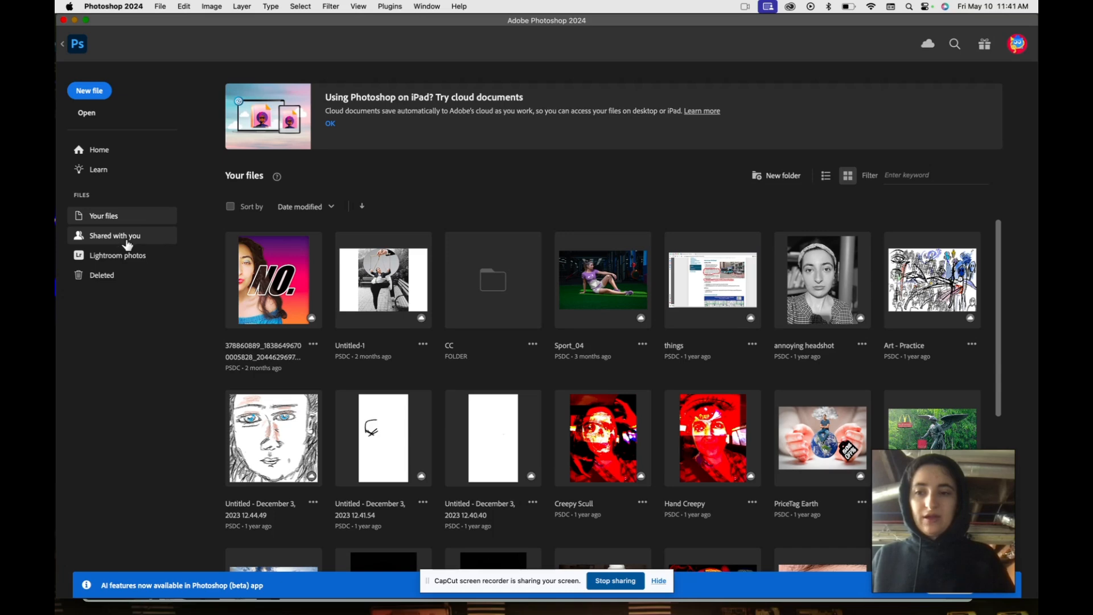
left_click(130, 239)
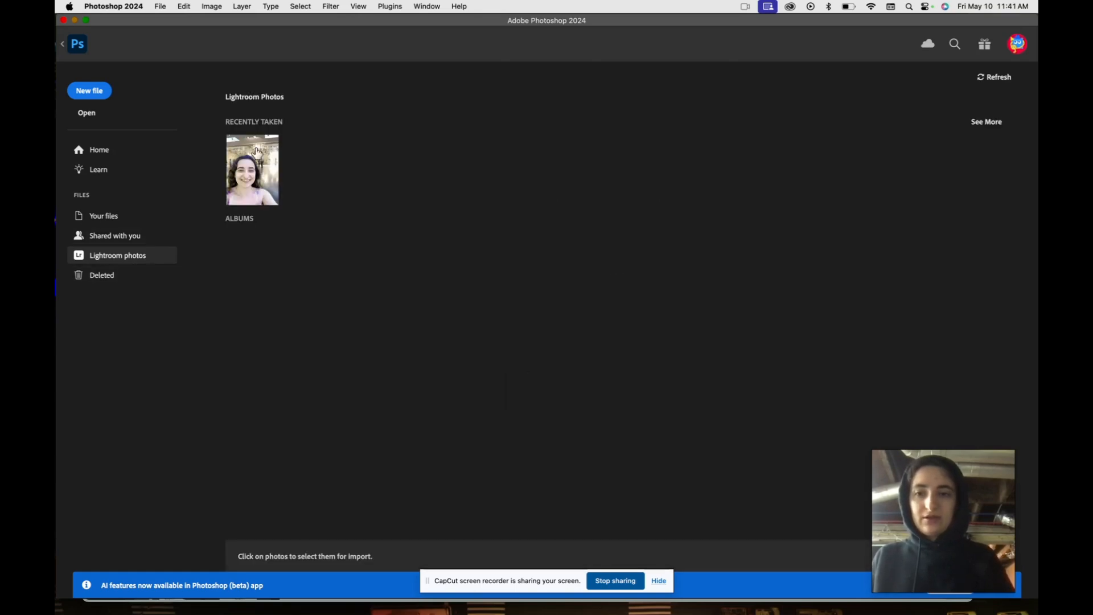
left_click(98, 276)
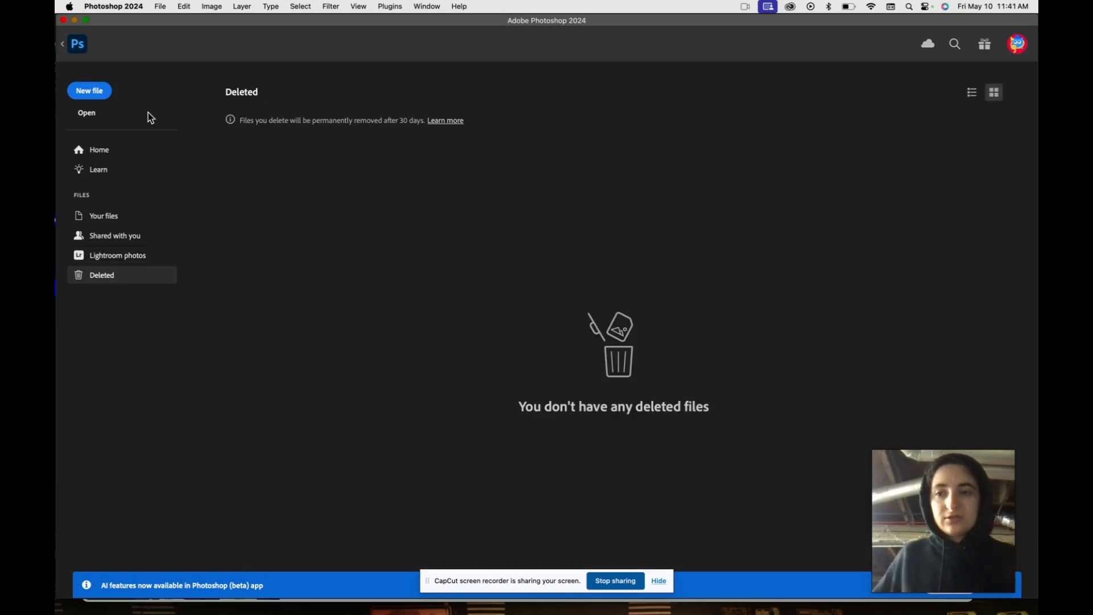
left_click(106, 150)
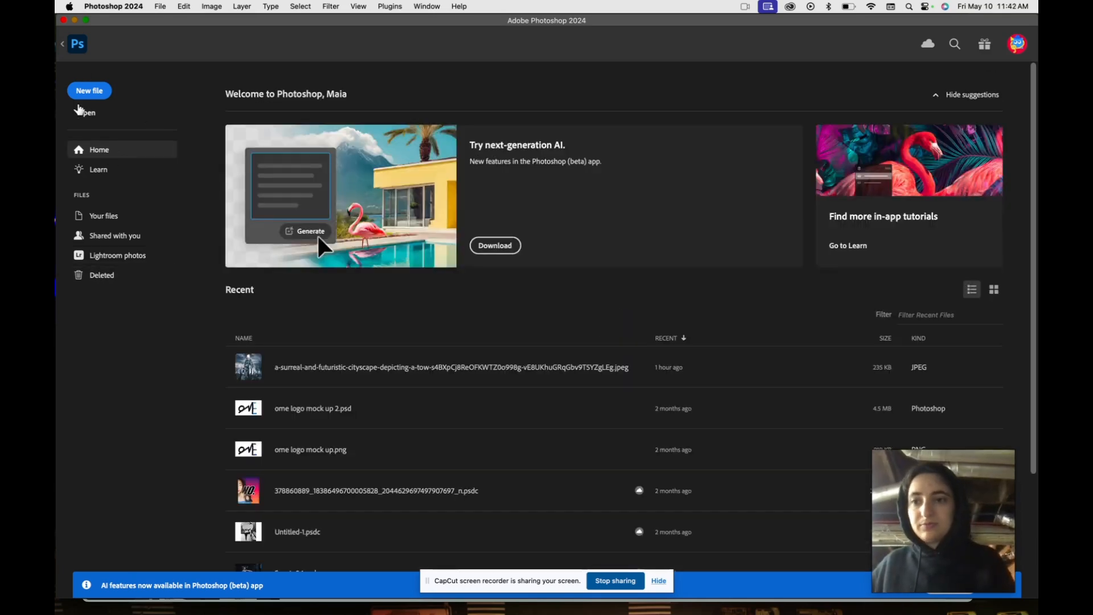
Create a new document from the Default Photoshop Size preset, 7 x 5 in at 300 ppi
left_click(91, 91)
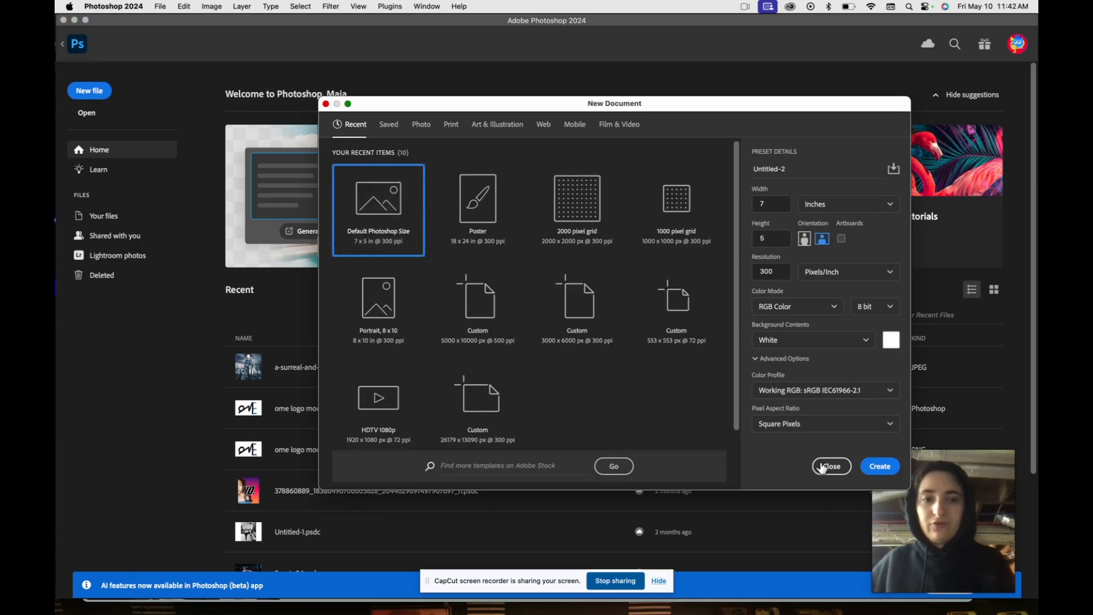
left_click(883, 467)
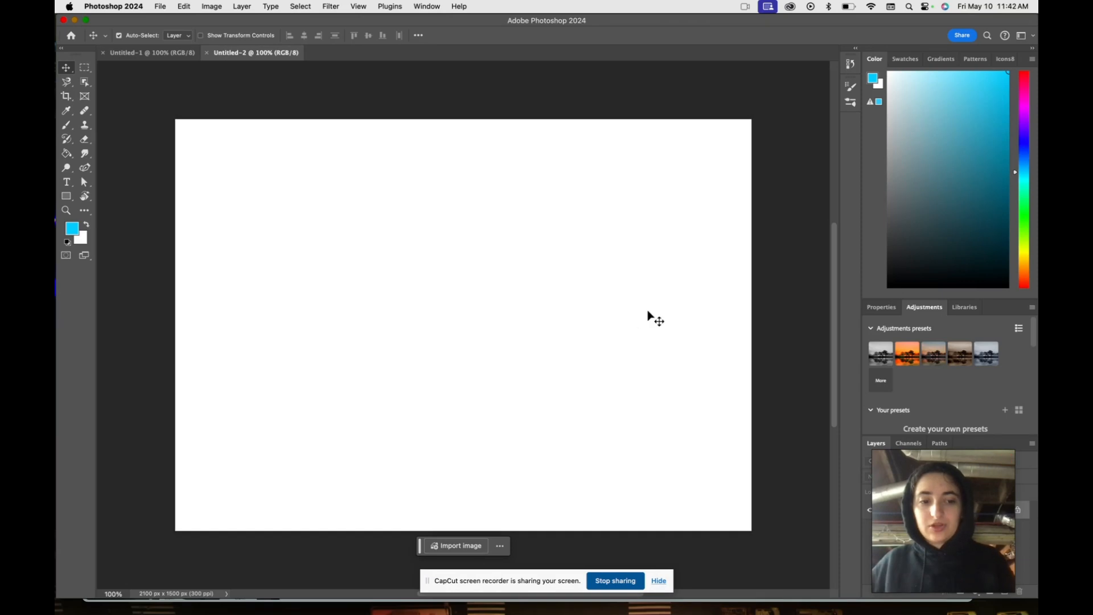
mouse_move(961, 470)
left_mouse_down()
mouse_move(956, 312)
mouse_move(941, 287)
mouse_move(956, 302)
mouse_move(945, 320)
mouse_move(961, 484)
mouse_move(964, 462)
mouse_move(953, 475)
left_mouse_up()
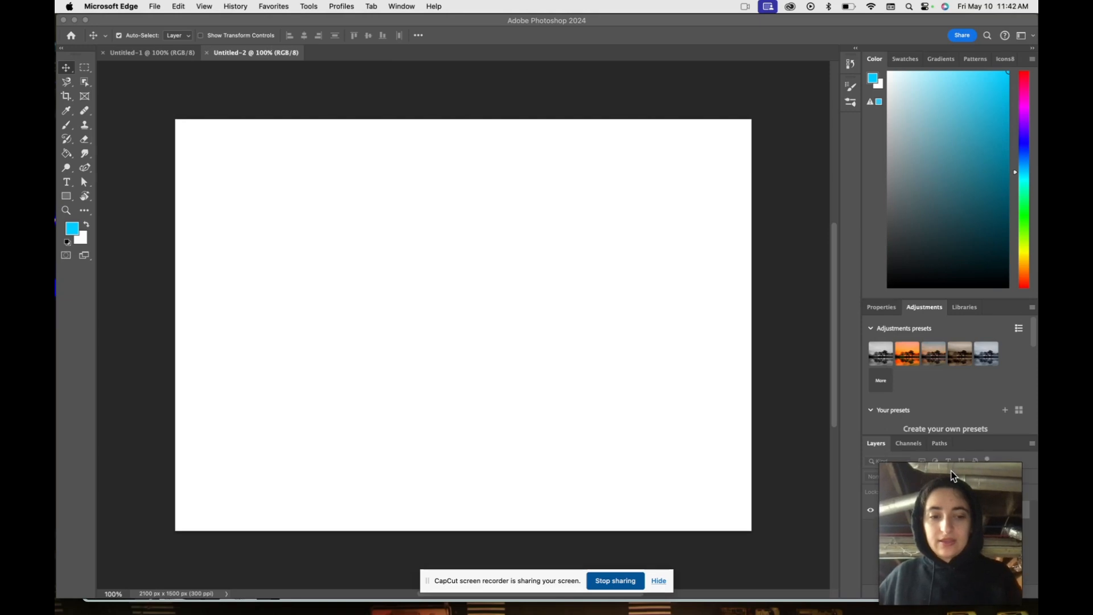
Place the surreal futuristic cityscape JPEG from the Downloads folder into the new document at its default size
mouse_move(535, 607)
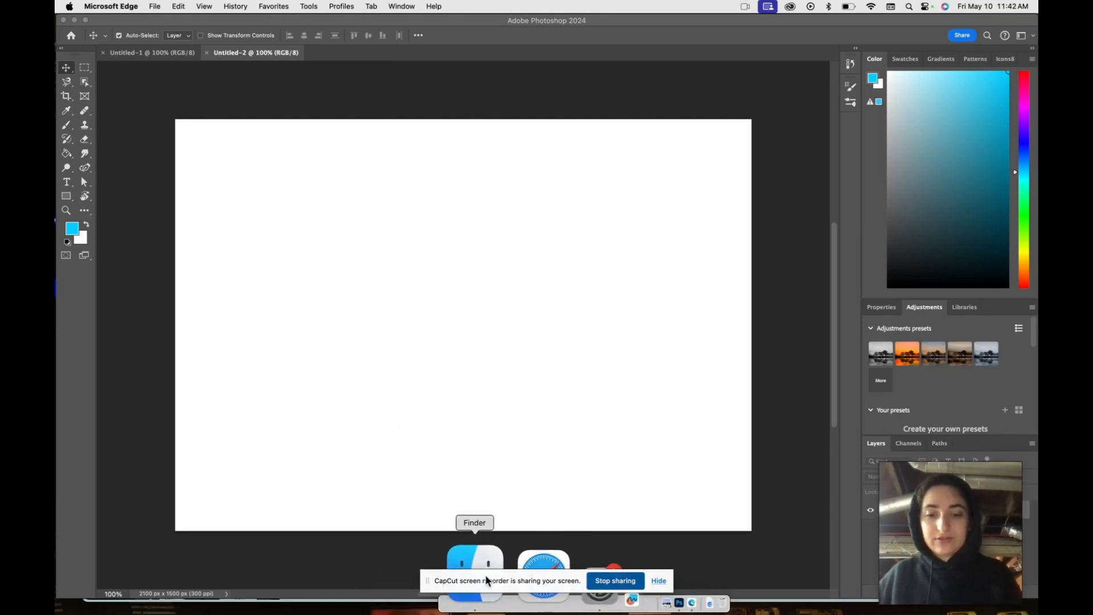
left_click(483, 566)
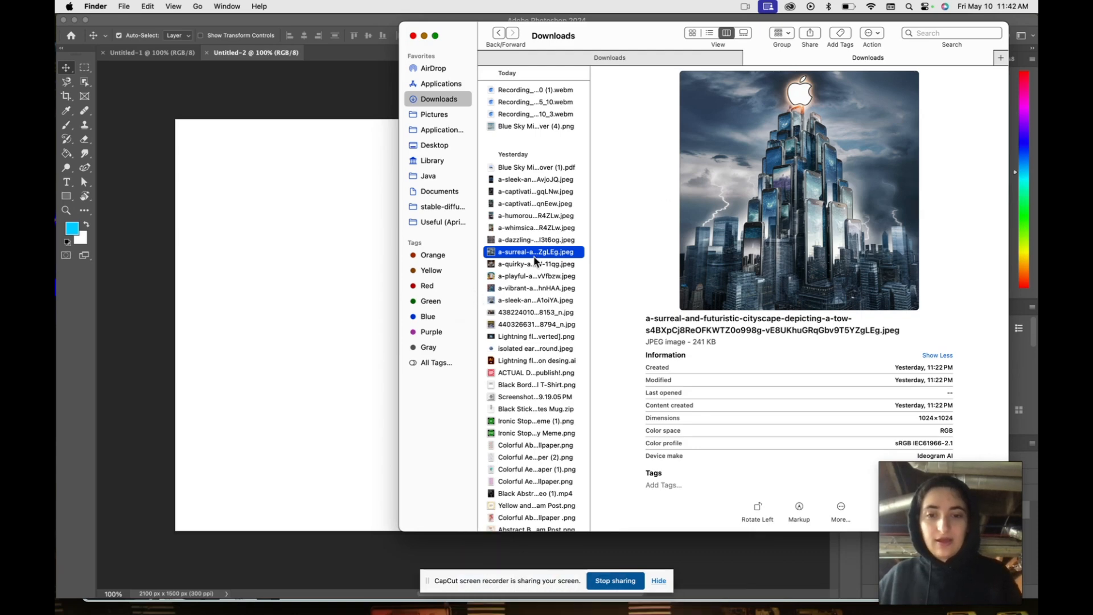
left_click_drag(537, 254, 344, 289)
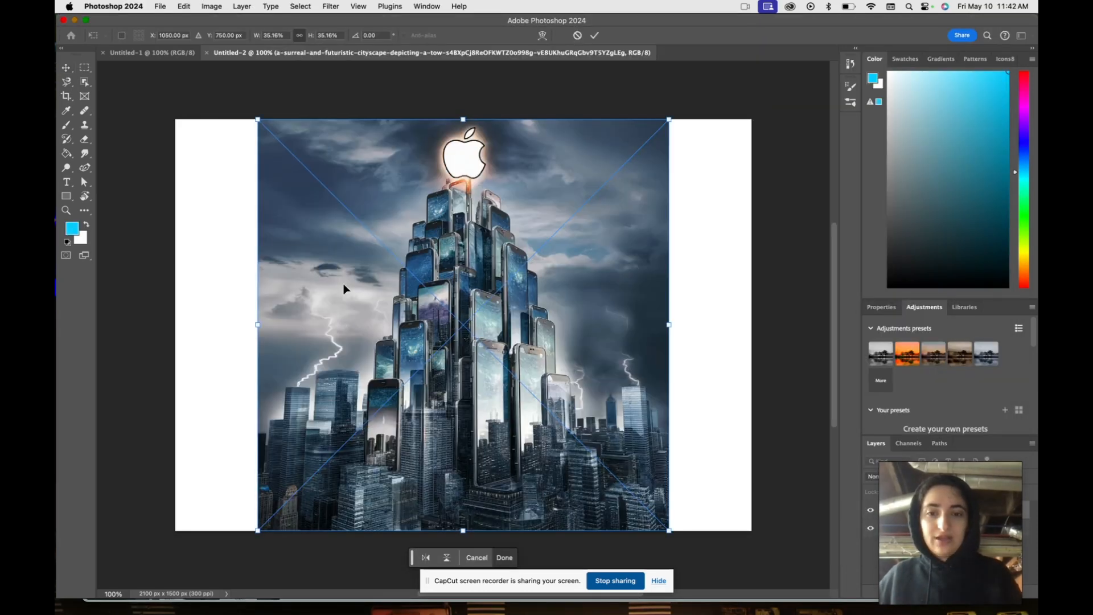
key("Return")
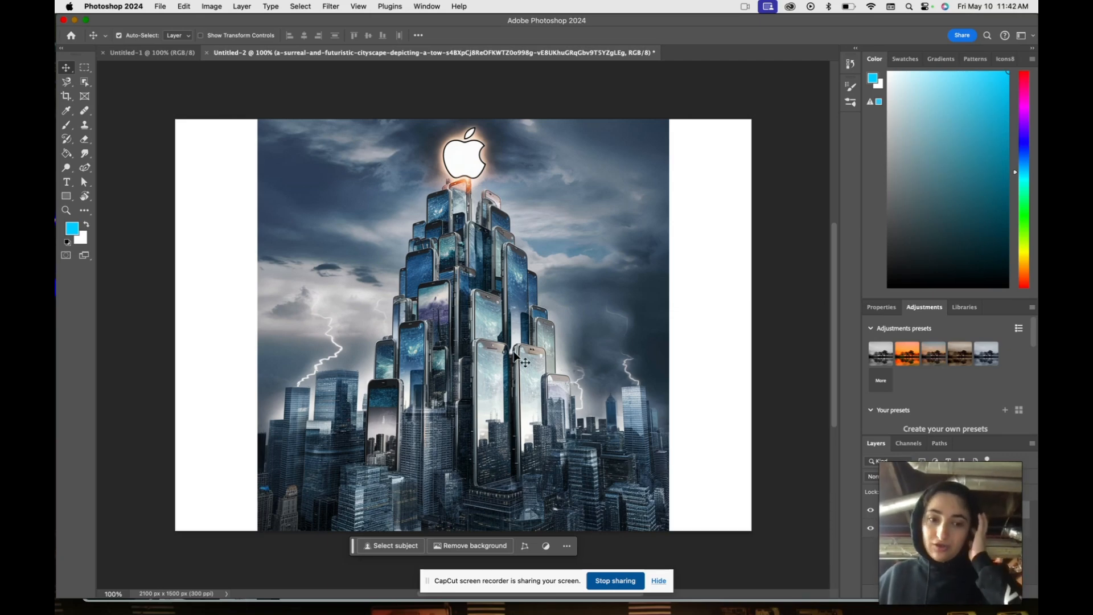
mouse_move(515, 315)
left_mouse_down()
mouse_move(428, 337)
mouse_move(484, 313)
mouse_move(524, 320)
left_mouse_up()
key("ctrl+t")
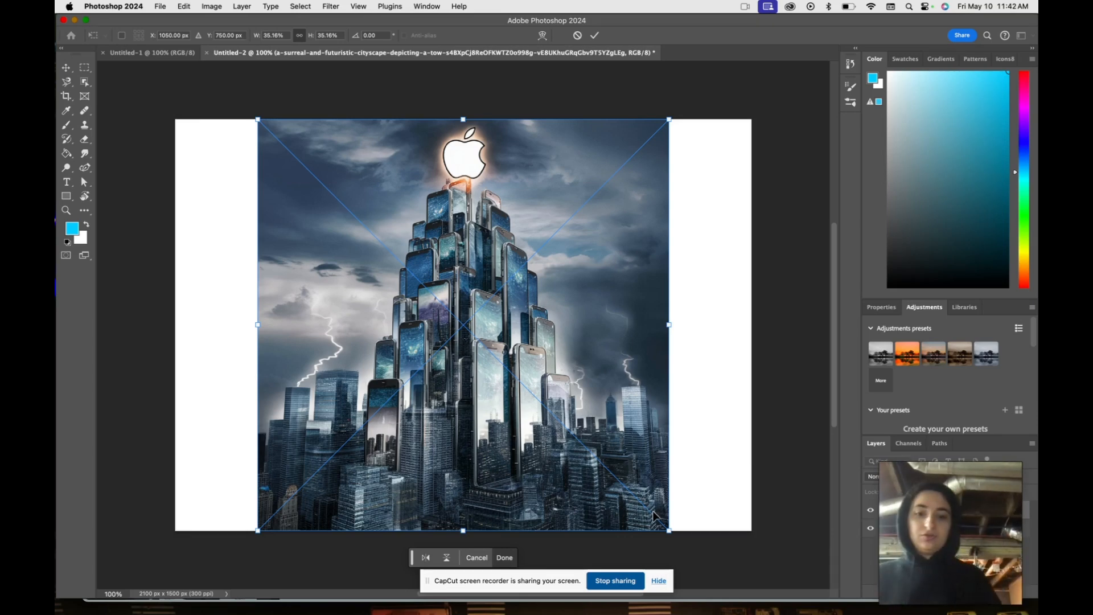
left_click_drag(669, 532, 732, 468)
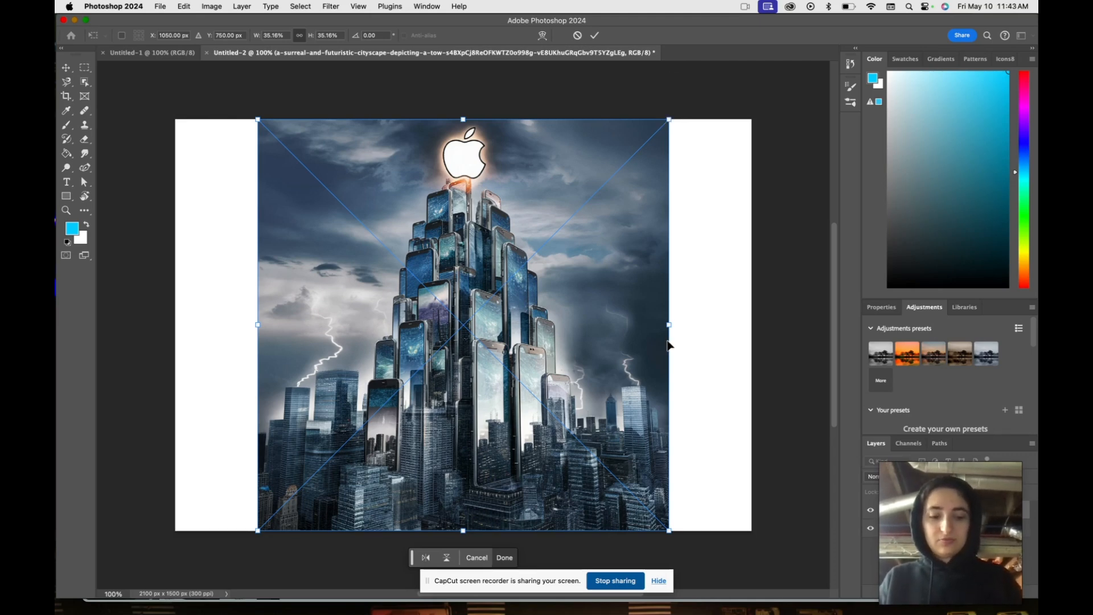
key("Return")
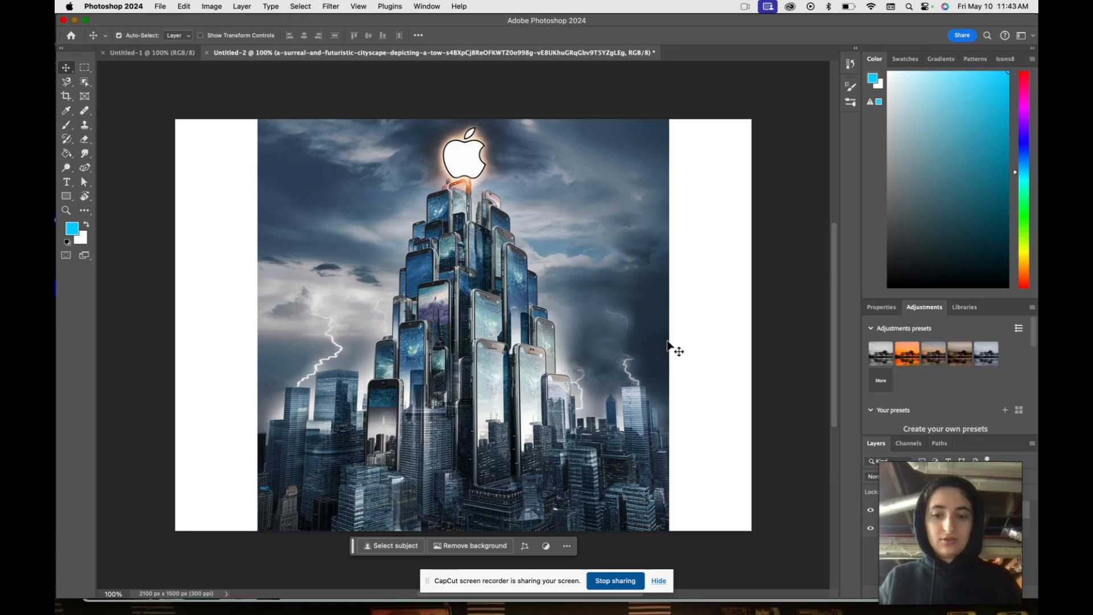
mouse_move(958, 467)
left_click_drag(957, 466, 917, 141)
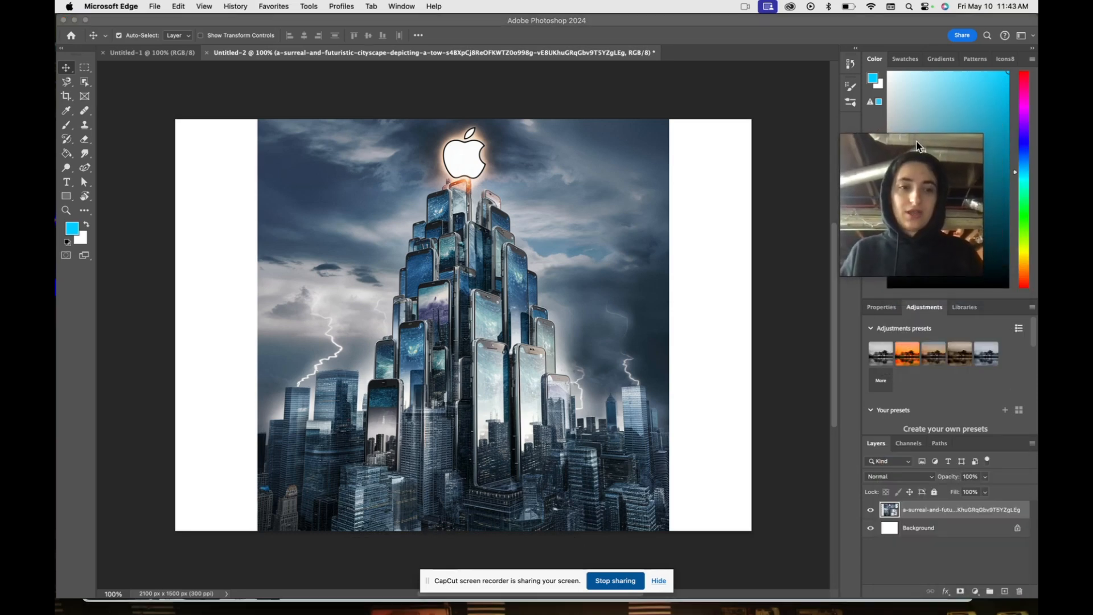
Scale the cityscape image to about 50% and position it so it covers the whole canvas with the Apple logo near the top
left_click(551, 344)
key("super+t")
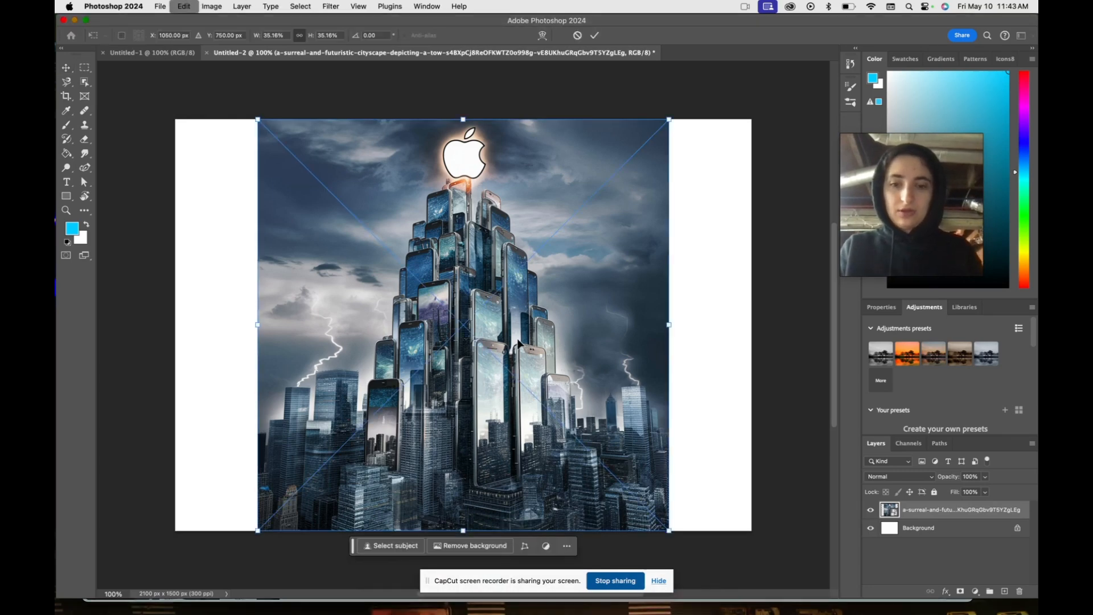
left_click_drag(511, 339, 422, 337)
left_click_drag(579, 528, 731, 607)
left_click_drag(658, 338, 663, 295)
left_click_drag(706, 568, 779, 594)
left_click_drag(642, 319, 643, 348)
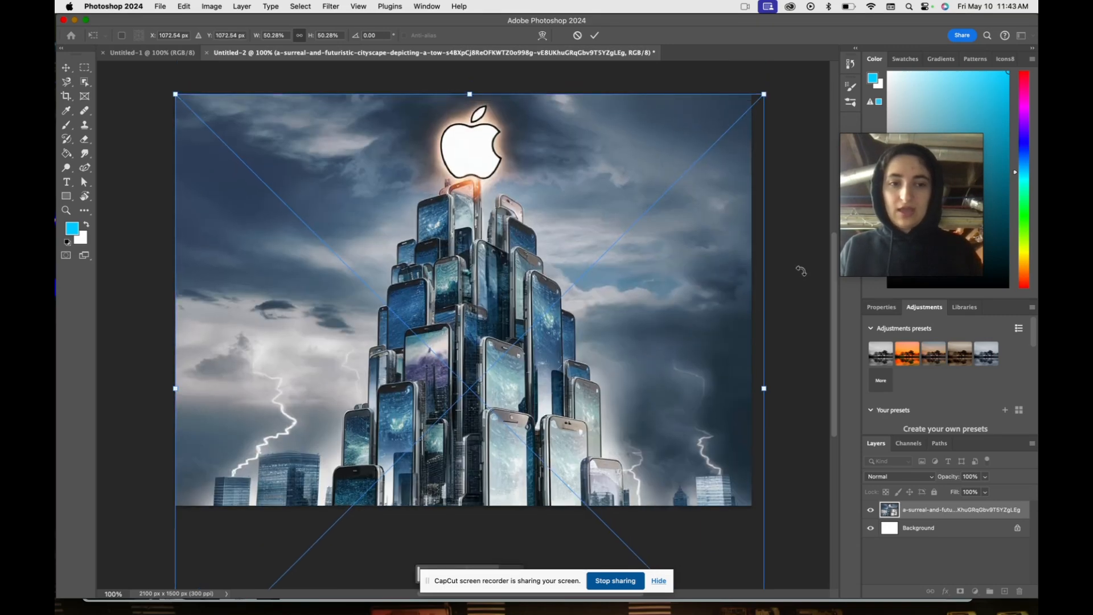
key("Return")
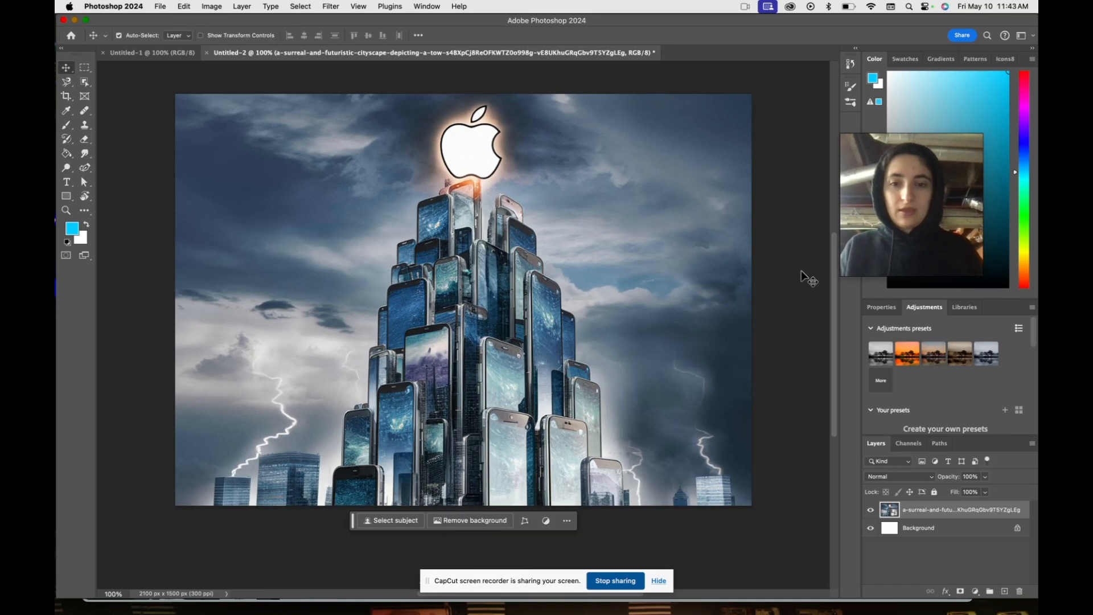
scroll(808, 279, "up", 2)
left_click(808, 279)
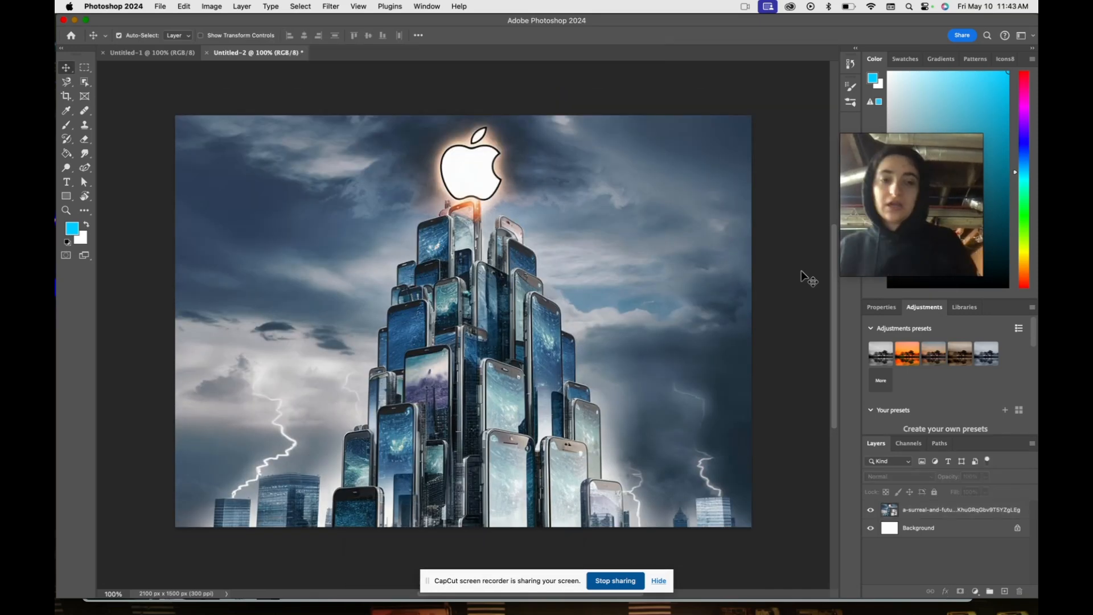
Place the JPEG of the woman leaning on a deck railing from Downloads as a layer above the cityscape
mouse_move(914, 152)
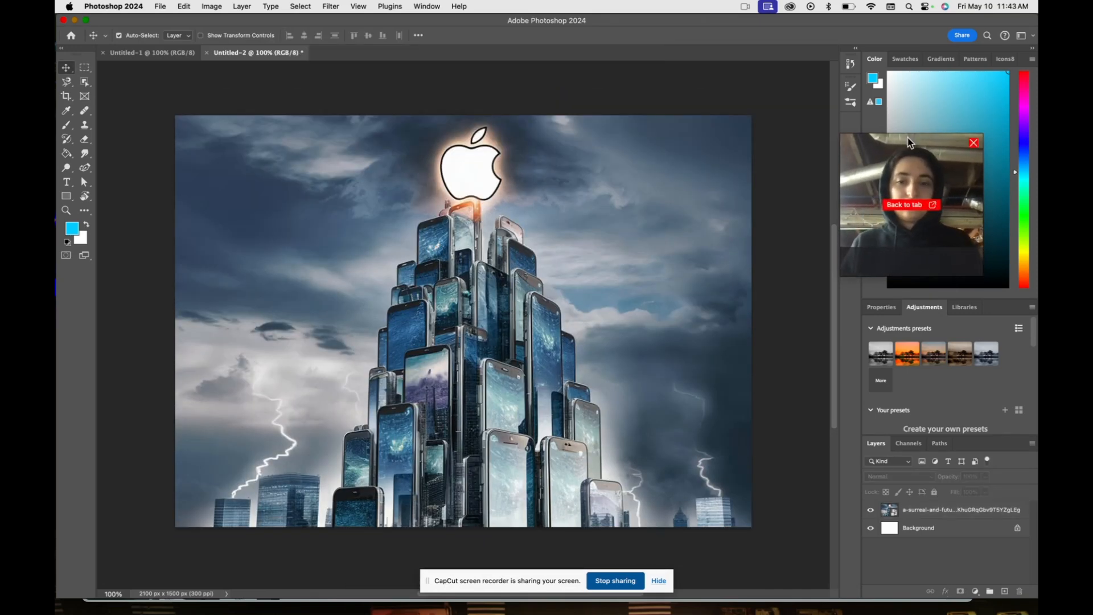
left_click_drag(875, 142, 883, 323)
mouse_move(375, 610)
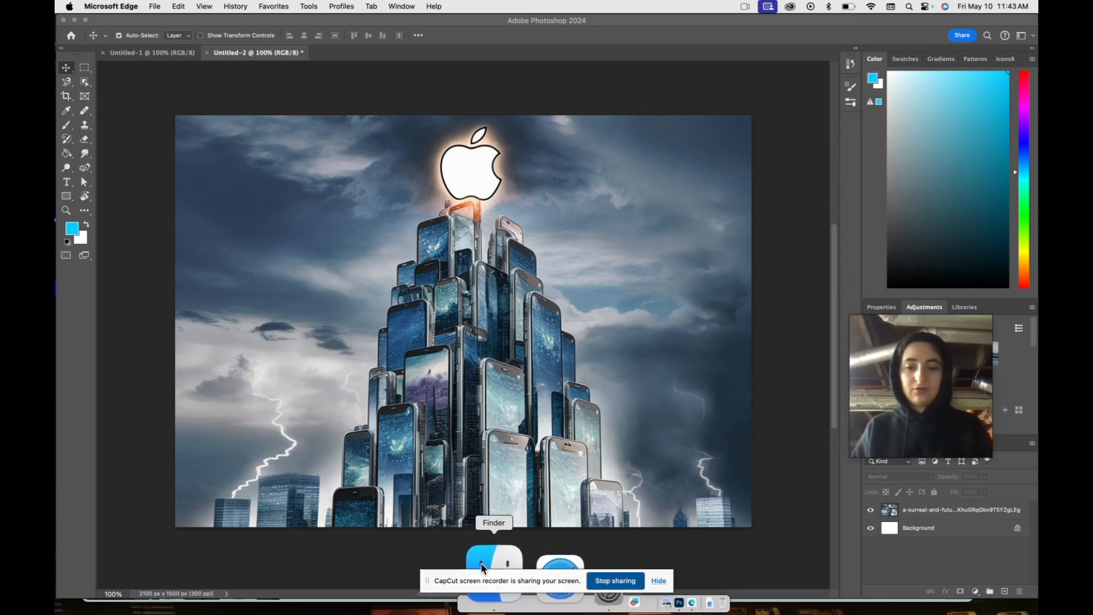
left_click(482, 563)
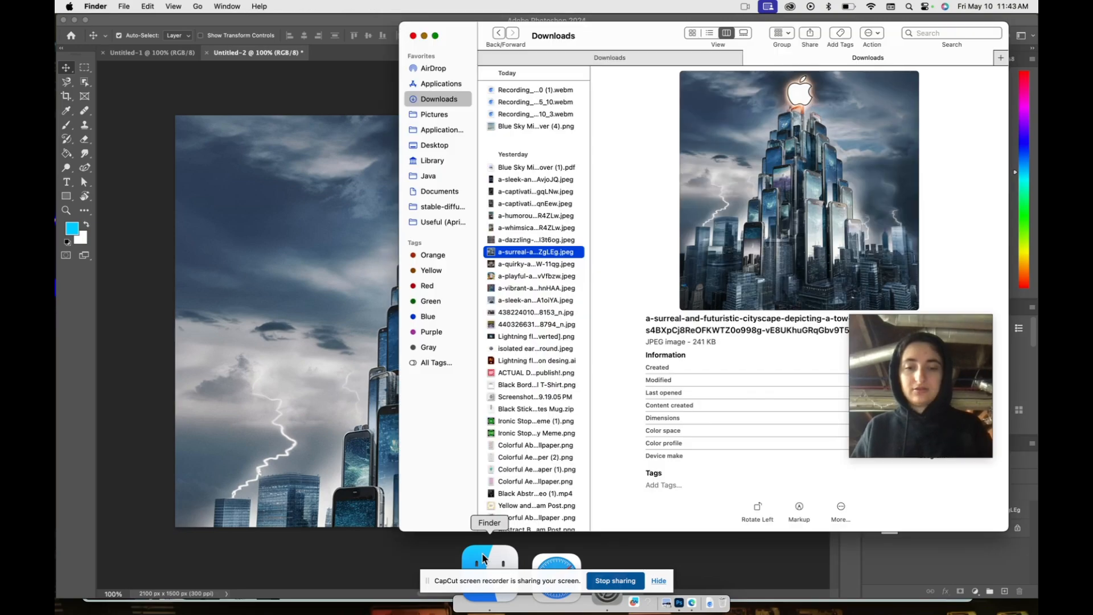
left_click(689, 63)
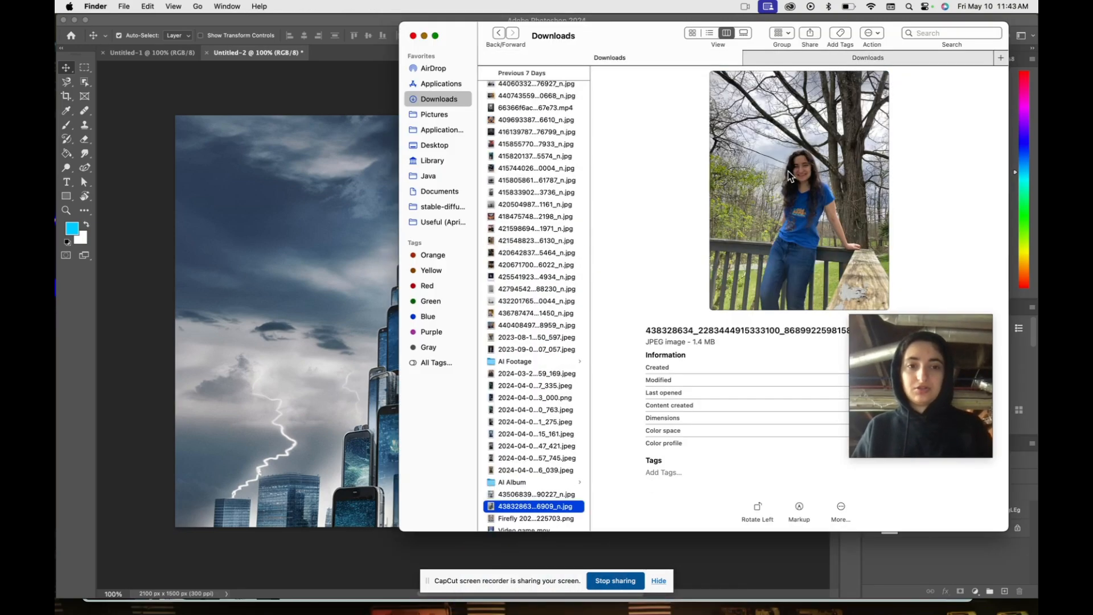
left_click_drag(353, 205, 299, 211)
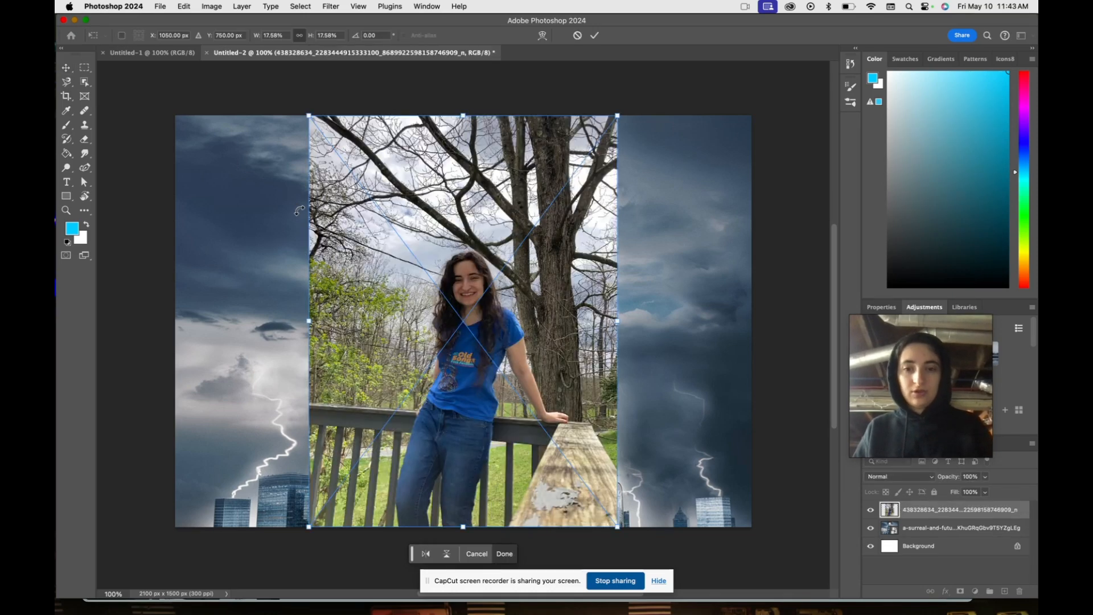
key("Return")
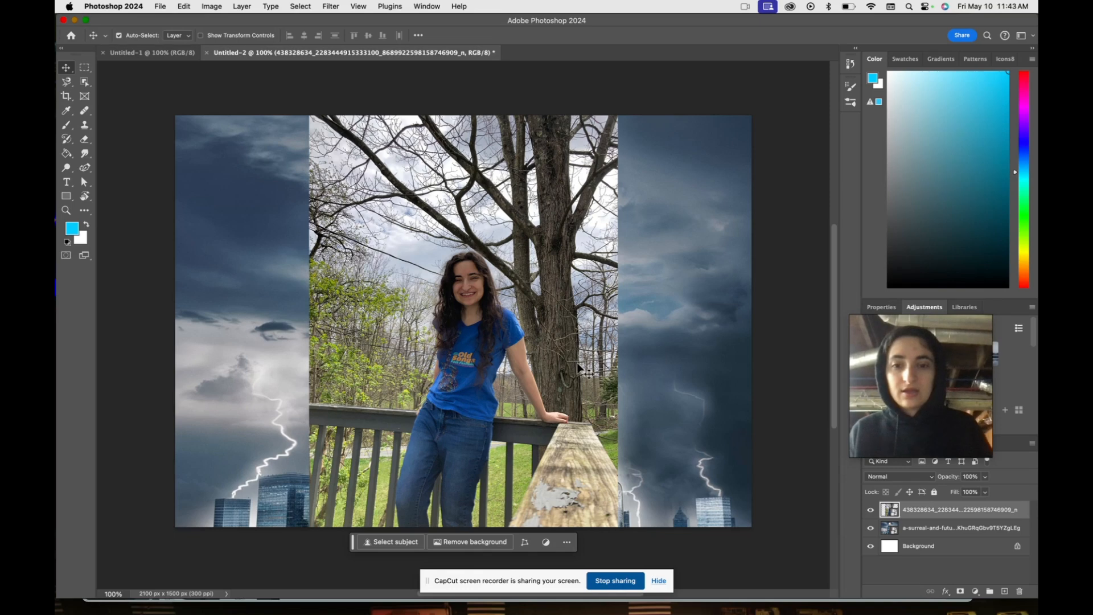
left_click_drag(910, 327, 920, 173)
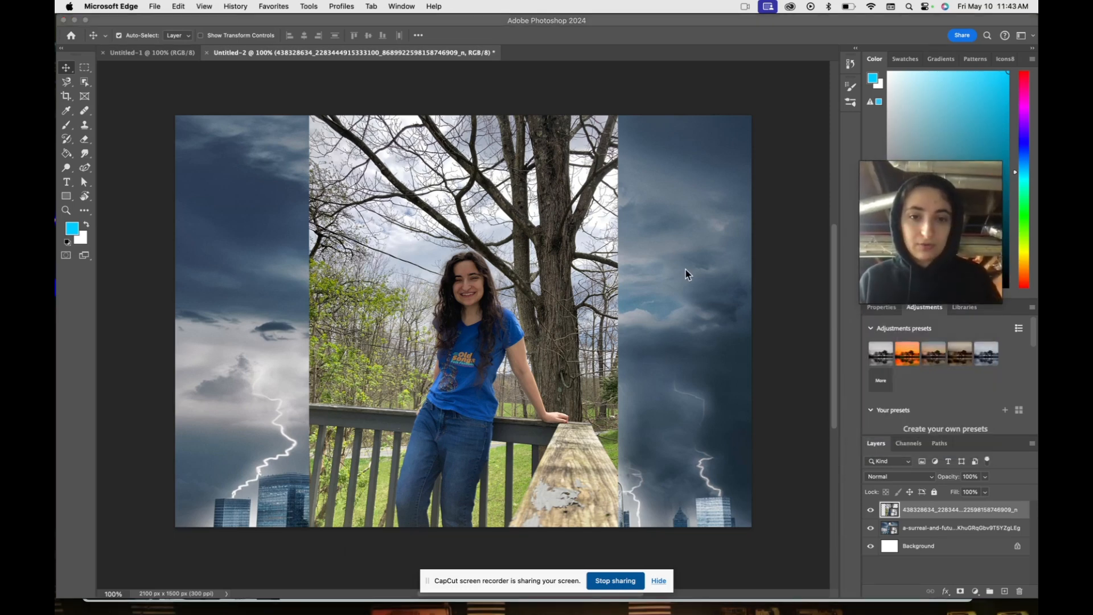
left_click(485, 248)
left_click_drag(485, 248, 568, 248)
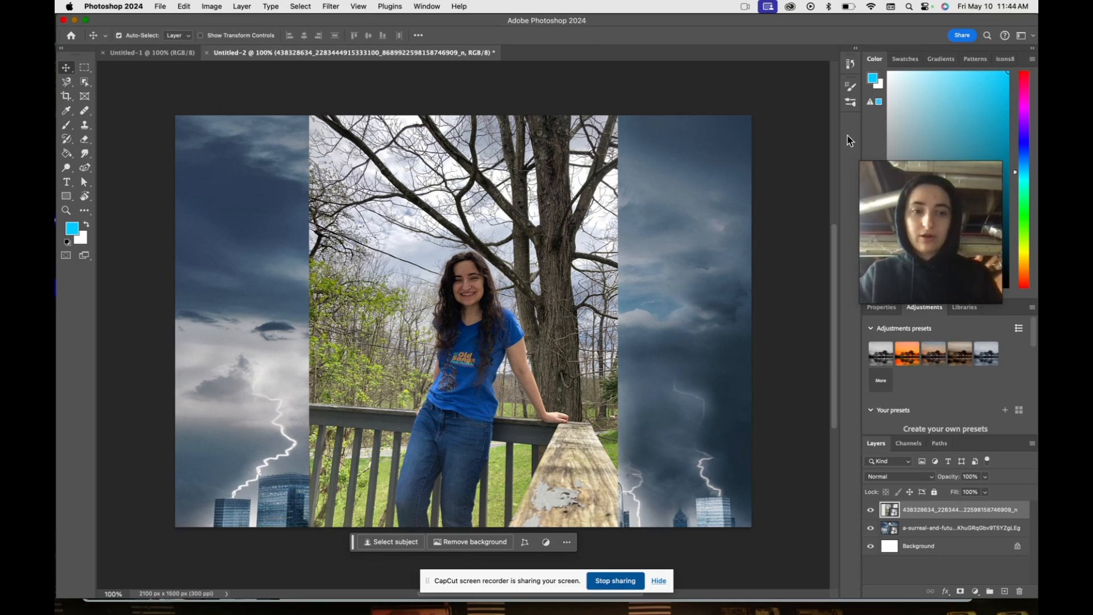
left_click(915, 166)
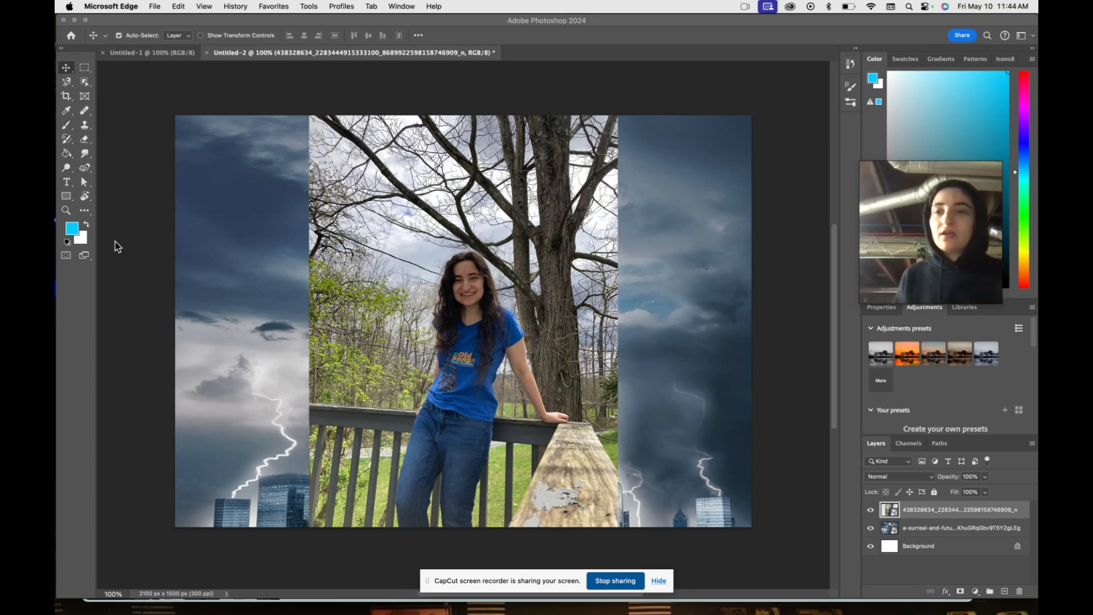
left_click(72, 318)
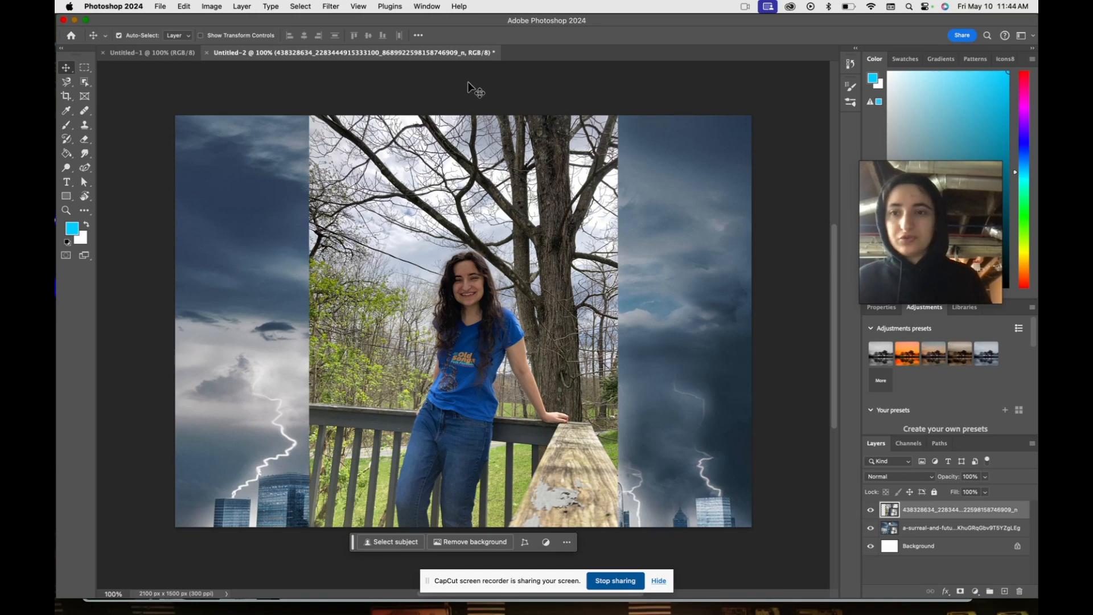
mouse_move(942, 167)
left_click_drag(920, 163, 738, 116)
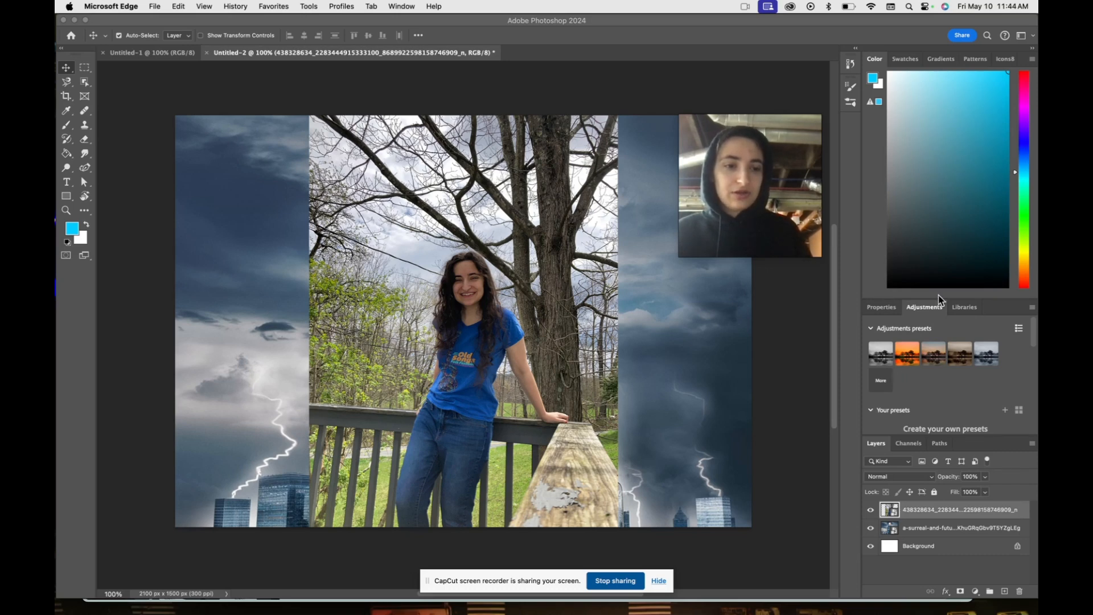
scroll(926, 392, "down", 8)
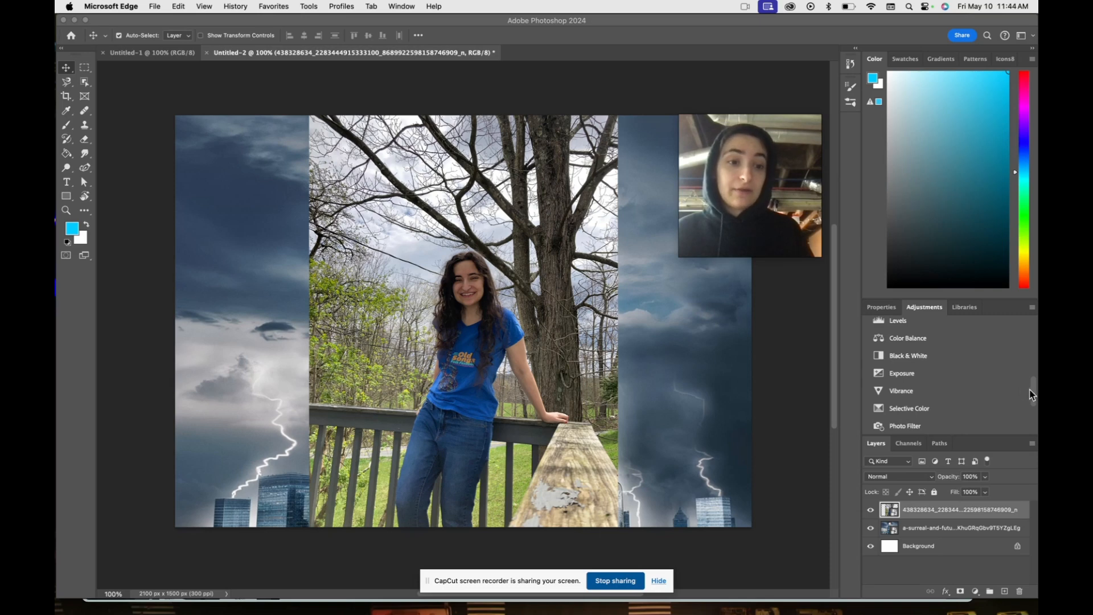
Try stacking the portrait layer beneath the cityscape and shifting the cityscape down, and restore the cityscape's position and the original layer order
left_click(922, 517)
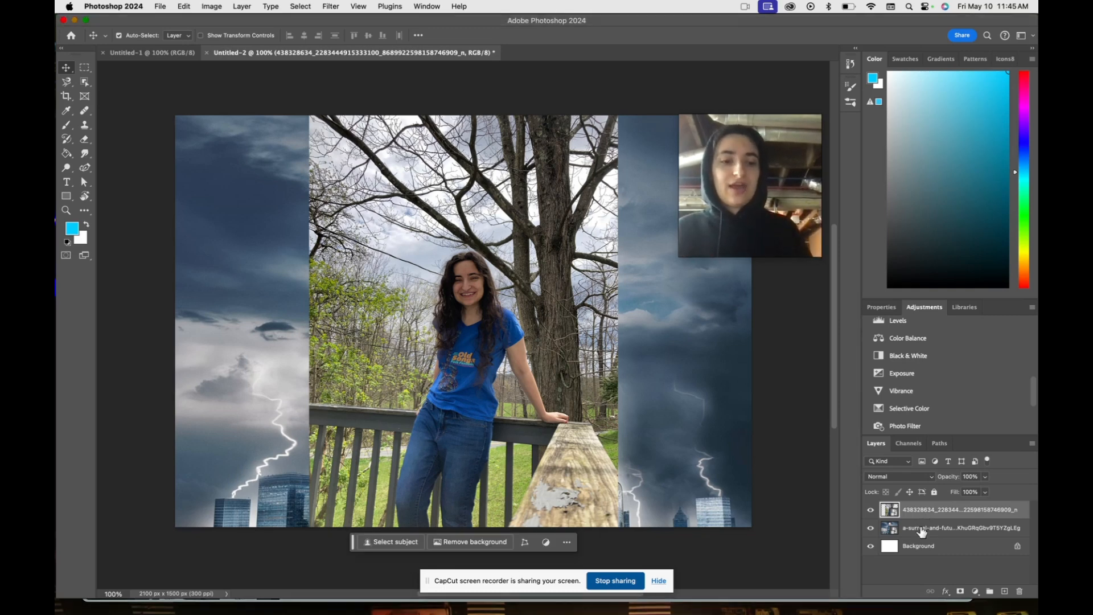
left_click_drag(891, 514, 889, 535)
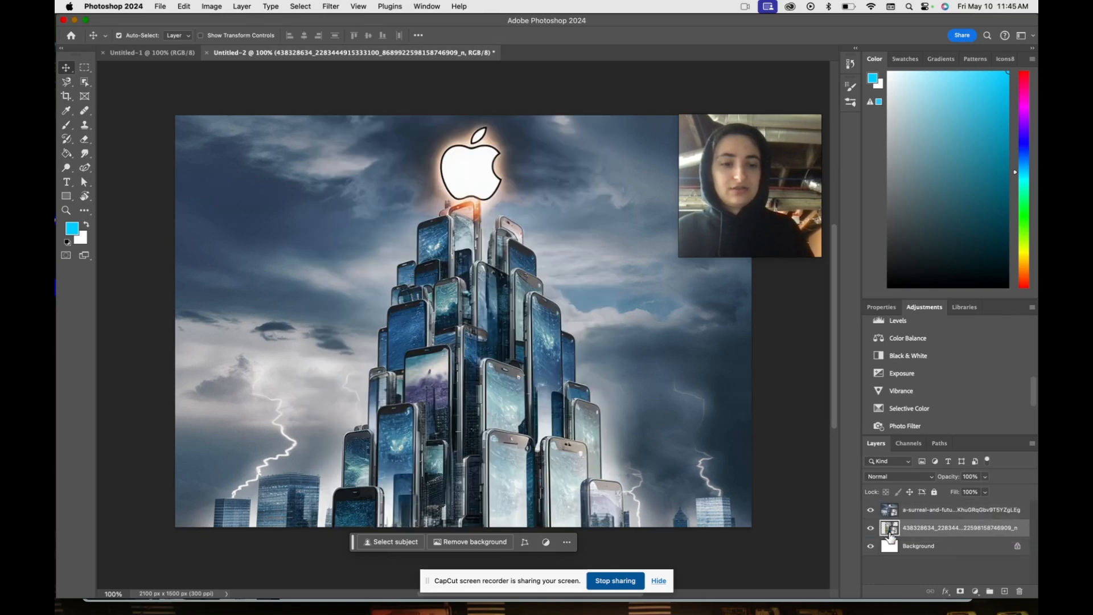
left_click_drag(445, 204, 547, 327)
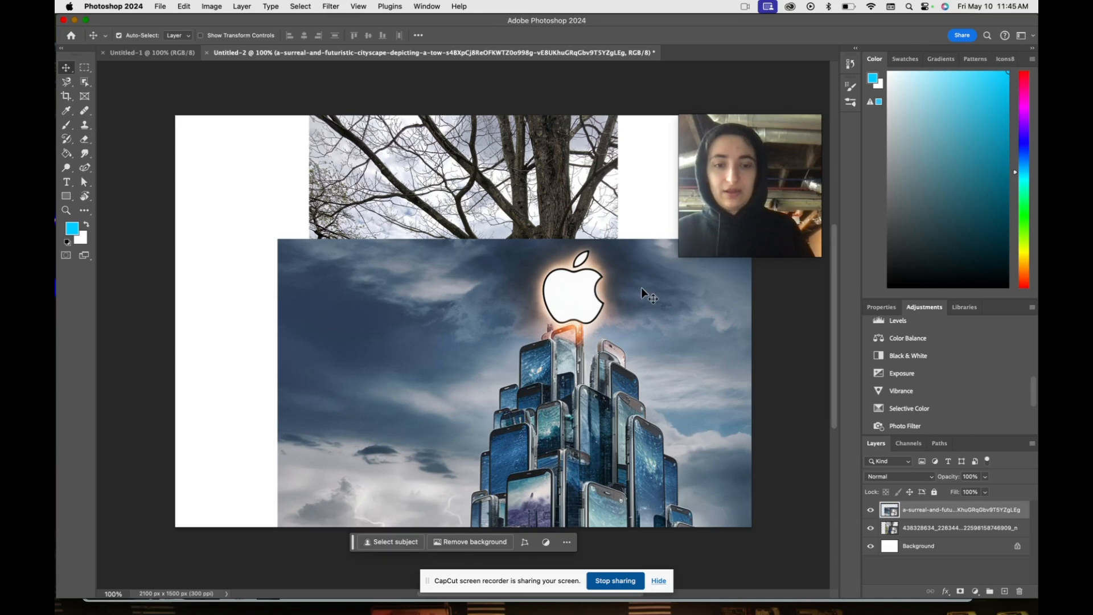
key("super+z")
key("super+bracketleft")
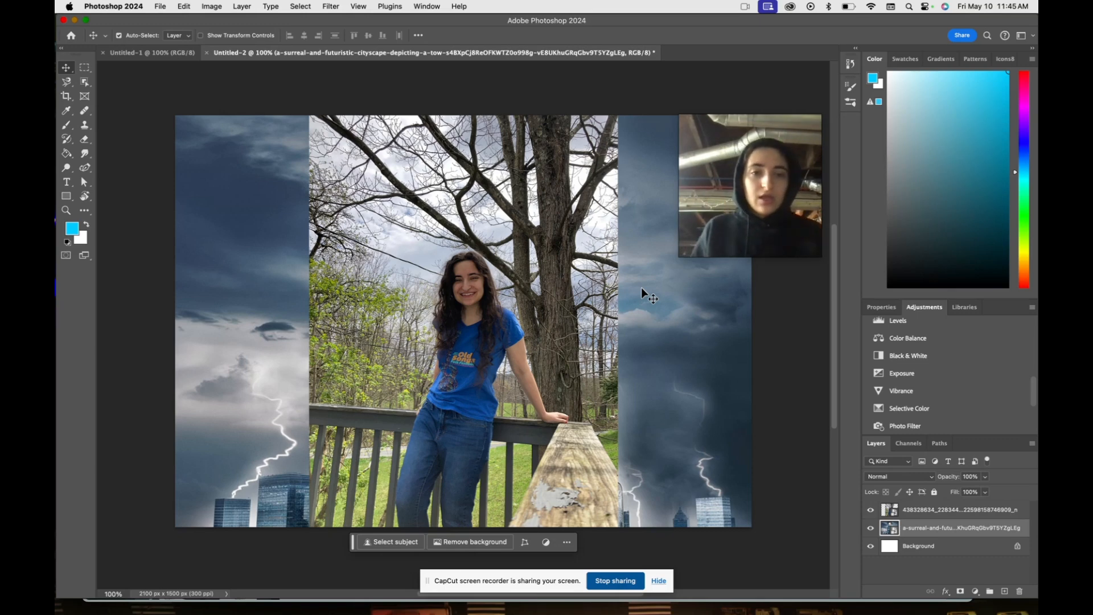
left_click(768, 154)
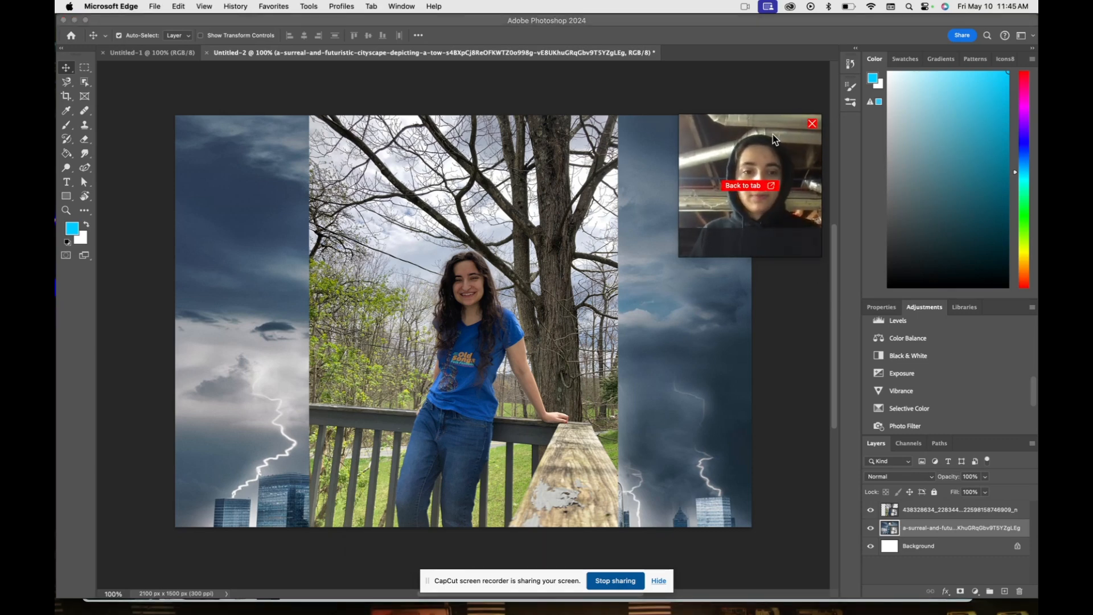
Select the portrait layer with the Move tool, try shifting the photo slightly upward, and undo the shift
left_click_drag(767, 127, 946, 395)
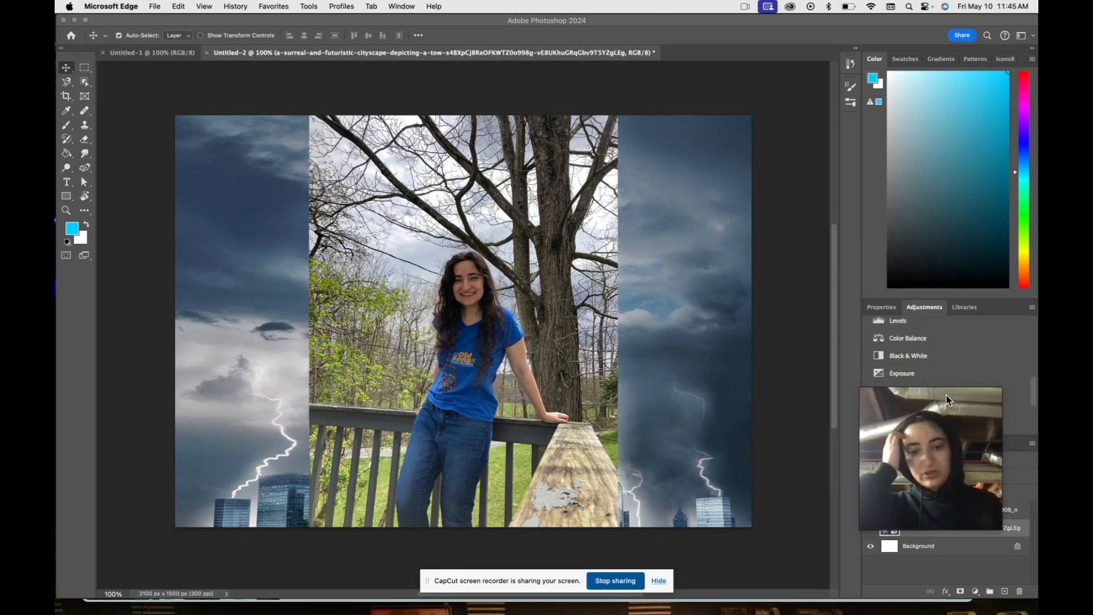
left_click(67, 73)
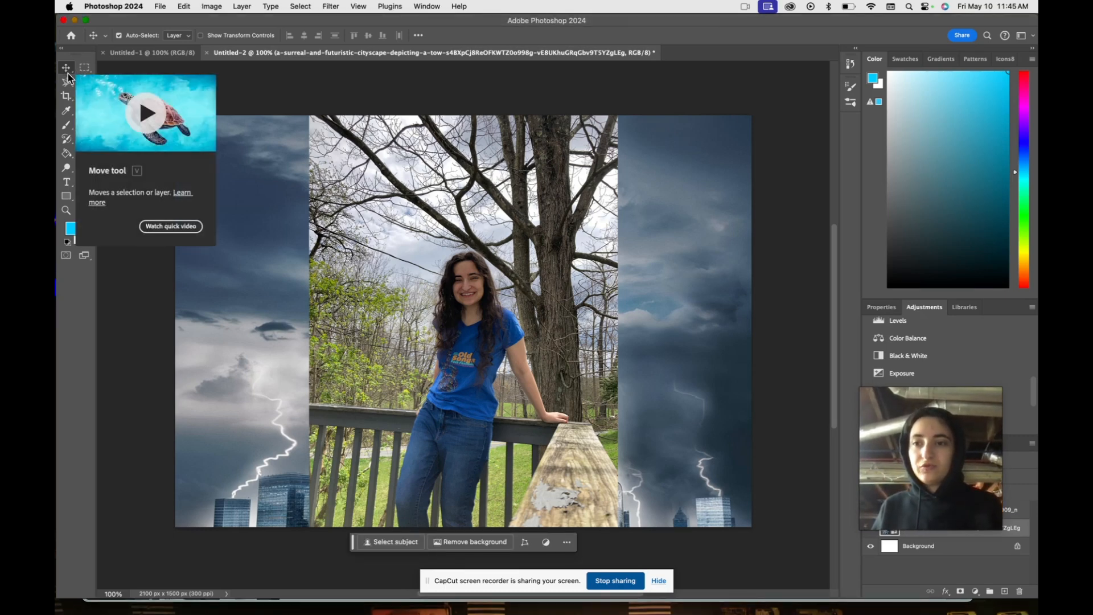
left_click_drag(412, 265, 419, 220)
key("super+z")
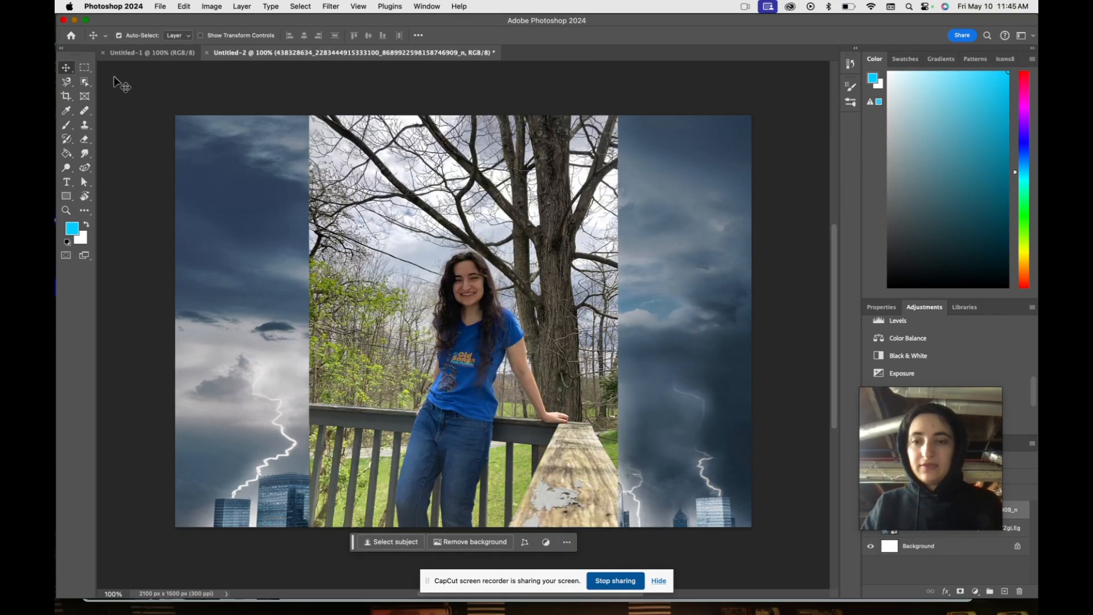
Try the Artboard tool in place of the Move tool and finish on the Rectangular Marquee tool
left_click(66, 67)
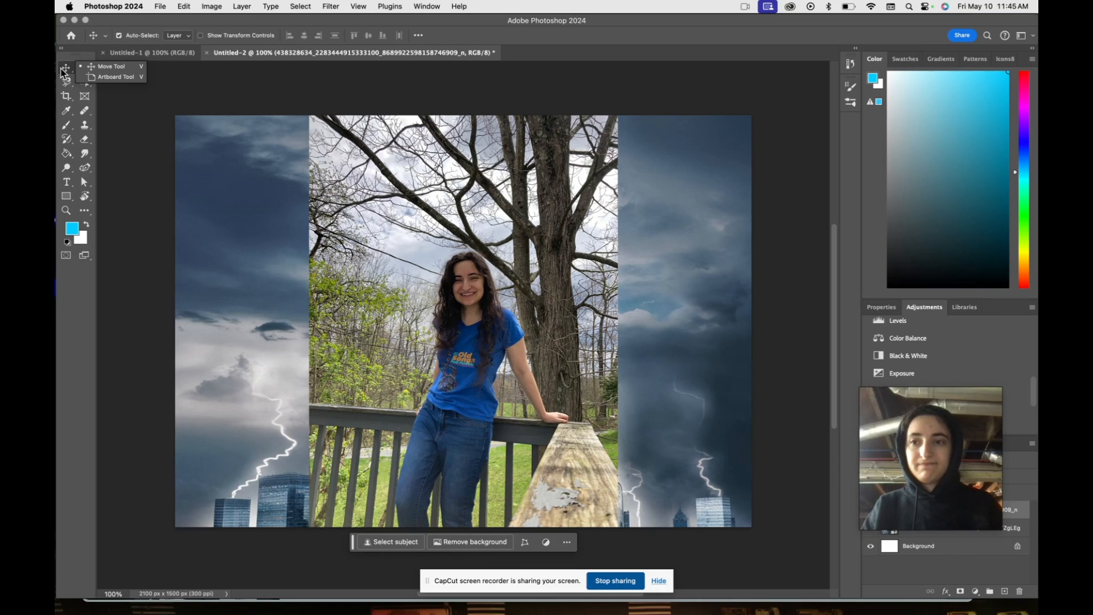
left_click(70, 68)
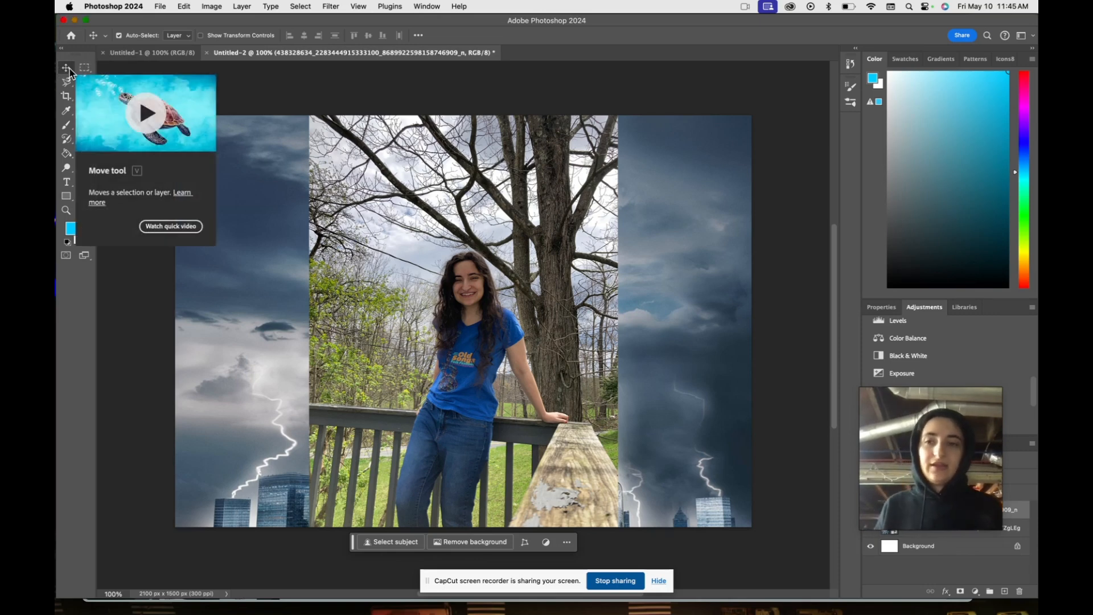
left_click(66, 67)
left_click(93, 82)
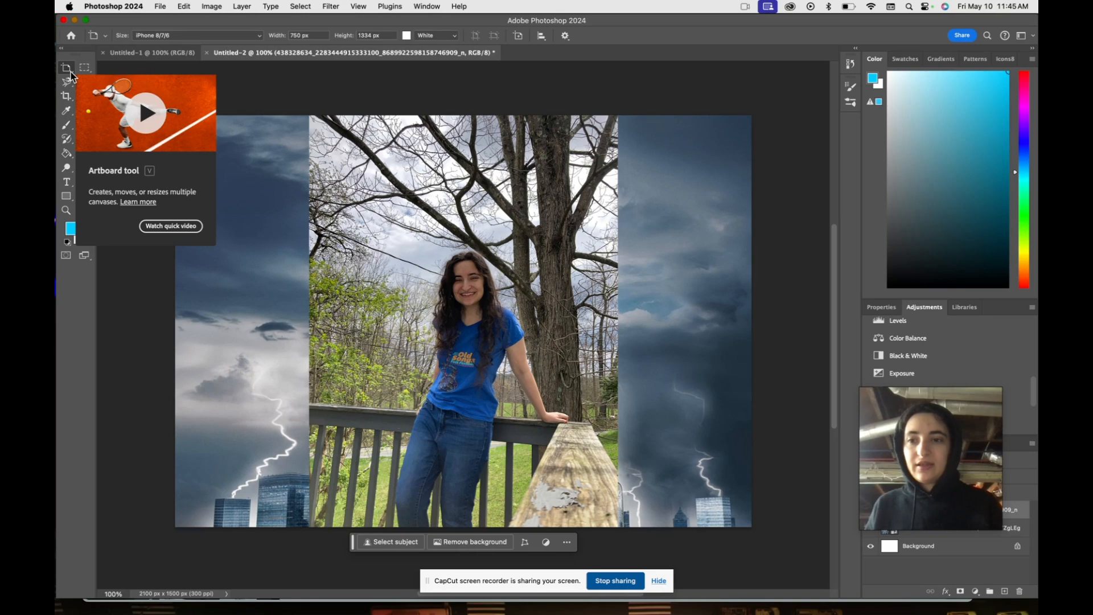
left_click(66, 68)
left_click(100, 69)
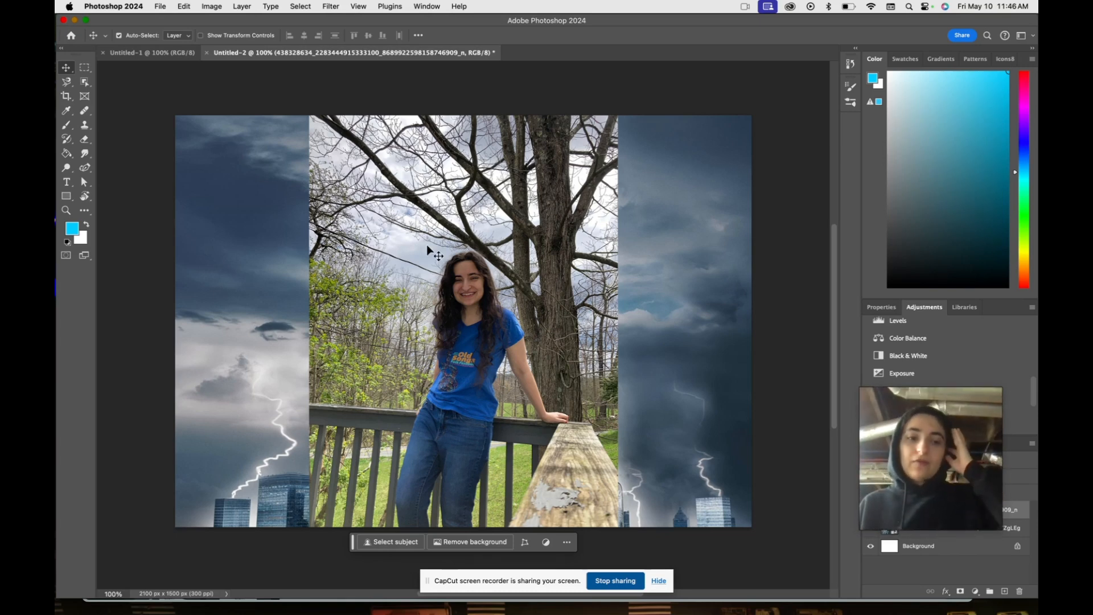
left_click(84, 69)
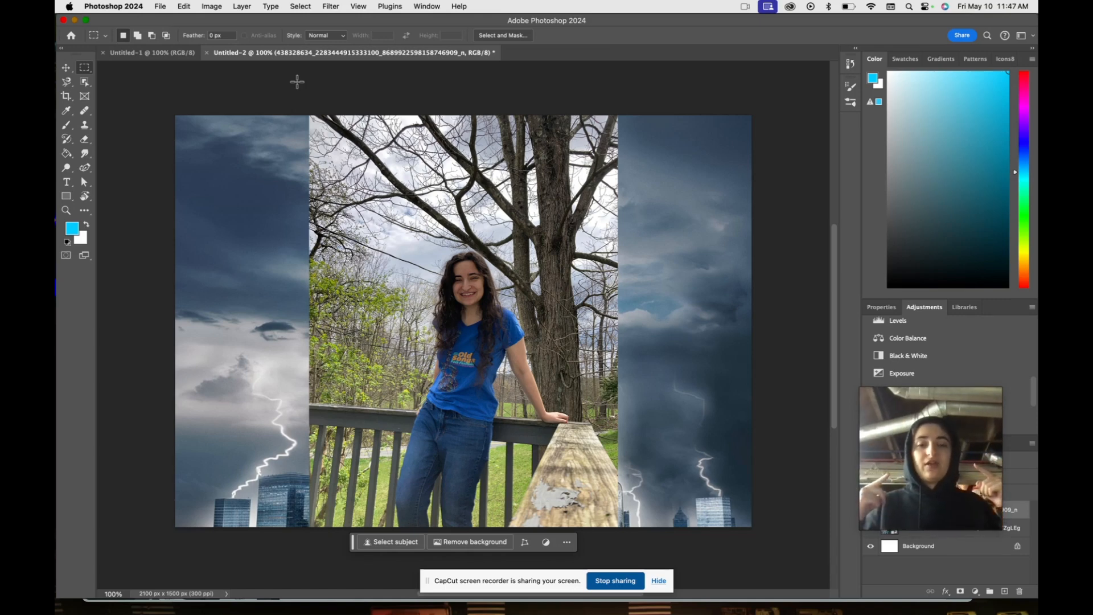
left_click(927, 389)
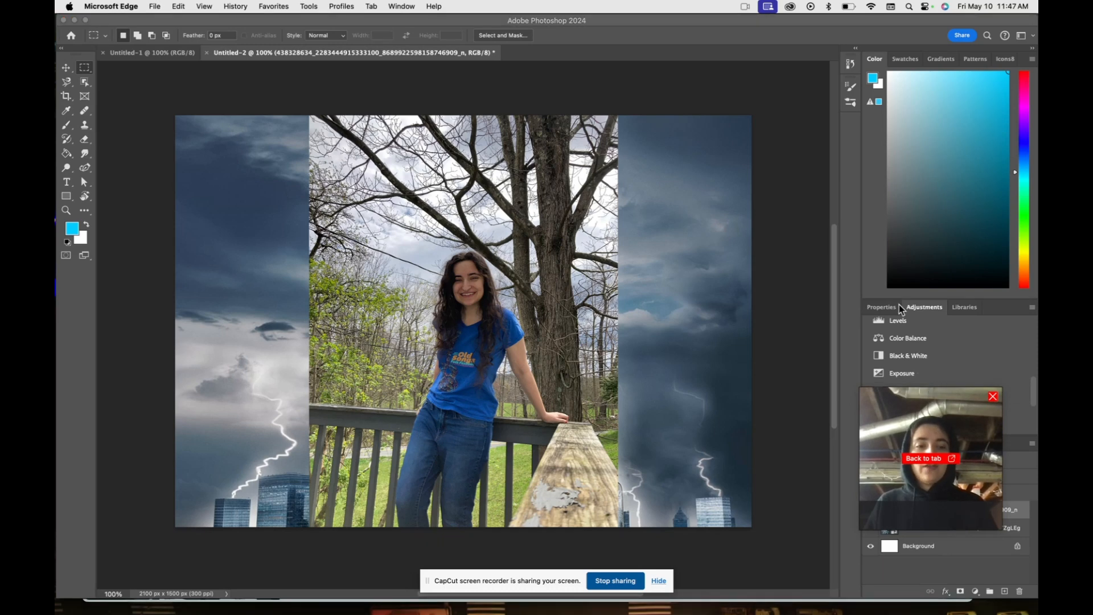
left_click_drag(901, 395, 892, 270)
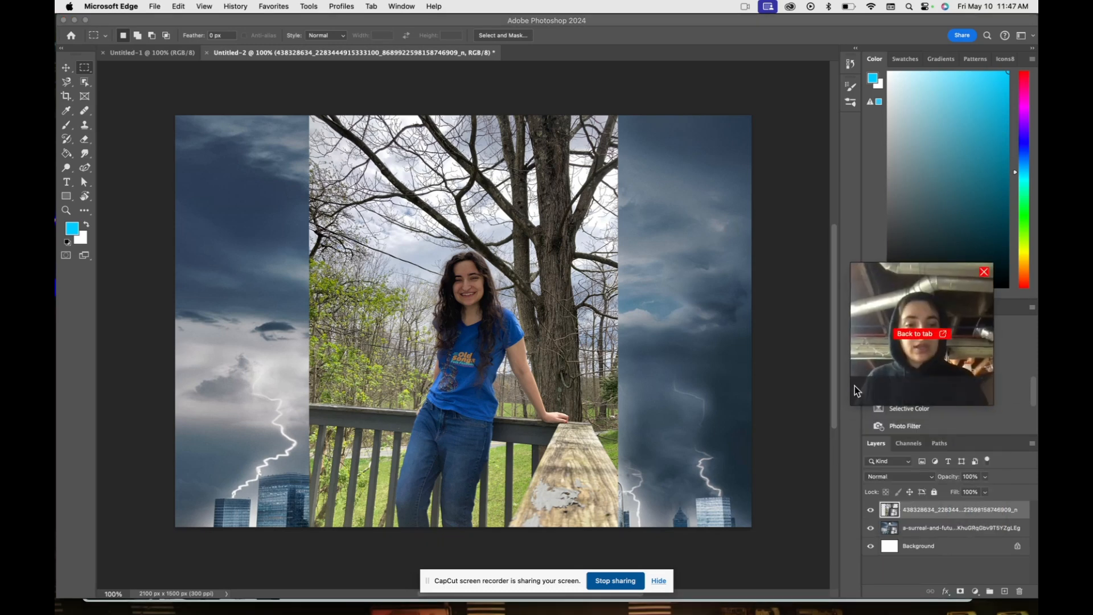
left_click_drag(852, 408, 719, 521)
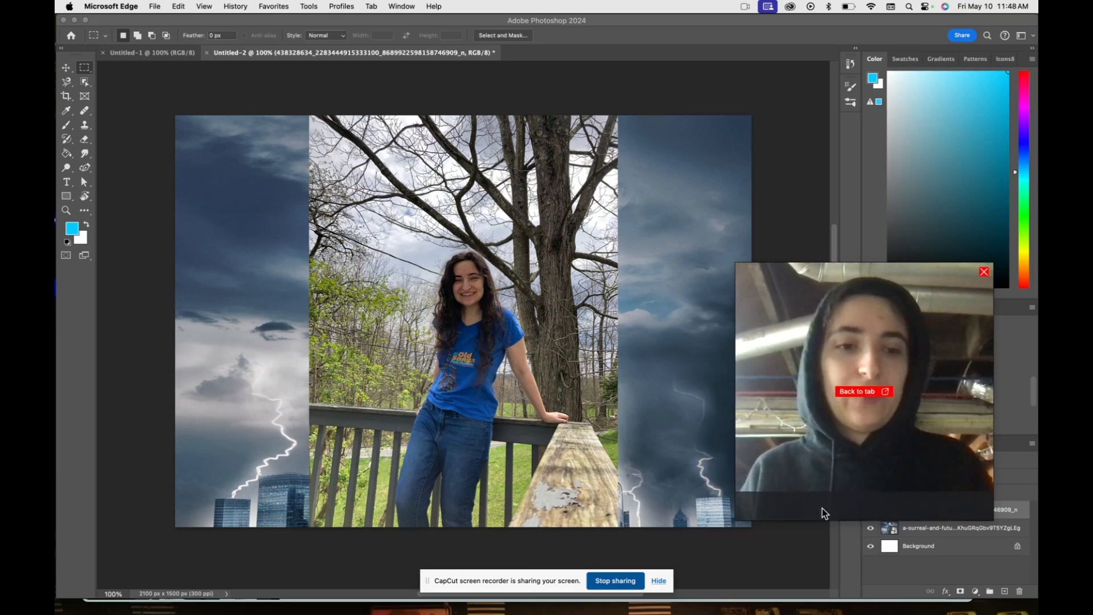
left_click(733, 264)
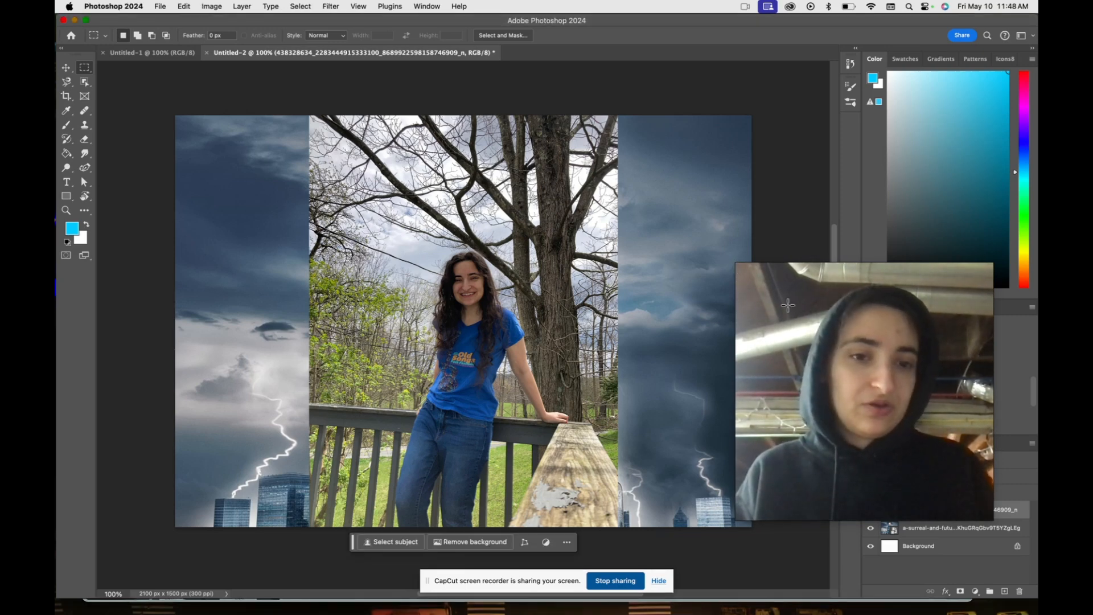
left_click(770, 294)
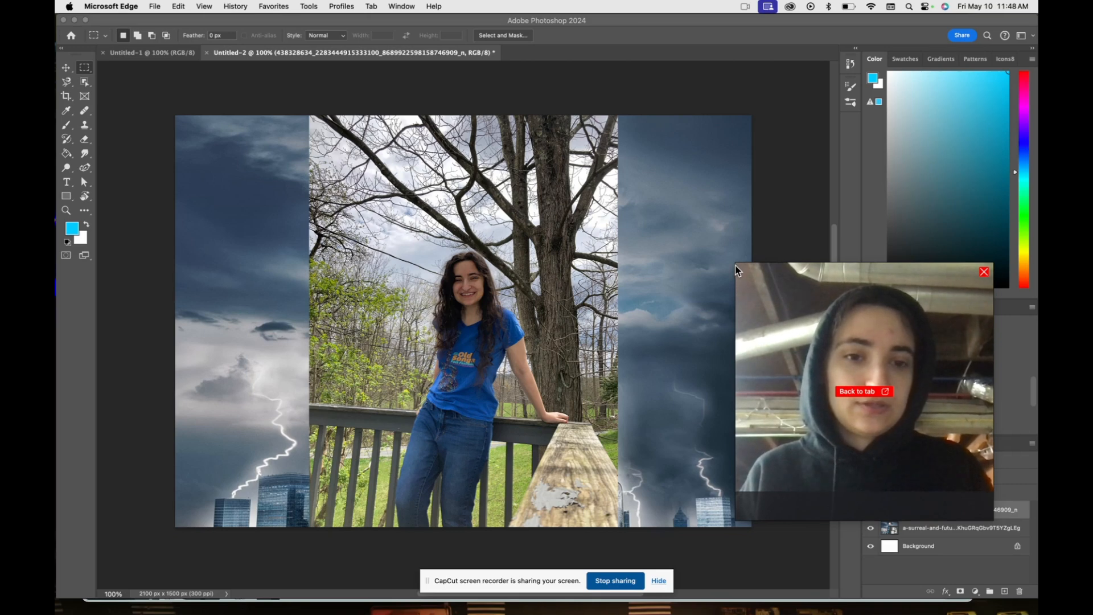
left_click_drag(736, 268, 835, 374)
left_click_drag(904, 369, 935, 441)
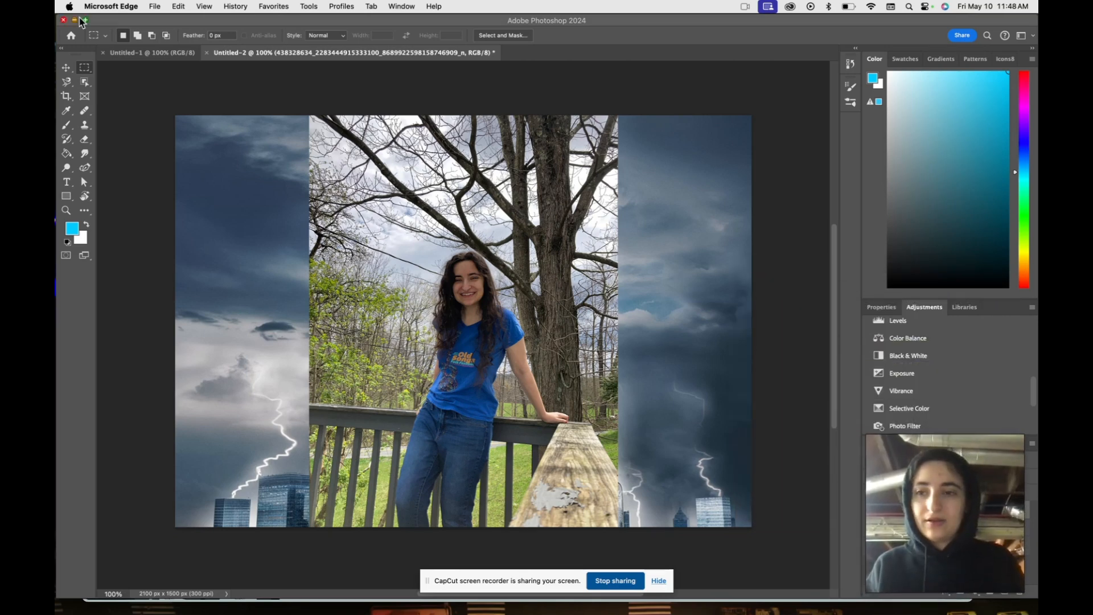
Draw a rectangular marquee selection around the woman's head and shoulders in the portrait photo
left_click(87, 74)
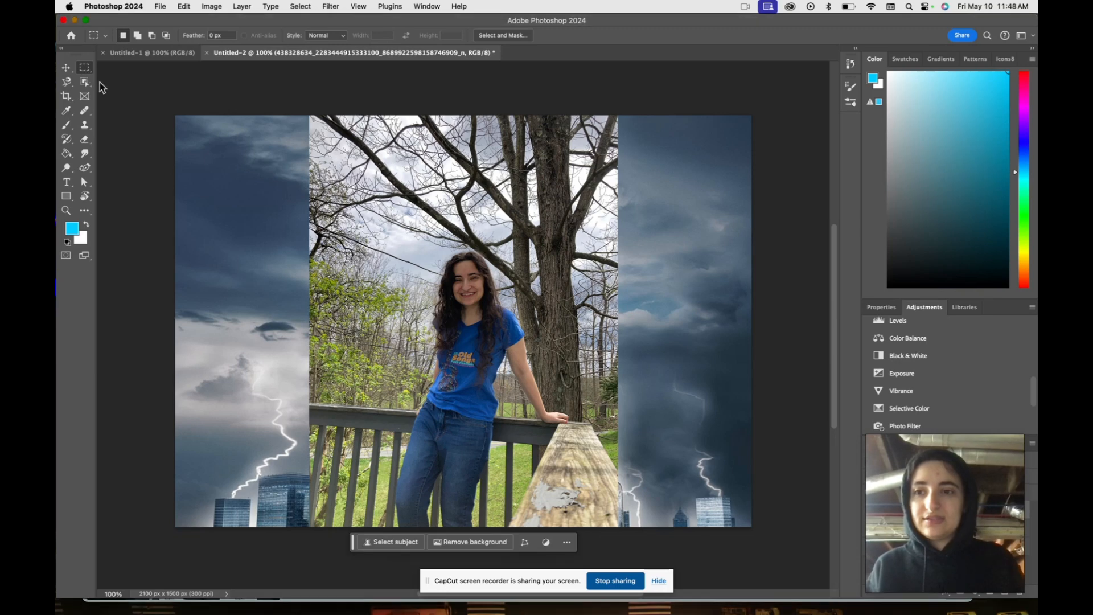
right_click(85, 70)
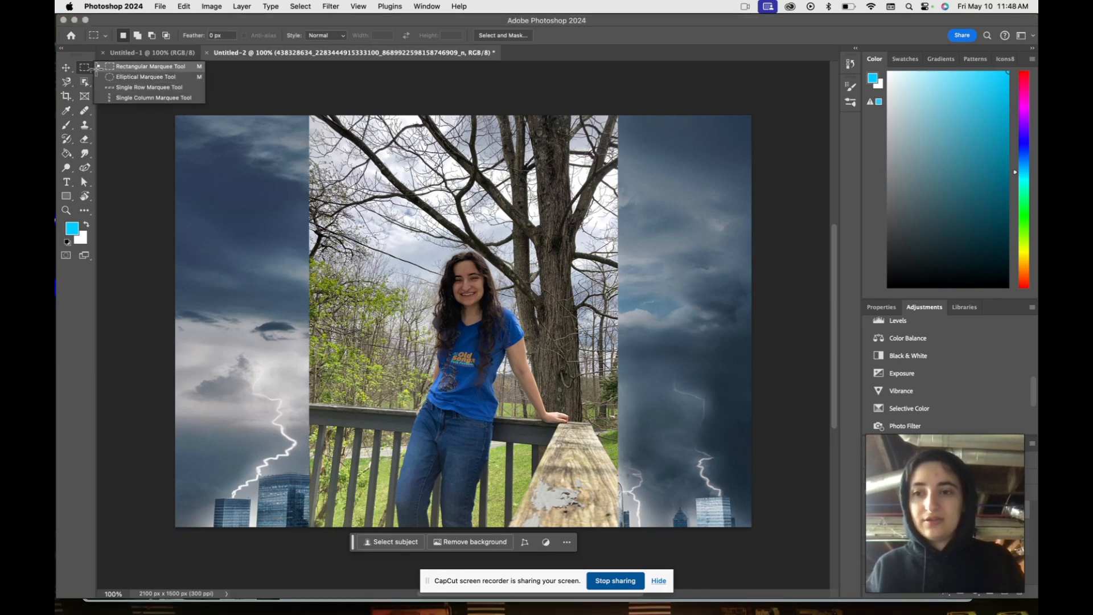
left_click(145, 66)
left_click_drag(409, 250, 521, 332)
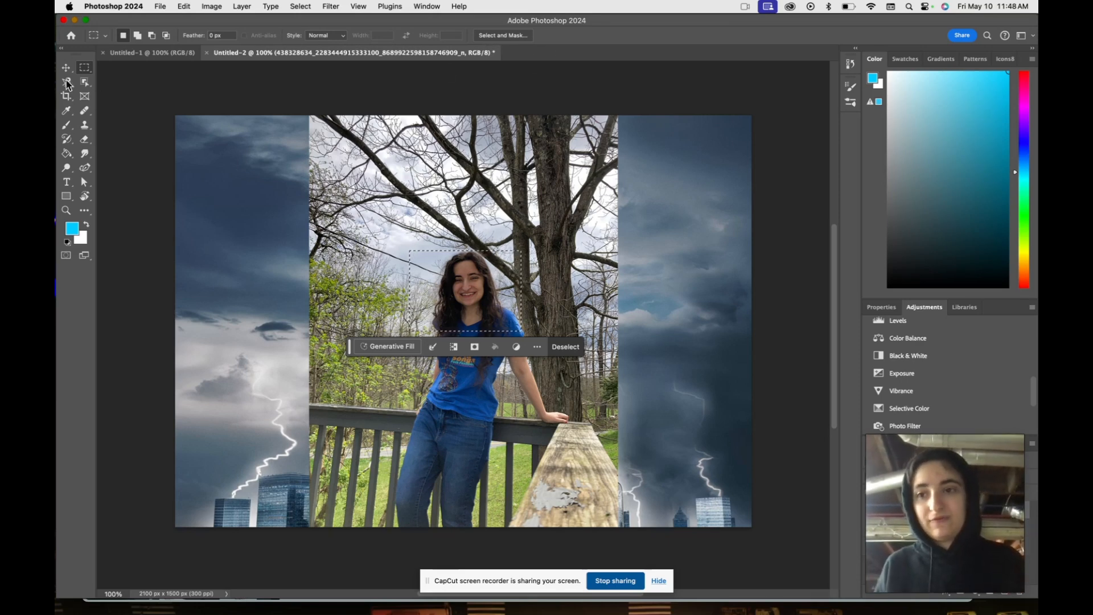
Open the head-and-shoulders selection in Select and Mask and accept it with the output going to Selection
left_click(511, 39)
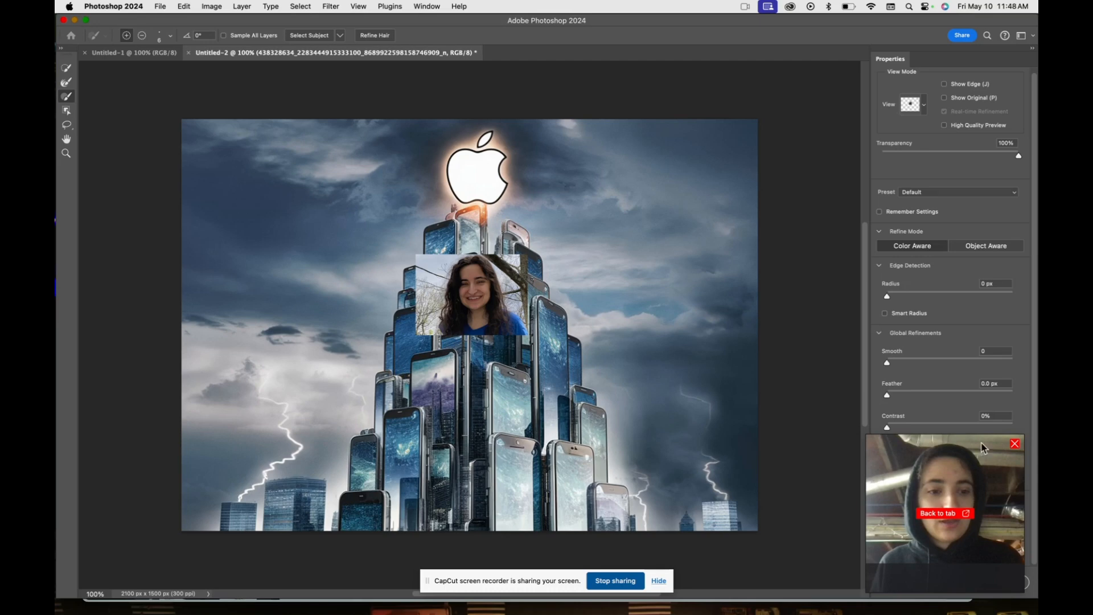
left_click_drag(984, 448, 816, 361)
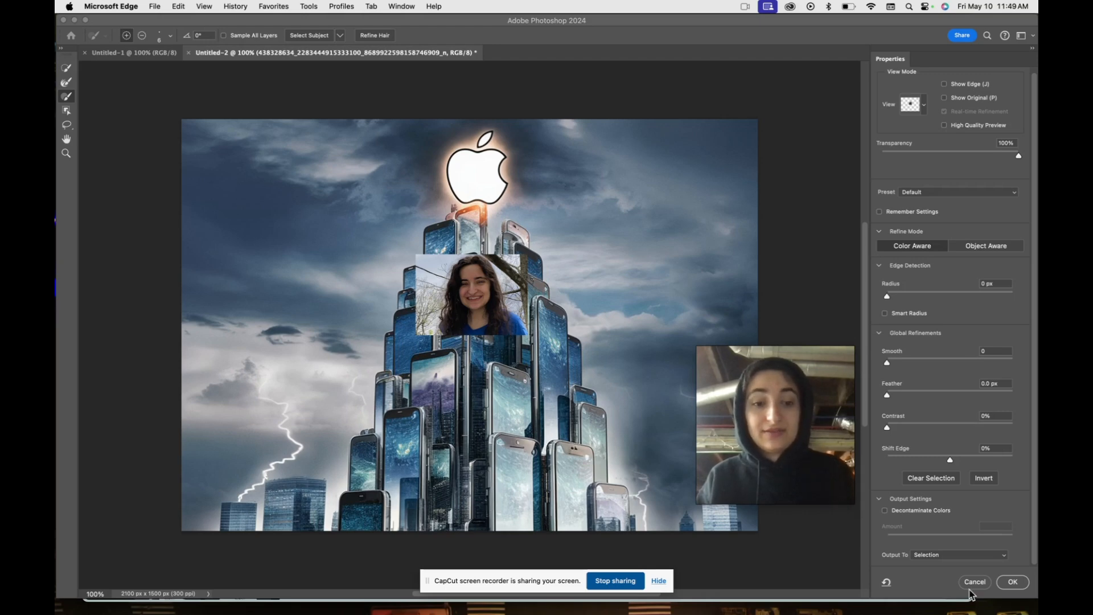
left_click(1012, 587)
left_click(1013, 582)
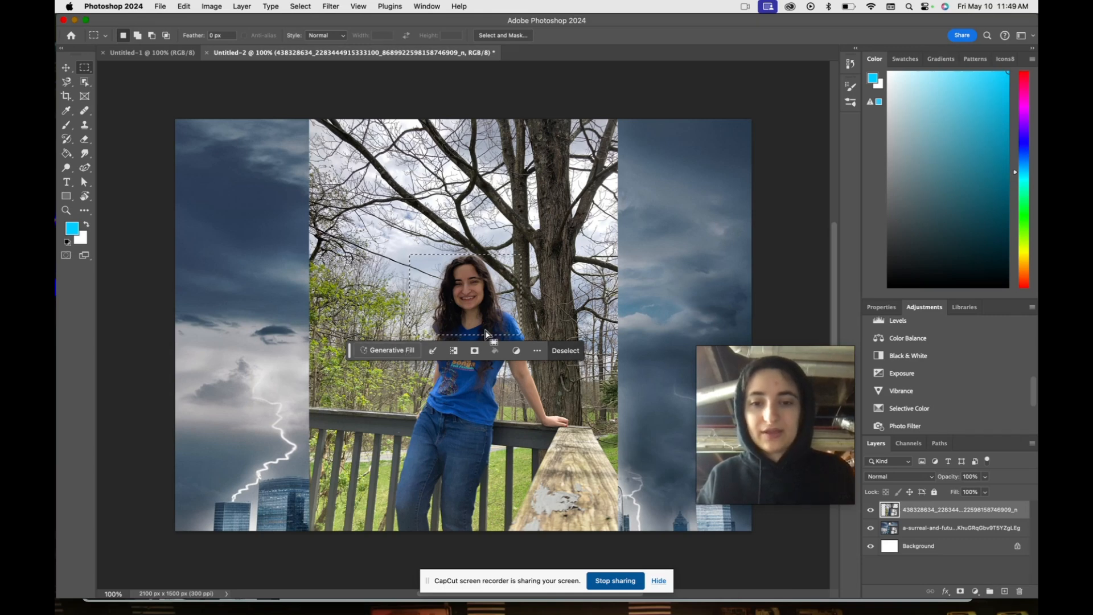
Reopen the rectangular selection in Select and Mask and output it as a Layer Mask on the portrait layer
left_click(503, 35)
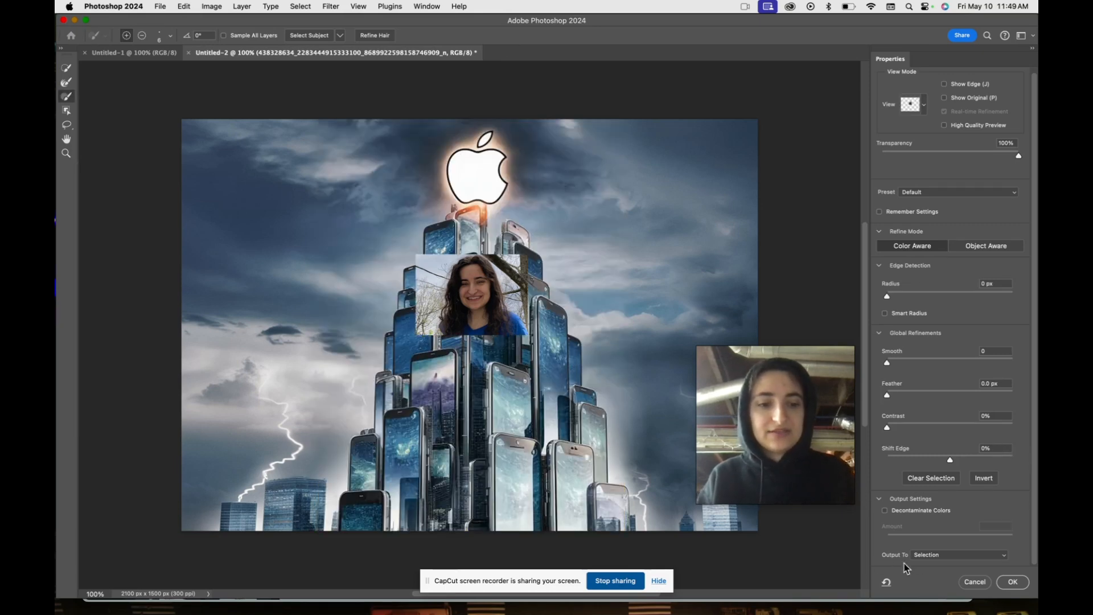
left_click(939, 557)
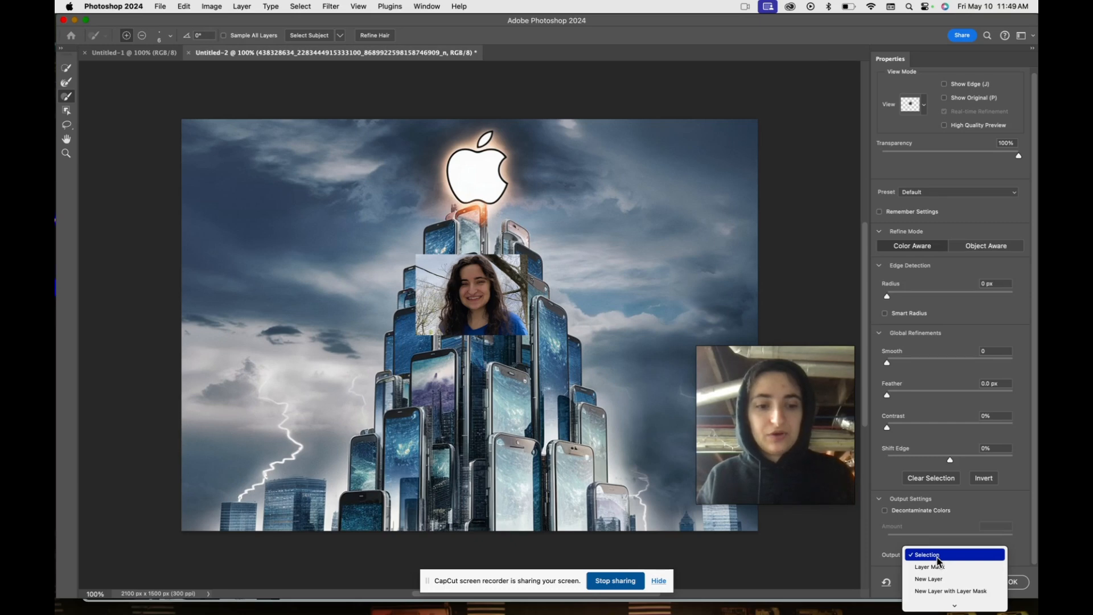
scroll(938, 561, "down", 3)
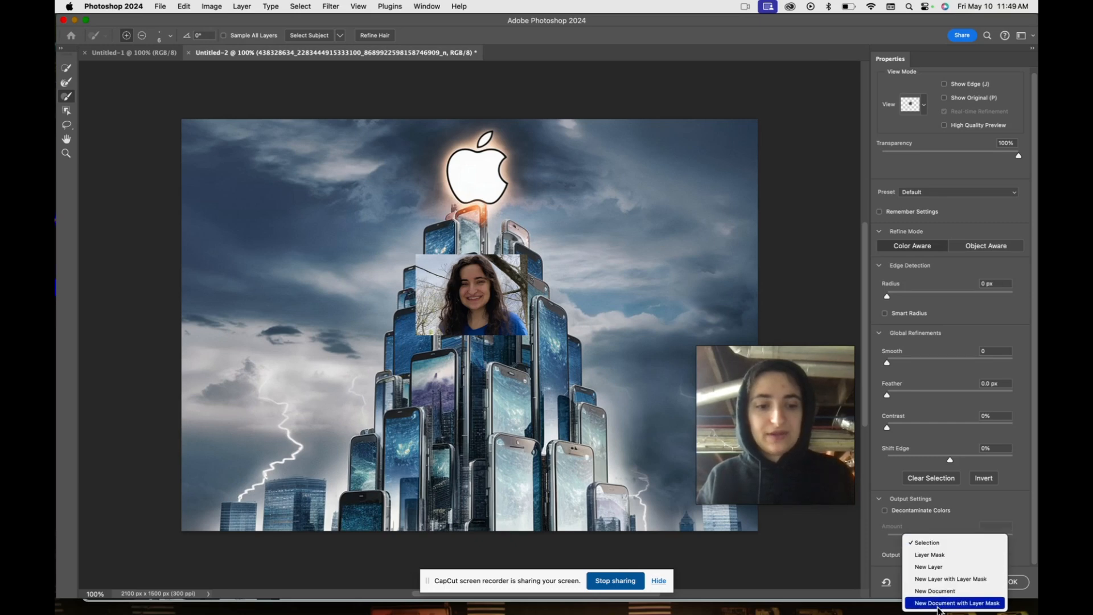
left_click(936, 556)
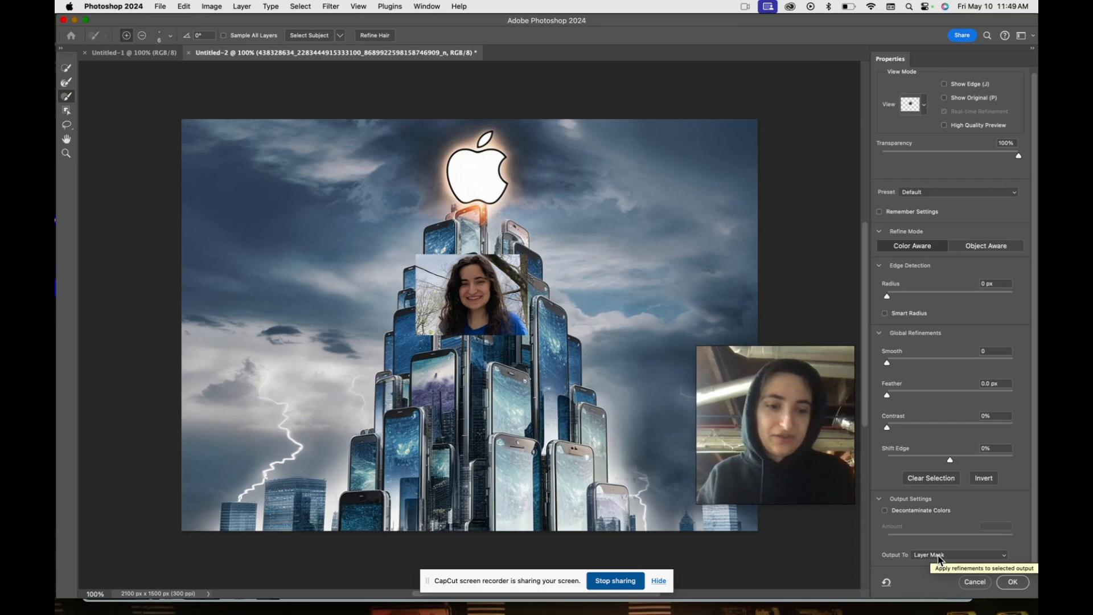
left_click(937, 555)
left_click(933, 561)
left_click(934, 558)
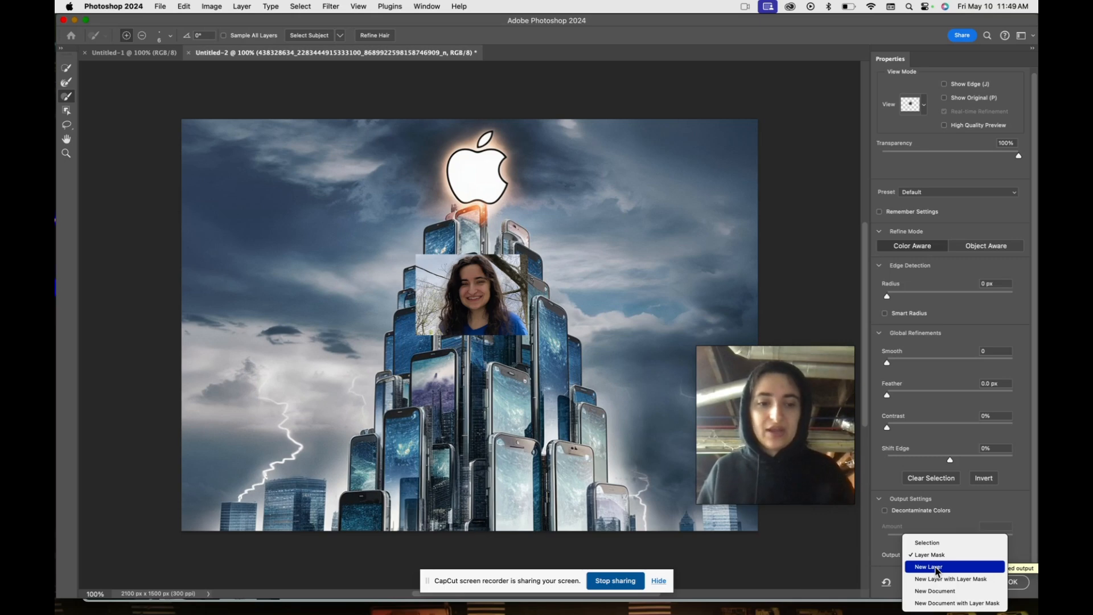
left_click(935, 559)
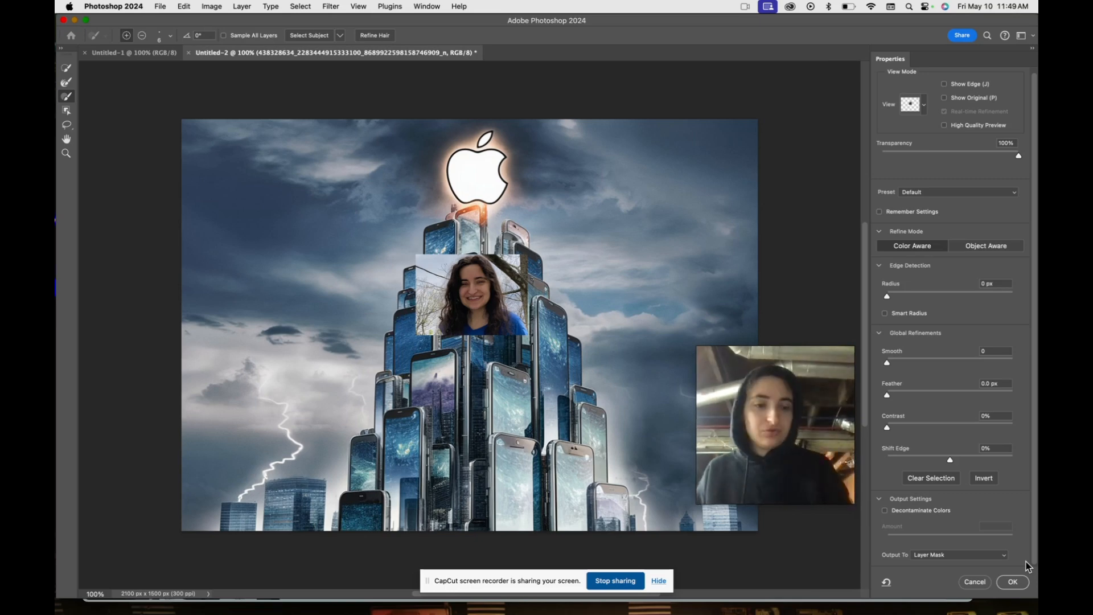
left_click(967, 555)
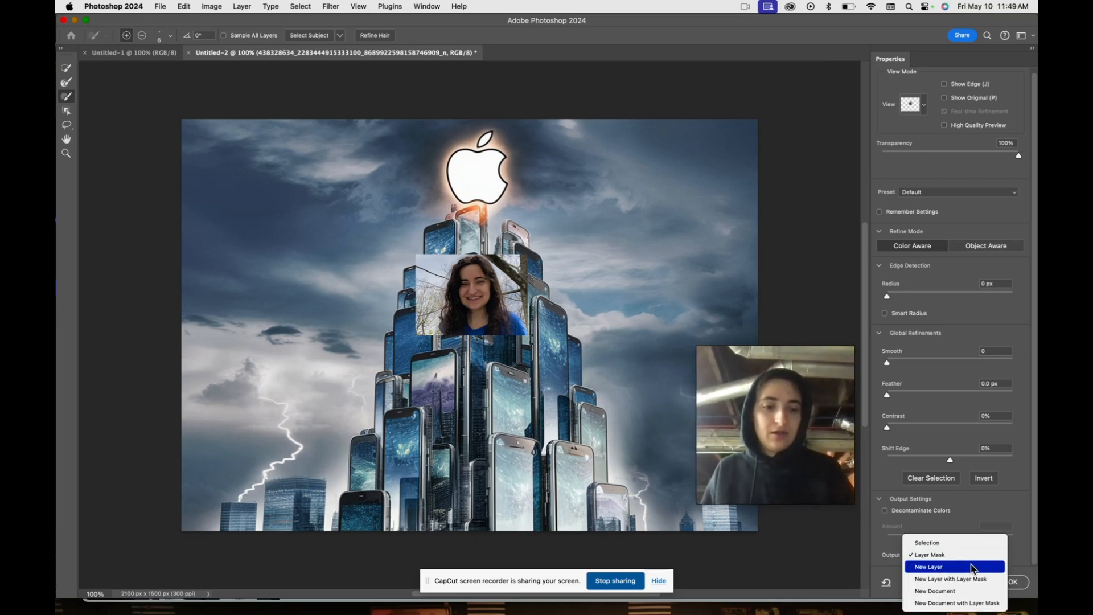
left_click(969, 557)
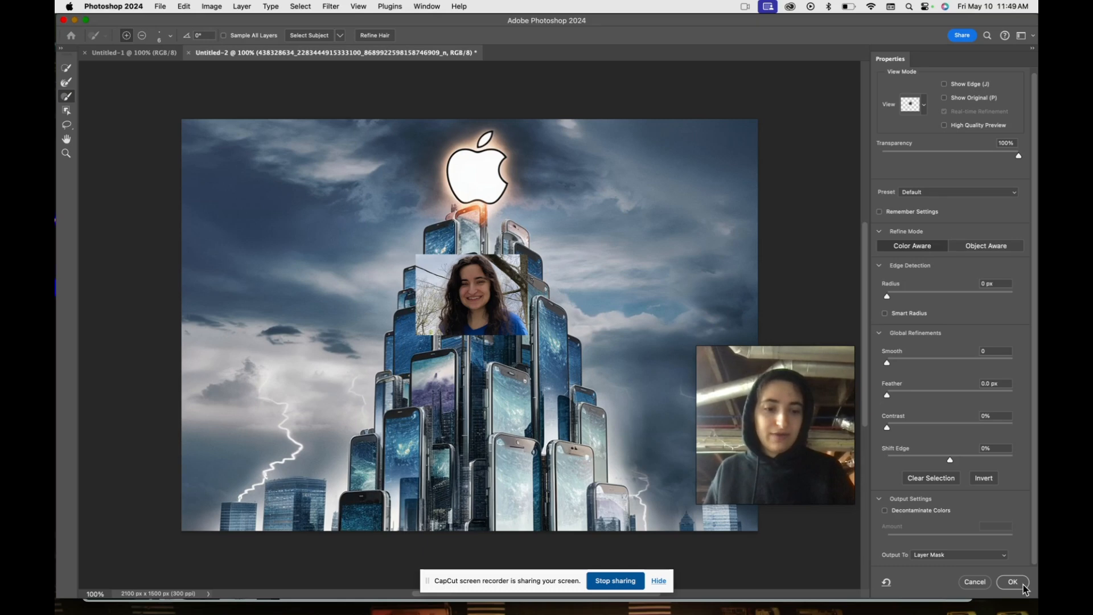
left_click(1013, 581)
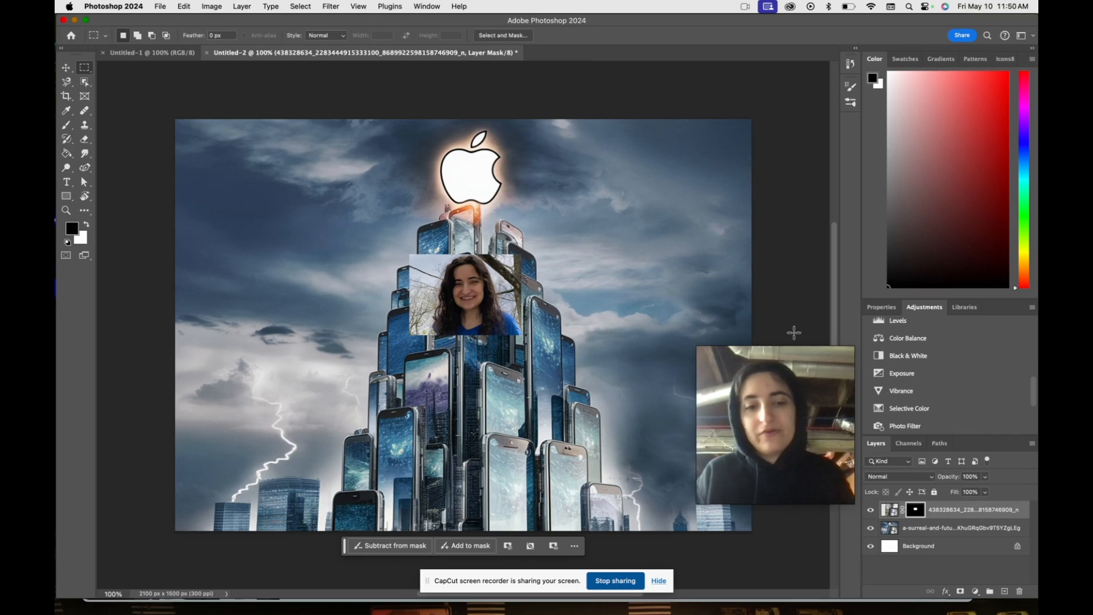
left_click_drag(790, 358, 778, 219)
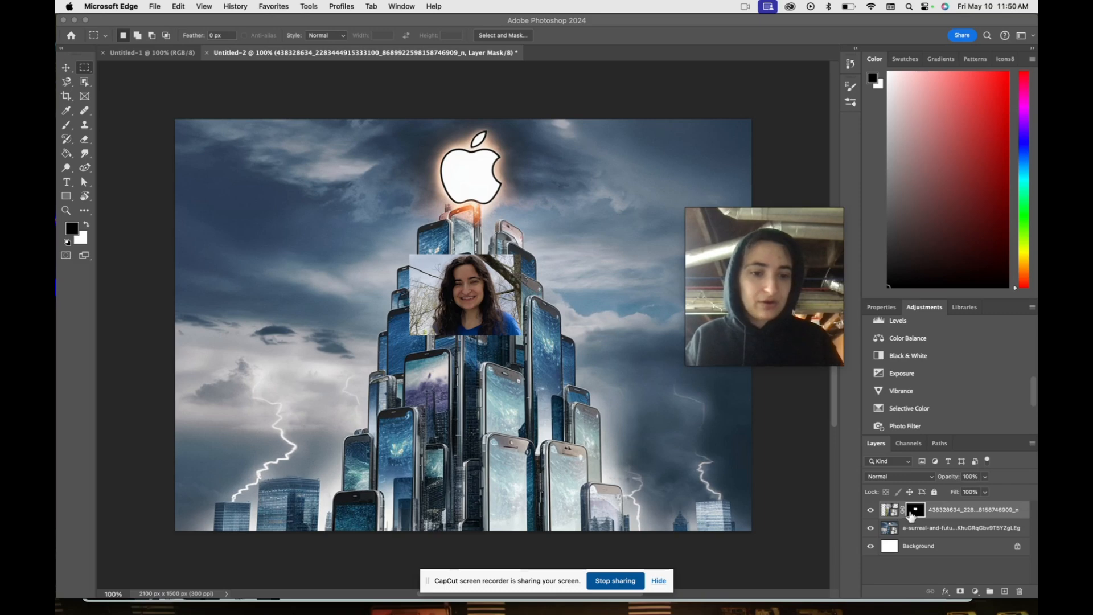
left_click(915, 515)
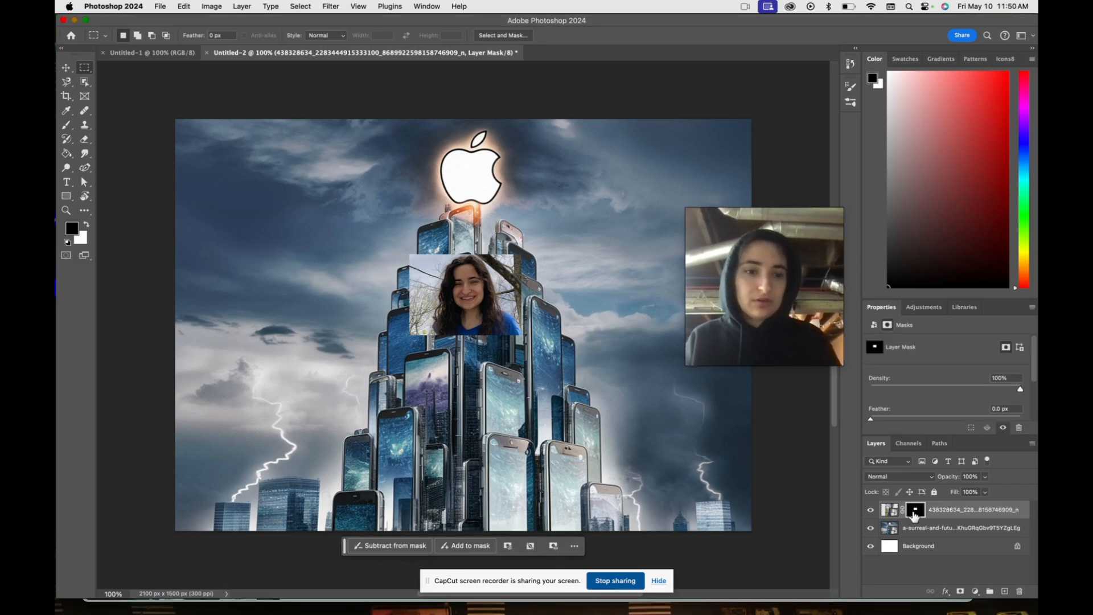
right_click(914, 514)
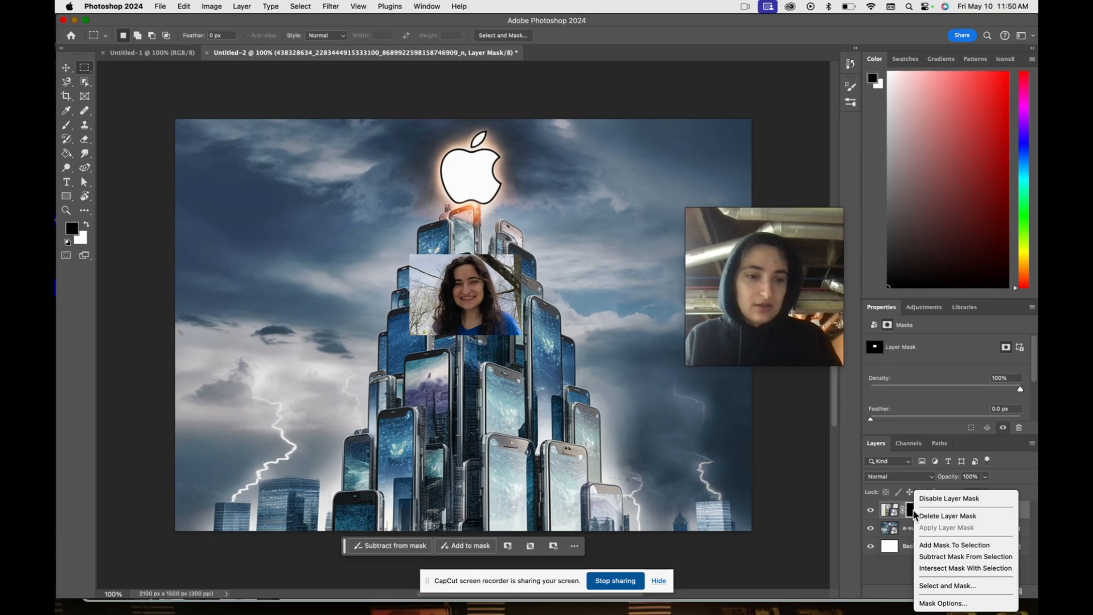
left_click(909, 515)
double_click(943, 511)
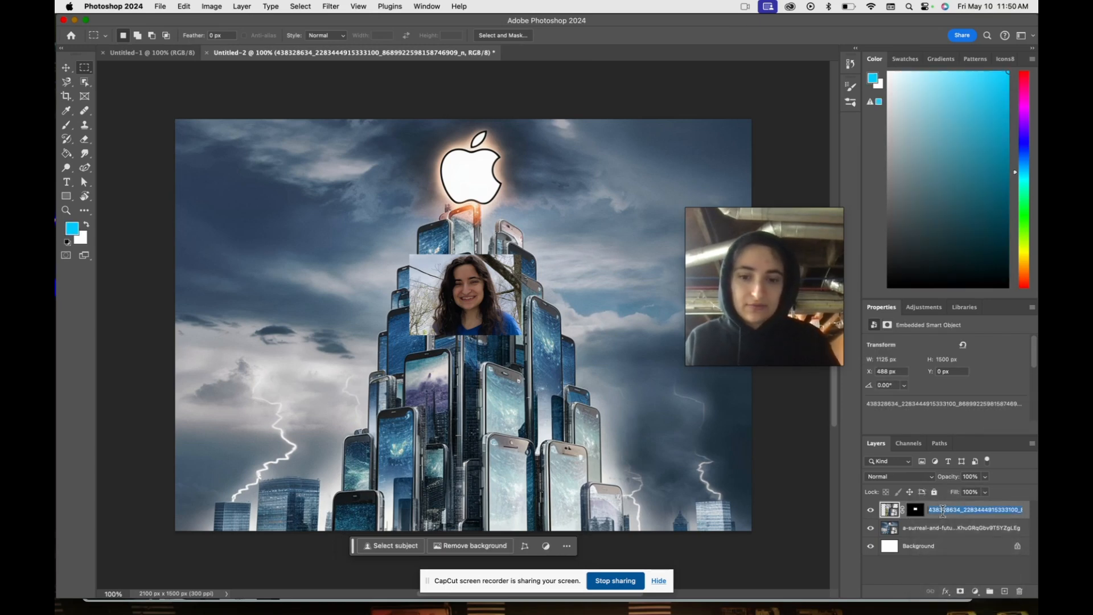
left_click(914, 512)
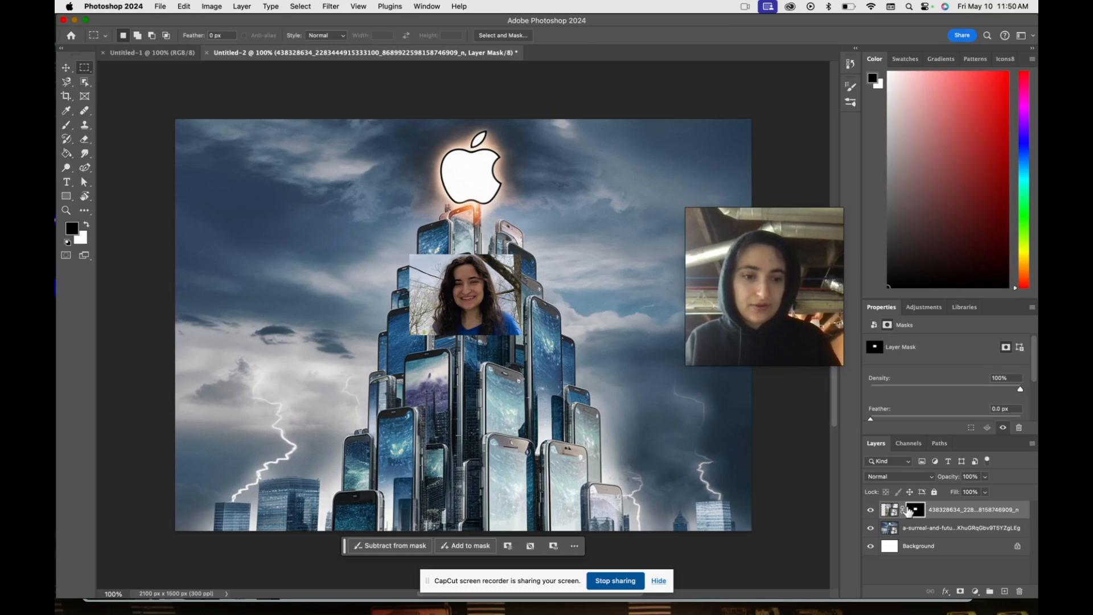
right_click(917, 513)
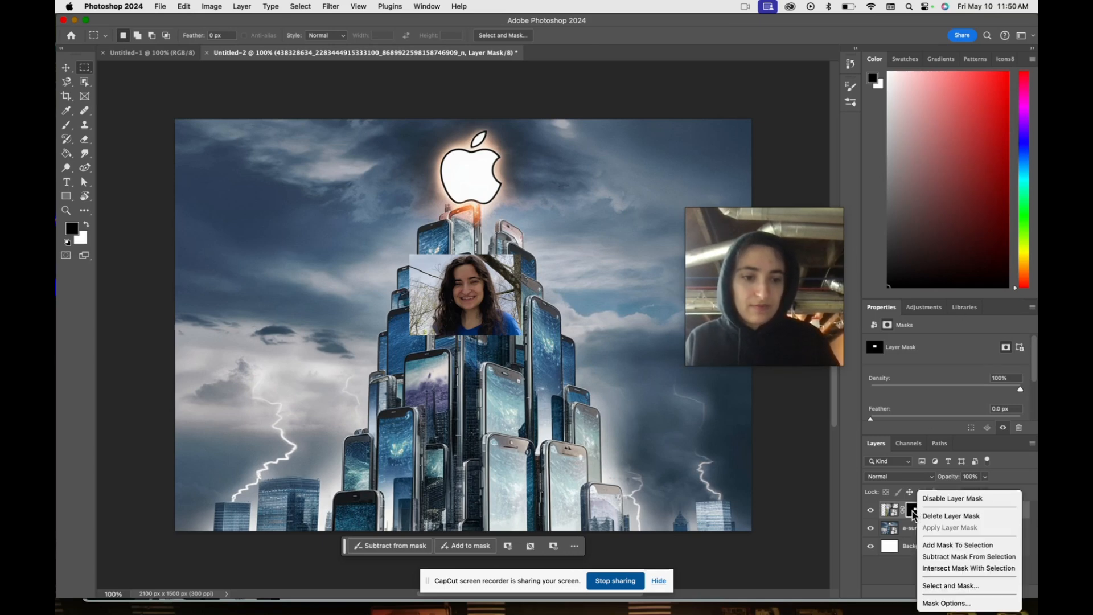
left_click(911, 511)
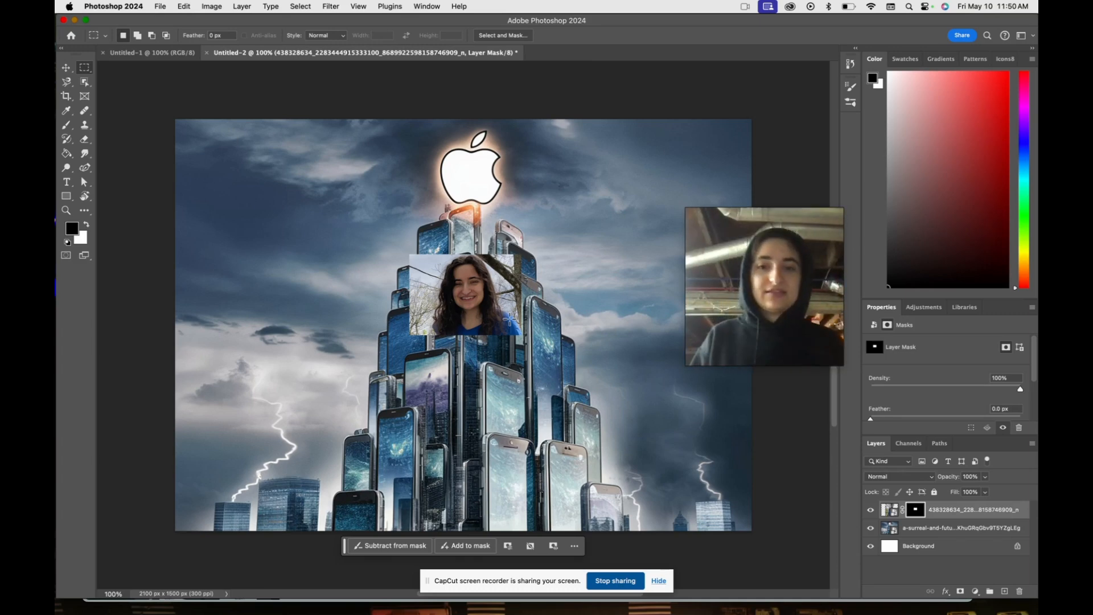
Activate the Brush tool for painting on the portrait layer's mask
scroll(472, 280, "up", 1)
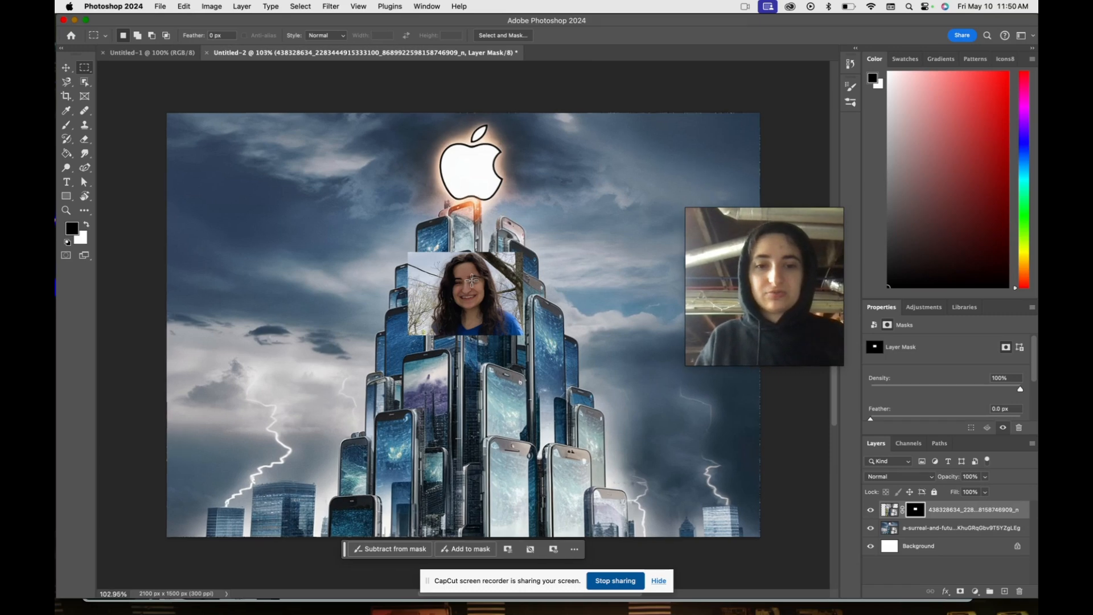
scroll(472, 280, "up", 6)
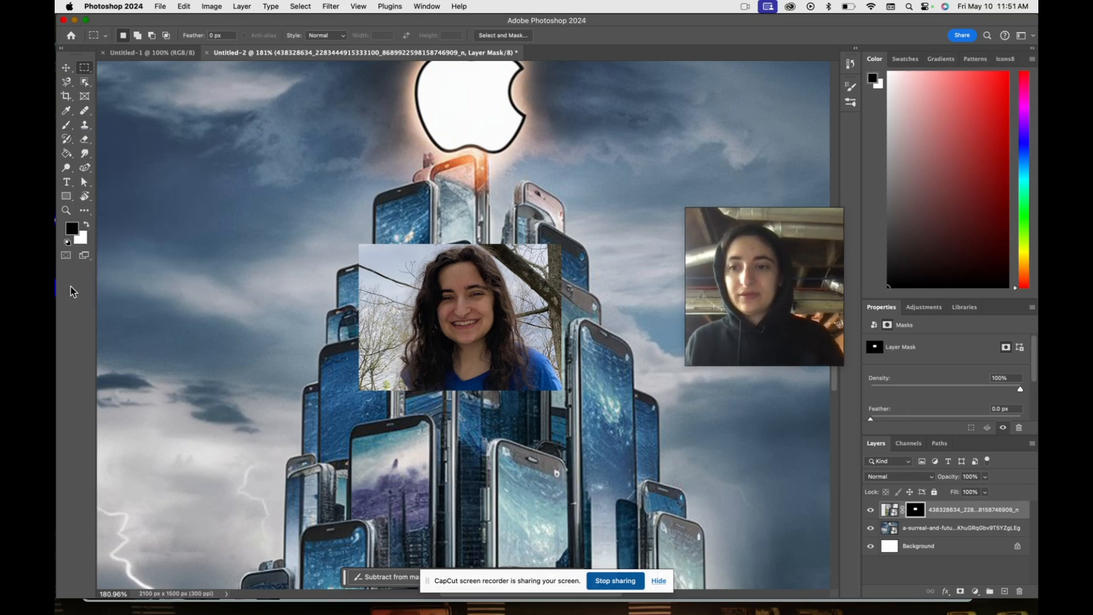
left_click(67, 126)
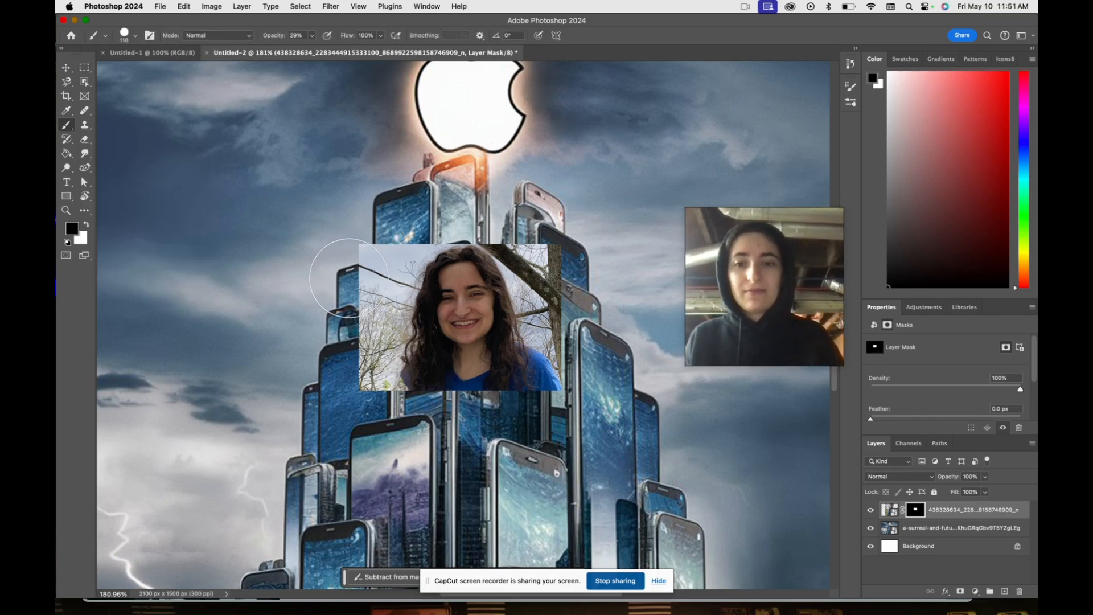
Set the background colour to red with hex value ff0000
left_click(81, 242)
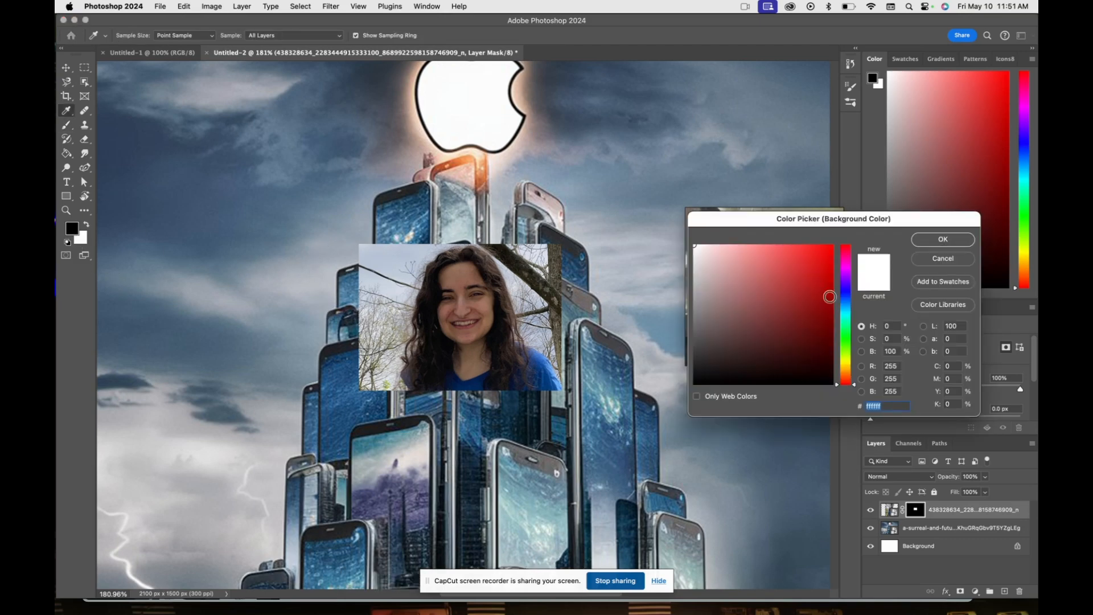
type("ff0000")
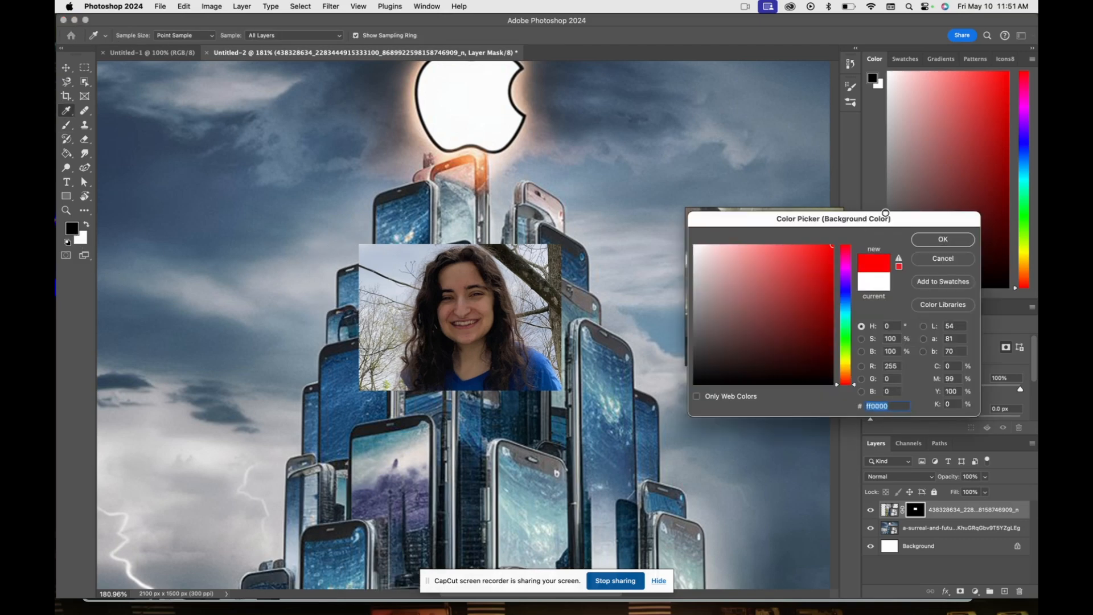
left_click(928, 239)
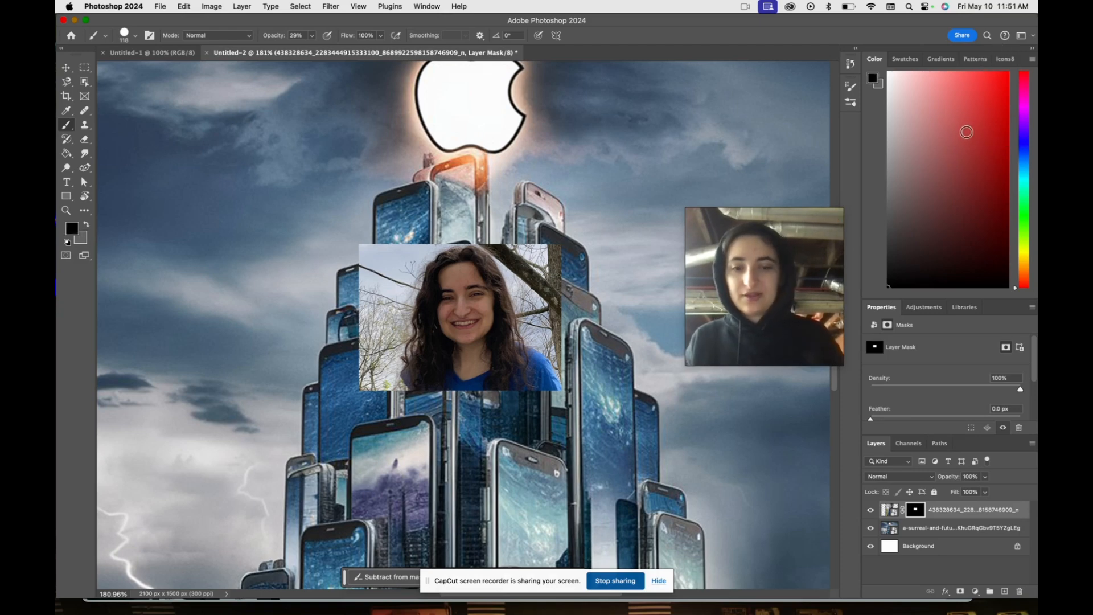
Try painting over the portrait with the cyan foreground colour, then undo the brush strokes
left_click(933, 576)
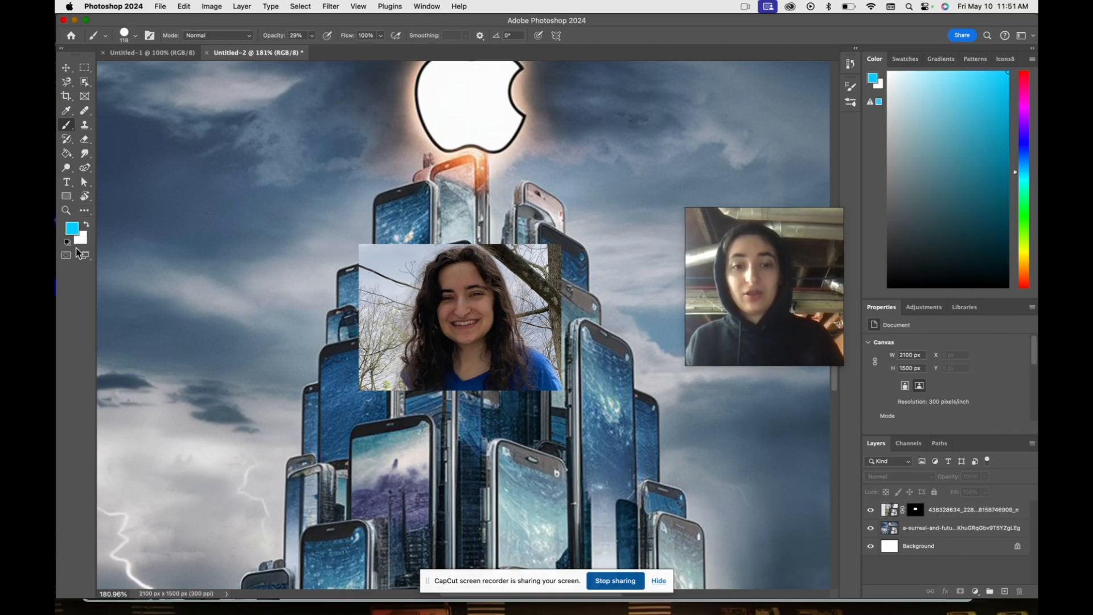
left_click(945, 514)
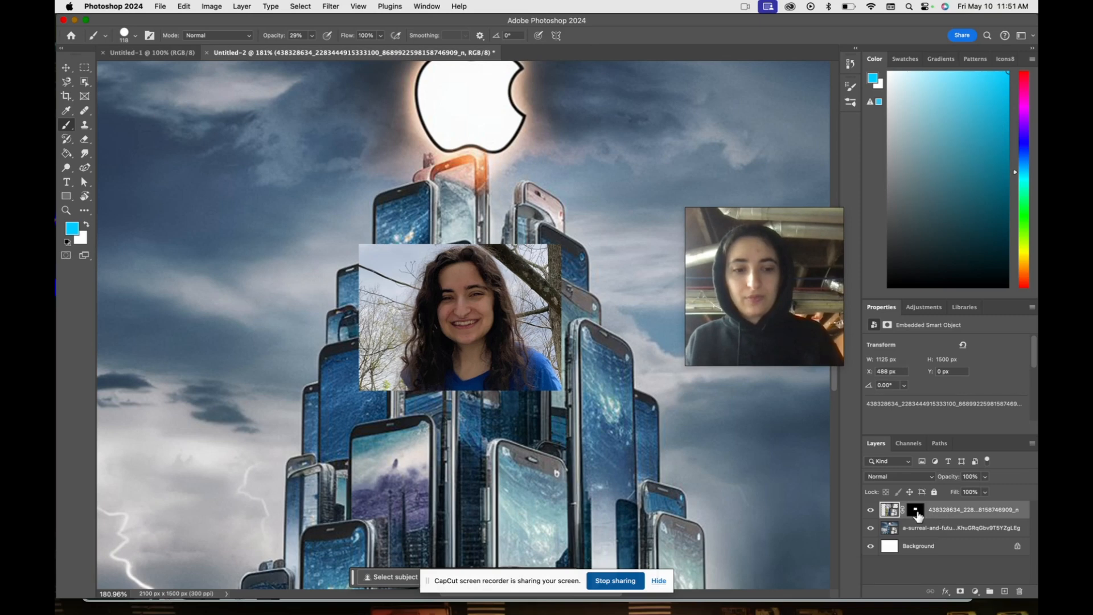
mouse_move(395, 316)
left_mouse_down()
mouse_move(393, 280)
mouse_move(402, 292)
left_mouse_up()
key("super+z")
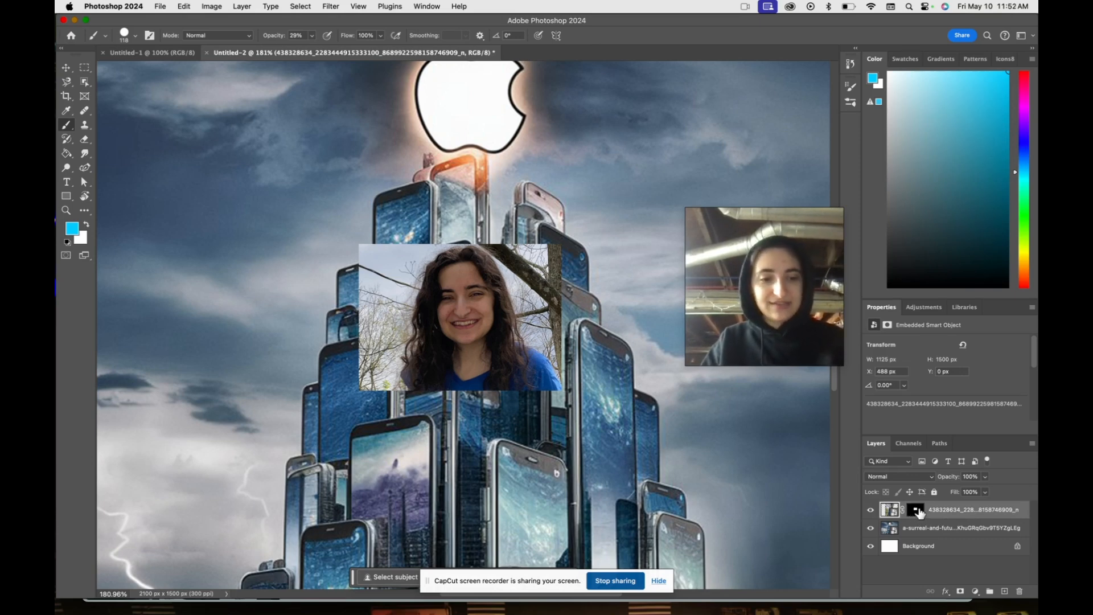
left_click(916, 511)
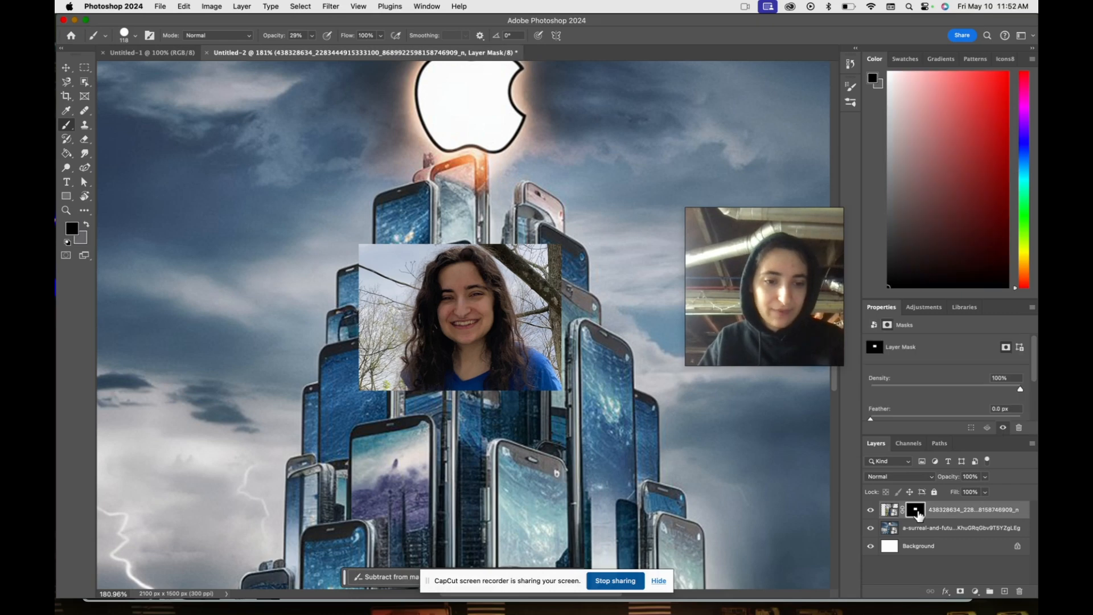
left_click(946, 549)
left_click(946, 516)
mouse_move(459, 346)
left_mouse_down()
mouse_move(491, 307)
mouse_move(406, 350)
mouse_move(461, 304)
mouse_move(444, 393)
left_mouse_up()
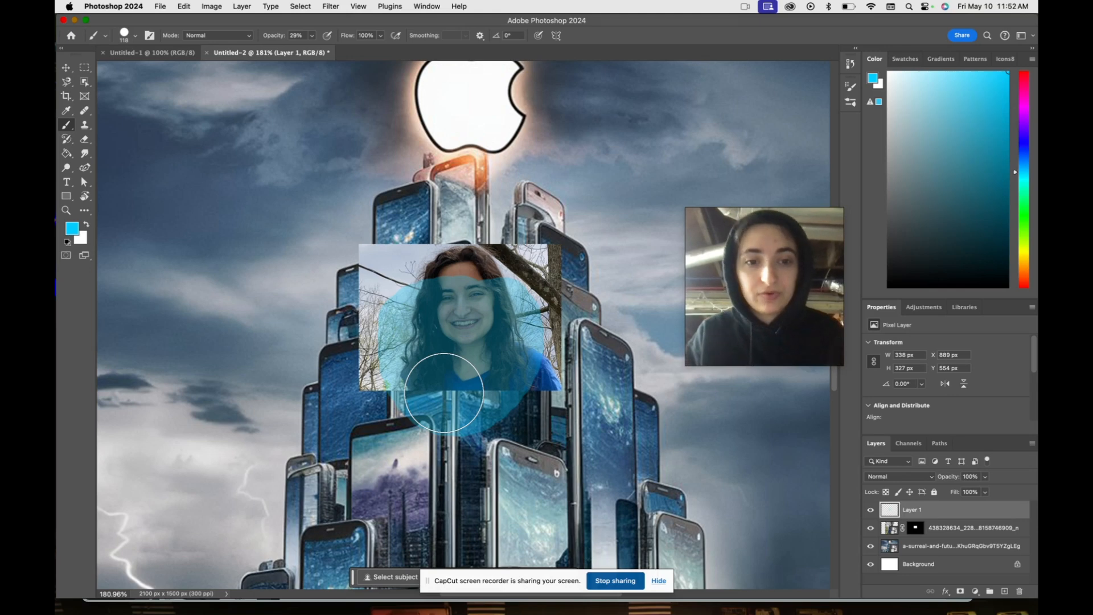
key("super+z")
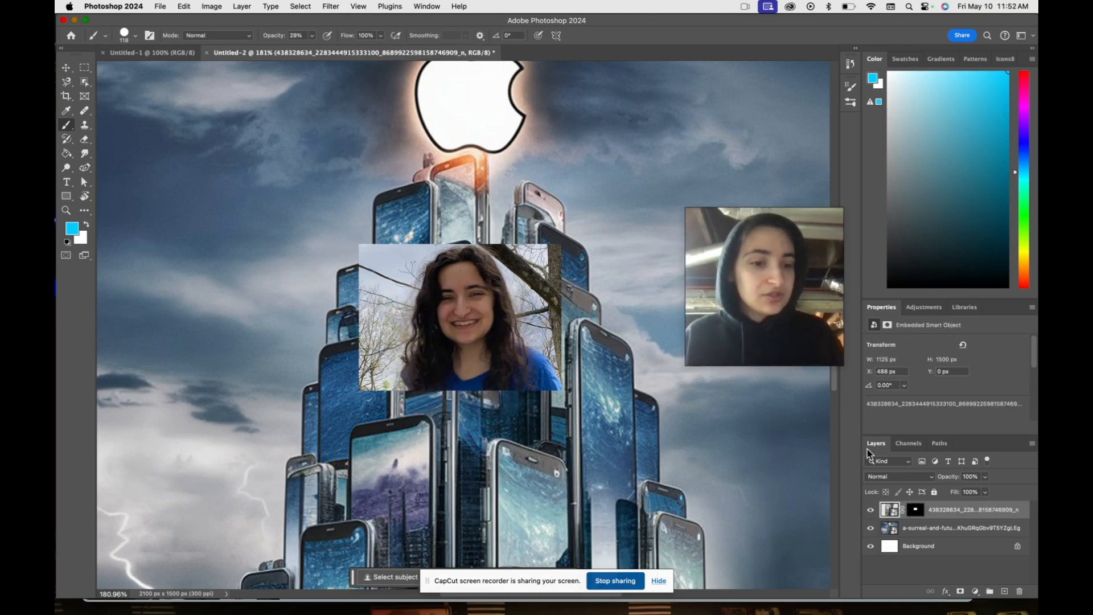
Target the portrait layer's mask and set the background colour to pure white, ffffff
left_click(915, 511)
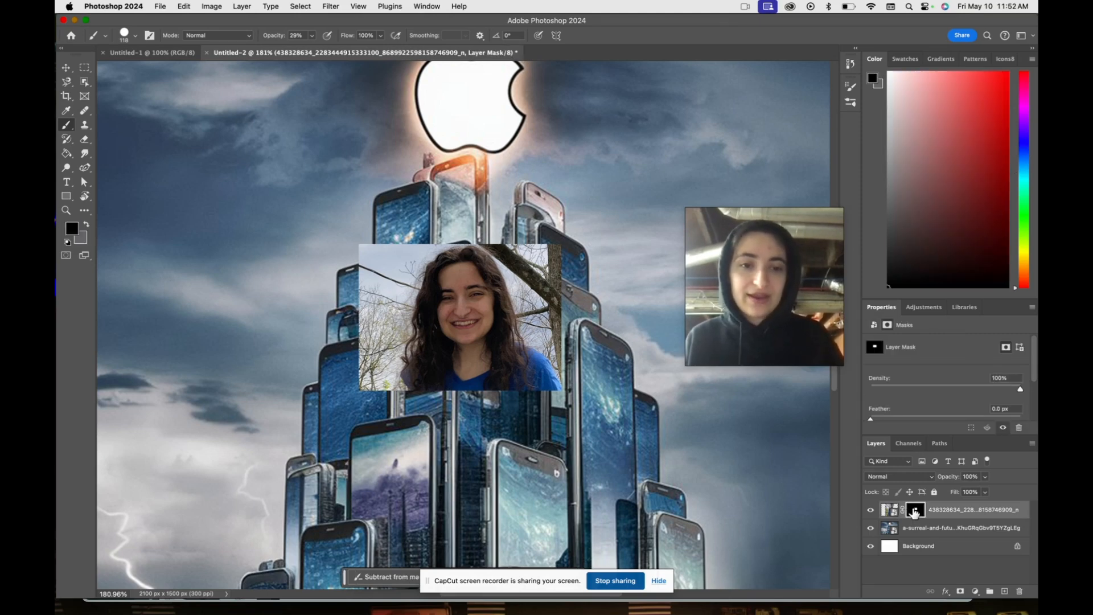
left_click(82, 243)
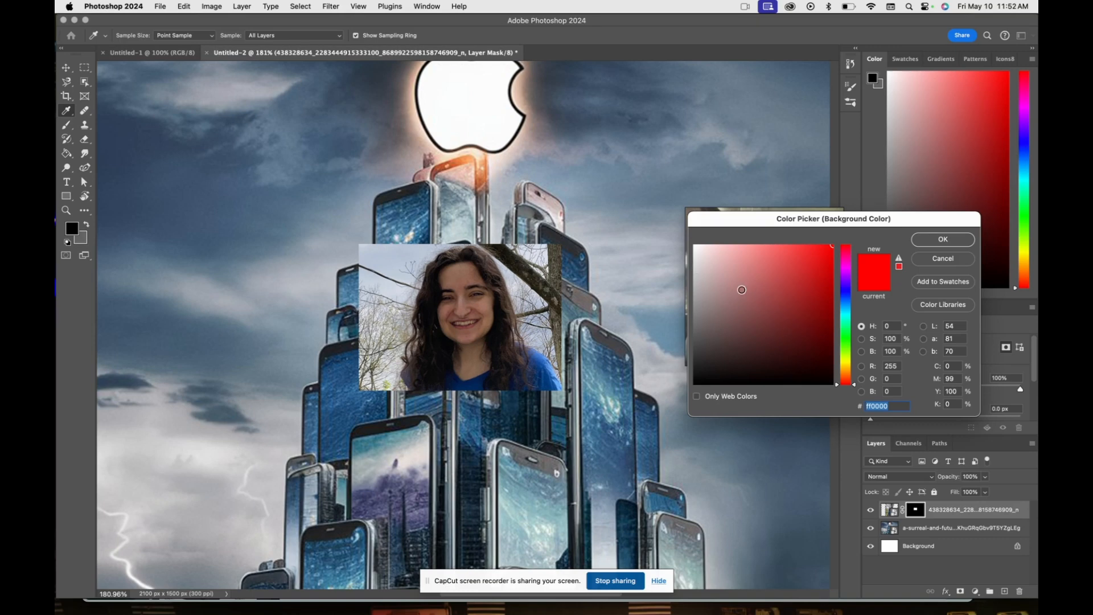
left_click_drag(741, 289, 666, 209)
left_click(960, 242)
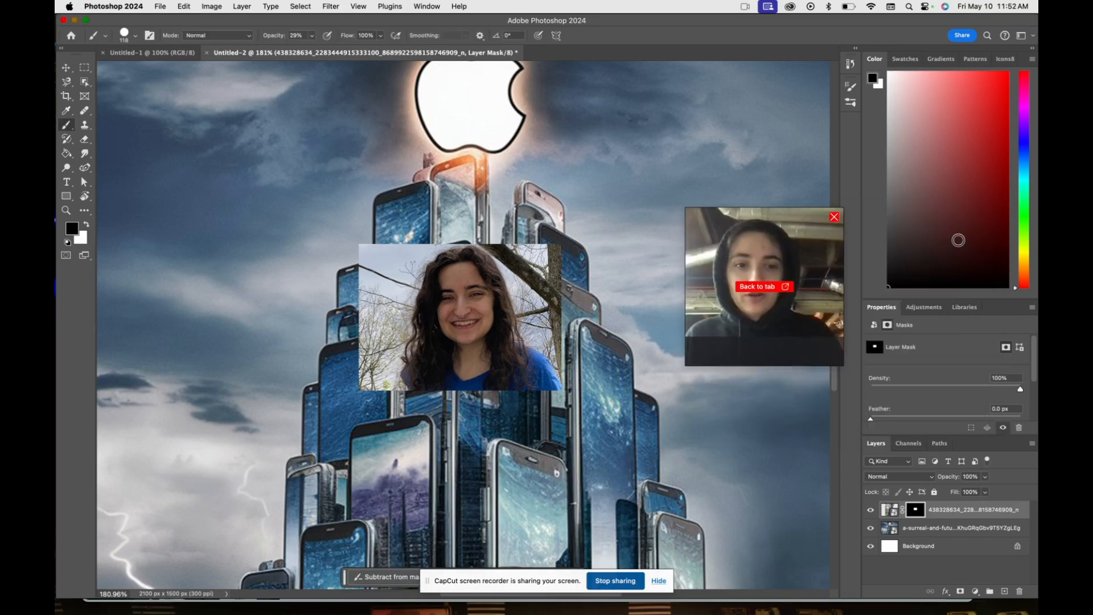
left_click(79, 238)
left_click(745, 307)
left_click_drag(745, 307, 605, 153)
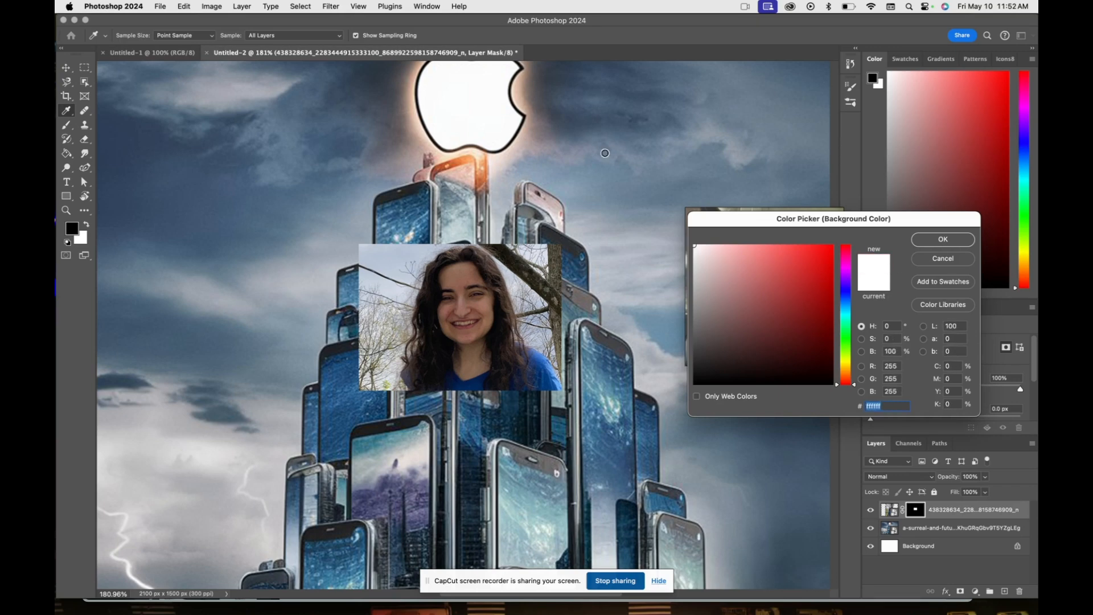
left_click(943, 239)
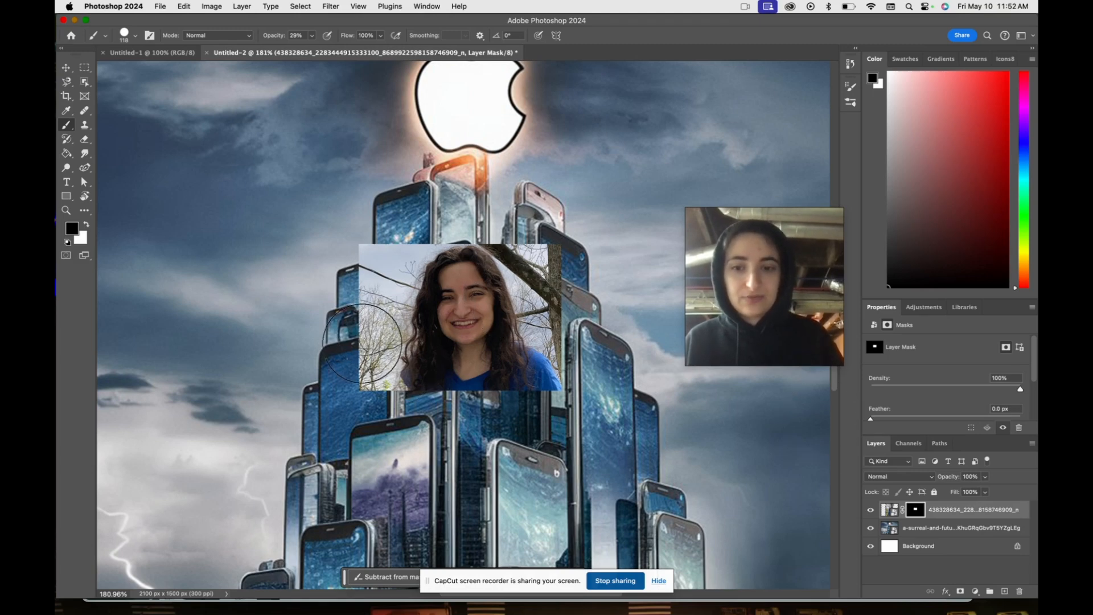
Try painting black at 29% opacity on the mask beside the woman's hair, then undo the strokes
mouse_move(364, 351)
left_mouse_down()
mouse_move(380, 274)
mouse_move(353, 366)
mouse_move(356, 295)
mouse_move(387, 248)
mouse_move(329, 335)
mouse_move(327, 346)
mouse_move(405, 223)
mouse_move(327, 372)
mouse_move(396, 203)
mouse_move(357, 325)
left_mouse_up()
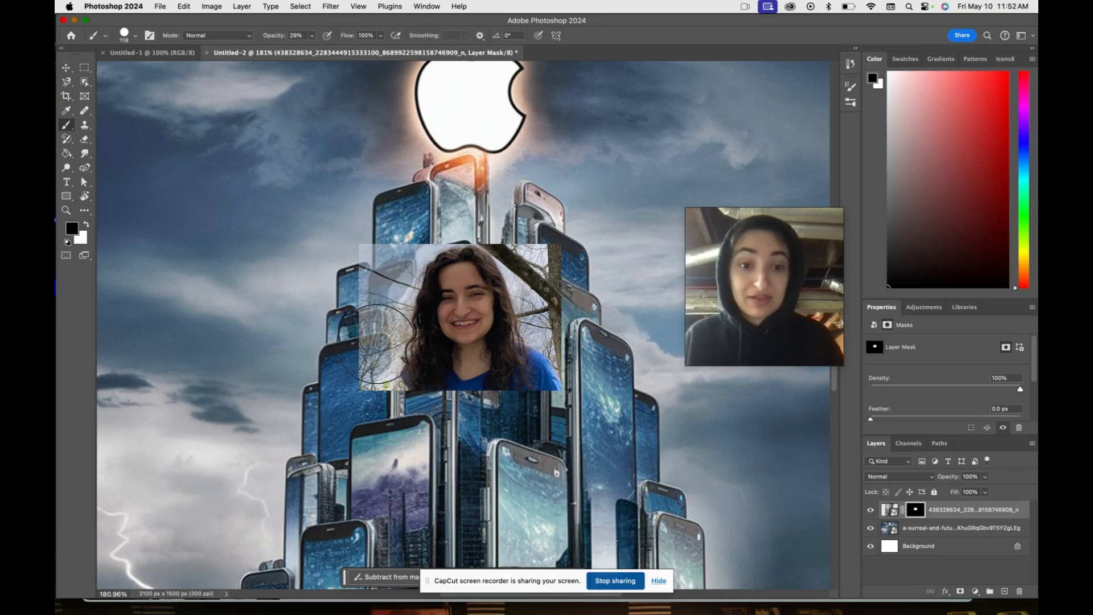
key("super+z")
key("super+z")
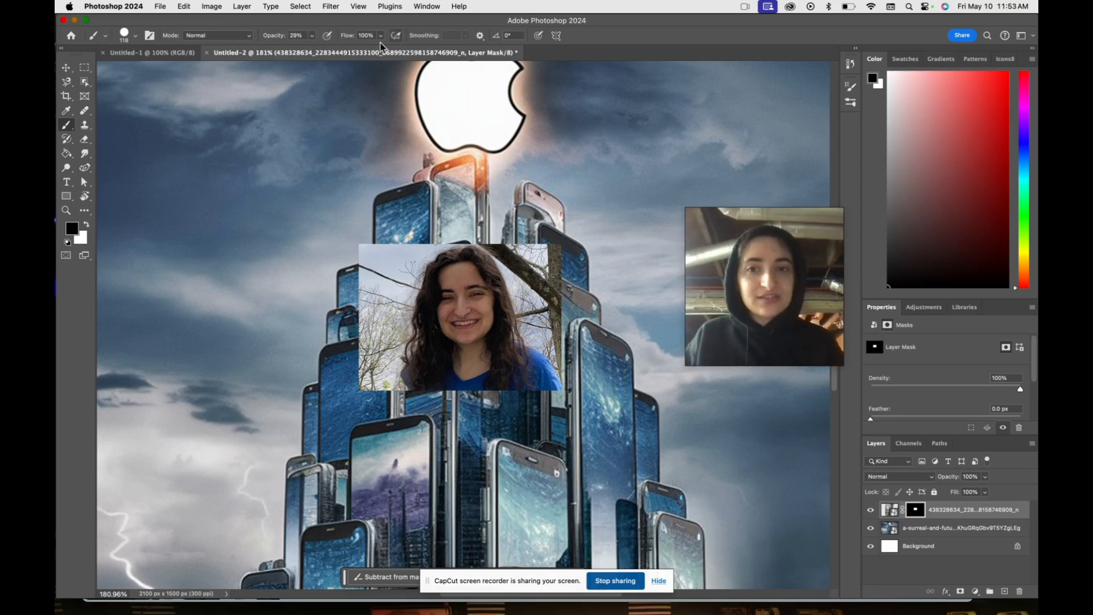
Set the brush size to 94 px
left_click(136, 36)
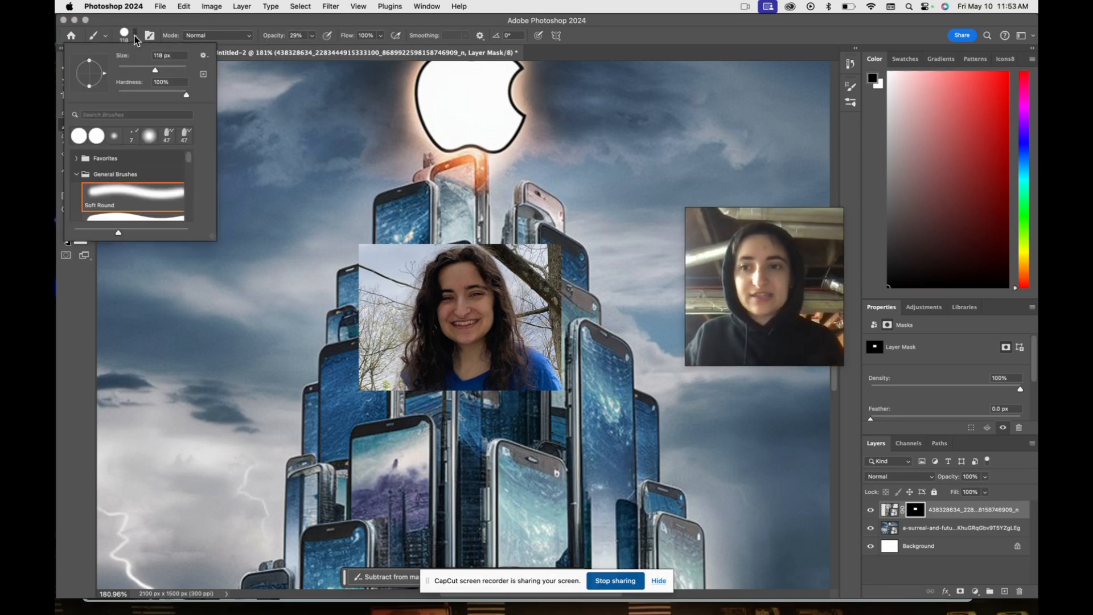
left_click(136, 37)
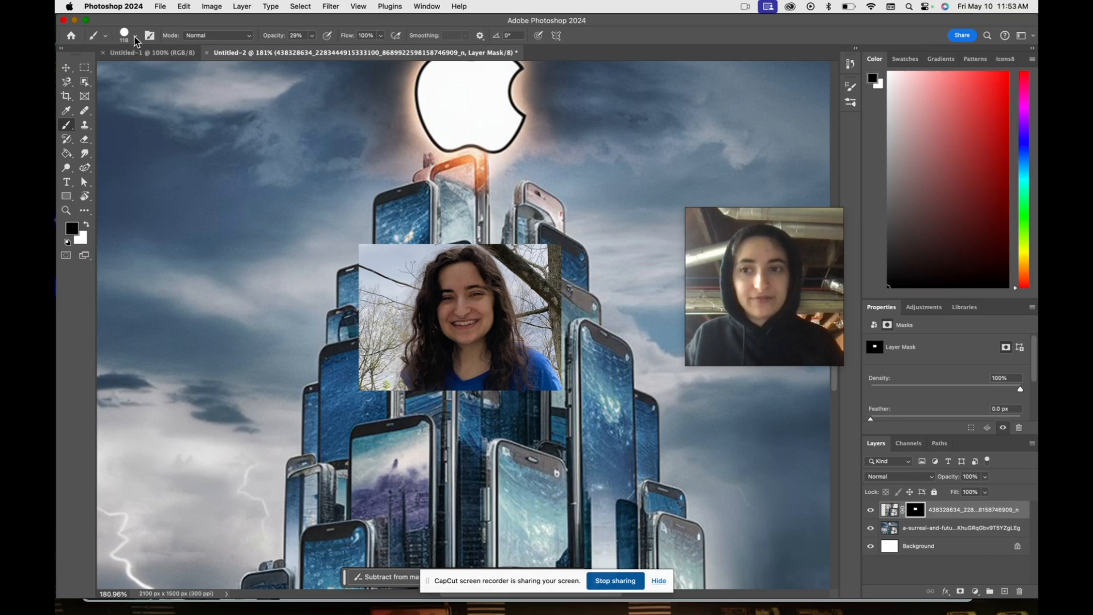
left_click(134, 37)
left_click_drag(156, 68, 157, 68)
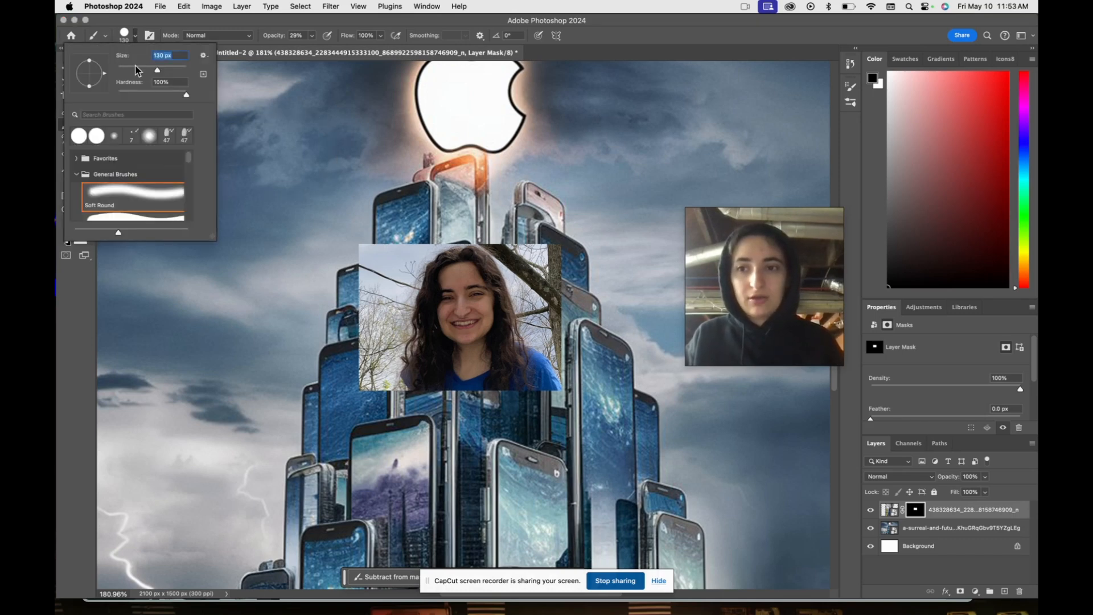
left_click(167, 69)
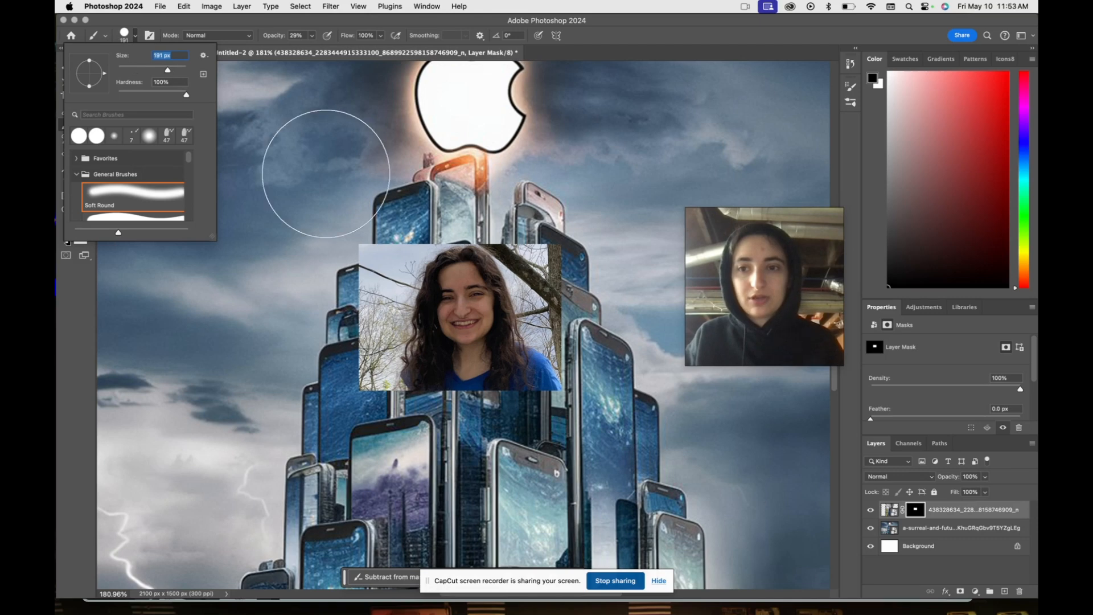
left_click(160, 70)
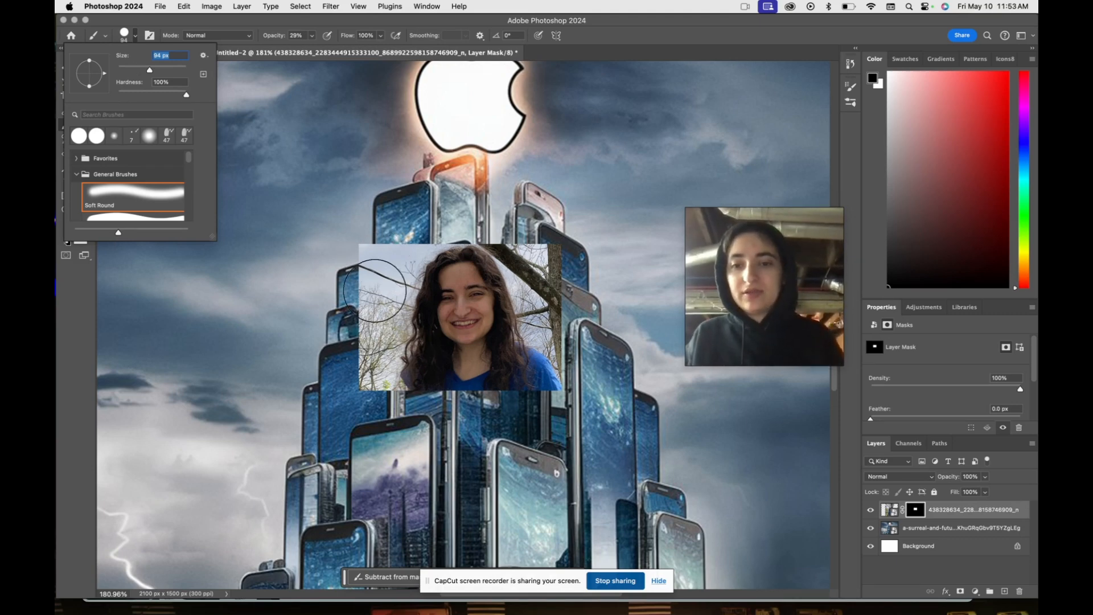
left_click(136, 35)
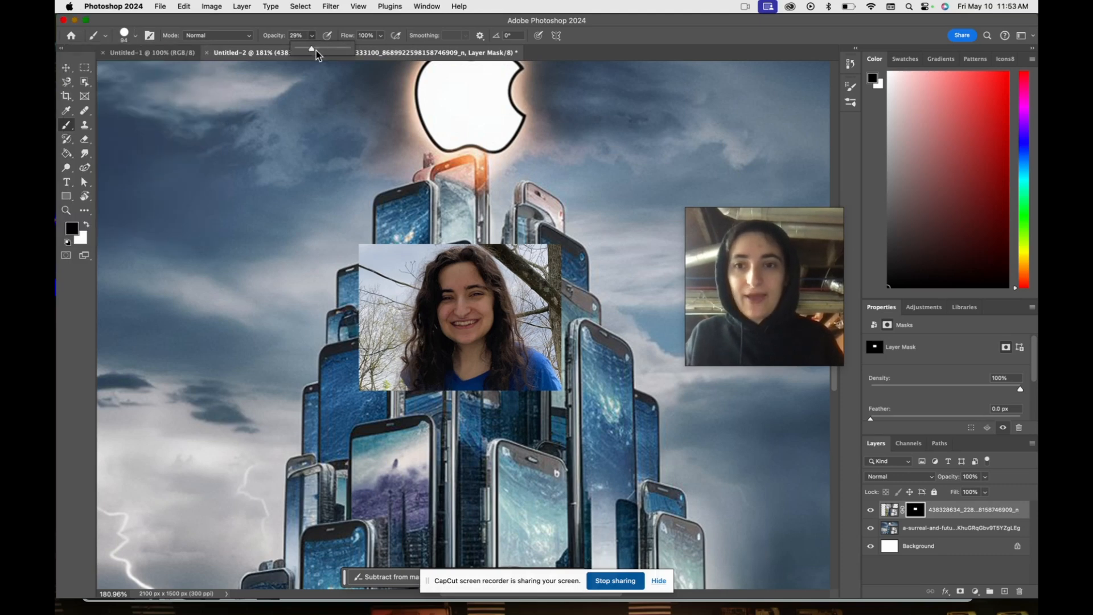
Raise the brush opacity to 89% and keep its hardness at 100%
left_click_drag(313, 49, 343, 49)
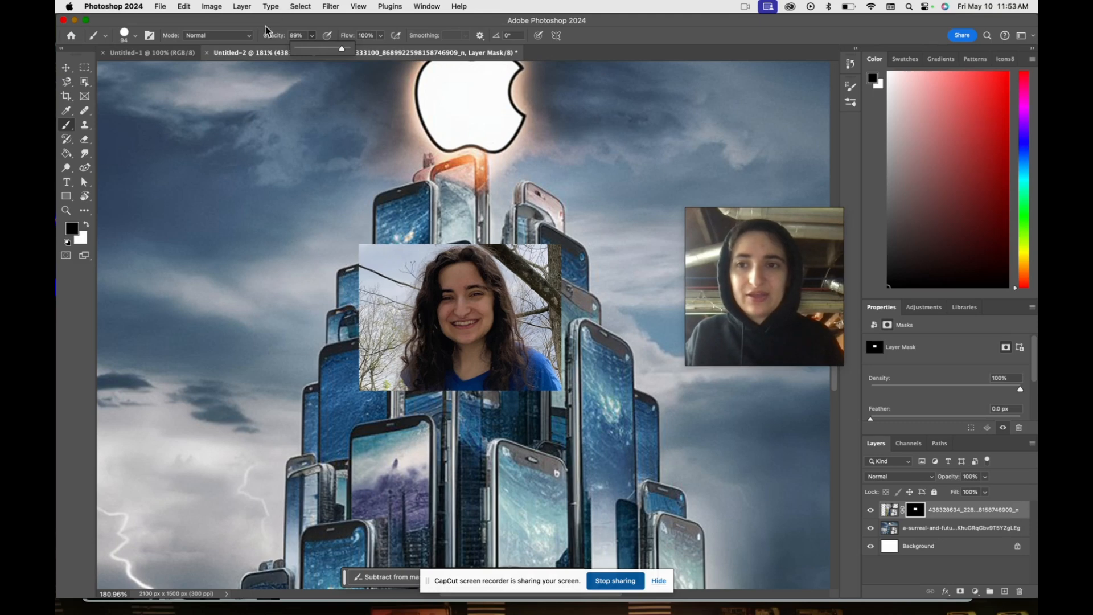
left_click(135, 36)
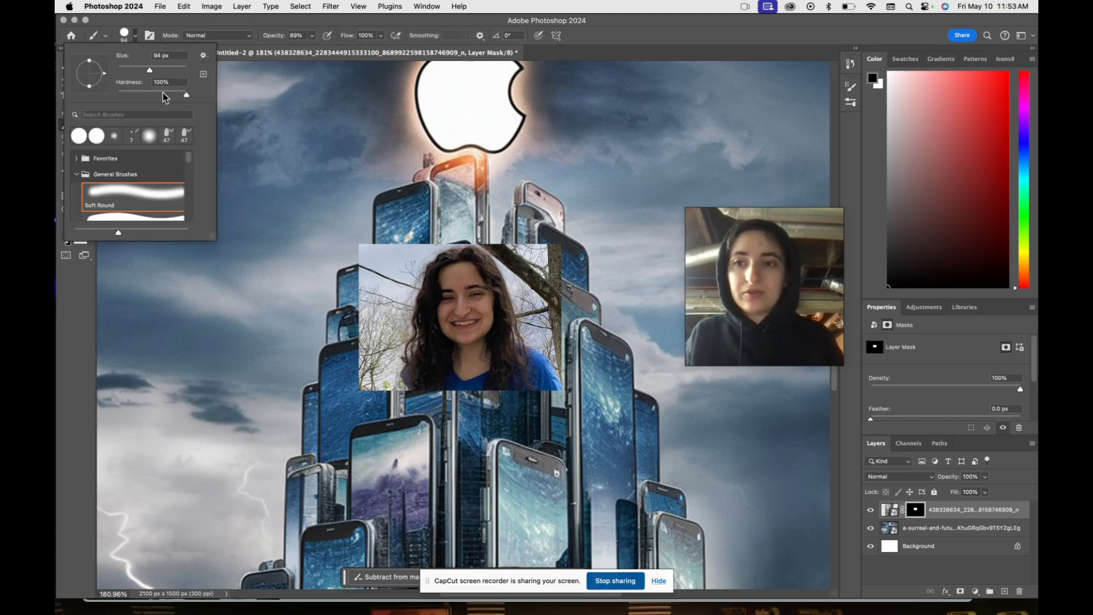
left_click_drag(161, 91, 220, 92)
Try a stronger black brush stroke on the mask over the portrait's background, then undo it
mouse_move(346, 278)
left_mouse_down()
mouse_move(413, 264)
mouse_move(383, 353)
mouse_move(414, 357)
mouse_move(400, 343)
mouse_move(430, 273)
mouse_move(425, 255)
mouse_move(385, 255)
mouse_move(460, 255)
mouse_move(444, 241)
mouse_move(485, 248)
mouse_move(414, 357)
left_mouse_up()
key("super+z")
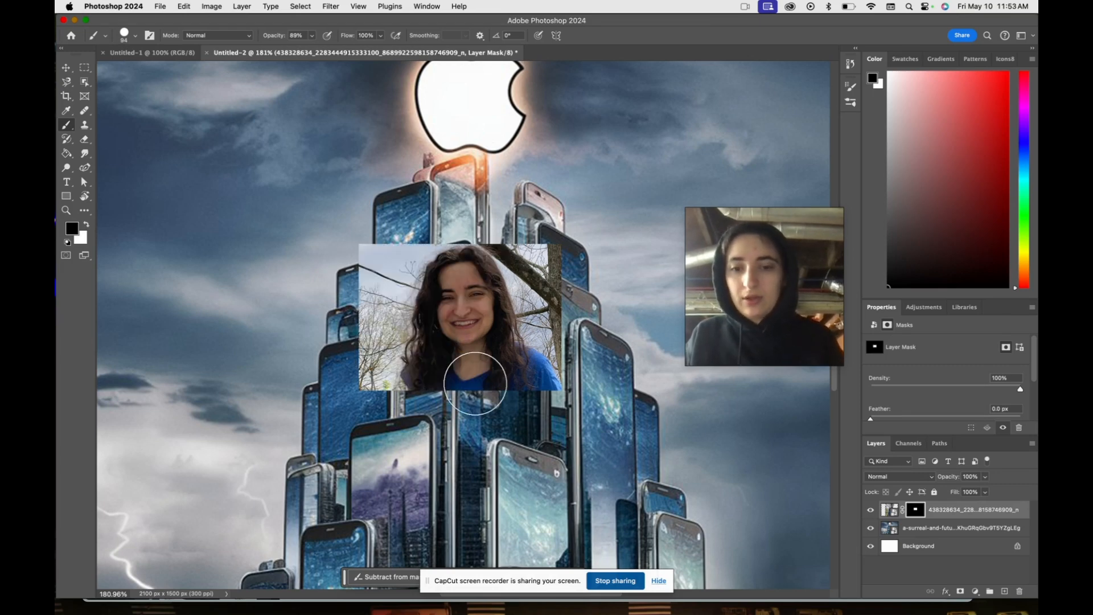
Lower the brush hardness to 74% and paint black on the mask over the photo's background to the left of the woman's hair
left_click(128, 34)
left_click_drag(186, 95, 170, 95)
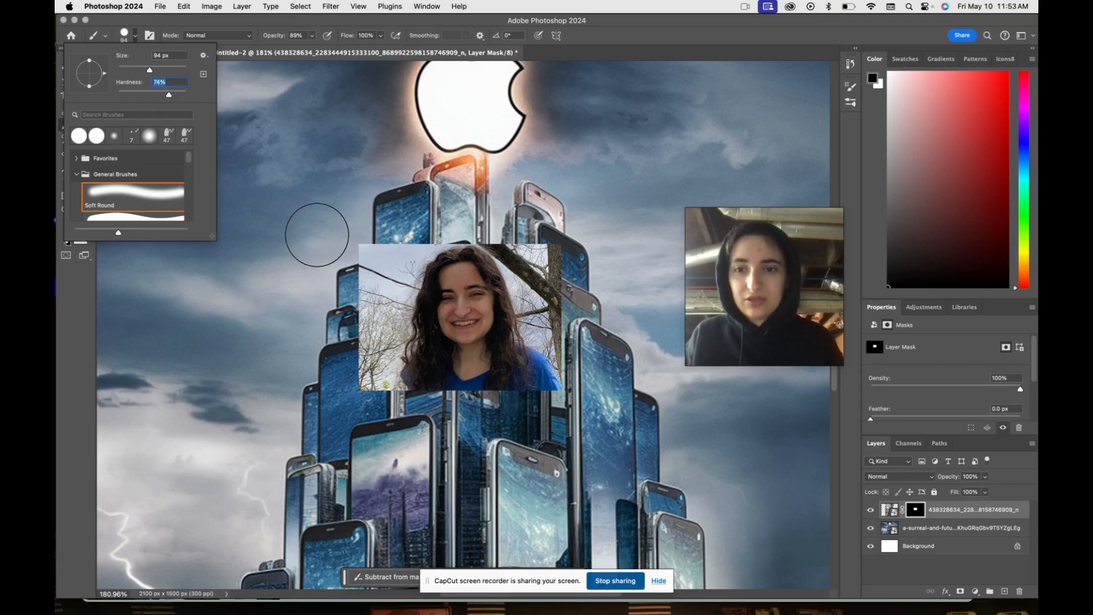
left_click(369, 271)
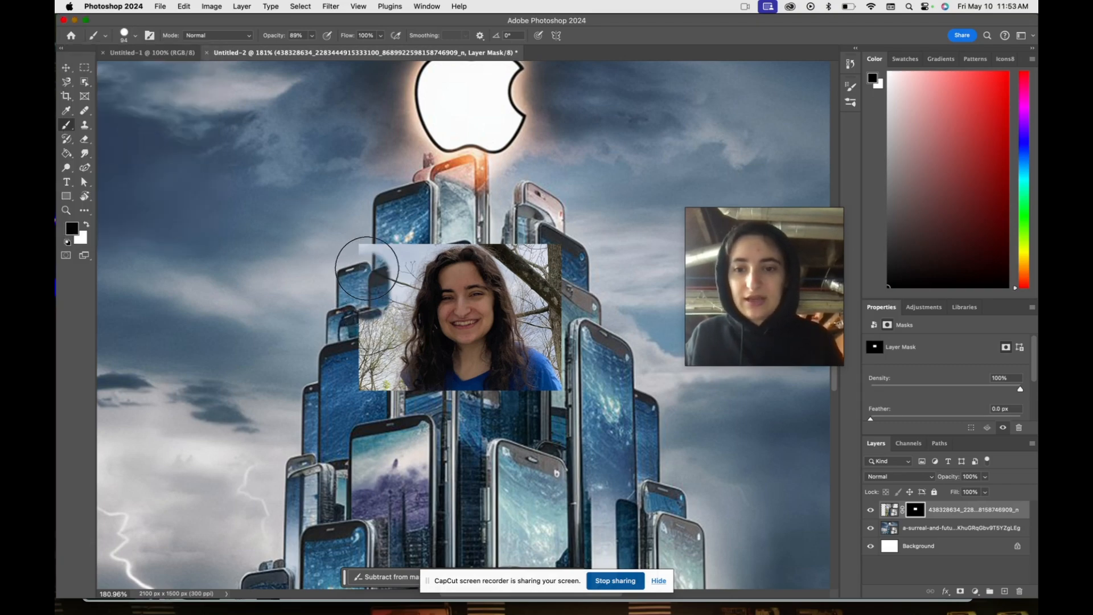
left_click(358, 285)
scroll(387, 284, "up", 1)
scroll(387, 284, "up", 2)
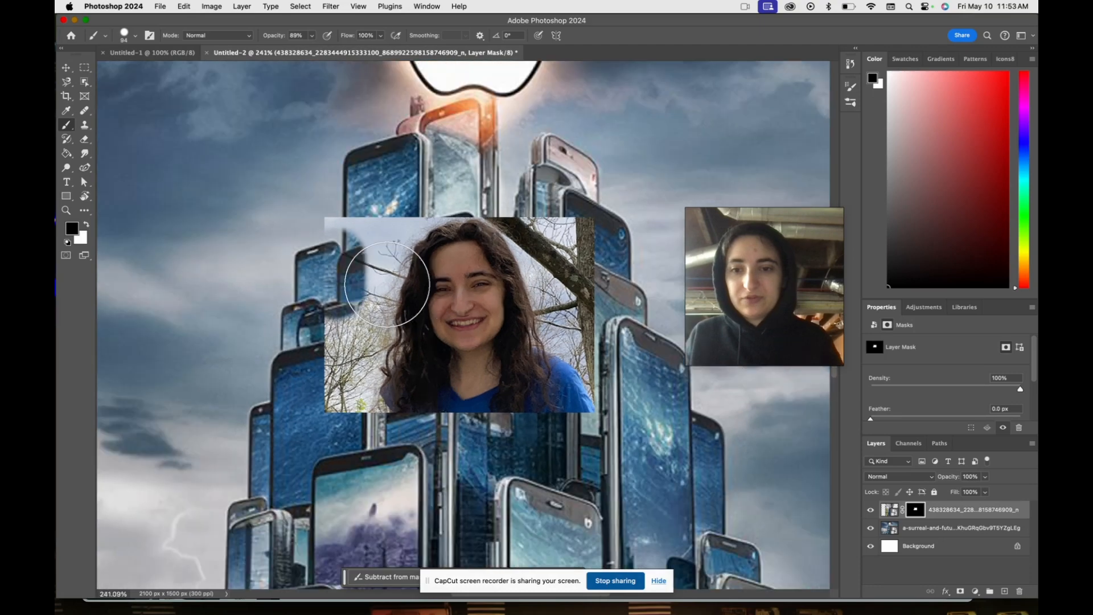
scroll(387, 284, "down", 3)
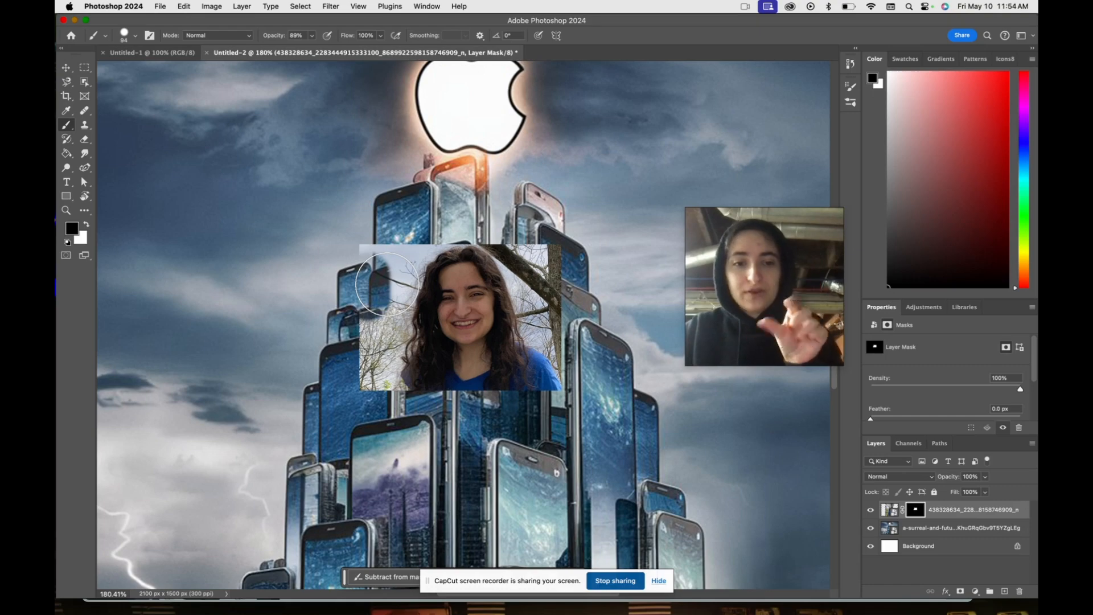
scroll(387, 284, "down", 3)
scroll(387, 284, "up", 4)
scroll(387, 285, "down", 4)
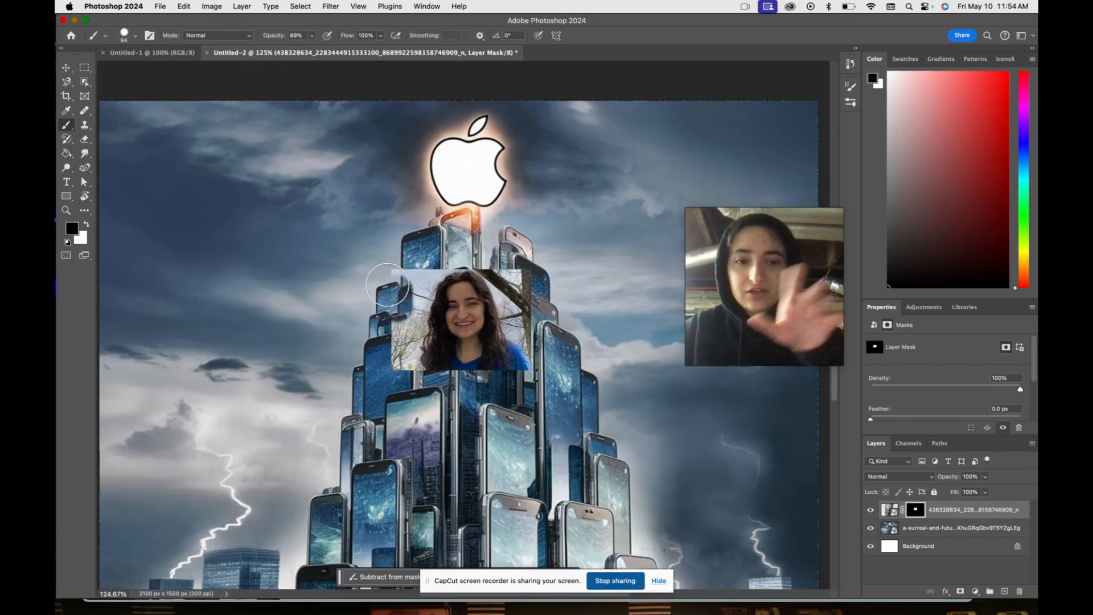
scroll(388, 284, "down", 5)
scroll(387, 284, "right", 4)
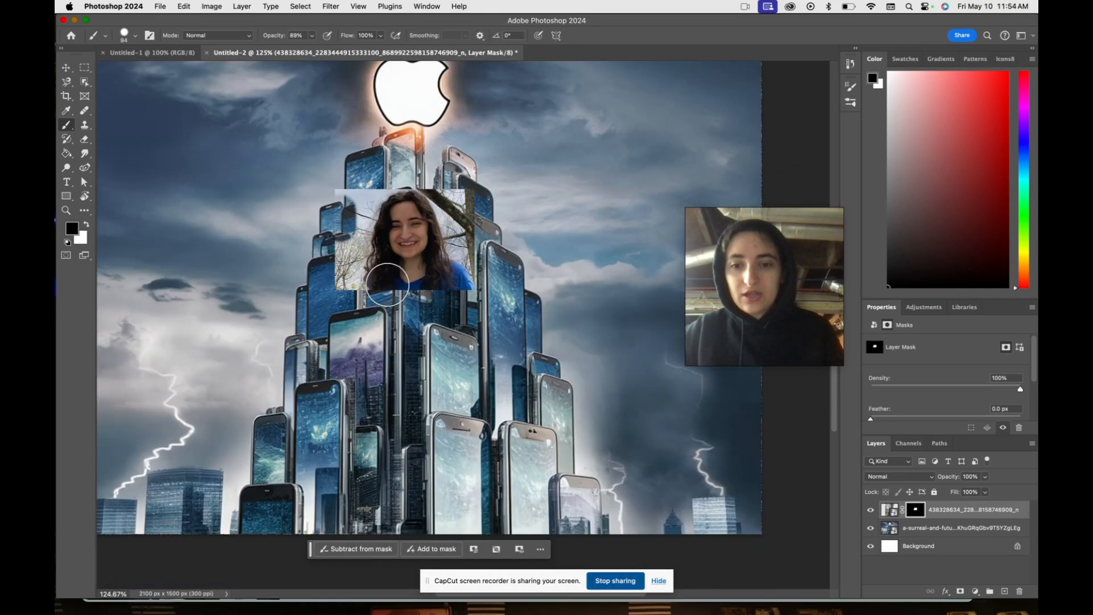
scroll(387, 285, "up", 3)
scroll(387, 284, "left", 6)
scroll(387, 284, "down", 2)
scroll(387, 284, "right", 4)
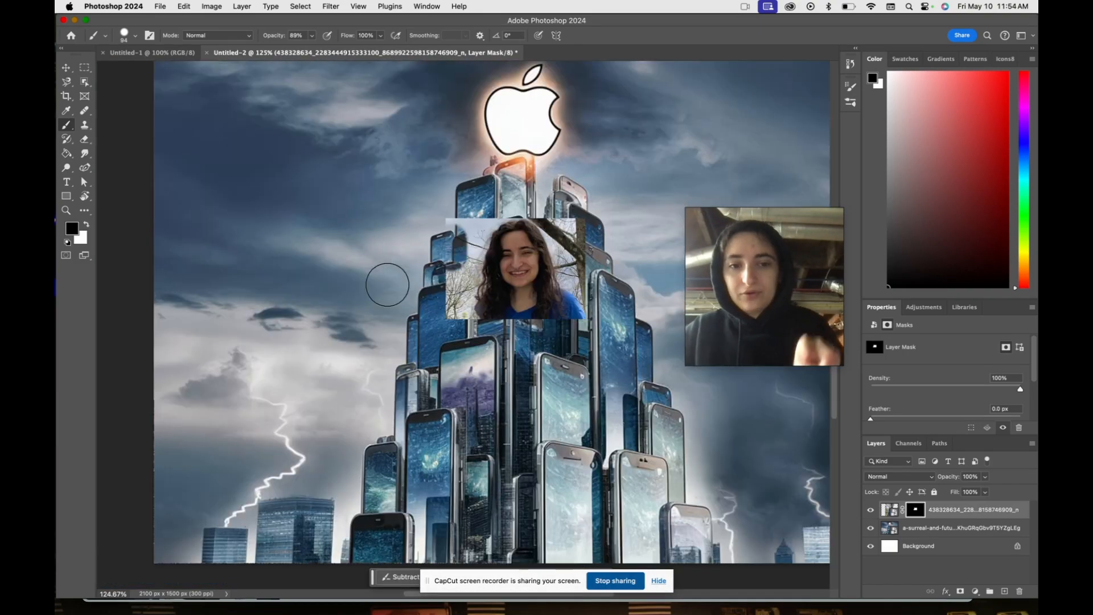
scroll(466, 296, "right", 1)
scroll(472, 302, "down", 2)
scroll(473, 301, "right", 3)
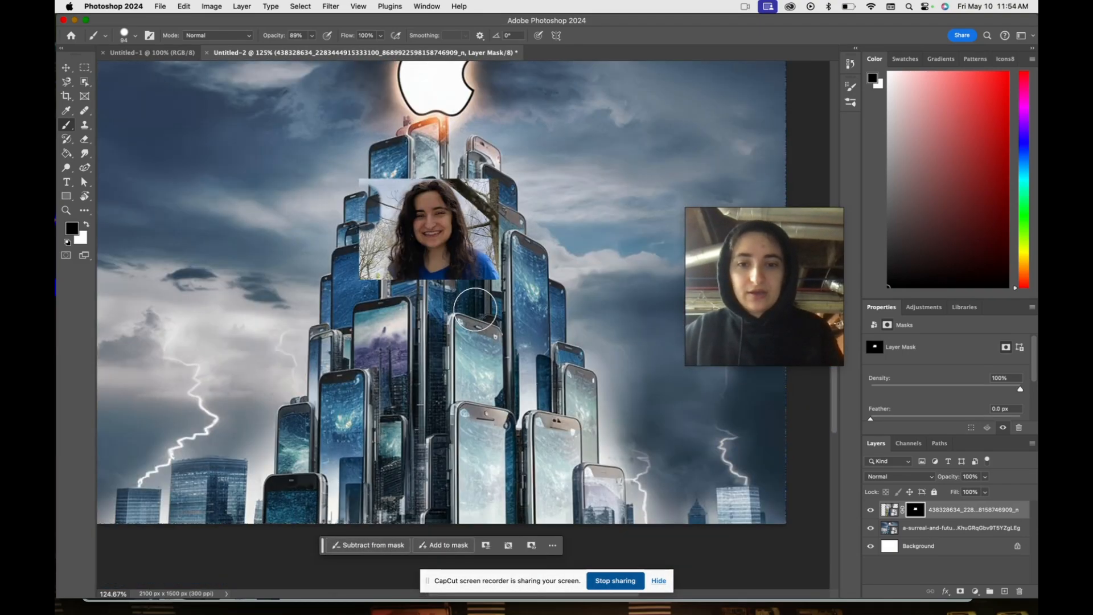
scroll(475, 310, "up", 5)
scroll(475, 310, "left", 2)
scroll(475, 311, "down", 4)
scroll(475, 311, "left", 1)
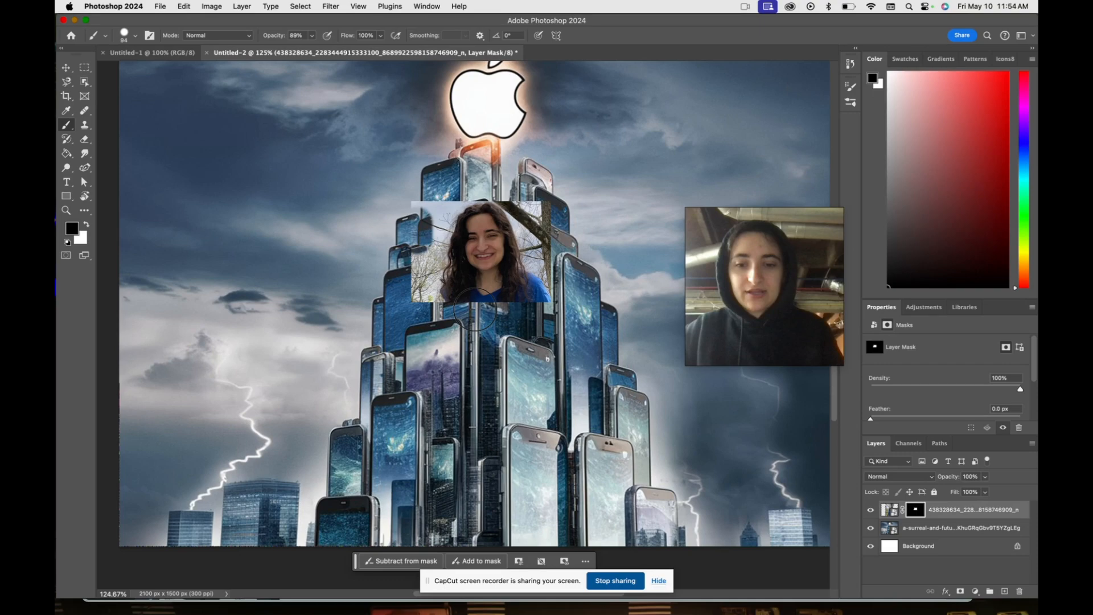
scroll(475, 310, "up", 5)
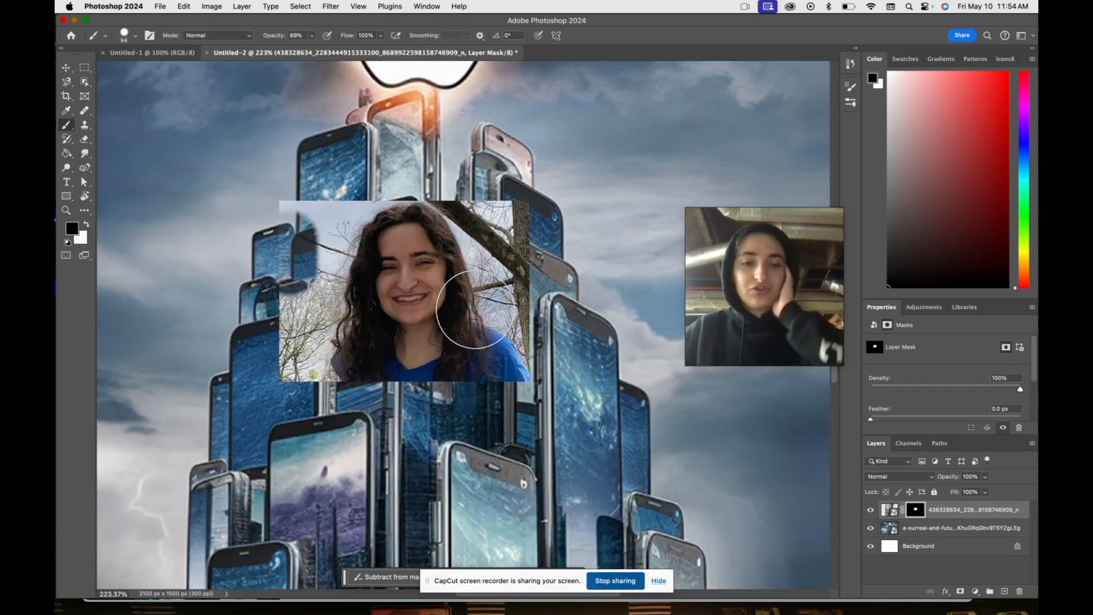
scroll(476, 309, "down", 1)
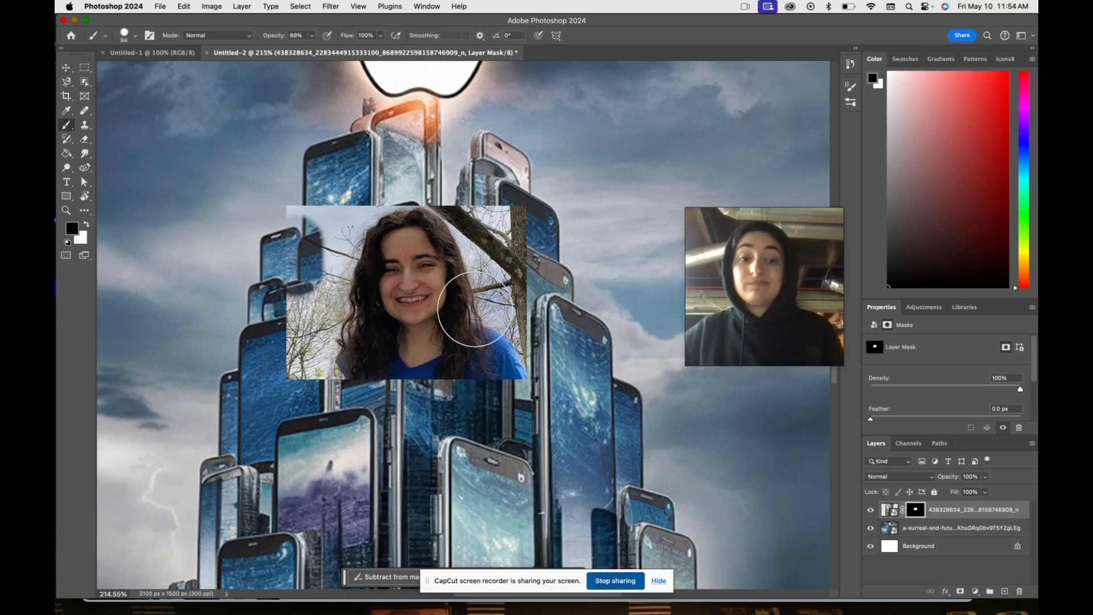
scroll(476, 309, "left", 1)
scroll(486, 293, "left", 1)
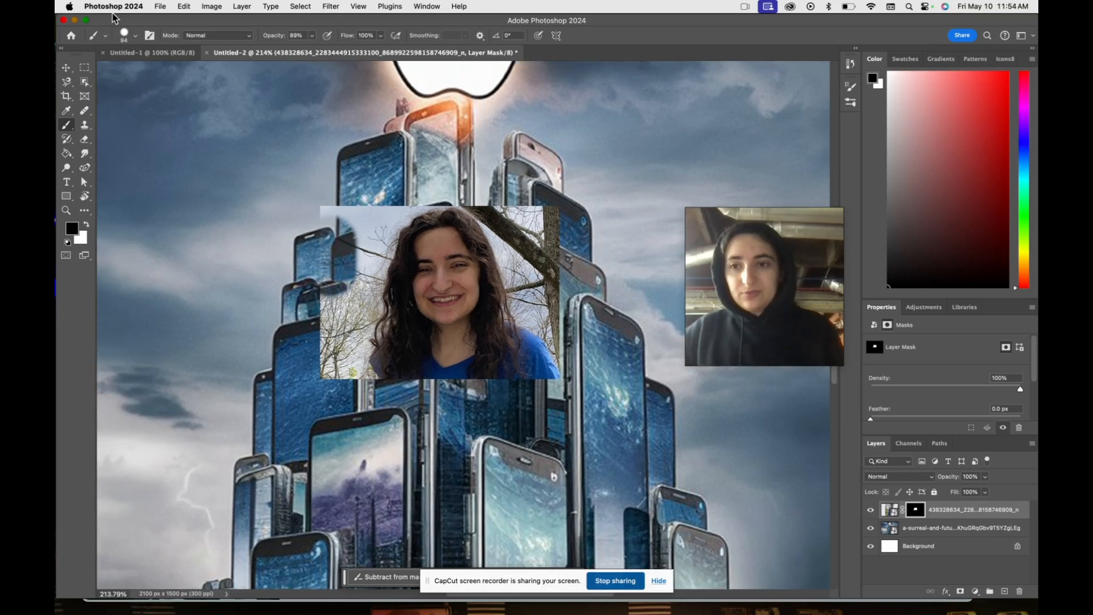
Paint black at 89% opacity on the mask over the upper-left corner of the portrait's background
left_click(135, 37)
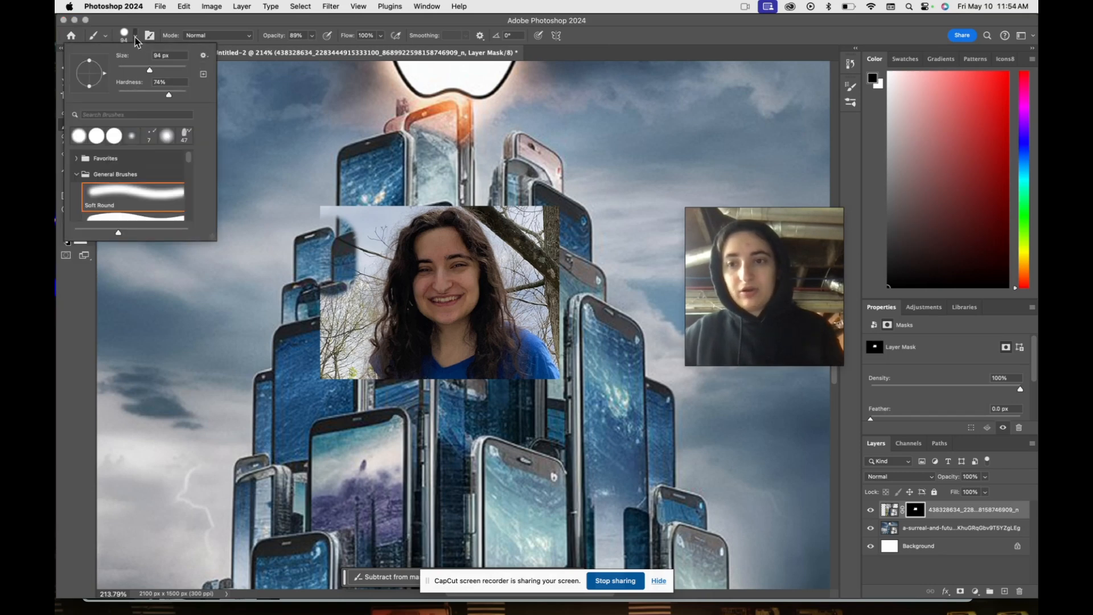
left_click(135, 36)
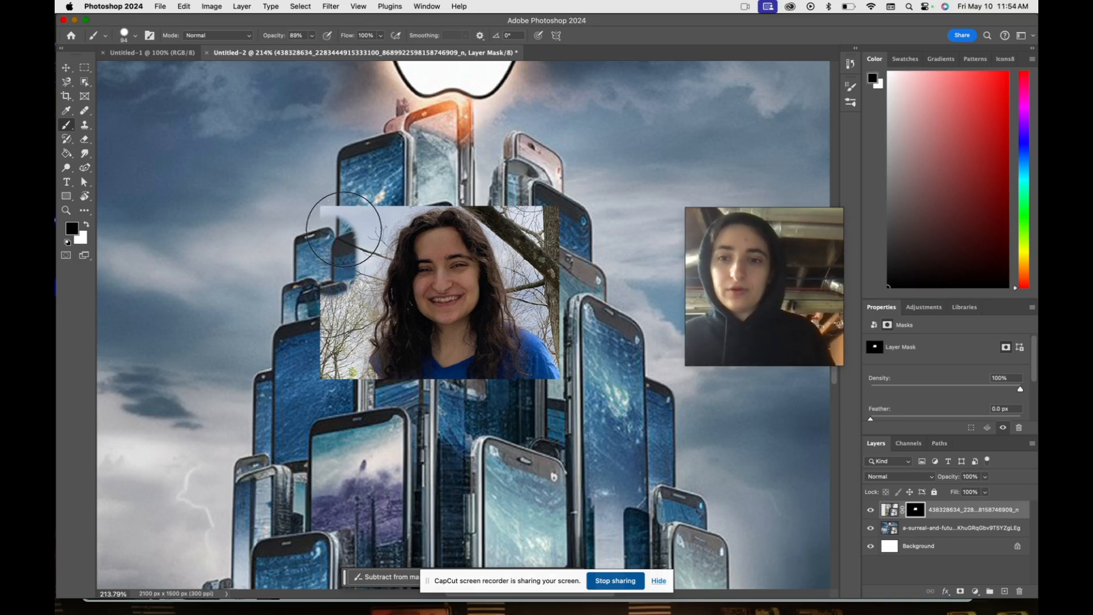
mouse_move(366, 232)
left_mouse_down()
mouse_move(356, 219)
mouse_move(308, 227)
mouse_move(332, 213)
left_mouse_up()
Raise the brush opacity to 100% and paint out the photo's background along its left edge down to the lower corner
left_click(312, 35)
left_click_drag(316, 50, 326, 54)
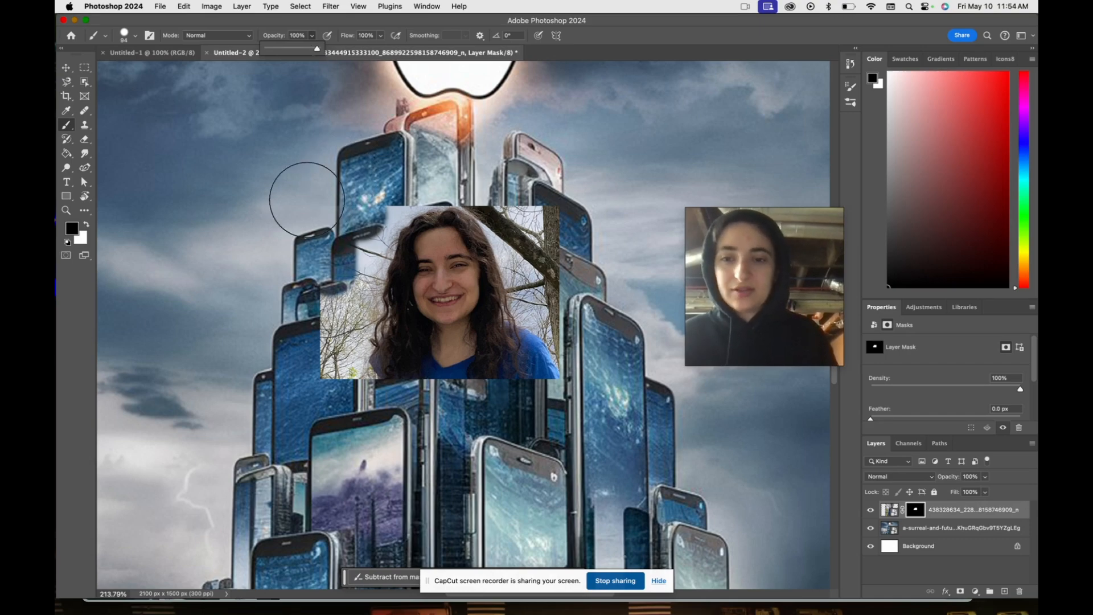
scroll(336, 205, "up", 2)
scroll(330, 206, "up", 4)
scroll(329, 199, "down", 4)
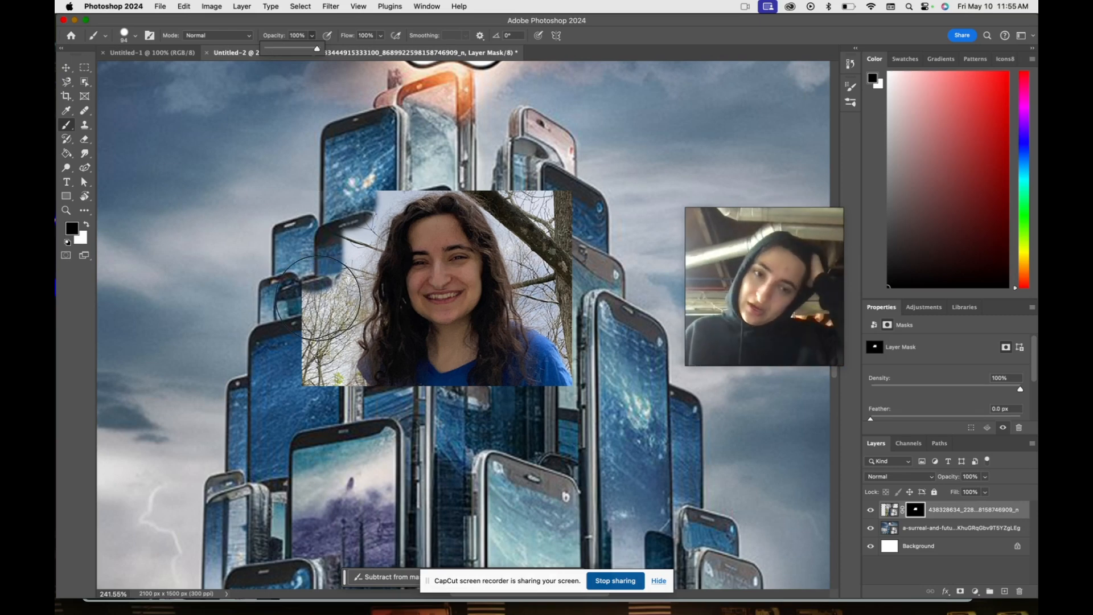
mouse_move(318, 297)
left_mouse_down()
mouse_move(341, 302)
mouse_move(339, 284)
mouse_move(308, 370)
mouse_move(327, 391)
left_mouse_up()
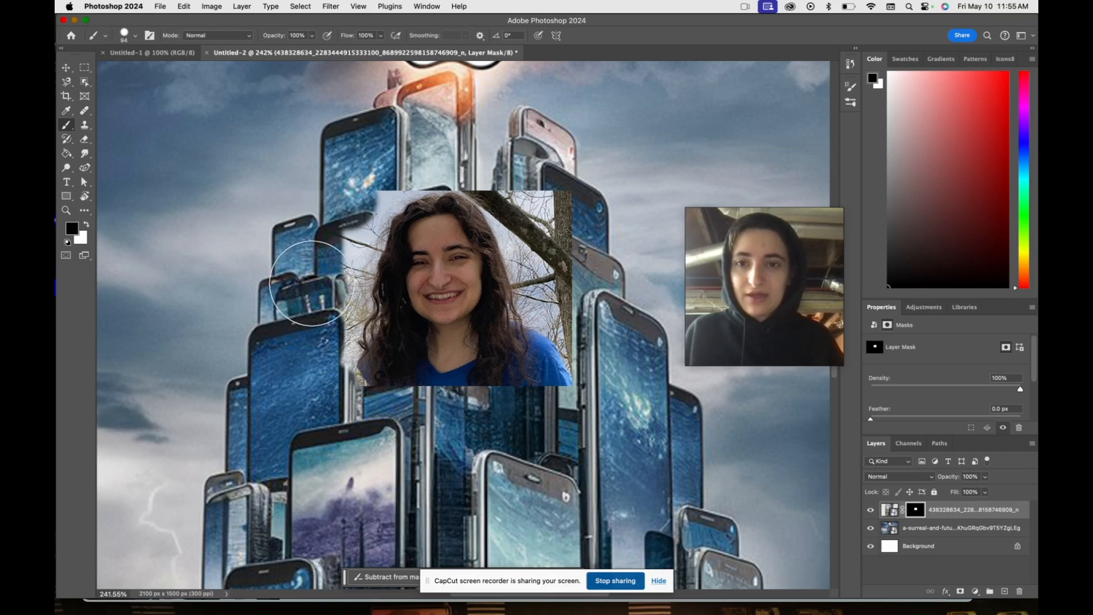
Paint black on the mask over the tree to the right of the woman's hair, reducing the brush flow to 43% for the last stroke
mouse_move(489, 181)
left_mouse_down()
mouse_move(563, 170)
mouse_move(592, 250)
mouse_move(575, 262)
left_mouse_up()
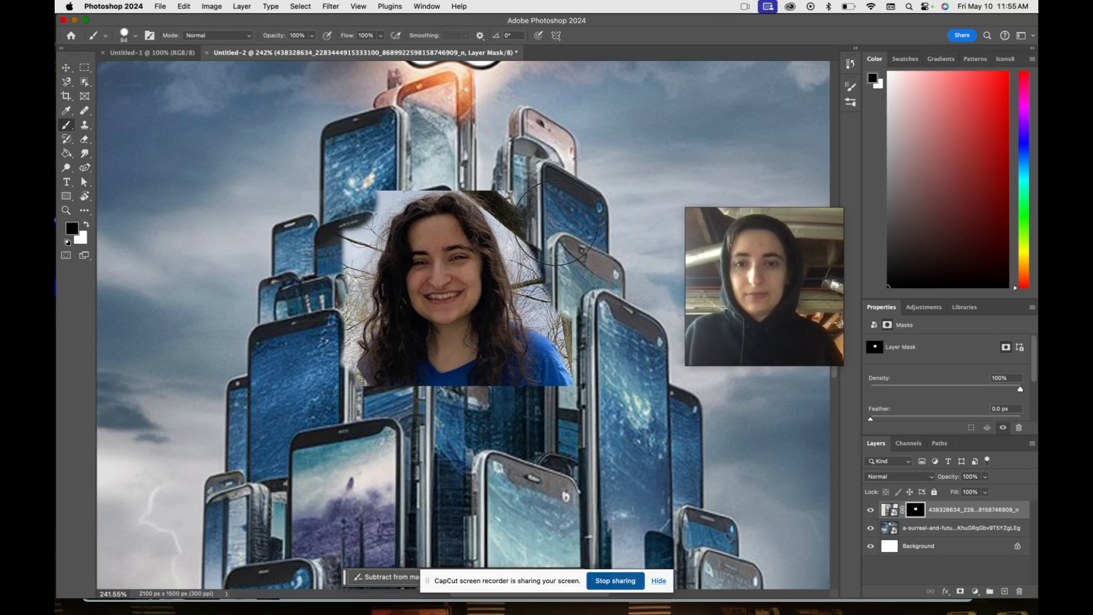
left_click(133, 37)
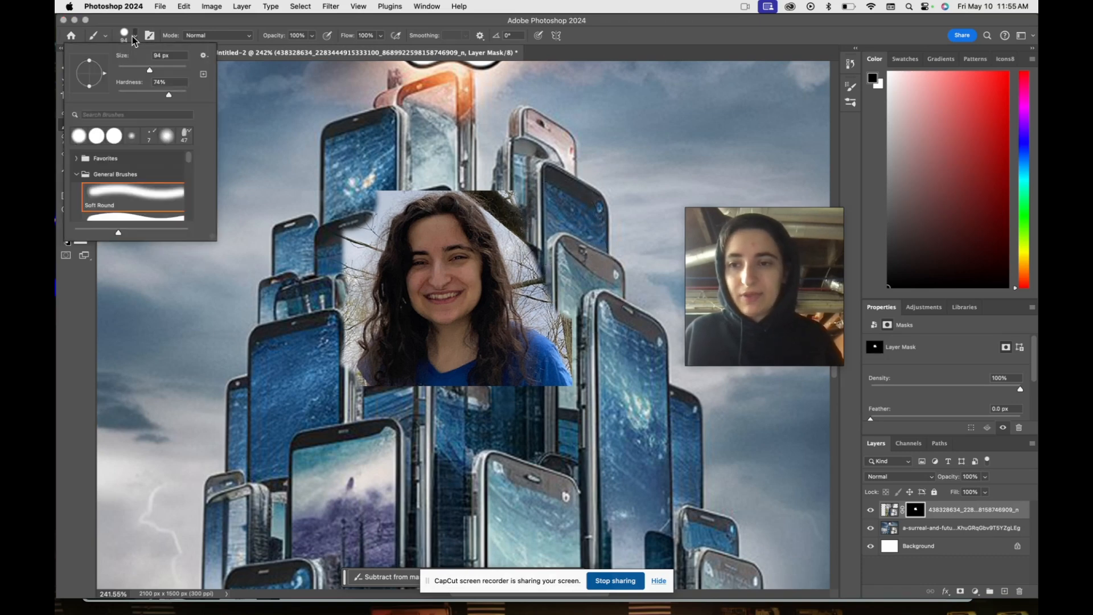
left_click(134, 35)
left_click(380, 35)
mouse_move(546, 264)
left_mouse_down()
mouse_move(555, 270)
mouse_move(552, 243)
mouse_move(592, 347)
mouse_move(528, 202)
mouse_move(573, 309)
left_mouse_up()
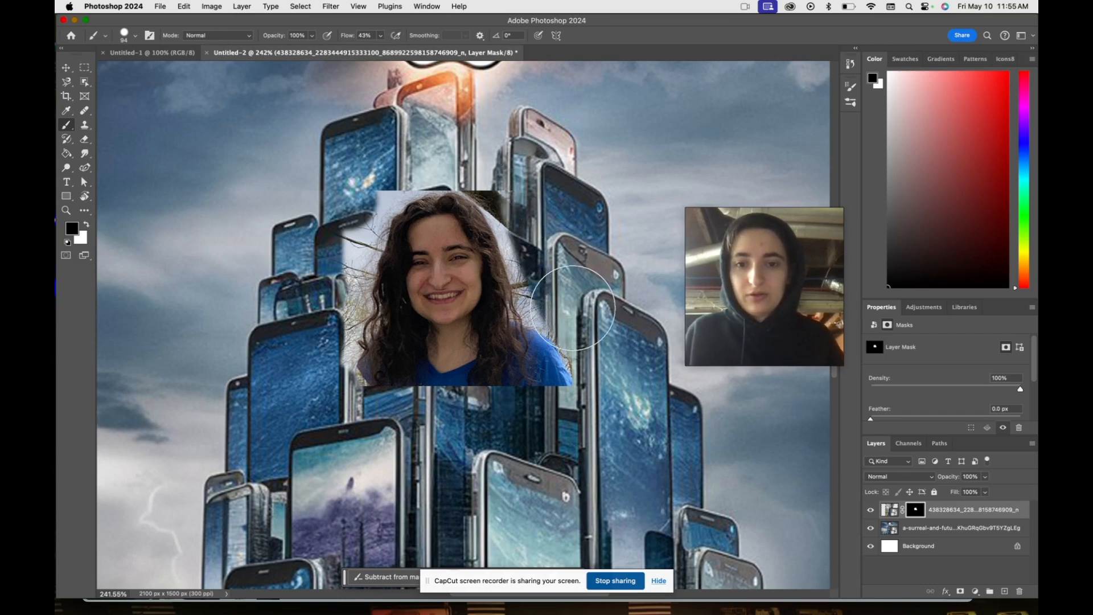
Set the brush flow to 95% and paint out the remaining background around the woman's head and hair
left_click(381, 36)
left_click(407, 50)
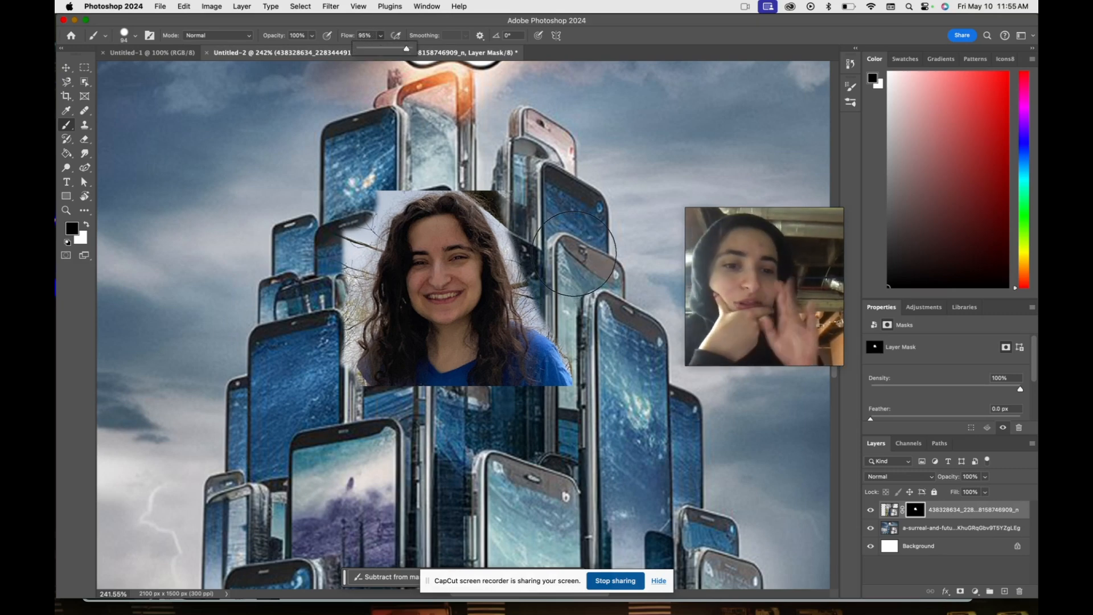
left_click(556, 286)
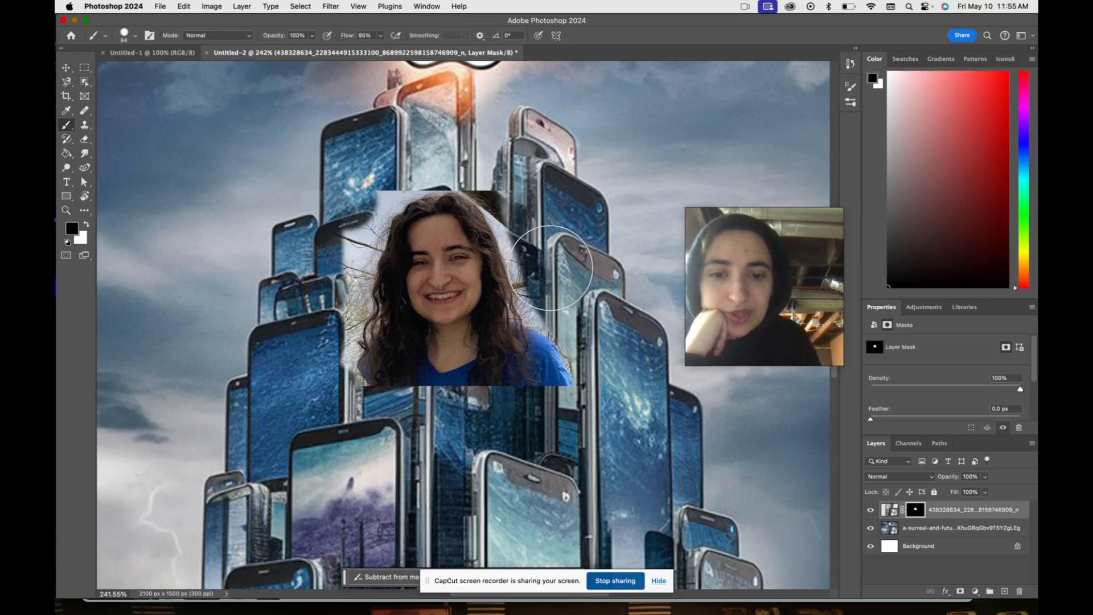
mouse_move(539, 235)
left_mouse_down()
mouse_move(552, 305)
mouse_move(504, 171)
mouse_move(482, 158)
mouse_move(455, 171)
mouse_move(399, 165)
mouse_move(387, 176)
mouse_move(406, 176)
mouse_move(345, 268)
mouse_move(350, 211)
mouse_move(355, 234)
mouse_move(313, 309)
mouse_move(319, 365)
mouse_move(333, 348)
left_mouse_up()
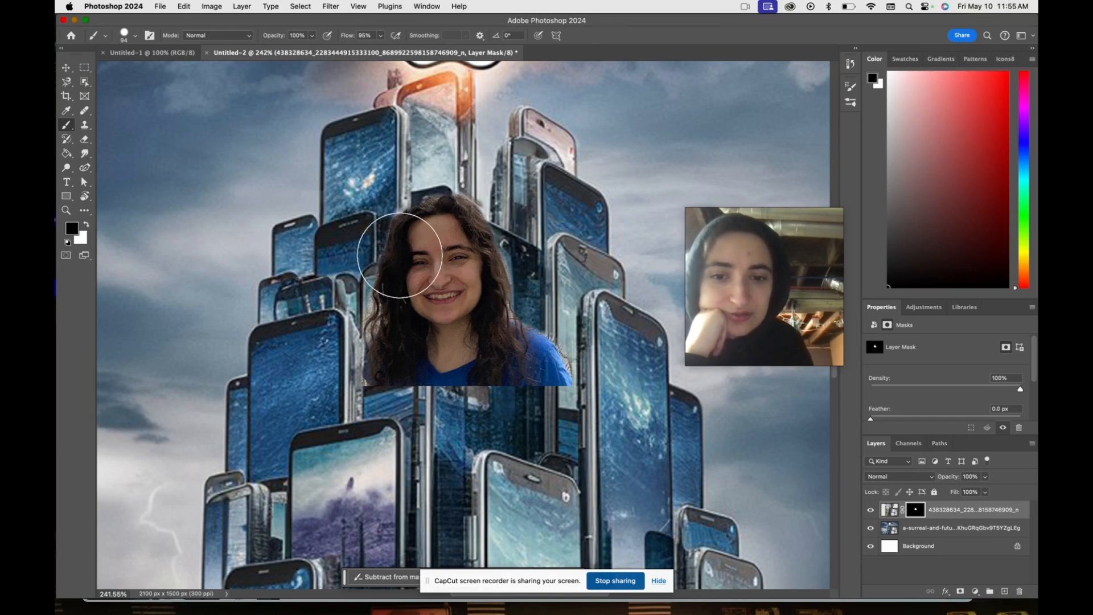
Paint black on the mask over the photo's lower edge and the blue-shirted shoulder to hide them
mouse_move(572, 405)
left_mouse_down()
mouse_move(494, 397)
mouse_move(470, 412)
mouse_move(351, 431)
mouse_move(500, 408)
left_mouse_up()
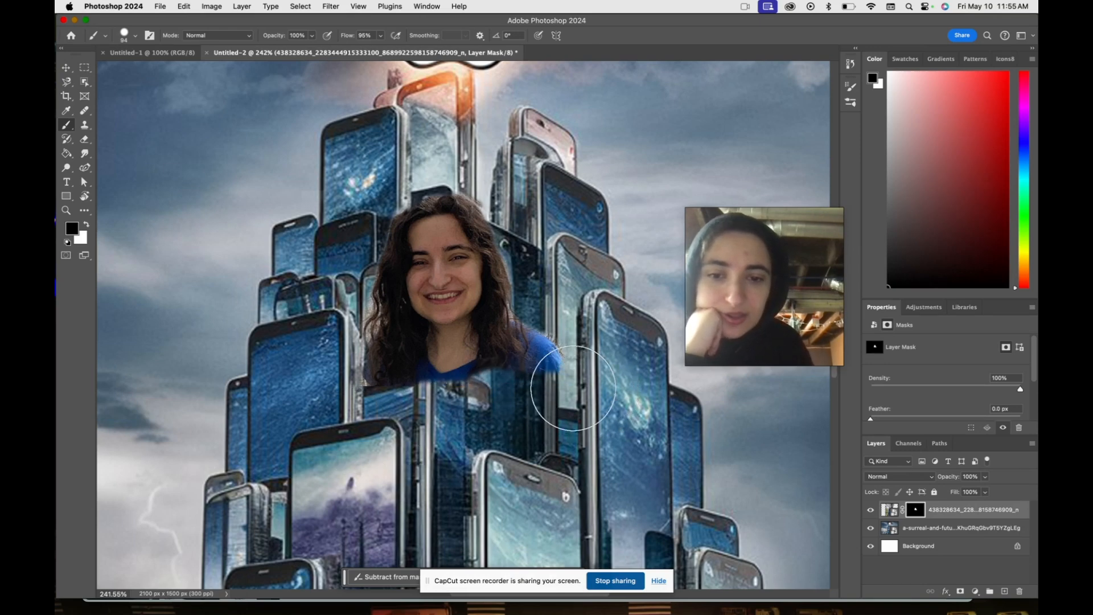
mouse_move(600, 367)
left_mouse_down()
mouse_move(510, 426)
mouse_move(559, 329)
left_mouse_up()
left_click_drag(335, 385, 416, 451)
mouse_move(512, 398)
left_mouse_down()
mouse_move(492, 394)
mouse_move(446, 425)
left_mouse_up()
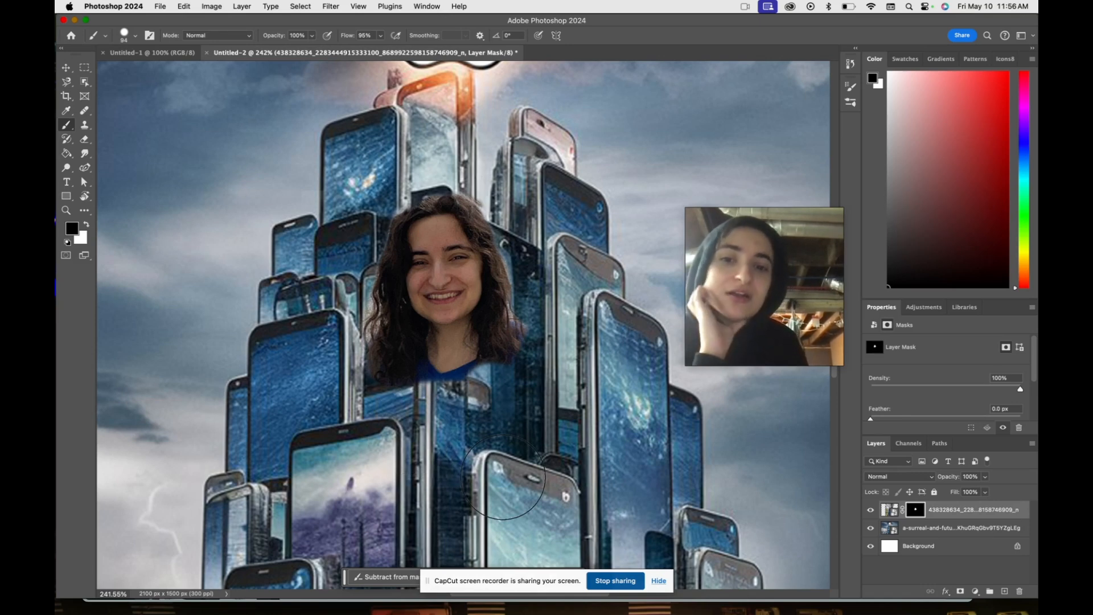
Hide the woman's face with black on the mask, swap the foreground colour to white, and paint the face back in
left_click_drag(438, 296, 447, 276)
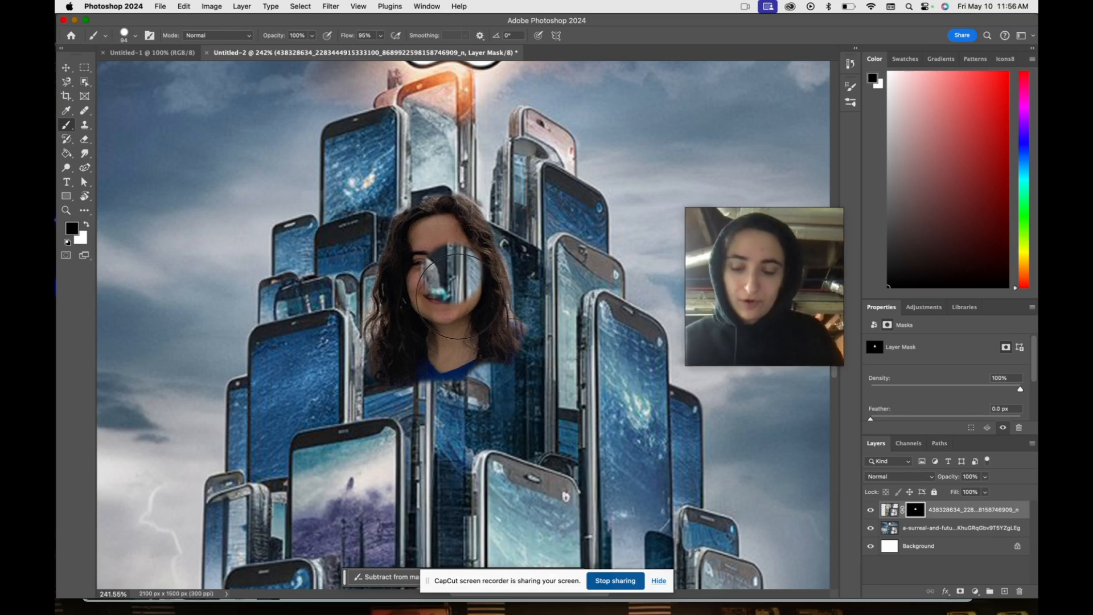
key("x")
key("x")
key("x")
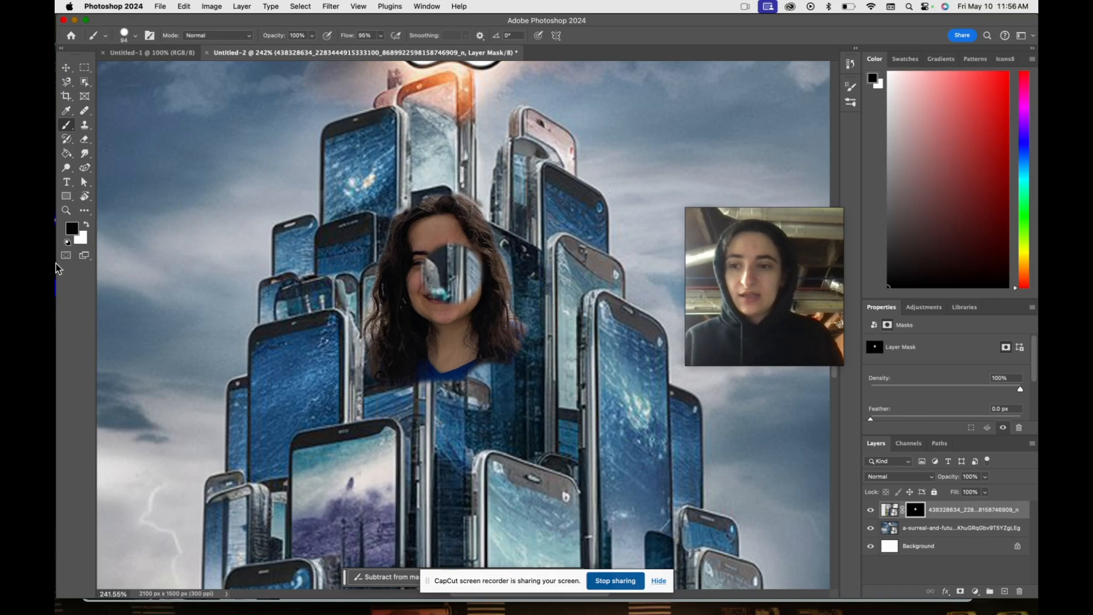
left_click(84, 224)
key("x")
key("x")
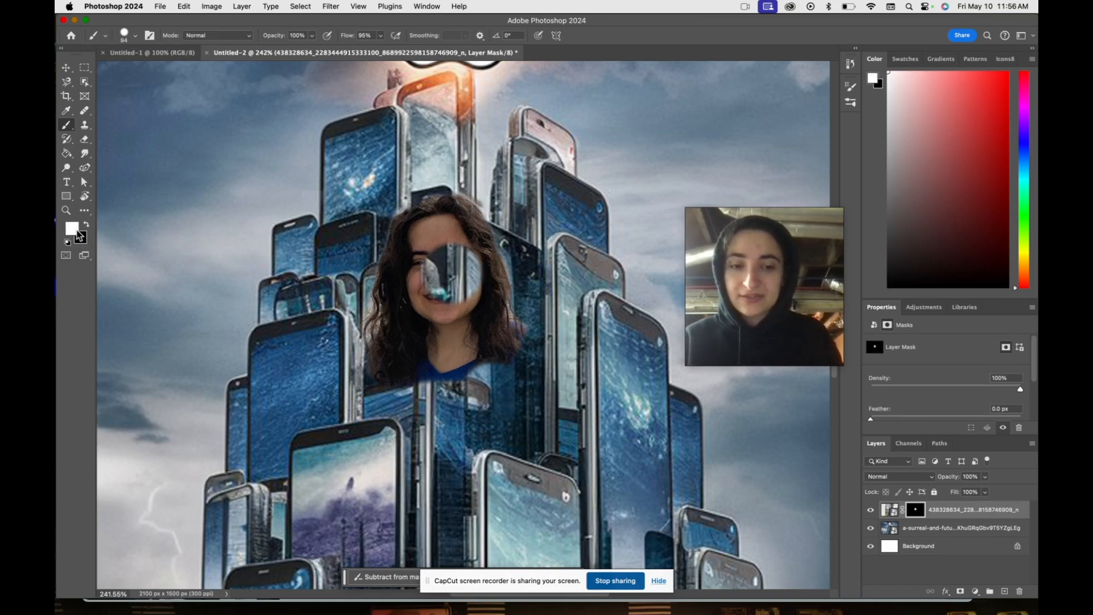
key("x")
mouse_move(444, 317)
left_mouse_down()
mouse_move(443, 276)
mouse_move(465, 255)
mouse_move(427, 275)
left_mouse_up()
key("x")
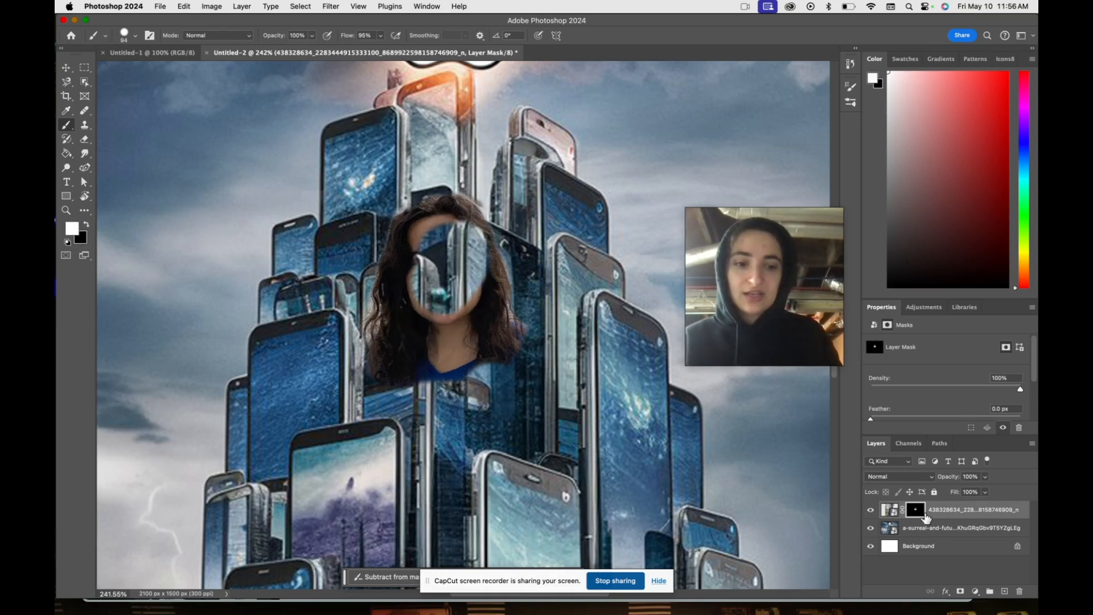
mouse_move(432, 318)
left_mouse_down()
mouse_move(434, 241)
mouse_move(458, 244)
mouse_move(451, 305)
left_mouse_up()
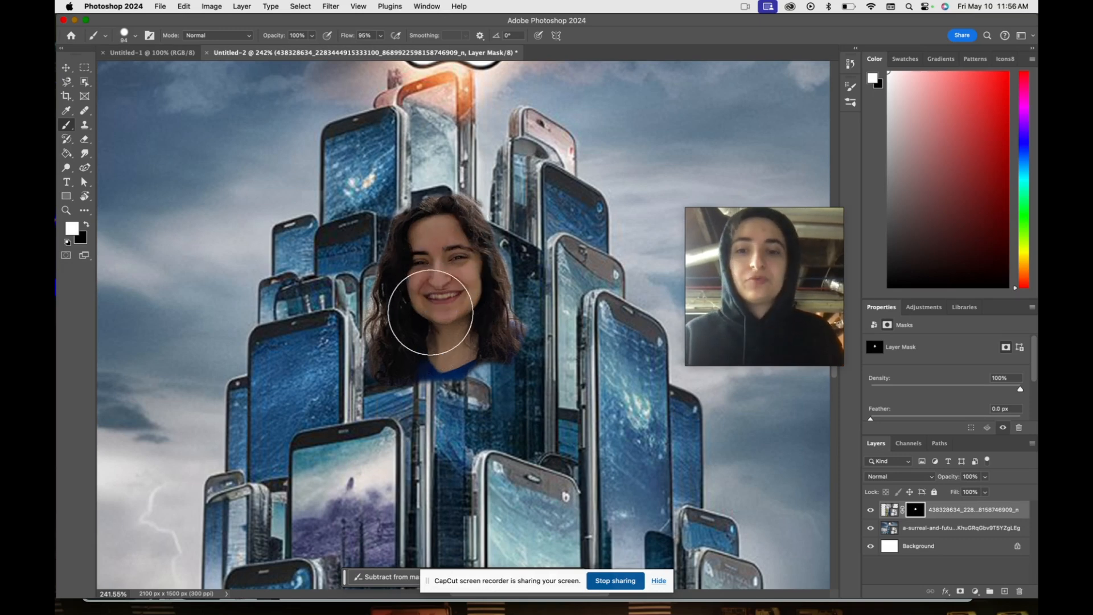
Try deleting the portrait layer's mask, then undo the deletion
scroll(434, 288, "up", 2)
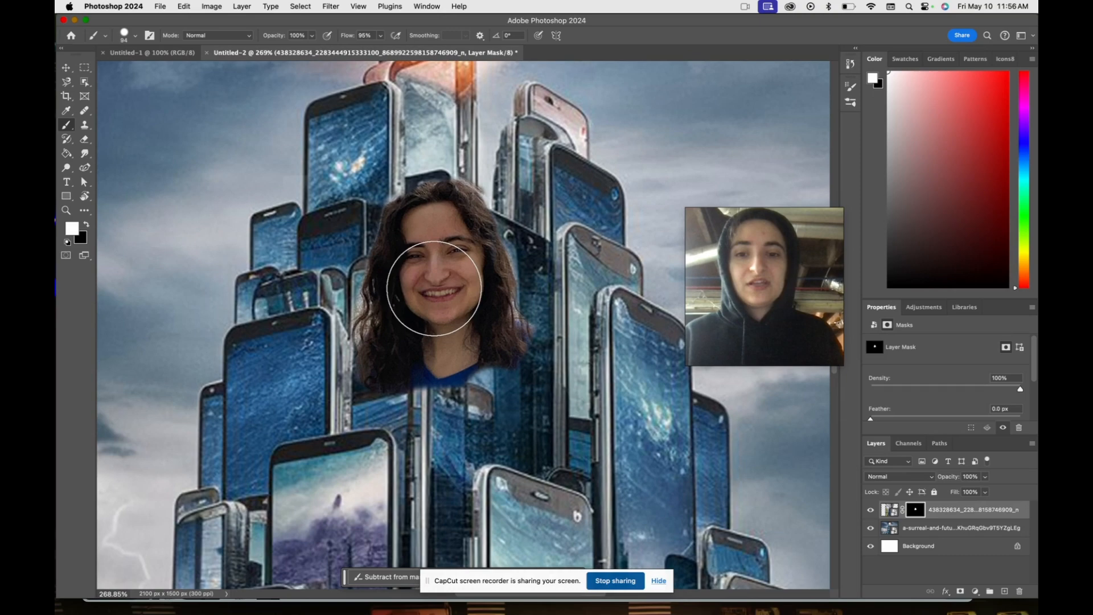
scroll(434, 288, "up", 4)
scroll(430, 255, "down", 4)
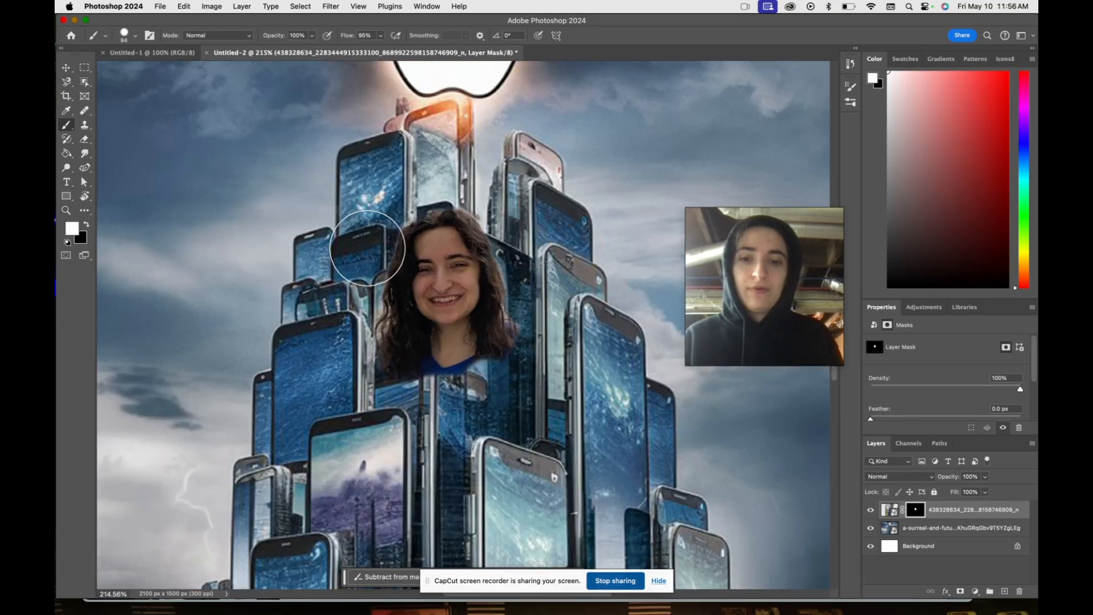
scroll(367, 248, "down", 2)
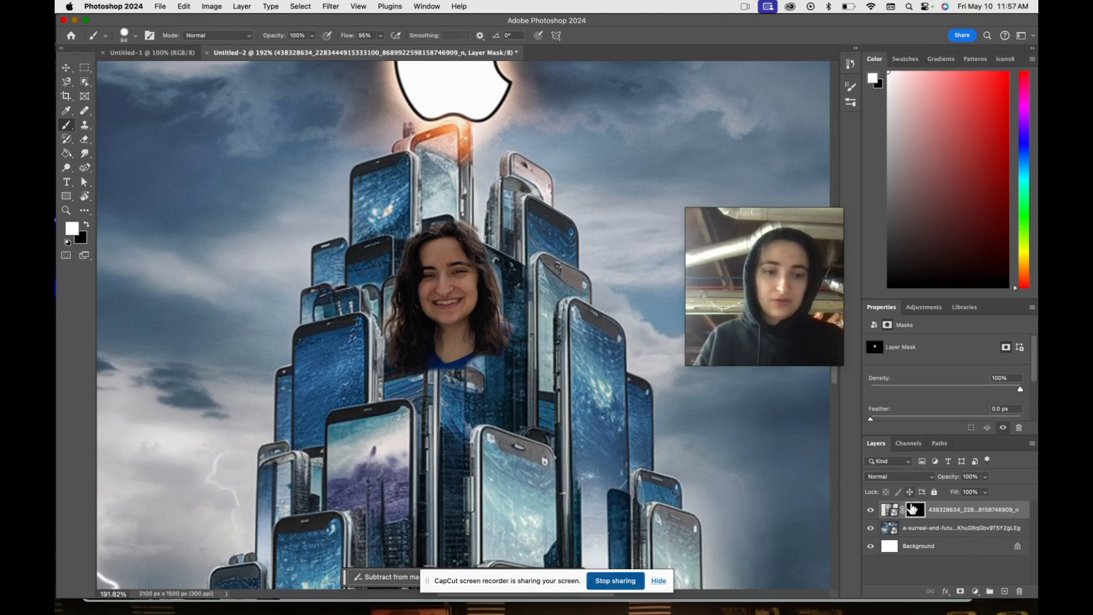
key("Delete")
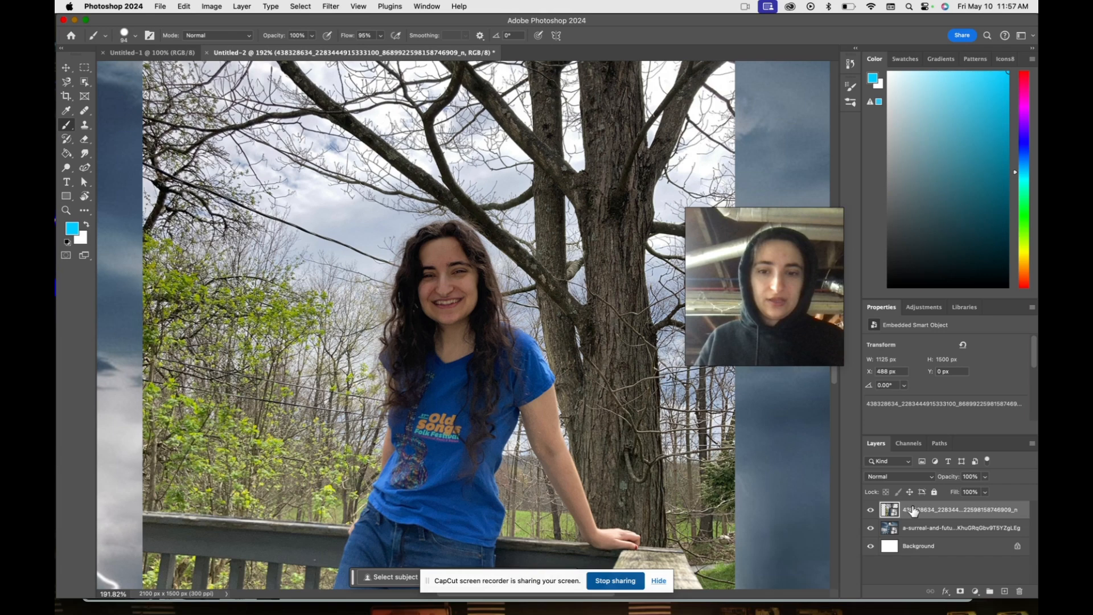
key("super+z")
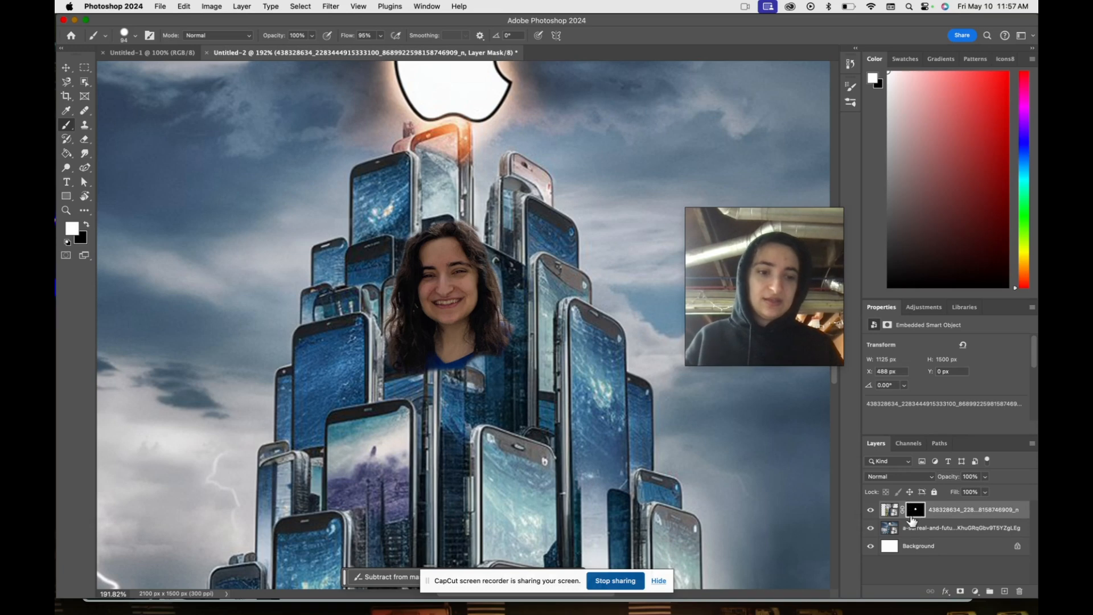
left_click(934, 525)
left_click(937, 517)
key("Delete")
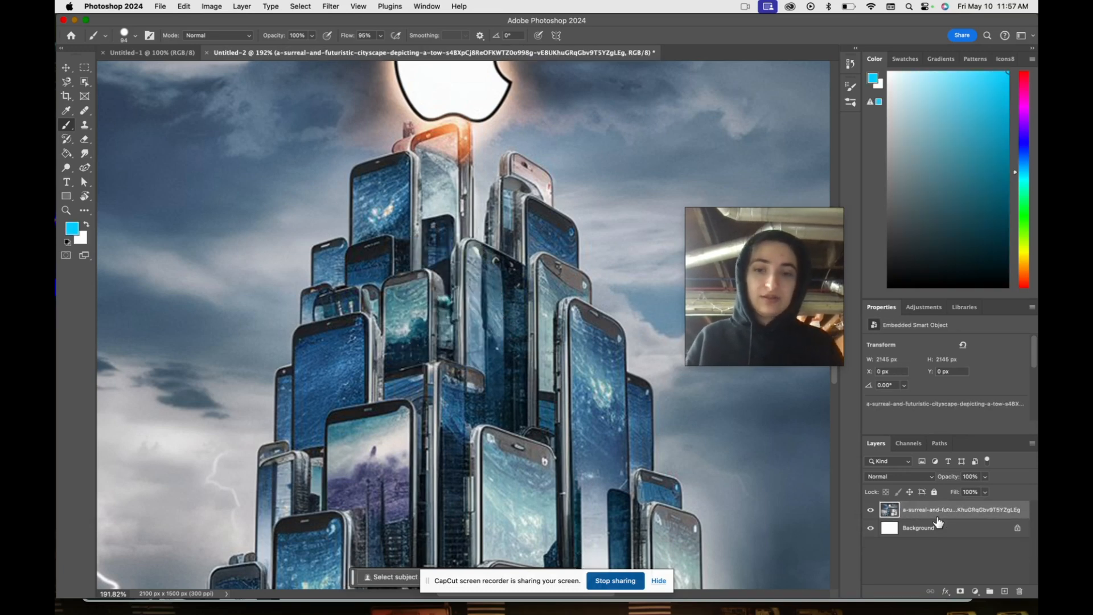
key("super+z")
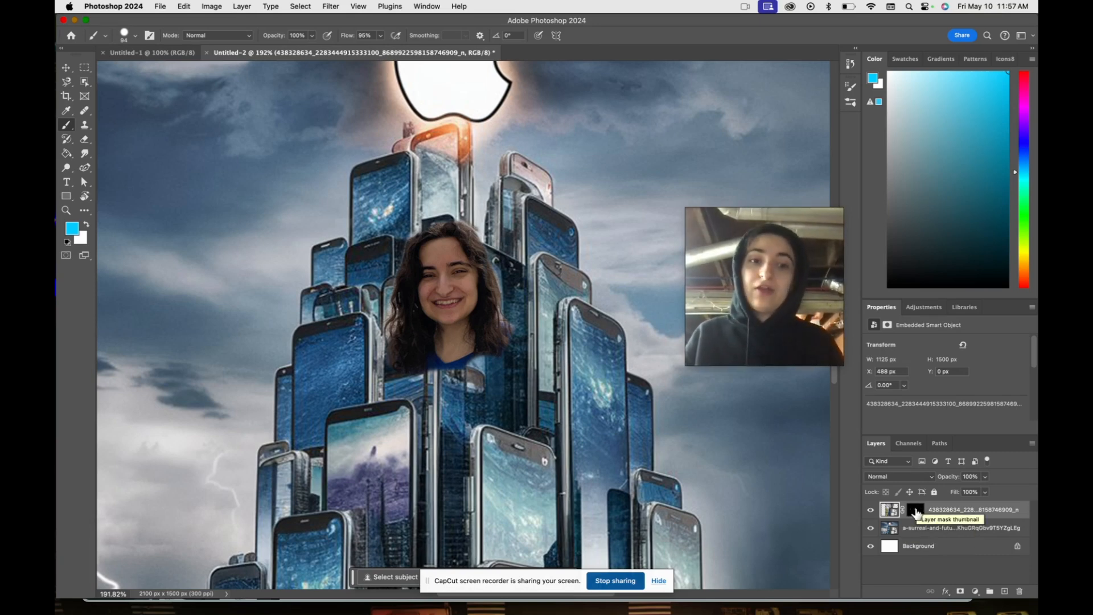
Delete the portrait layer's mask so the whole photo shows over the cityscape
left_click(915, 513)
key("Delete")
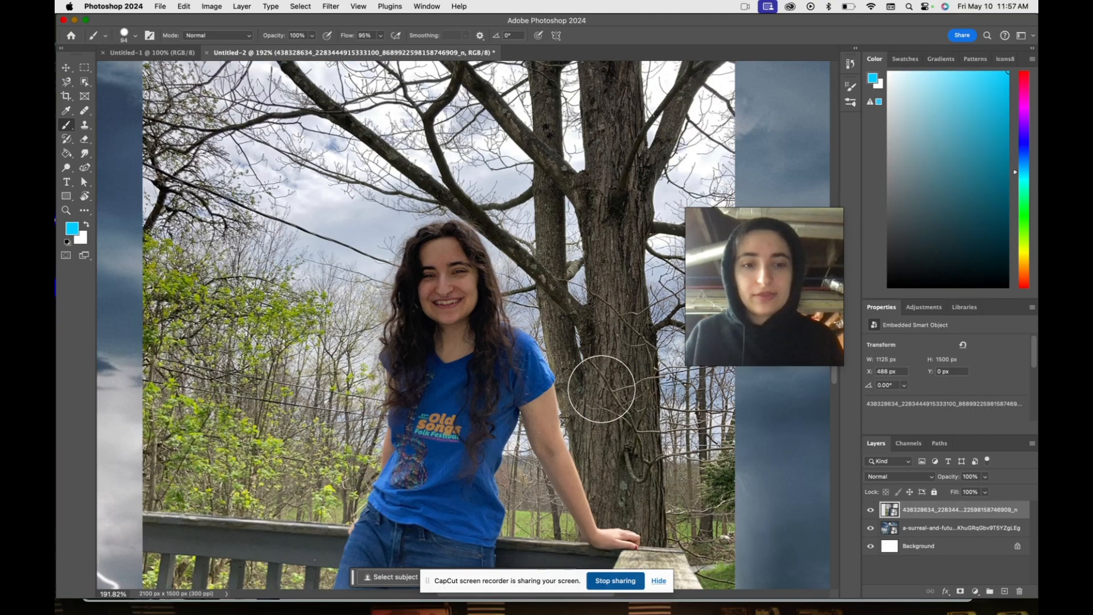
scroll(602, 384, "down", 5)
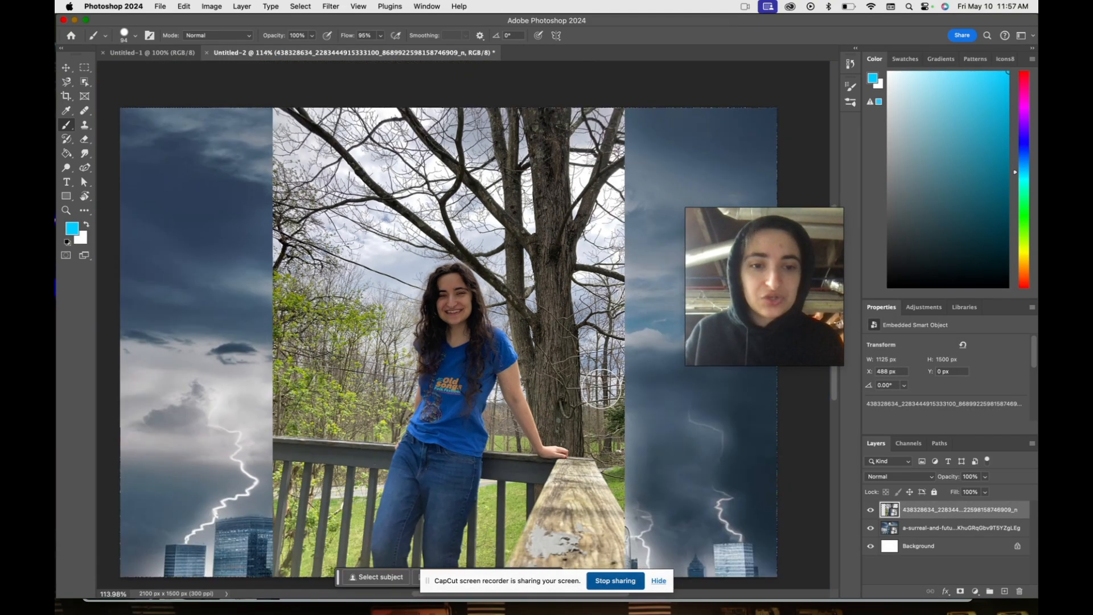
scroll(430, 391, "down", 1)
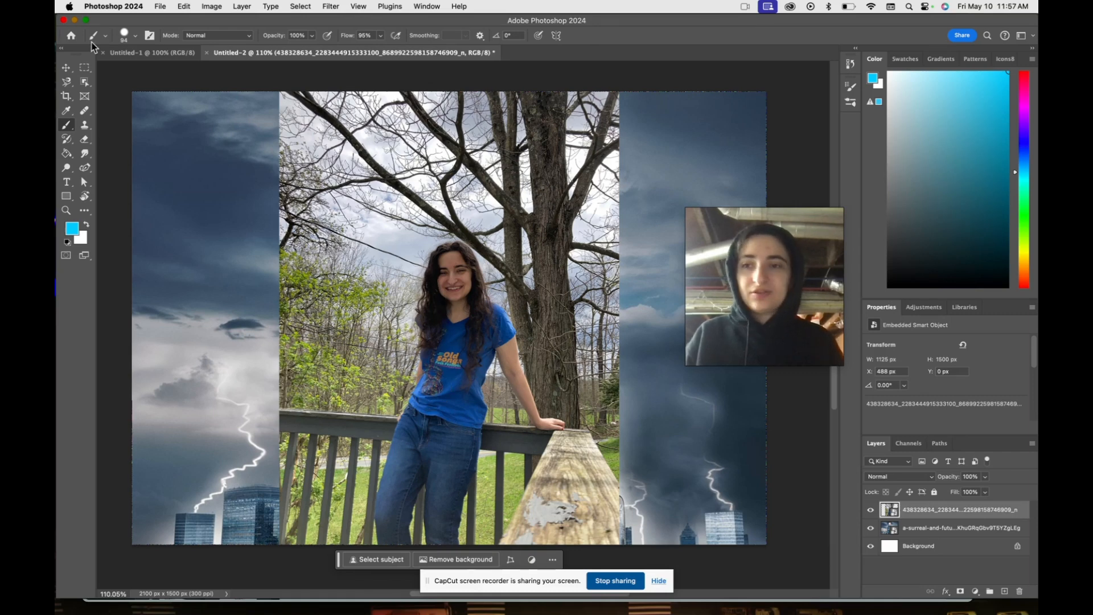
Try rectangular marquee selections around the woman's head and over her upper body, deselecting each one
left_click(67, 69)
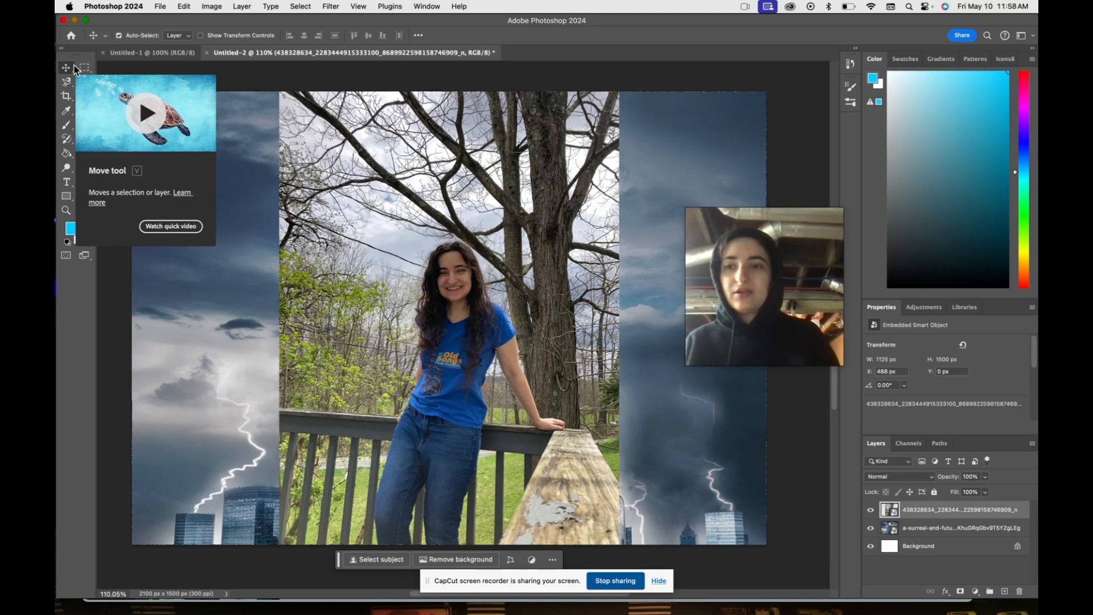
left_click(84, 69)
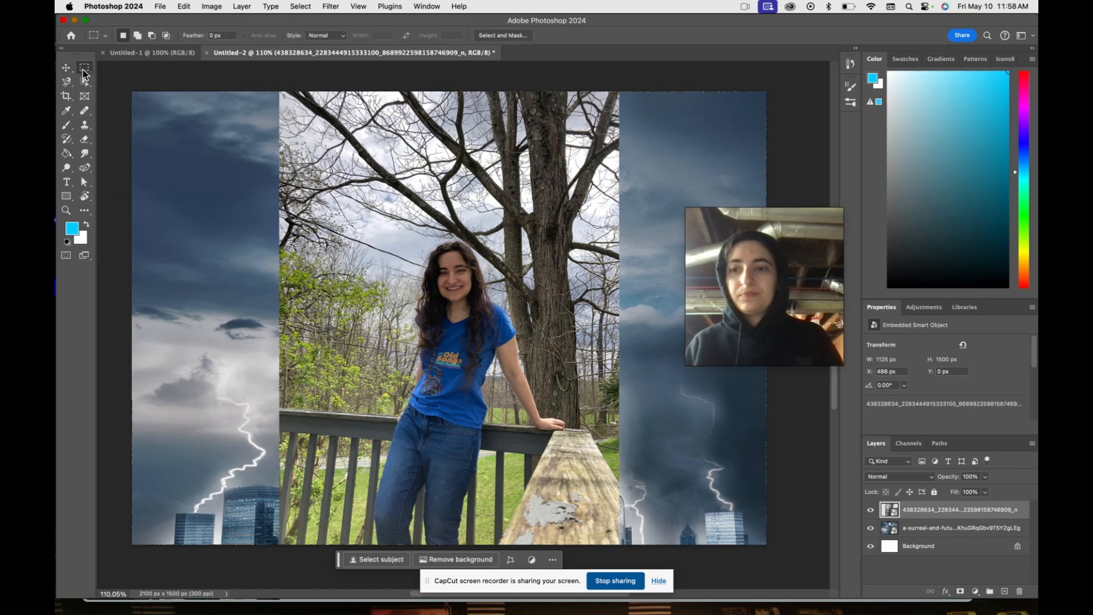
right_click(84, 69)
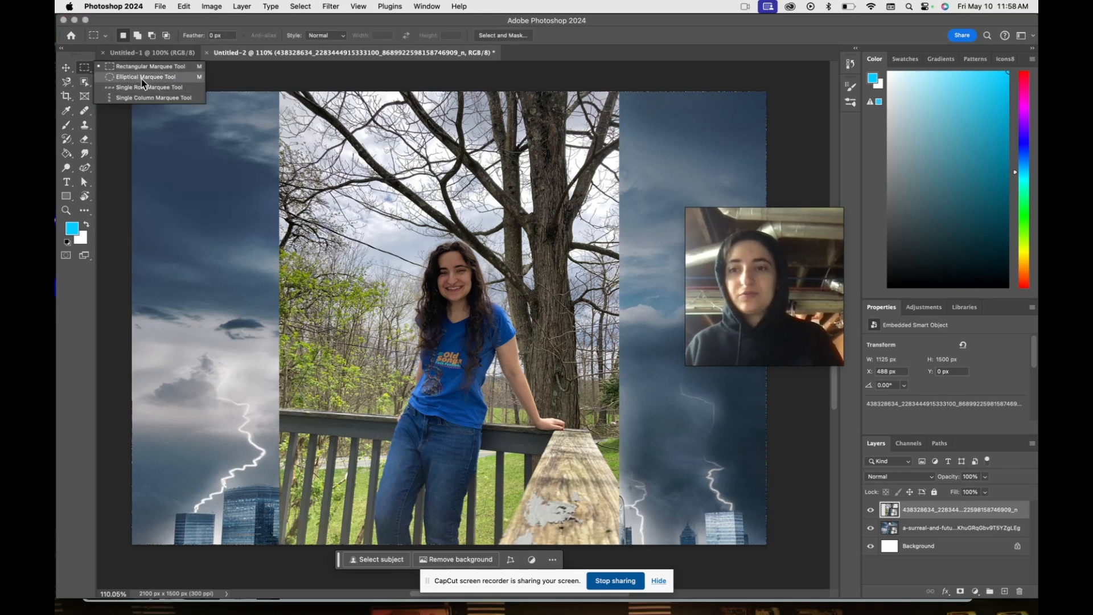
left_click_drag(407, 247, 503, 323)
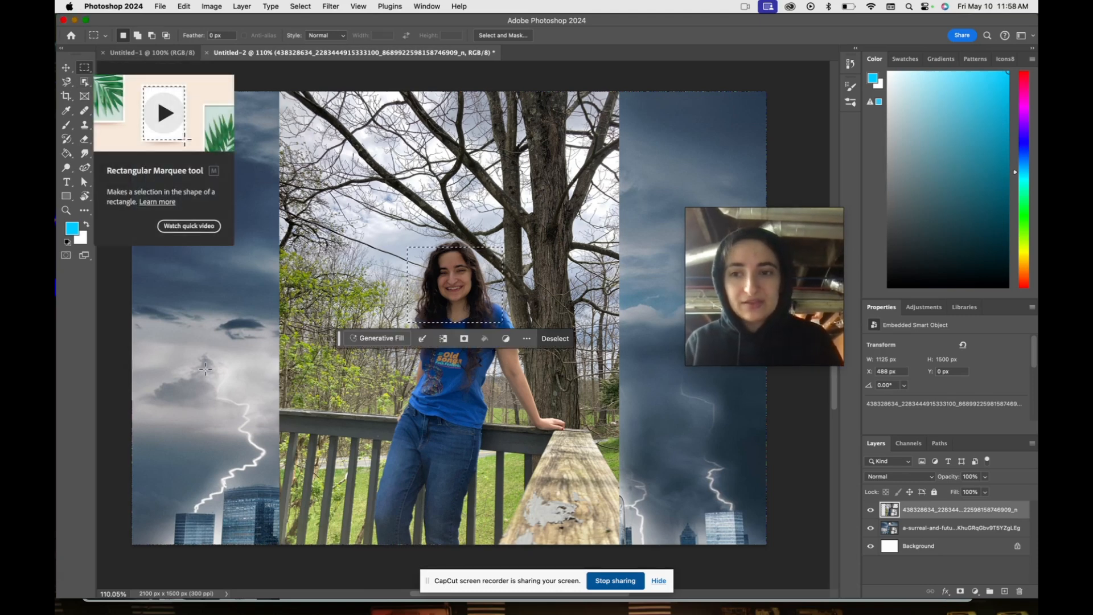
left_click(117, 334)
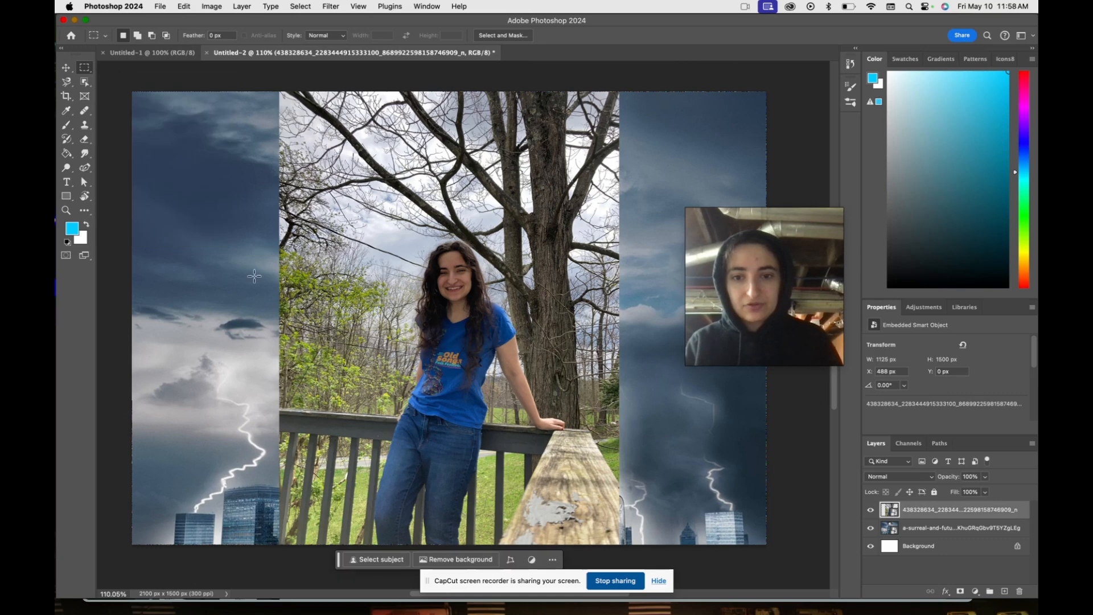
left_click_drag(452, 230, 540, 373)
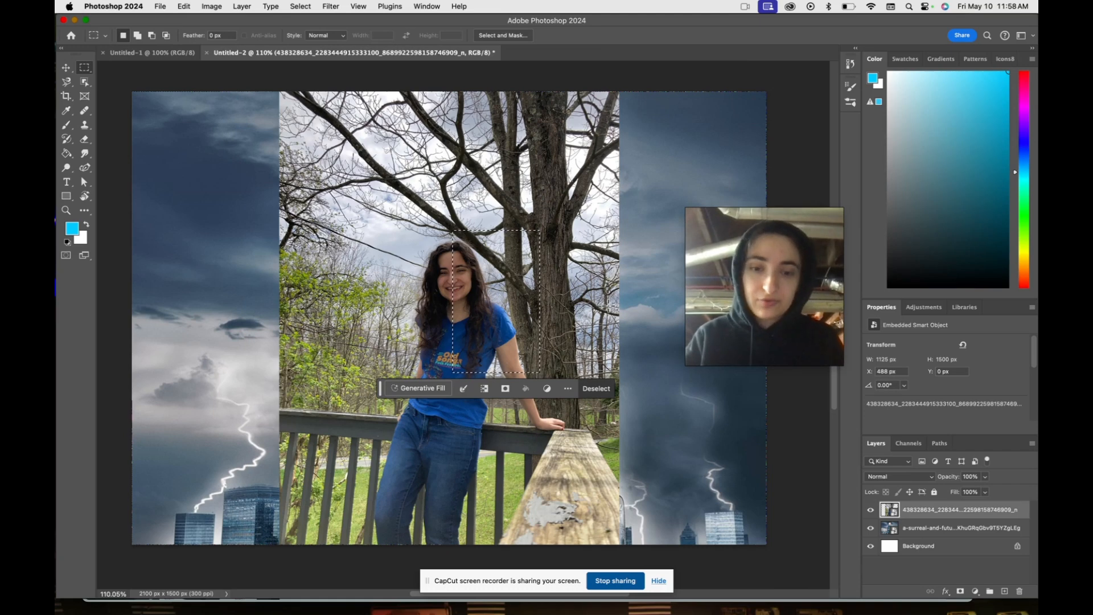
key("super+d")
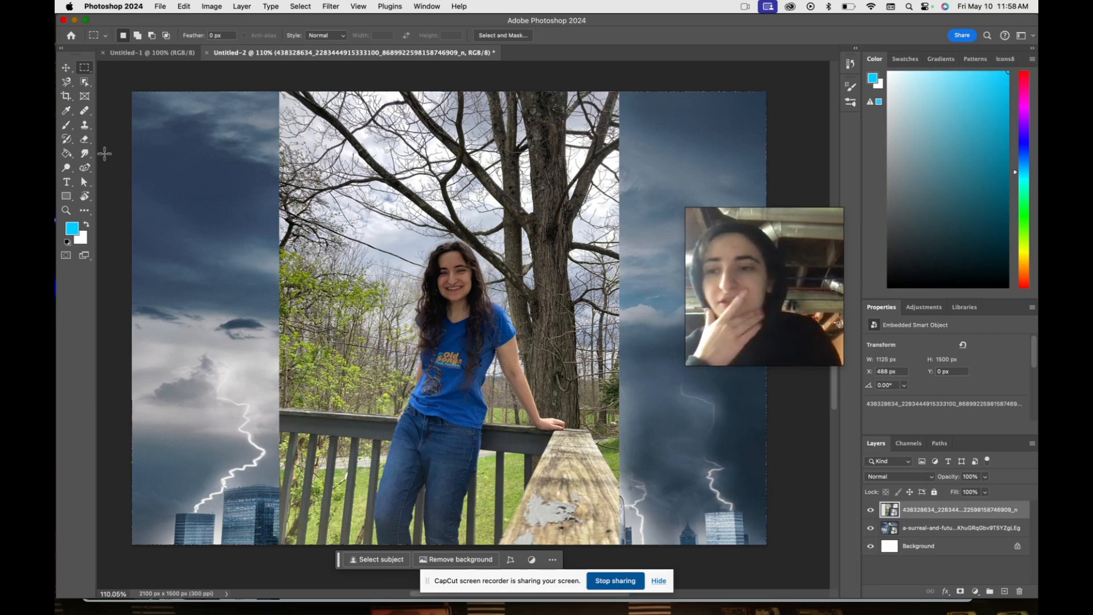
Activate the Brush tool and try larger and smaller tips, ending at 175 px
left_click(67, 127)
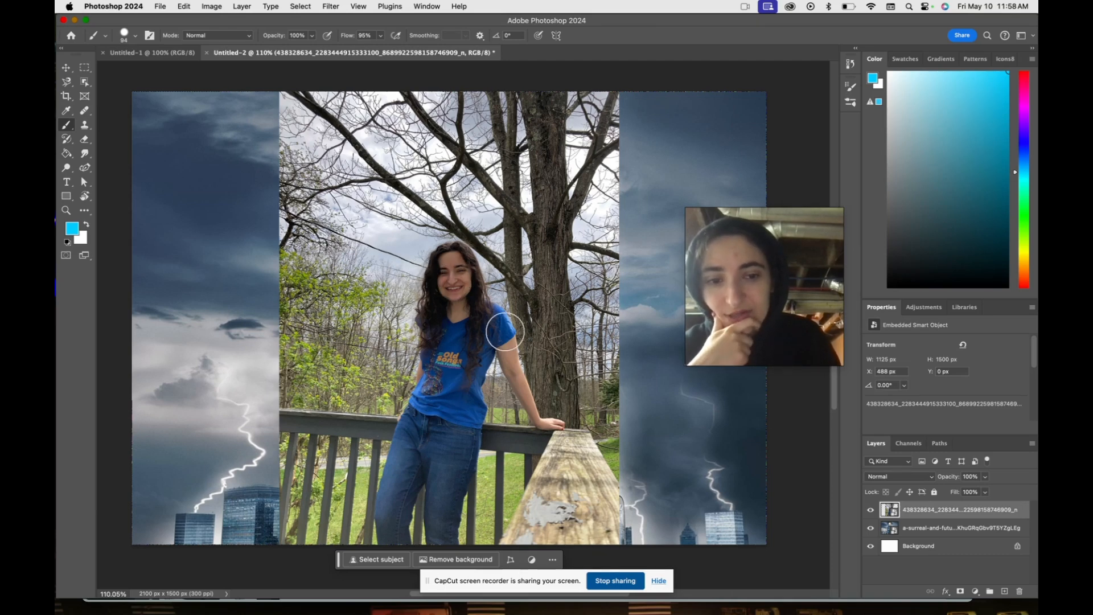
key("bracketright")
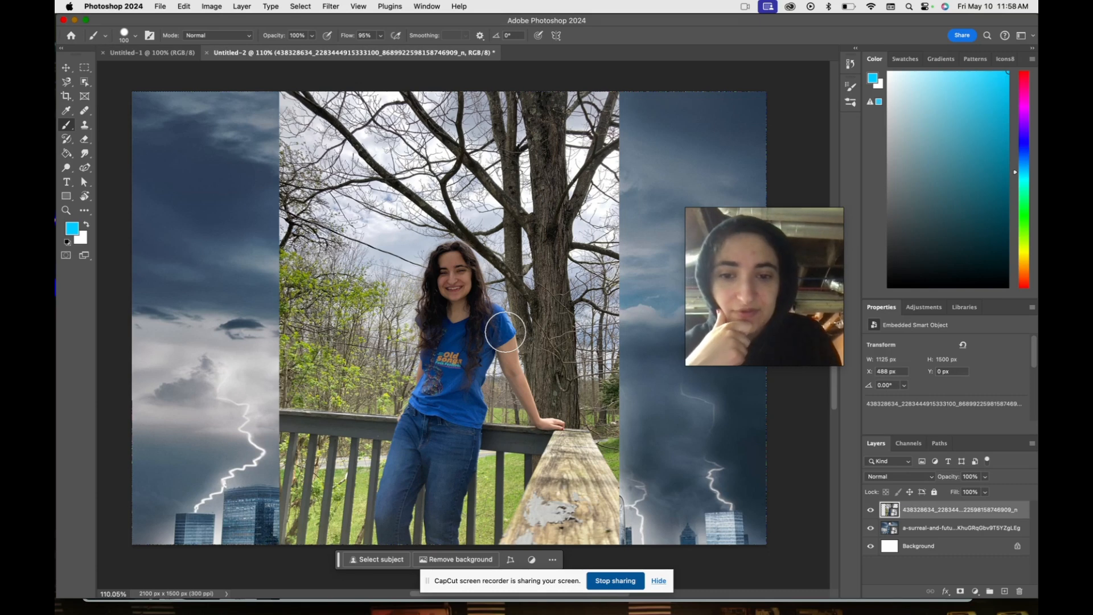
key("bracketright")
key("bracketright")
key("bracketright")
key("bracketright")
key("bracketright")
key("bracketright")
key("bracketleft")
key("bracketleft")
key("bracketleft")
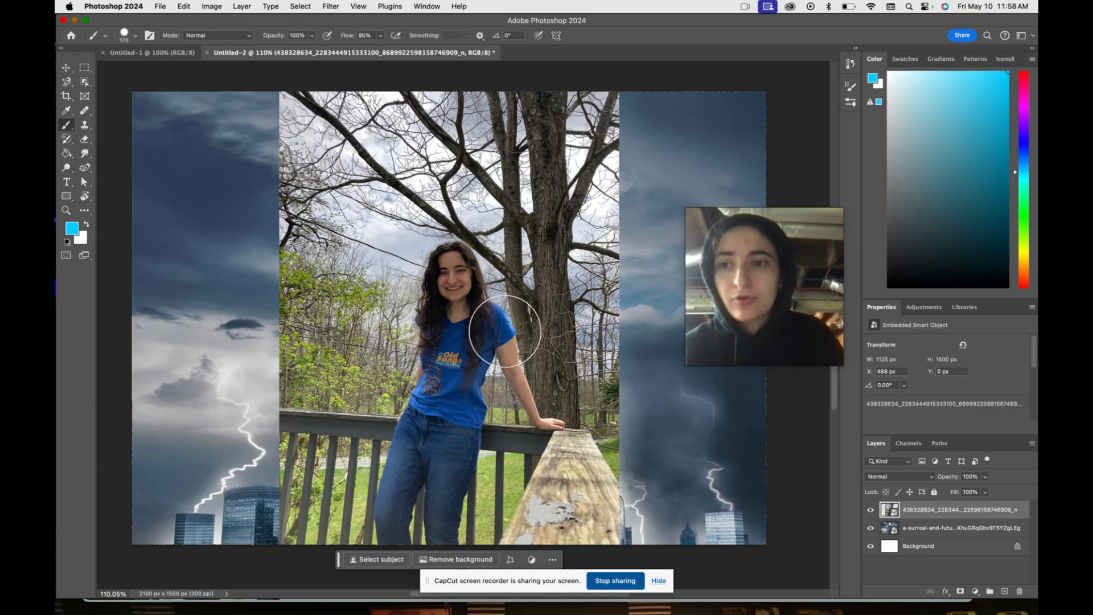
left_click(135, 35)
left_click(135, 35)
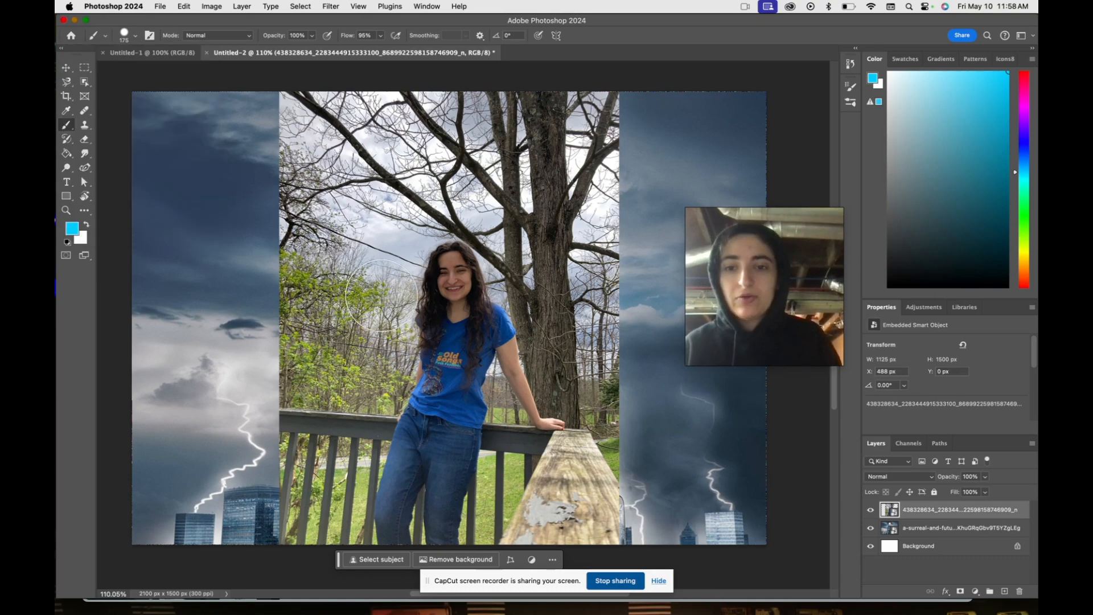
Enlarge the brush to 400 px, try painting cyan over the woman, and undo the strokes
key("bracketright")
key("bracketright")
key("bracketright")
key("bracketright")
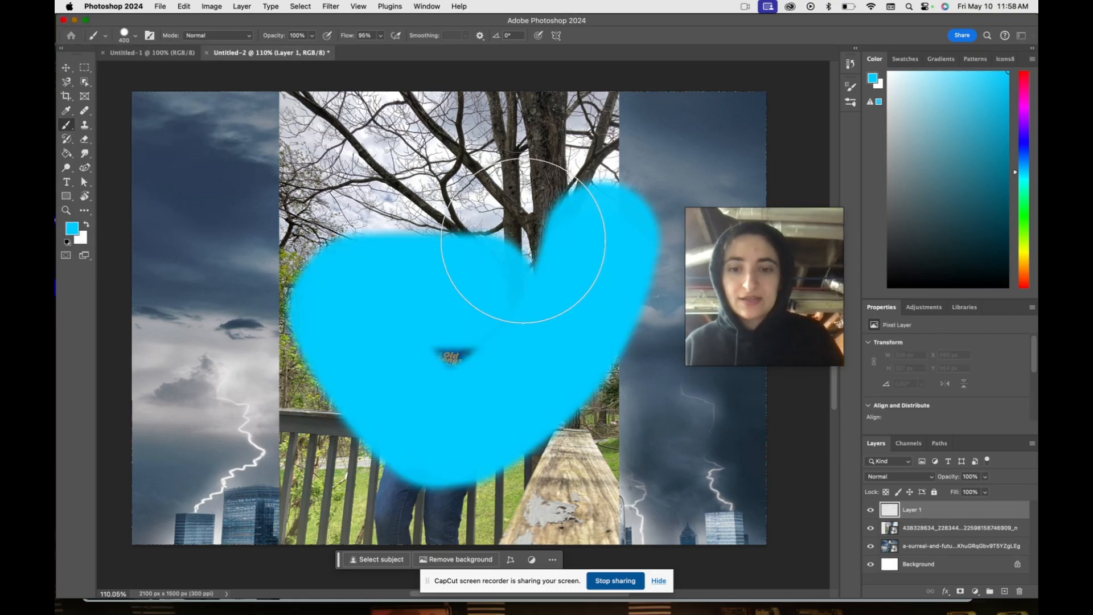
key("super+z")
key("super+z")
key("super+z")
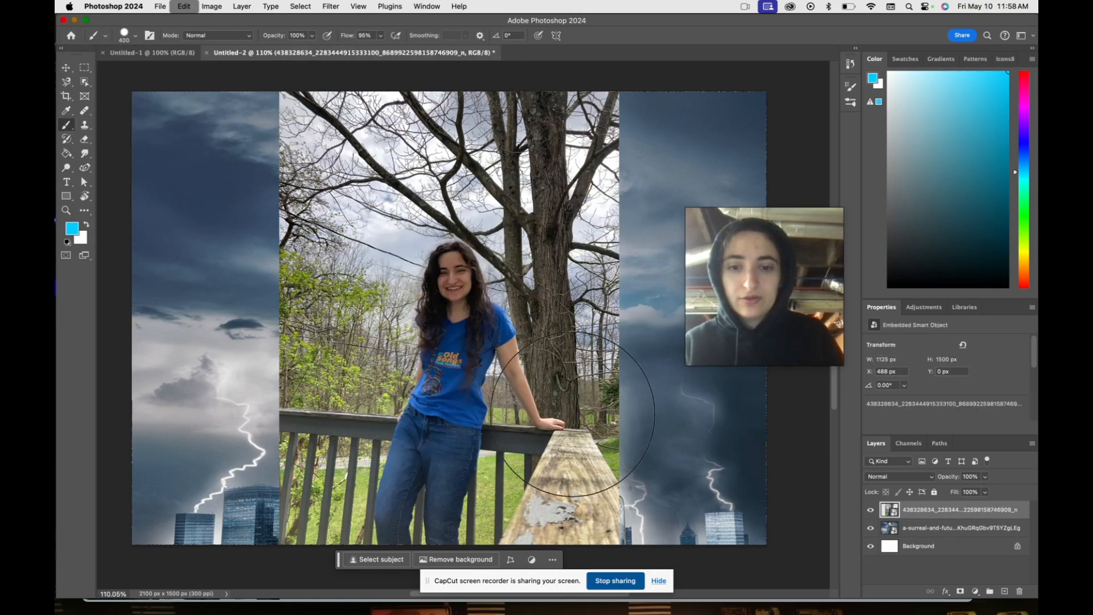
Reduce the brush size to 200 px
key("bracketleft")
key("bracketleft")
key("bracketleft")
key("bracketleft")
key("bracketleft")
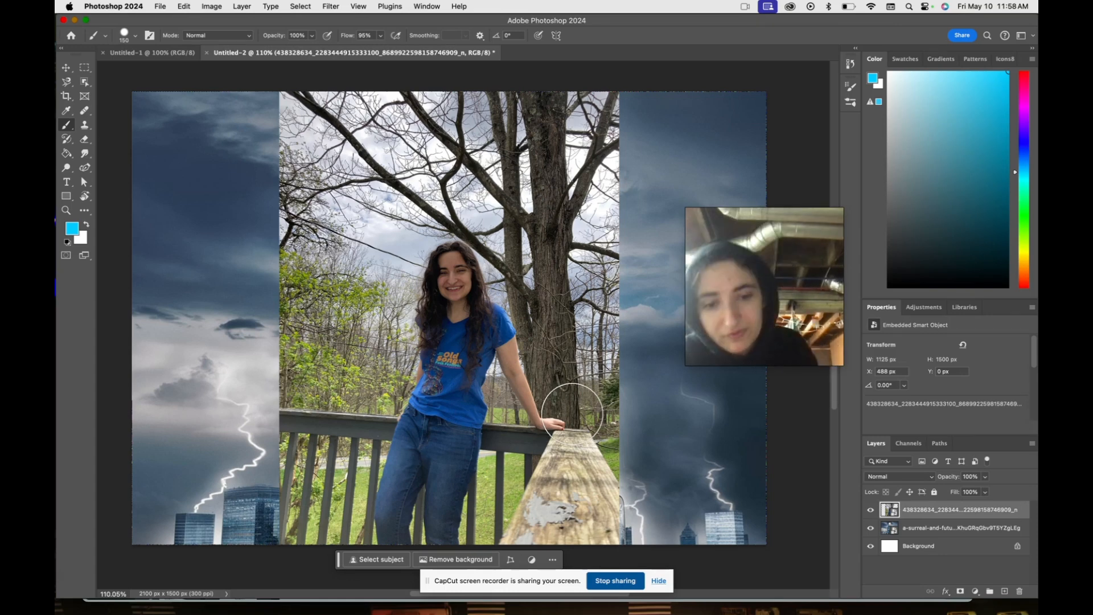
key("bracketright")
key("bracketright")
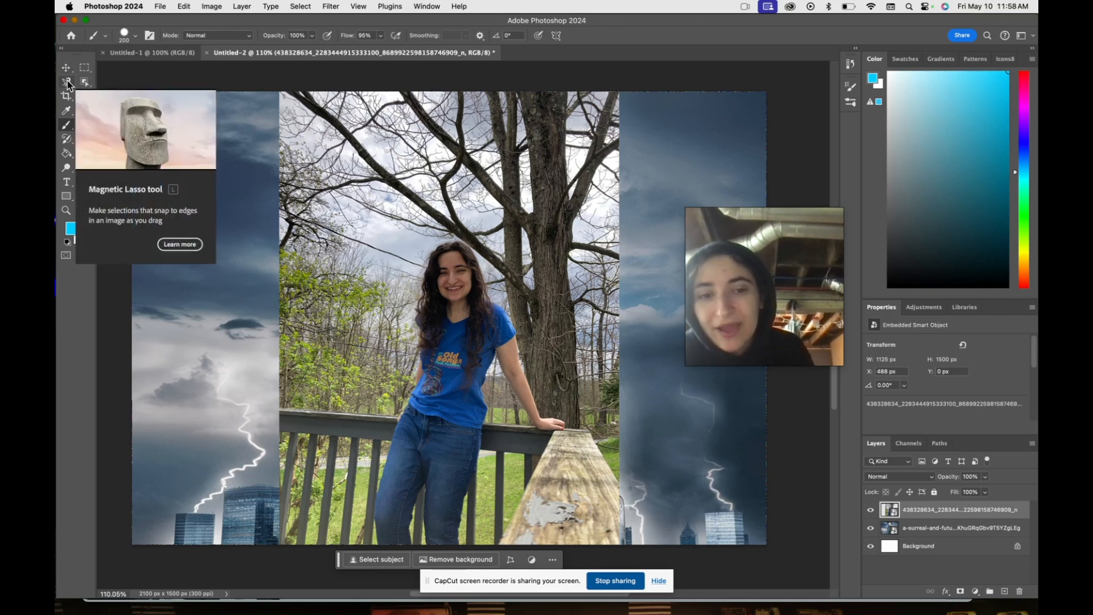
Try an elliptical marquee selection around the woman's head, then deselect it
left_click(87, 68)
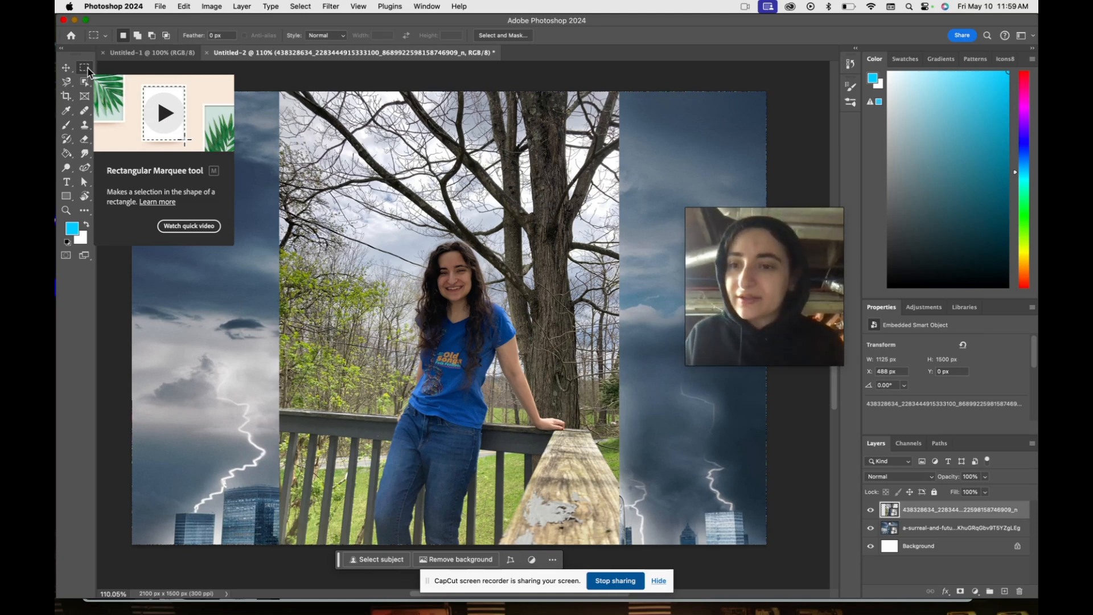
left_click(68, 83)
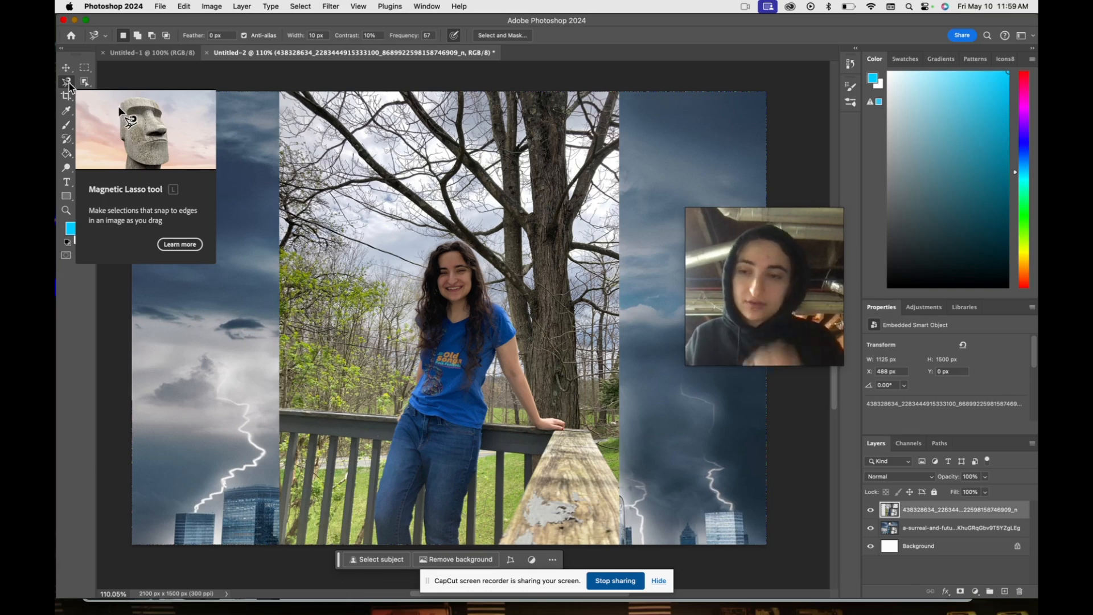
left_click(86, 70)
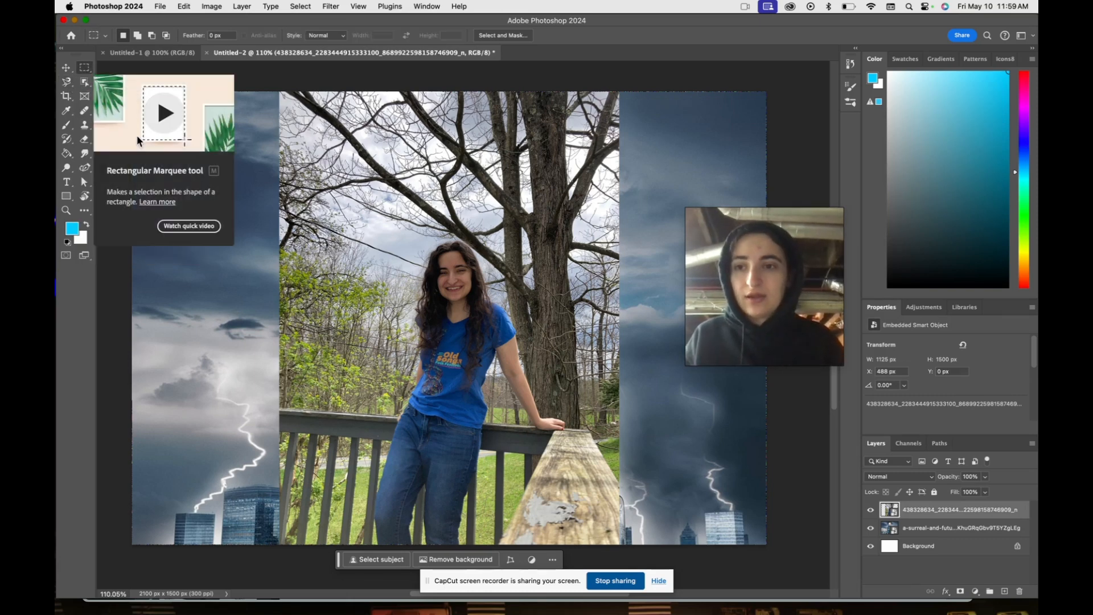
right_click(85, 69)
left_click(114, 77)
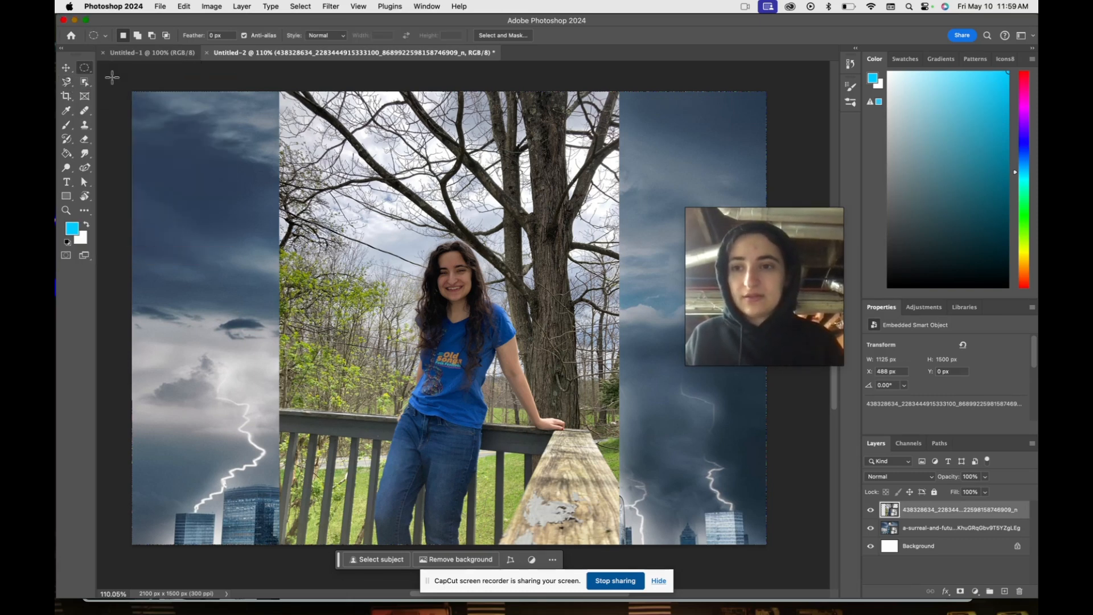
left_click_drag(419, 232, 489, 343)
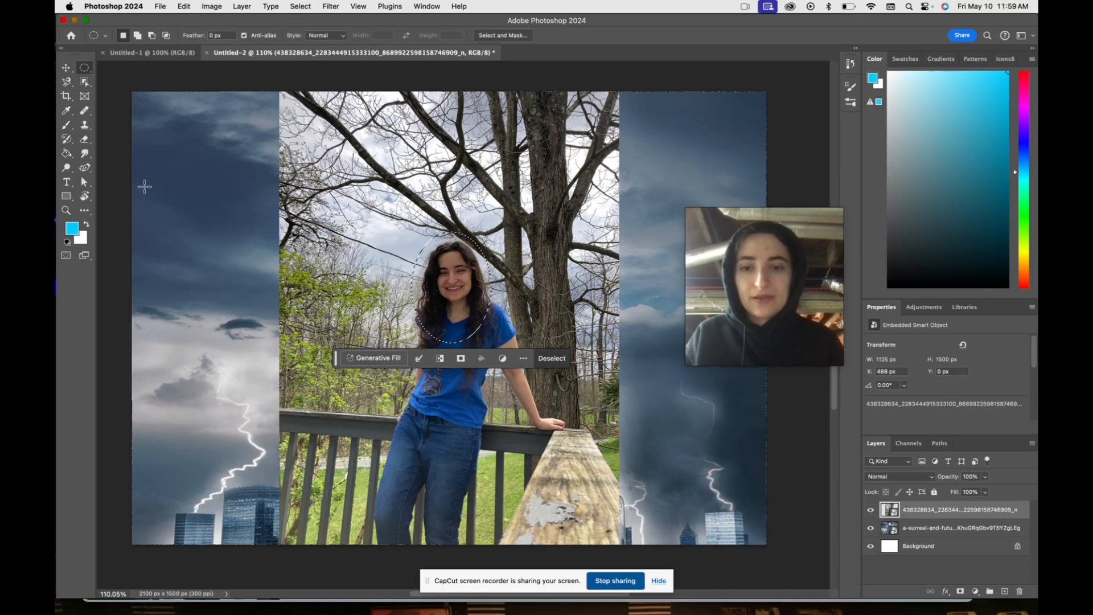
key("ctrl+d")
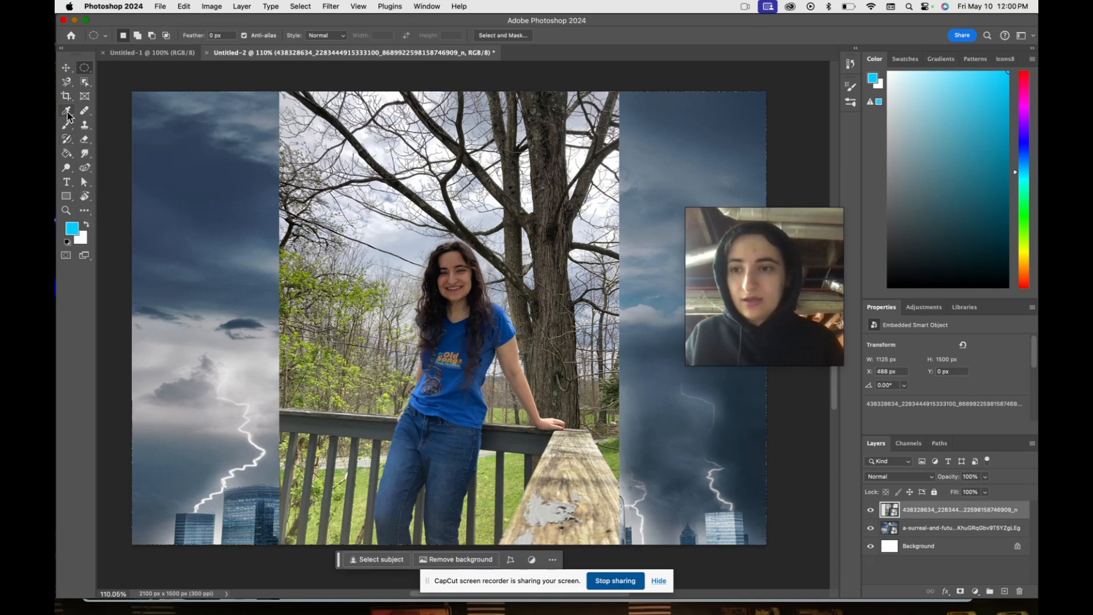
Try tracing the edge of the woman's hair with the Magnetic Lasso, then clear the resulting selection
left_click(66, 82)
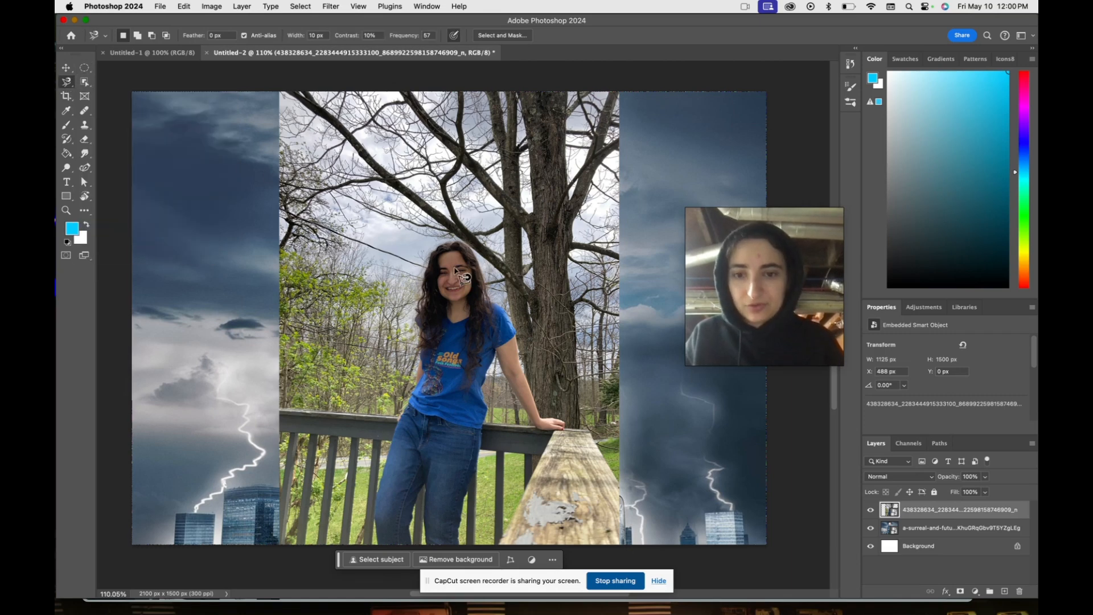
left_click(436, 250)
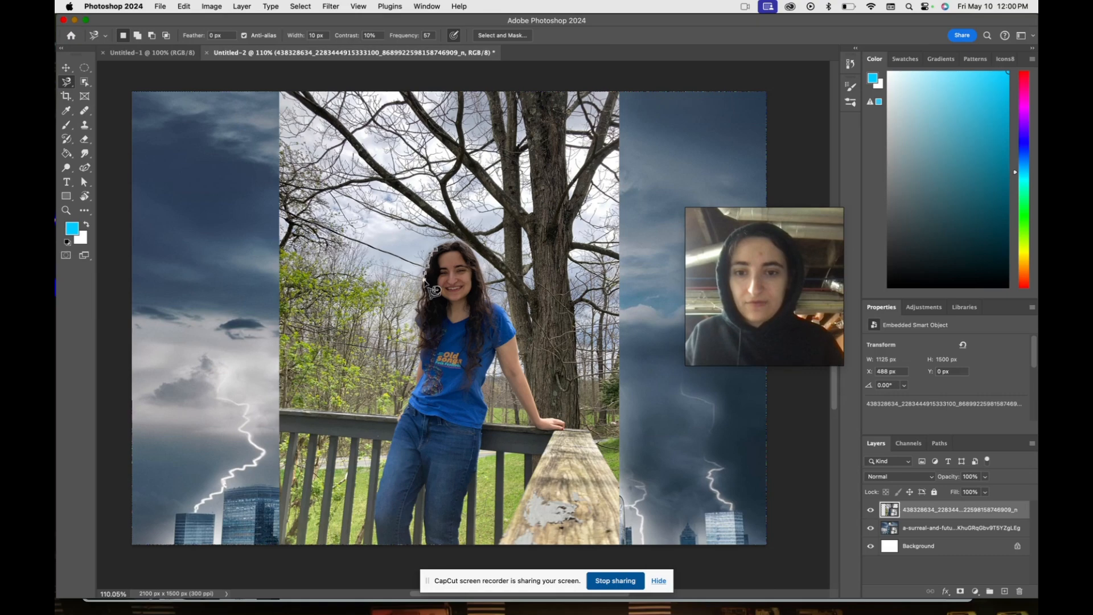
scroll(434, 290, "up", 5)
scroll(434, 290, "up", 2)
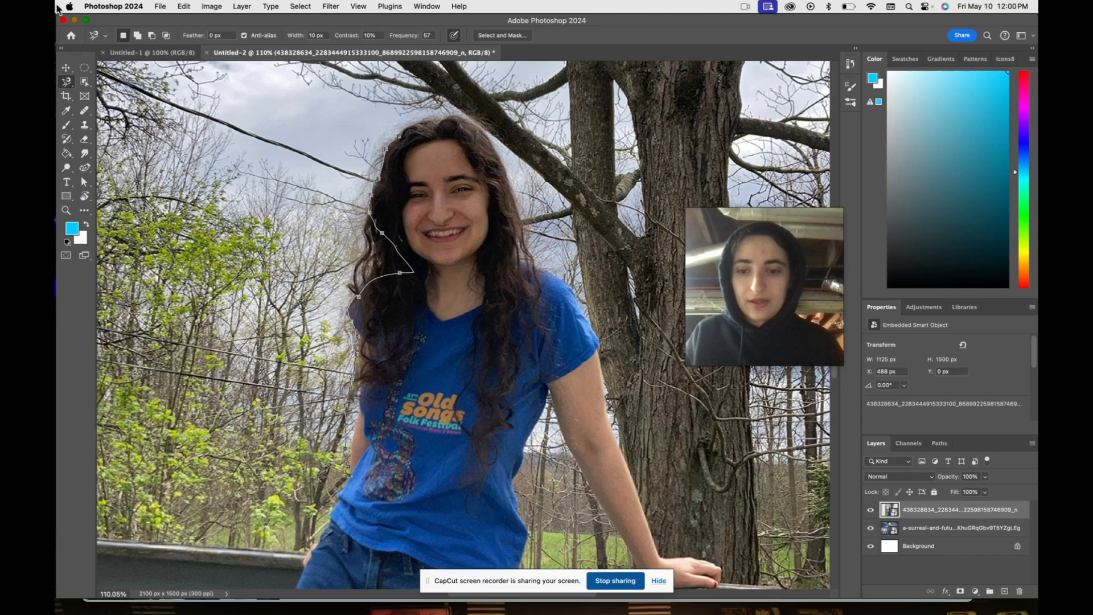
scroll(85, 102, "up", 5)
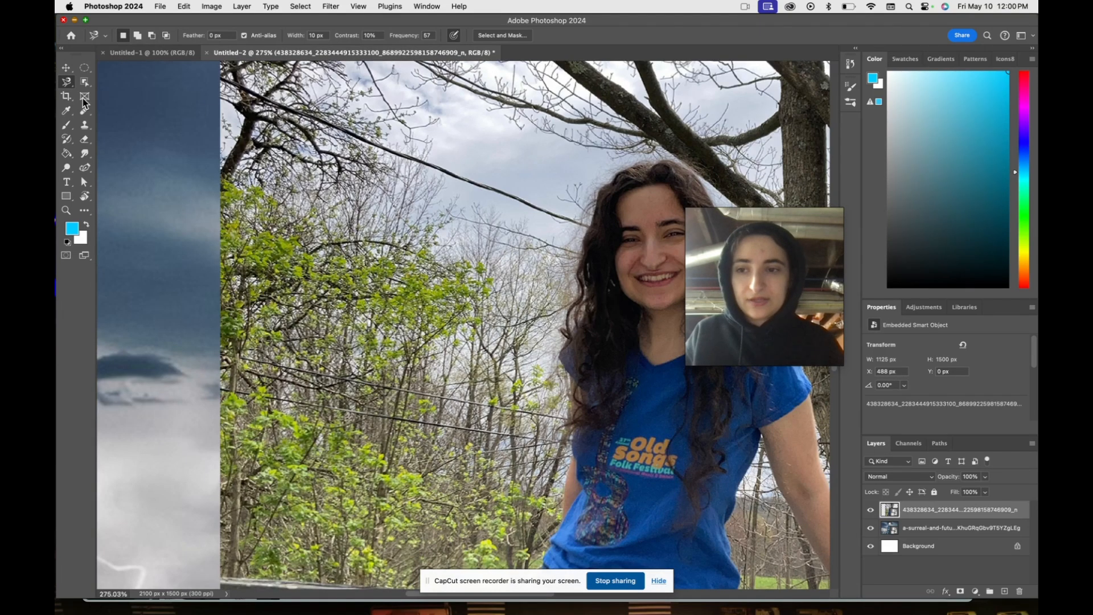
left_click(84, 101)
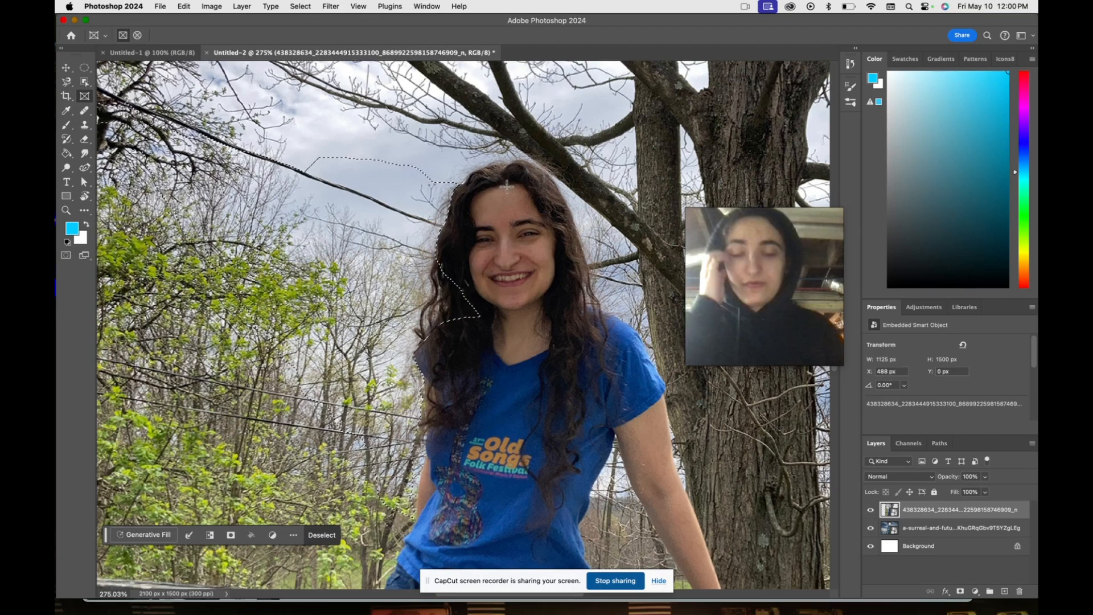
key("super+d")
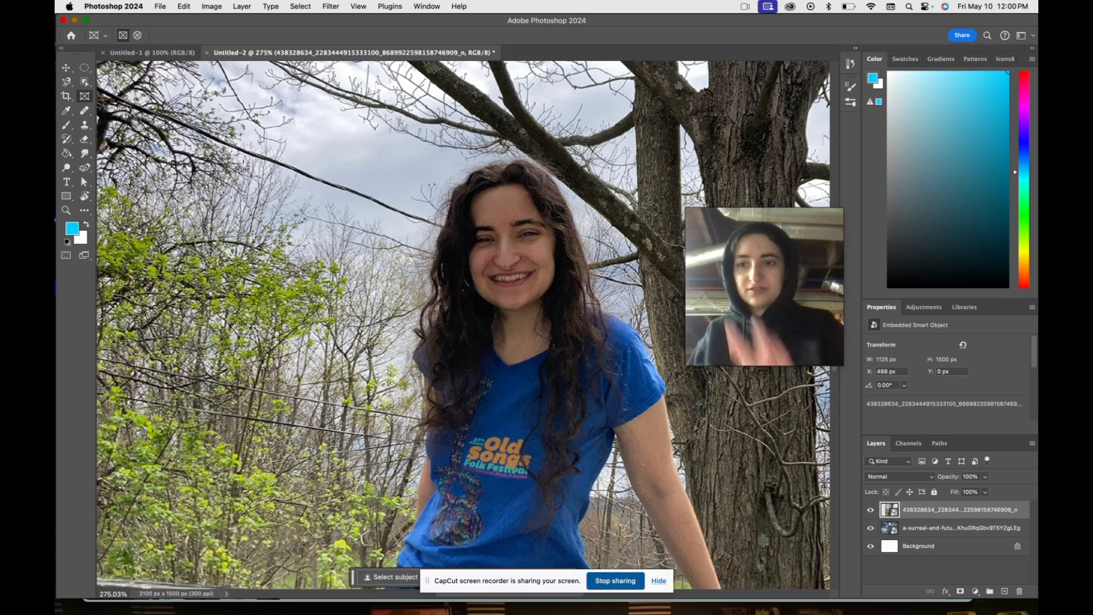
Draw a loose freehand selection around the woman's head and neck with the standard Lasso tool
left_click(66, 81)
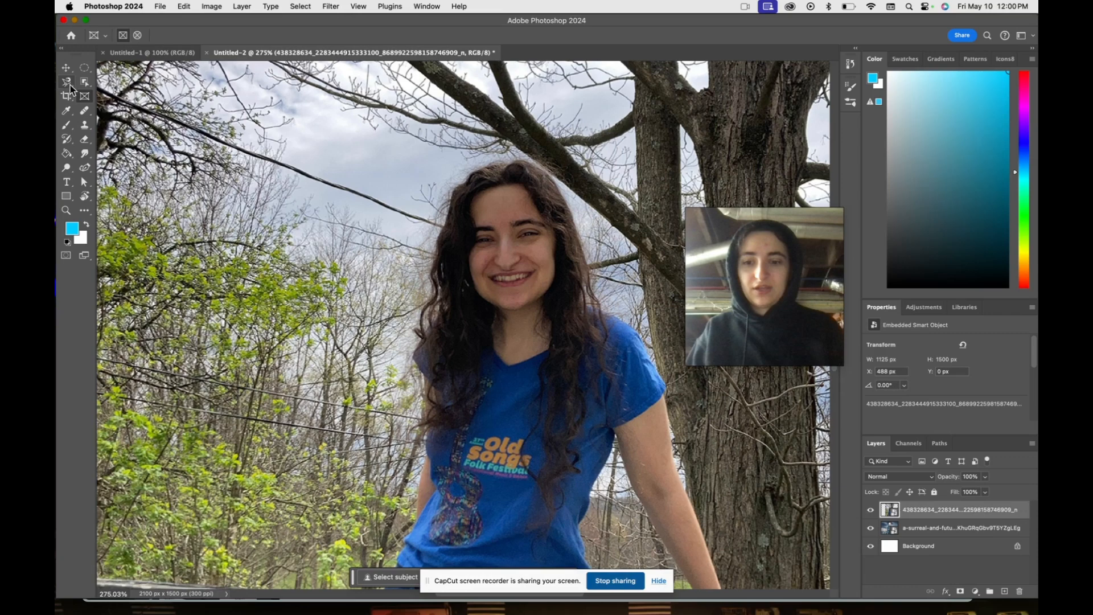
right_click(66, 81)
left_click(114, 81)
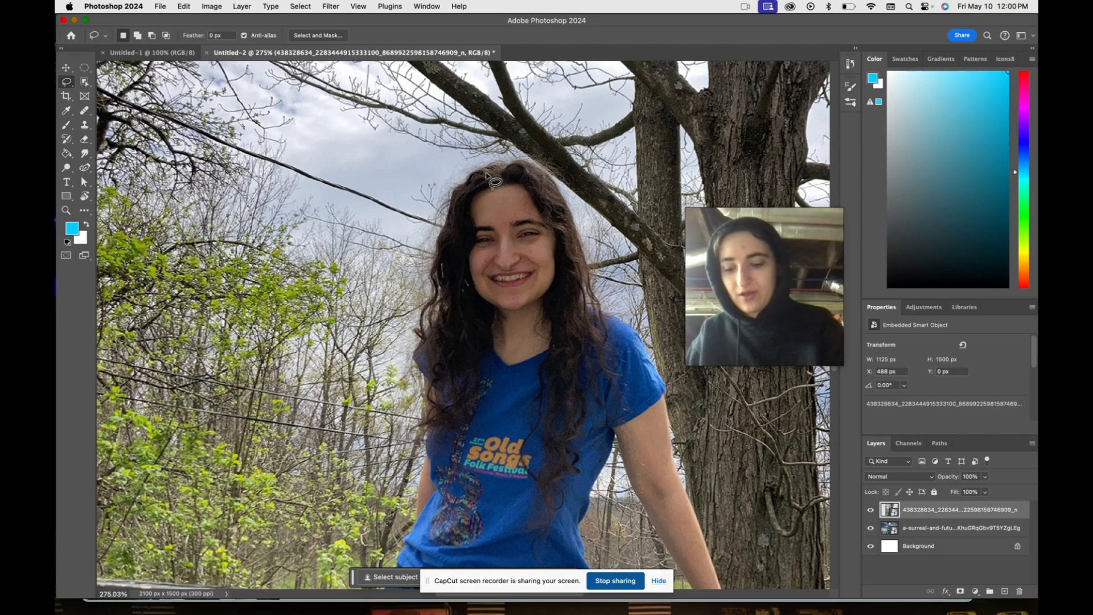
mouse_move(456, 165)
left_mouse_down()
mouse_move(419, 254)
mouse_move(559, 349)
mouse_move(637, 308)
mouse_move(639, 203)
mouse_move(565, 122)
mouse_move(529, 122)
mouse_move(432, 193)
left_mouse_up()
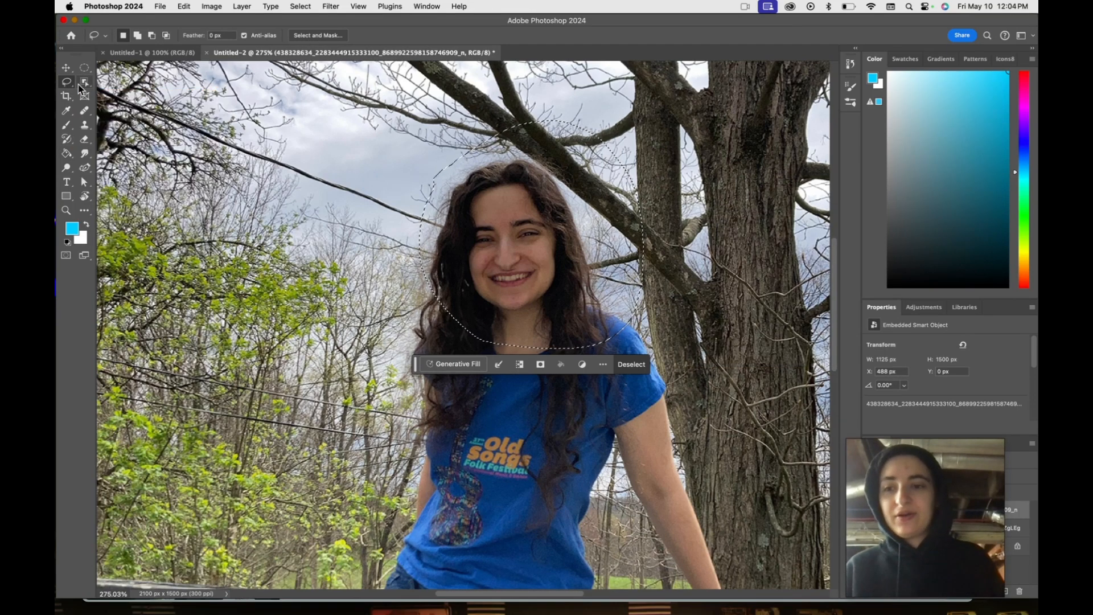
left_click(67, 83)
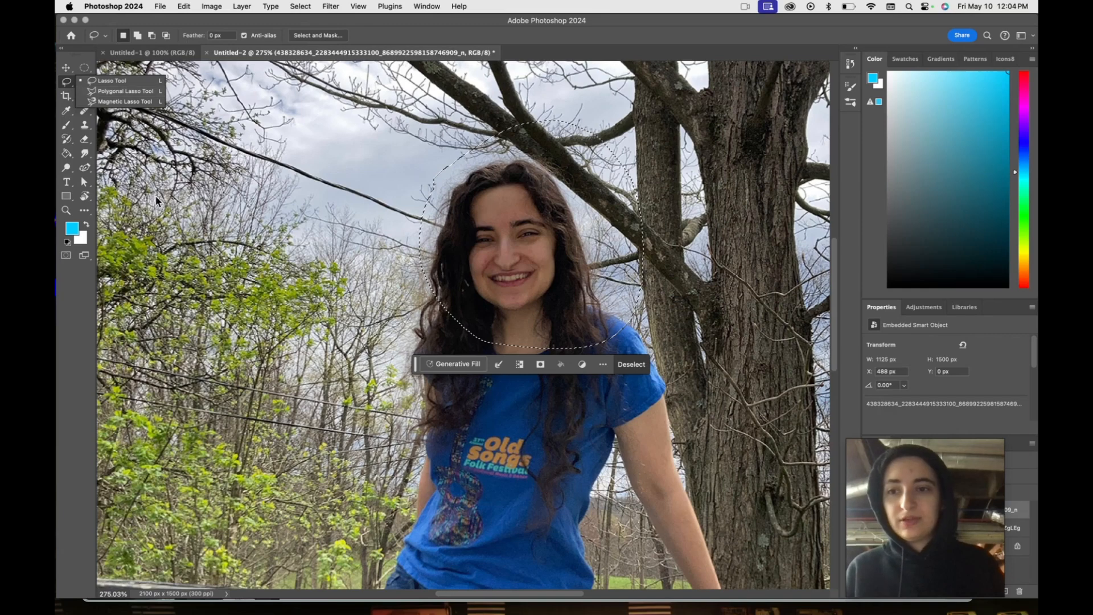
left_click(67, 371)
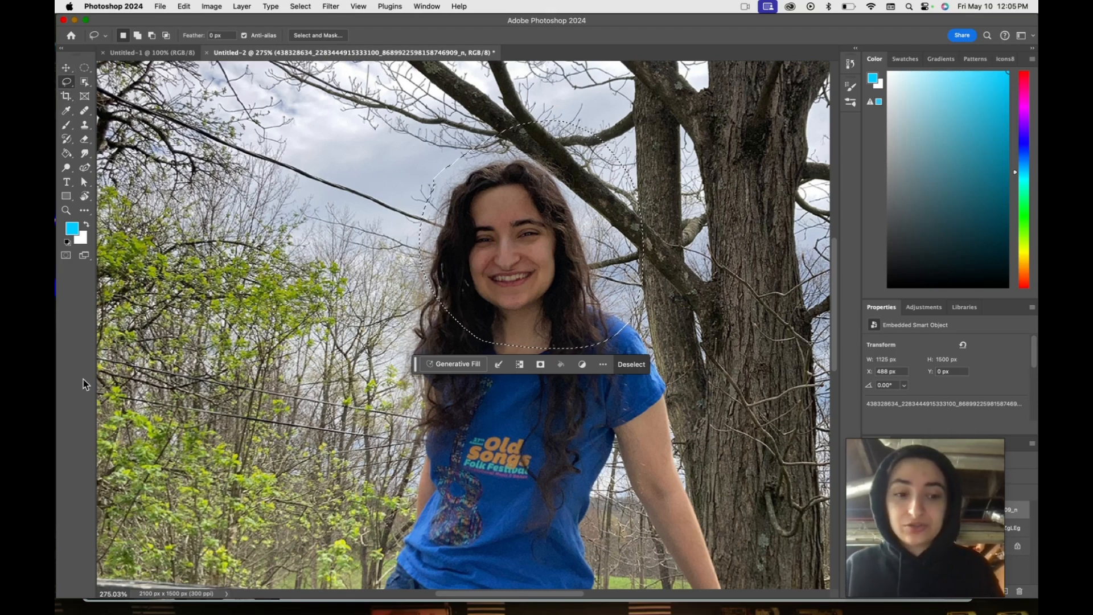
right_click(64, 85)
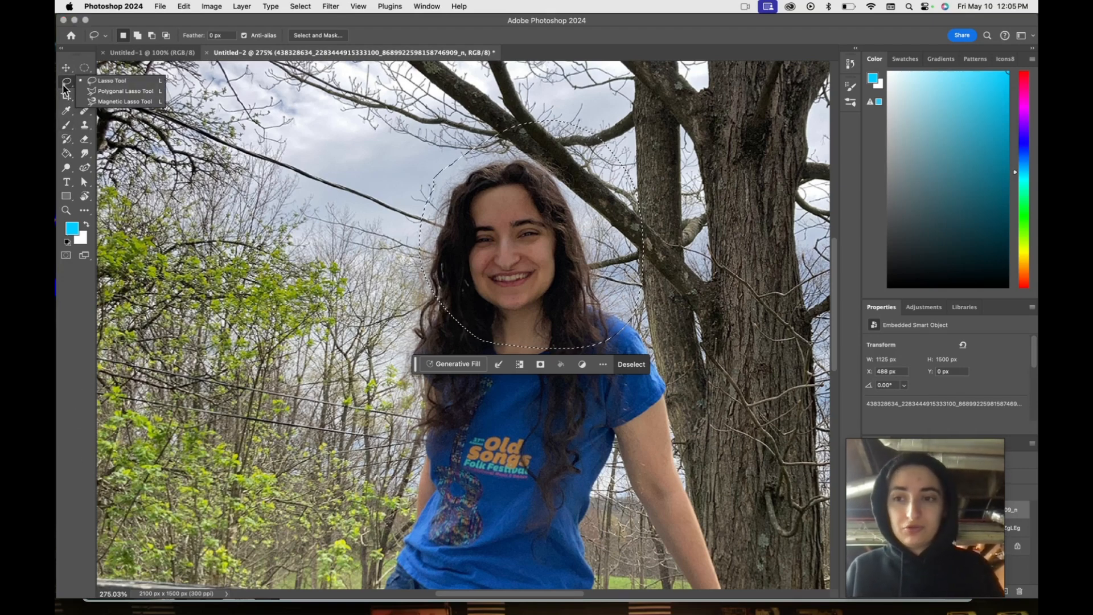
left_click(65, 112)
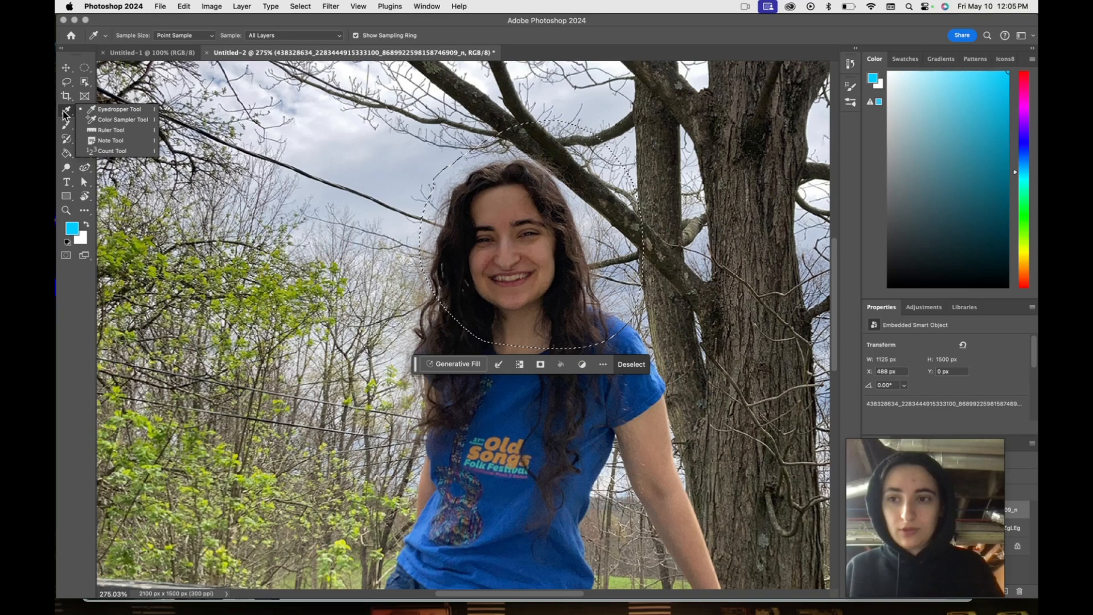
left_click(67, 84)
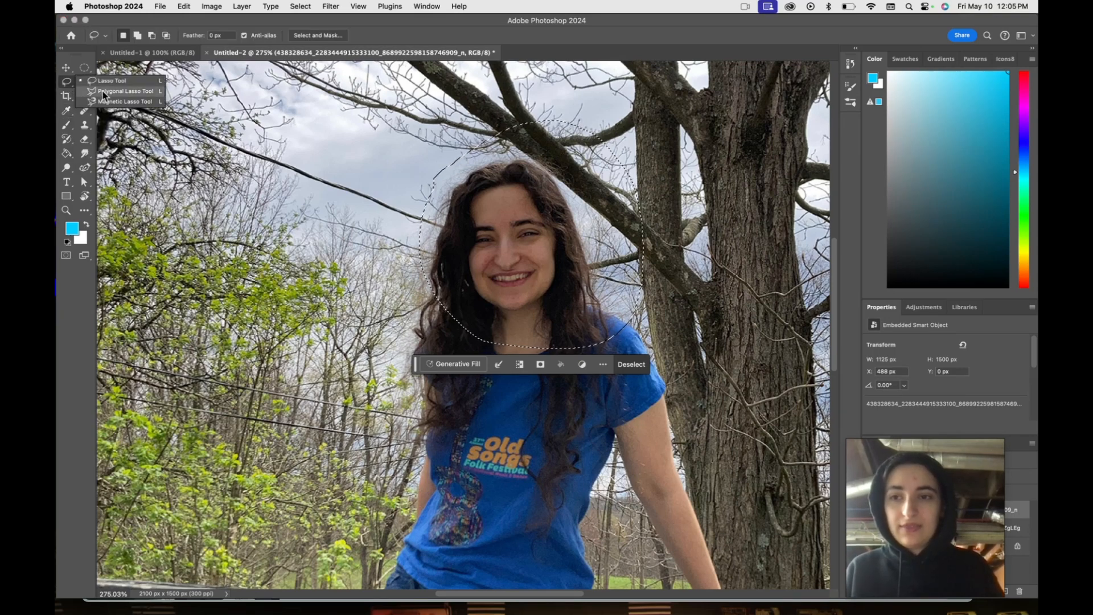
left_click(67, 98)
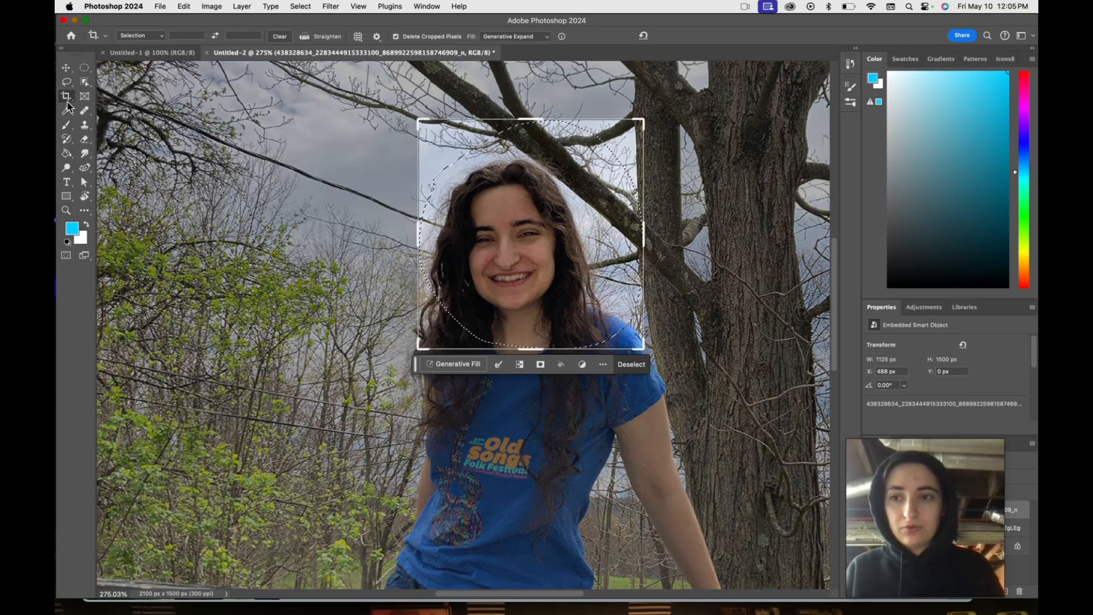
left_click(84, 351)
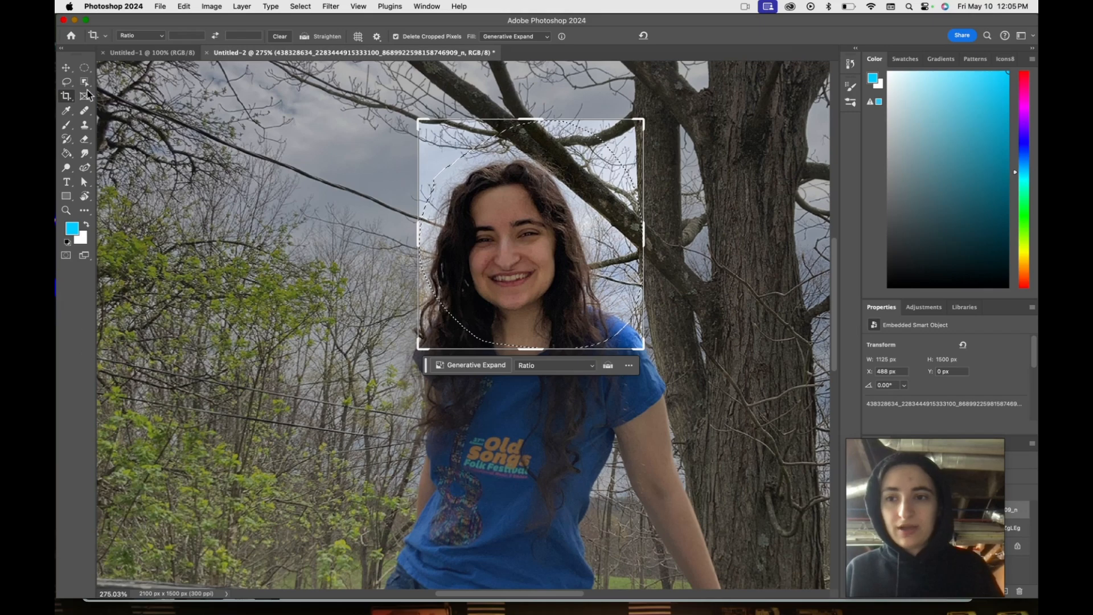
left_click(66, 81)
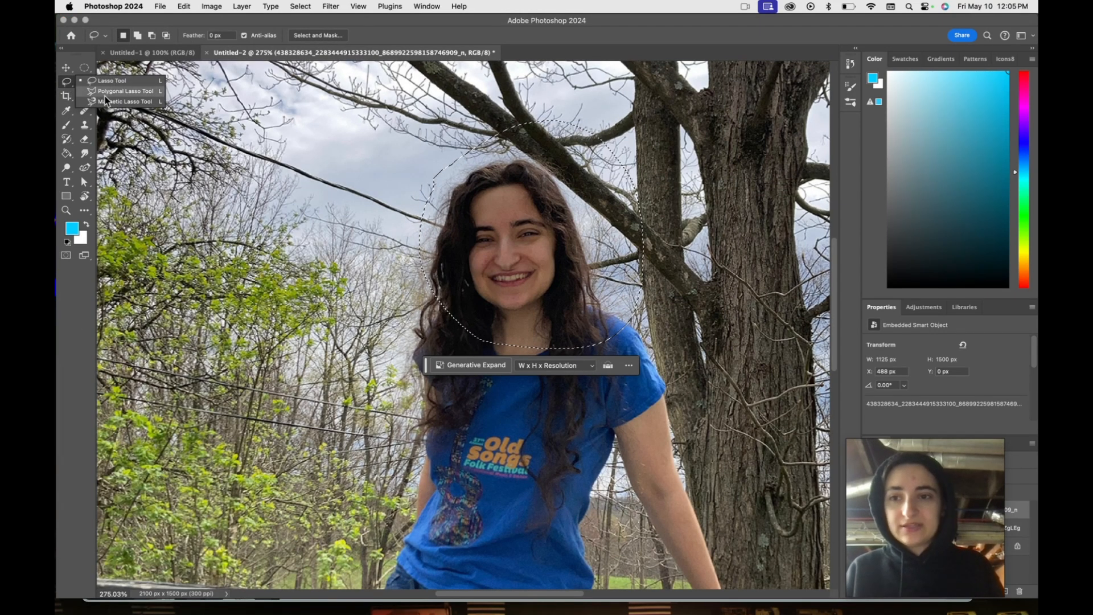
left_click(106, 102)
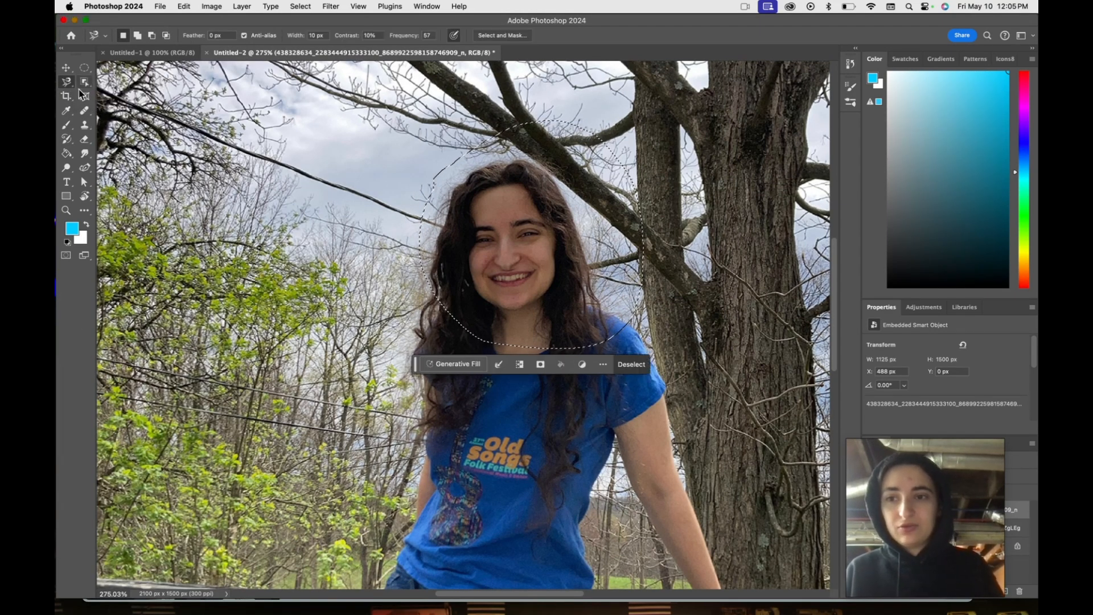
left_click(86, 81)
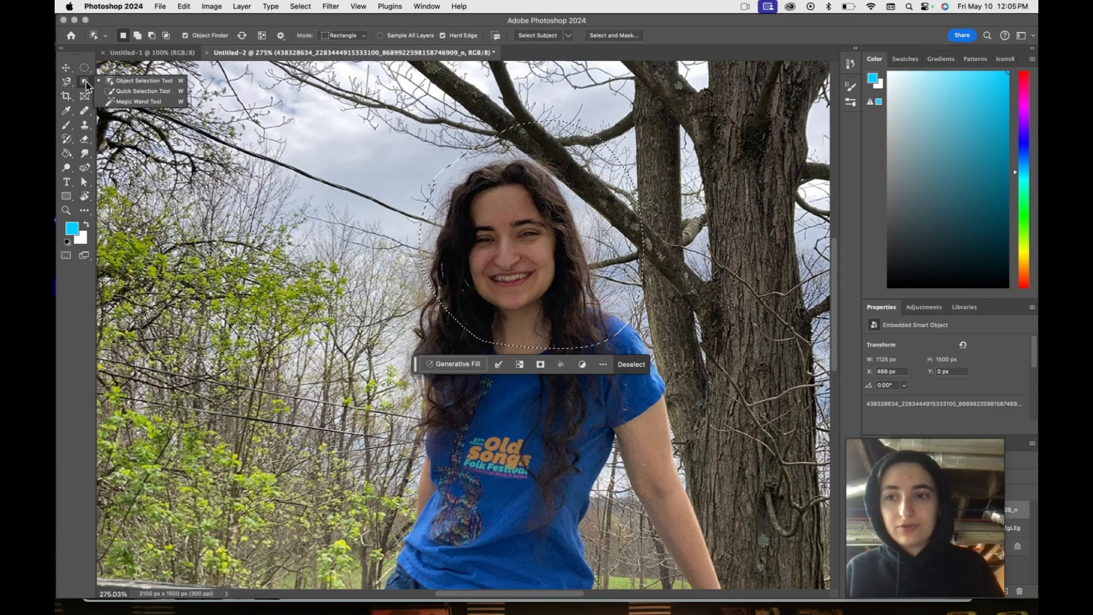
left_click(117, 102)
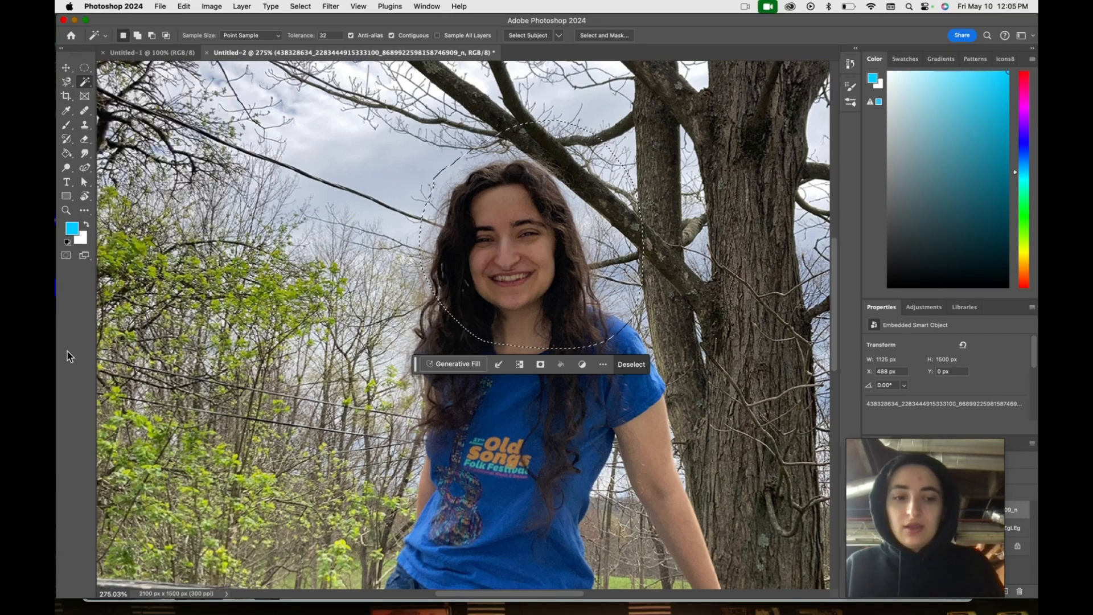
Try outlining the woman's head with a straight-edged Polygonal Lasso selection and close it
left_click(69, 86)
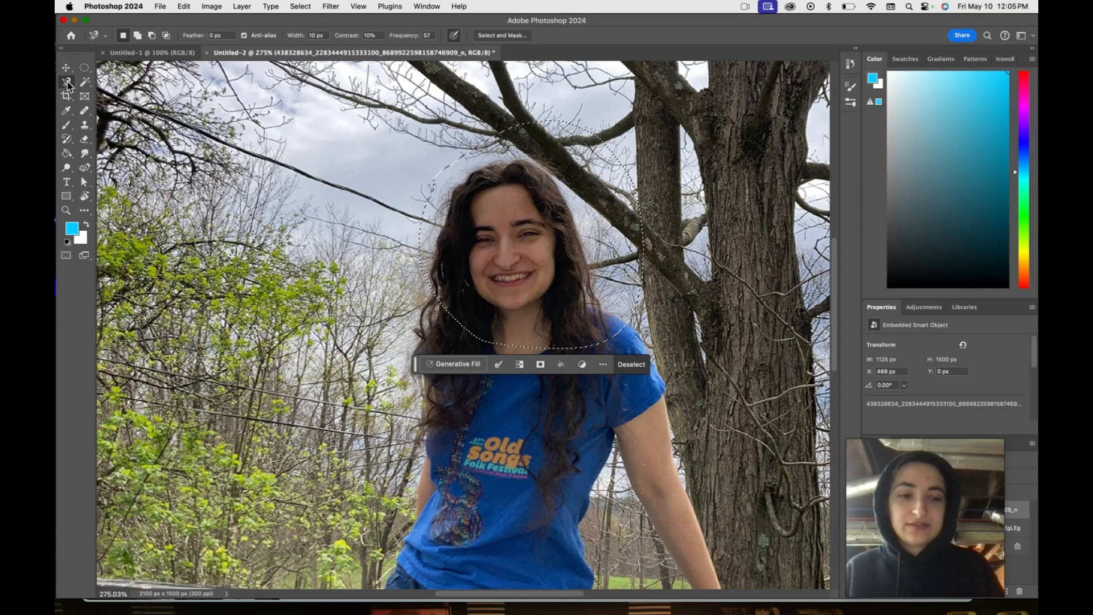
left_click(69, 86)
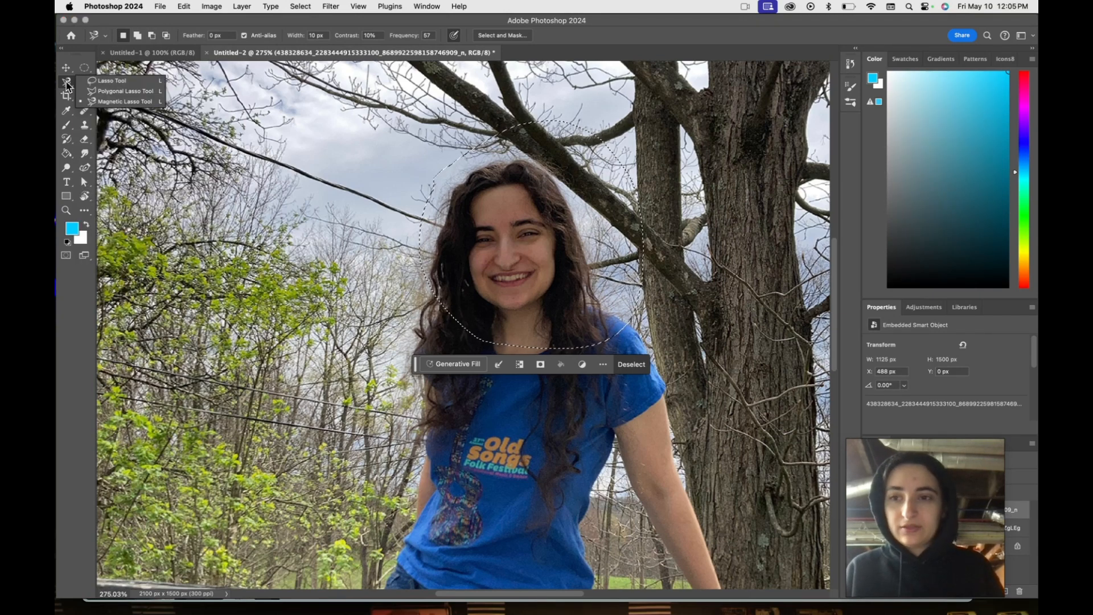
left_click(99, 94)
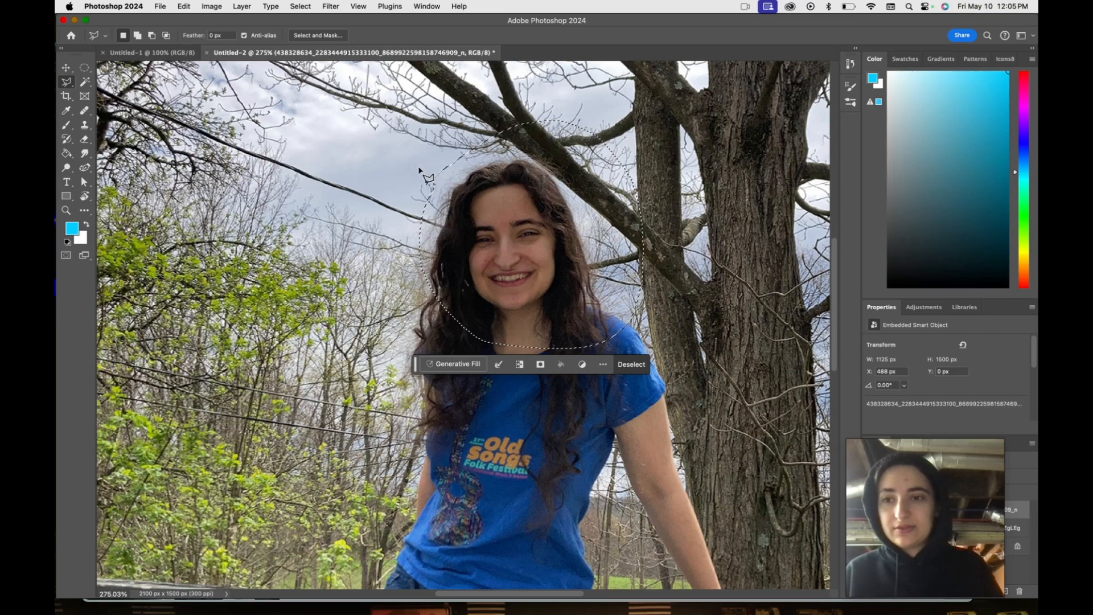
left_click(413, 186)
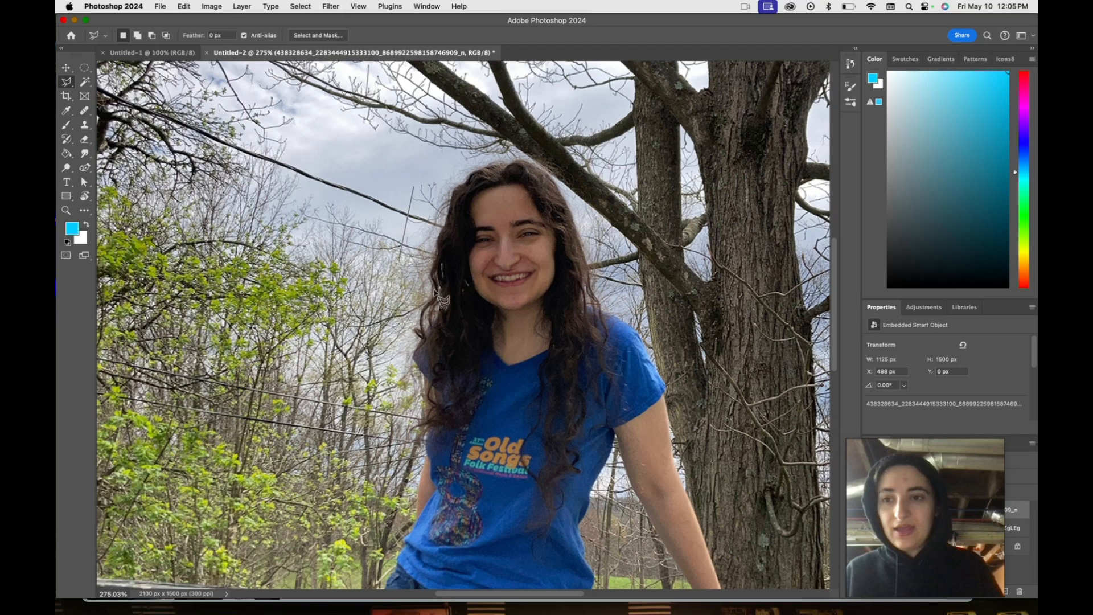
left_click(491, 342)
left_click(592, 292)
left_click(647, 264)
left_click(604, 140)
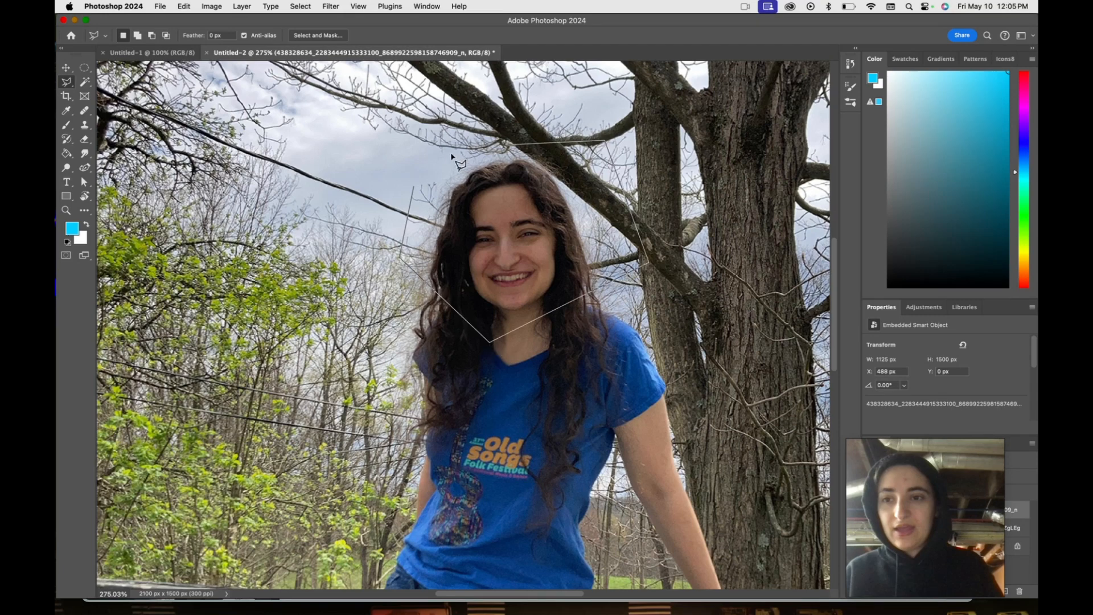
left_click(412, 188)
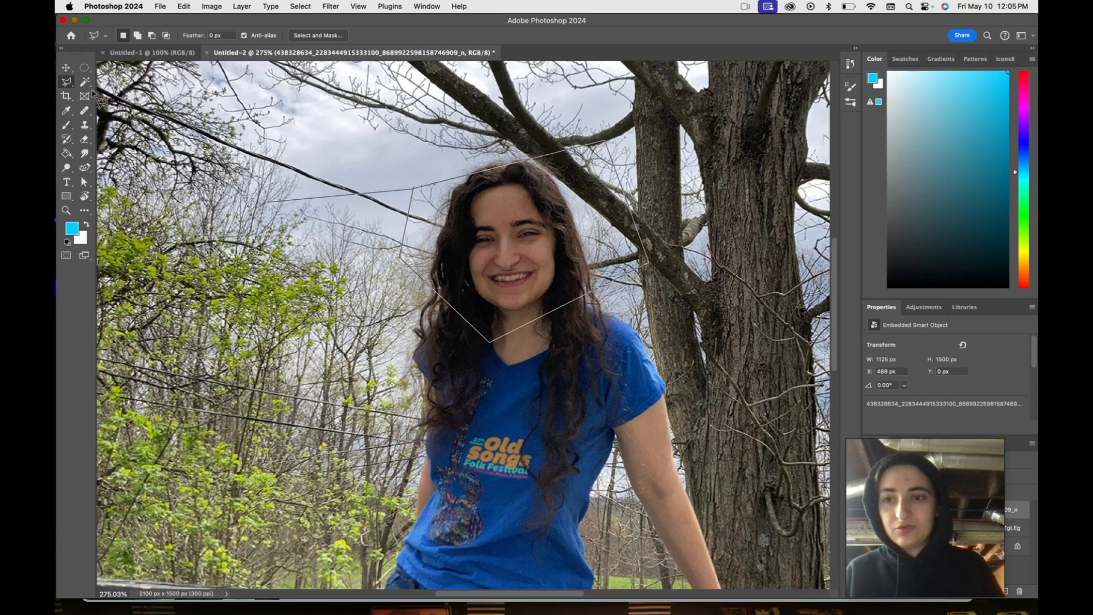
scroll(688, 176, "right", 10)
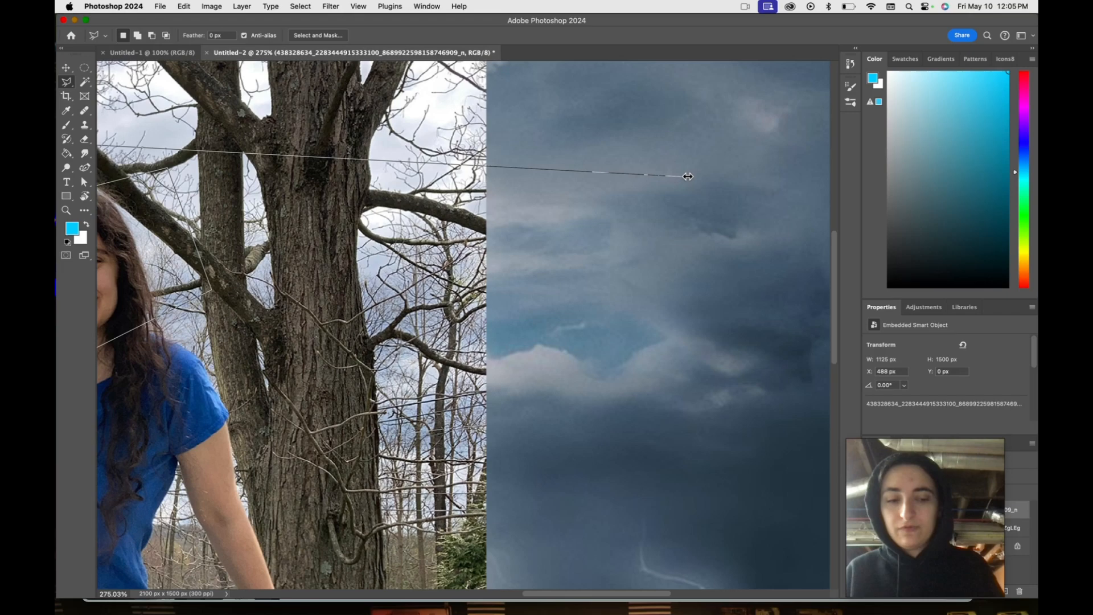
scroll(687, 176, "left", 7)
key("Return")
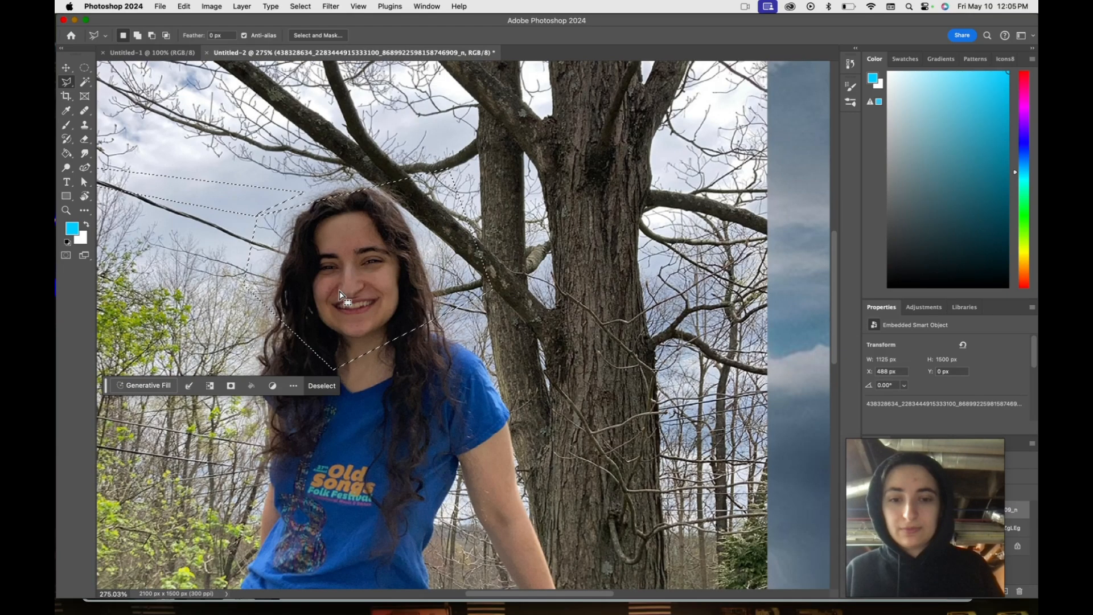
Switch to Photoshop with the Photoshop Tutorial.psdc document
mouse_move(542, 606)
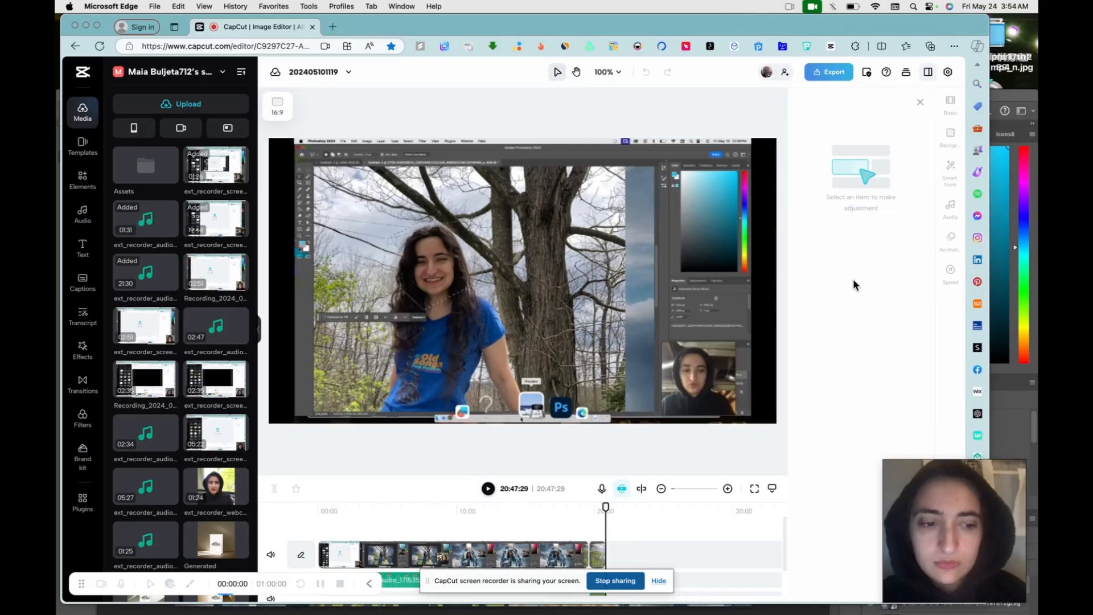
left_click(1027, 109)
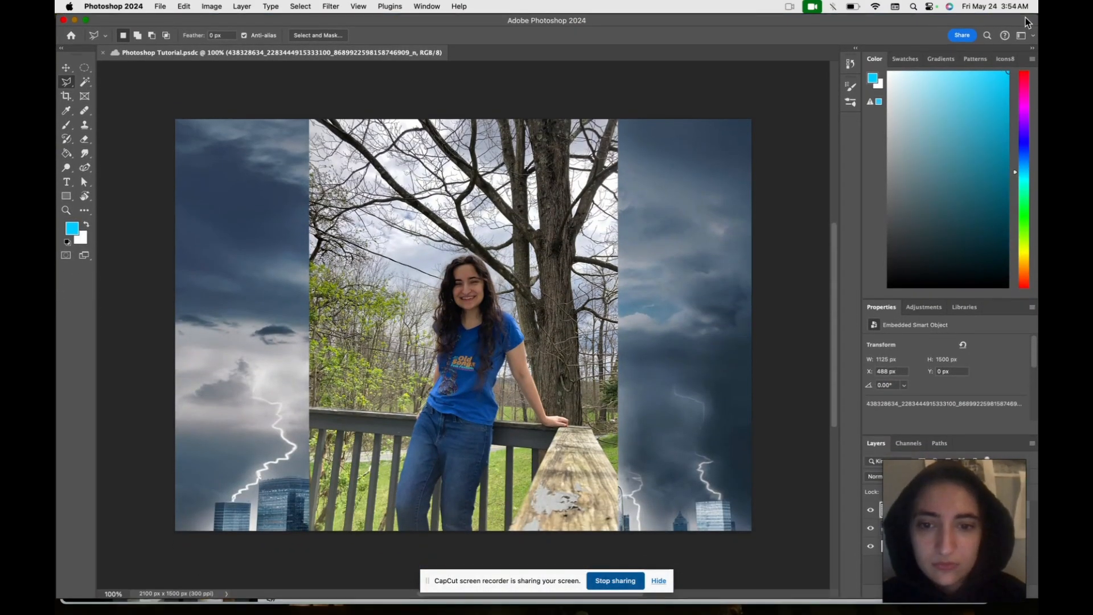
left_click(67, 84)
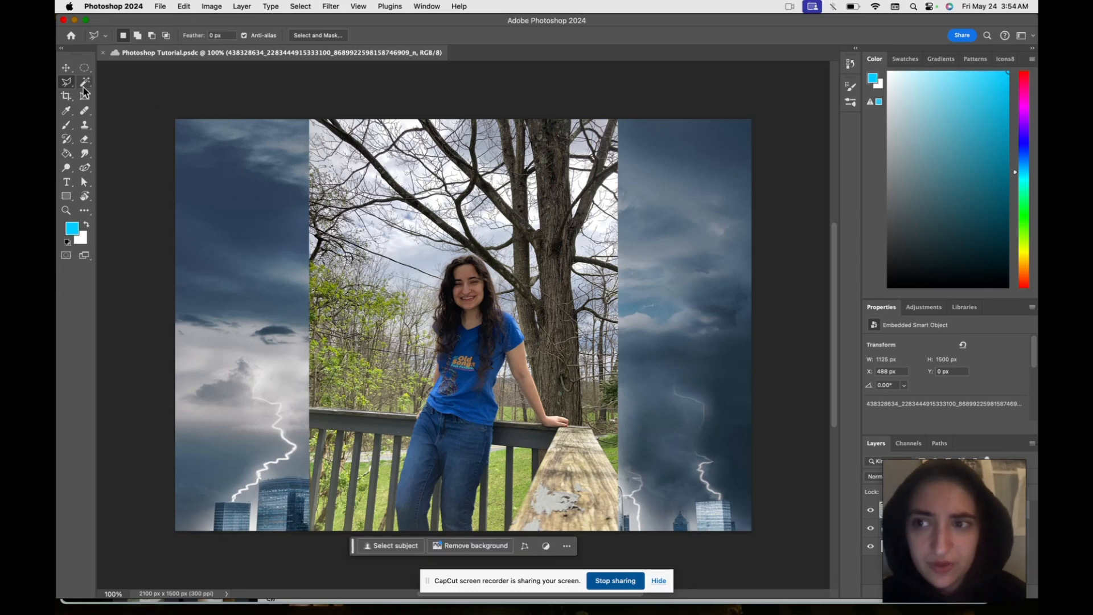
left_click(84, 83)
left_click(68, 86)
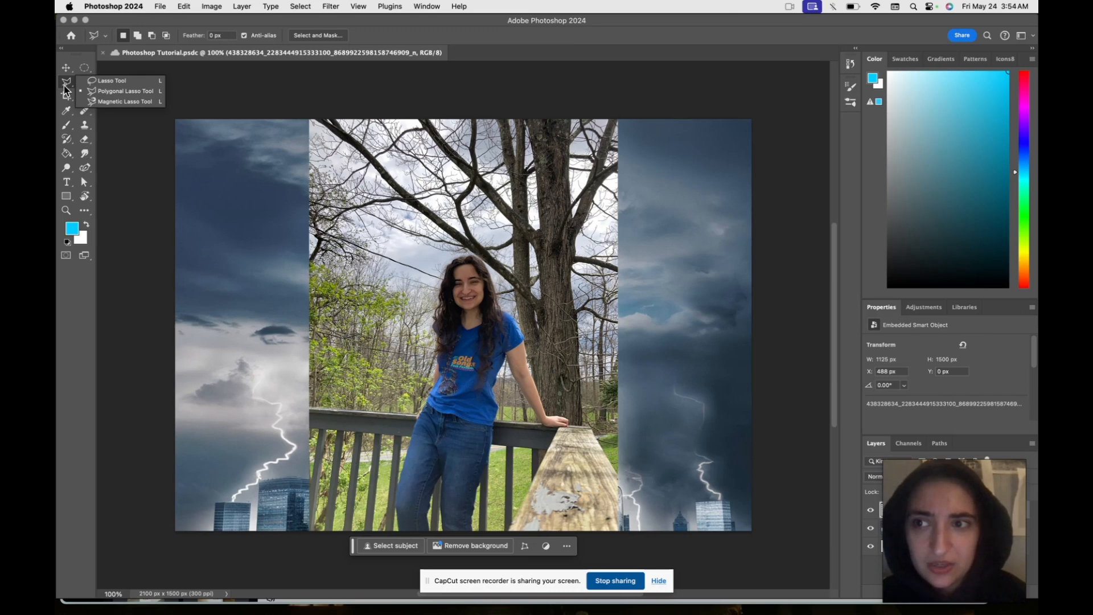
left_click(66, 89)
Select the woman's face, hair and blue shirt with the Quick Selection tool
left_click(84, 84)
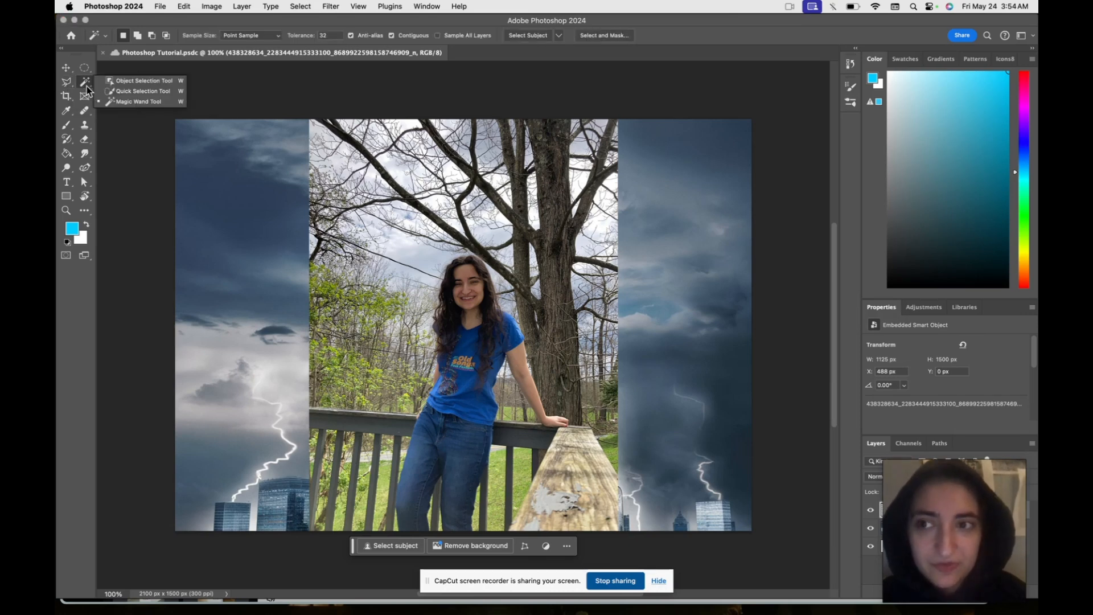
left_click(122, 91)
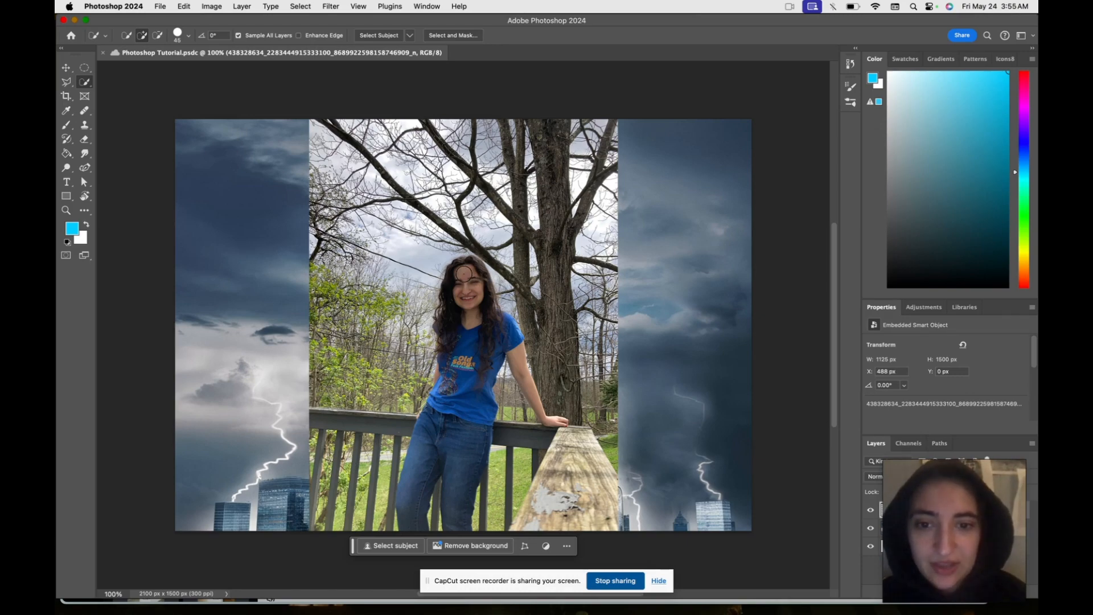
left_click_drag(459, 281, 453, 308)
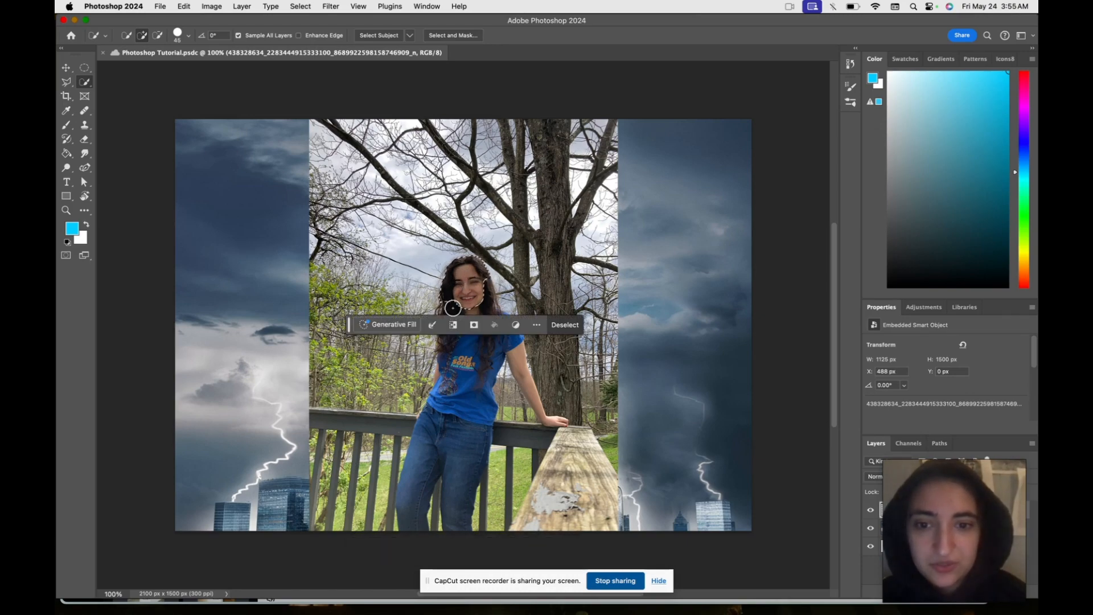
scroll(453, 308, "up", 1)
scroll(453, 308, "up", 3)
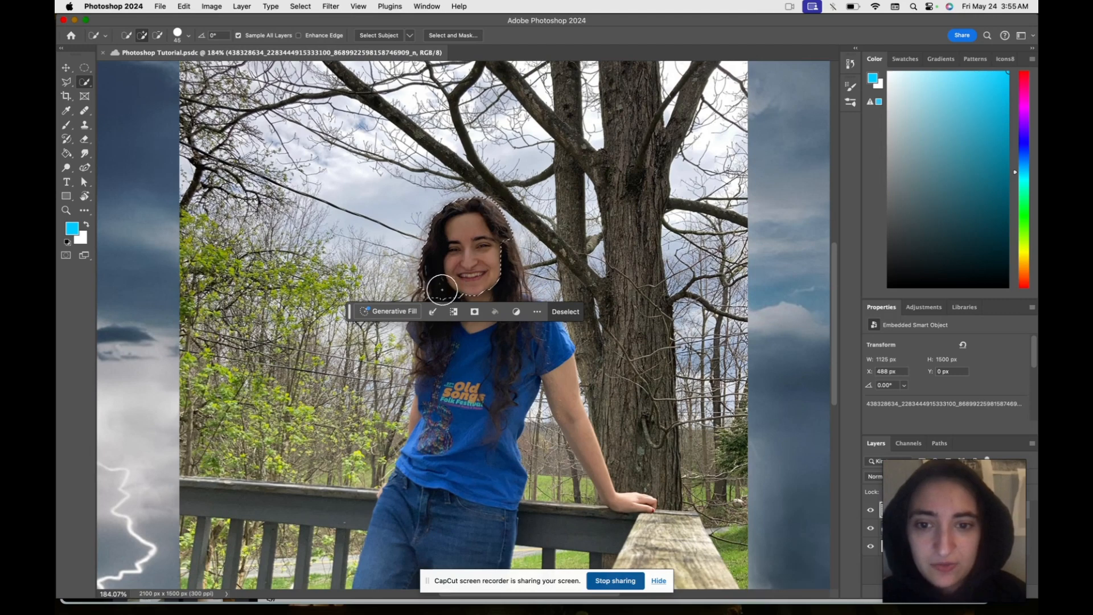
mouse_move(444, 333)
left_mouse_down()
mouse_move(438, 356)
mouse_move(439, 320)
mouse_move(455, 338)
left_mouse_up()
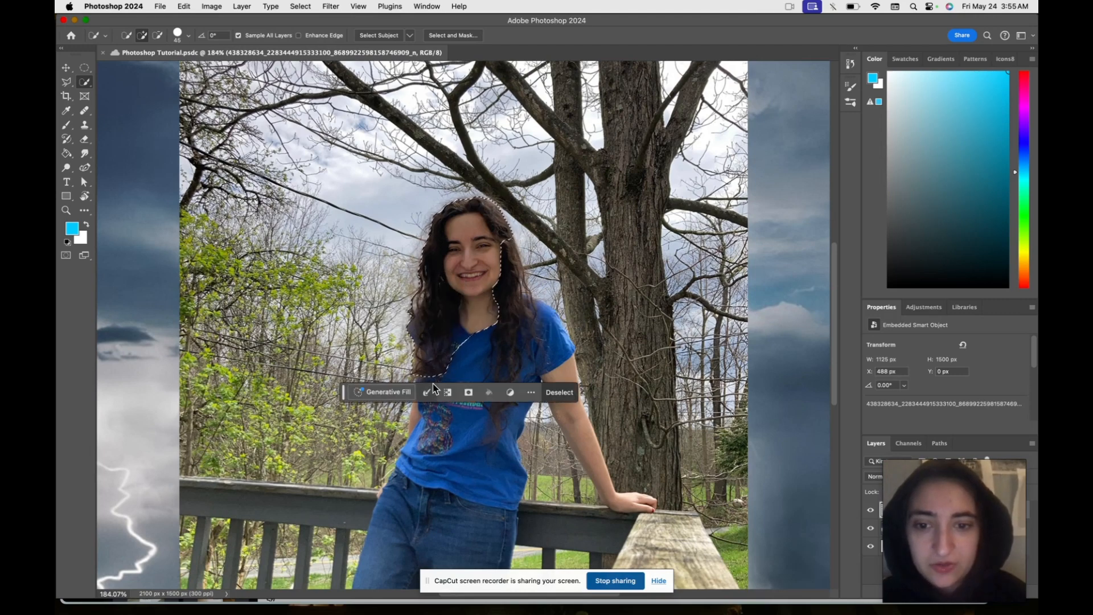
left_click_drag(497, 282, 497, 256)
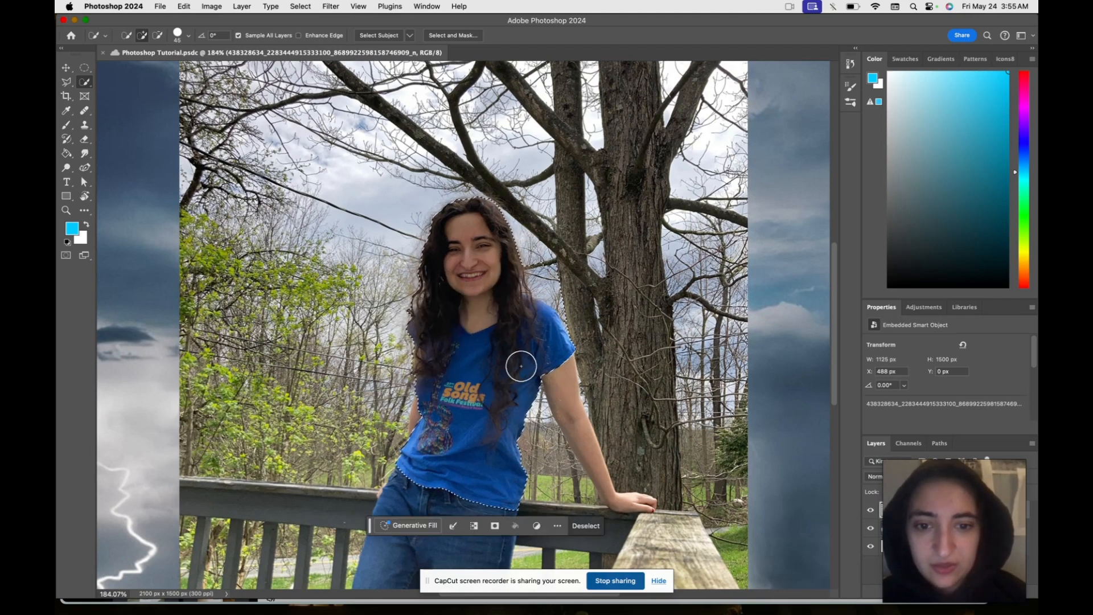
key("alt")
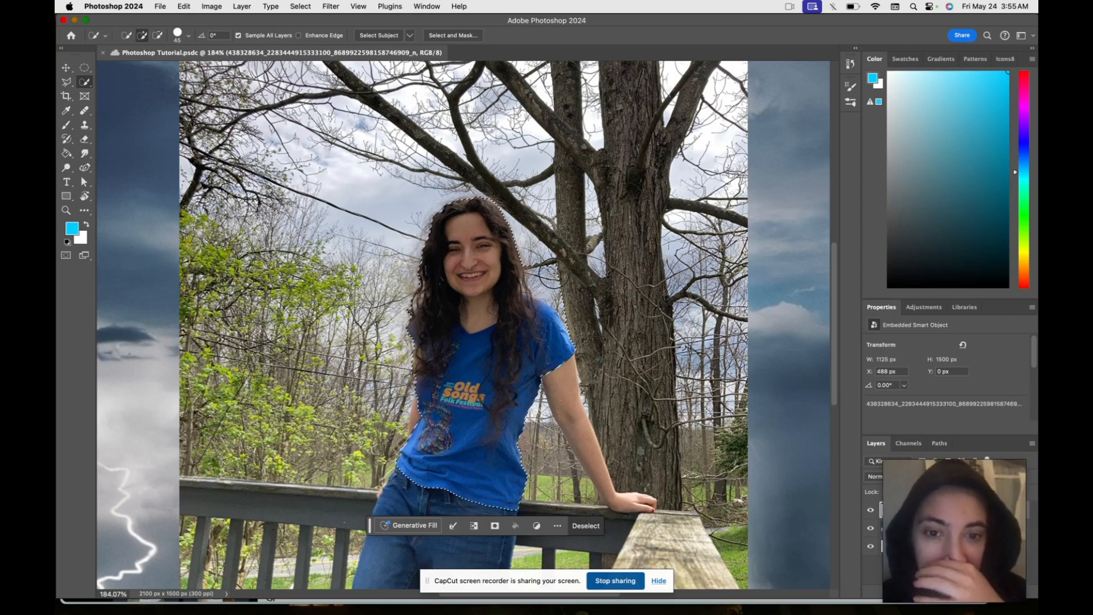
key("alt")
key("alt")
key("alt")
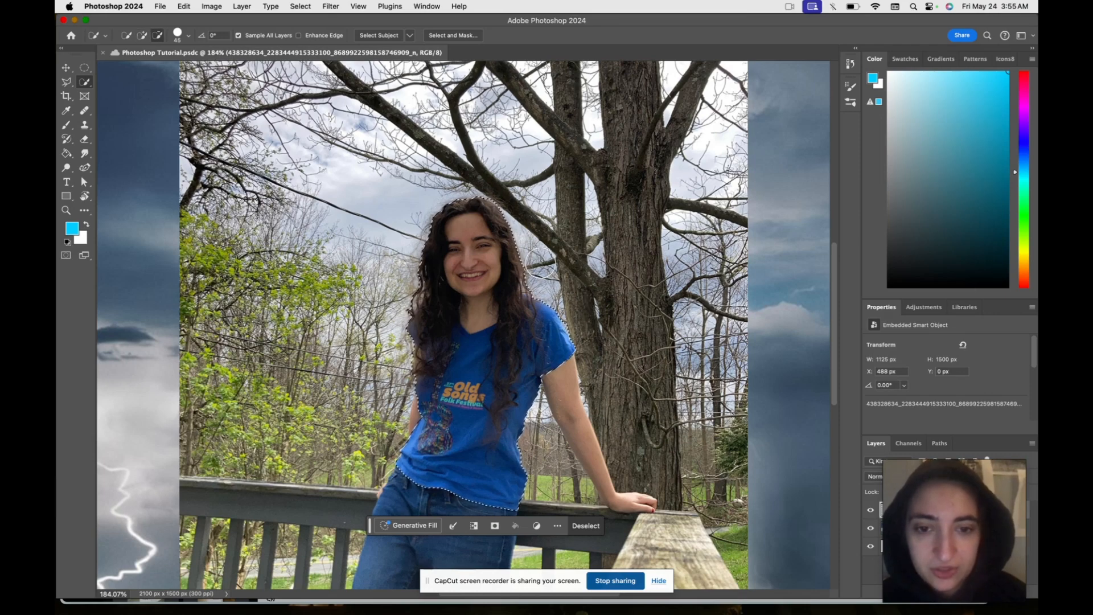
key("alt")
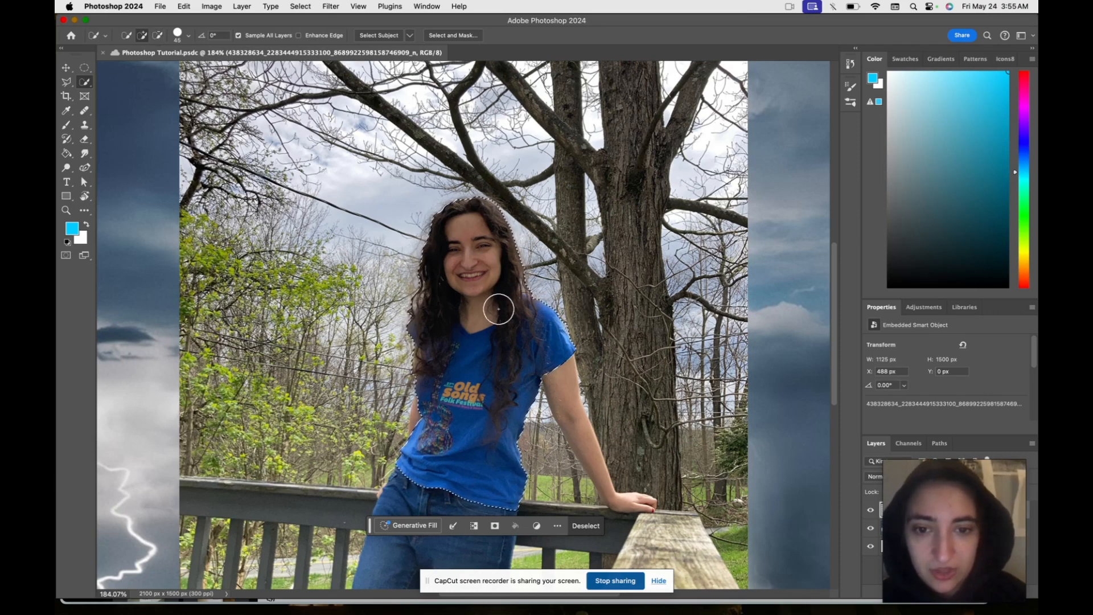
key("alt")
key("alt")
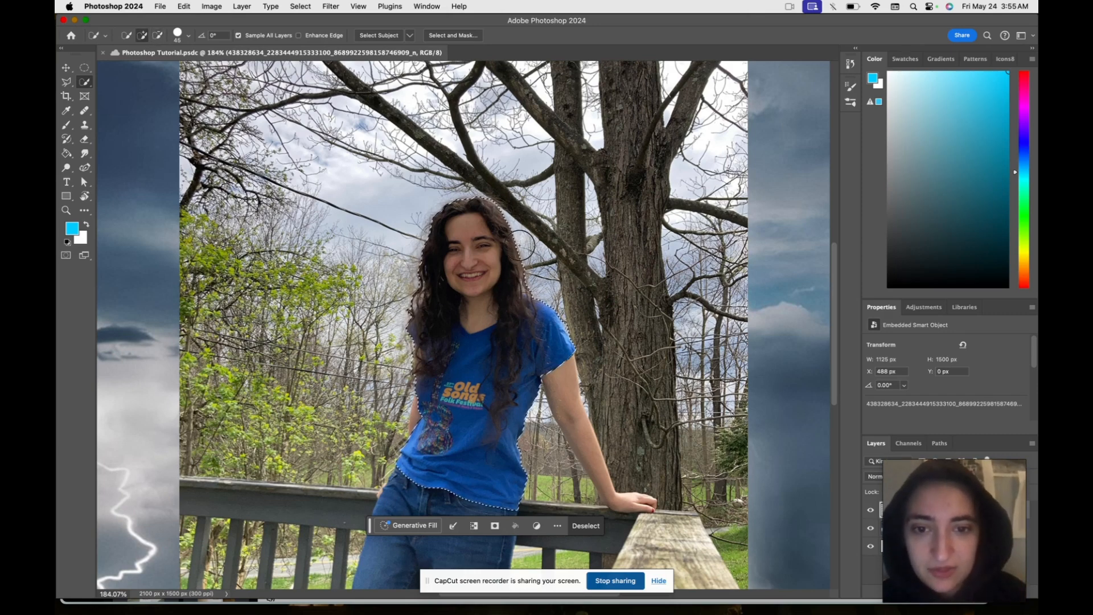
key("alt")
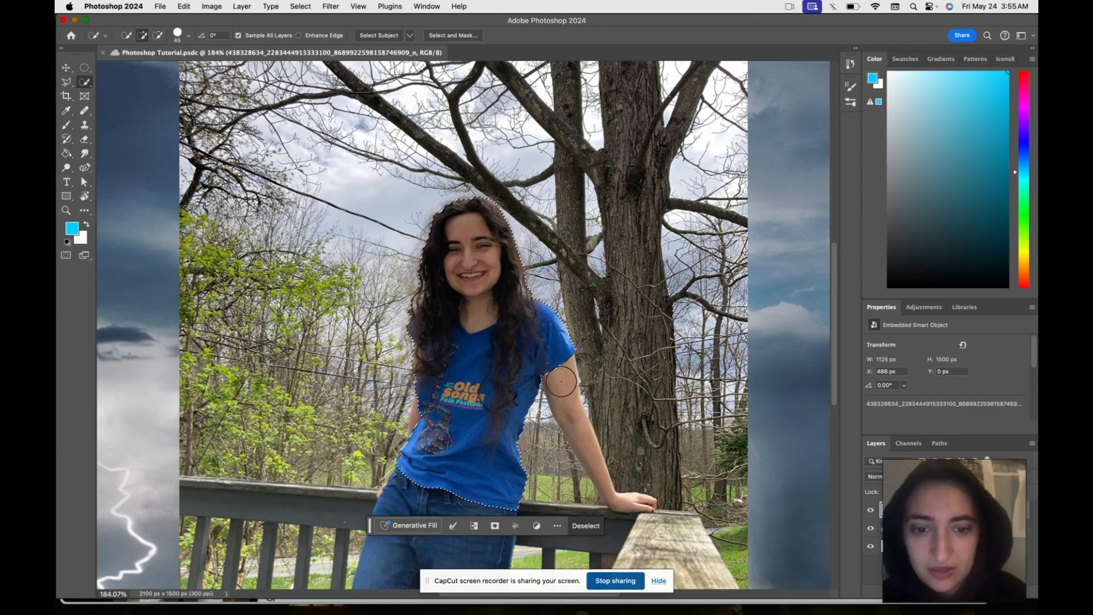
Add the woman's arm to the quick selection, subtract the background beside it with a smaller brush, and deselect
left_click_drag(555, 478, 544, 425)
key("bracketleft")
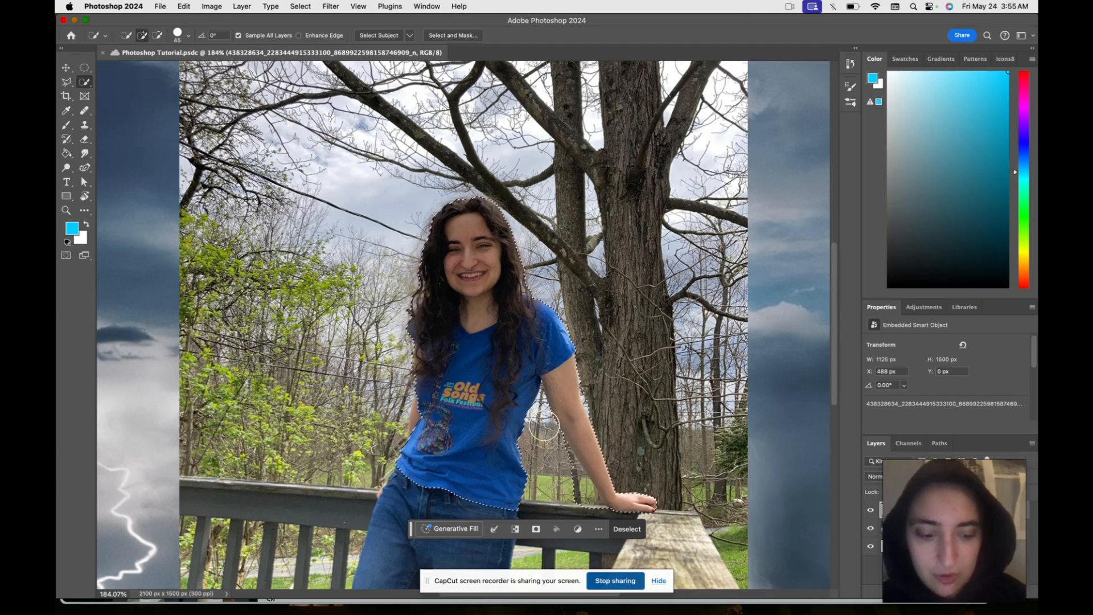
left_click(581, 493, "alt")
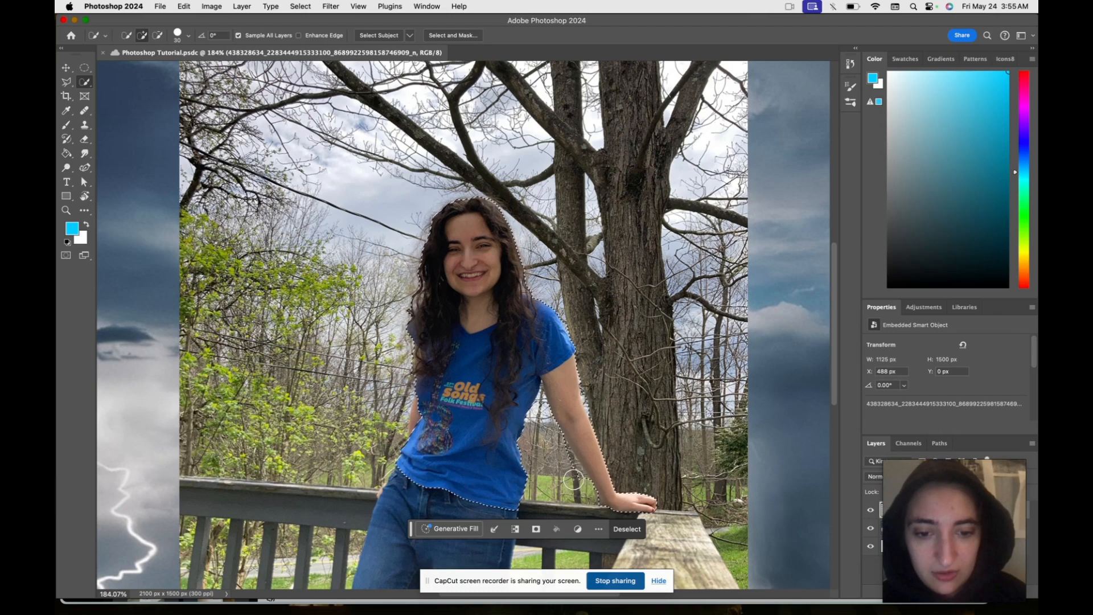
left_click(574, 476, "alt")
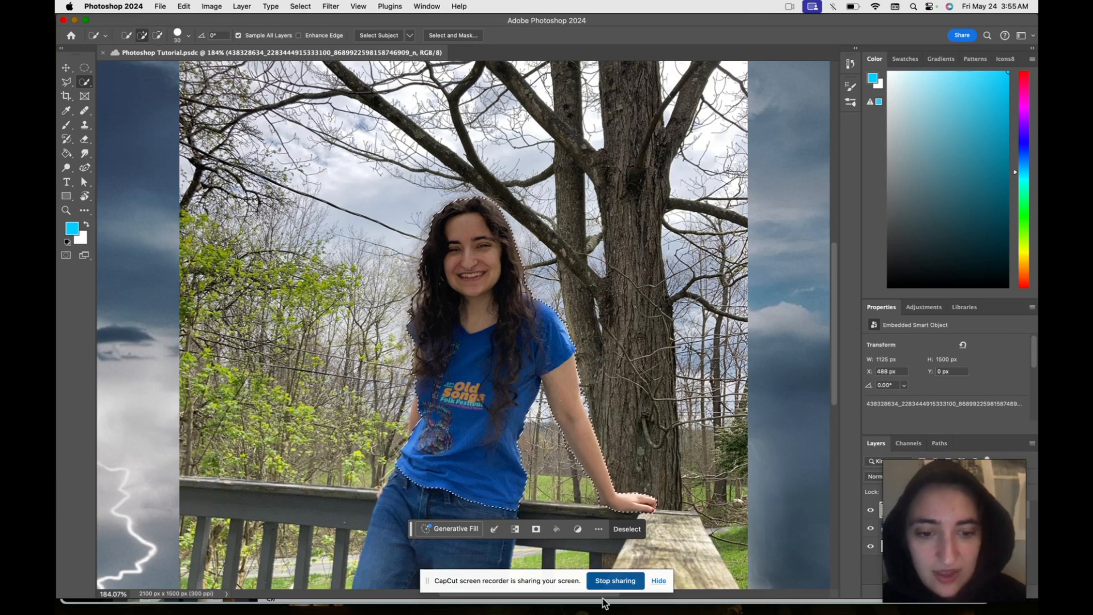
key("super+d")
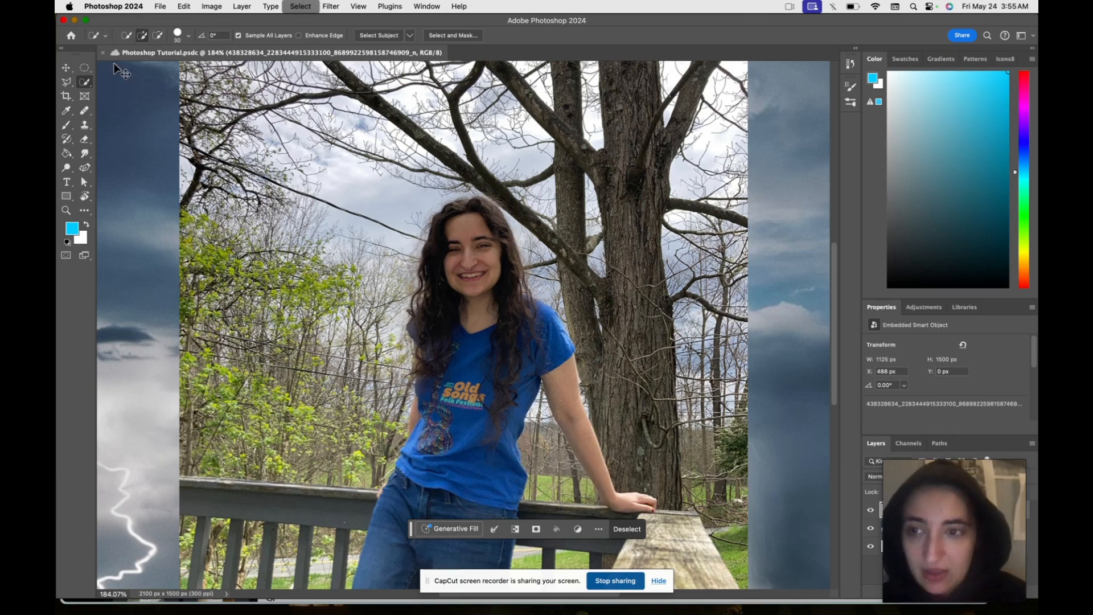
Try selecting areas of the woman's blue shirt and her arm by color with the Magic Wand tool
left_click_drag(87, 86, 108, 102)
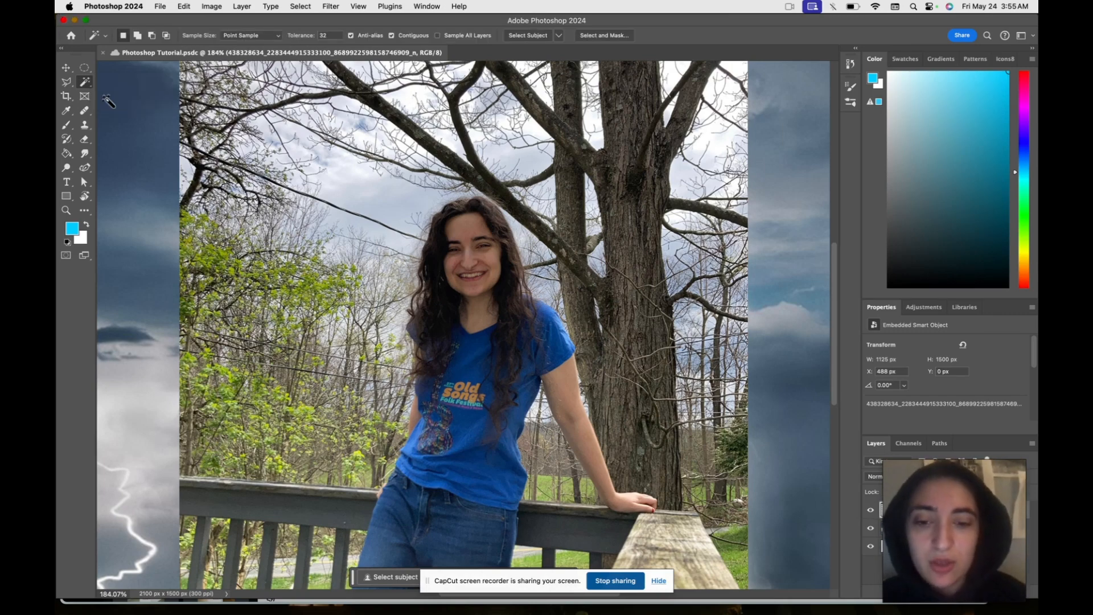
left_click(462, 361)
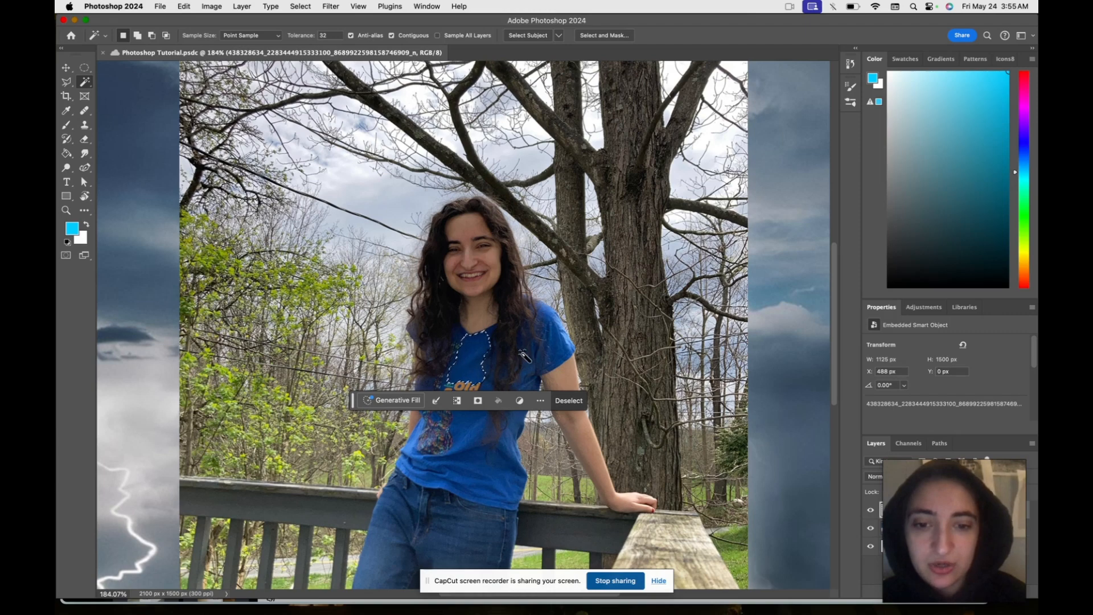
key("super+d")
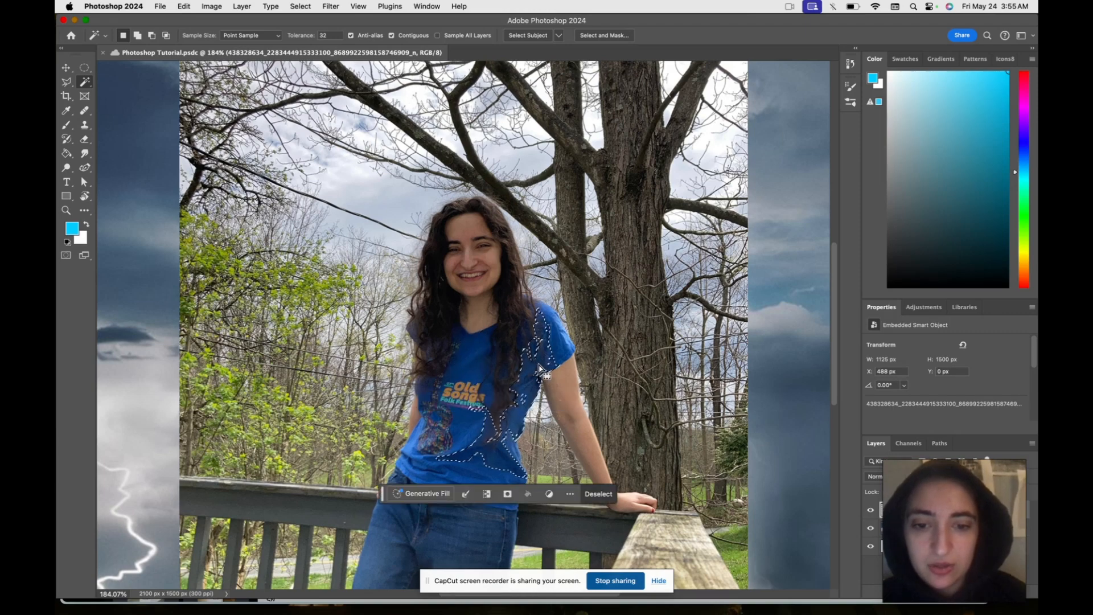
left_click(566, 392)
left_click(570, 433)
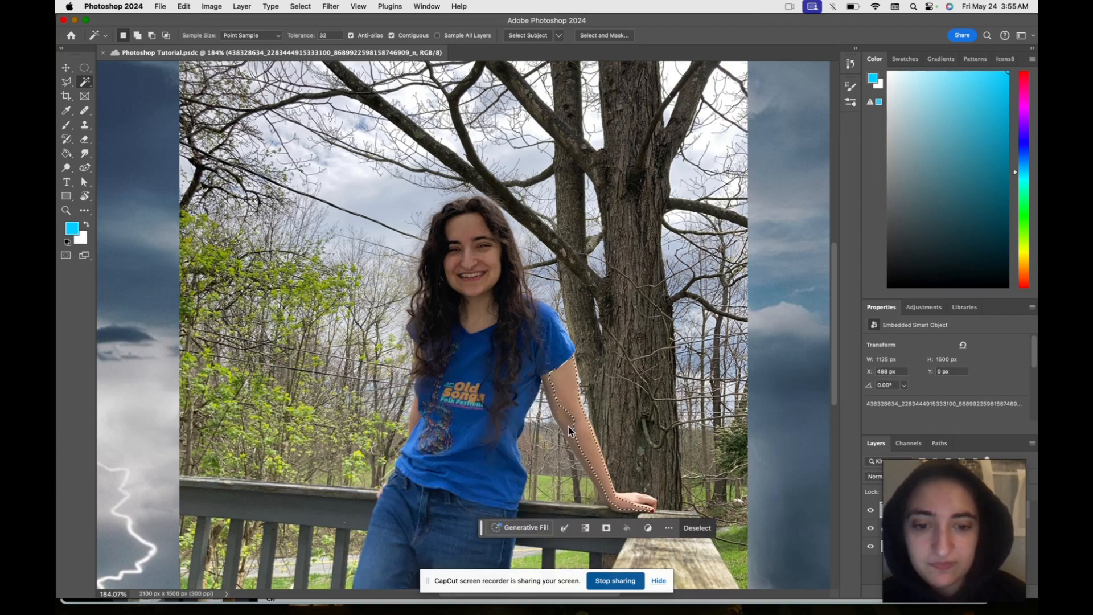
left_click(578, 436)
left_click(592, 436, "shift")
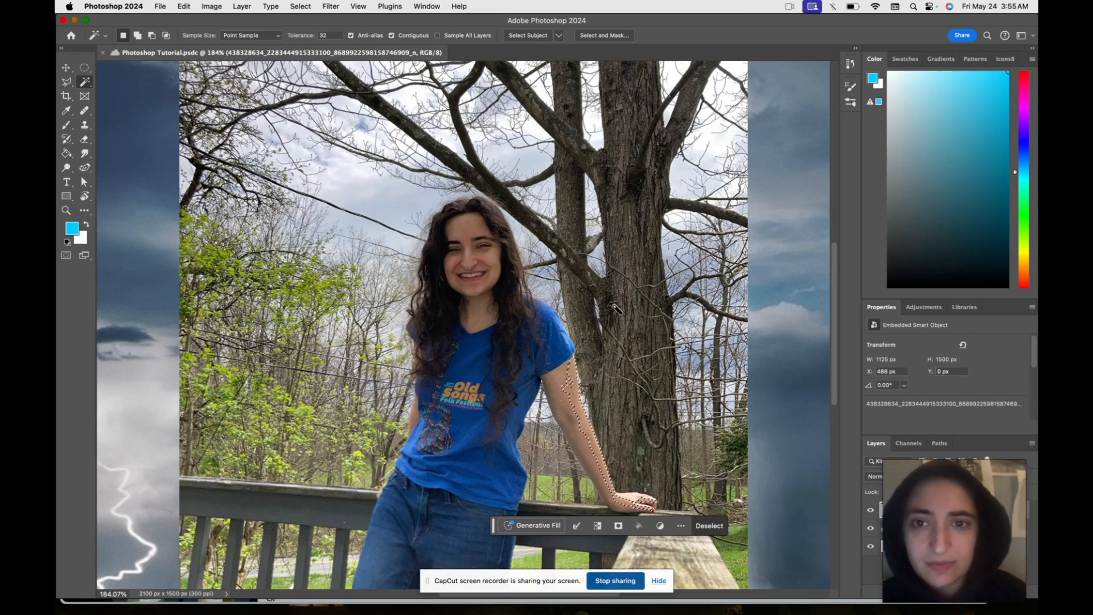
Try Magic Wand selections on the sky, the tree and the woman's jeans, and clear the selection
left_click(375, 198)
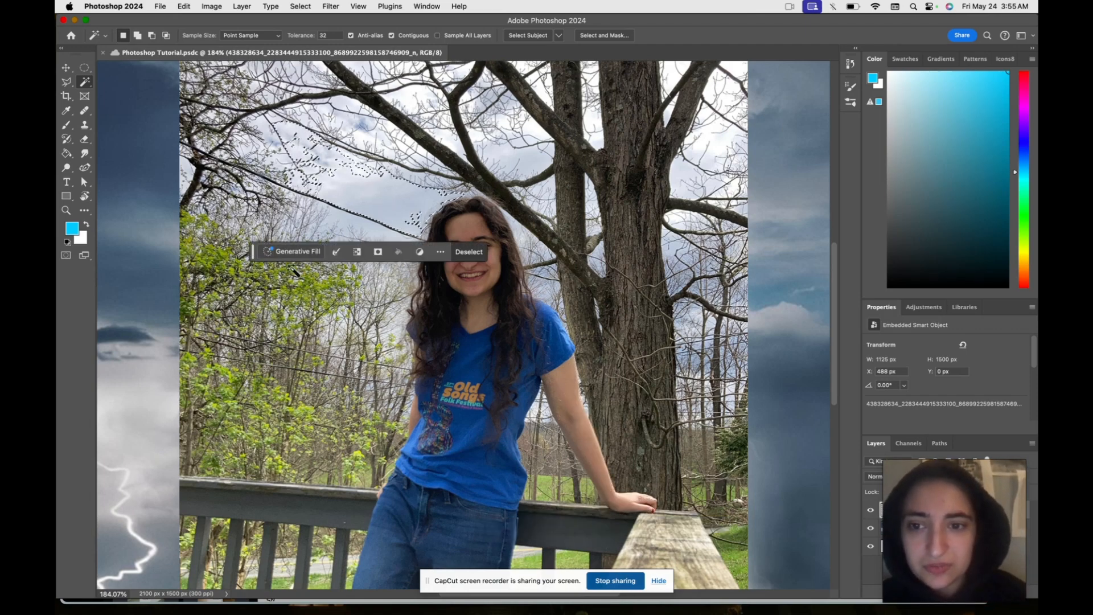
left_click(561, 145)
left_click(618, 250)
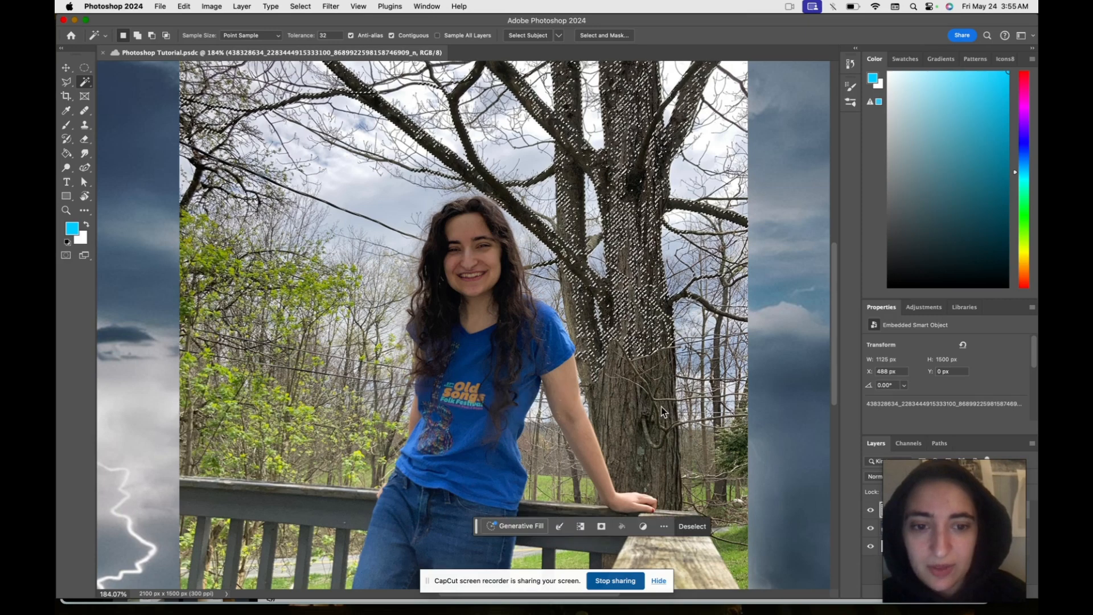
left_click(592, 162)
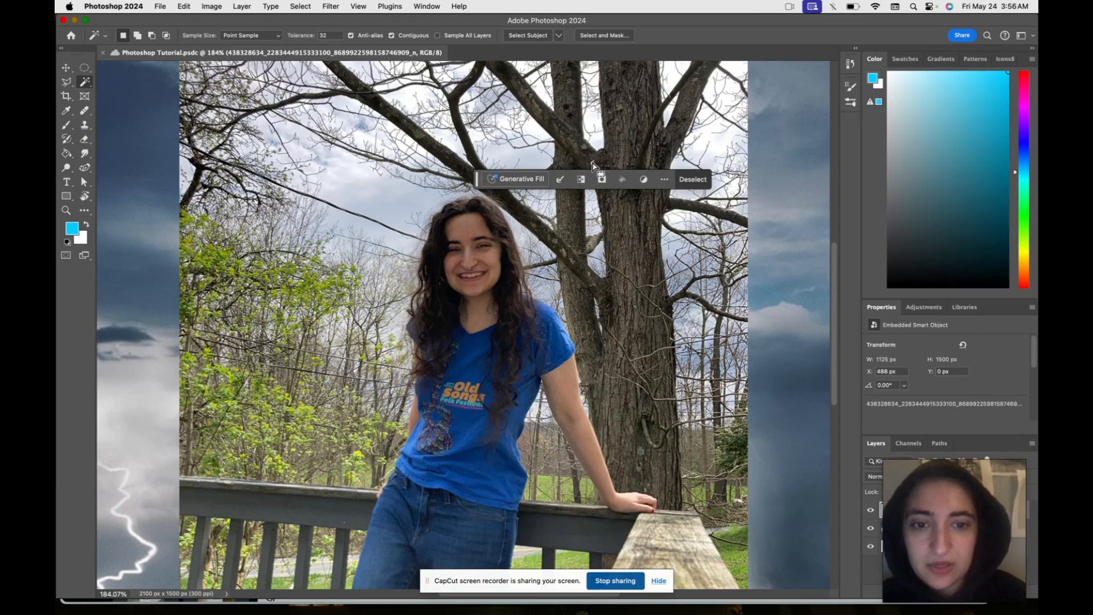
left_click(372, 518)
left_click(481, 543)
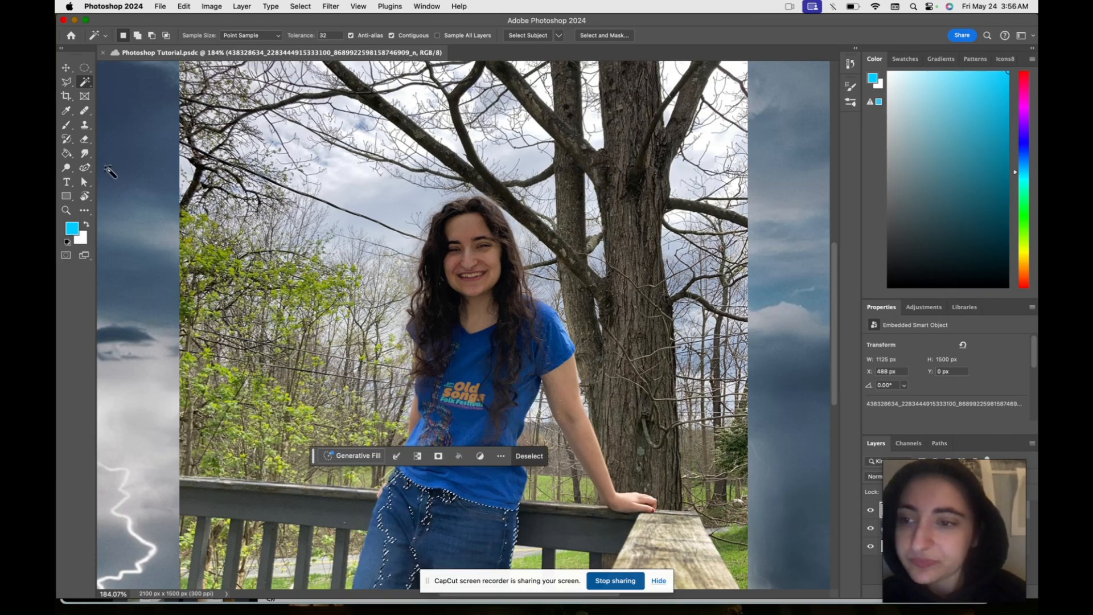
key("super+d")
Try cropping the canvas to about 1204 × 1500 px with the Crop tool, trimming its sides, and revert the crop
right_click(84, 82)
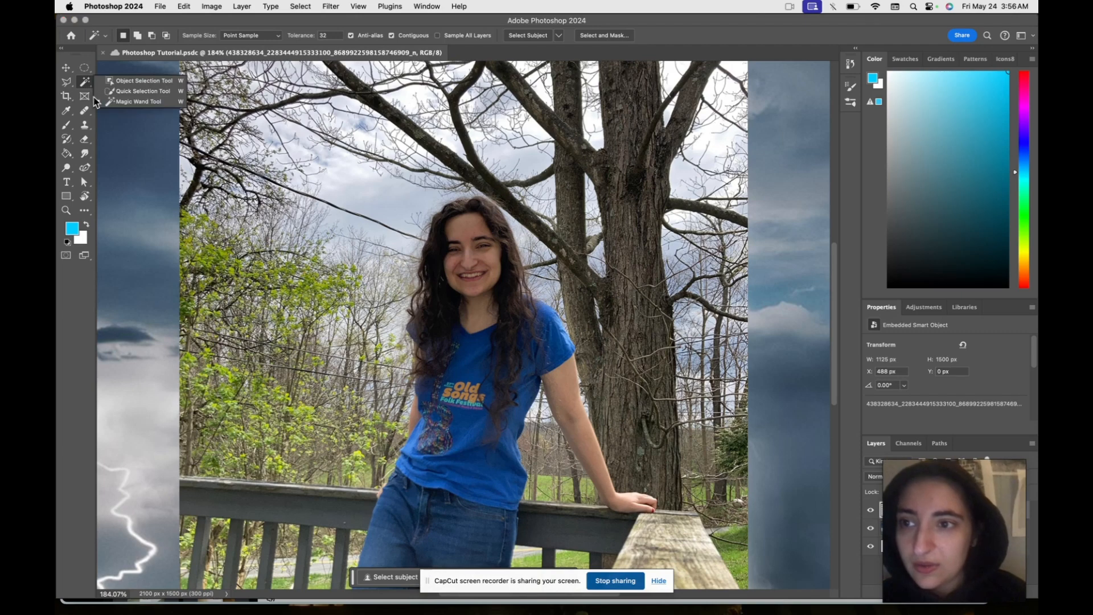
left_click(68, 97)
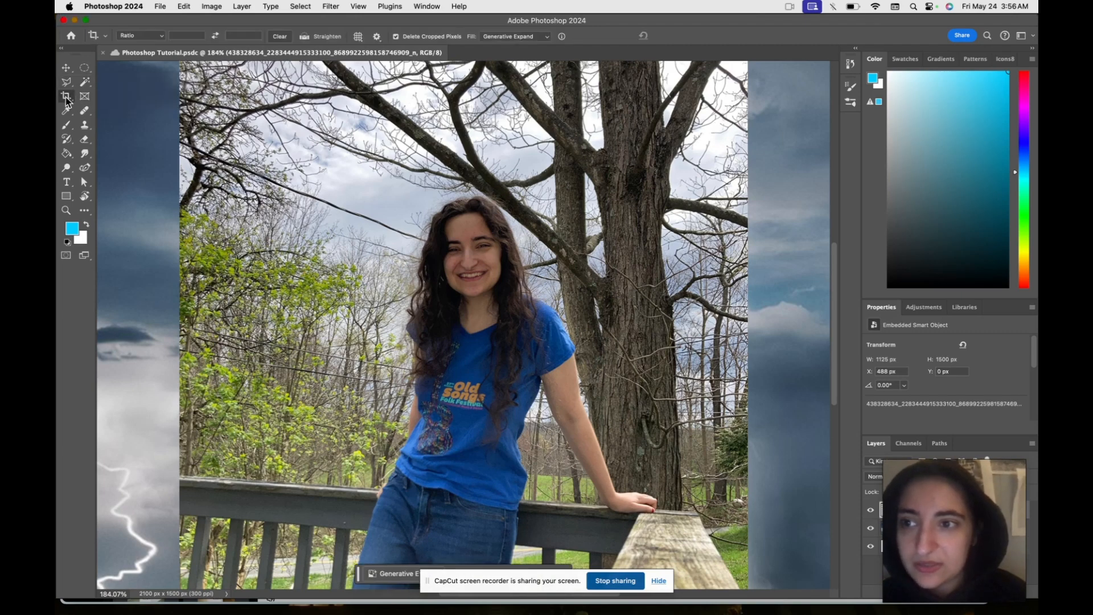
right_click(66, 98)
left_click(81, 98)
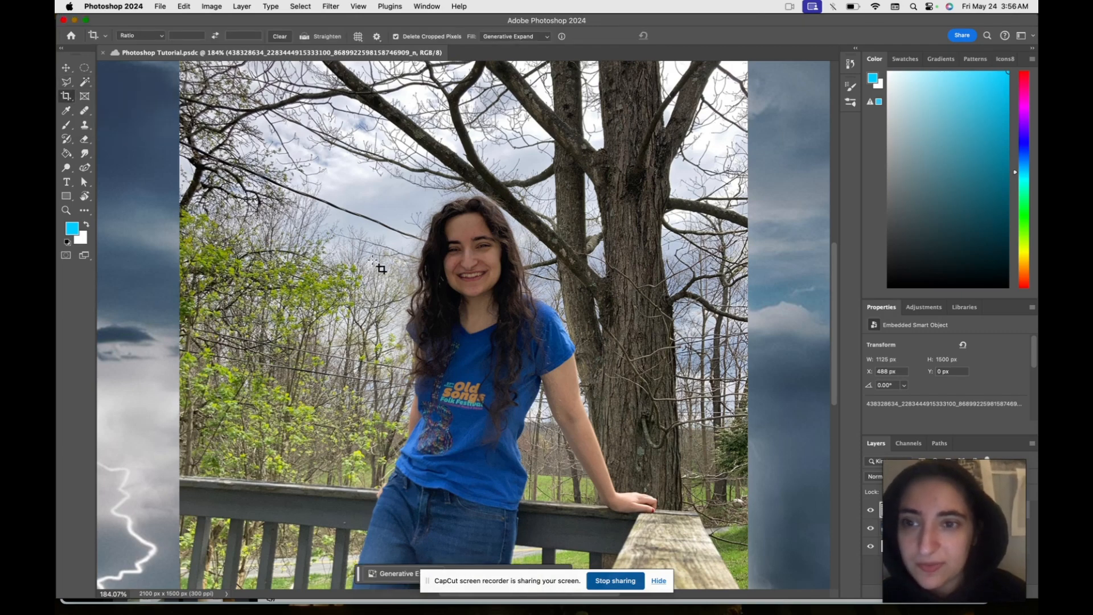
key("super+0")
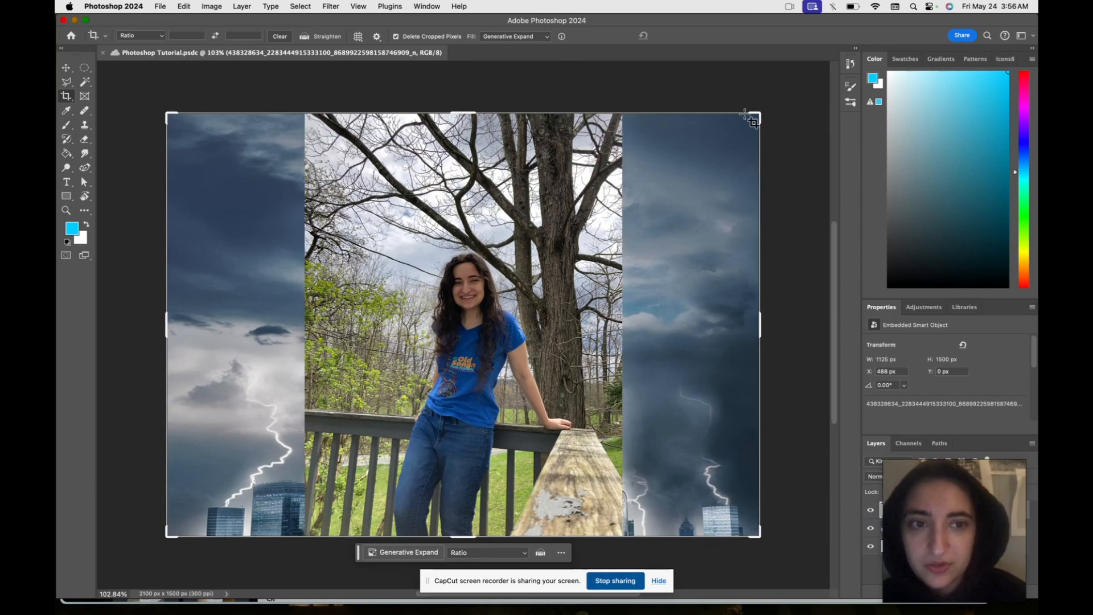
left_click_drag(758, 116, 675, 116)
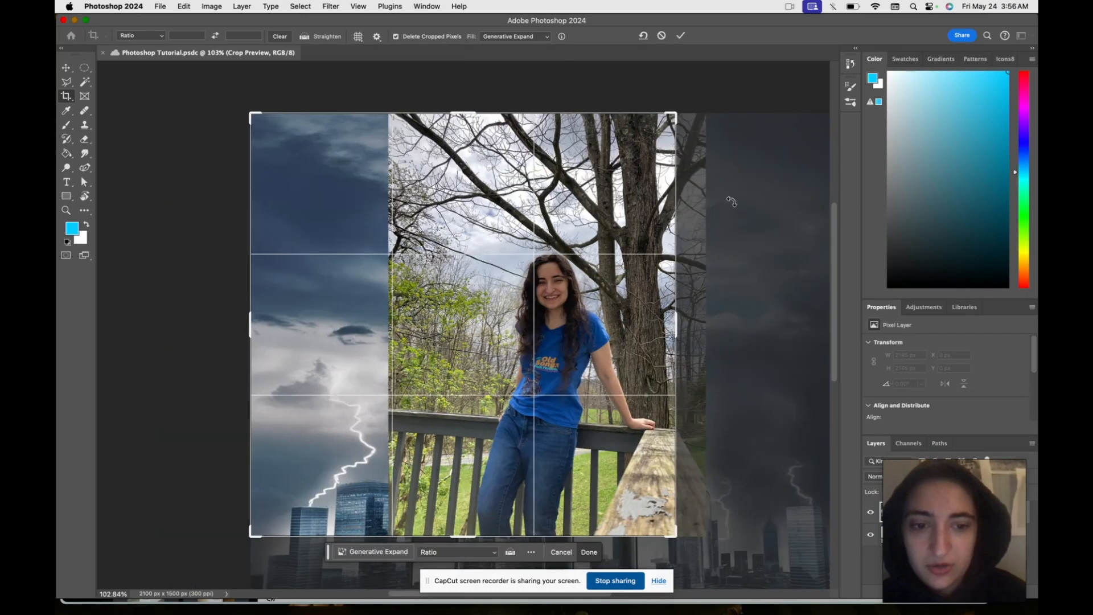
left_click_drag(257, 330, 351, 332)
left_click_drag(573, 327, 633, 335)
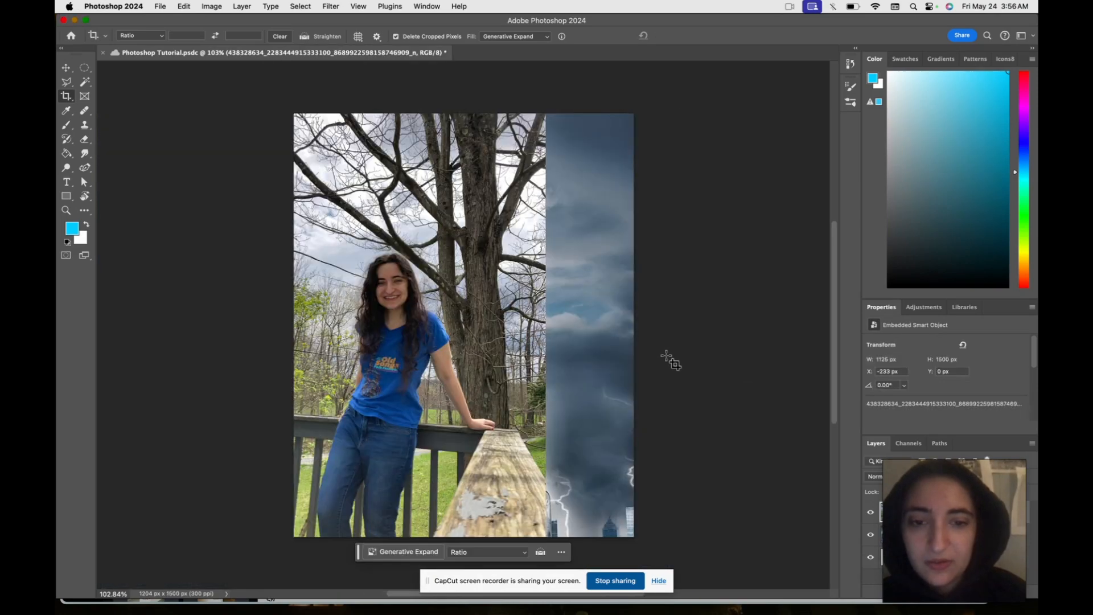
scroll(645, 332, "right", 4)
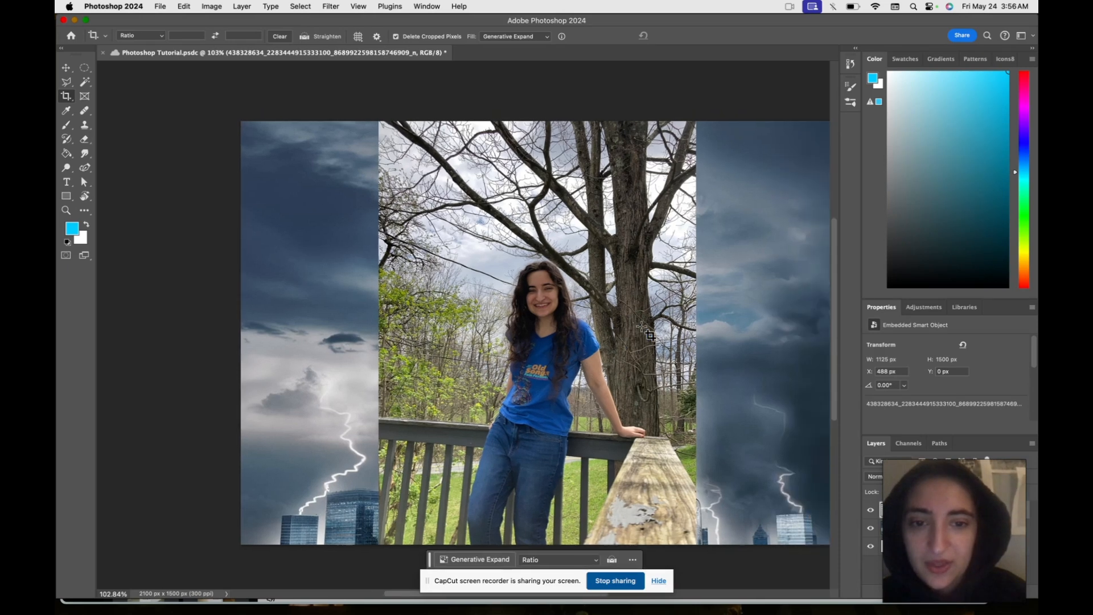
Try the Perspective Crop tool on the portrait and dismiss the alert
right_click(66, 96)
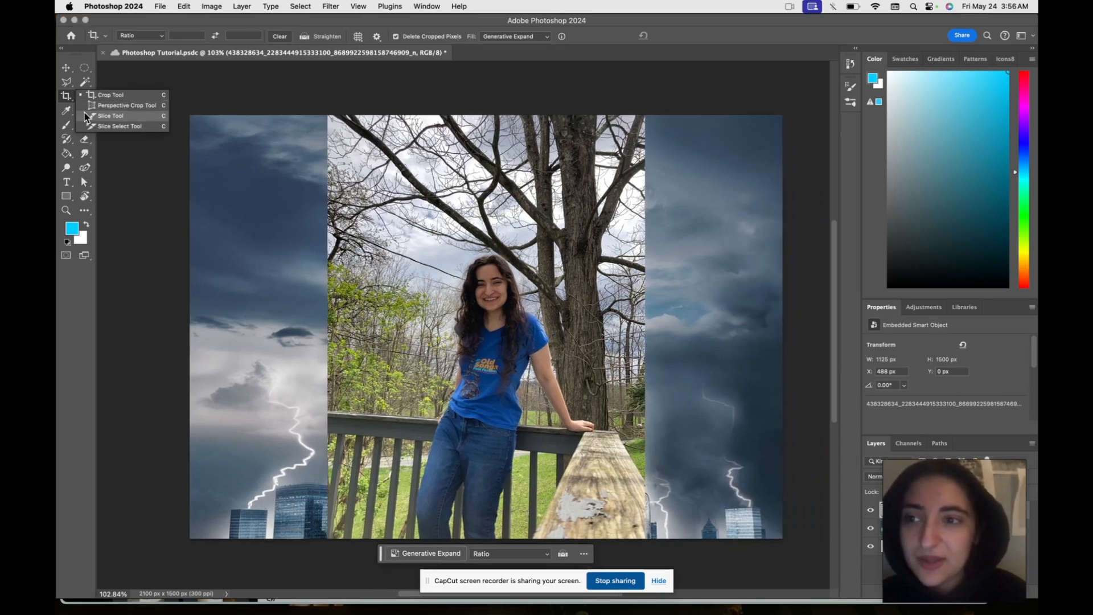
left_click(97, 109)
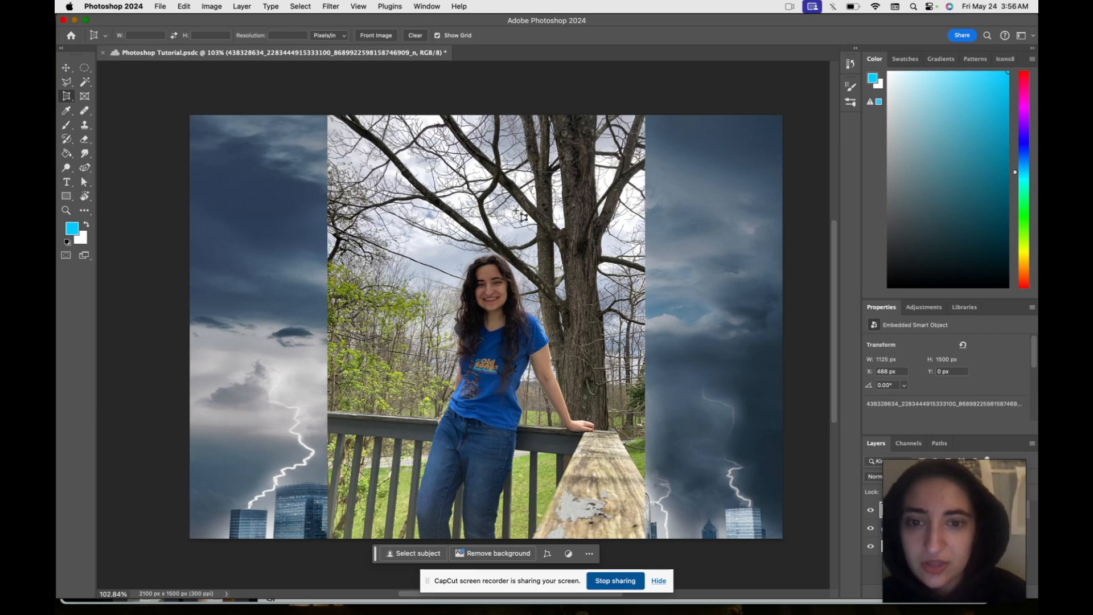
left_click(561, 232)
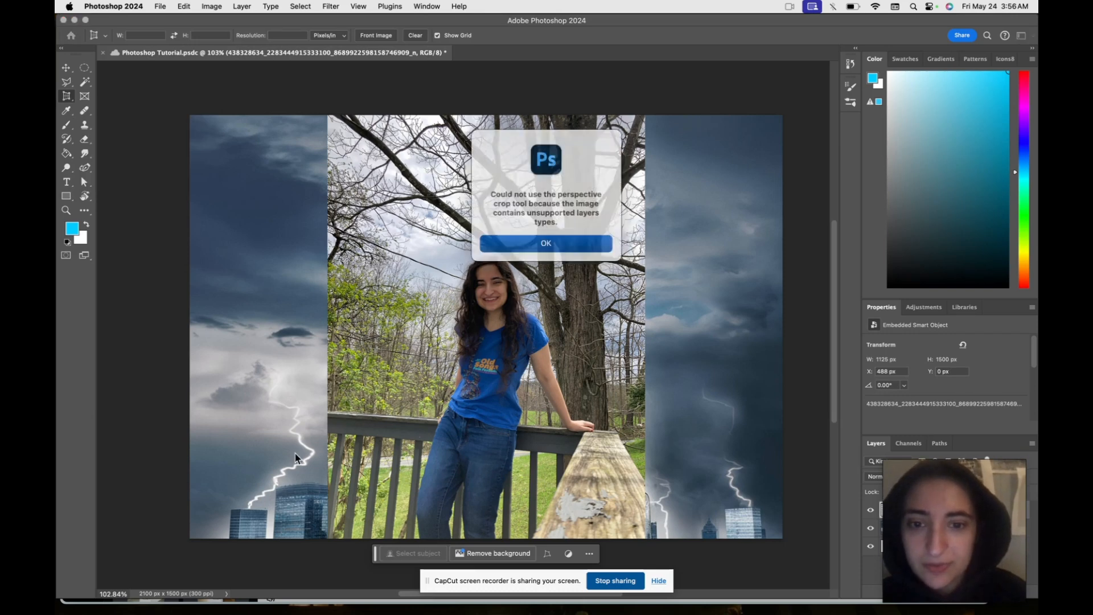
left_click(546, 239)
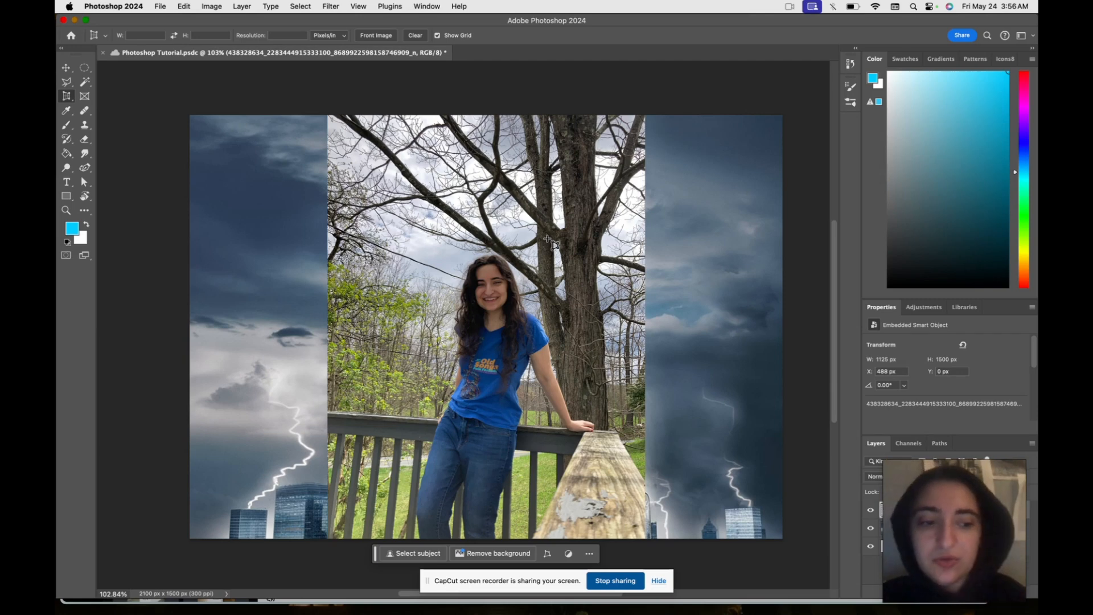
left_click(74, 95)
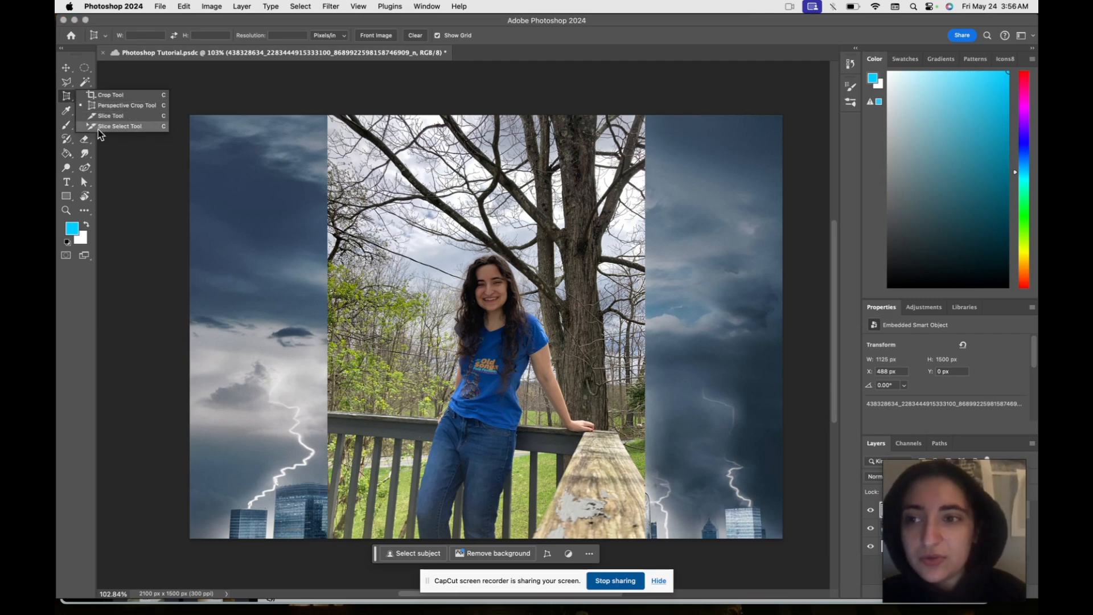
left_click(63, 92)
Draw a rectangular frame about 137 × 159 px over the shirt logo, nudge it slightly, and remove it
left_click(84, 97)
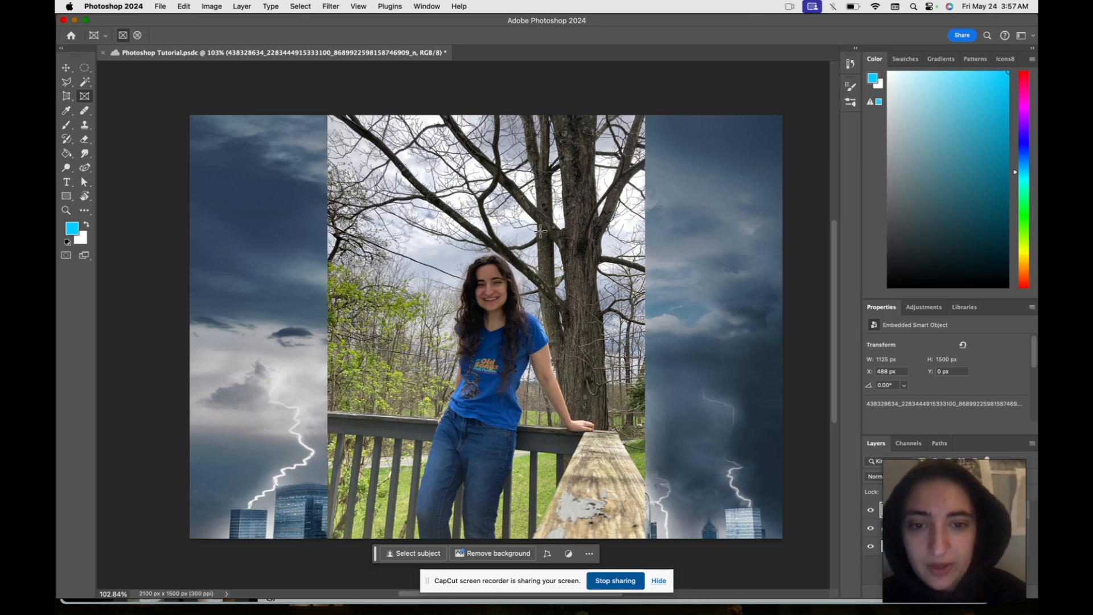
left_click_drag(465, 339, 503, 384)
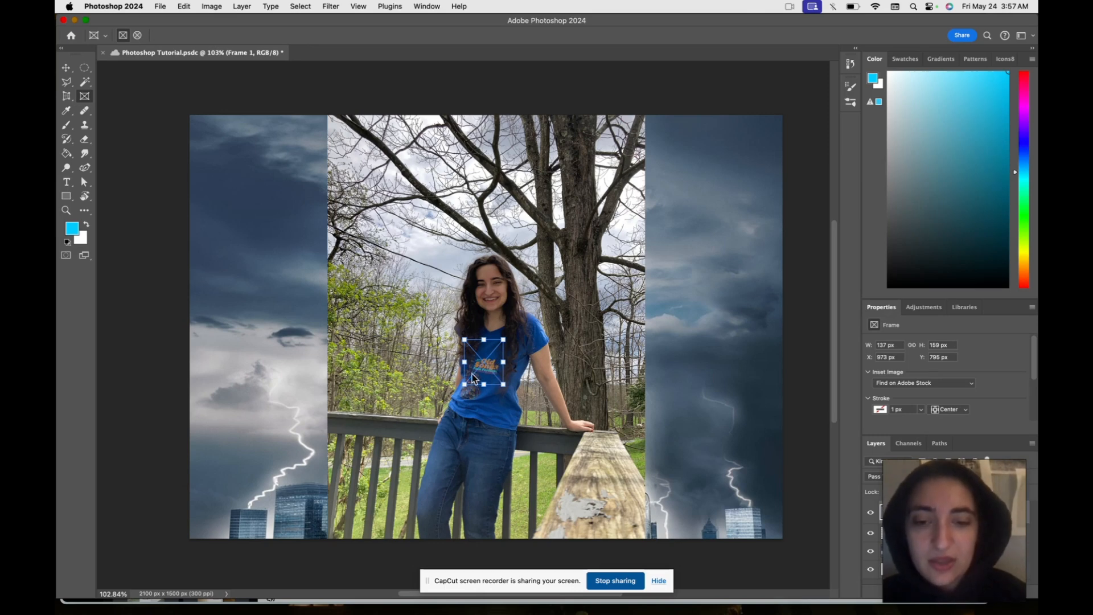
left_click_drag(483, 358, 485, 362)
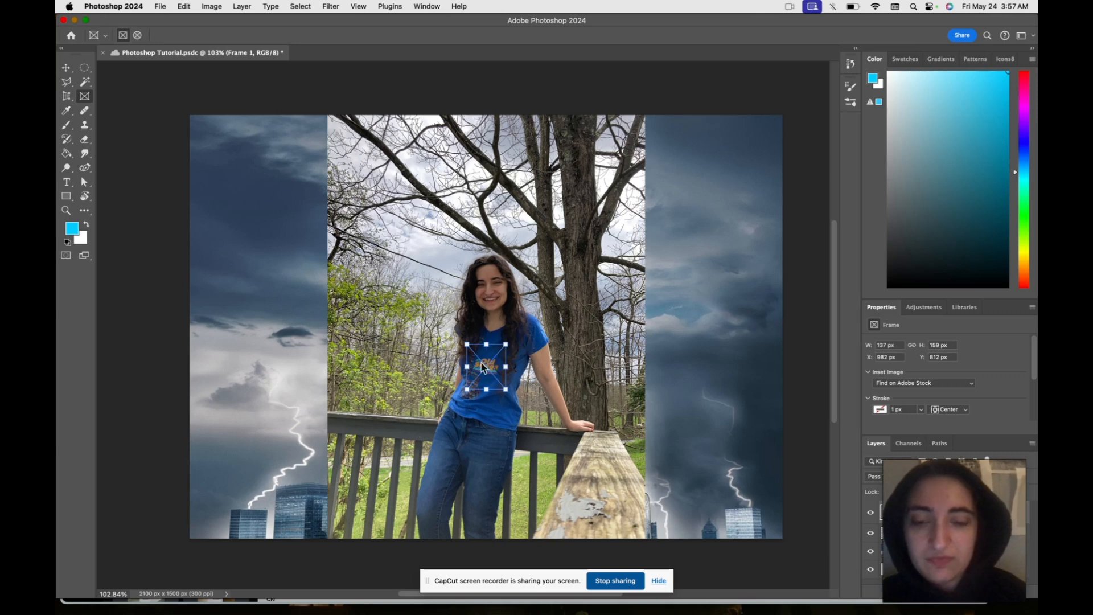
left_click(489, 350)
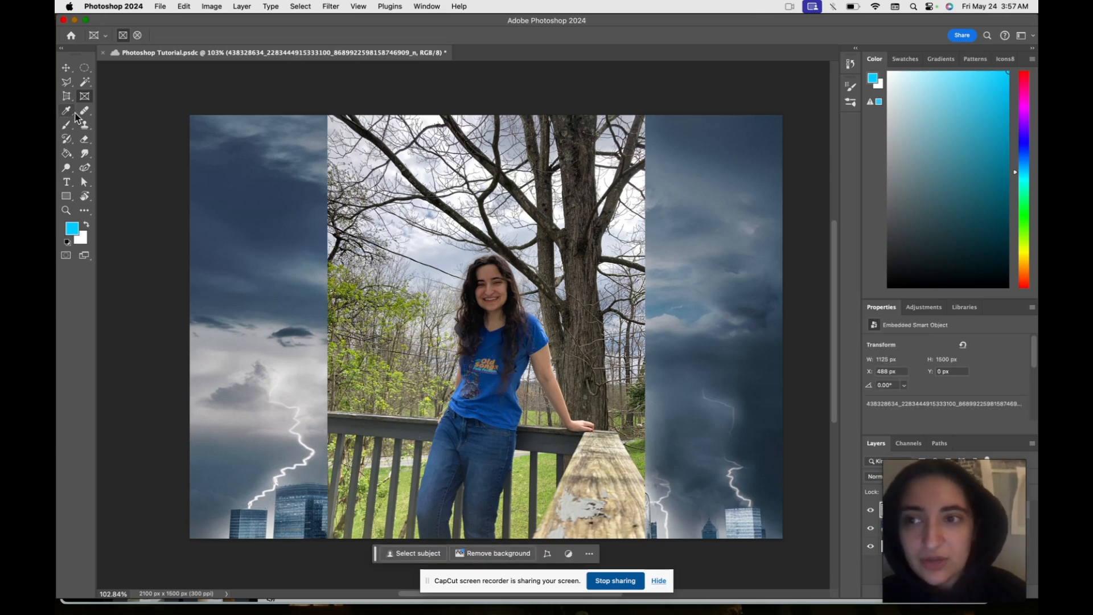
Draw an elliptical frame about 171 × 207 px beside the woman's head and undo it
left_click_drag(389, 268, 437, 327)
left_click_drag(430, 302, 437, 249)
key("super+z")
key("super+z")
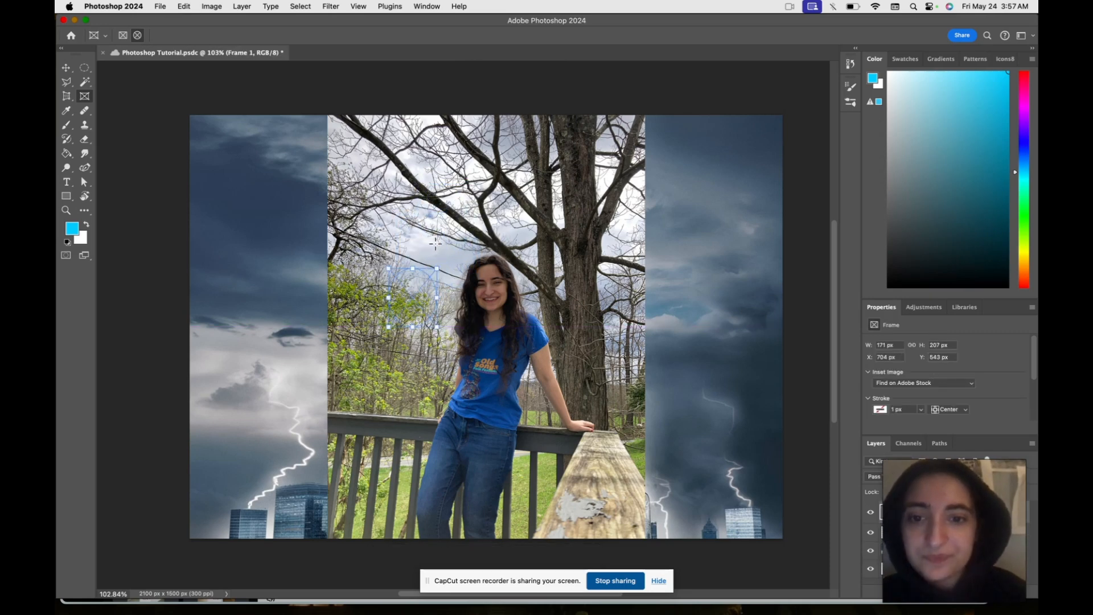
Sample foreground colors from the foliage and stormy sky with the Eyedropper, adjust the blue shade, and finish with the tree trunk's dark brown
left_click(67, 114)
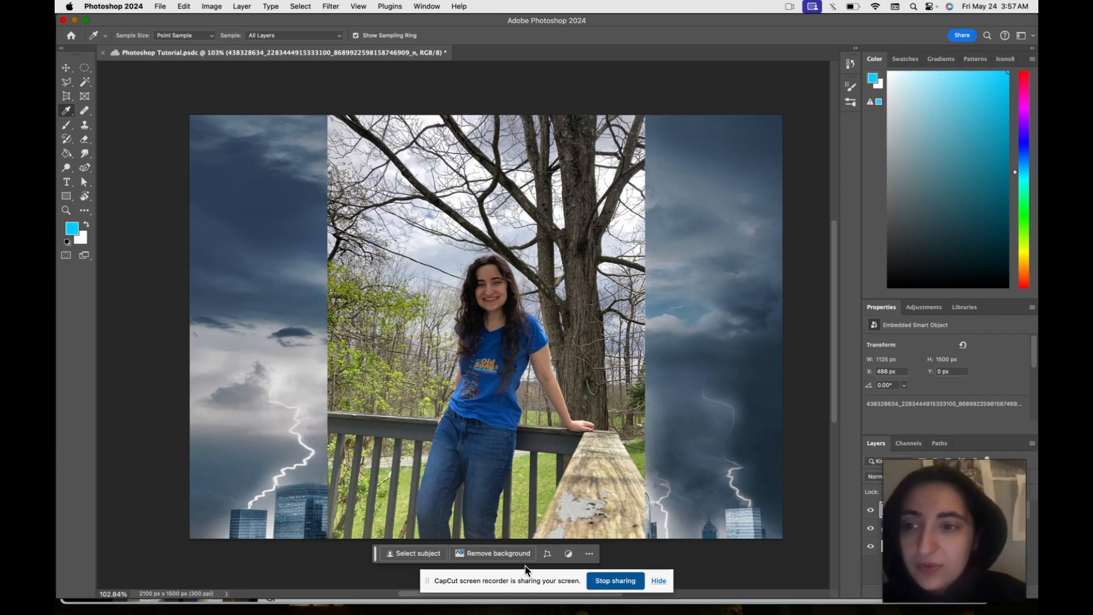
left_click(287, 215)
left_click(287, 215)
left_click_drag(287, 215, 413, 310)
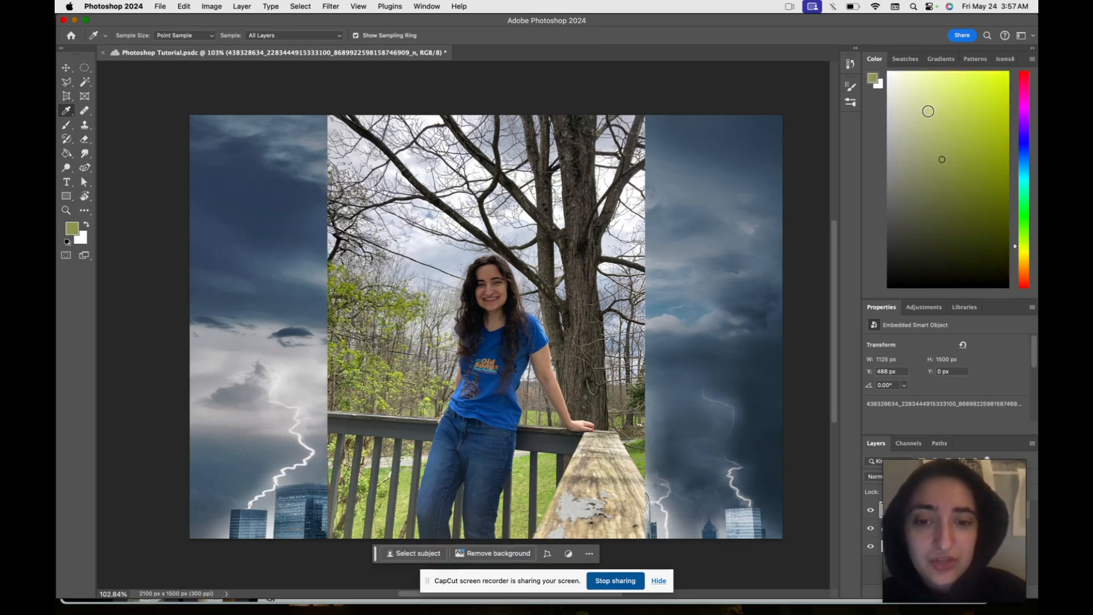
left_click(707, 357)
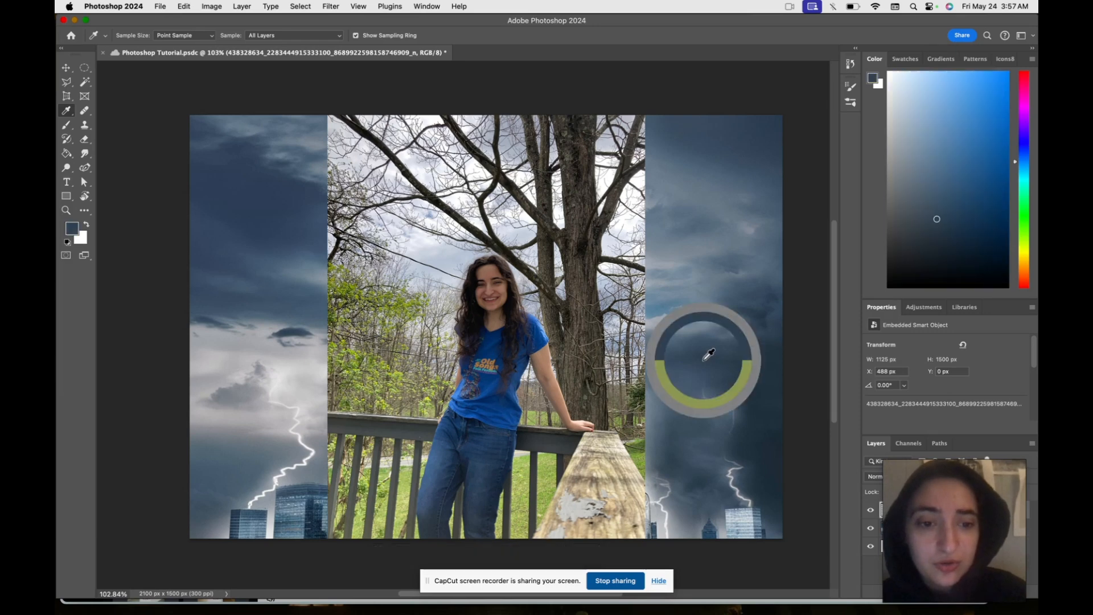
left_click_drag(937, 219, 940, 203)
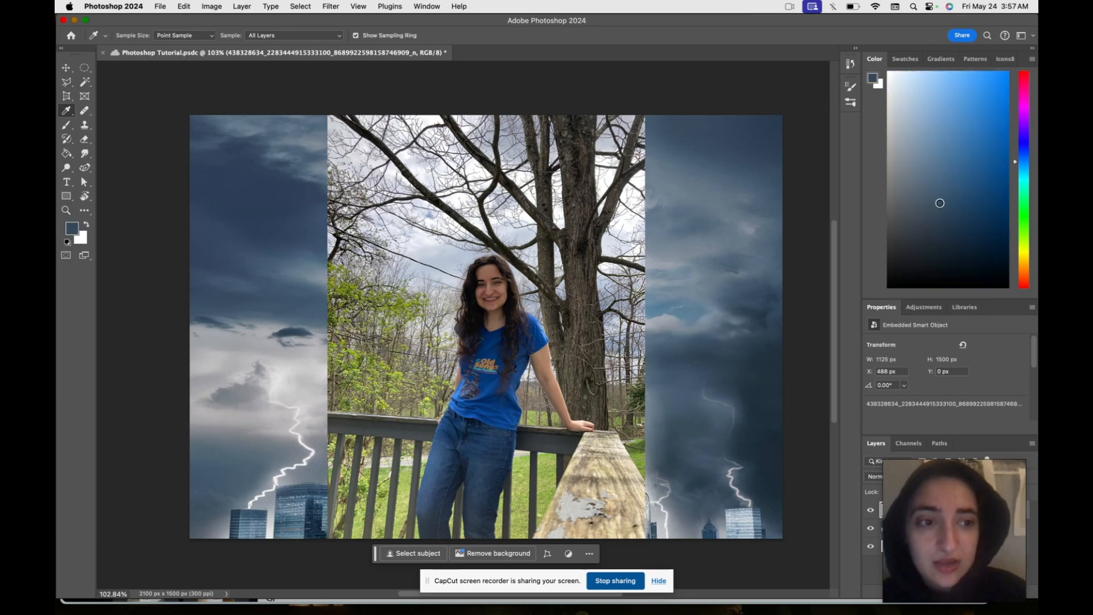
left_click(585, 327)
right_click(65, 116)
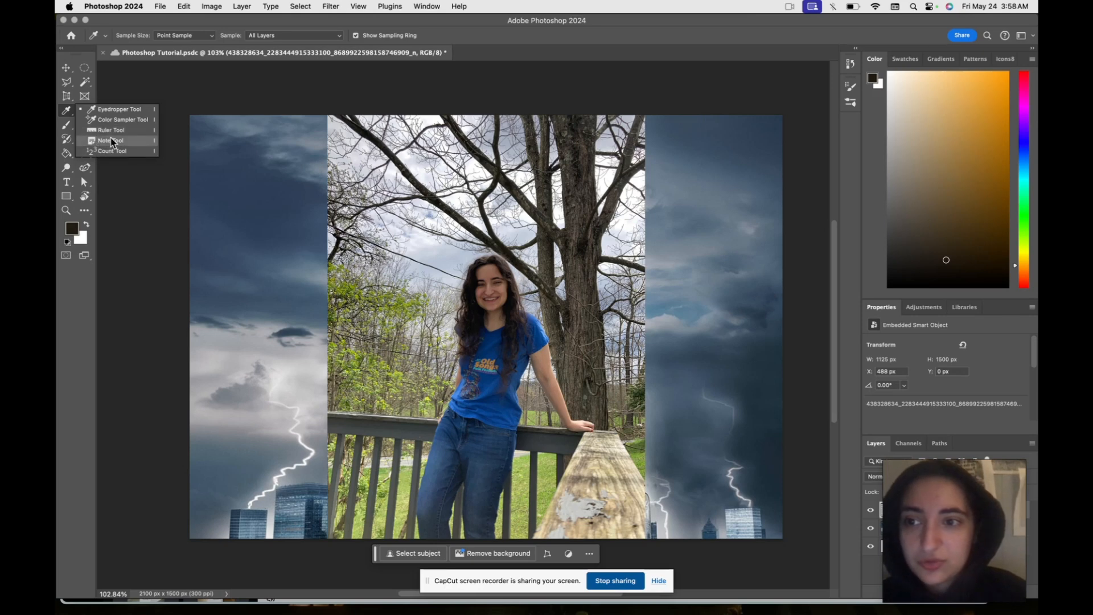
left_click(67, 112)
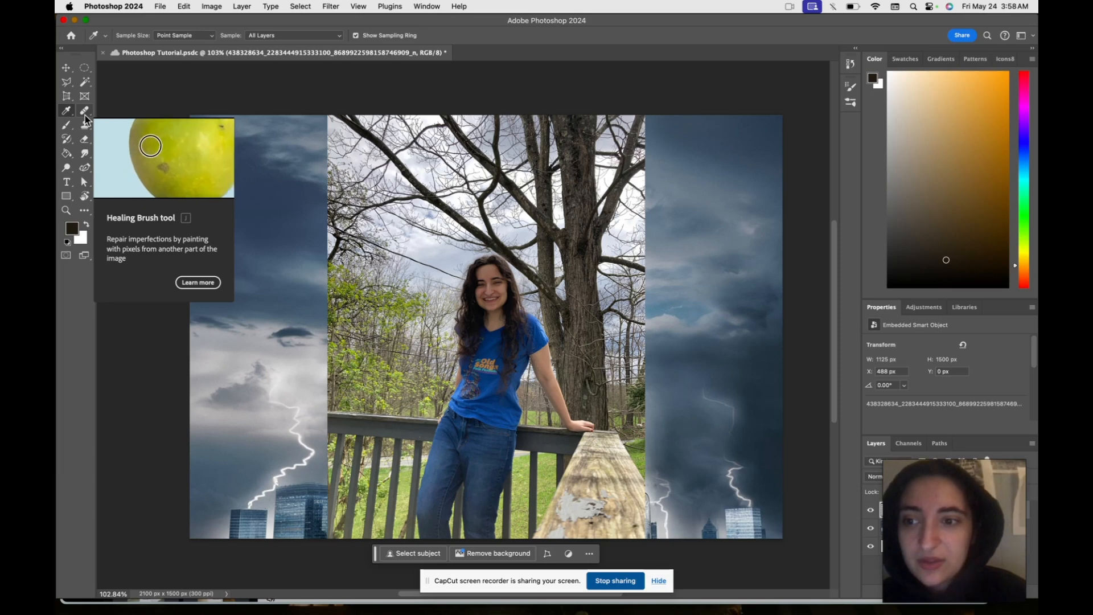
left_click(85, 113)
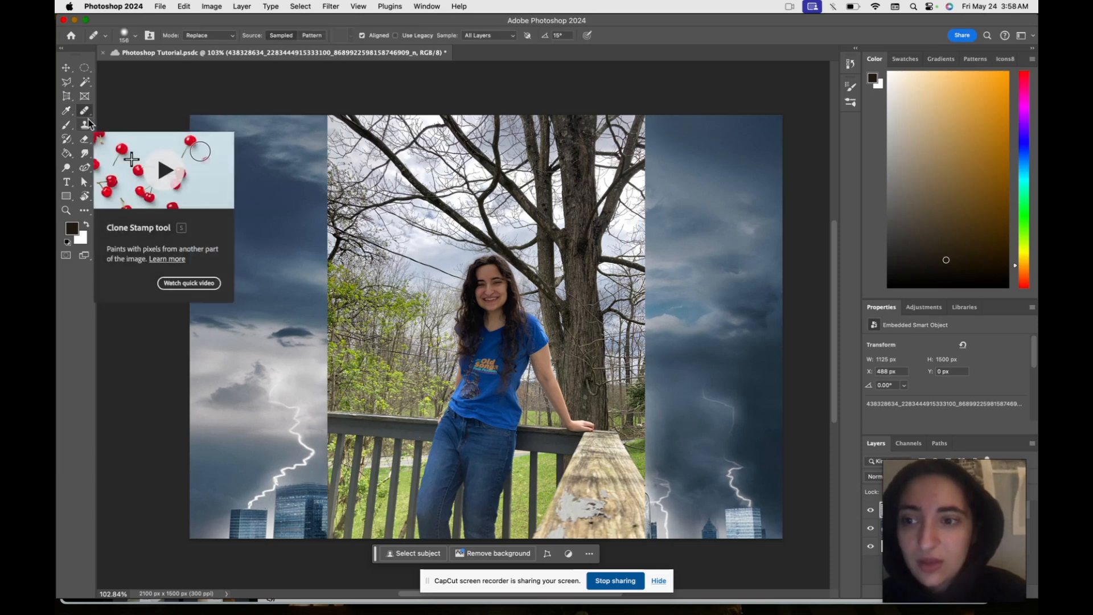
Give the Clone Stamp the Spatter 27 pixels brush, try it on the woman's face, and decline rasterizing the smart object
left_click(87, 124)
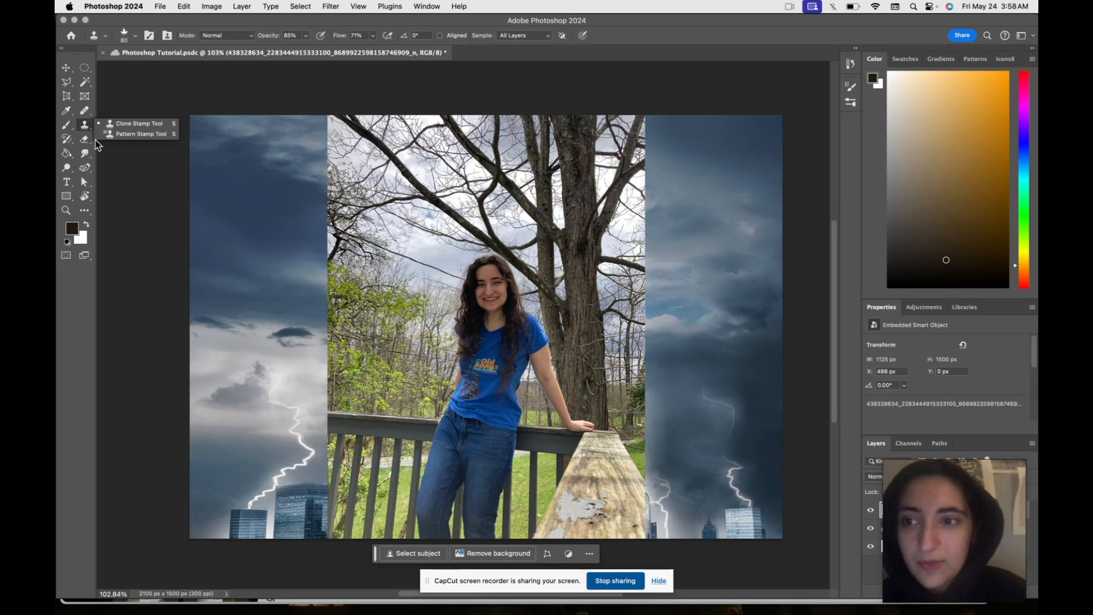
left_click(83, 127)
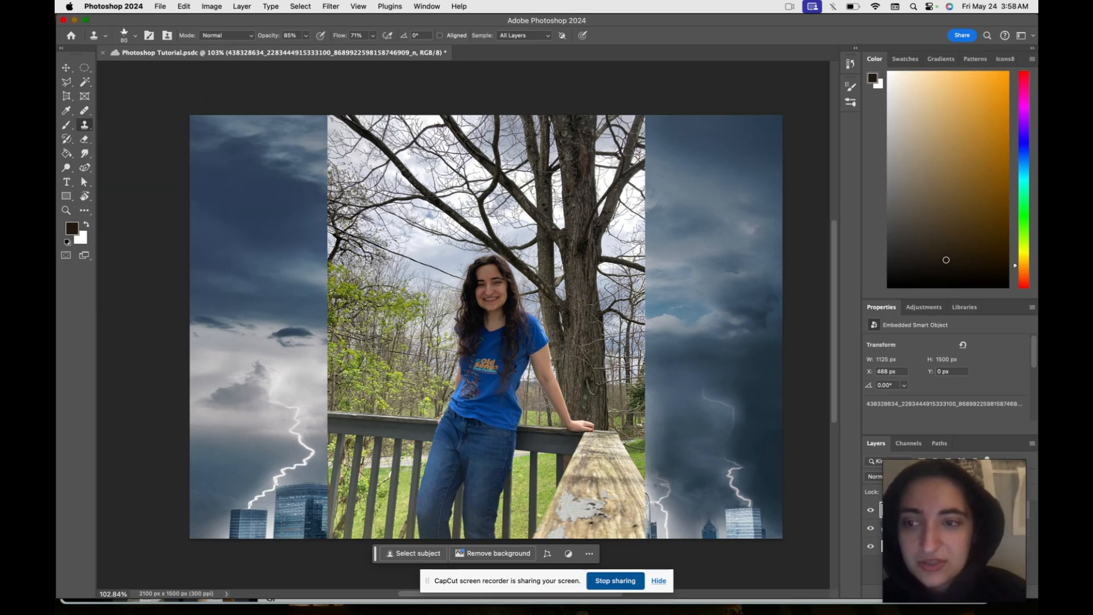
left_click(137, 37)
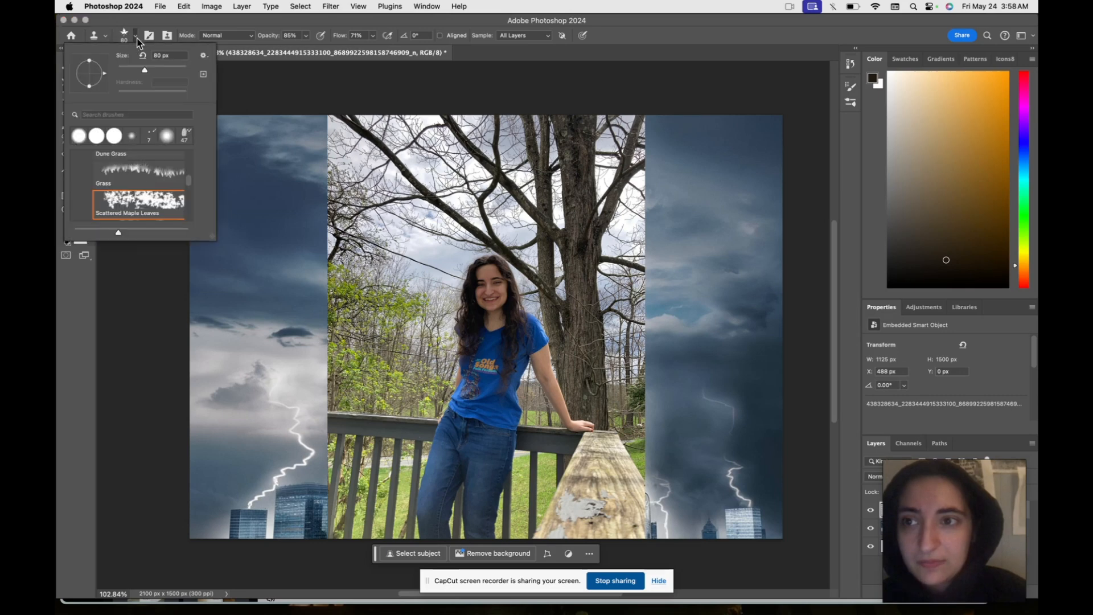
scroll(130, 185, "up", 5)
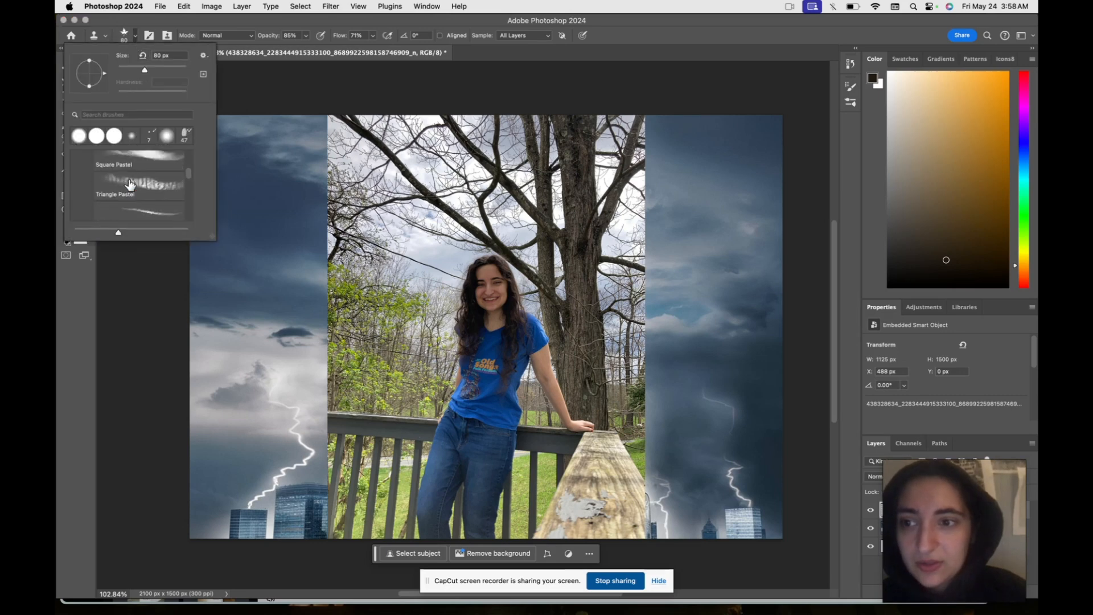
left_click(128, 180)
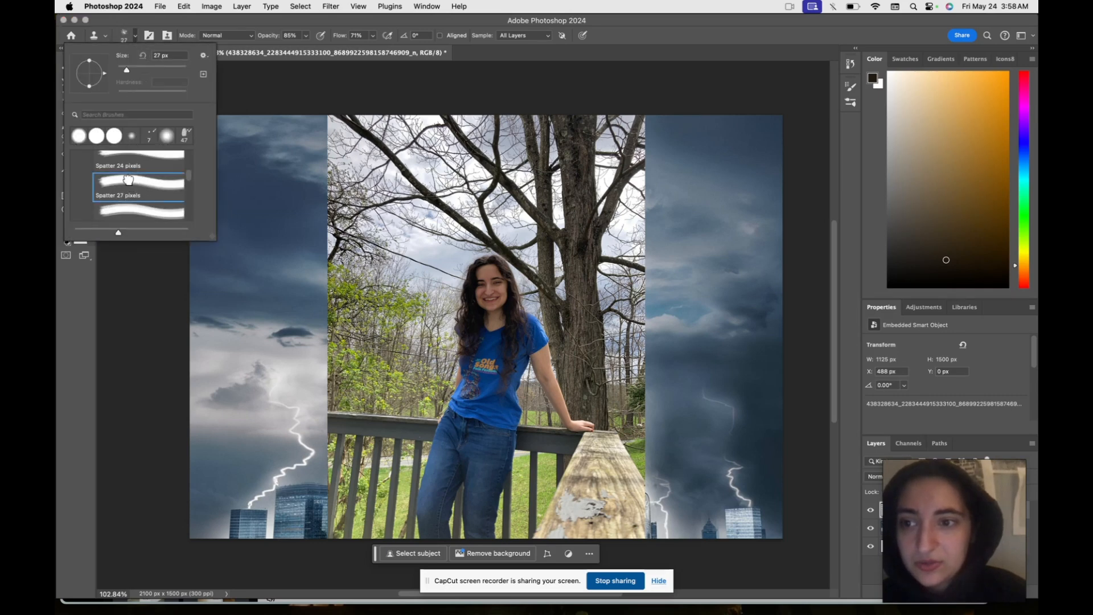
left_click(136, 34)
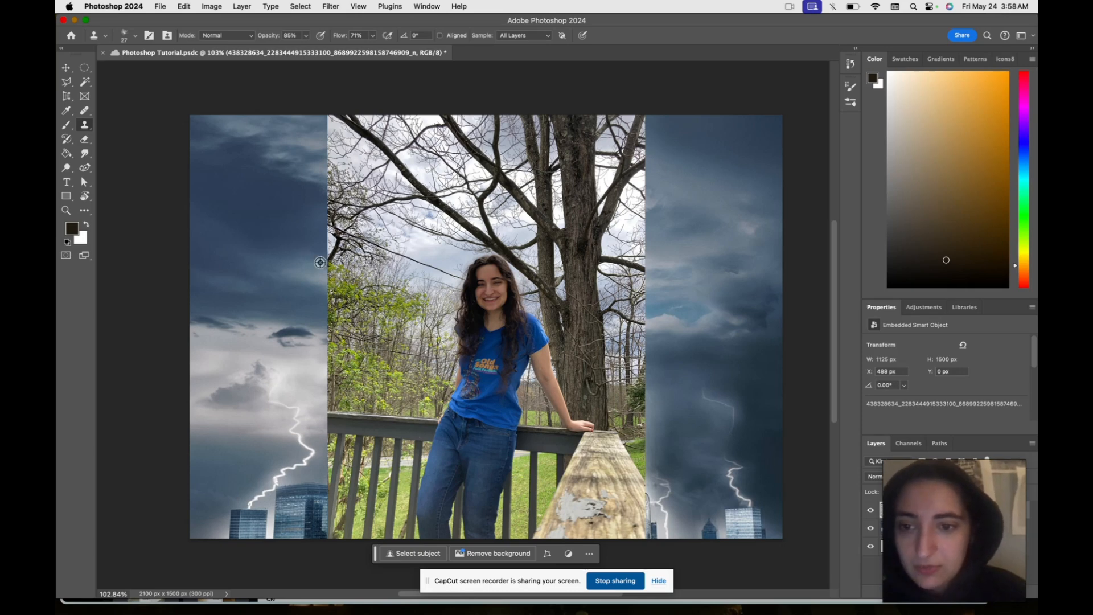
left_click(485, 275)
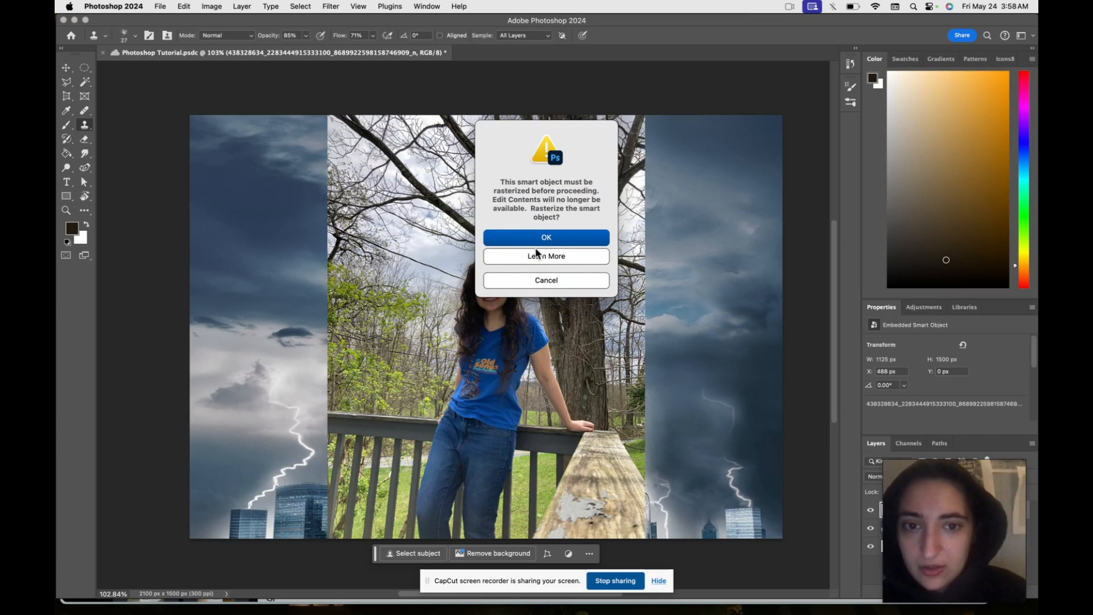
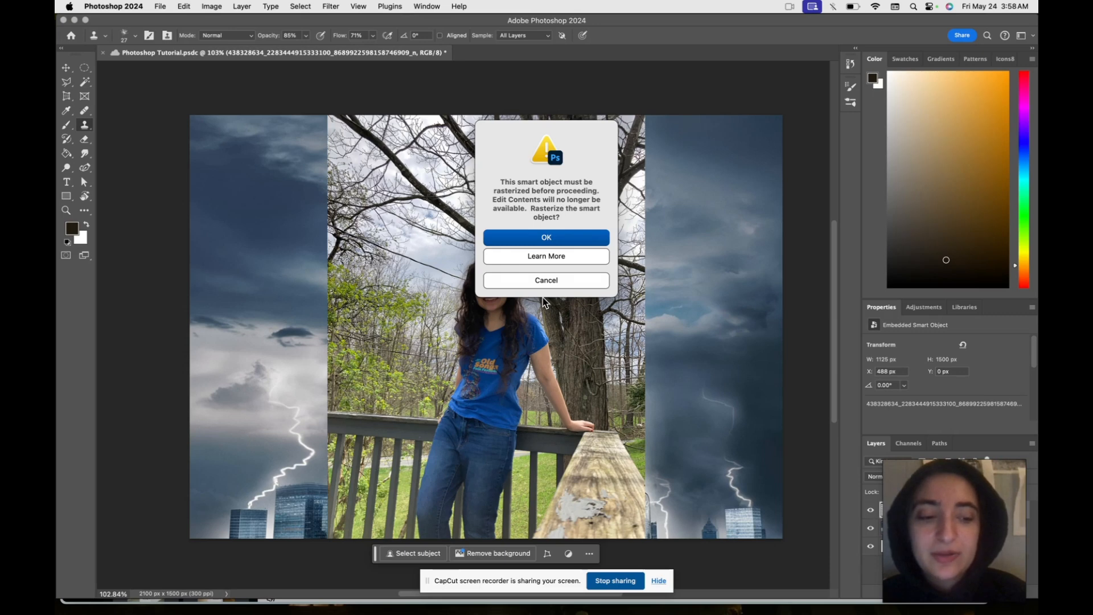
left_click(544, 280)
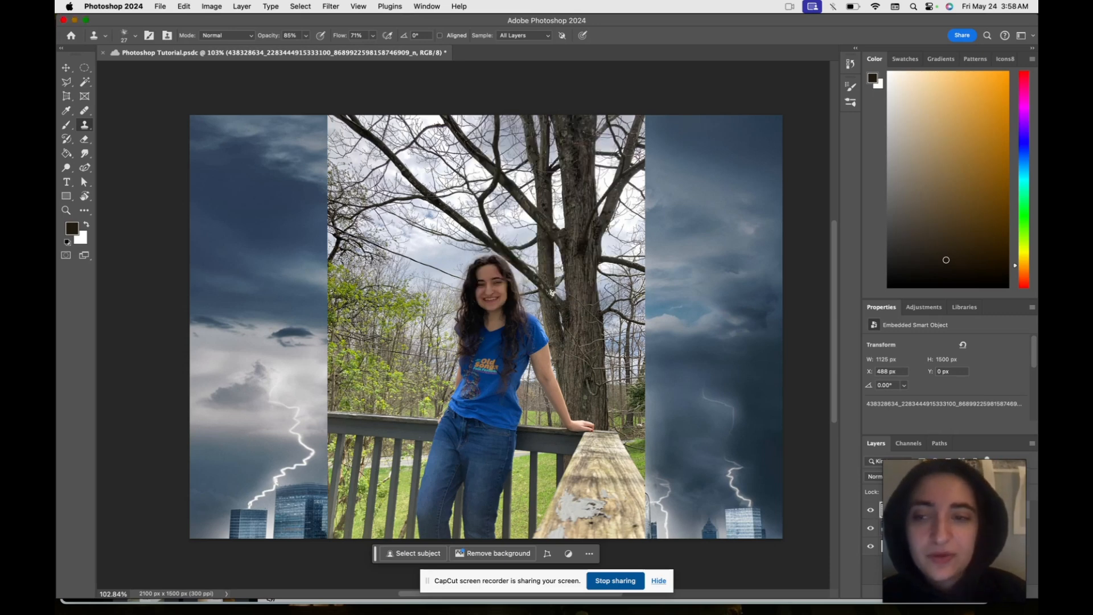
Look through the variants of the stamp, healing, history brush, eraser and fill tools, ending on the Smudge tool
right_click(84, 125)
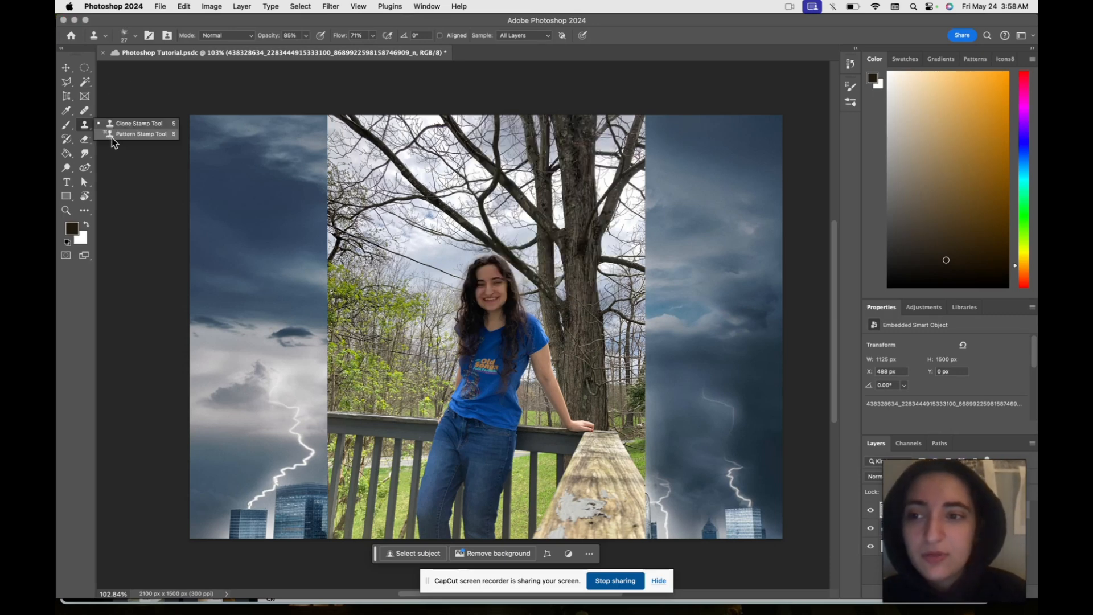
left_click(66, 125)
left_click(84, 125)
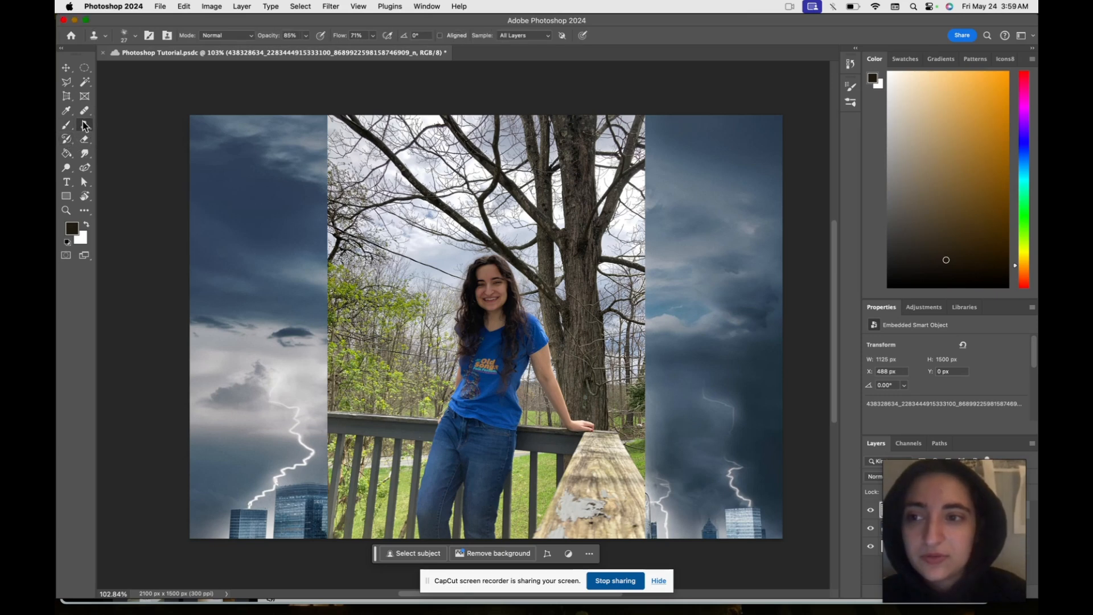
left_click(84, 110)
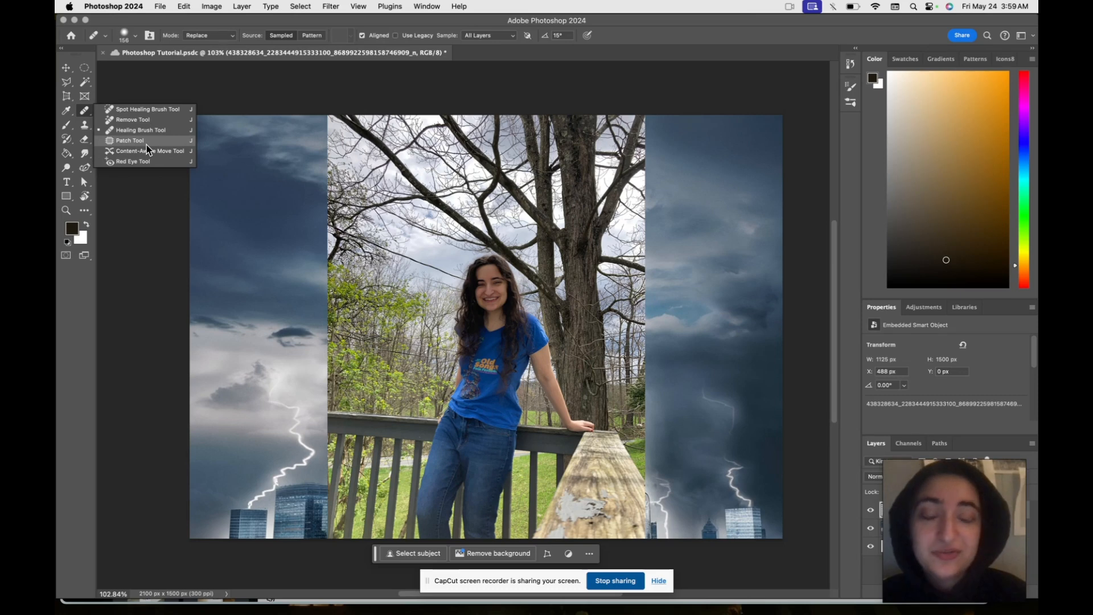
right_click(67, 140)
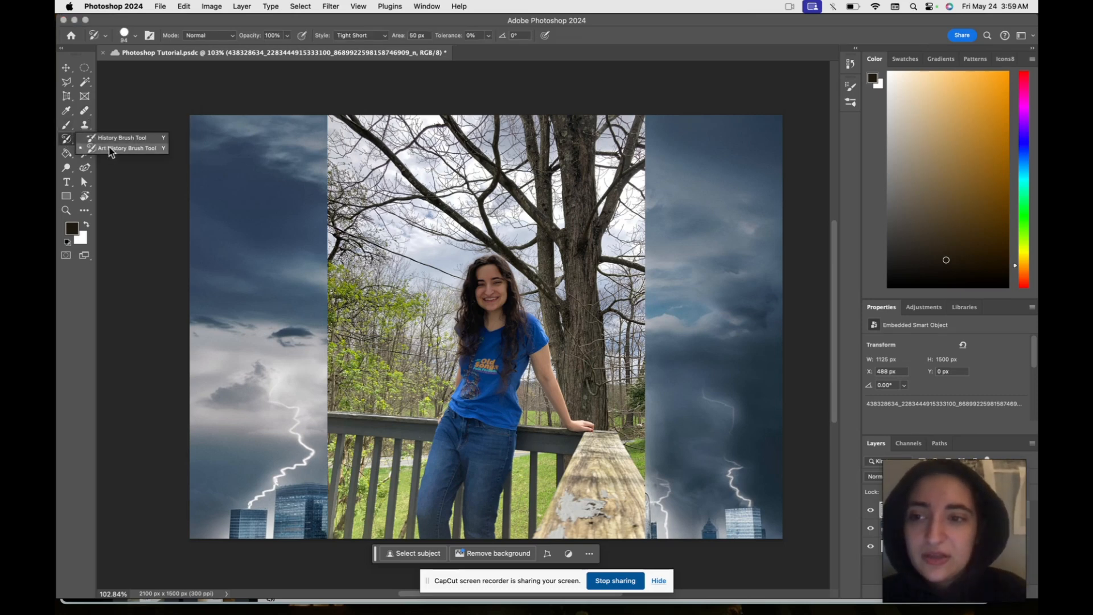
left_click(63, 137)
left_click(80, 140)
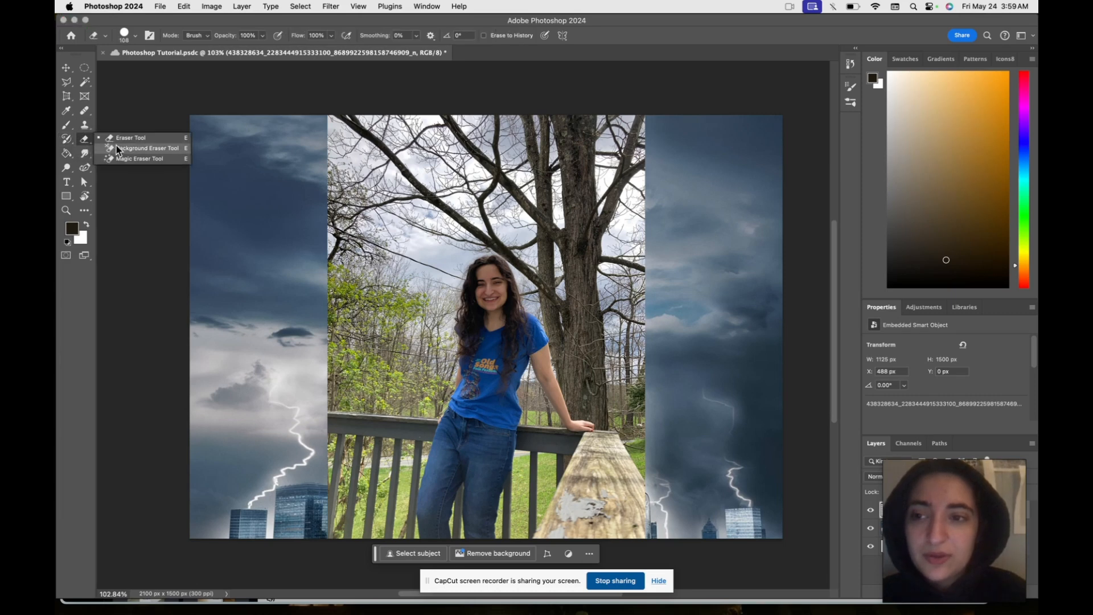
left_click(66, 153)
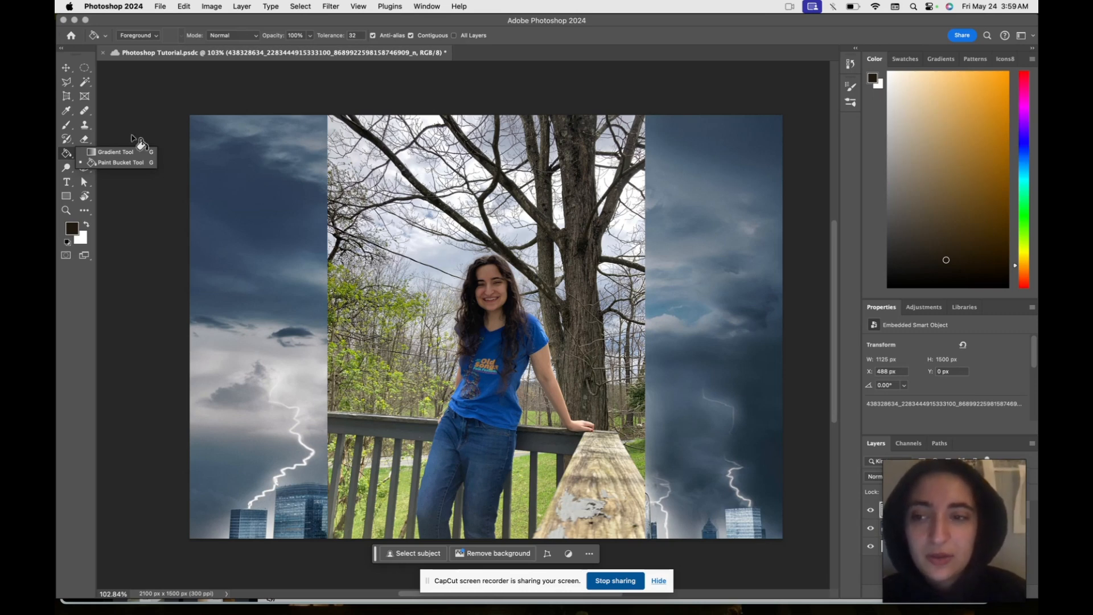
left_click(76, 159)
left_click(84, 155)
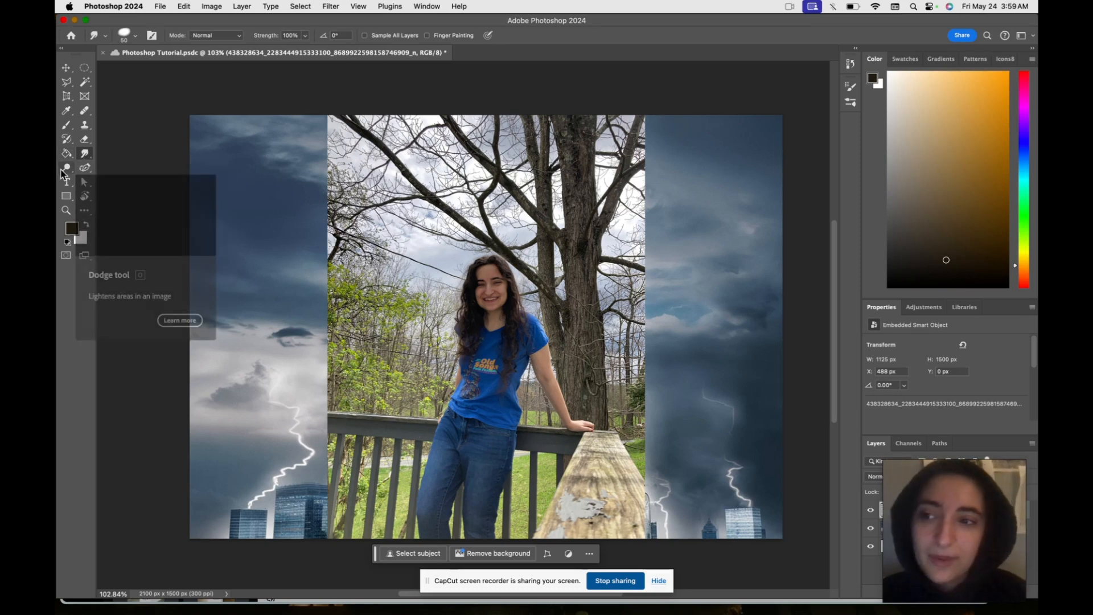
Review the Clone Stamp, Eraser and Healing Brush tool groups once more and compare their variants
left_click(85, 127)
right_click(87, 126)
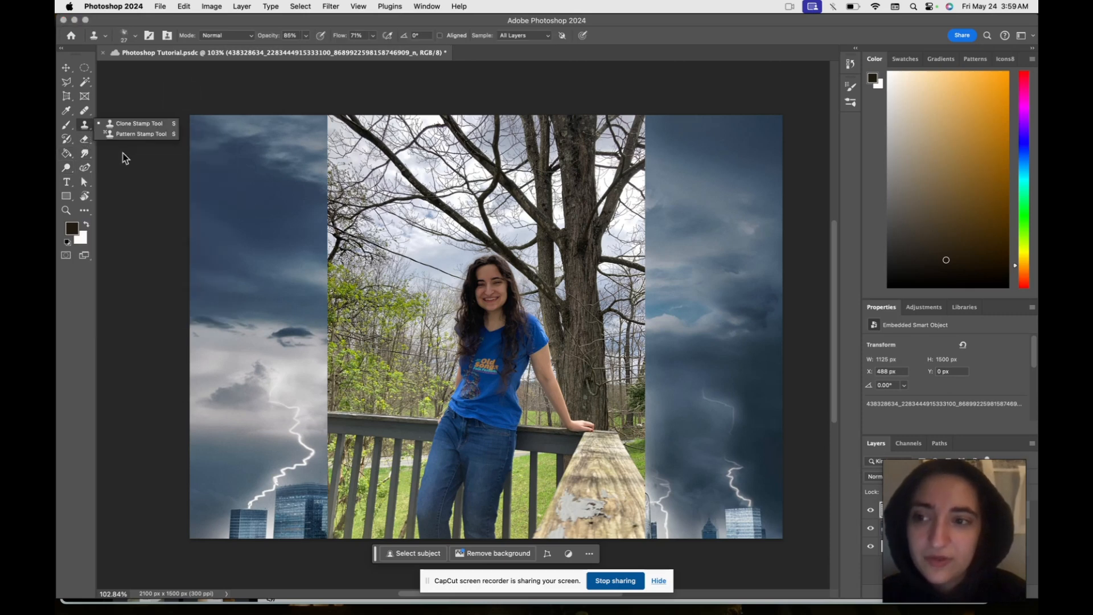
left_click(84, 140)
right_click(86, 143)
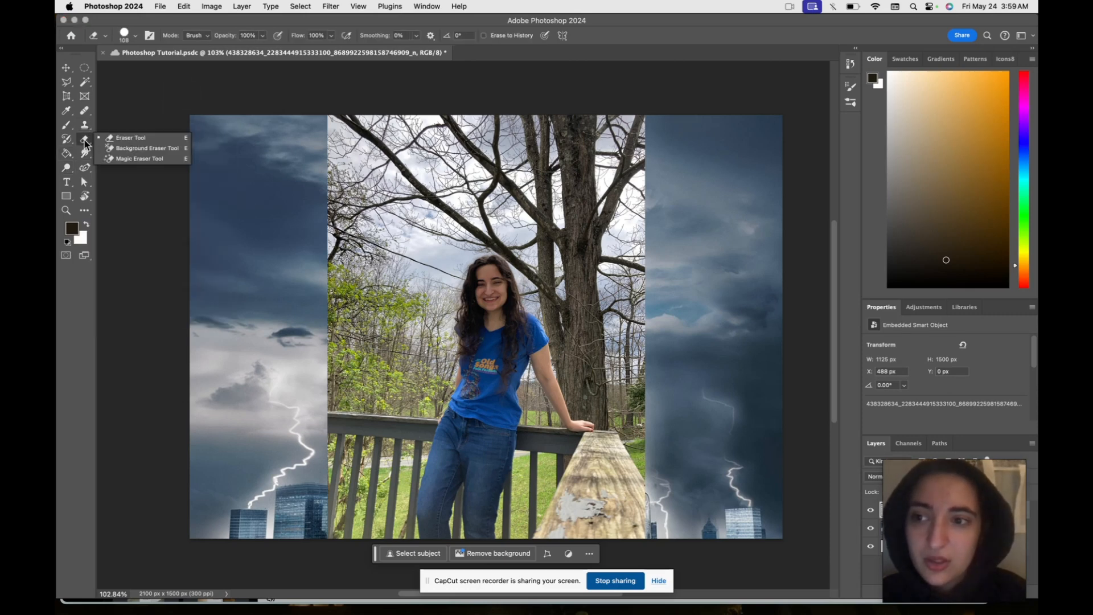
left_click(85, 126)
right_click(85, 124)
left_click(85, 112)
right_click(85, 112)
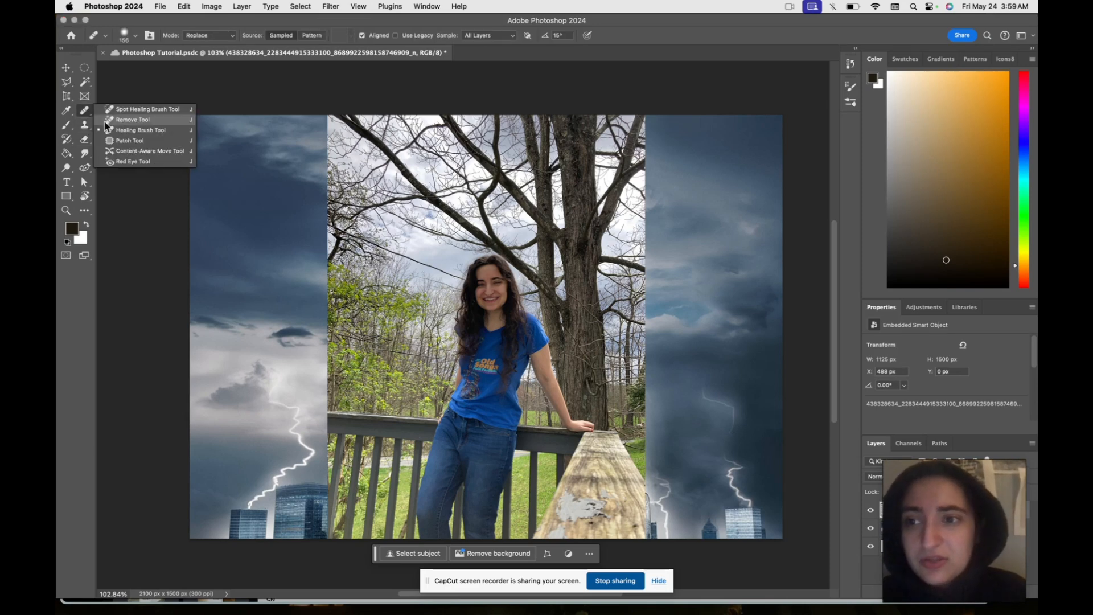
Switch through the Patch, Healing Brush and Remove tools, dismissing the Remove tool's usage tip
left_click(134, 139)
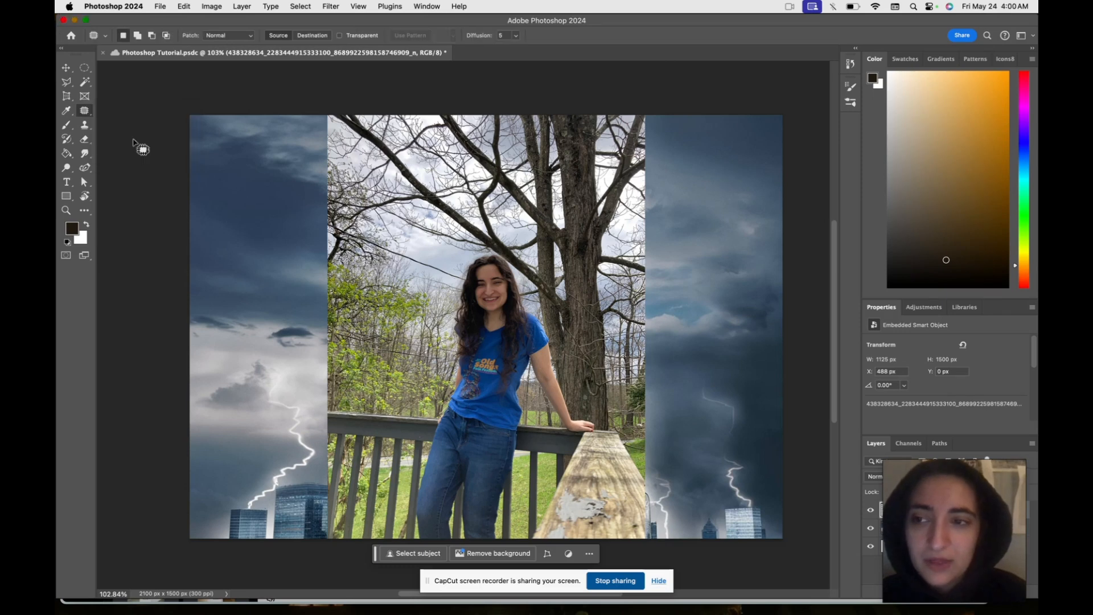
right_click(84, 113)
left_click(128, 131)
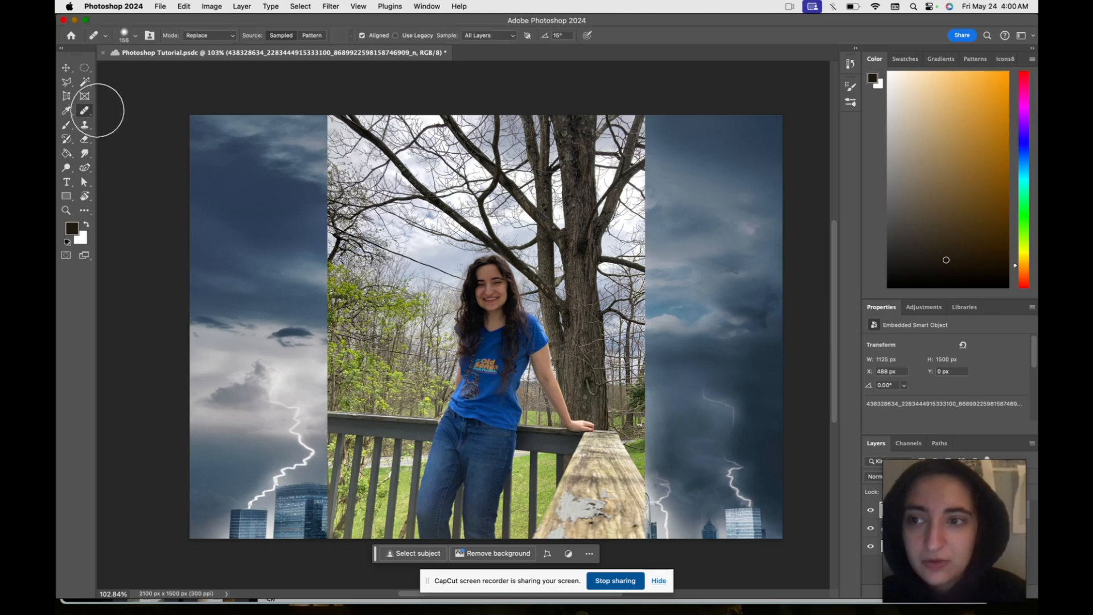
left_click(85, 112)
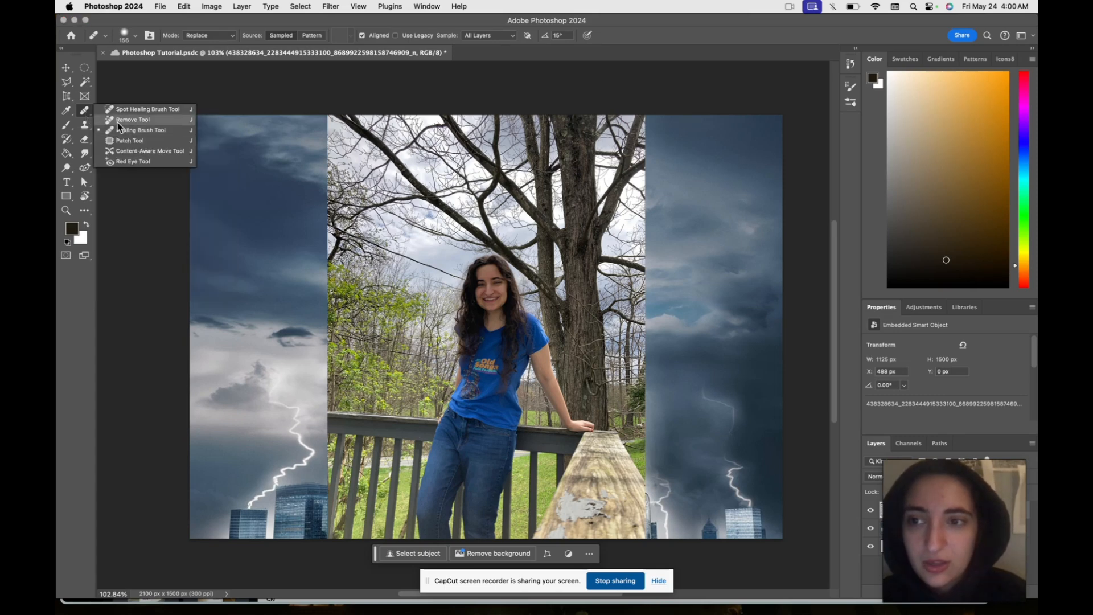
left_click(112, 120)
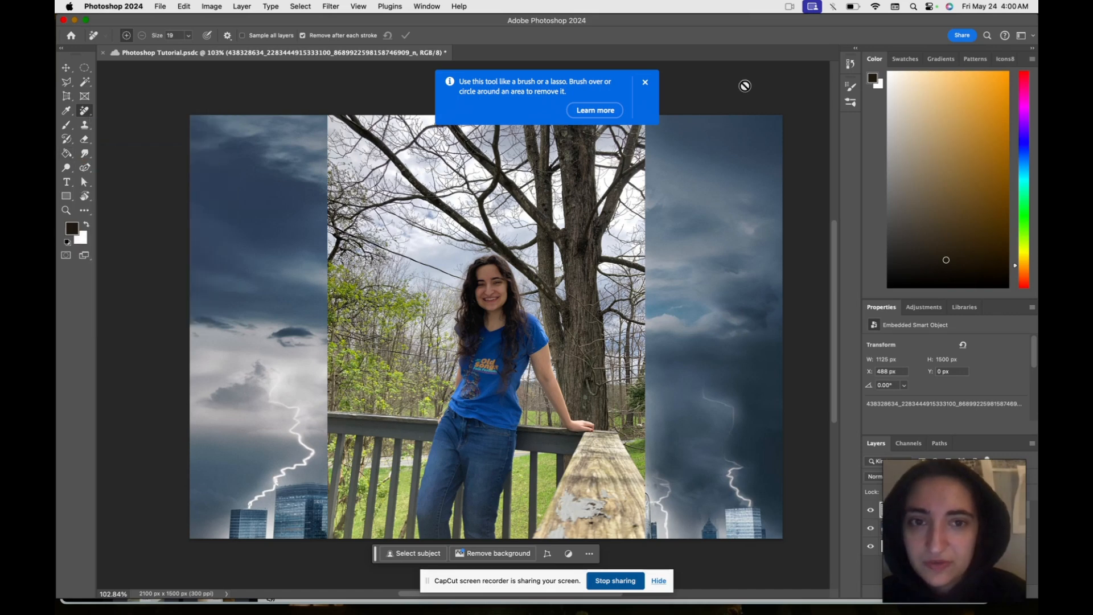
left_click(645, 83)
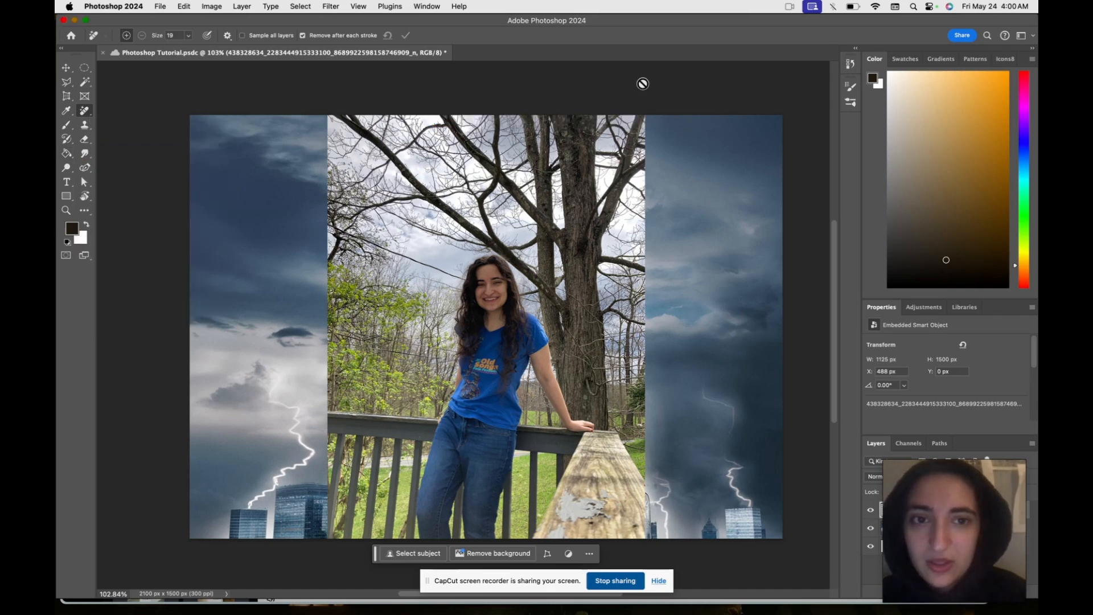
Activate the Burn tool for the portrait and rasterize its smart object so it can be painted on
left_click(67, 169)
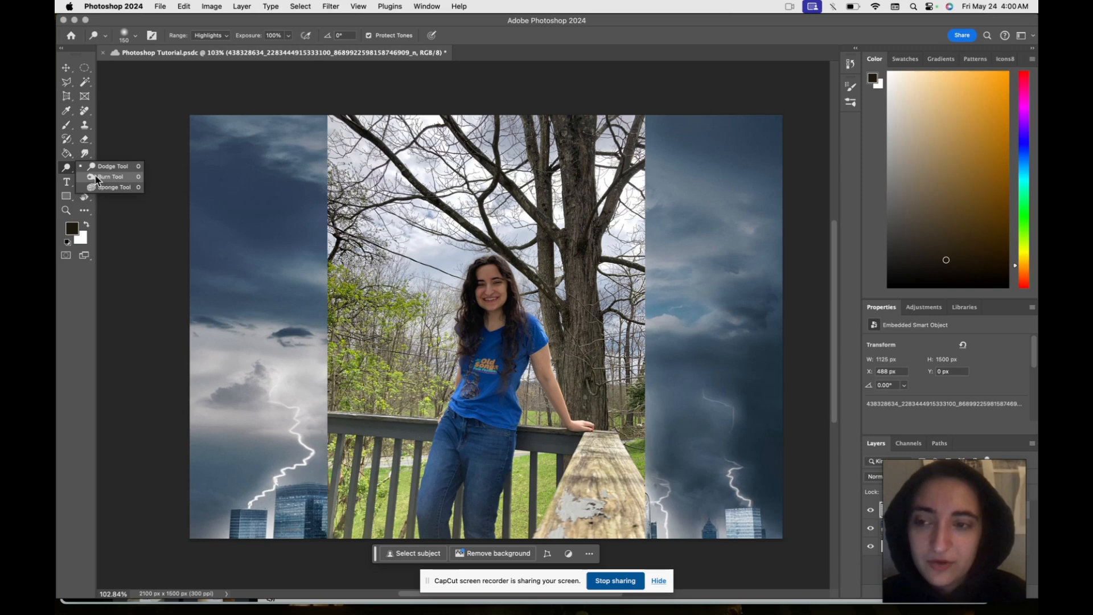
left_click(97, 177)
mouse_move(965, 470)
left_click_drag(964, 469, 972, 295)
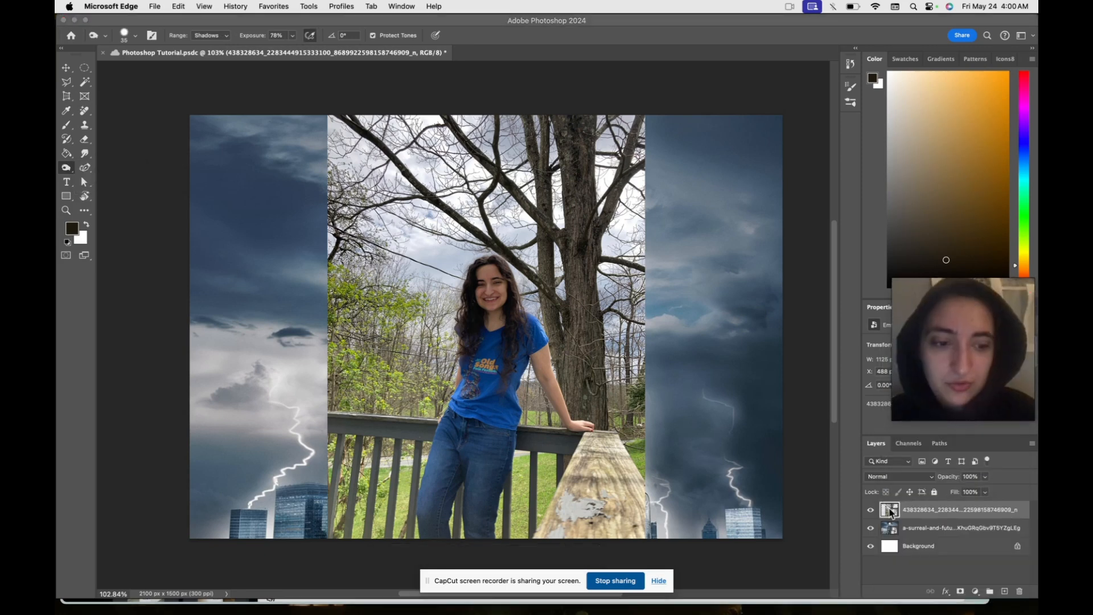
left_click_drag(961, 286, 944, 329)
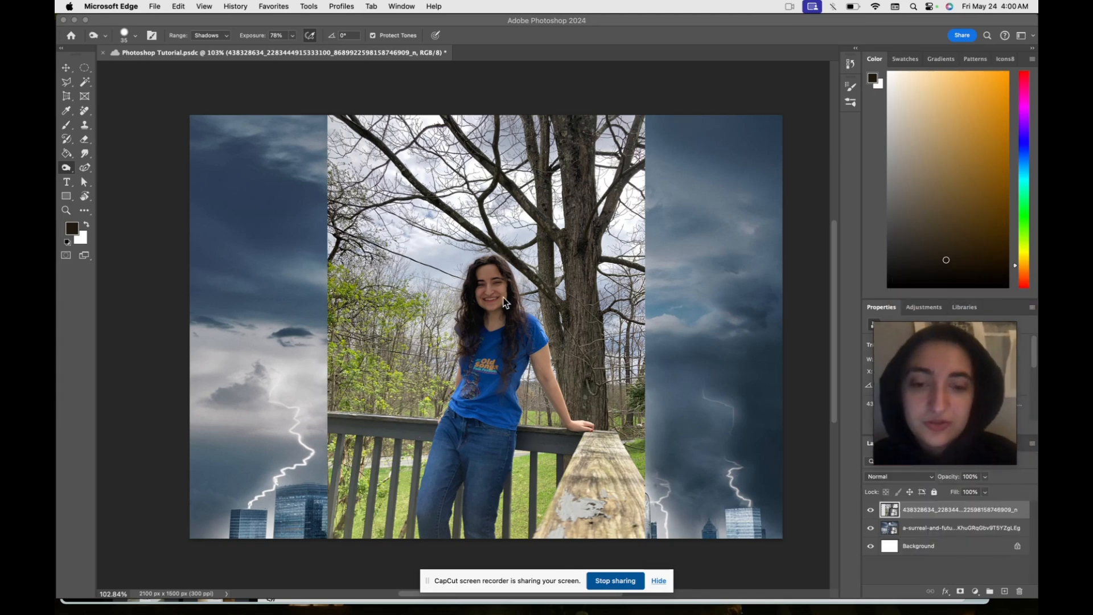
left_click(558, 361)
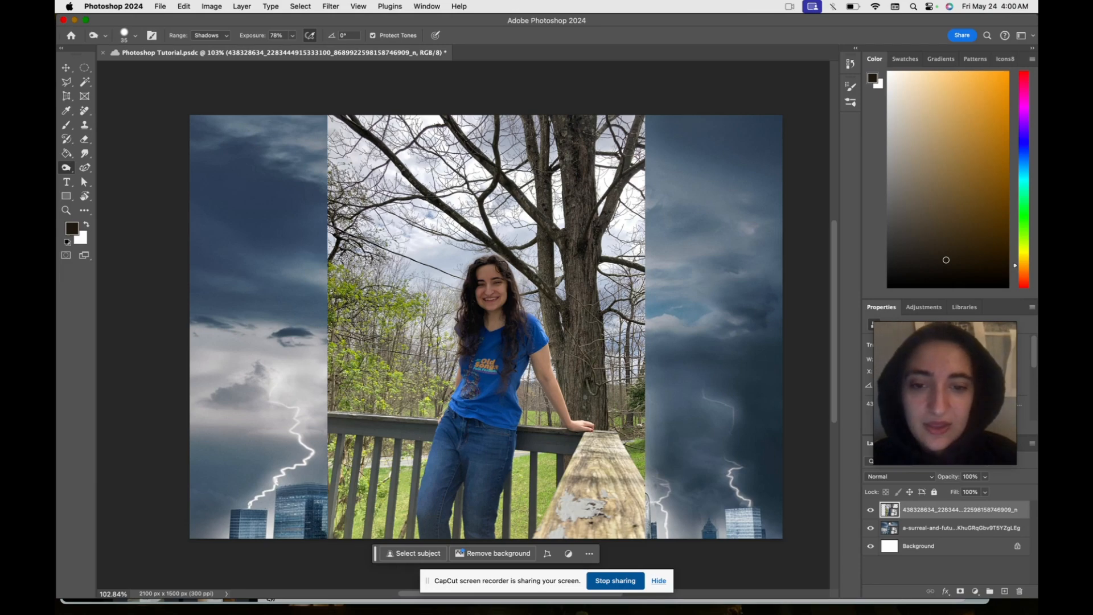
left_click(504, 294)
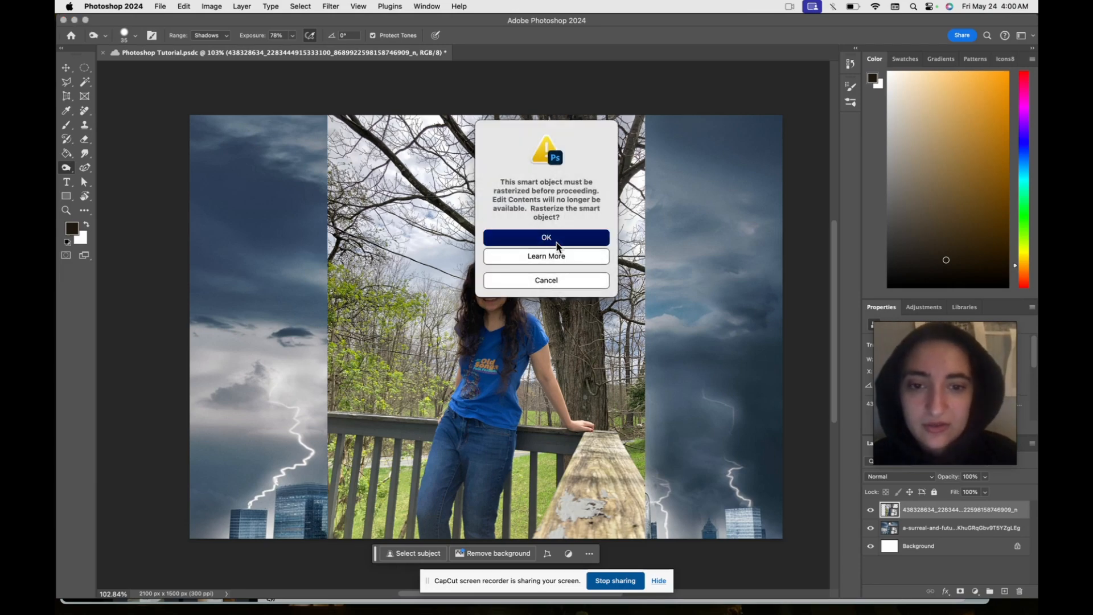
left_click(546, 280)
Darken the woman's face around the eyes and nose with the Burn tool
scroll(509, 307, "up", 3)
scroll(508, 305, "up", 1)
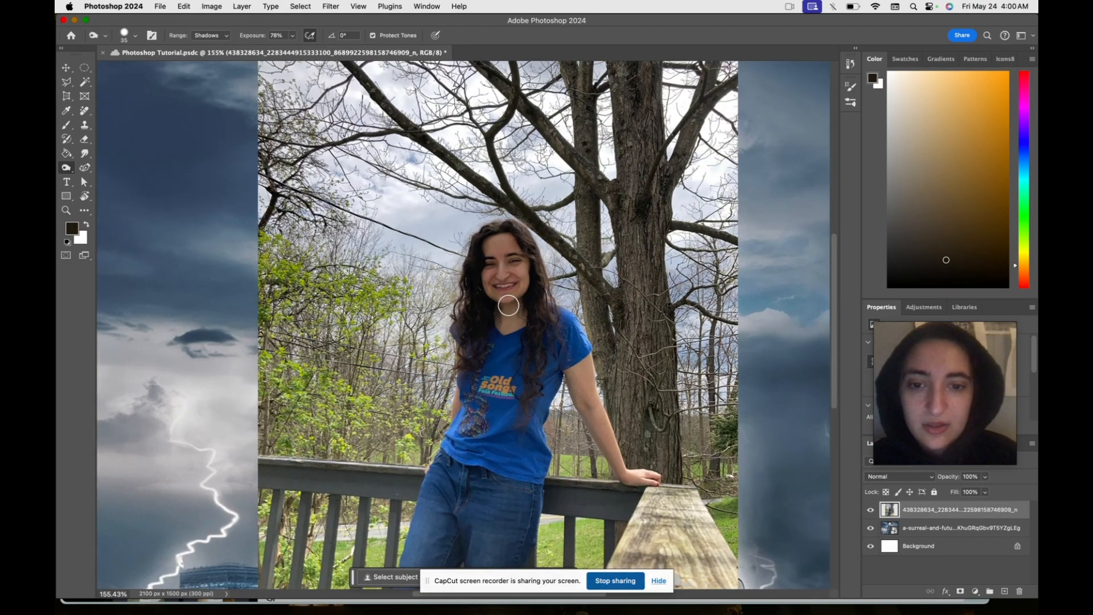
scroll(508, 305, "up", 1)
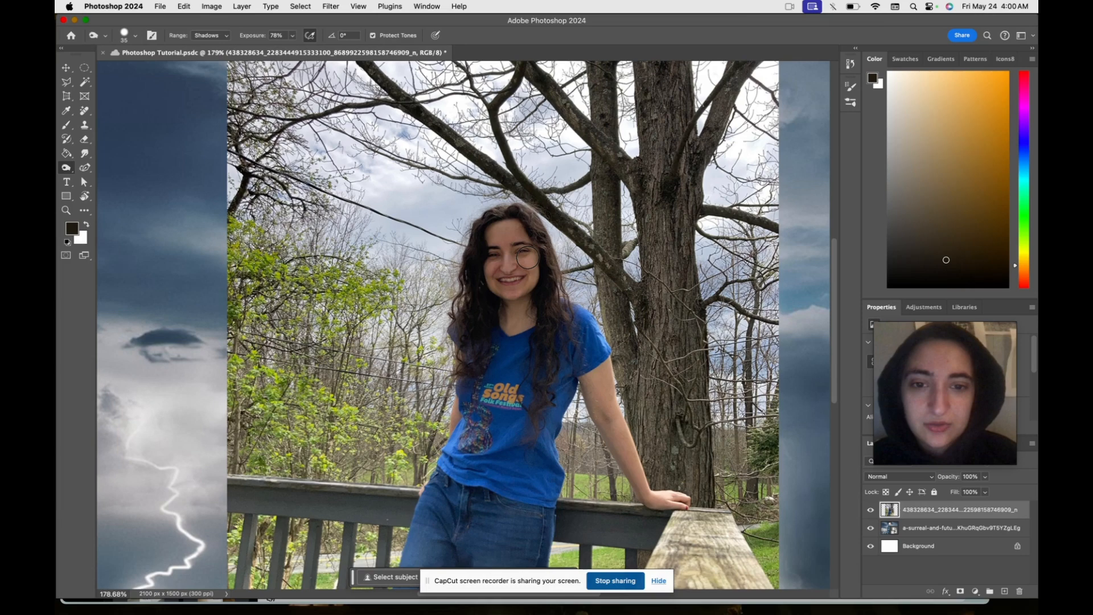
mouse_move(527, 258)
left_mouse_down()
mouse_move(522, 248)
mouse_move(501, 262)
mouse_move(518, 273)
mouse_move(511, 240)
left_mouse_up()
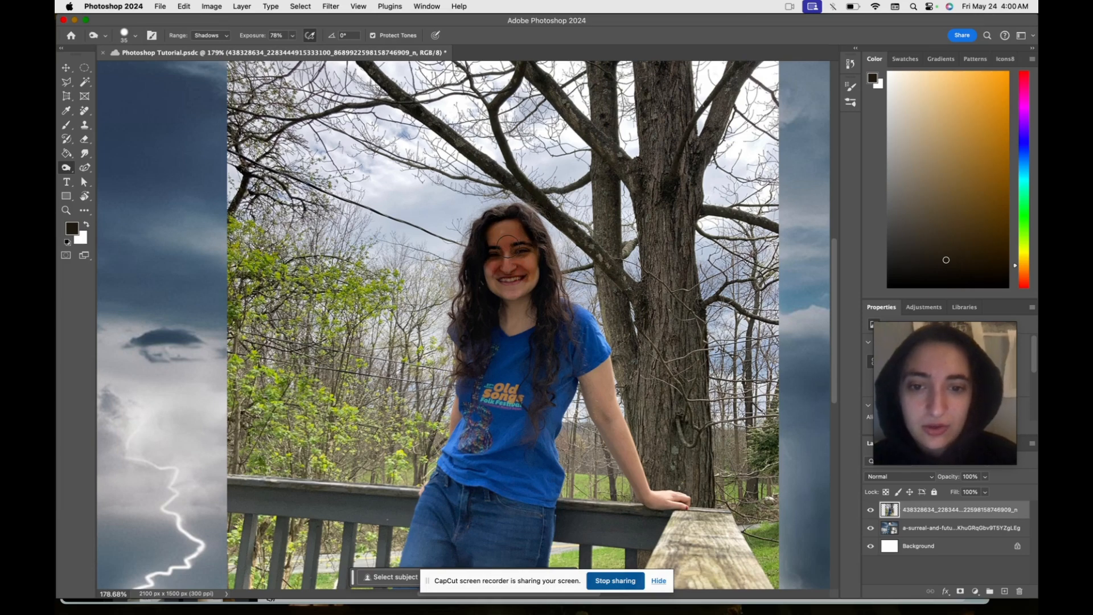
Undo the Burn tool's darkening on the woman's face and check the brush size and hardness settings
key("super+z")
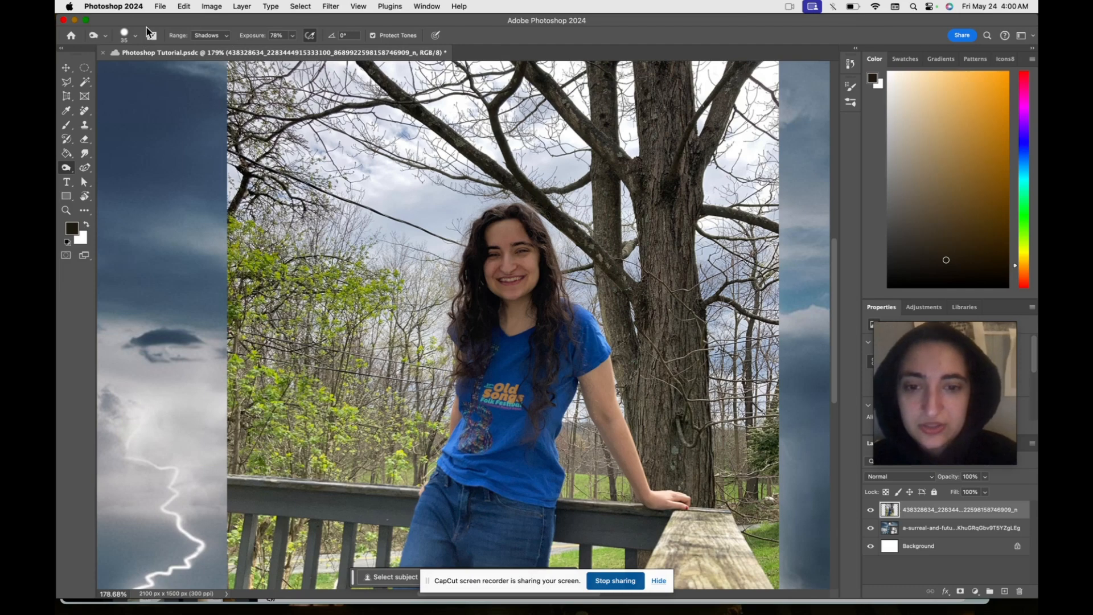
left_click(135, 36)
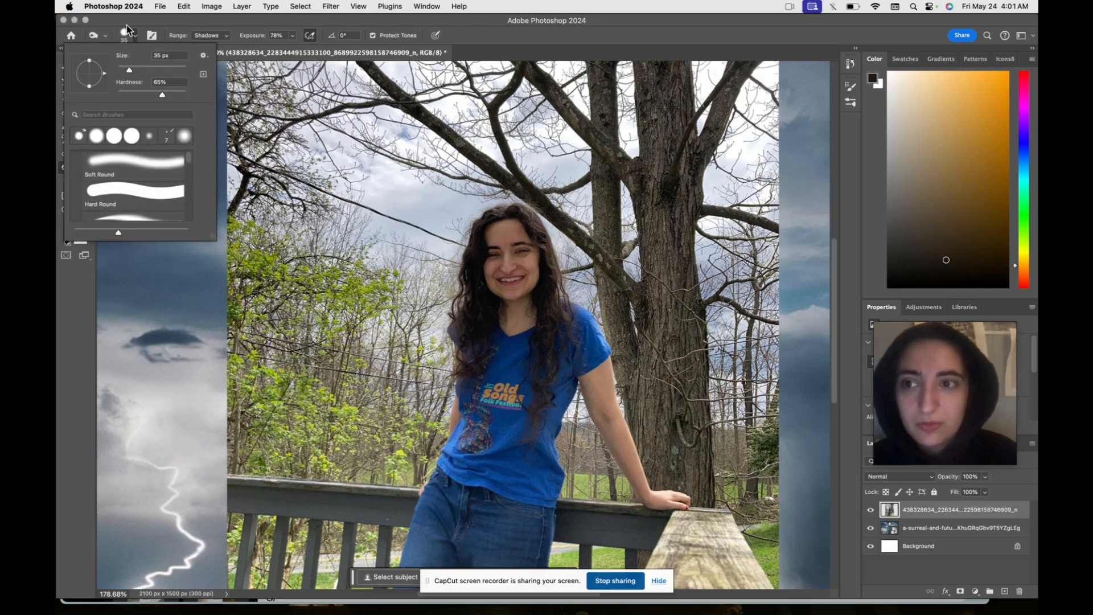
left_click(132, 41)
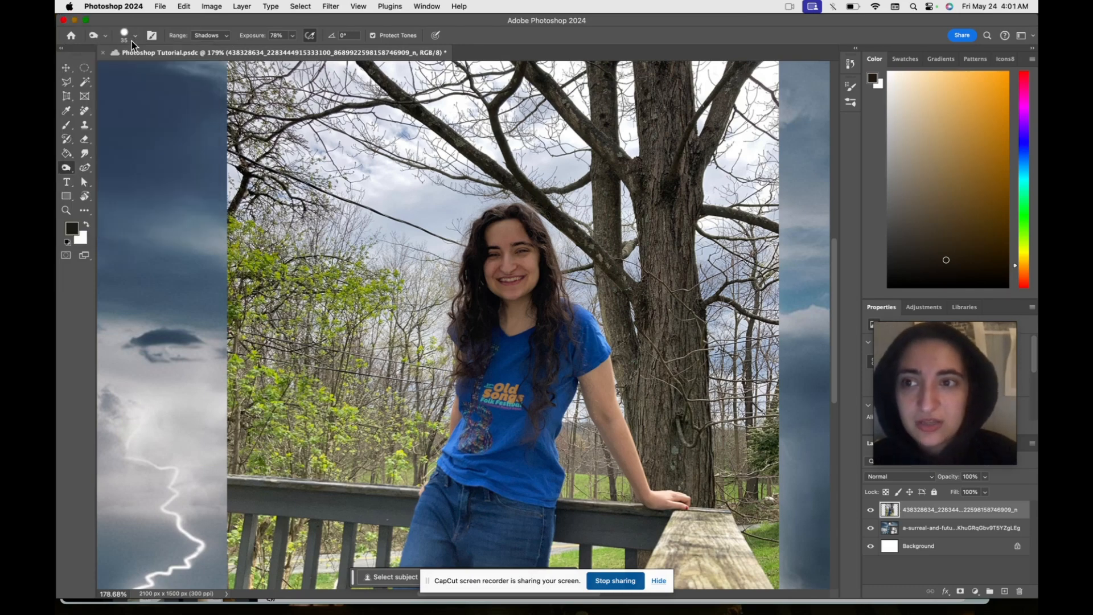
Switch to the Dodge tool and reduce its soft round brush to 12 px for working on the woman's face
left_click(72, 170)
left_click(108, 166)
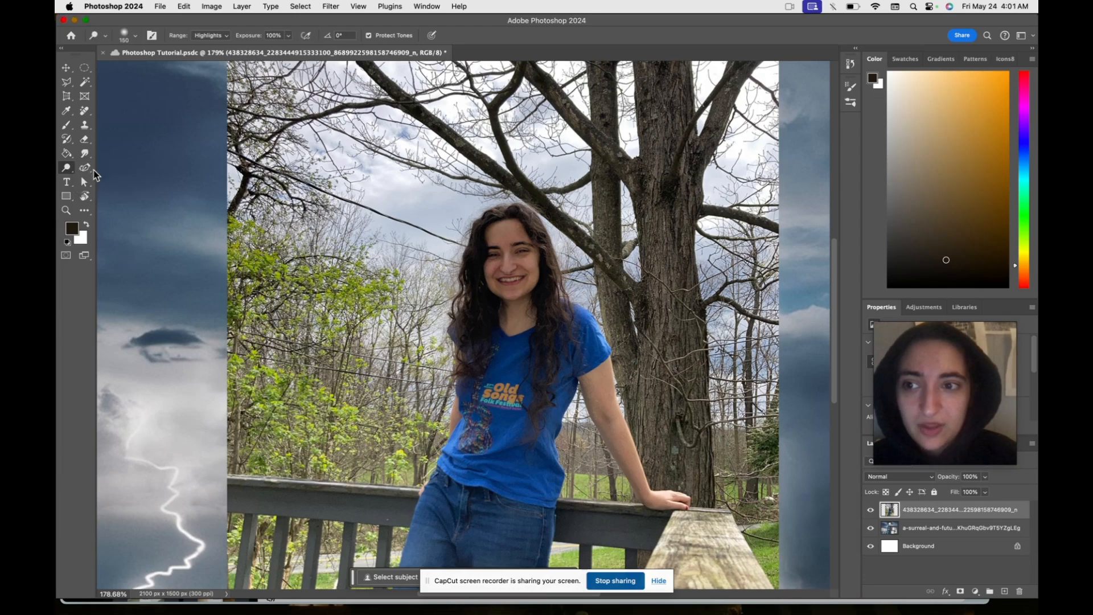
left_click(135, 38)
left_click_drag(149, 70, 143, 70)
left_click(135, 37)
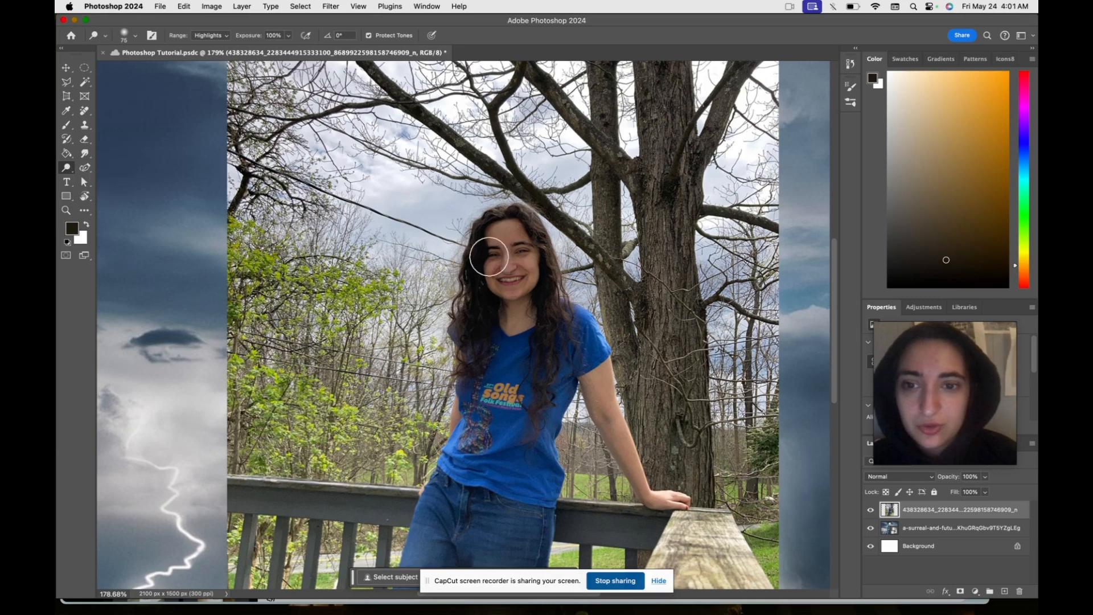
scroll(503, 268, "up", 3)
scroll(502, 268, "up", 3)
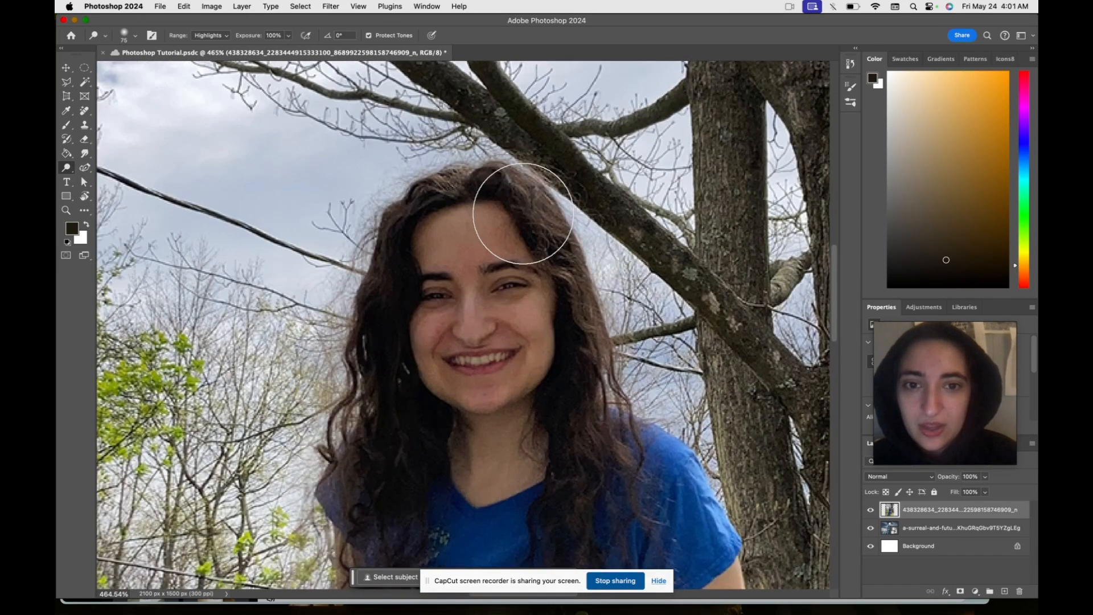
left_click(136, 38)
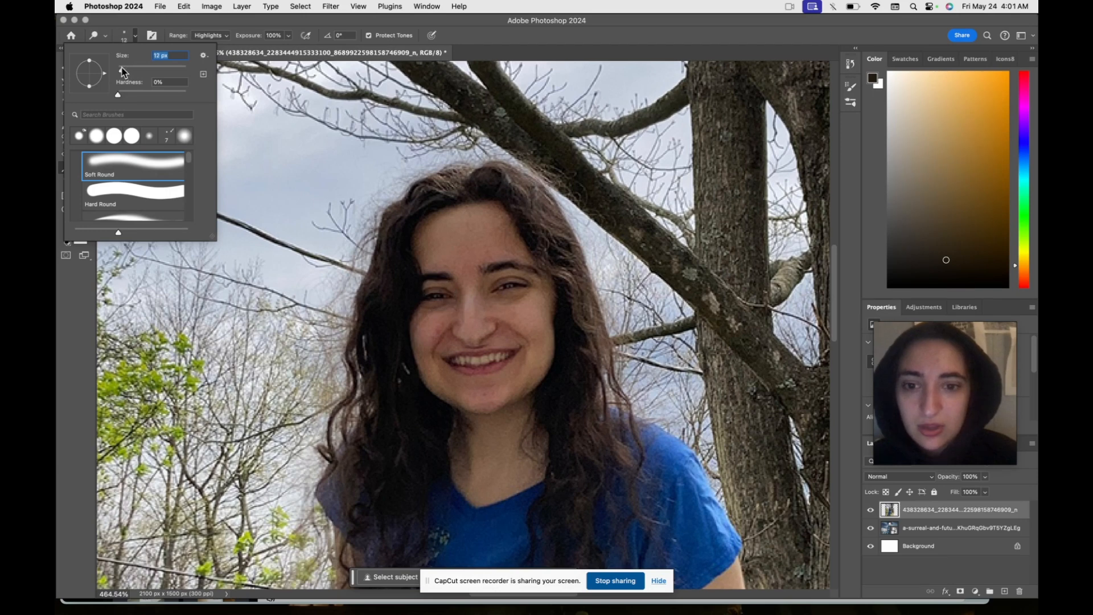
Try lightening the woman's eyes with the Dodge tool and undo the last stroke
left_click(438, 297)
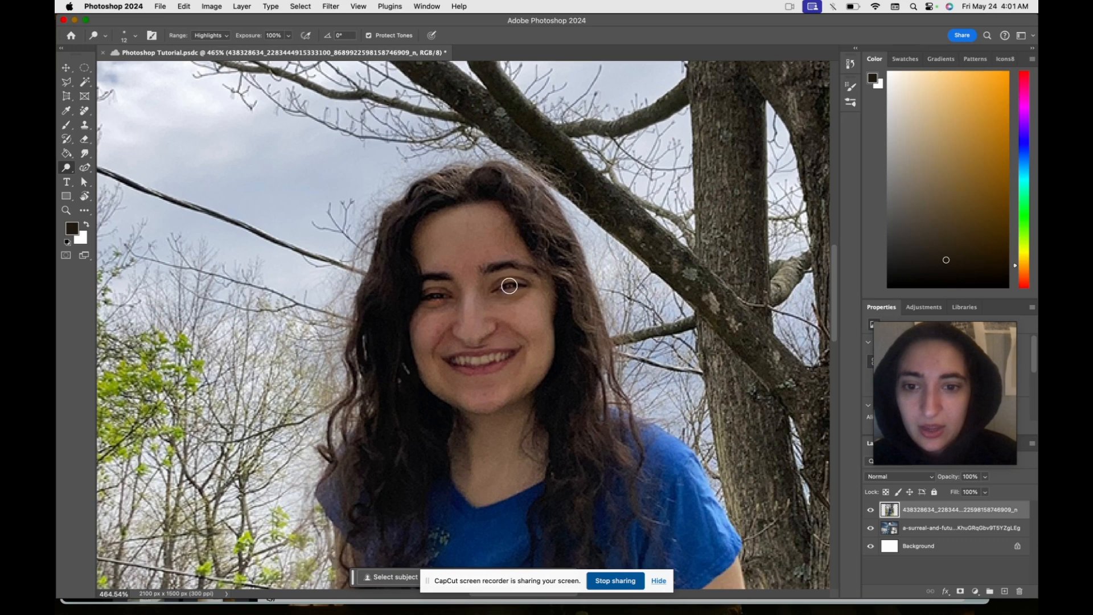
left_click_drag(509, 286, 501, 292)
key("super+z")
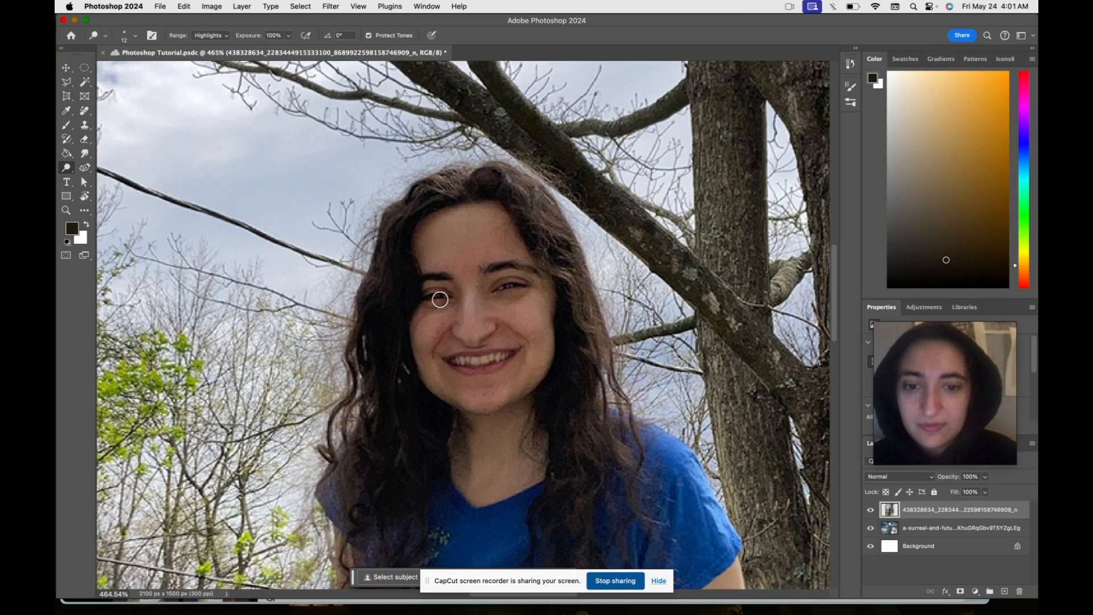
Brighten the woman's teeth with the Dodge tool and view the result in the wider photo
scroll(497, 315, "down", 2)
left_click_drag(495, 356, 462, 360)
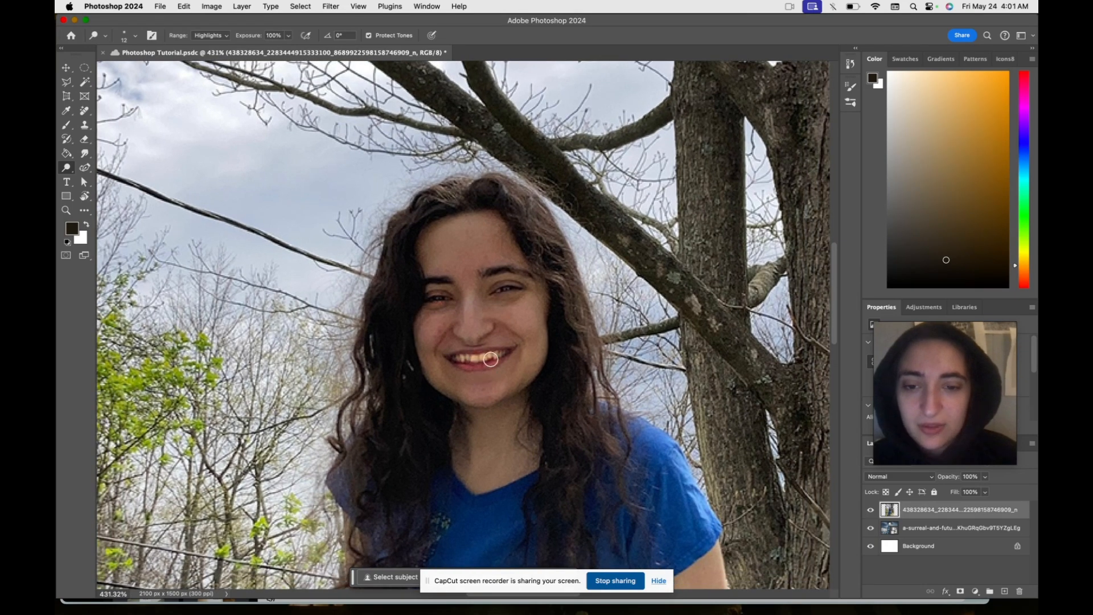
scroll(491, 360, "down", 5)
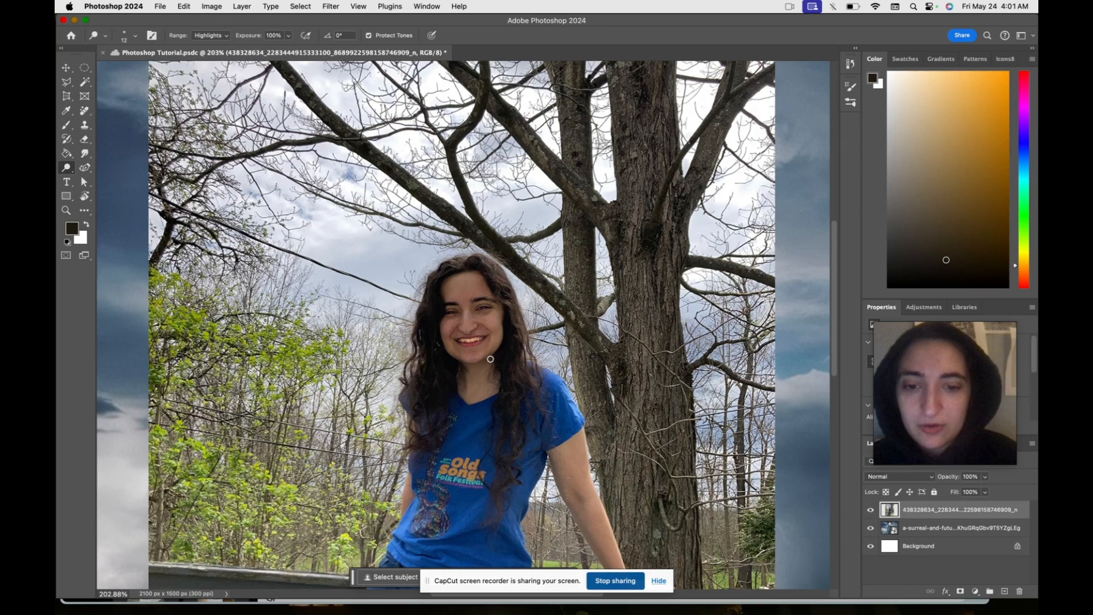
scroll(491, 359, "down", 2)
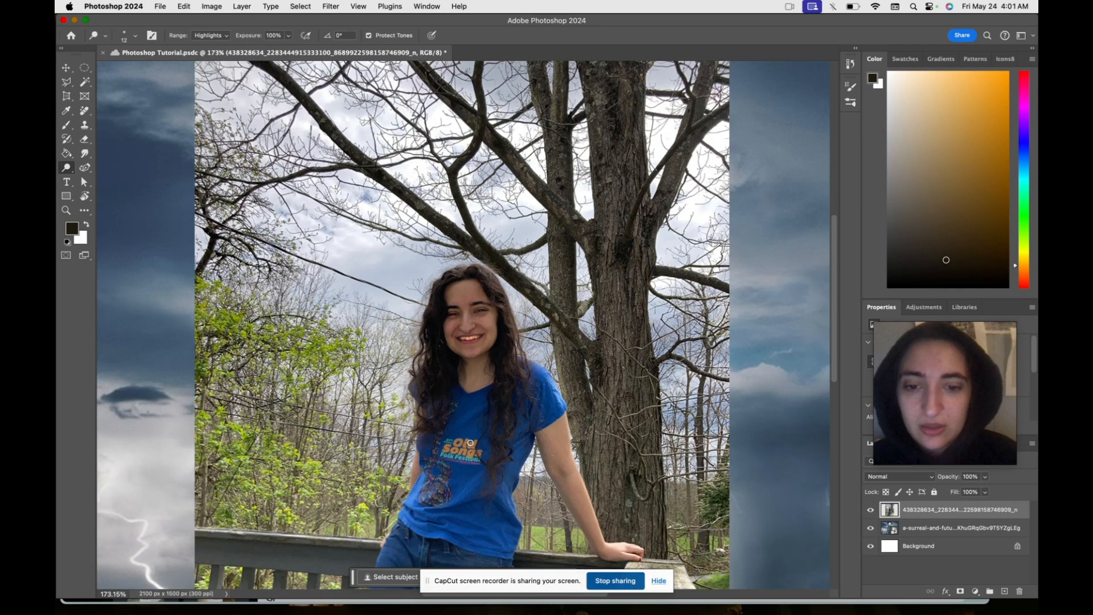
Activate the Horizontal Type tool and look over the horizontal, vertical and mask type variants
left_click(68, 183)
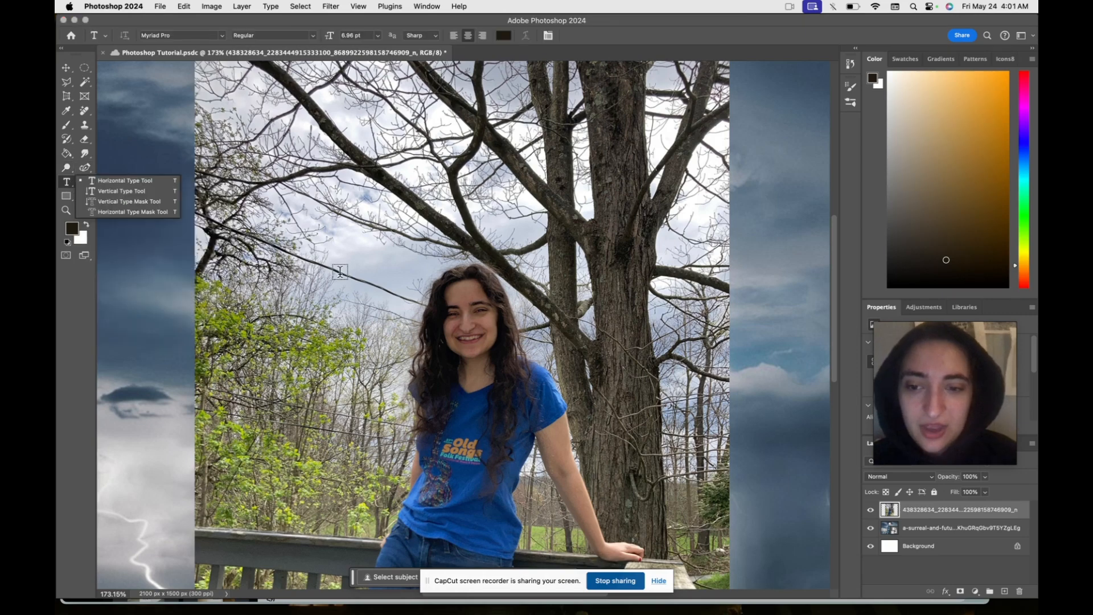
left_click(350, 252)
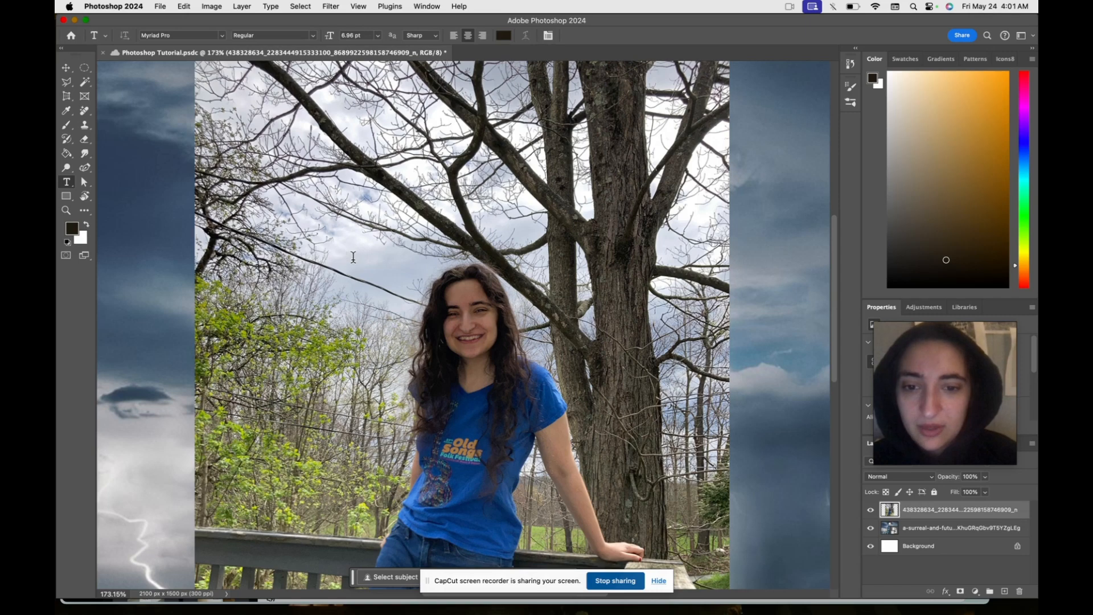
left_click(352, 256)
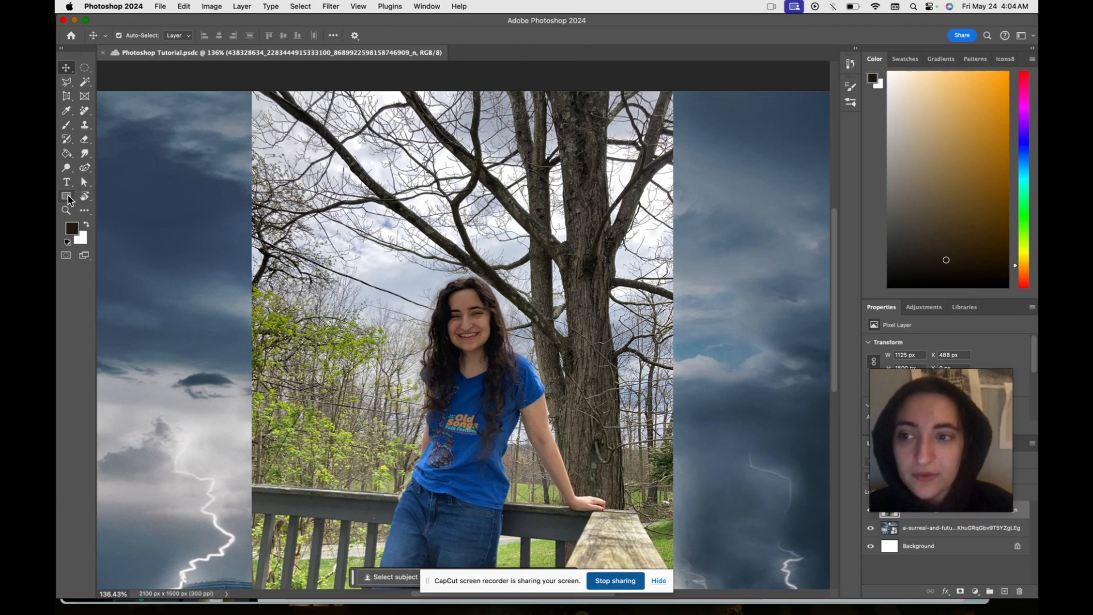
Review the shape tool variants and draw a rectangle about 219 × 163 px beside the woman's head
left_click(68, 197)
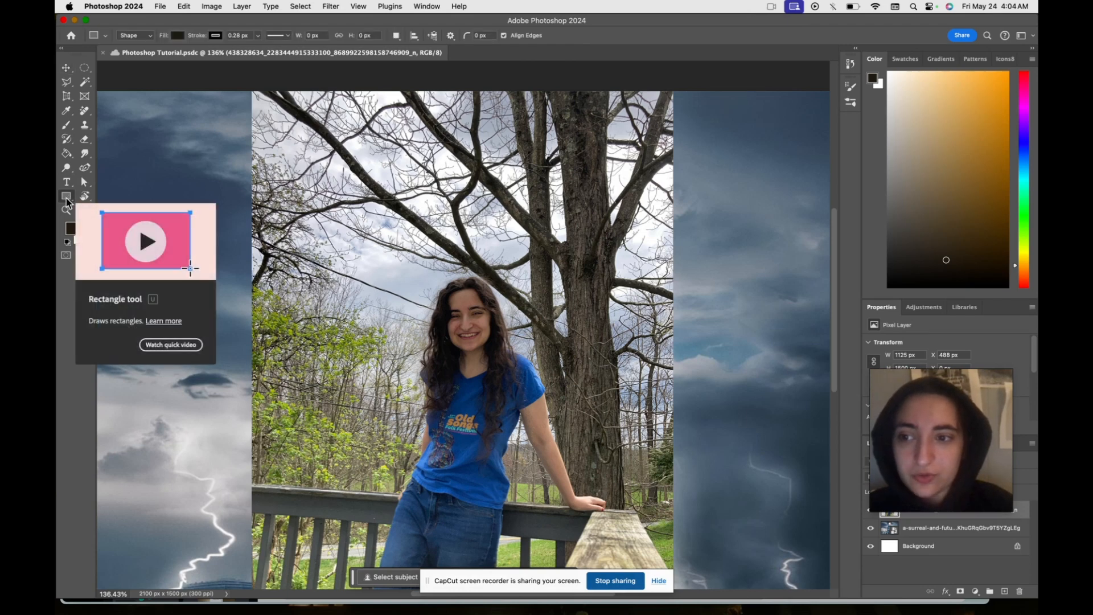
right_click(66, 197)
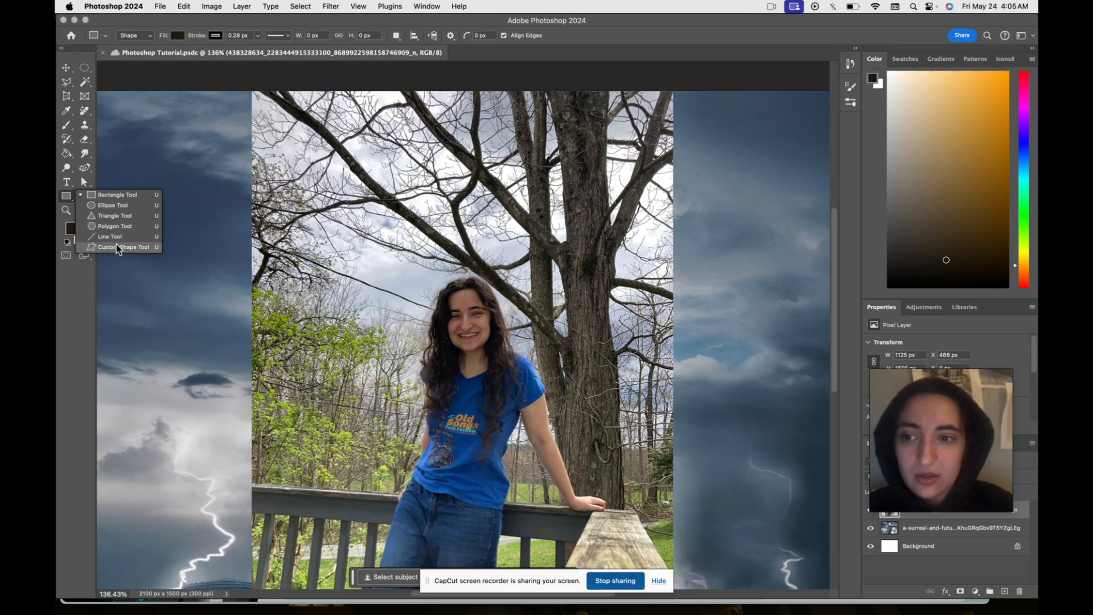
left_click(111, 197)
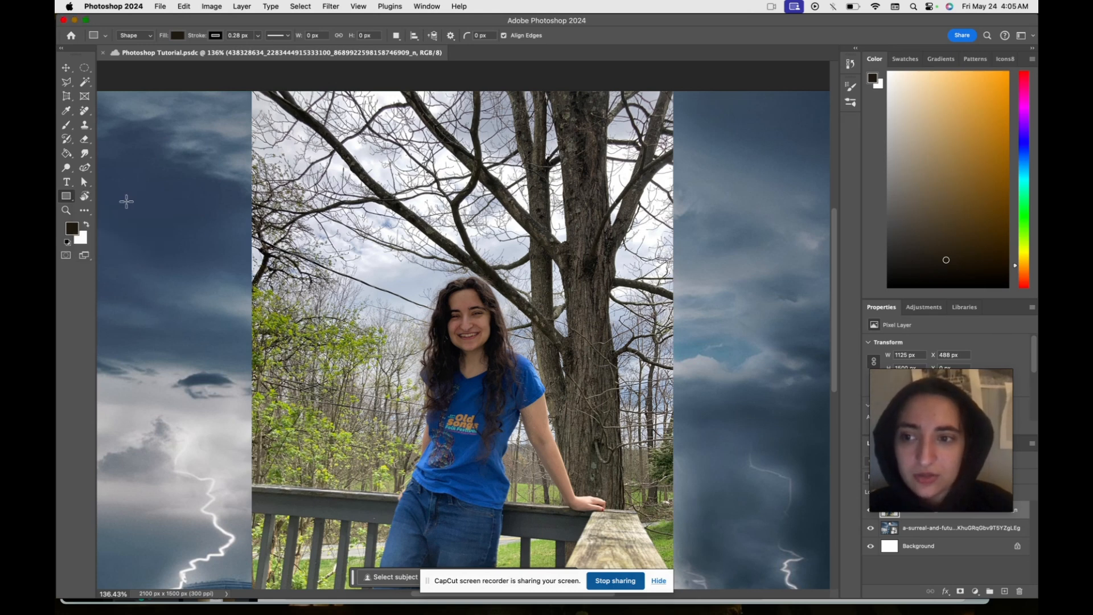
left_click_drag(307, 266, 389, 327)
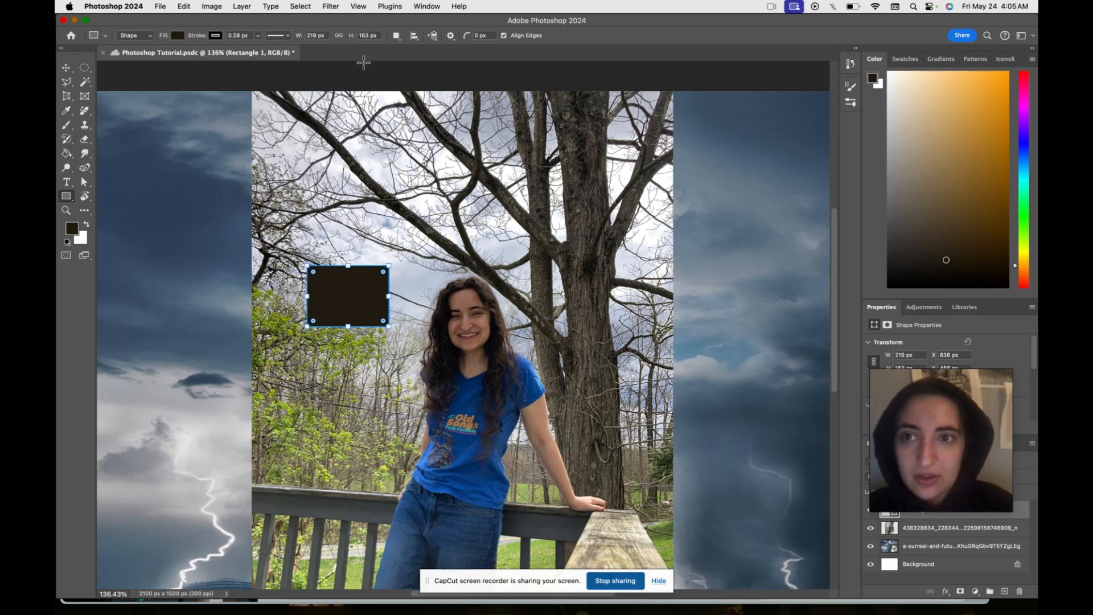
Open the fill color options for the new rectangle
left_click(179, 36)
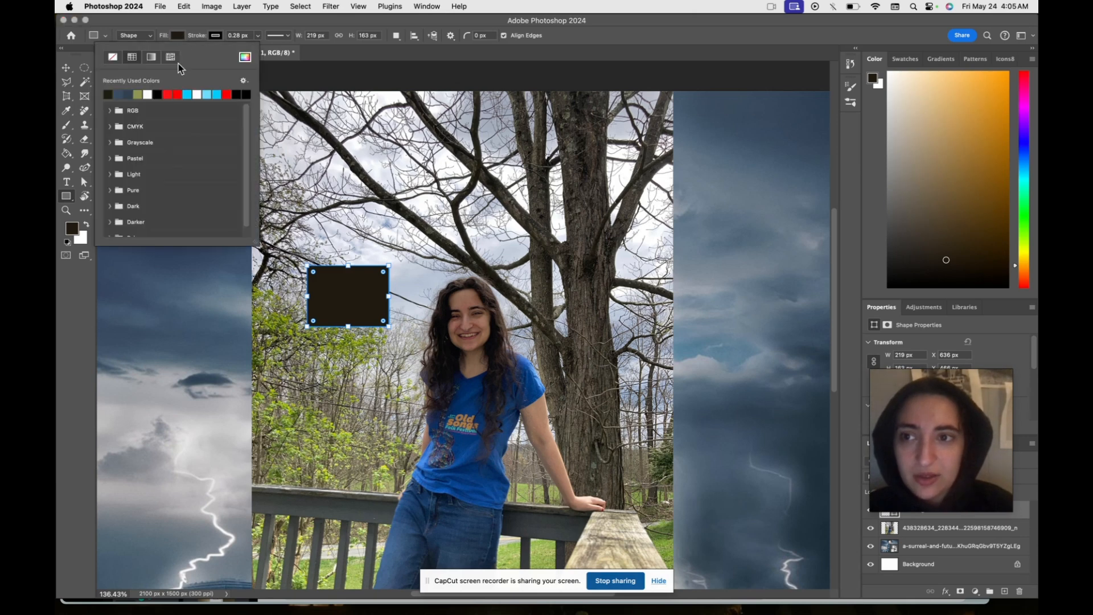
Give the rectangle shape a light blue fill and a dark stroke of 10.14 px
left_click(208, 93)
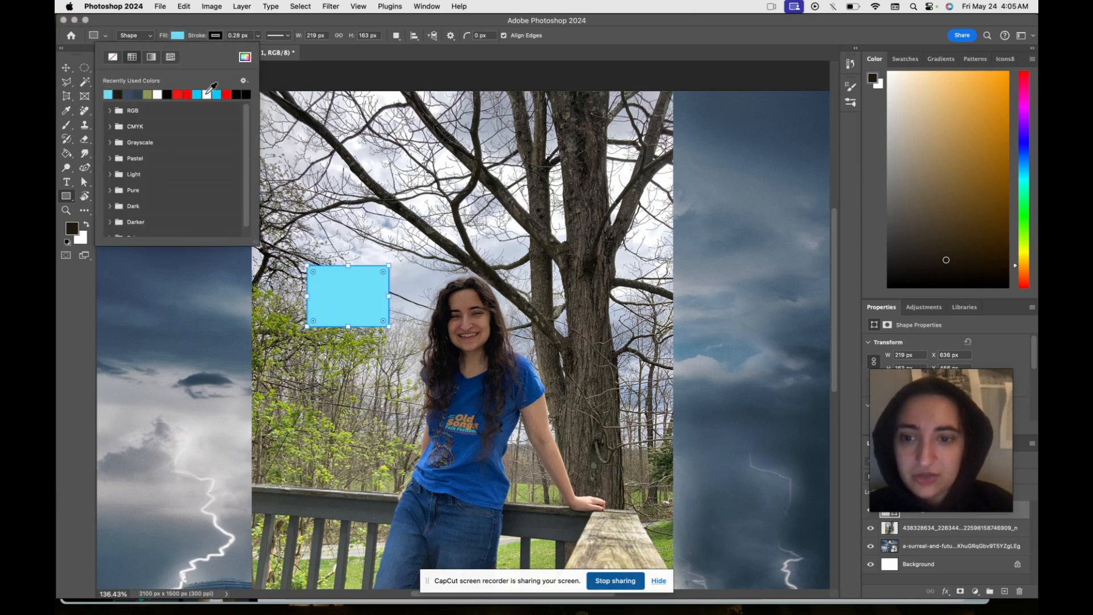
left_click(215, 37)
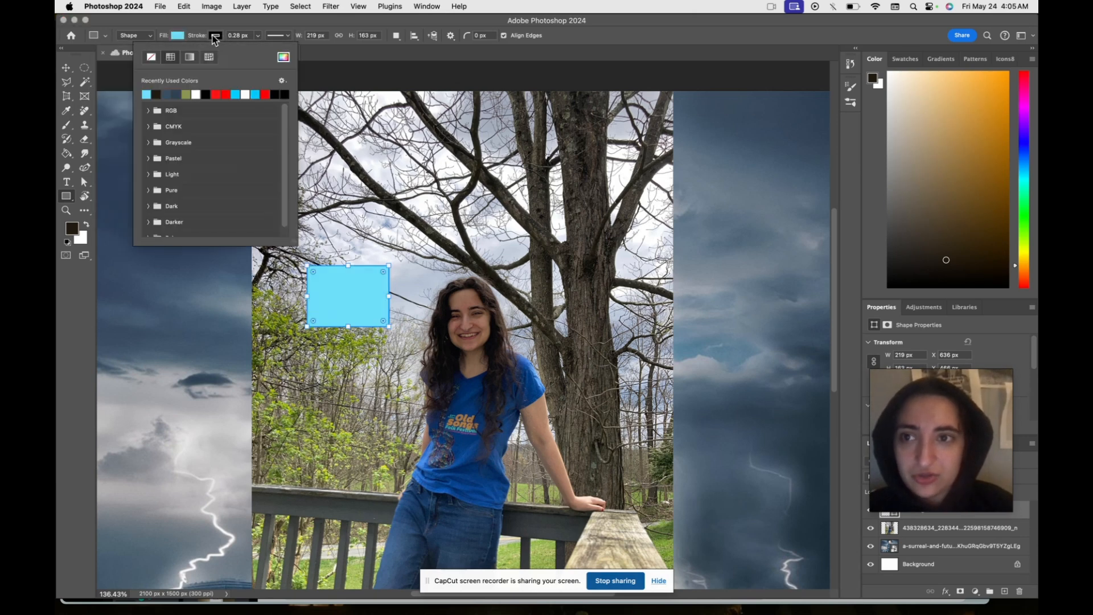
left_click(150, 58)
left_click(156, 93)
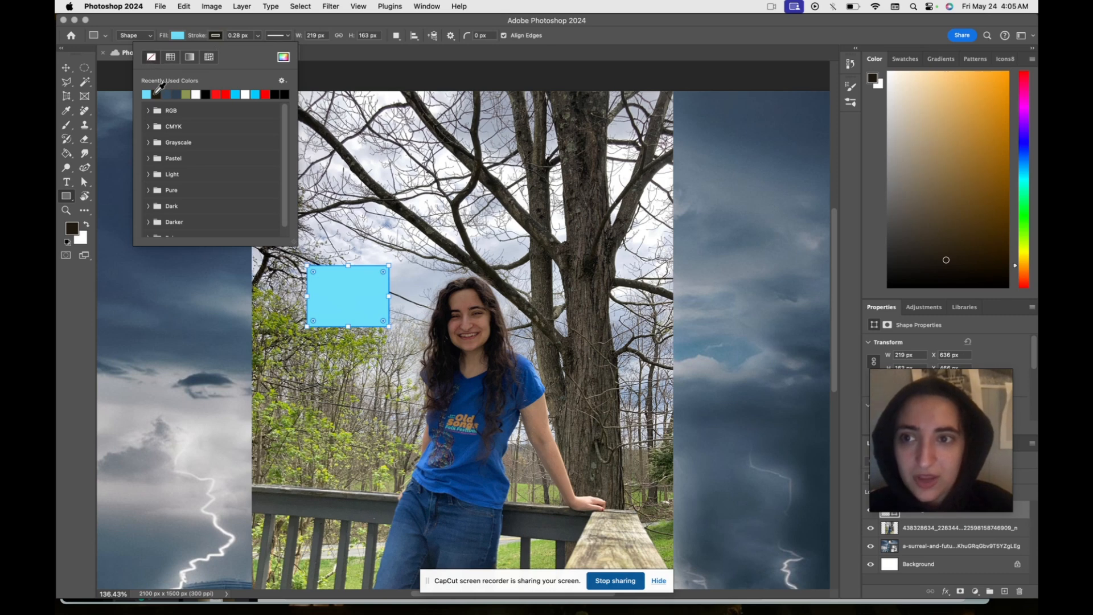
left_click(258, 36)
mouse_move(265, 50)
left_mouse_down()
mouse_move(282, 52)
mouse_move(268, 55)
left_mouse_up()
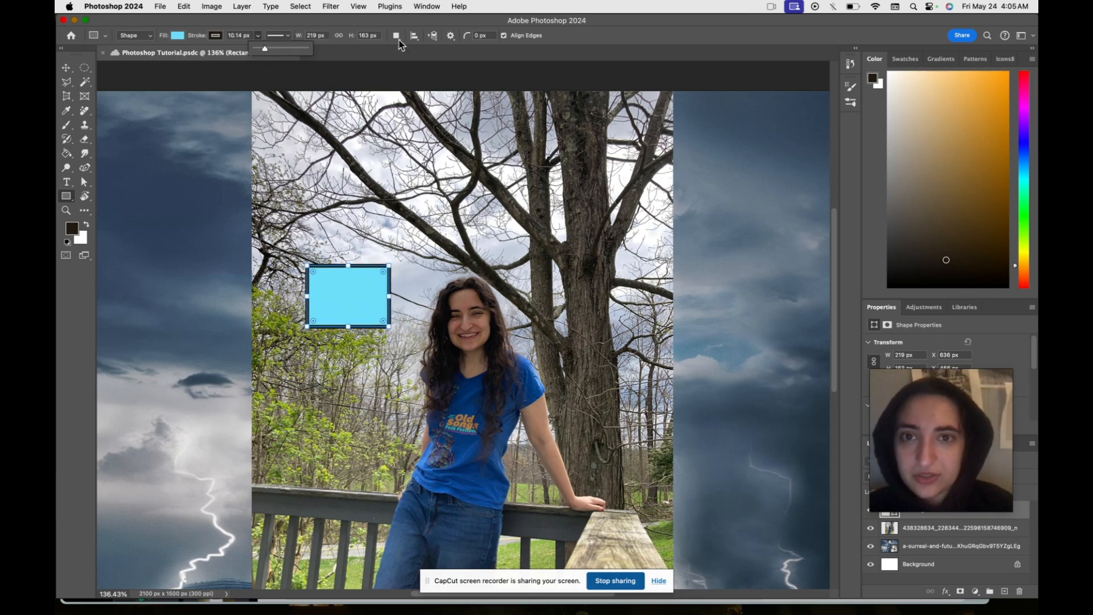
Round all four corners of the light blue rectangle into wide curves
left_click(135, 36)
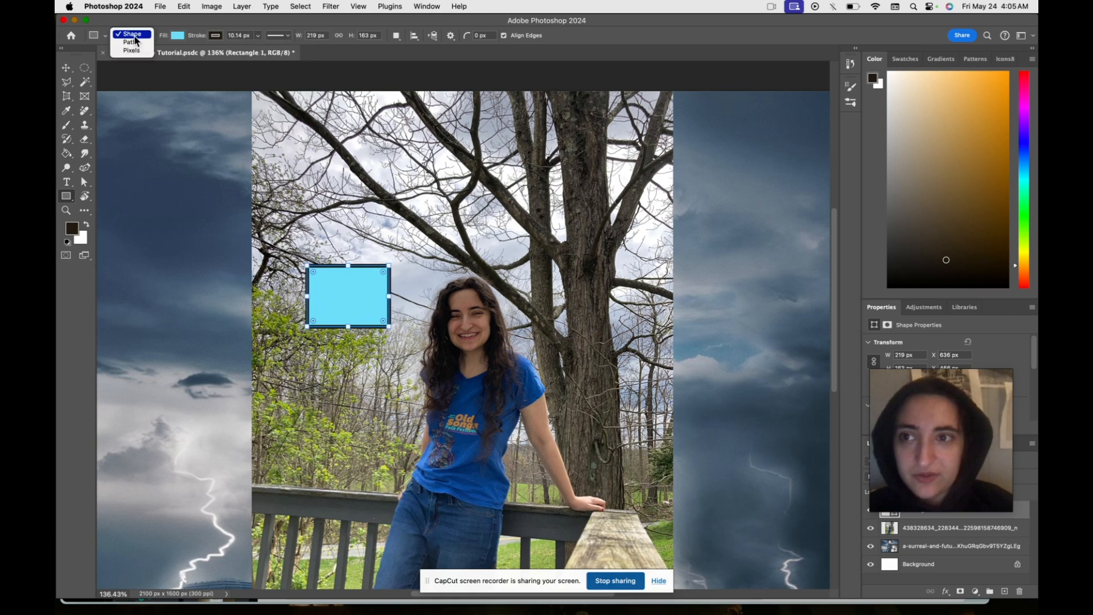
left_click(313, 273)
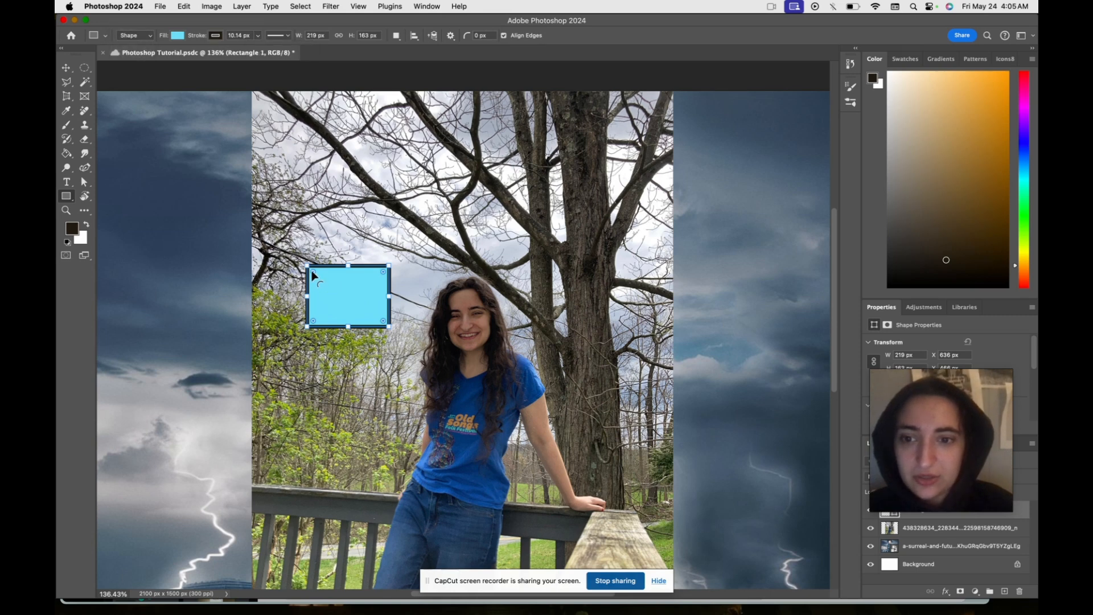
left_click_drag(312, 271, 333, 283)
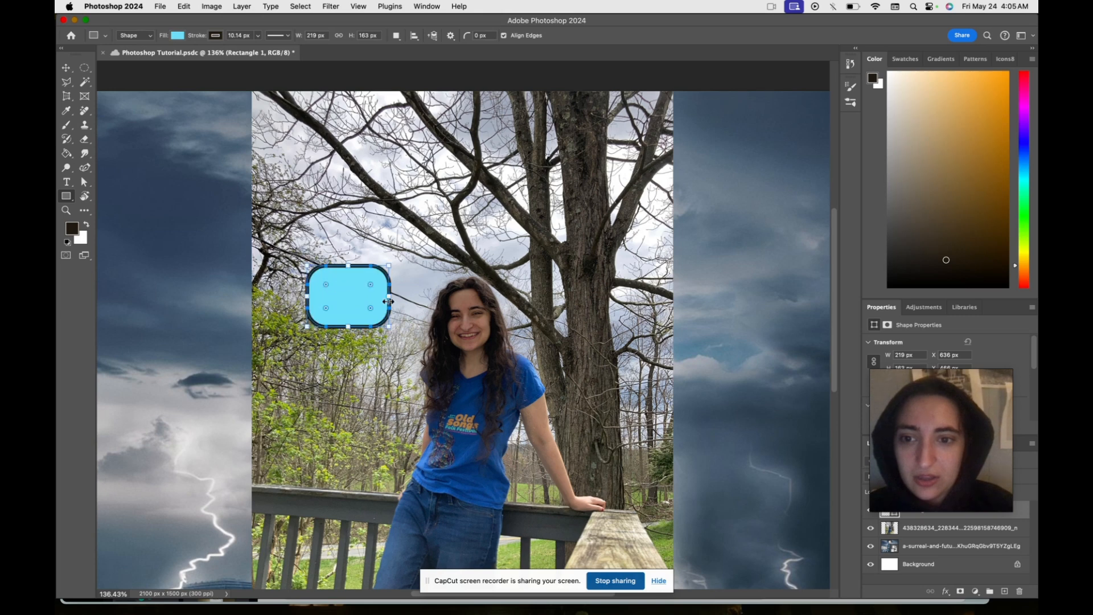
left_click(65, 67)
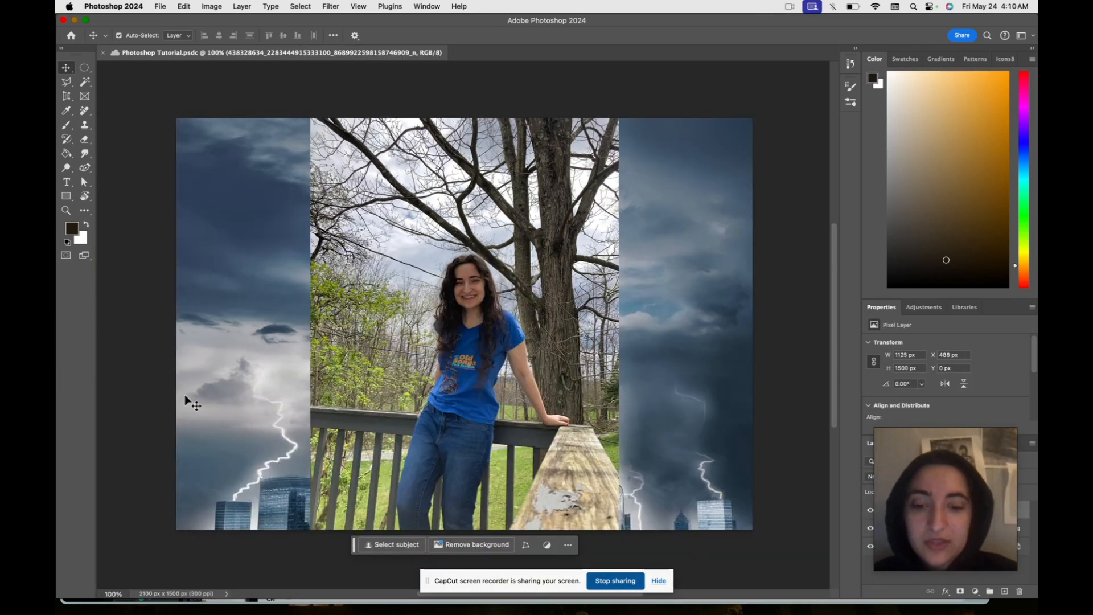
left_click(212, 436)
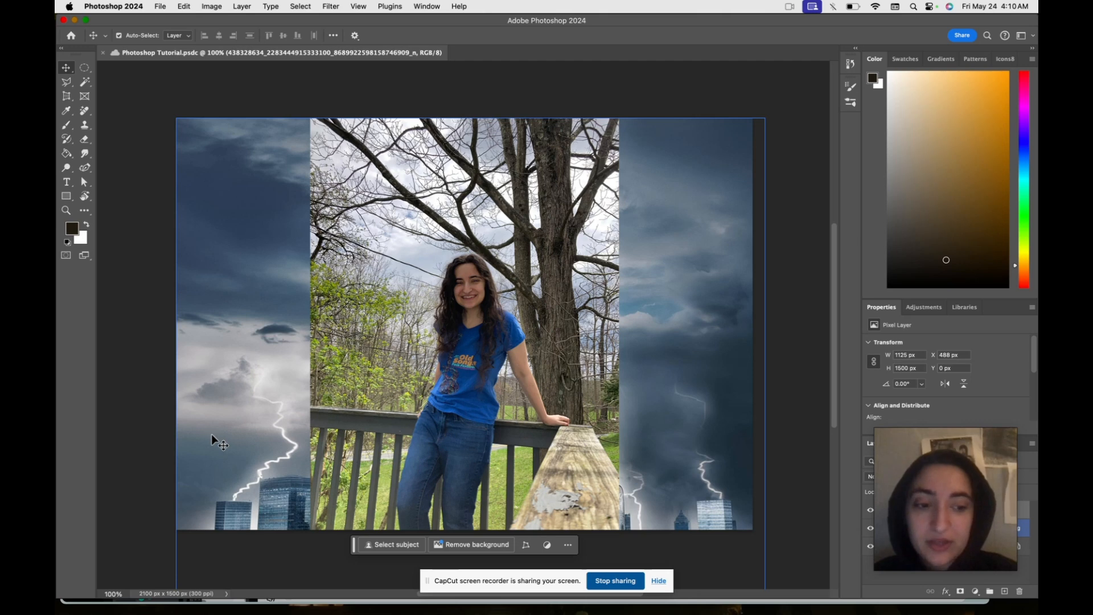
left_click(494, 372)
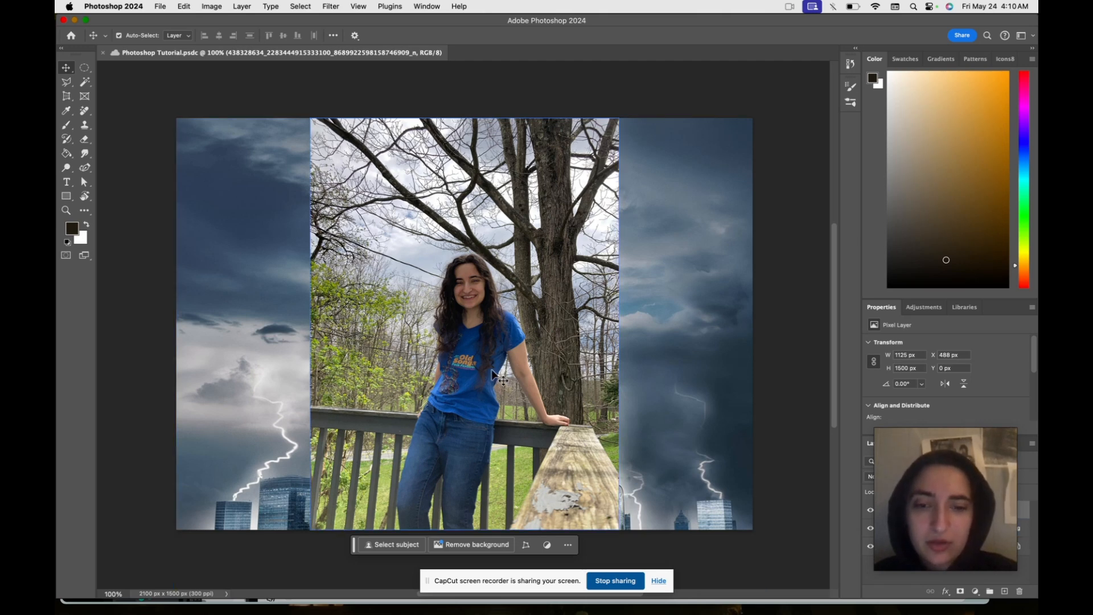
left_click(904, 438)
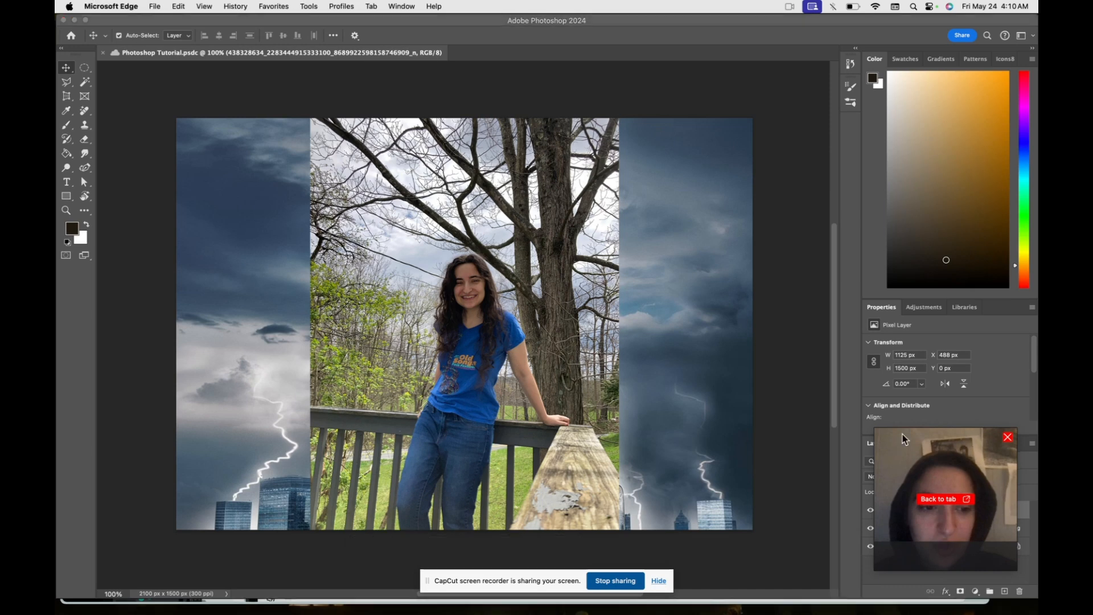
left_click_drag(943, 463, 200, 281)
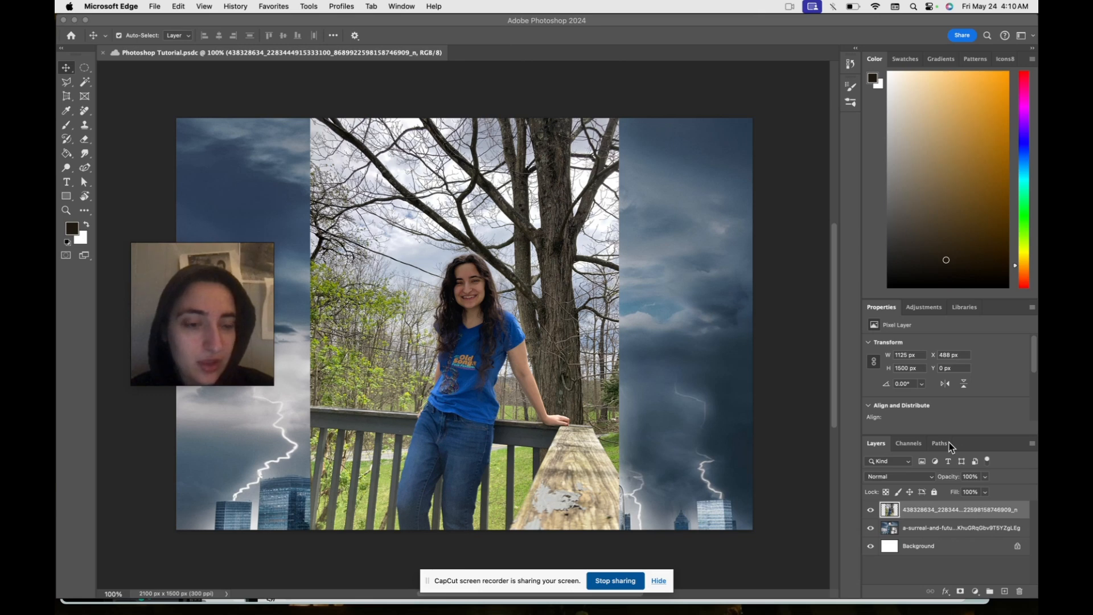
left_click(484, 295)
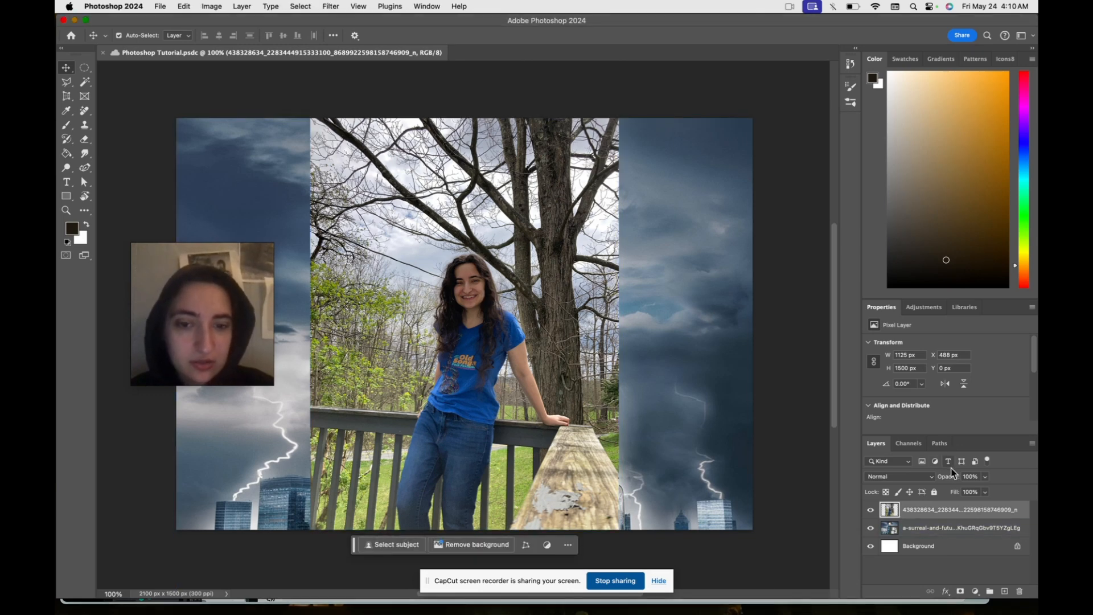
left_click(978, 532)
left_click(974, 514)
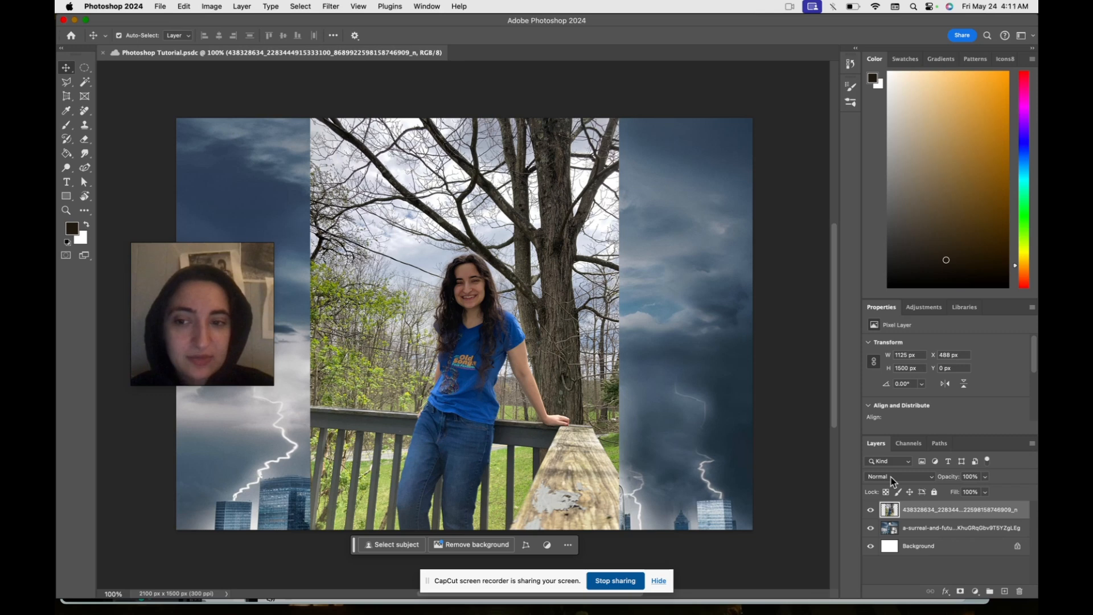
Preview darkening blend modes on the portrait photo layer and try a lower opacity, restoring it to 100%
left_click(893, 480)
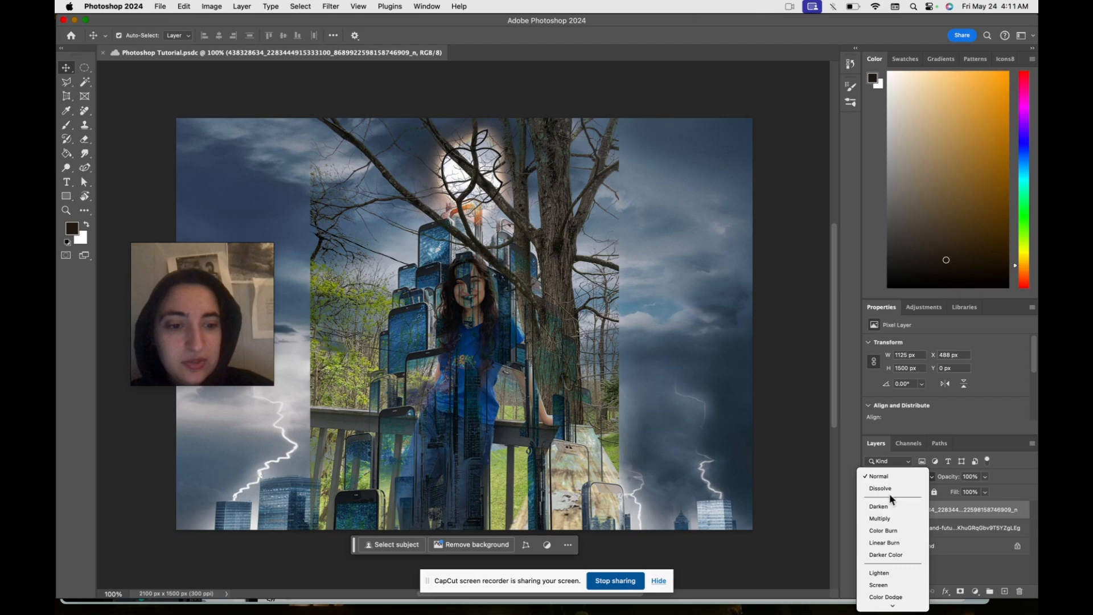
left_click(993, 482)
left_click(985, 477)
left_click_drag(989, 491, 960, 496)
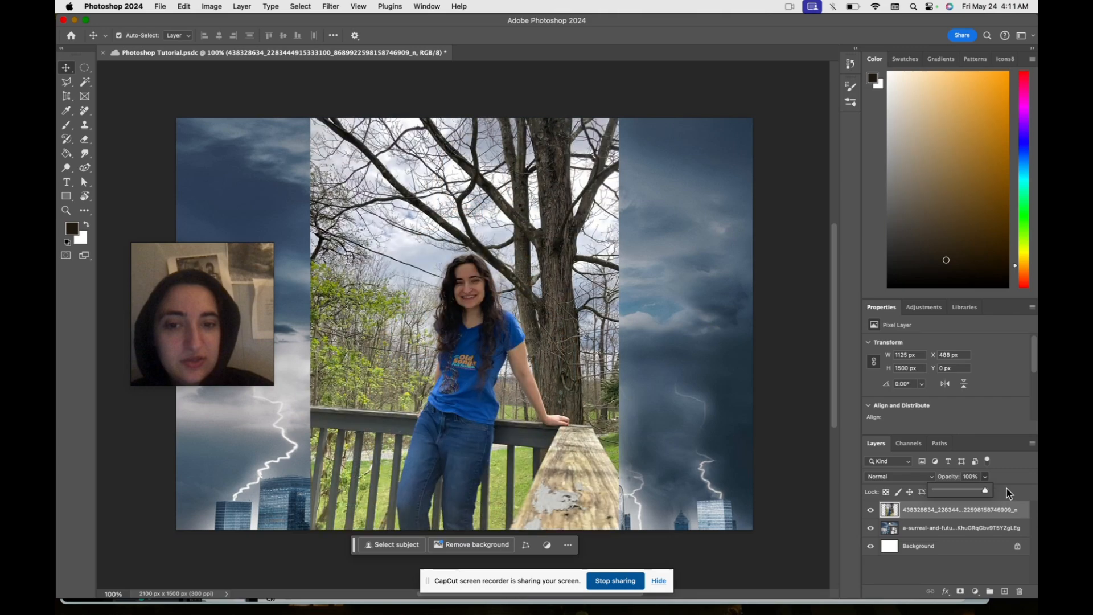
Preview the portrait photo layer with the Lighten, Color Dodge, Linear Dodge (Add), Overlay and Soft Light blend modes, without applying any
left_click(927, 477)
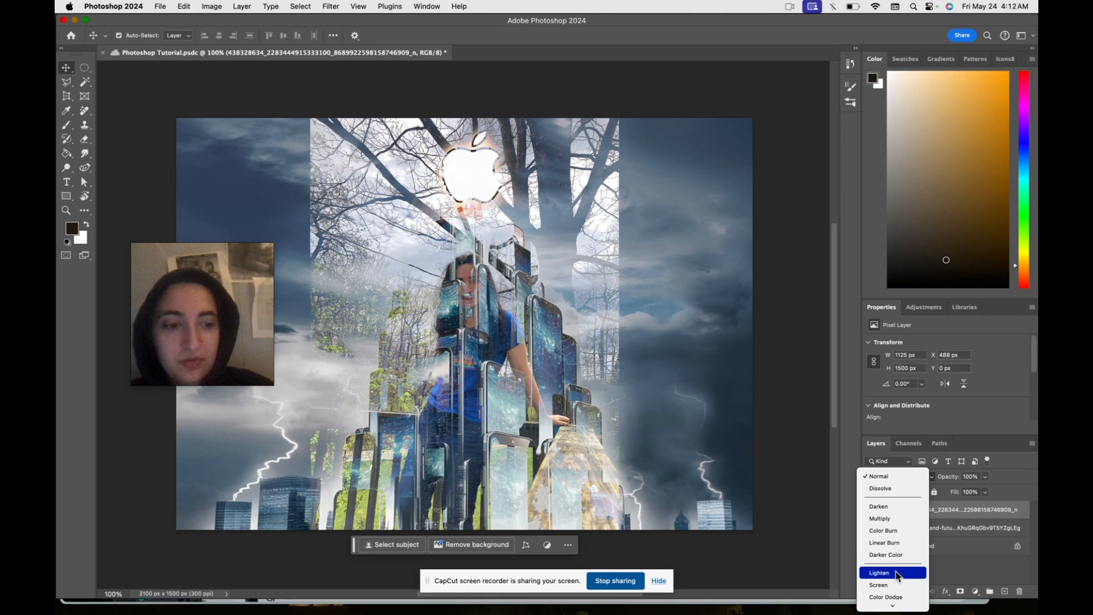
scroll(898, 576, "down", 1)
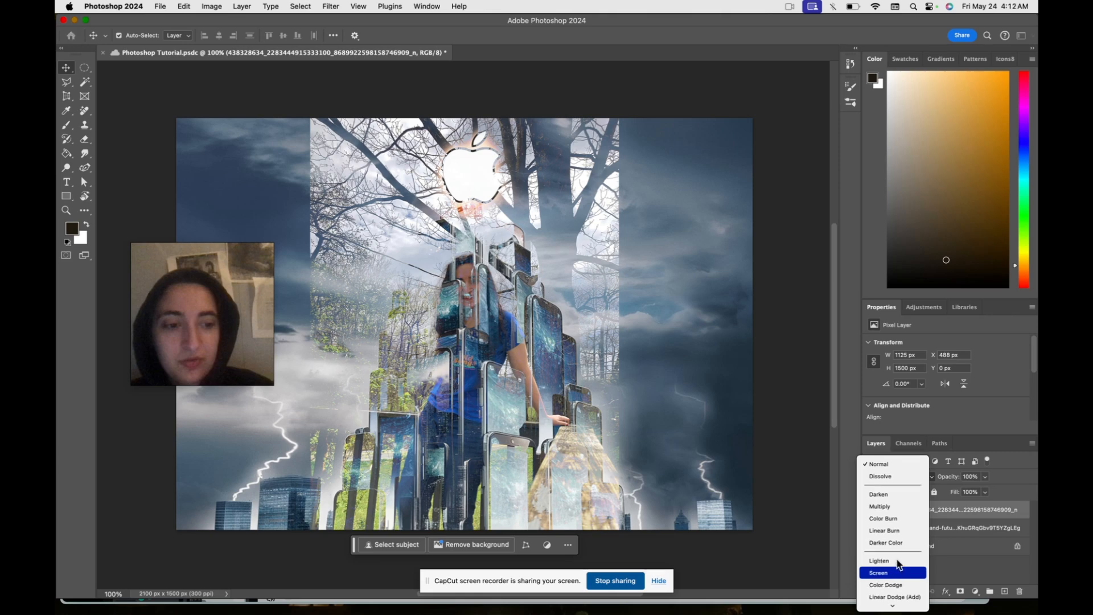
scroll(898, 563, "down", 1)
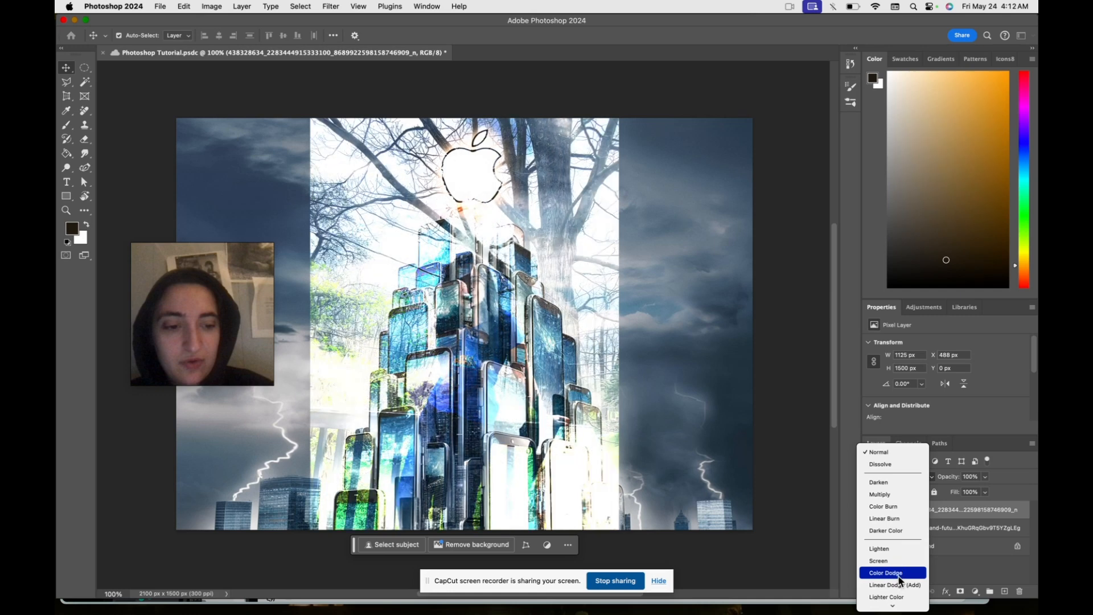
scroll(901, 581, "down", 1)
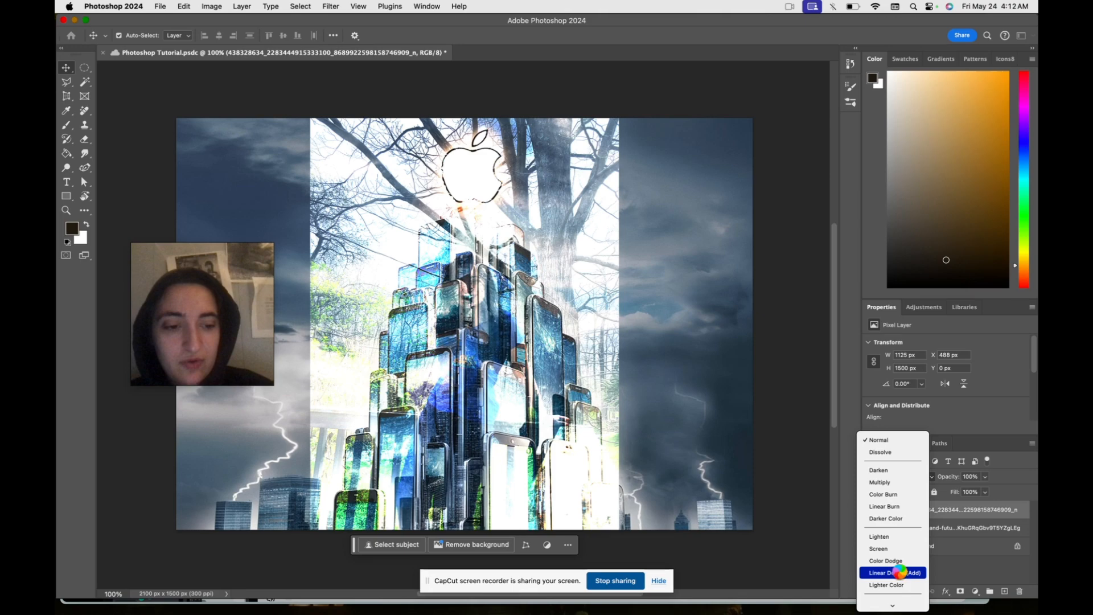
scroll(901, 573, "down", 1)
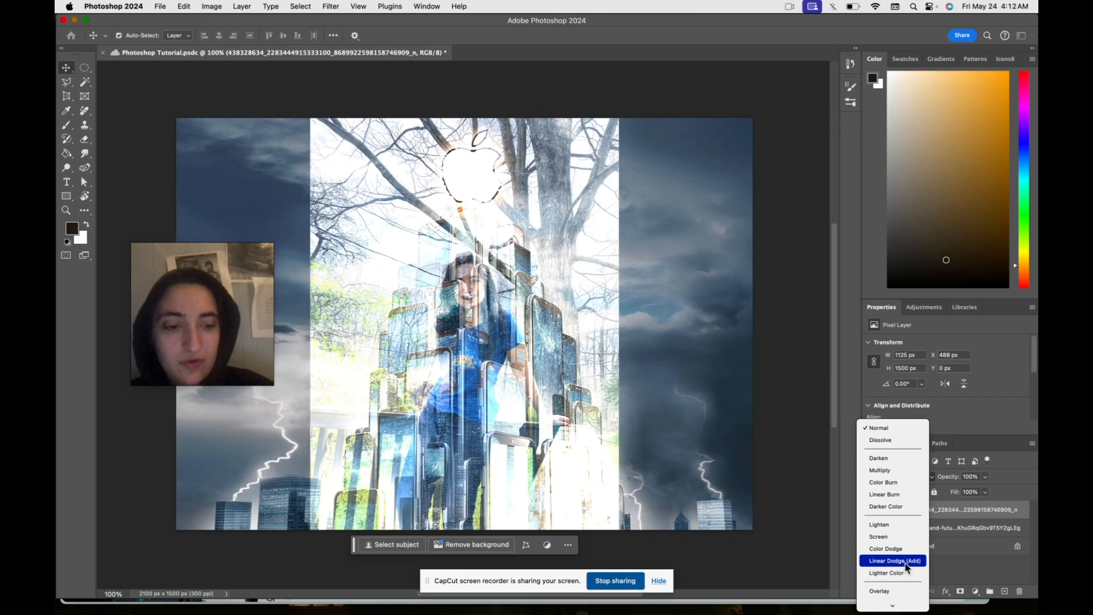
scroll(907, 580, "down", 1)
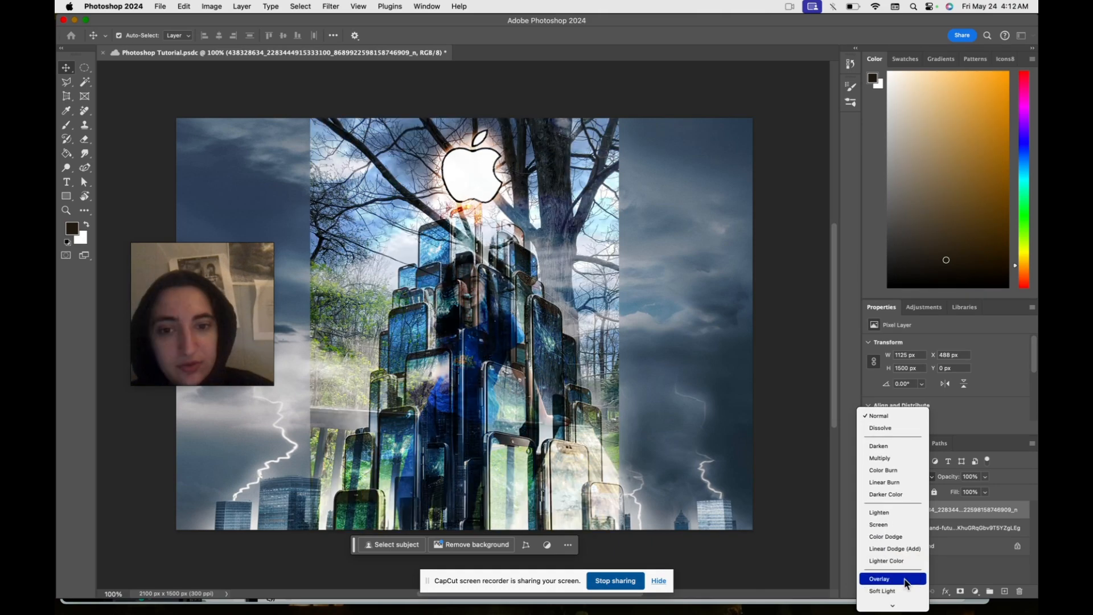
scroll(907, 582, "down", 1)
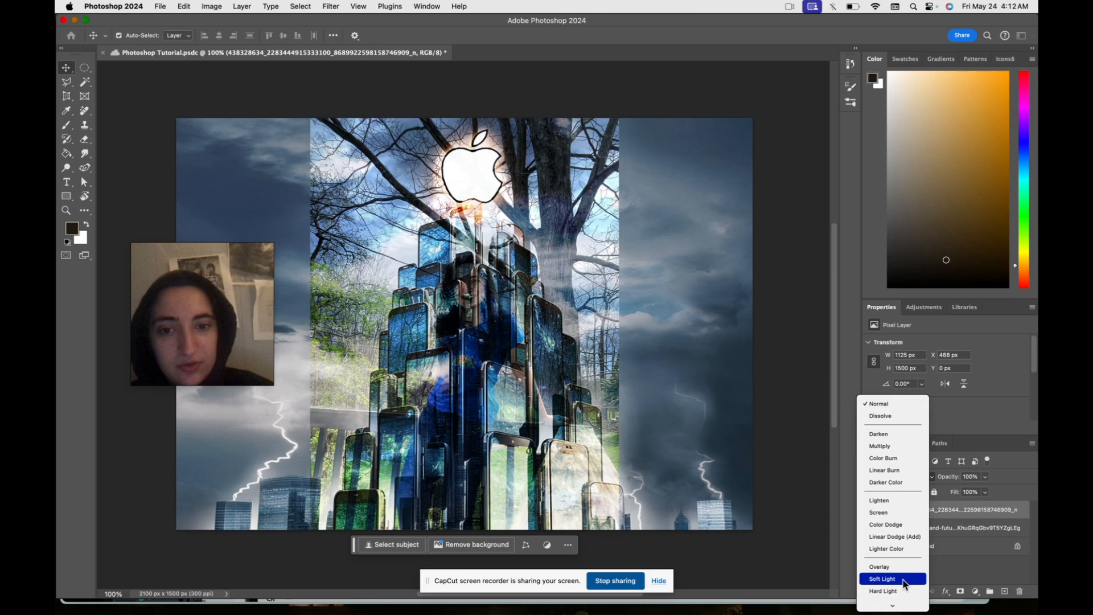
scroll(905, 583, "down", 1)
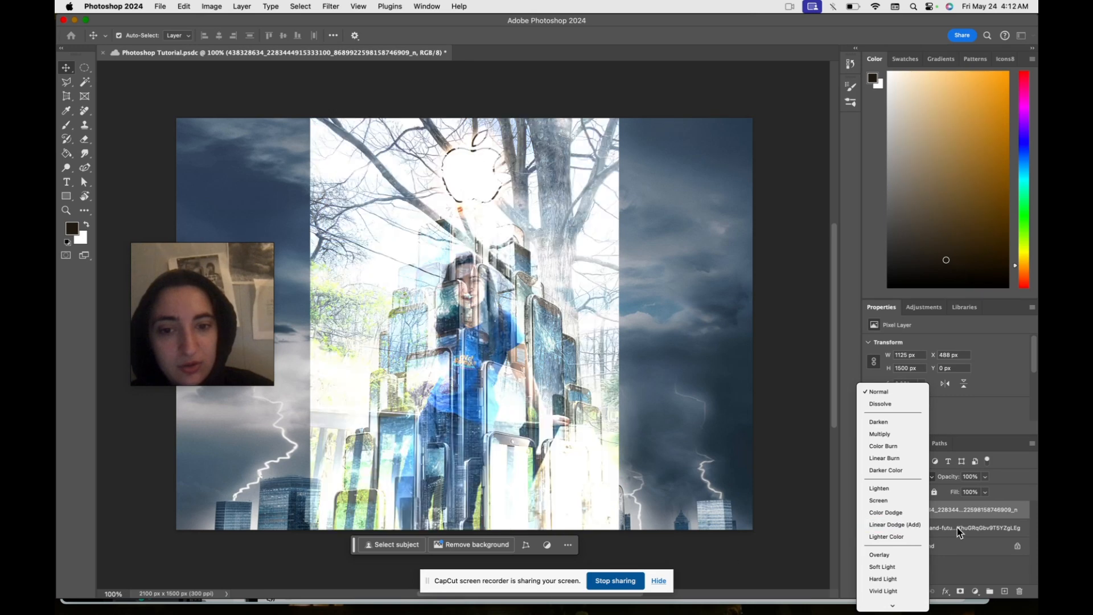
left_click(958, 540)
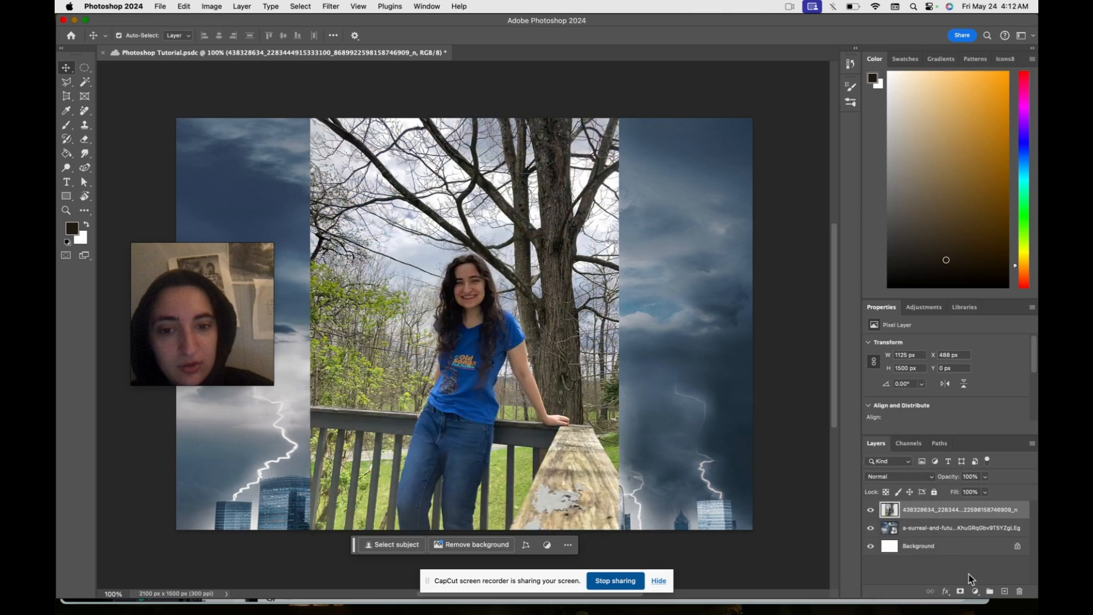
left_click(899, 524)
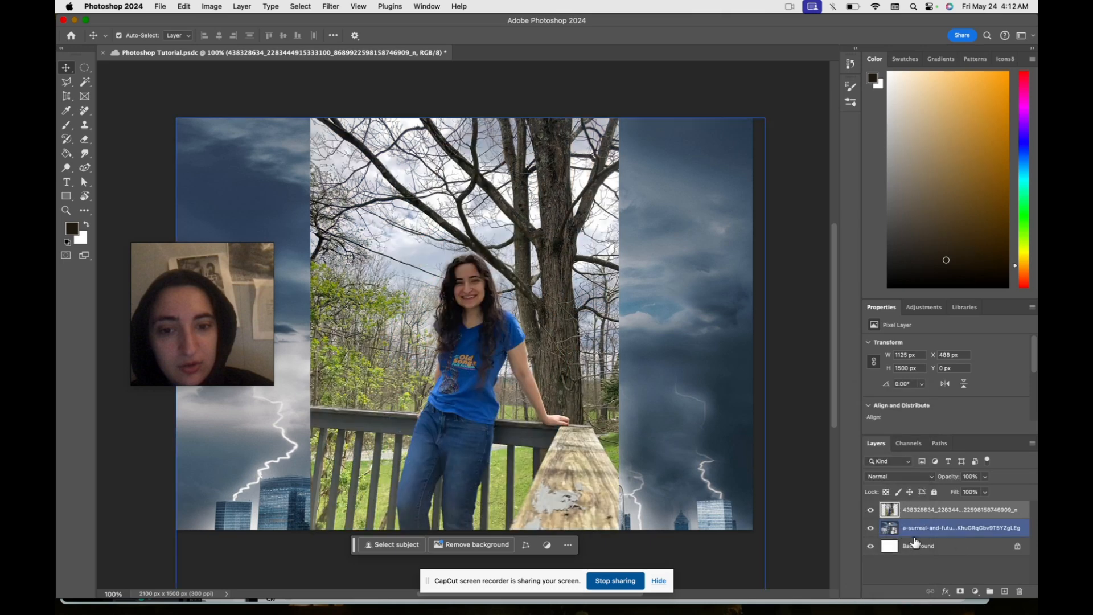
left_click(564, 329)
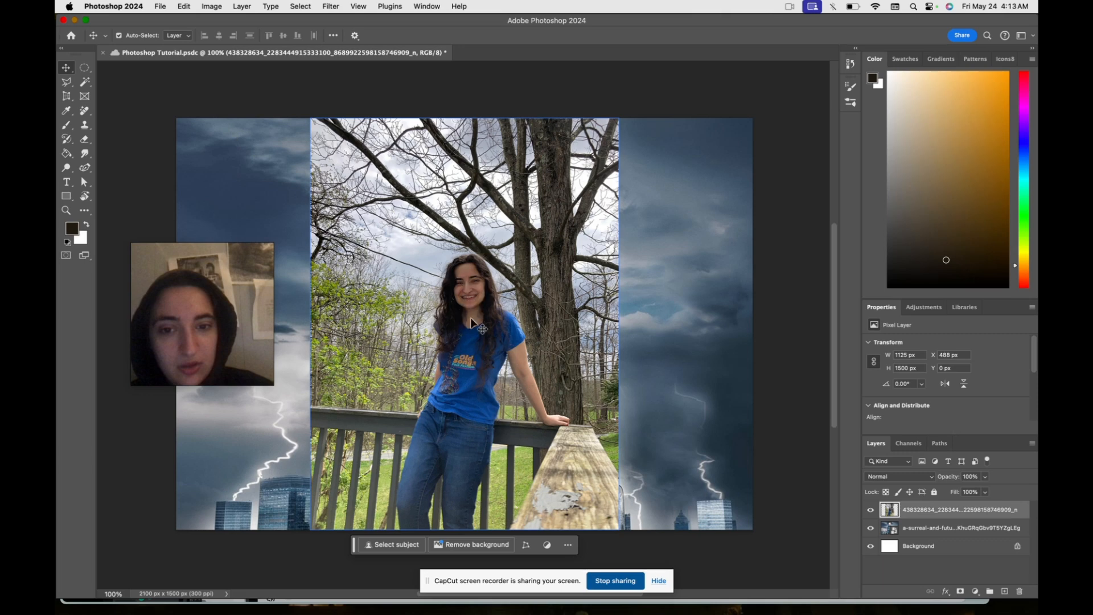
left_click(626, 447)
mouse_move(552, 604)
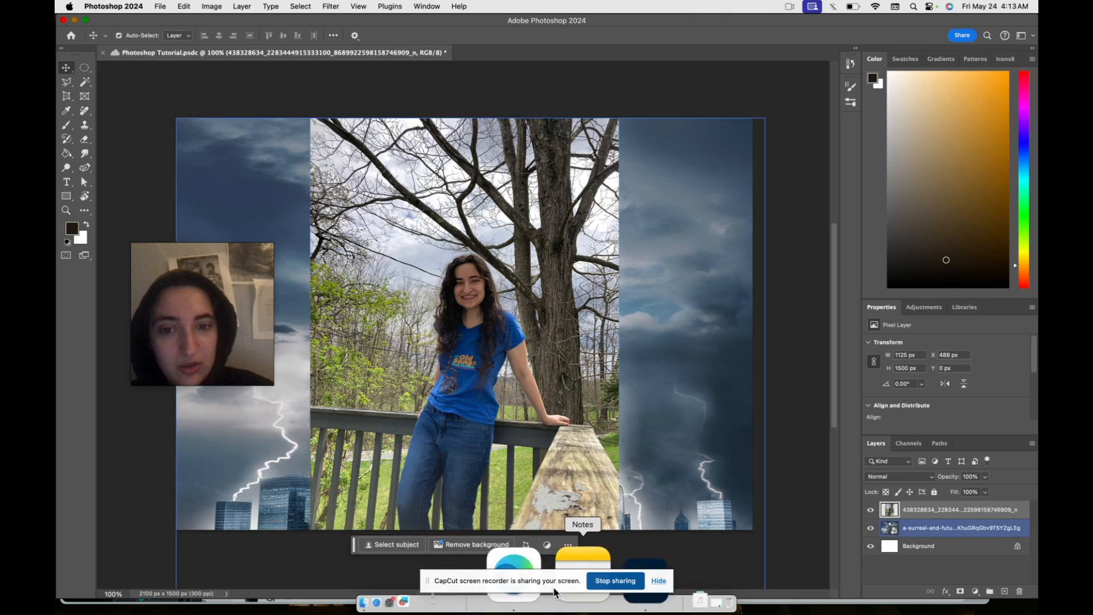
left_click(548, 565)
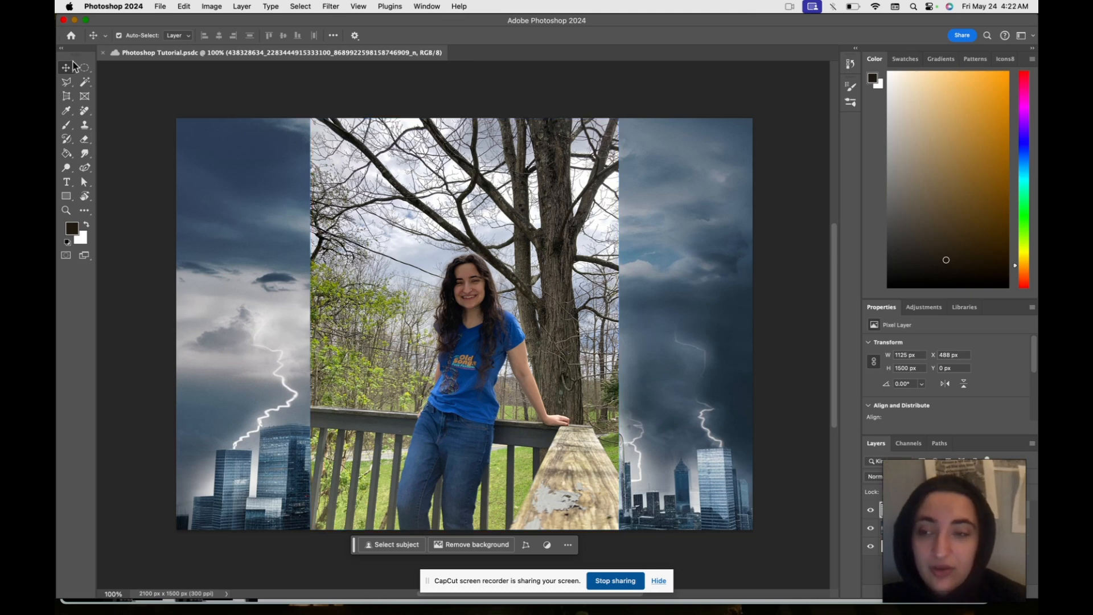
Select the woman in the portrait photo with the Object Selection Tool
left_click(86, 83)
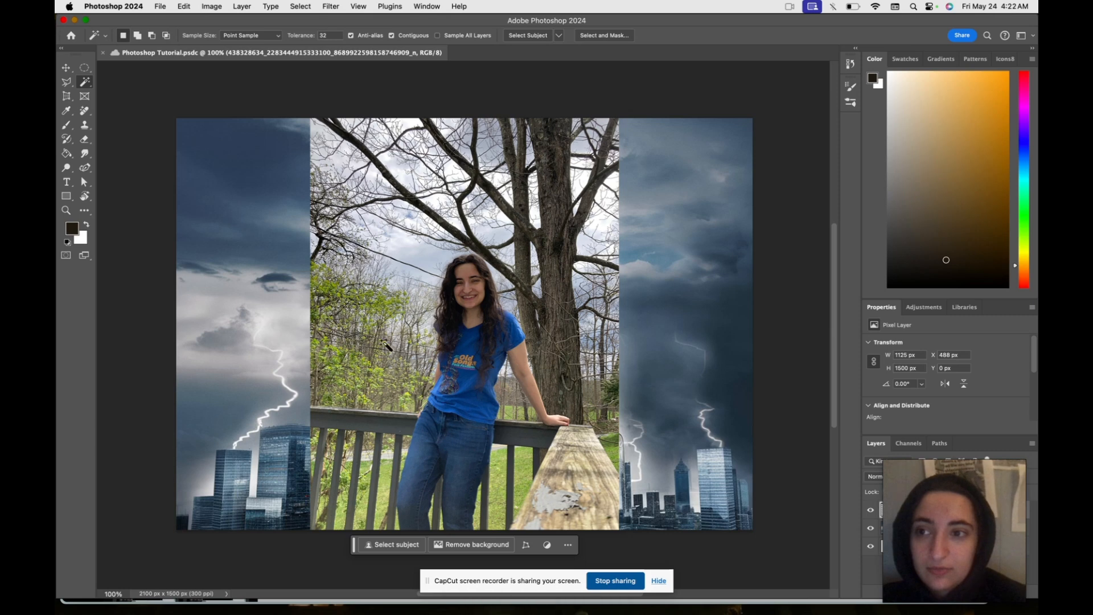
left_click_drag(84, 81, 112, 83)
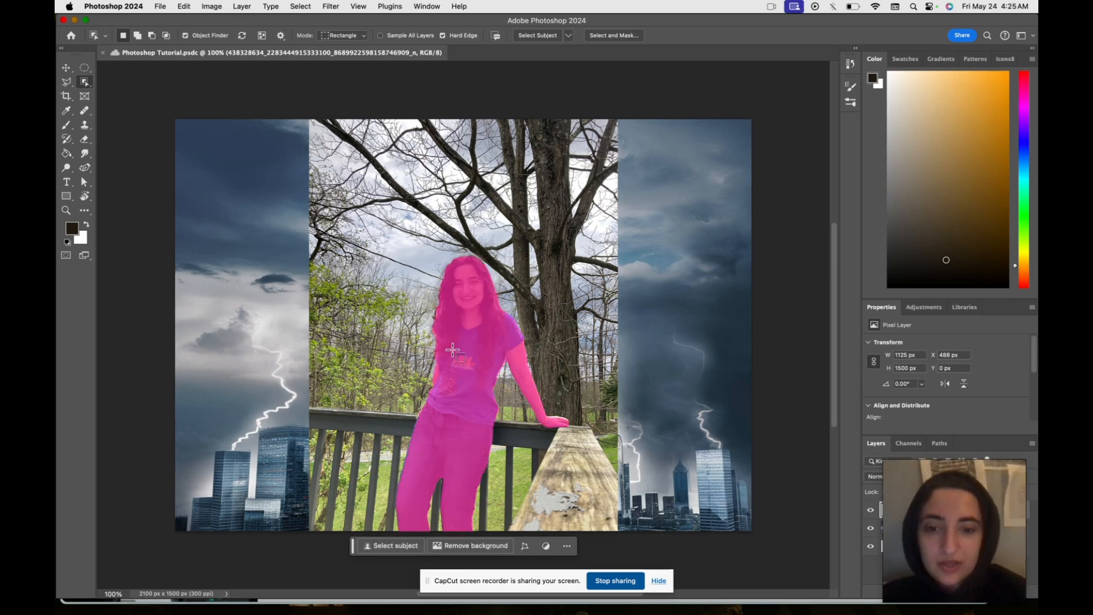
left_click(452, 348)
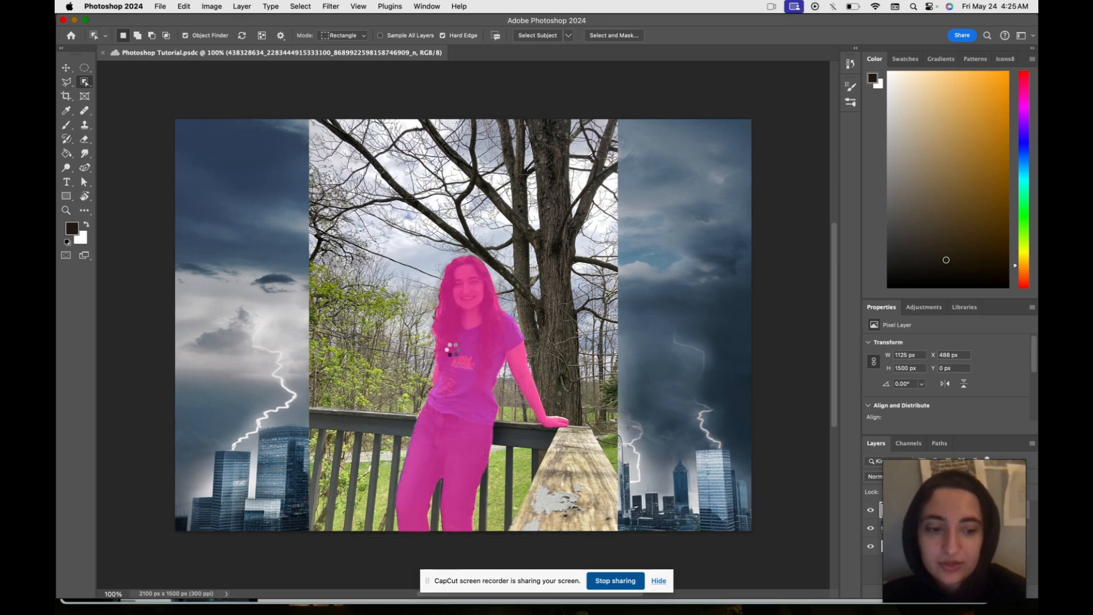
left_click(450, 364)
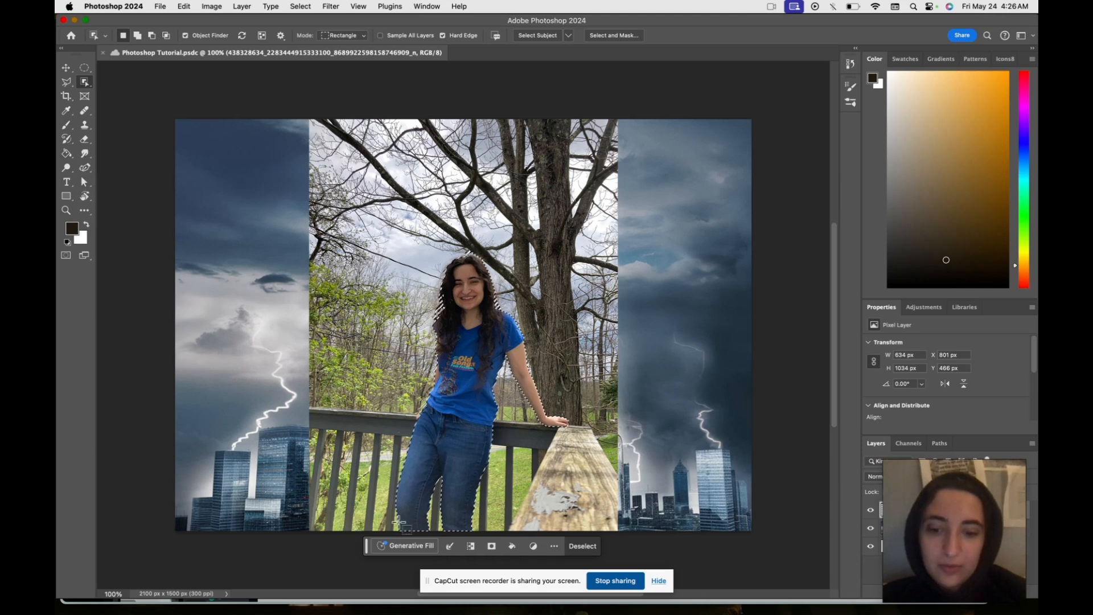
Subtract the woman's head, shirt and arms from the selection with an enlarged Quick Selection brush, keeping only her jeans selected
right_click(85, 83)
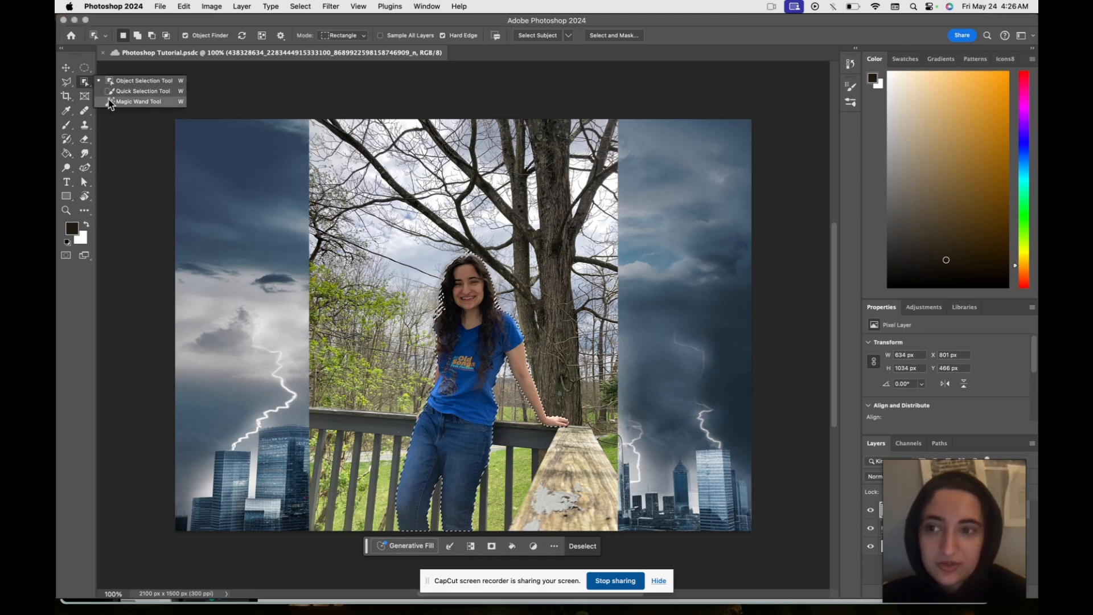
left_click(108, 92)
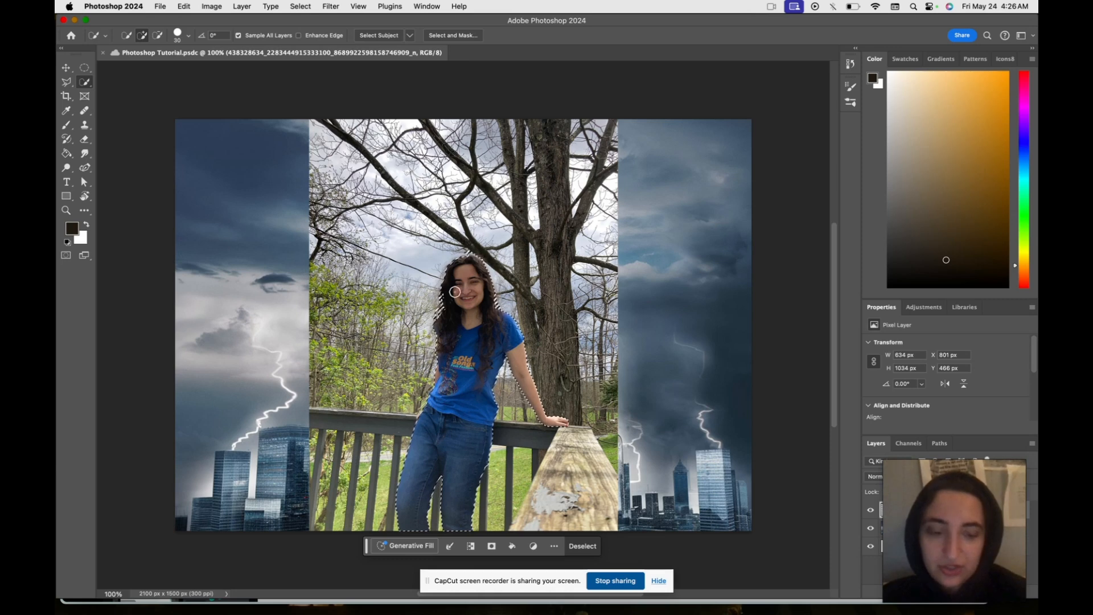
key("bracketright")
key("bracketright")
key("bracketright")
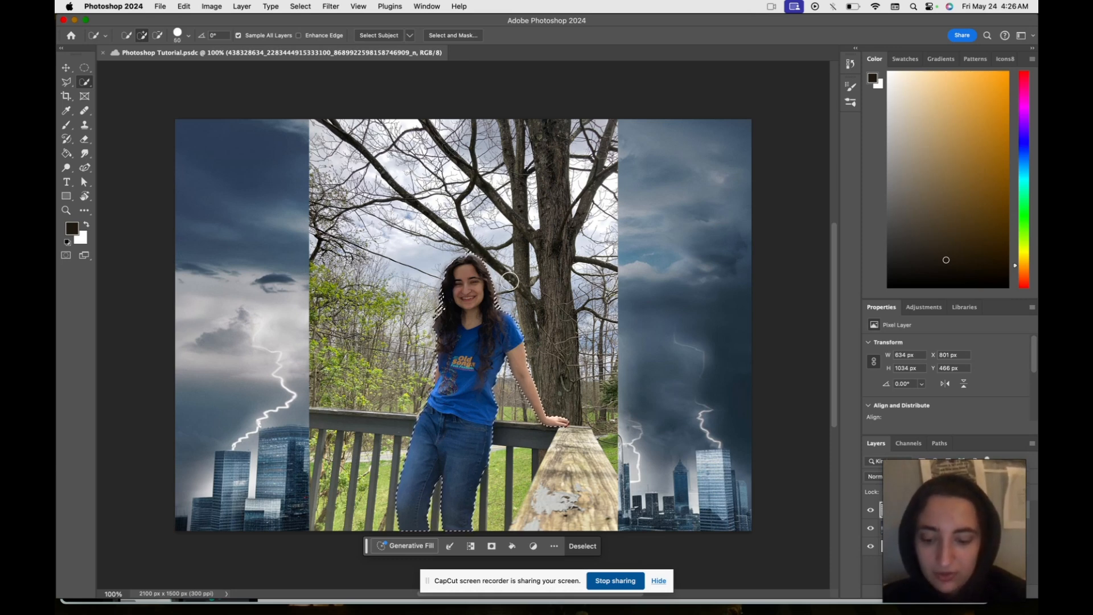
key("alt")
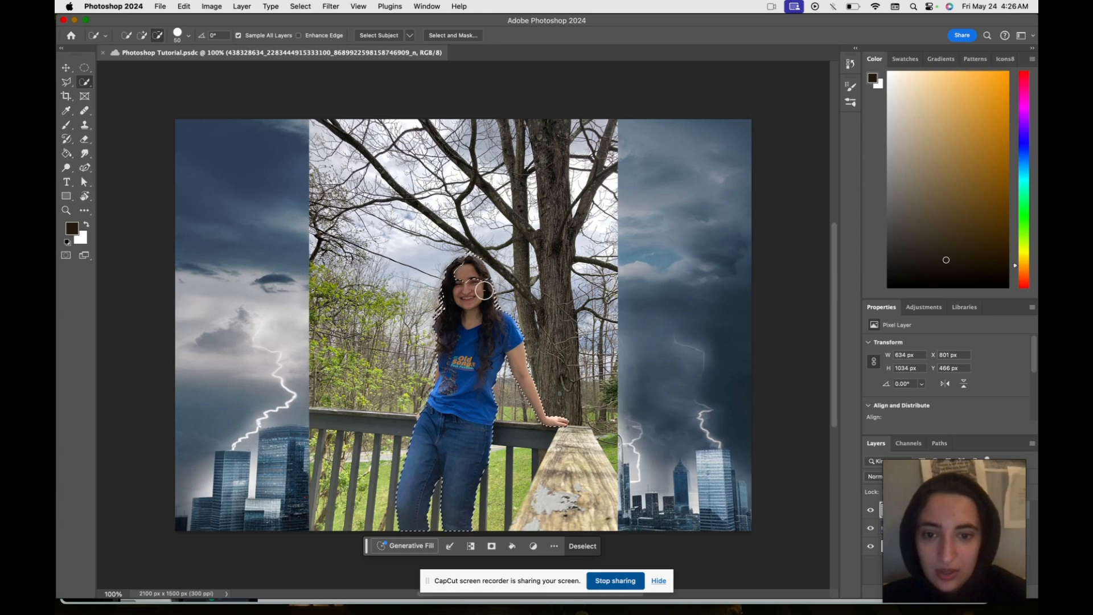
mouse_move(478, 306)
left_mouse_down()
mouse_move(452, 302)
mouse_move(444, 338)
mouse_move(527, 324)
mouse_move(516, 354)
left_mouse_up()
mouse_move(463, 271)
left_mouse_down()
mouse_move(473, 260)
mouse_move(442, 284)
left_mouse_up()
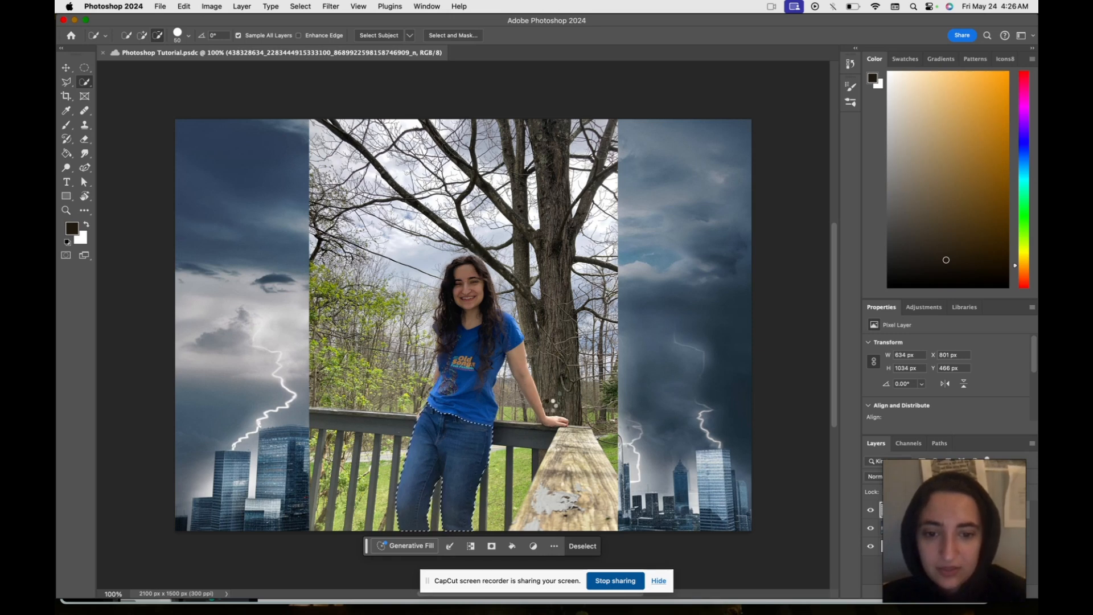
left_click(568, 423)
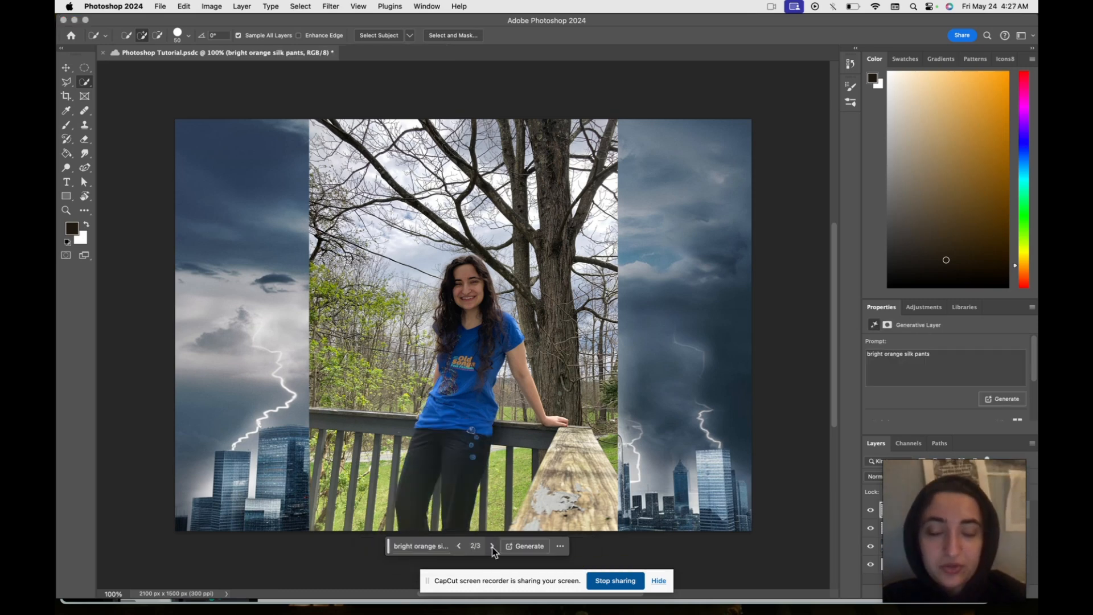
View the third variation of the generated pants and replace the generative prompt with "orange pants"
left_click(492, 545)
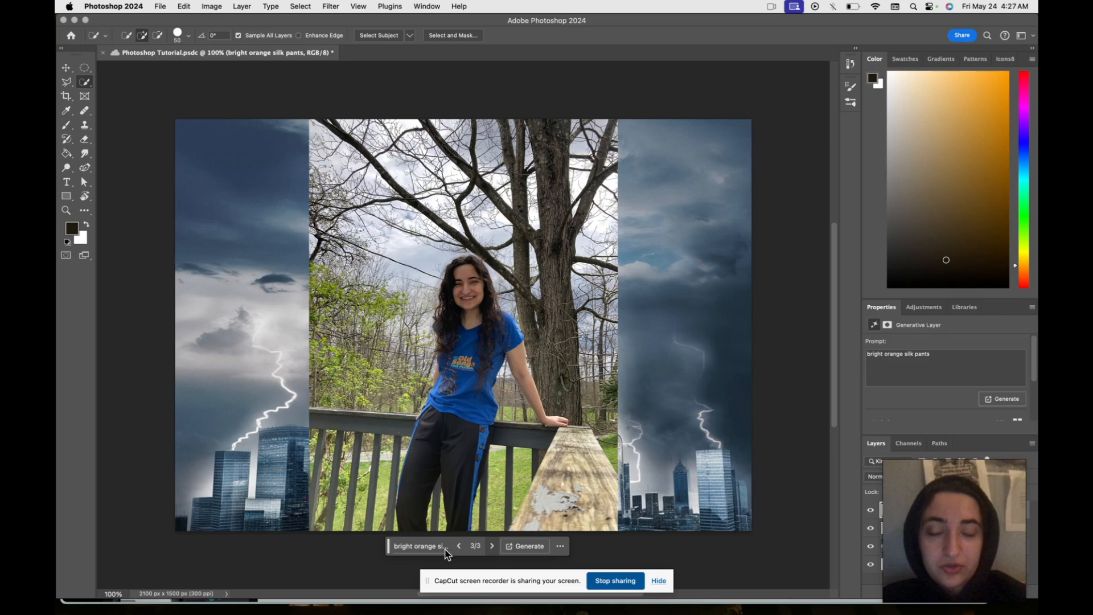
left_click(426, 546)
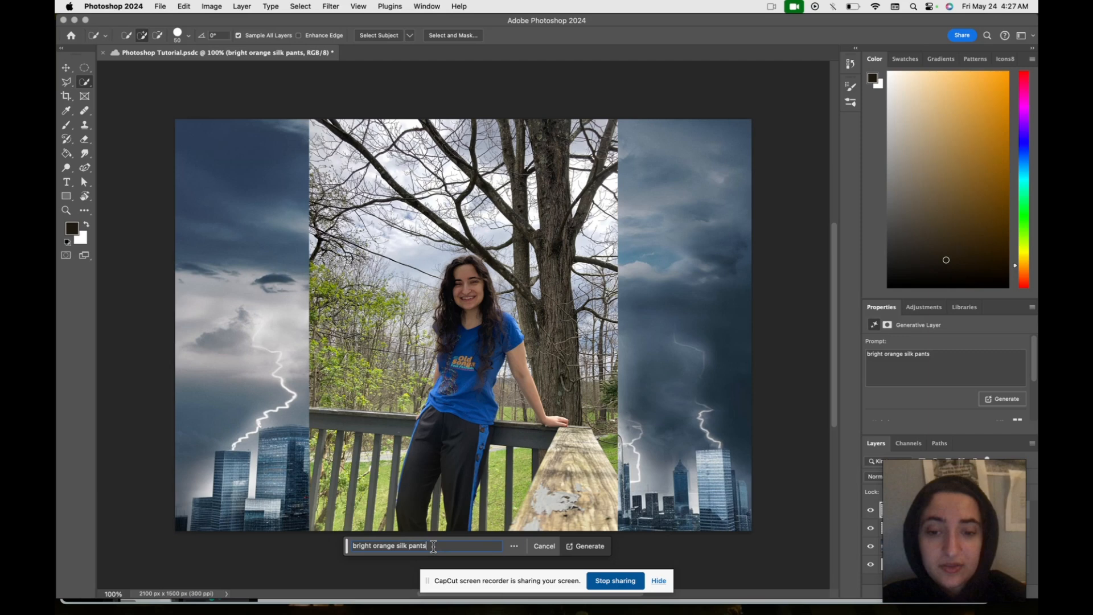
triple_click(362, 545)
type("orange pants")
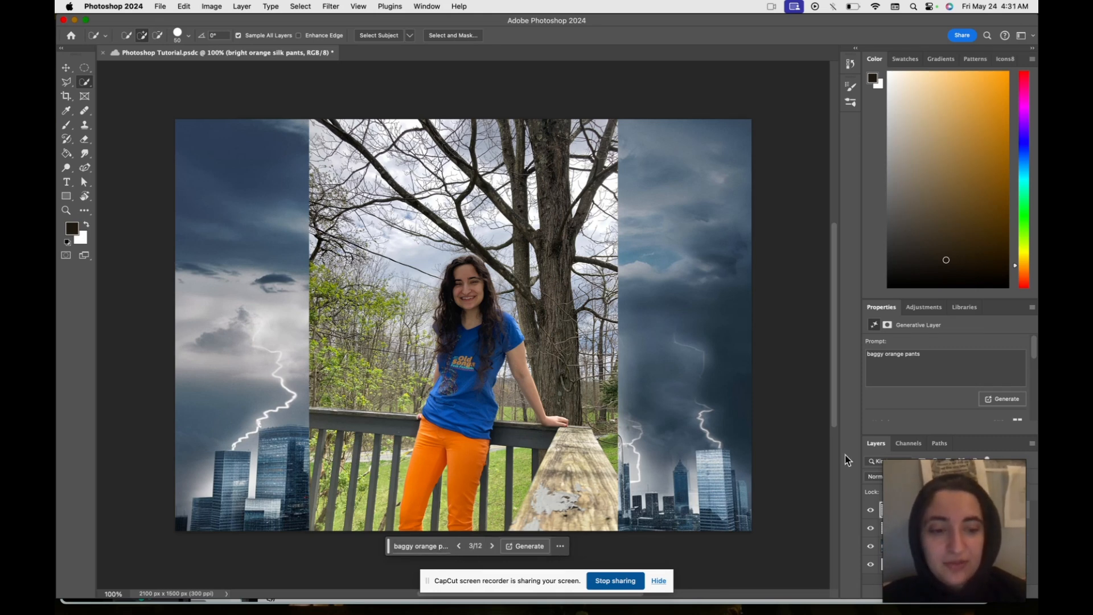
left_click_drag(987, 482, 964, 251)
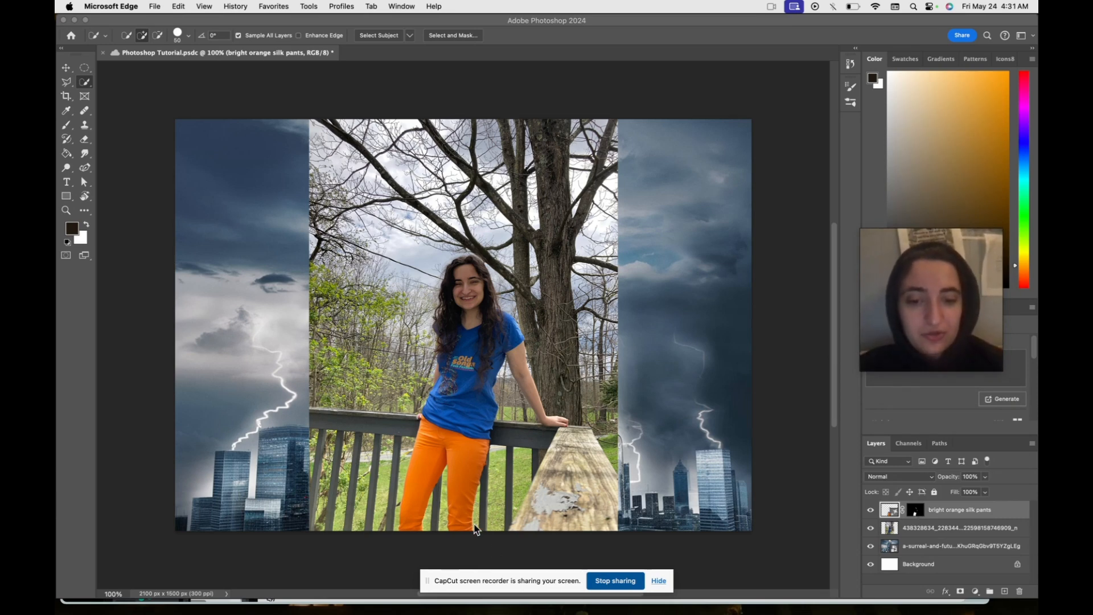
left_click(934, 514)
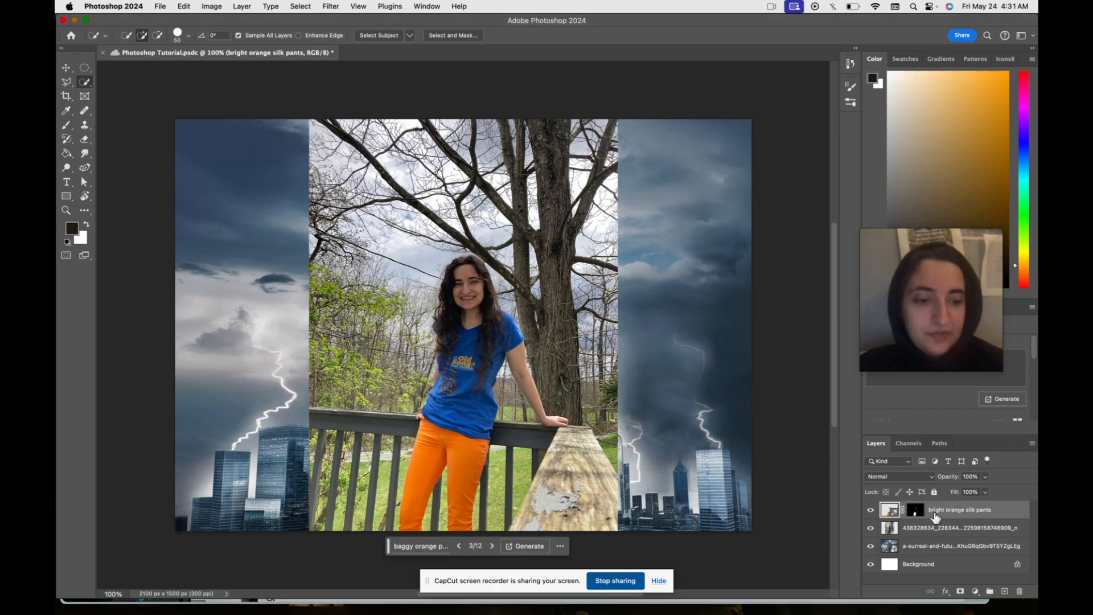
left_click_drag(920, 258, 870, 107)
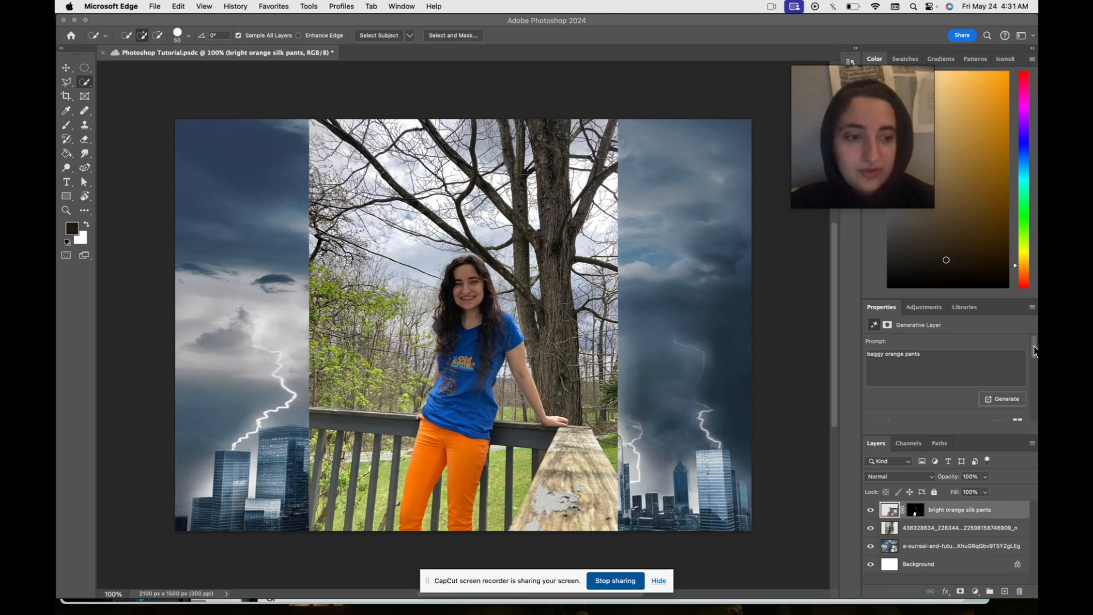
Delete unwanted pants variations from the bright orange silk pants layer and switch back to the variation with bright orange pants
left_click(1035, 351)
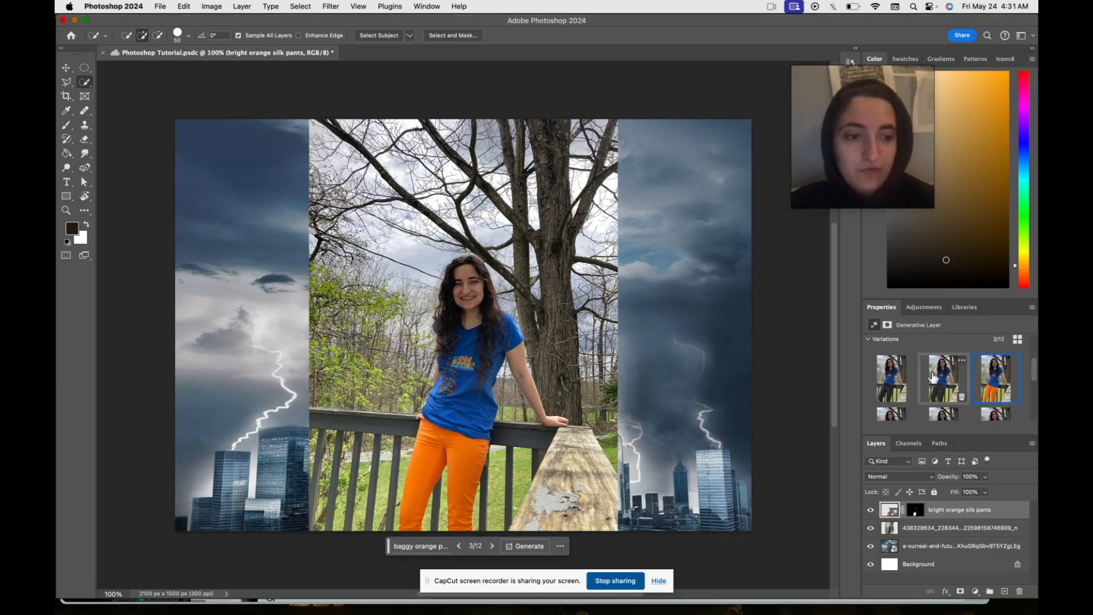
left_click_drag(1036, 376, 1035, 427)
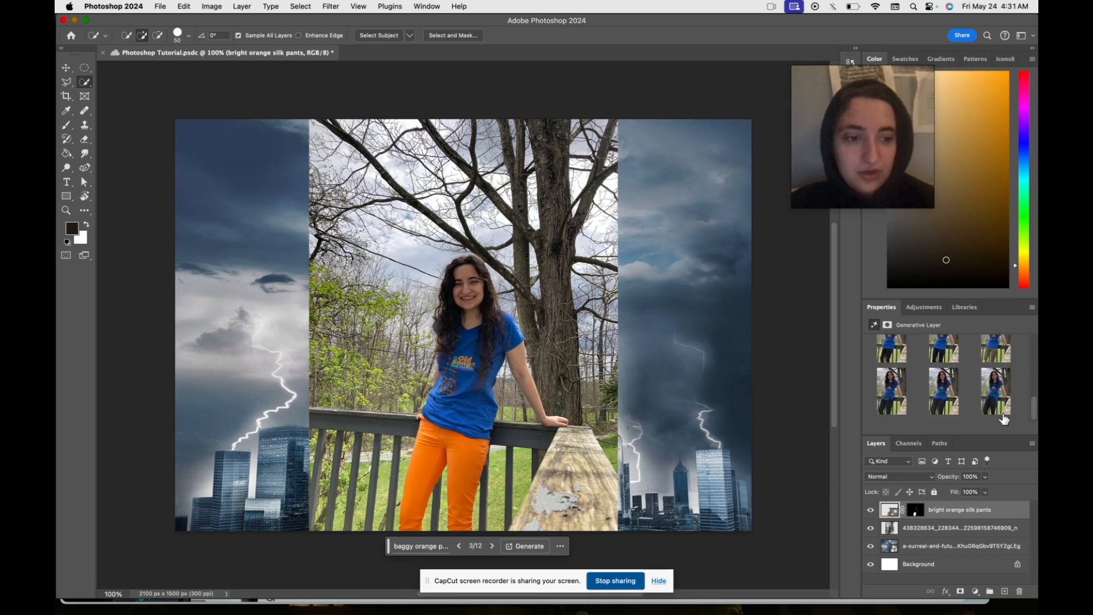
left_click(1003, 411)
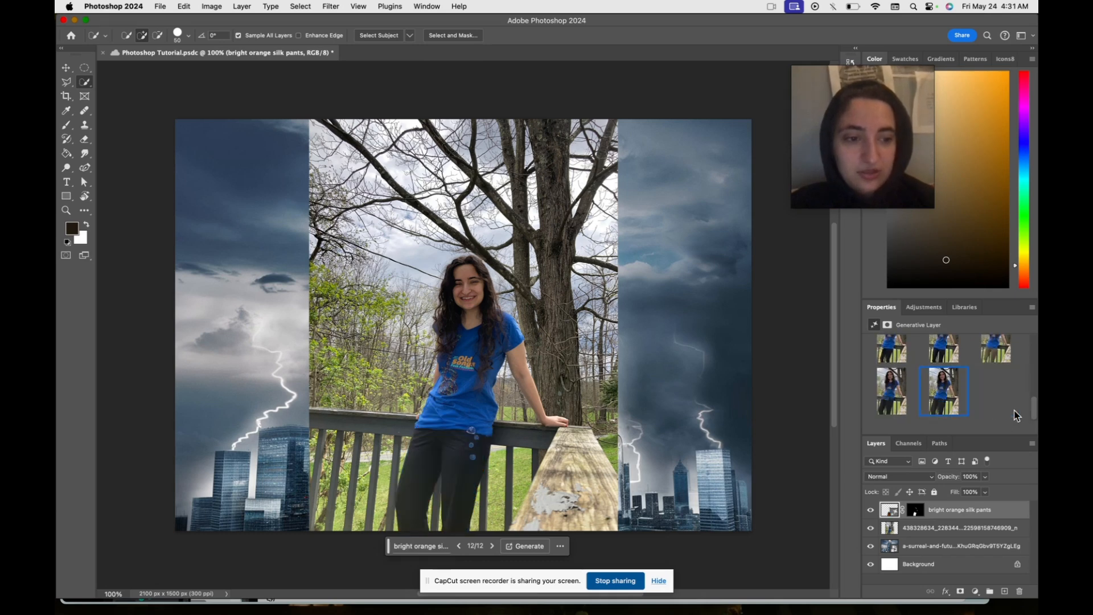
left_click(962, 410)
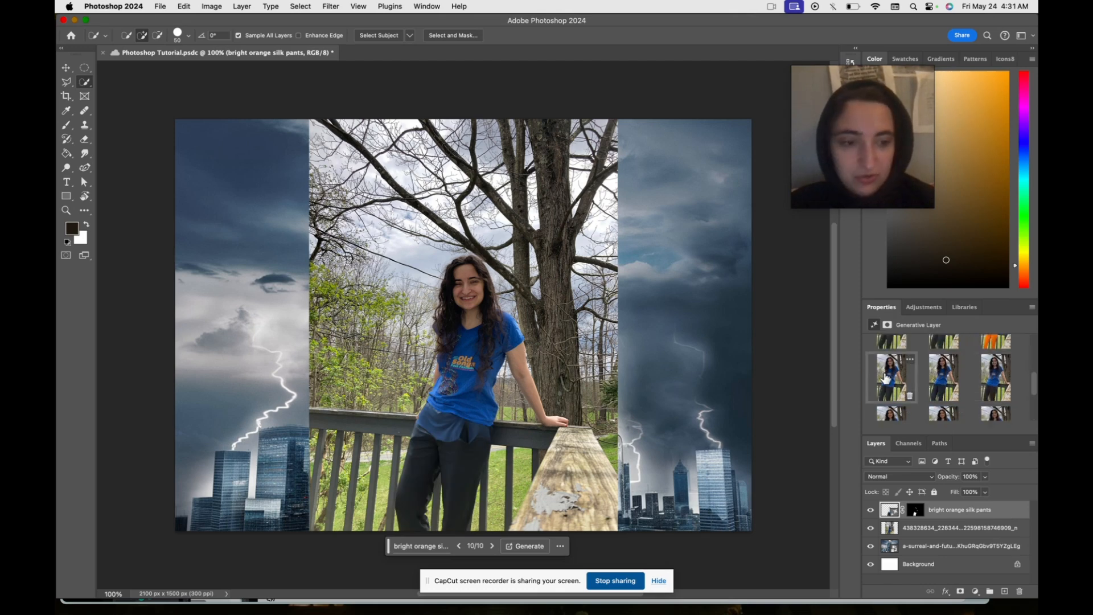
left_click(891, 376)
scroll(965, 396, "down", 2)
left_click(893, 393)
left_click(909, 413)
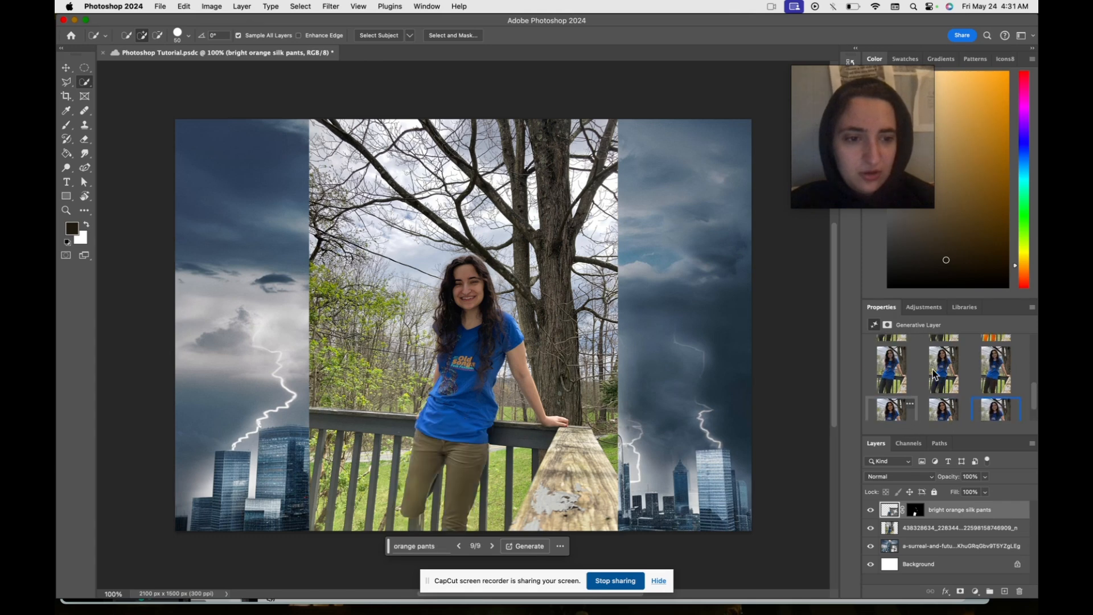
left_click(960, 391)
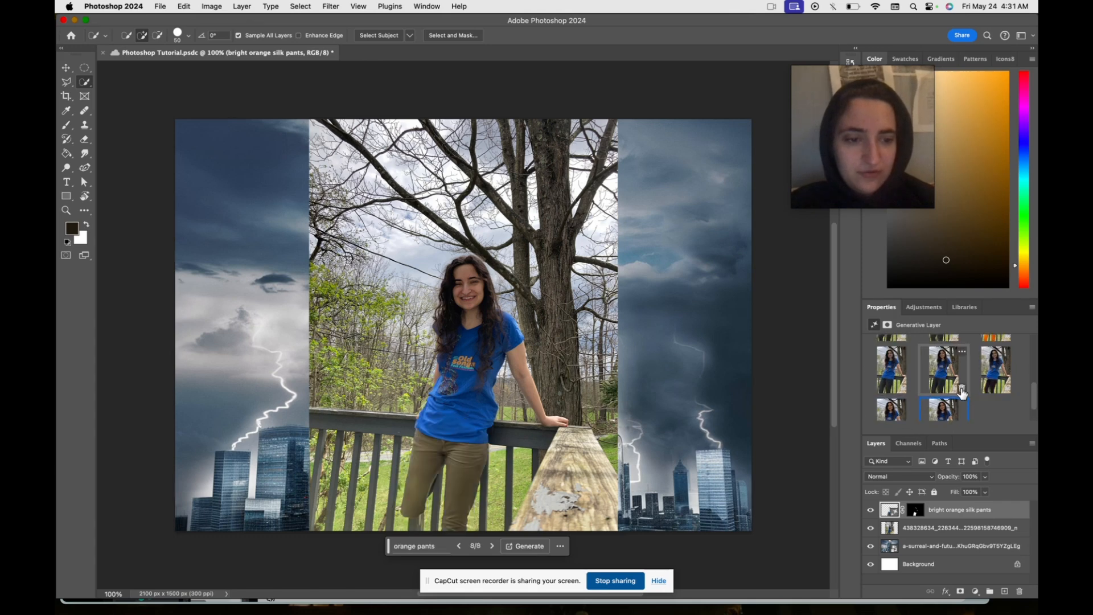
scroll(962, 389, "up", 3)
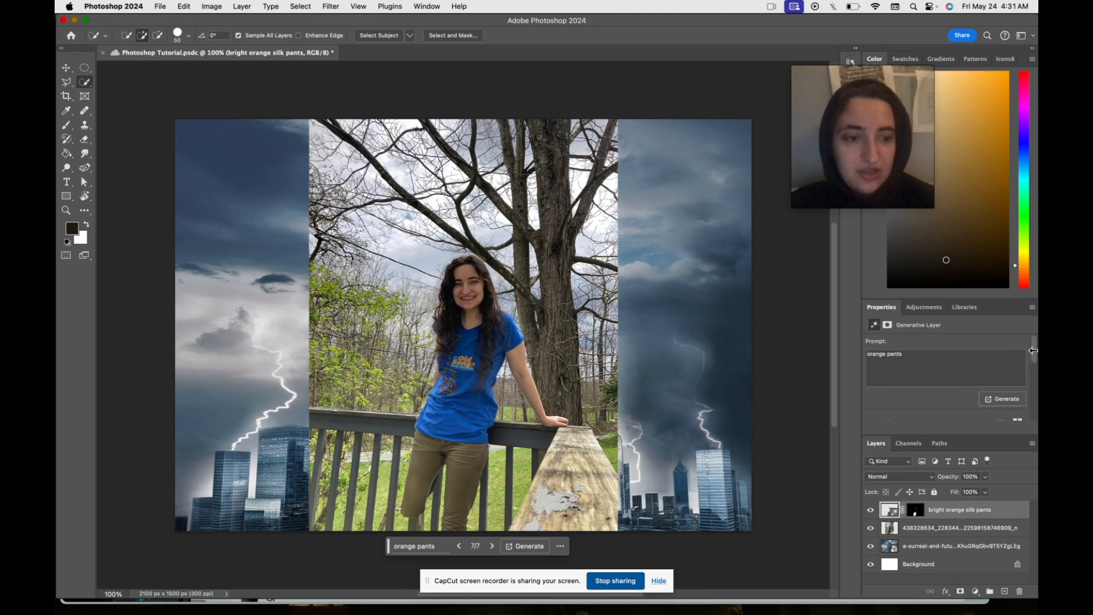
left_click_drag(1035, 356, 1035, 399)
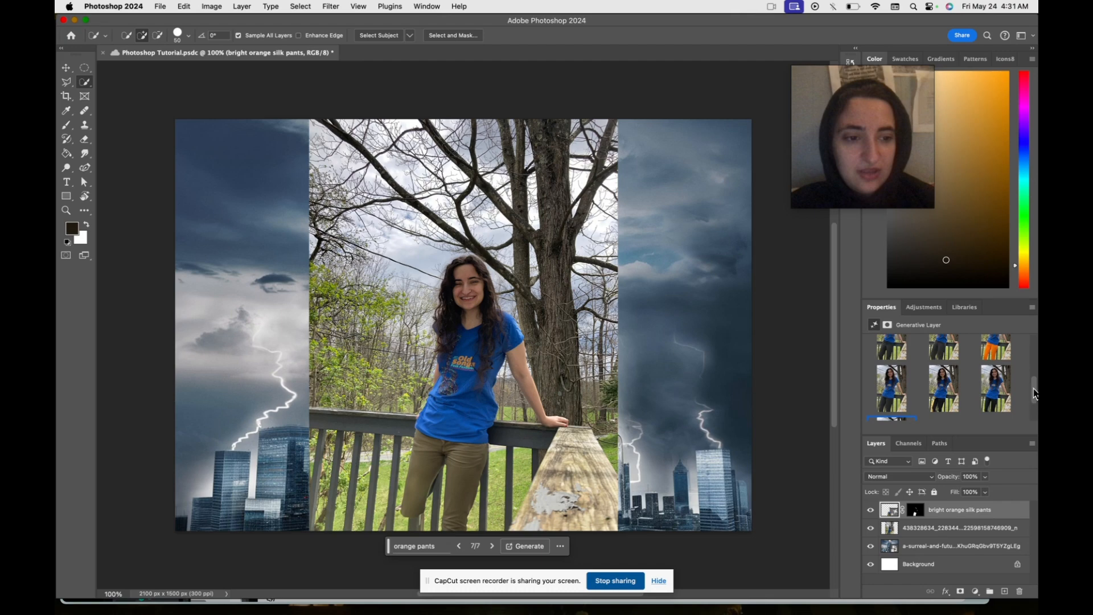
left_click(1002, 356)
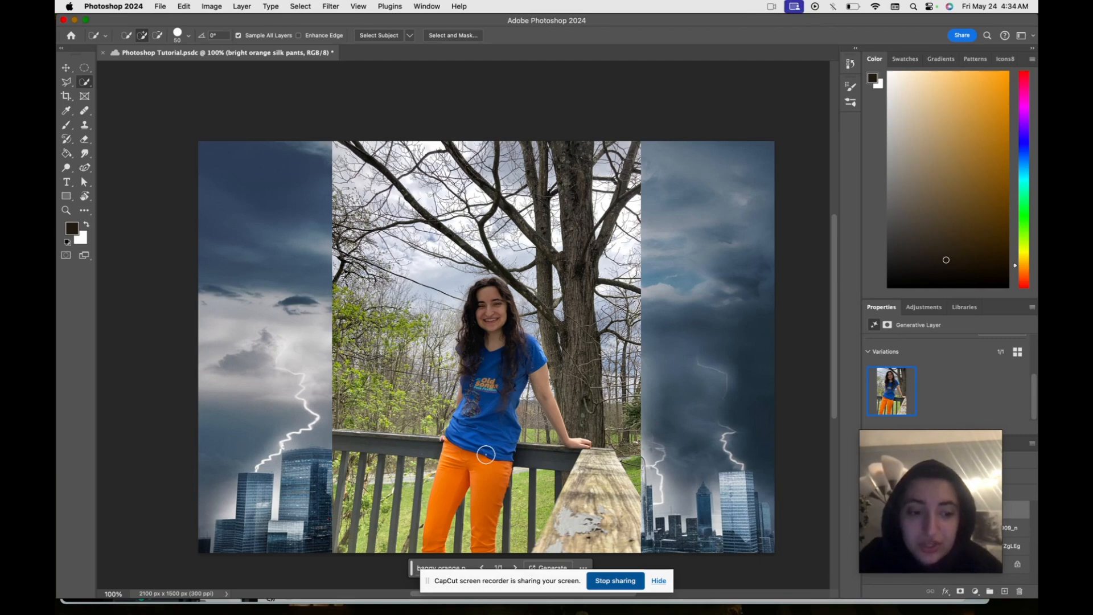
Choose the Lasso Tool for working on the shirt lettering and save the document
key("super+equal")
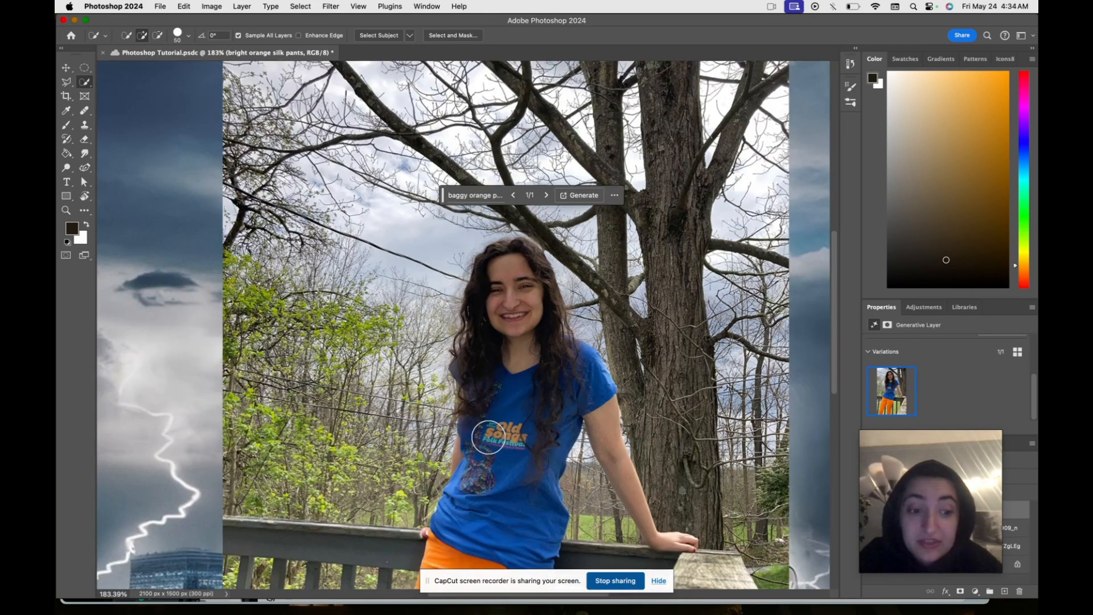
scroll(489, 438, "down", 3)
scroll(489, 437, "up", 4)
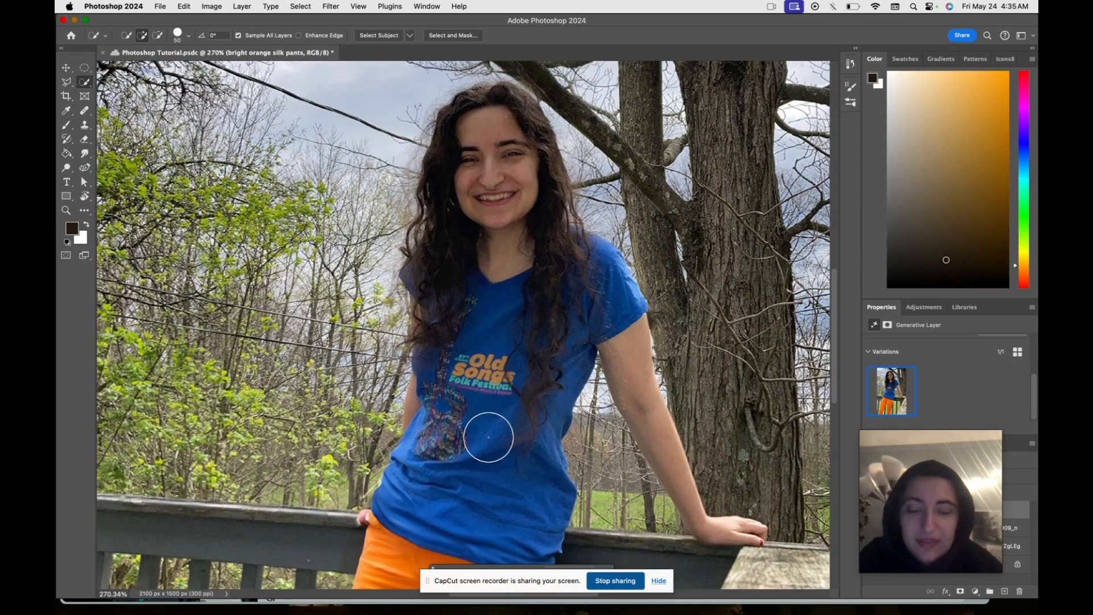
scroll(488, 437, "down", 2)
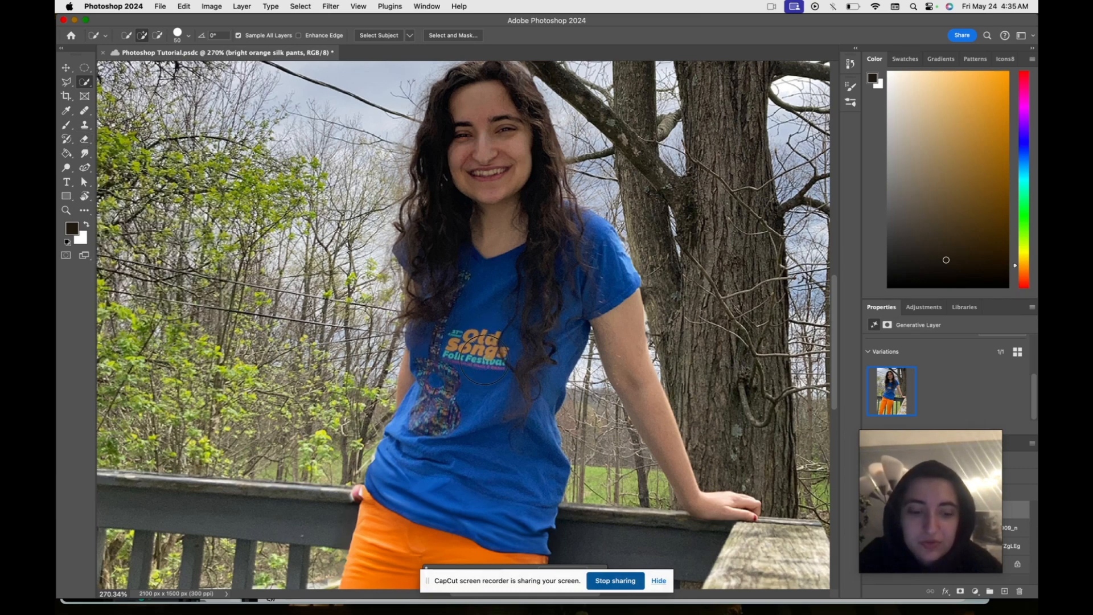
left_click(84, 84)
left_click(68, 84)
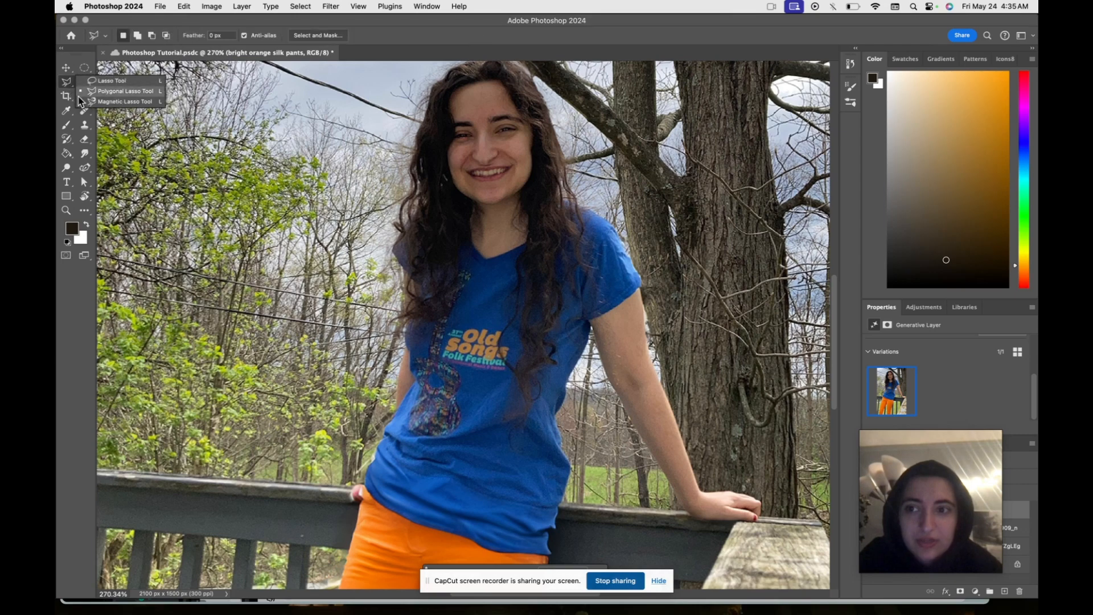
left_click(109, 81)
key("super+s")
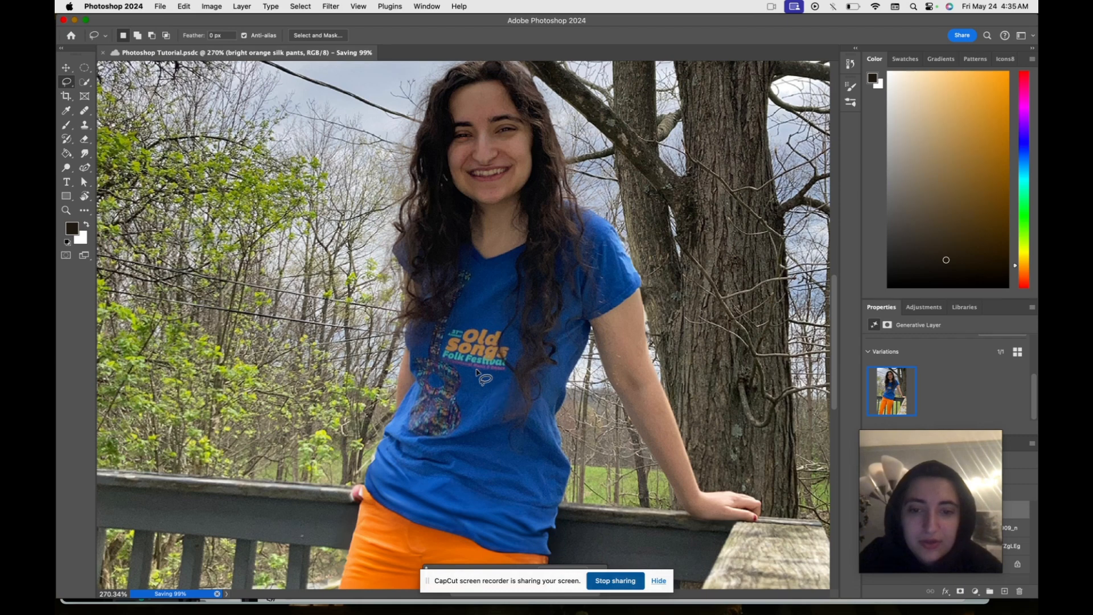
Lasso the Old Songs Folk Festival lettering on the blue shirt and run Generative Fill on it with an empty prompt
mouse_move(471, 370)
left_mouse_down()
mouse_move(442, 358)
mouse_move(447, 331)
mouse_move(489, 322)
mouse_move(510, 359)
mouse_move(470, 376)
left_mouse_up()
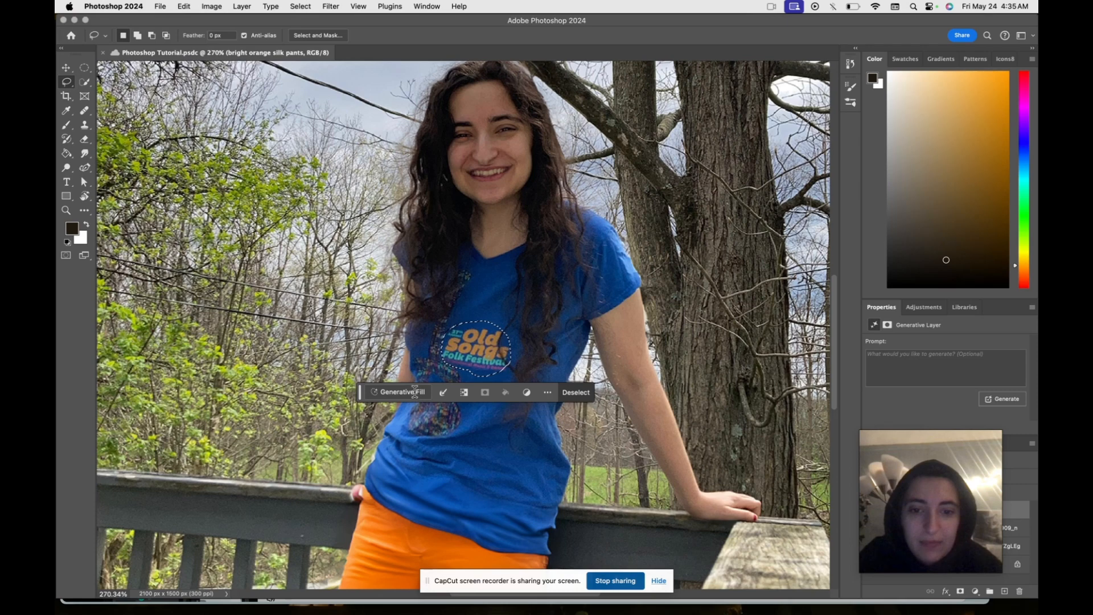
left_click(415, 392)
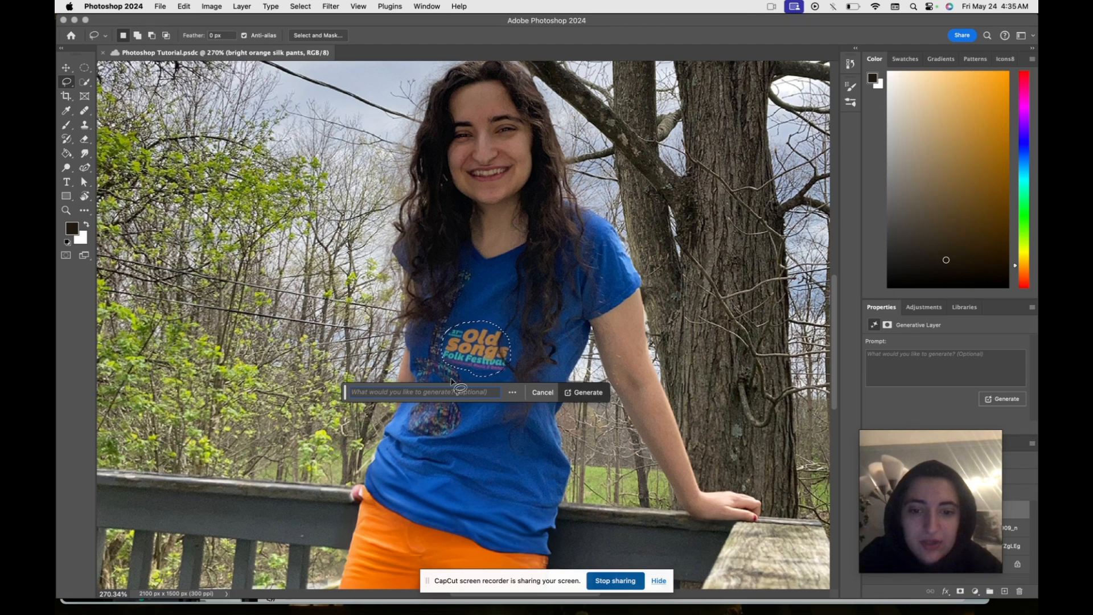
left_click(599, 393)
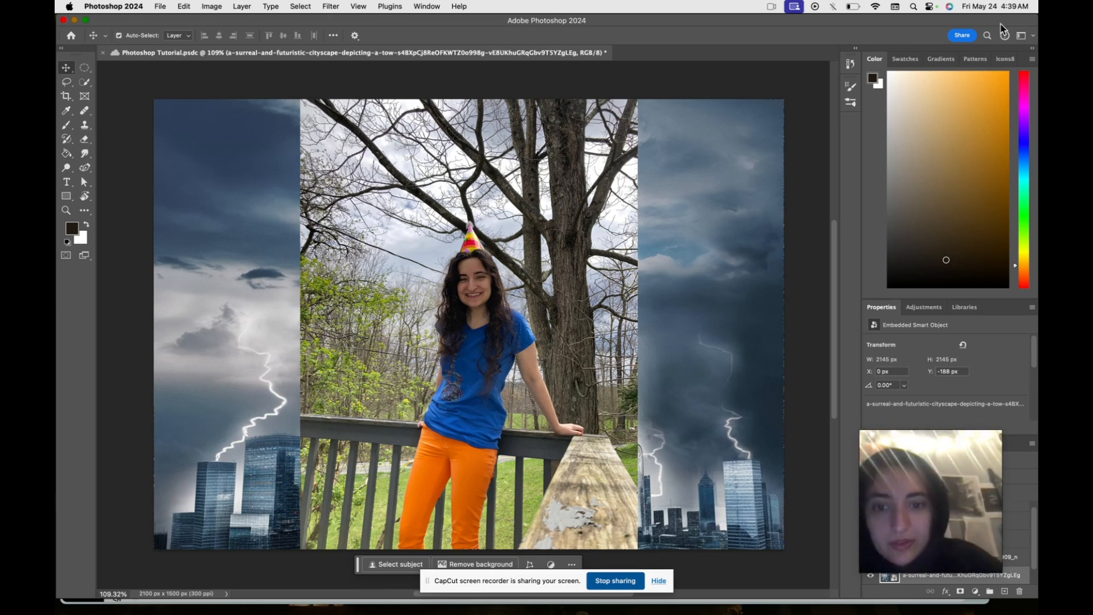
left_click(453, 246)
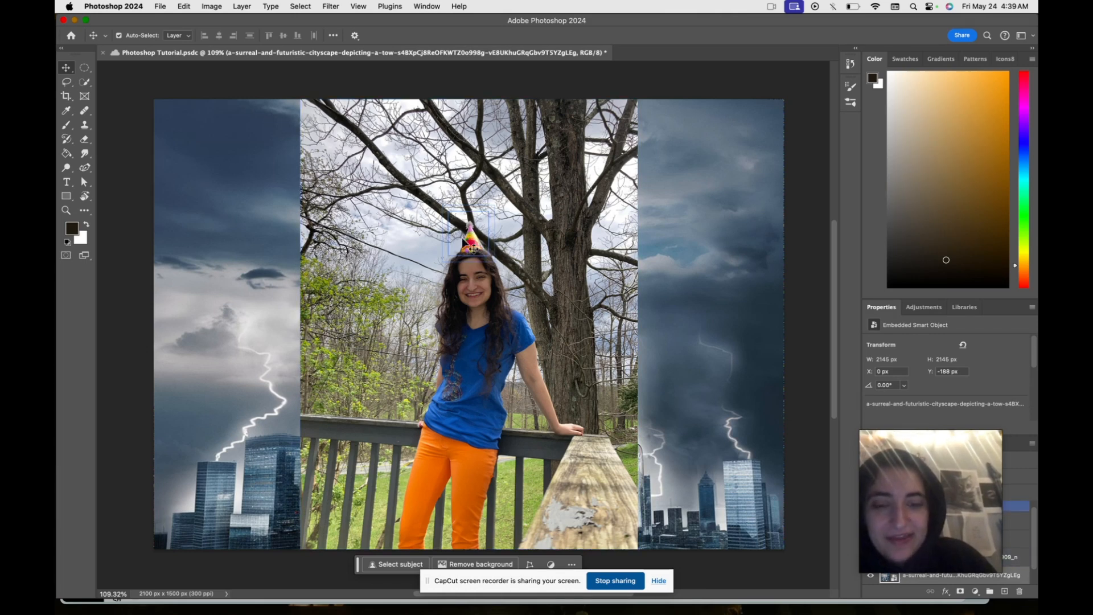
left_click(503, 279)
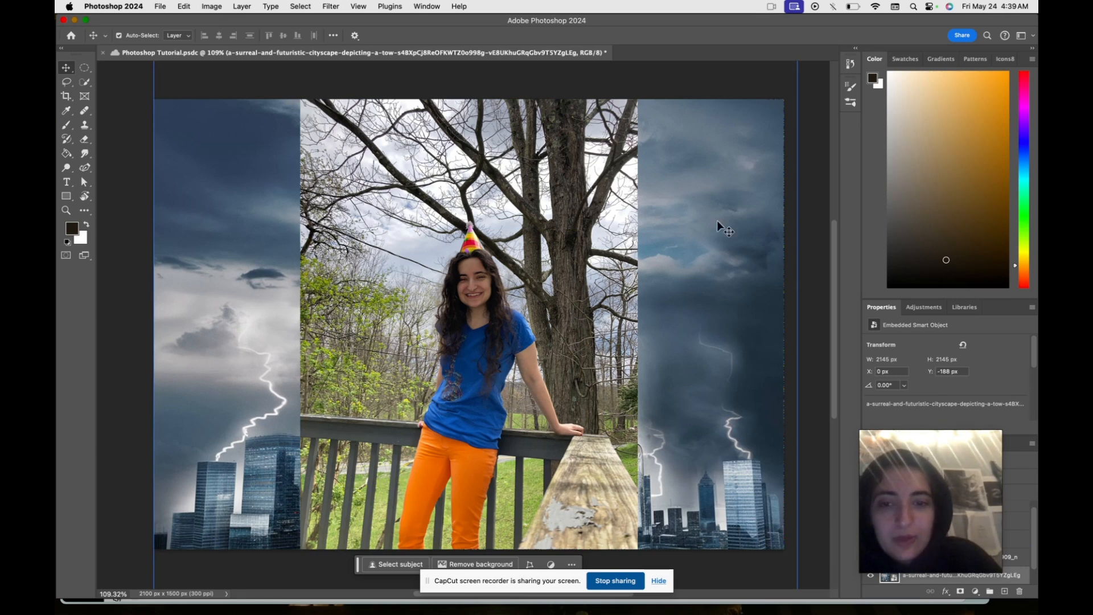
Expand the canvas on both sides with the Crop tool to 3255 px wide and run Generative Expand with an empty prompt
left_click(66, 97)
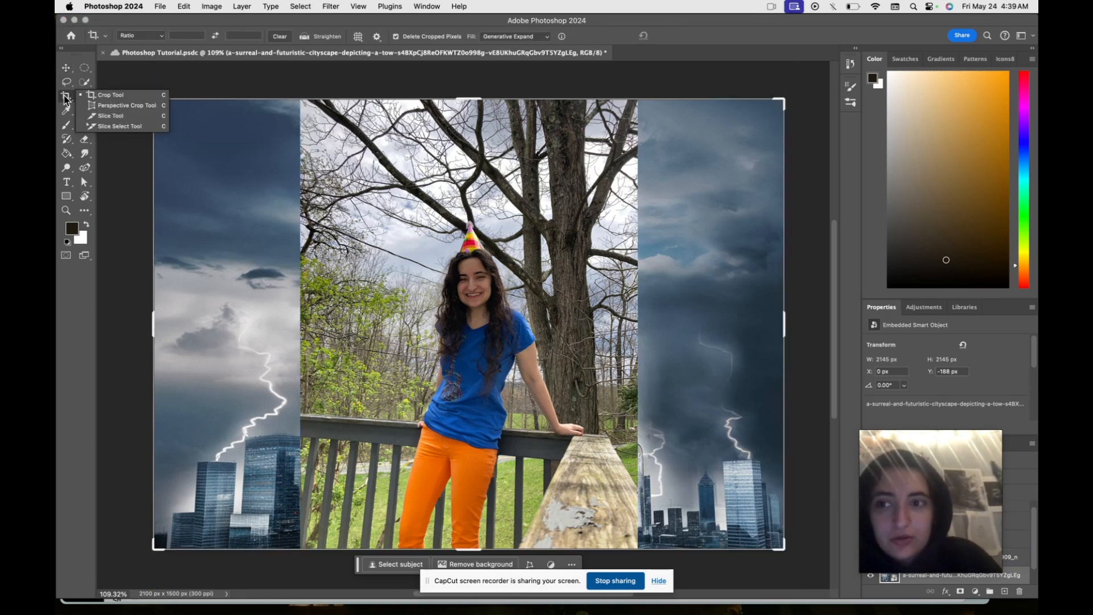
left_click(67, 102)
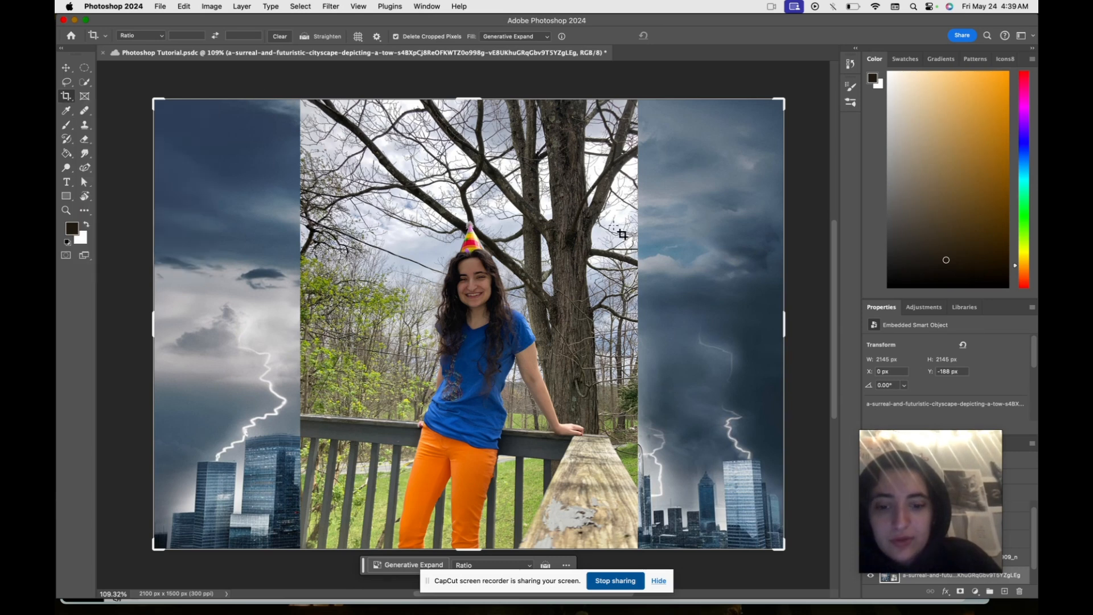
scroll(581, 380, "down", 2)
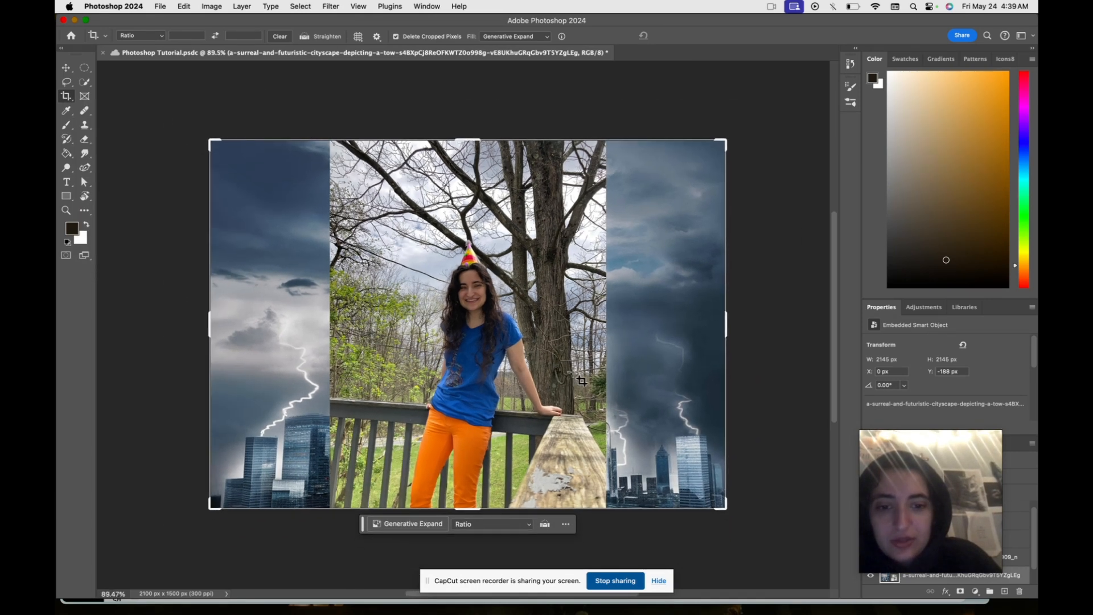
left_click_drag(722, 504, 758, 535)
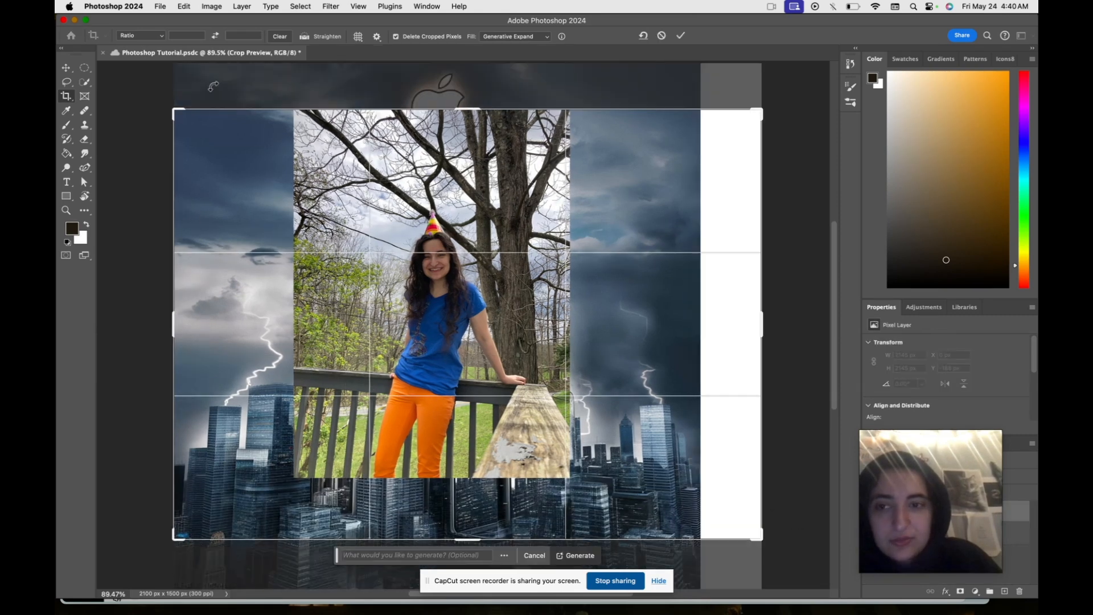
left_click_drag(180, 105, 105, 100)
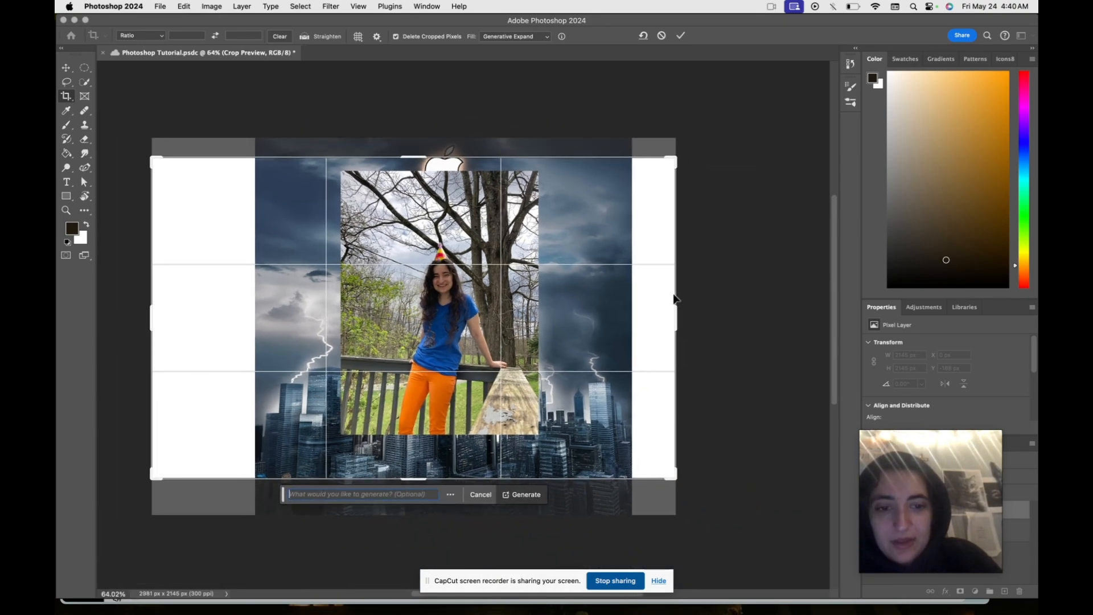
left_click_drag(679, 311, 703, 312)
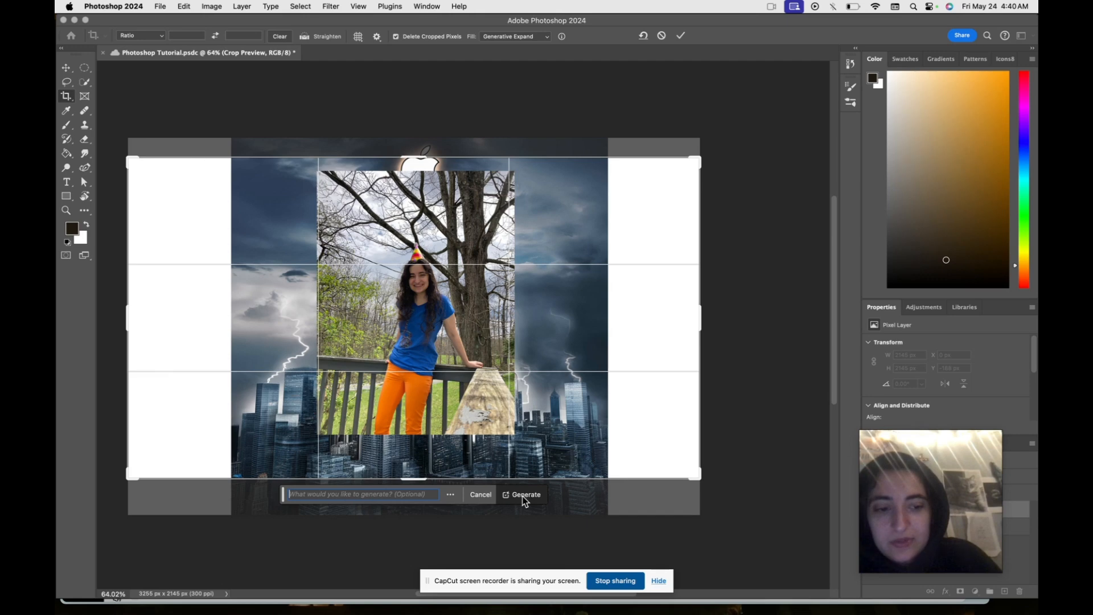
left_click(540, 496)
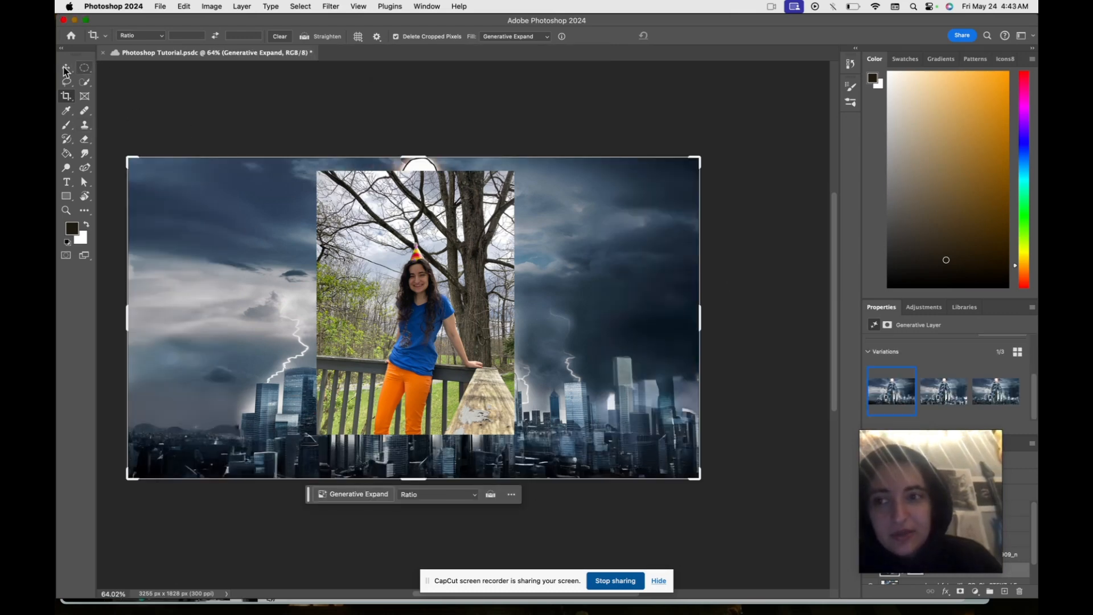
Try moving the woman's photo layer across the cityscape with the Move tool and undo the move
left_click(67, 74)
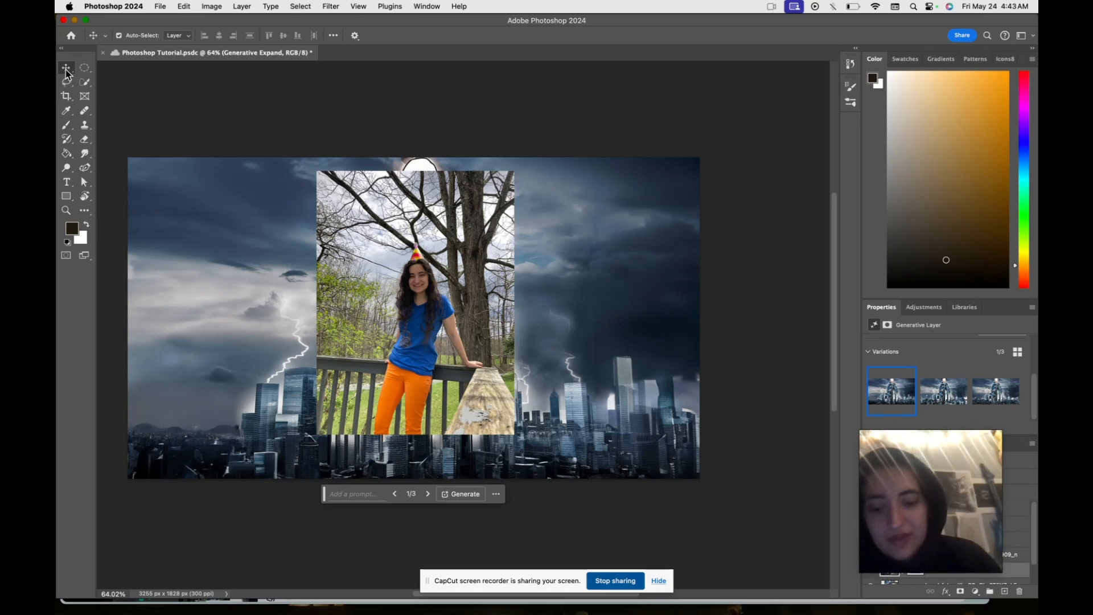
left_click(67, 101)
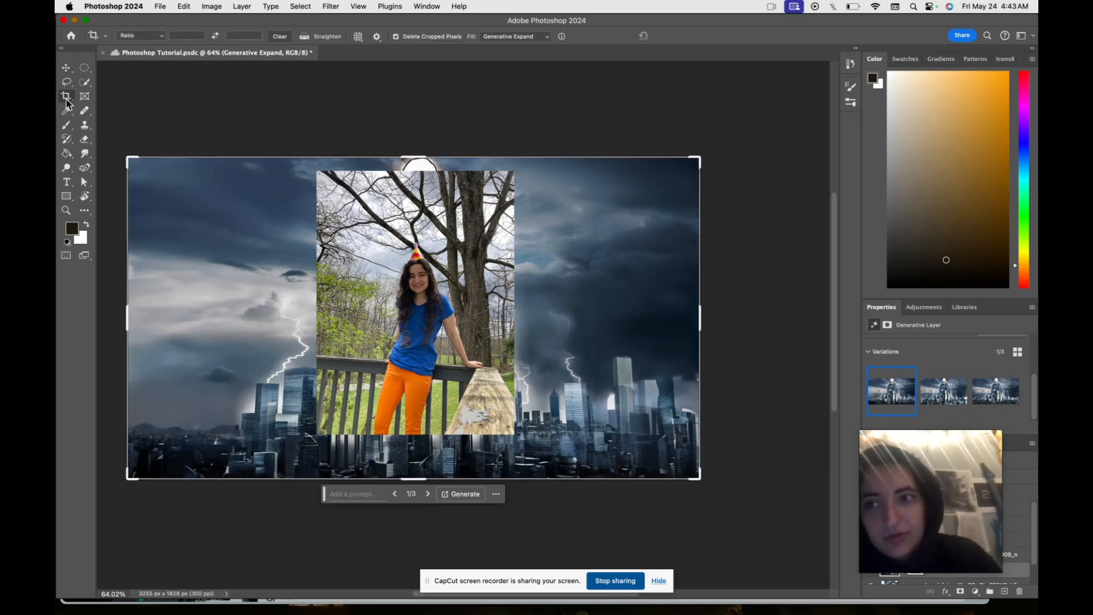
key("v")
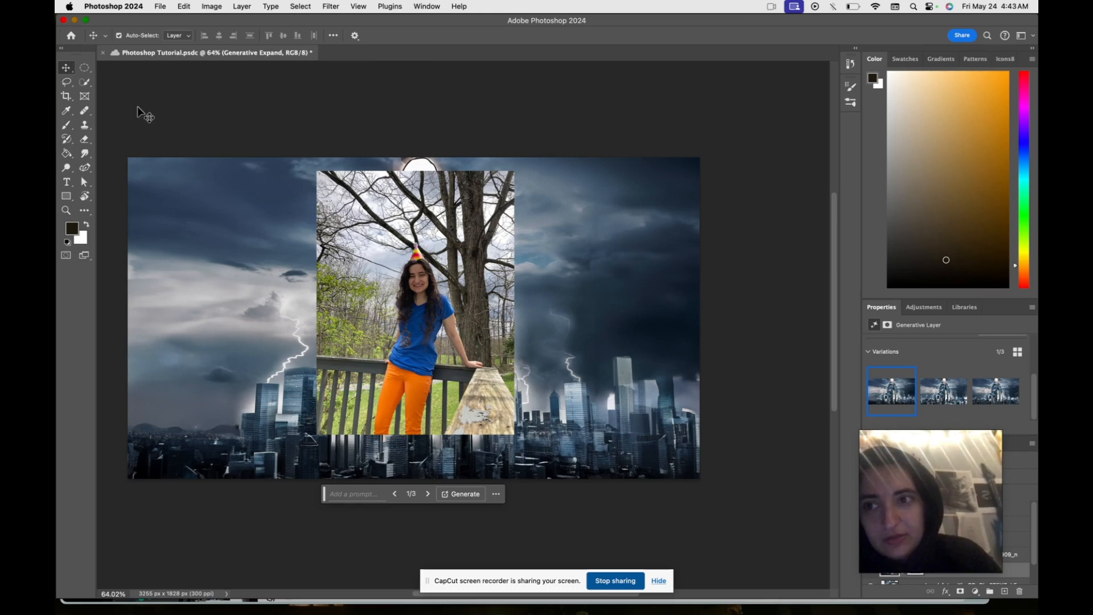
left_click_drag(378, 267, 405, 276)
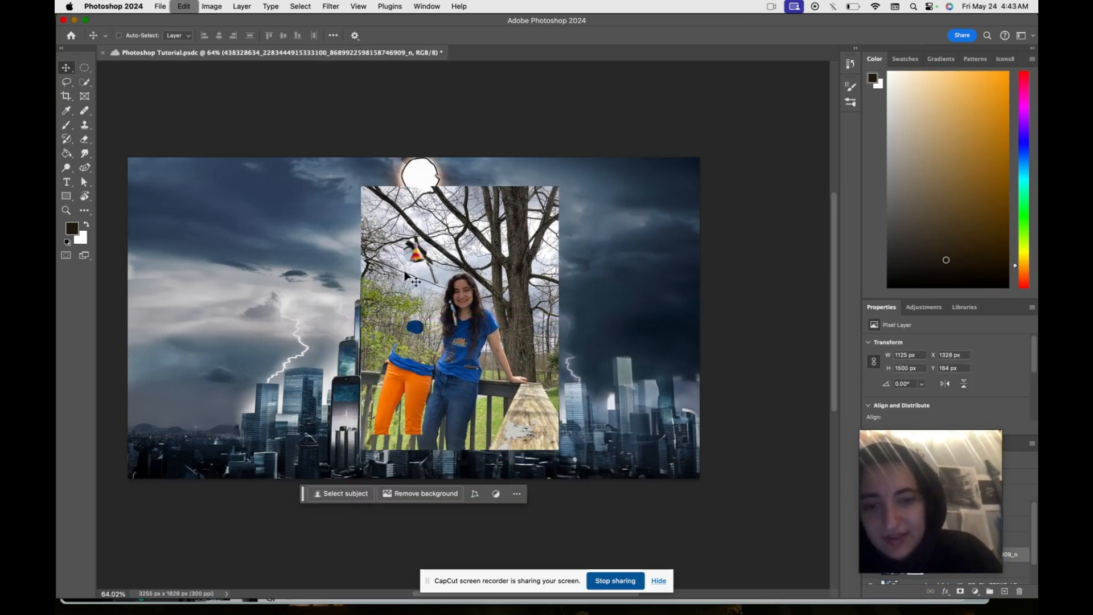
key("super+z")
Move the futuristic cityscape layer to the top of the layer stack, above the party hat layer
left_click_drag(895, 483, 864, 367)
scroll(946, 569, "down", 2)
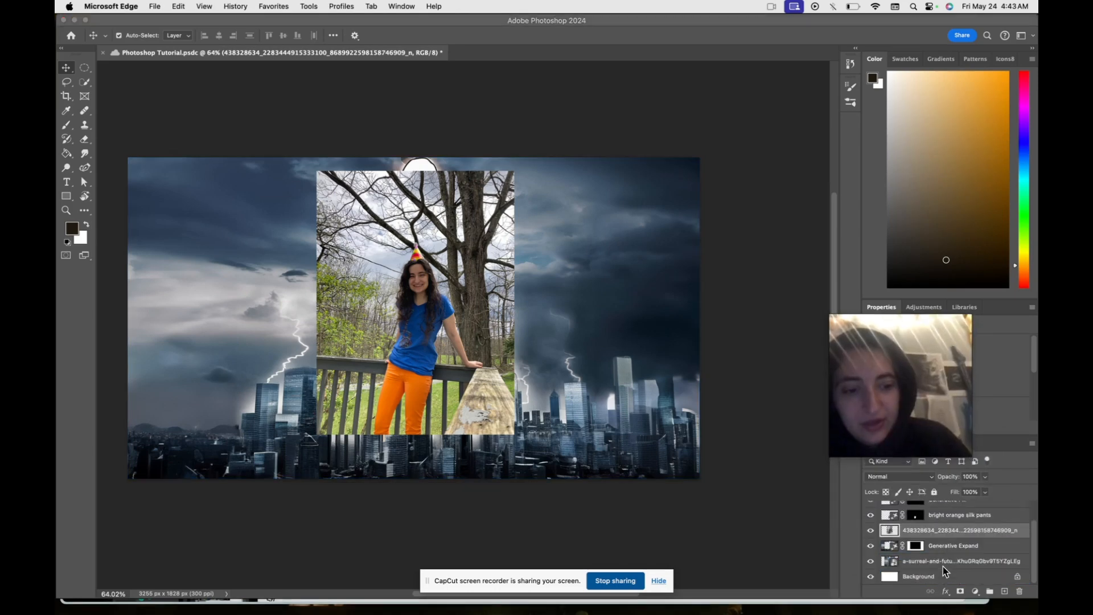
left_click(946, 569)
left_click(949, 563)
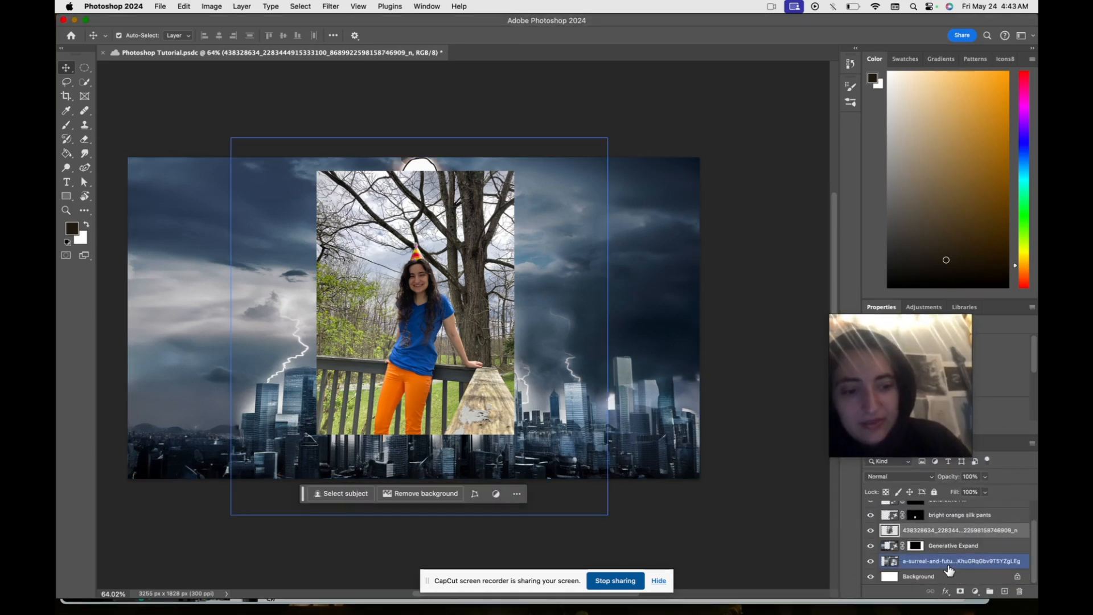
left_click_drag(948, 569, 954, 511)
scroll(951, 547, "up", 2)
left_click(950, 554)
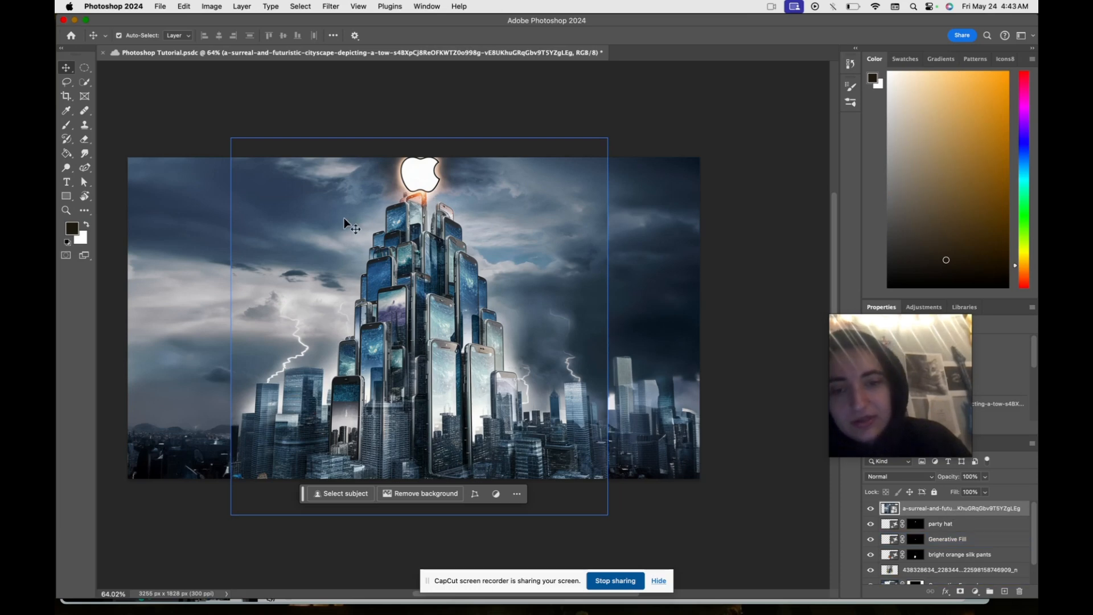
left_click(643, 251)
left_click(602, 293)
left_click(618, 347)
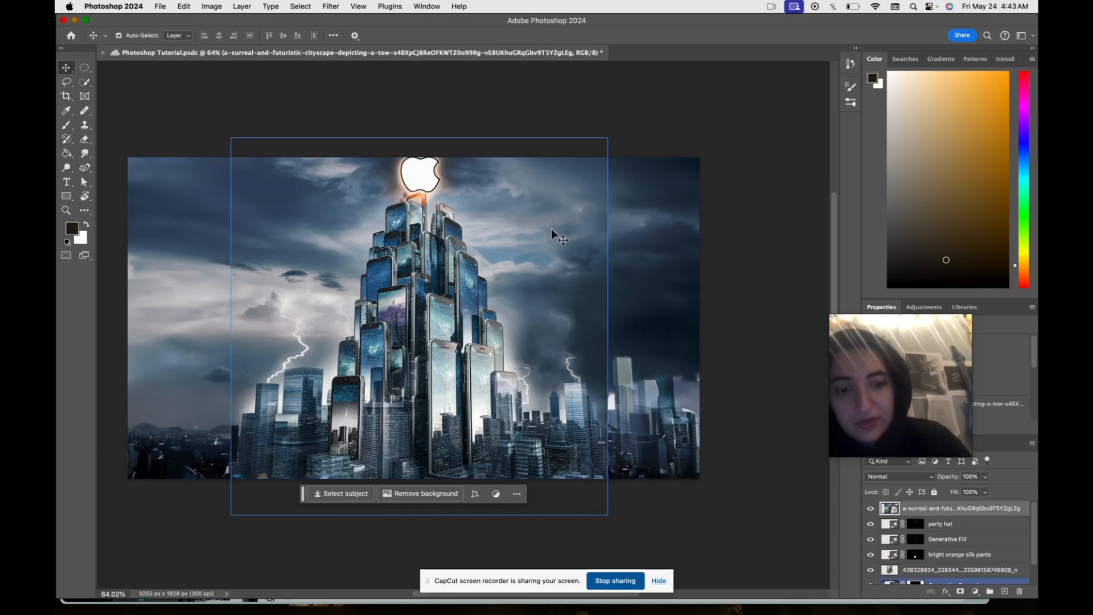
left_click(634, 194)
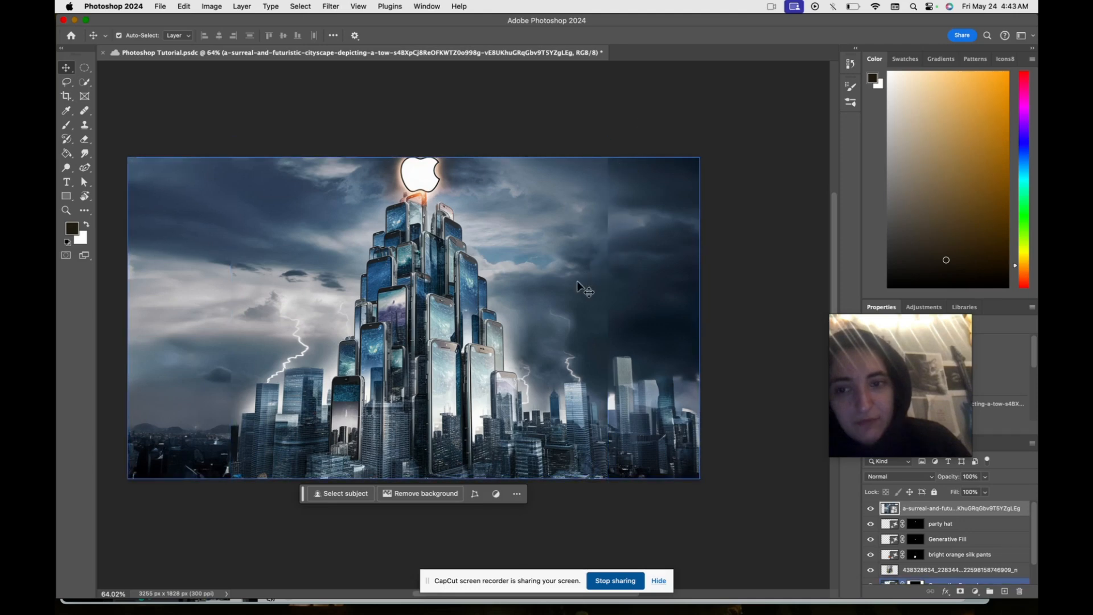
left_click(648, 321)
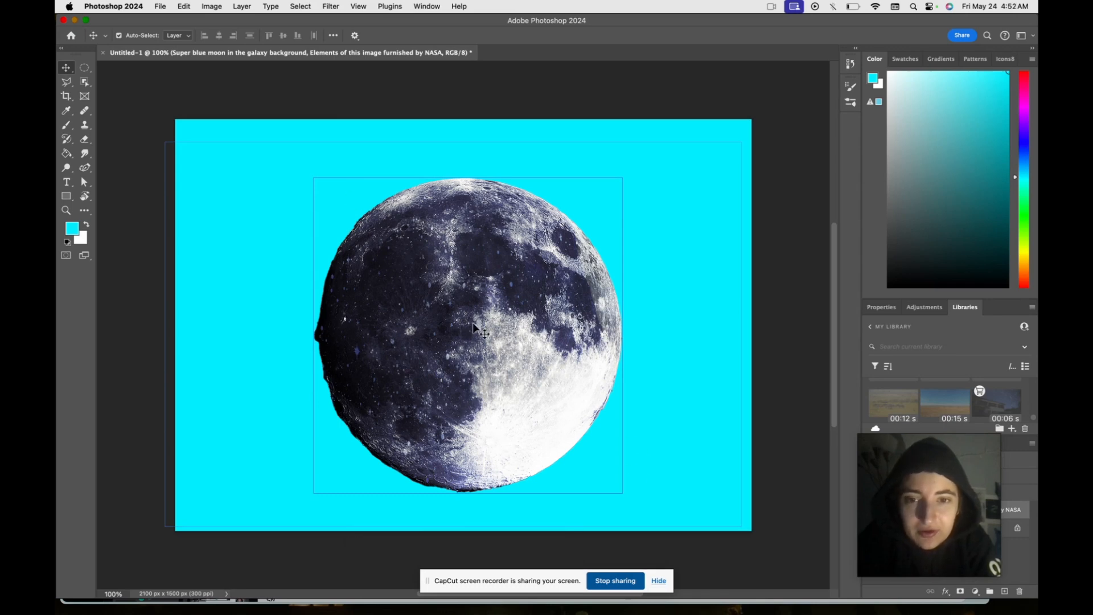
Scale the moon layer to about 100.55% with Free Transform
key("super+t")
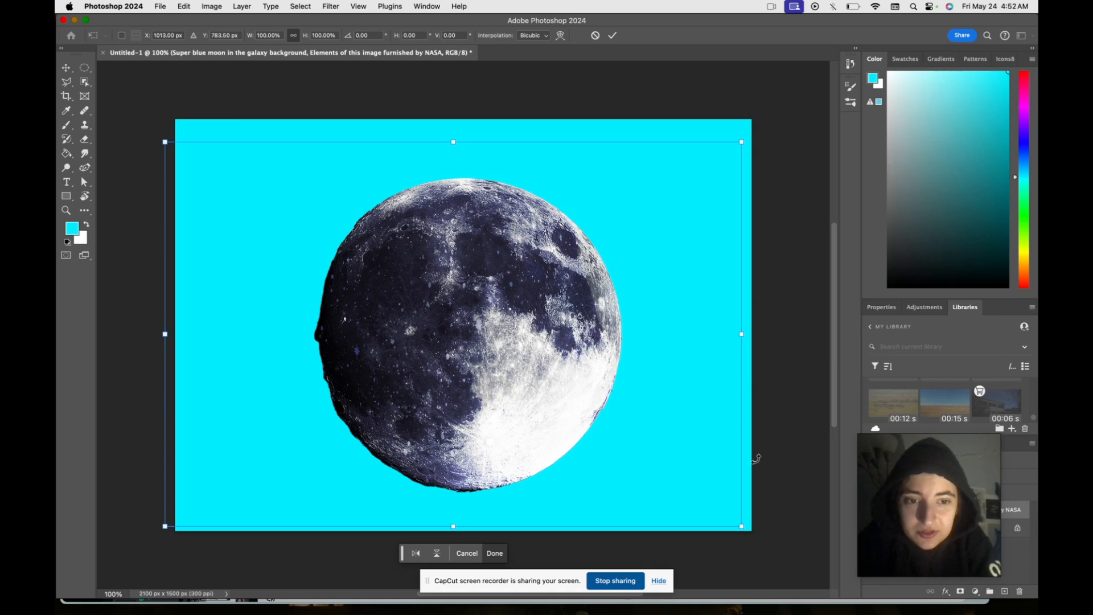
mouse_move(751, 518)
left_mouse_down()
mouse_move(691, 487)
mouse_move(767, 529)
mouse_move(765, 504)
left_mouse_up()
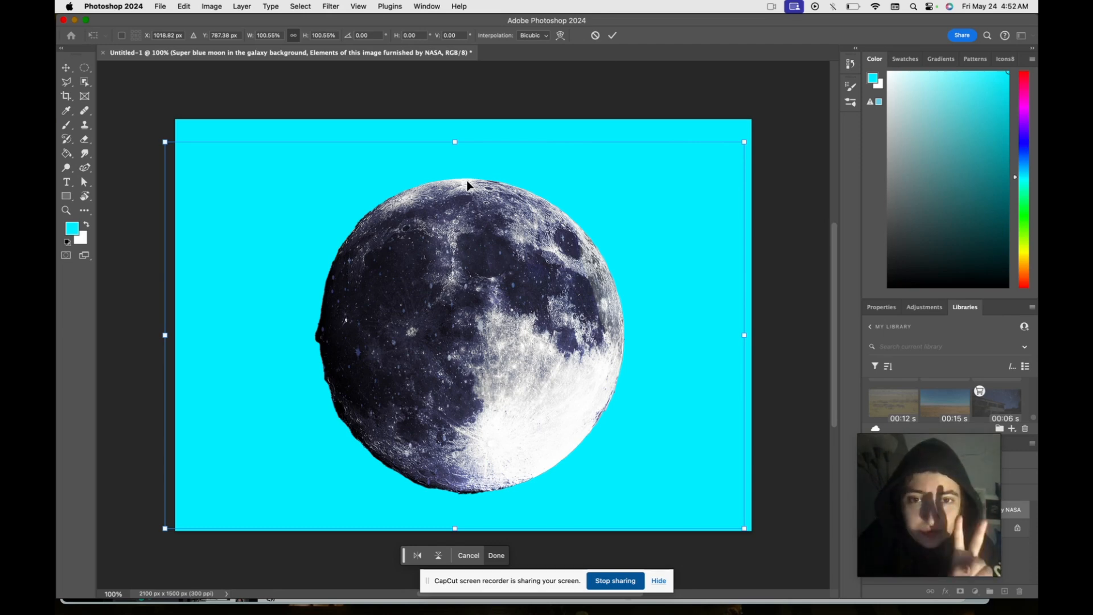
Try a Perspective transform on the moon layer from its lower-left corner and undo it
right_click(454, 261)
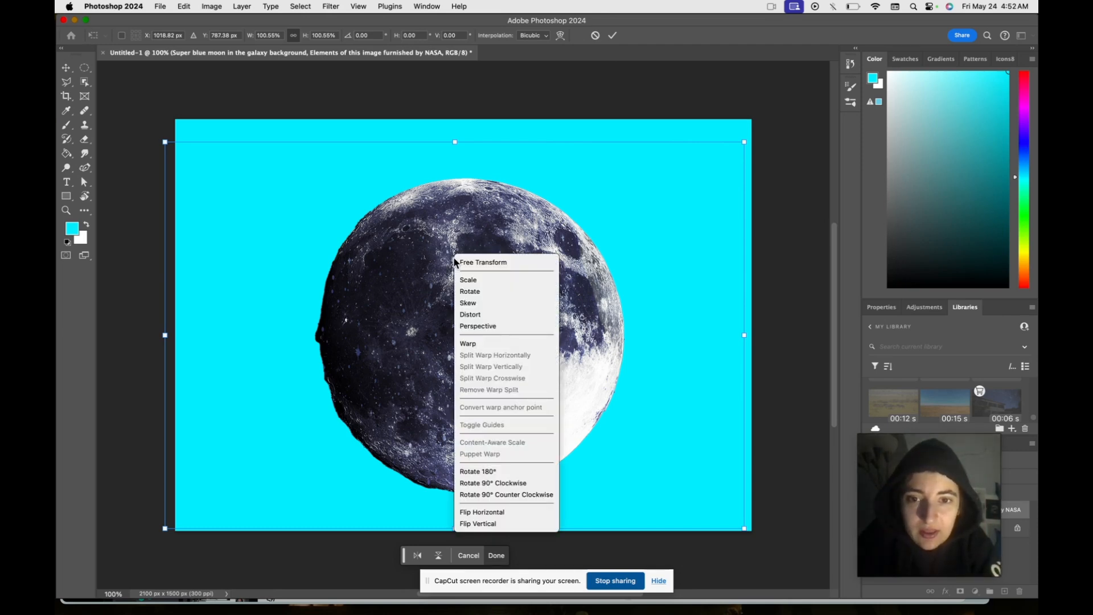
left_click(485, 329)
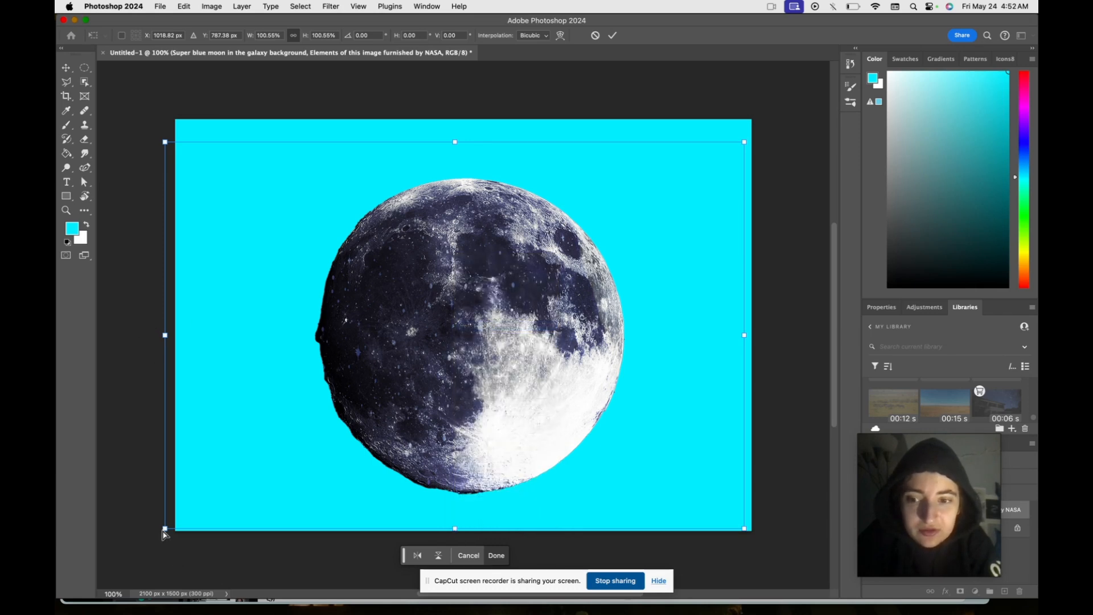
left_click_drag(163, 530, 342, 448)
key("super+z")
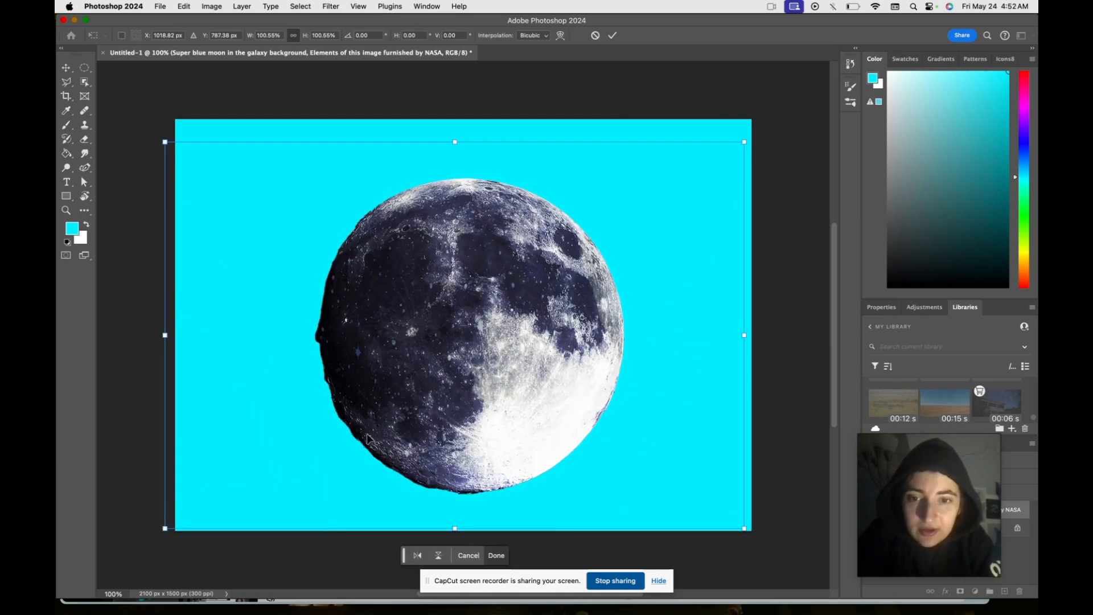
Try slanting the moon layer from its left edge and distorting it from its lower-left corner, undoing each change
right_click(480, 339)
left_click(499, 395)
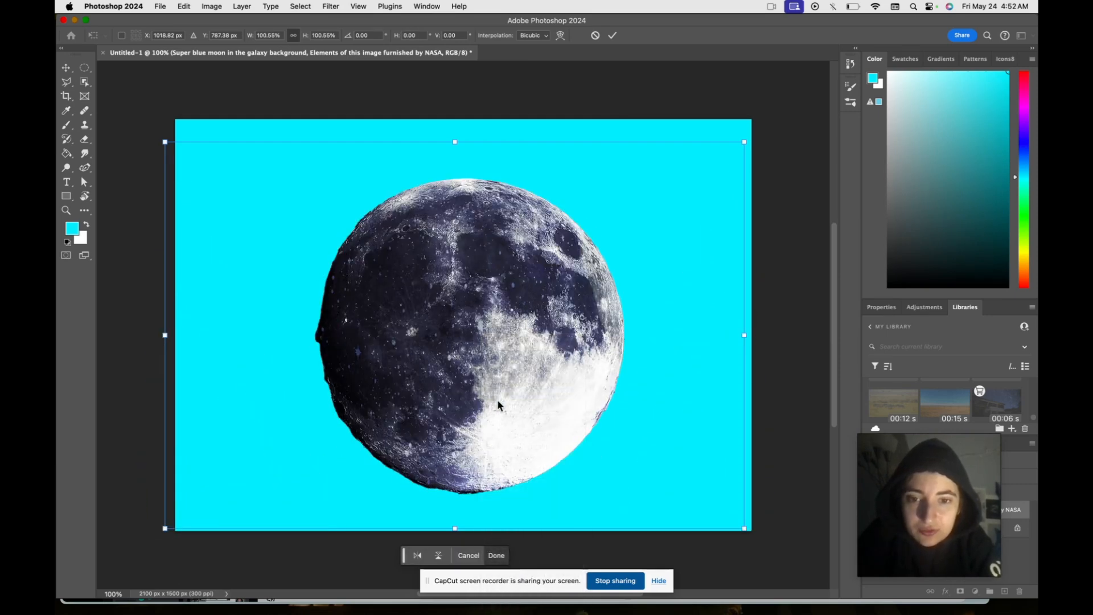
left_click_drag(169, 338, 251, 415)
key("super+z")
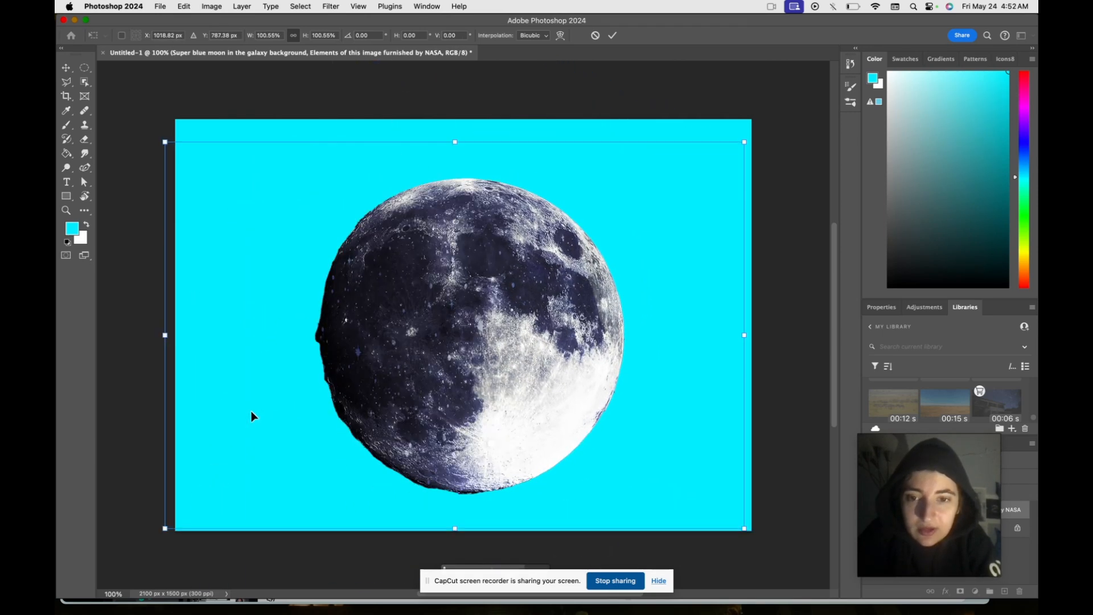
right_click(385, 288)
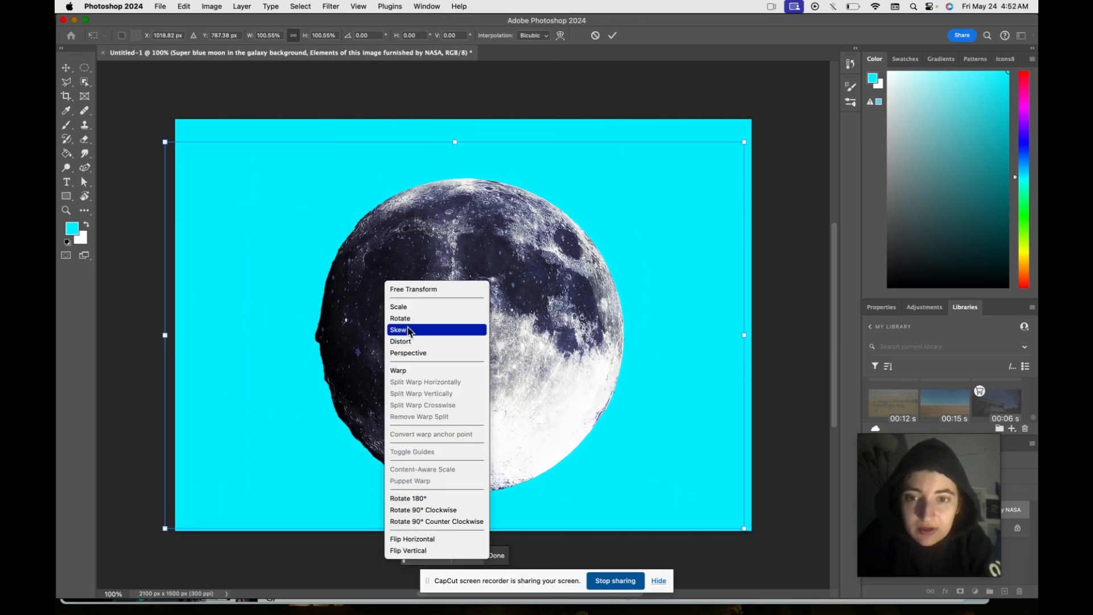
left_click(407, 348)
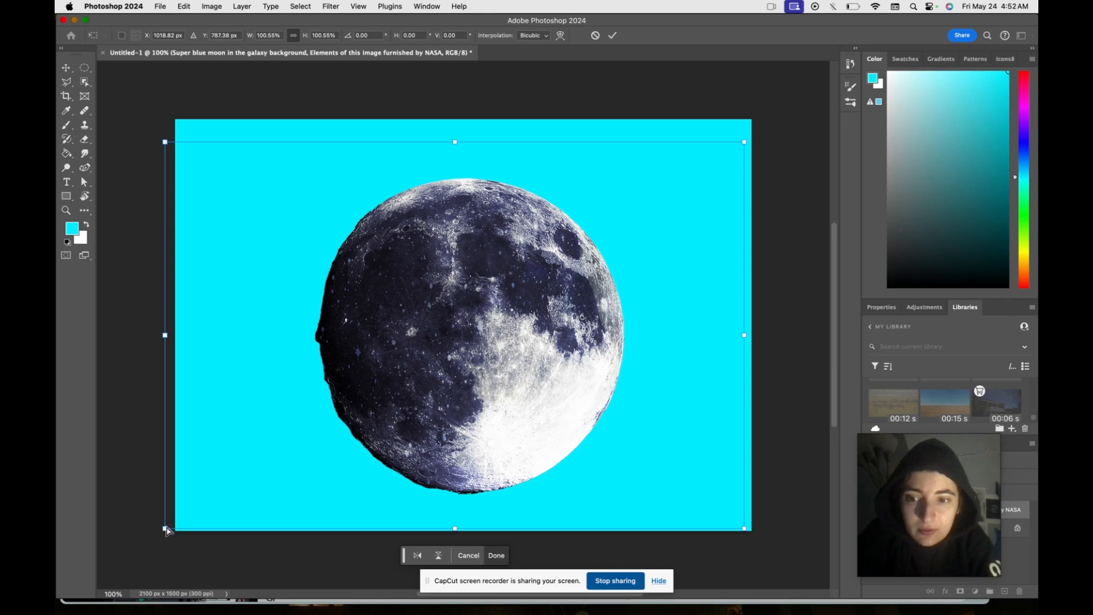
left_click_drag(169, 526, 374, 398)
key("super+z")
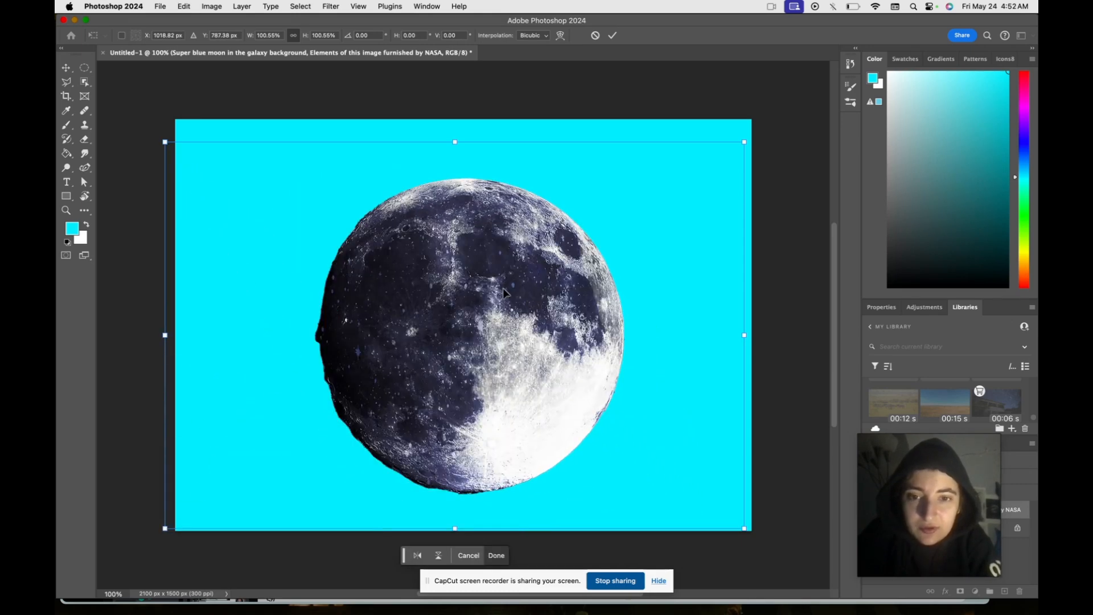
Try to apply a Warp transform to the moon layer and dismiss the alert
scroll(503, 293, "up", 3)
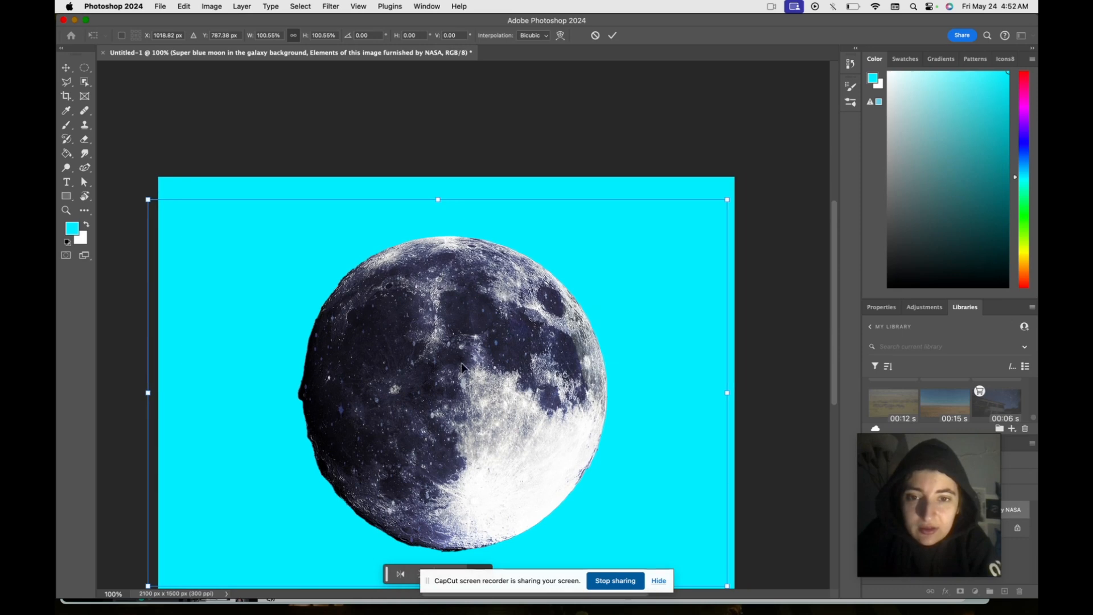
right_click(461, 364)
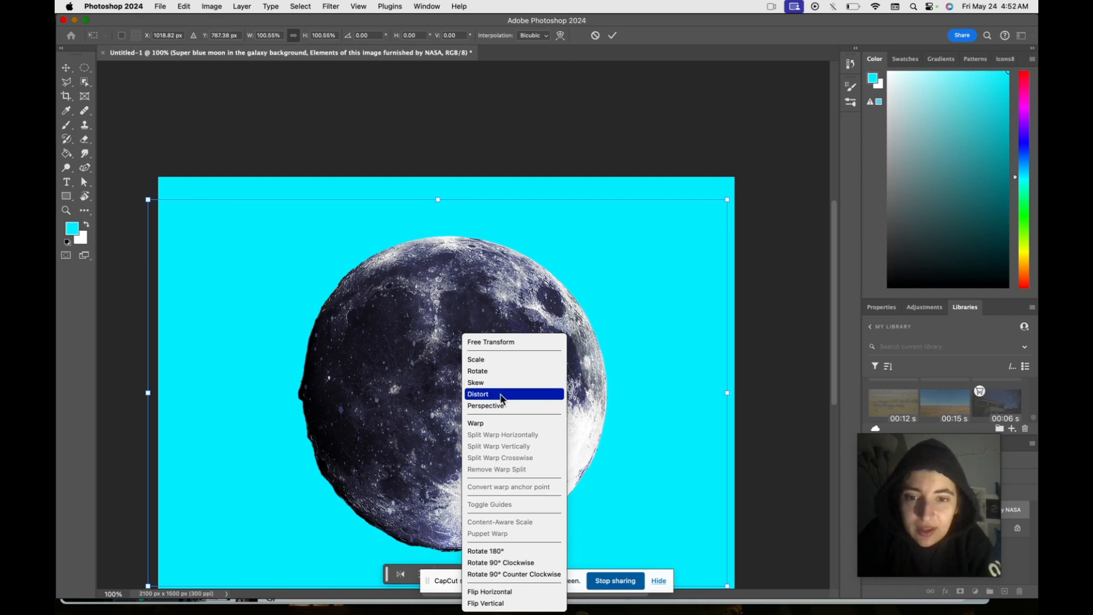
left_click(501, 427)
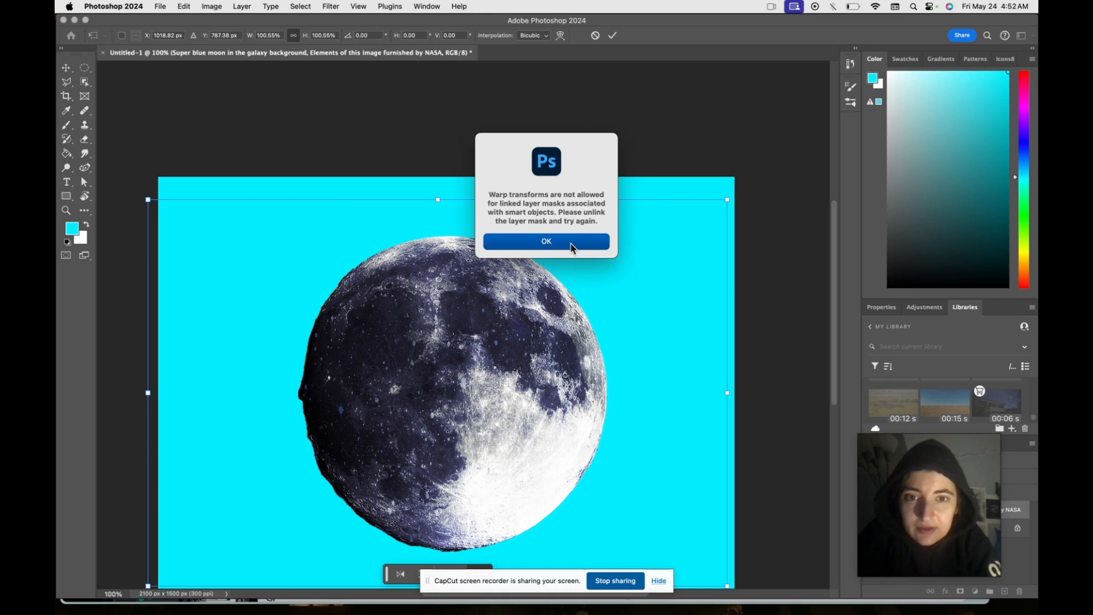
left_click(572, 245)
scroll(566, 371, "down", 10)
scroll(695, 371, "up", 8)
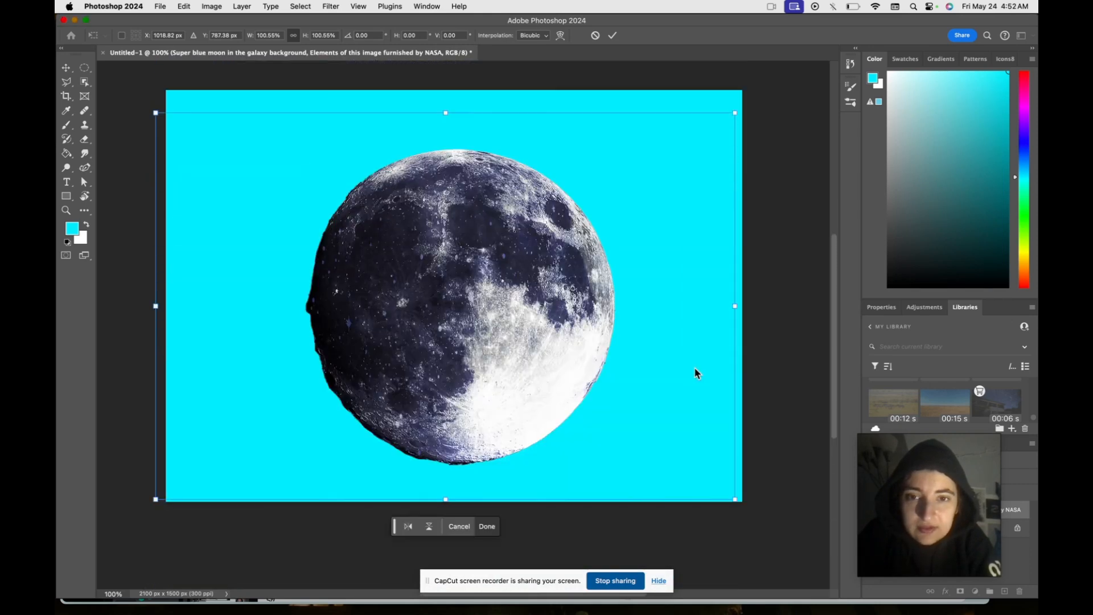
scroll(696, 367, "up", 2)
Try to unlink the moon layer's mask and apply the pending transform
left_click_drag(934, 479, 856, 185)
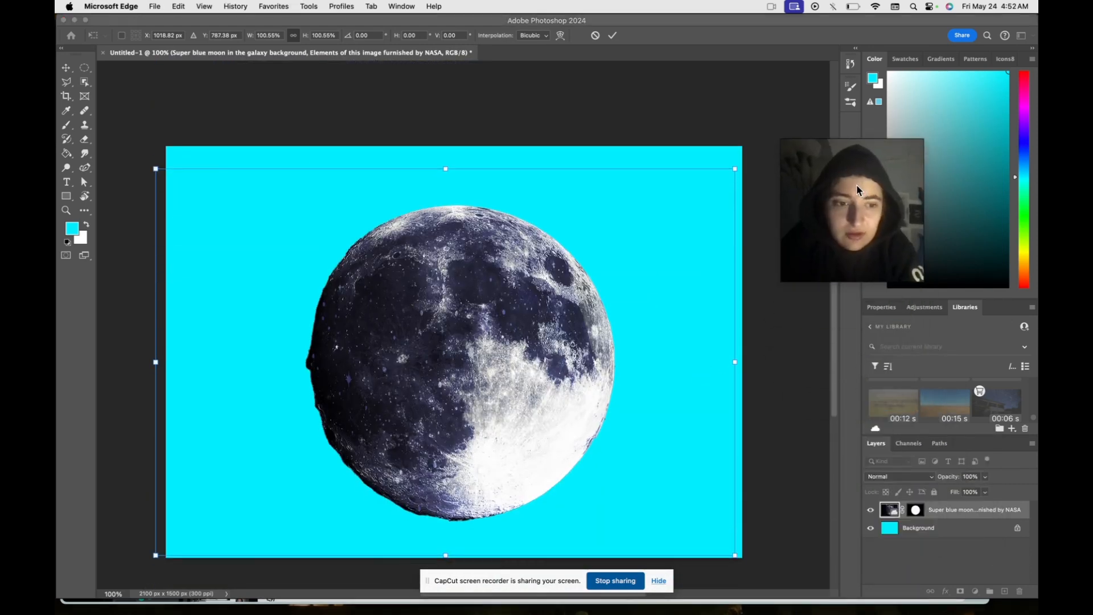
left_click(903, 510)
key("Return")
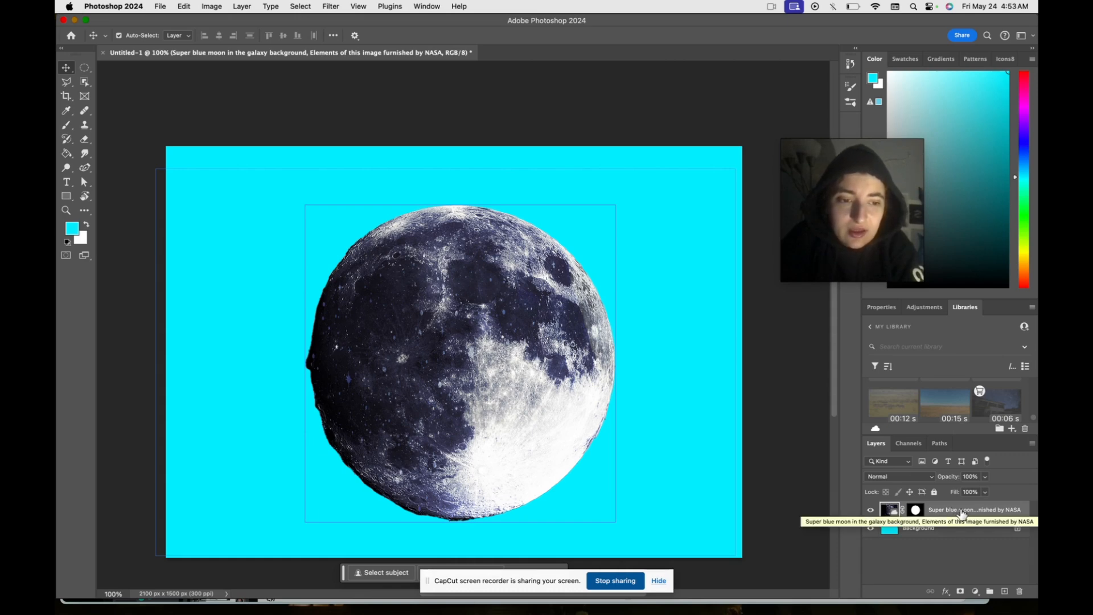
Rasterize the moon layer and convert it, together with its mask, to a Smart Object
right_click(961, 513)
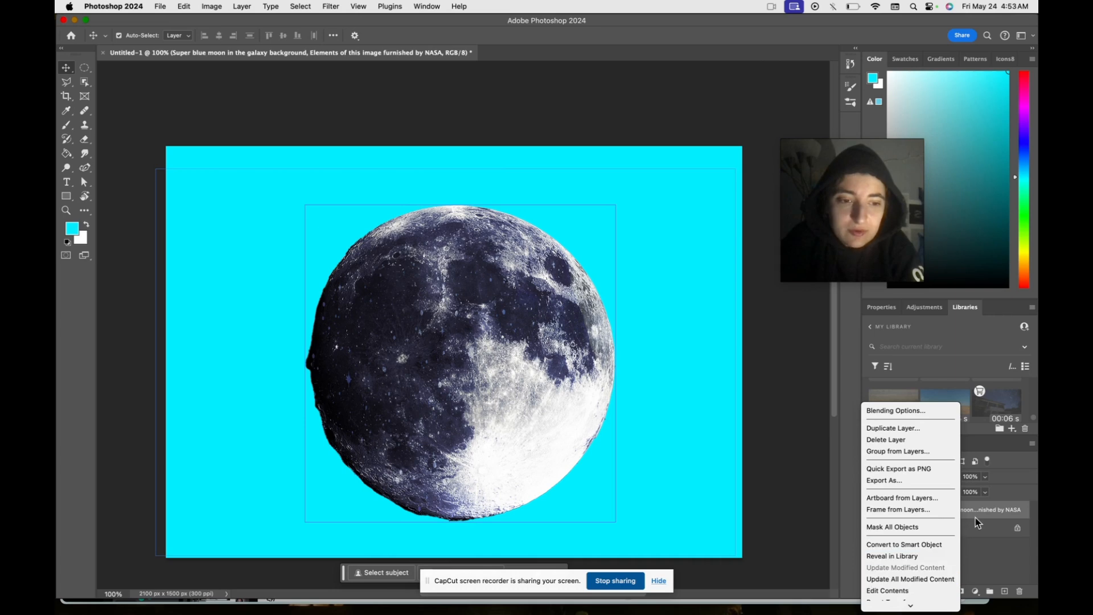
left_click(975, 516)
right_click(871, 508)
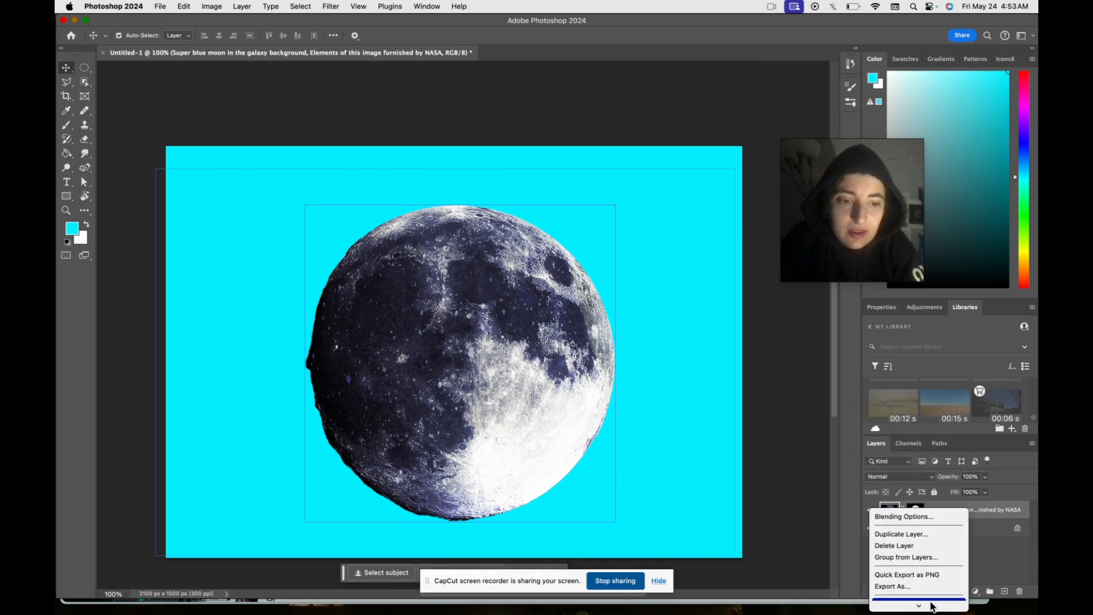
mouse_move(930, 606)
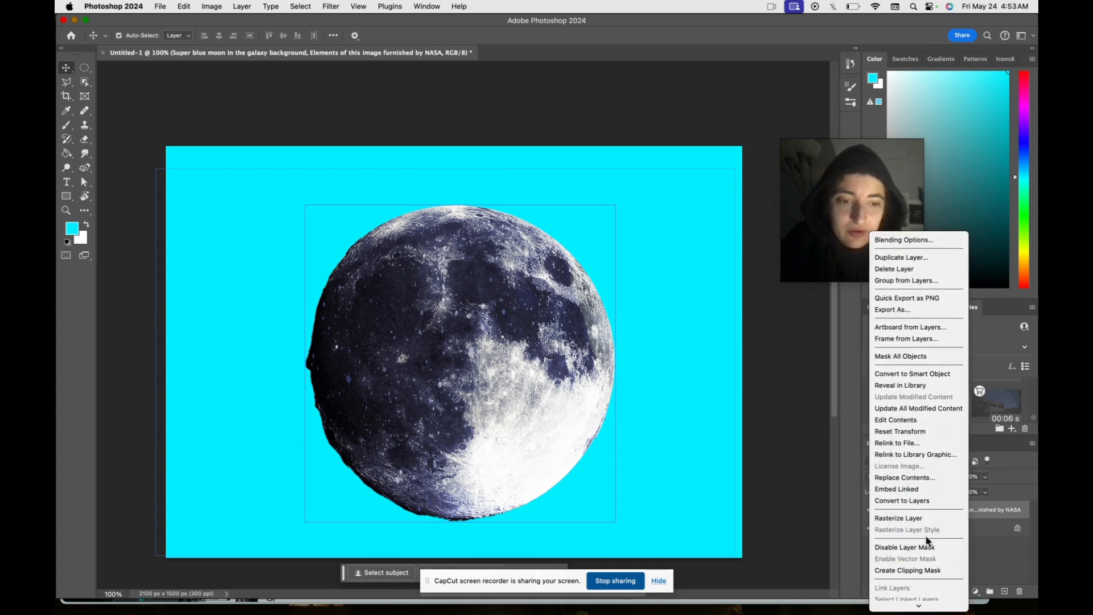
left_click(922, 519)
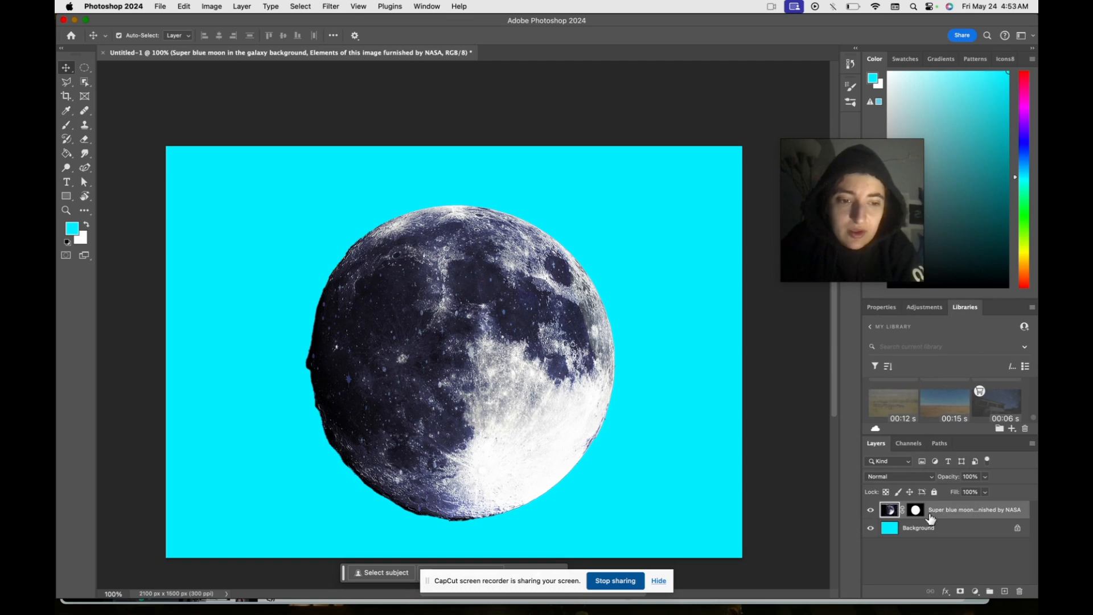
right_click(942, 519)
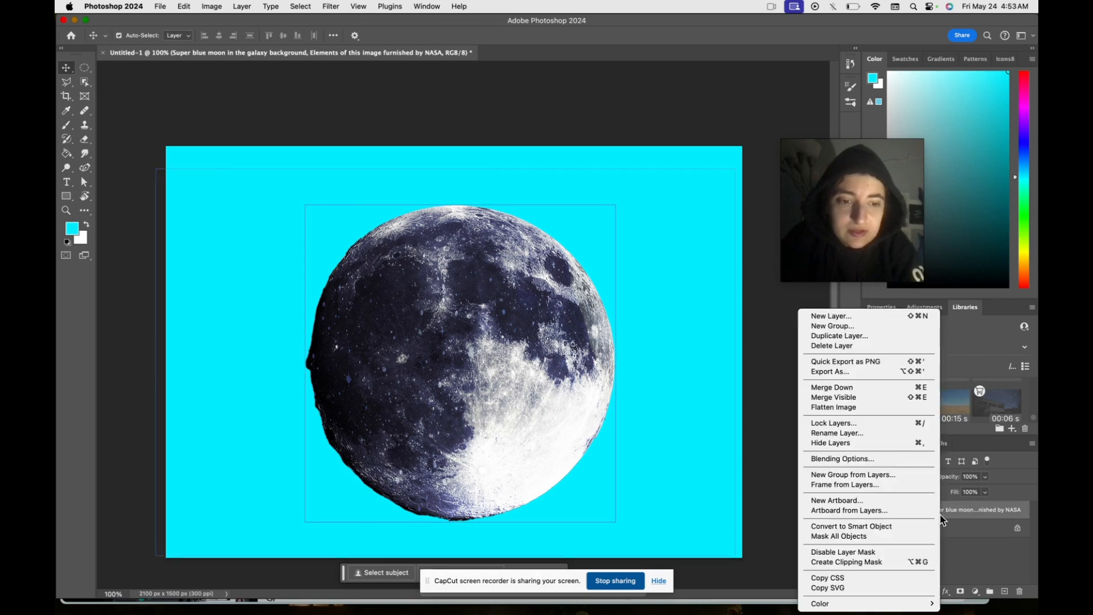
left_click(888, 528)
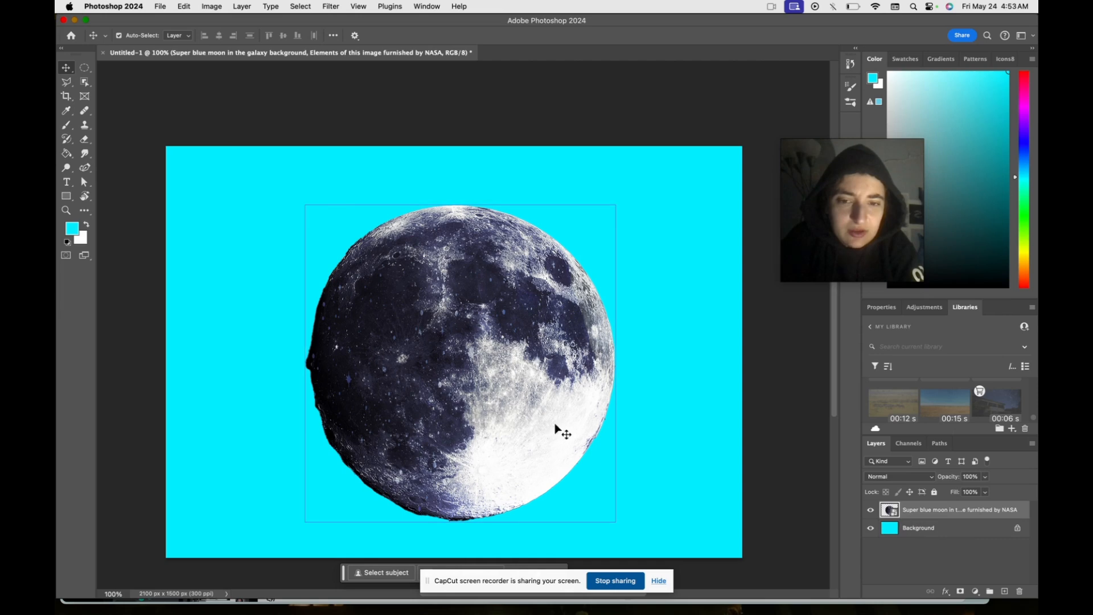
Start a Warp transform on the moon layer and stretch its upper-right corner outward while reshaping the upper half
right_click(534, 415)
left_click(535, 416)
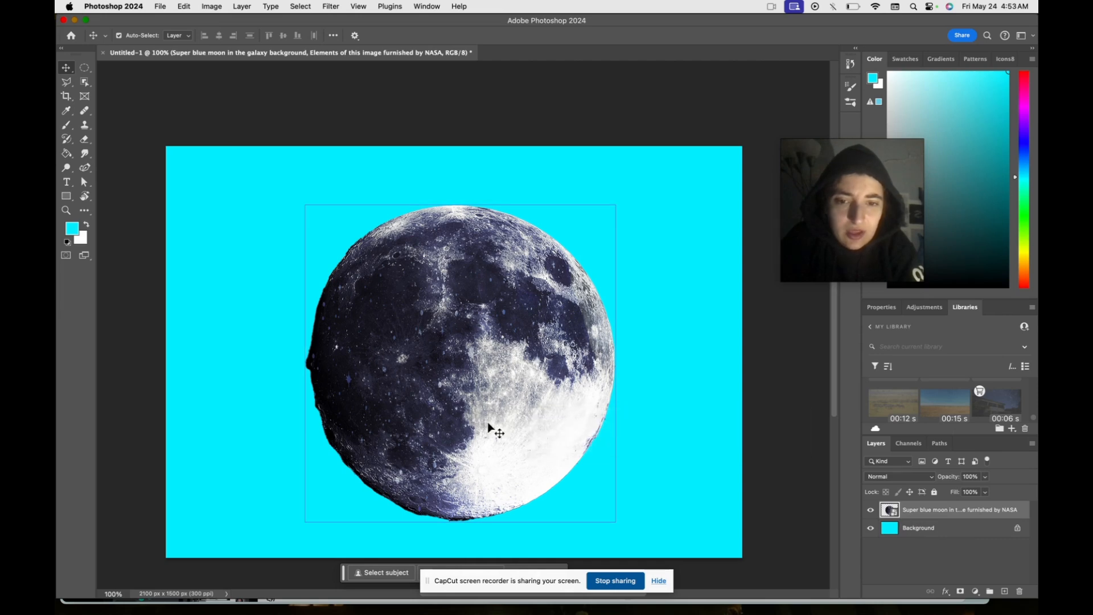
key("cmd+t")
right_click(488, 427)
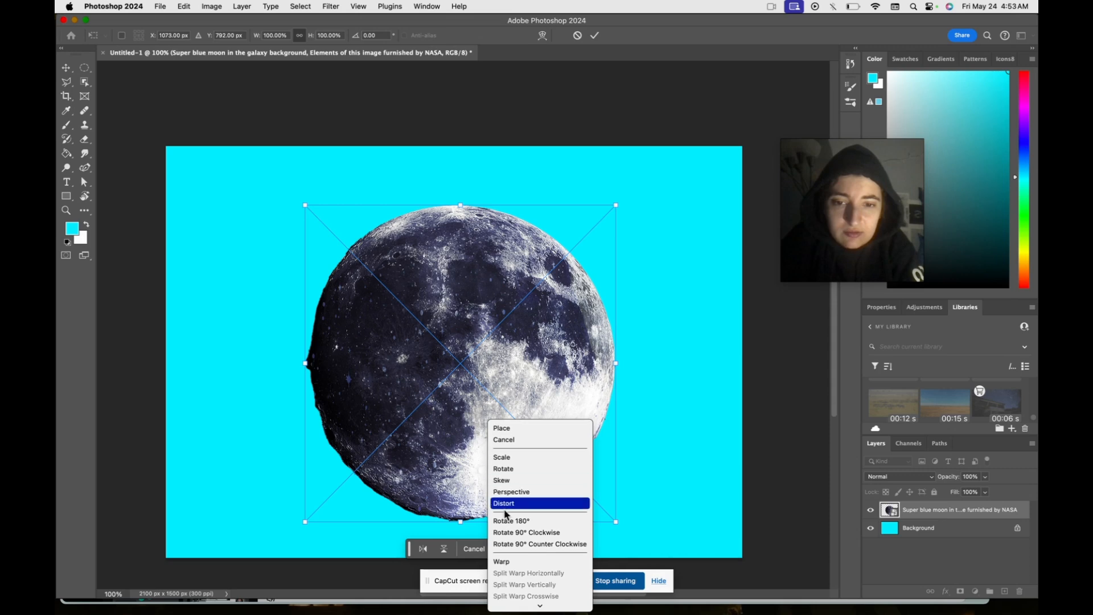
left_click(501, 561)
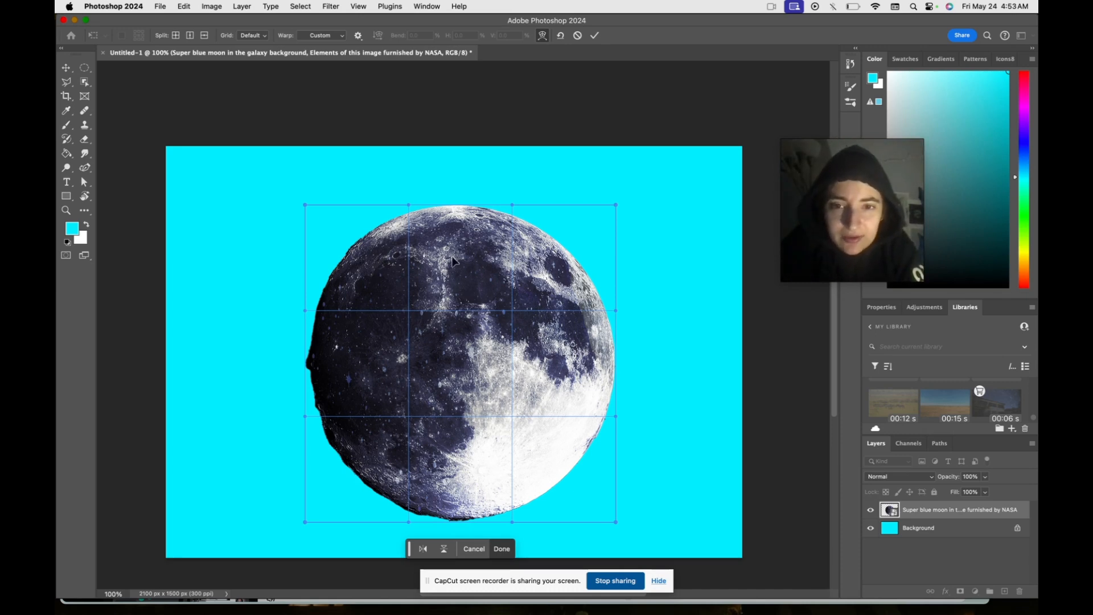
left_click_drag(495, 242, 454, 348)
left_click_drag(536, 305, 585, 211)
left_click_drag(576, 335, 591, 378)
left_click_drag(459, 371, 428, 360)
left_click_drag(540, 313, 502, 343)
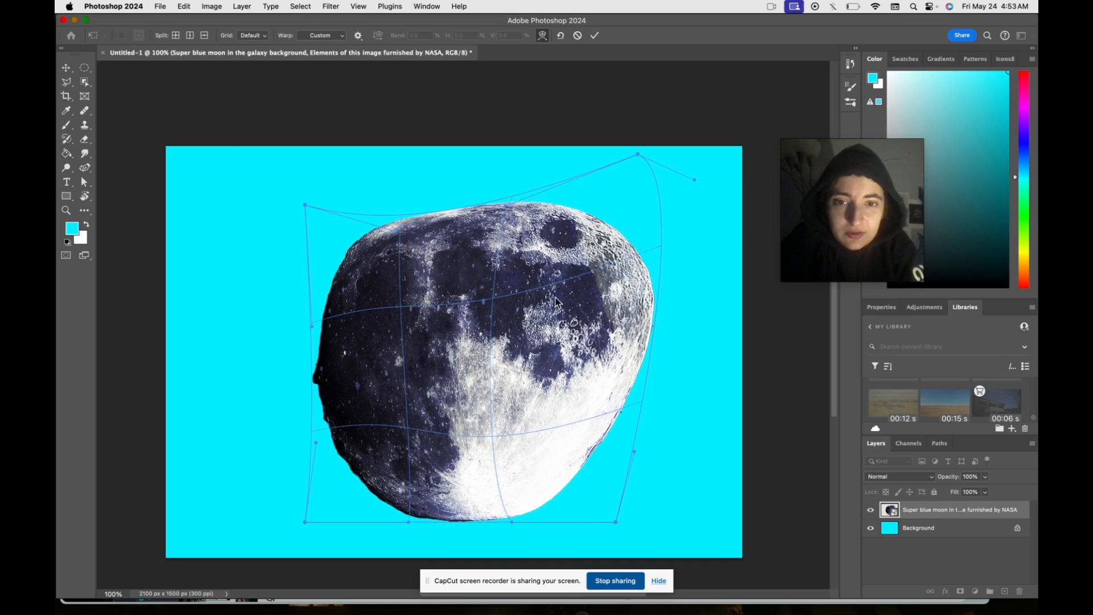
Warp the moon's right side inward, its left side outward and its lower edge into a point, and apply the warp
left_click_drag(619, 274, 496, 320)
left_click_drag(370, 285, 408, 292)
left_click_drag(379, 383, 317, 378)
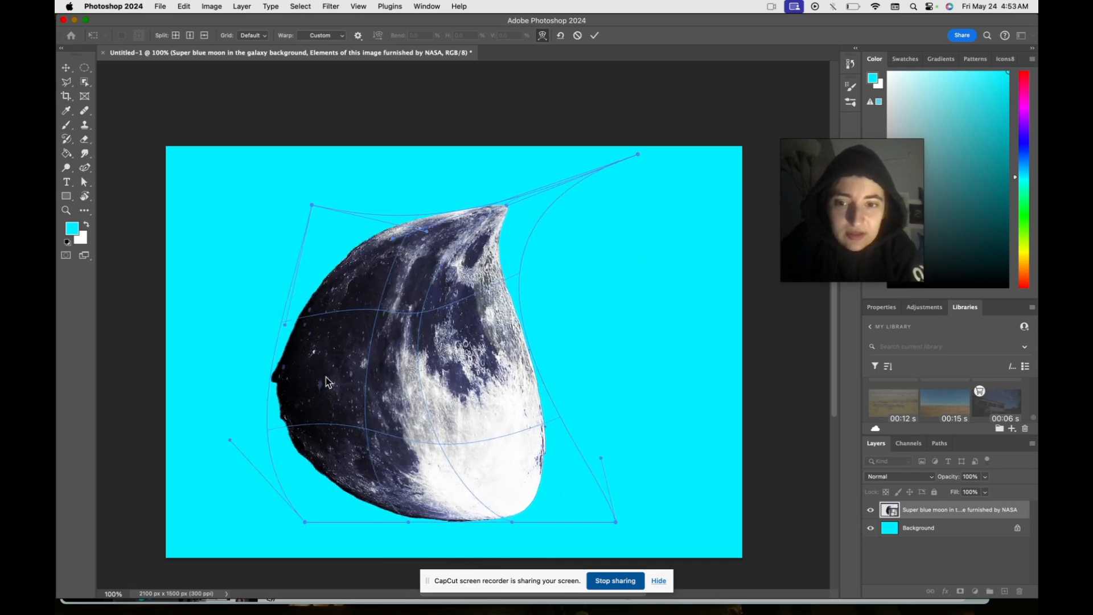
left_click_drag(304, 521, 246, 490)
left_click_drag(514, 521, 409, 469)
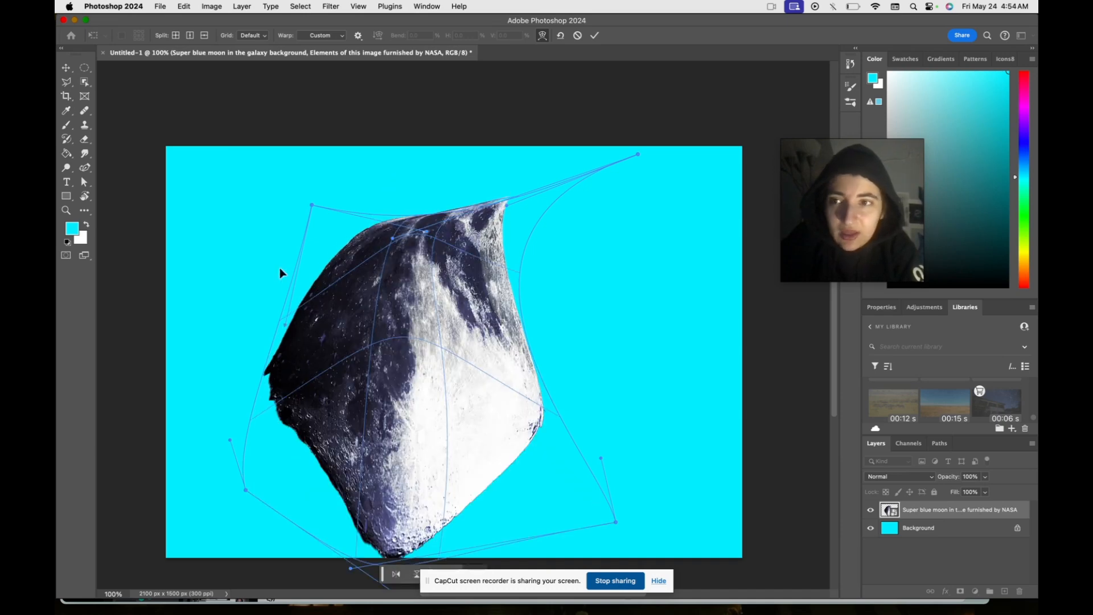
left_click(85, 169)
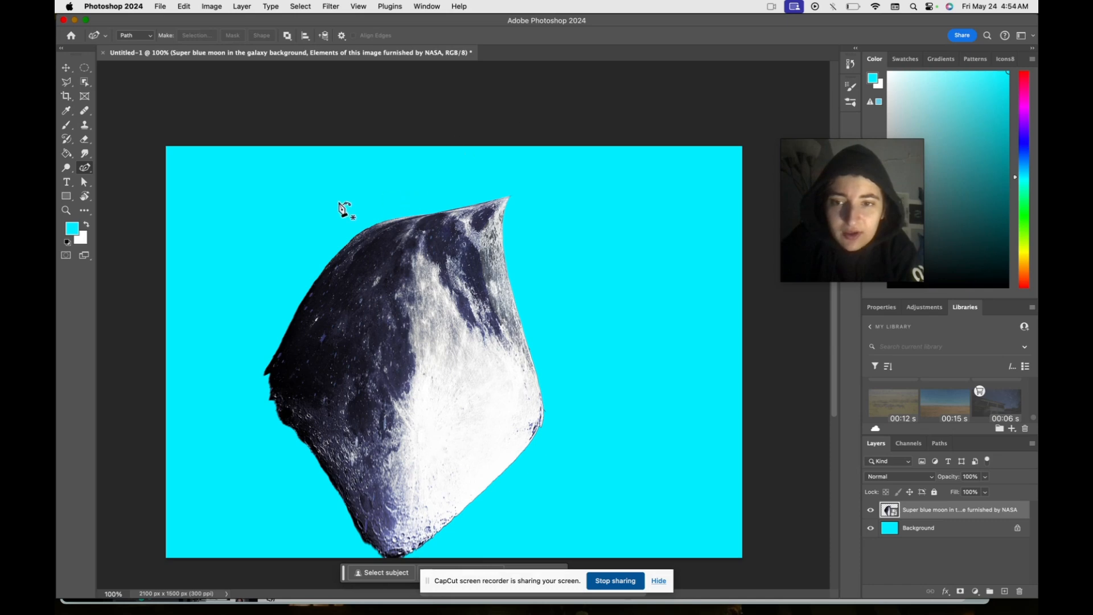
Draw a closed curved path around the upper part of the warped moon with the Curvature Pen tool
left_click(67, 69)
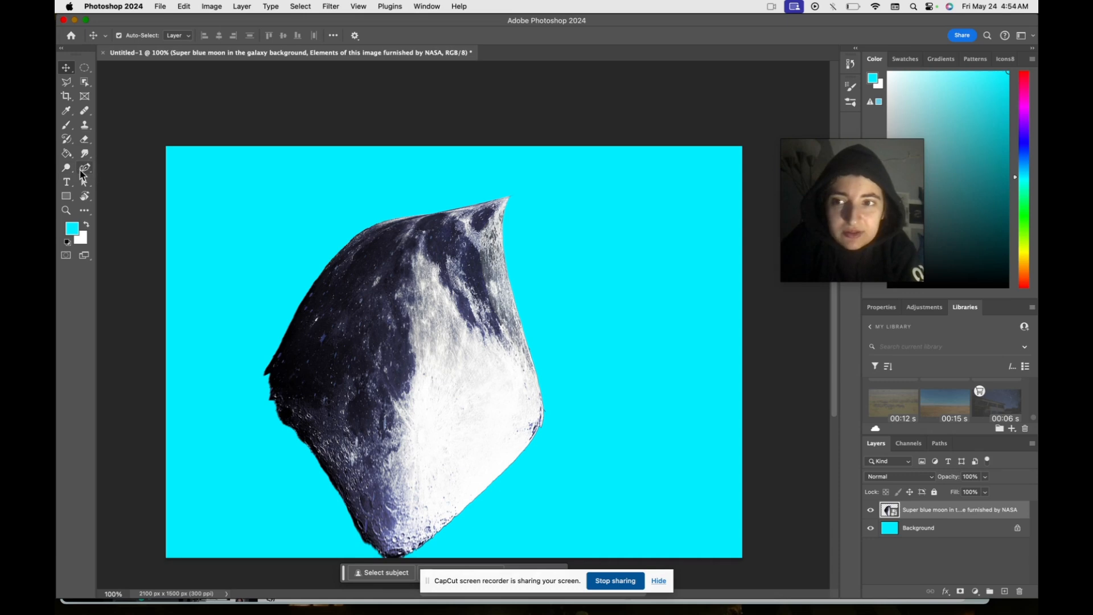
left_click(82, 169)
left_click(248, 311)
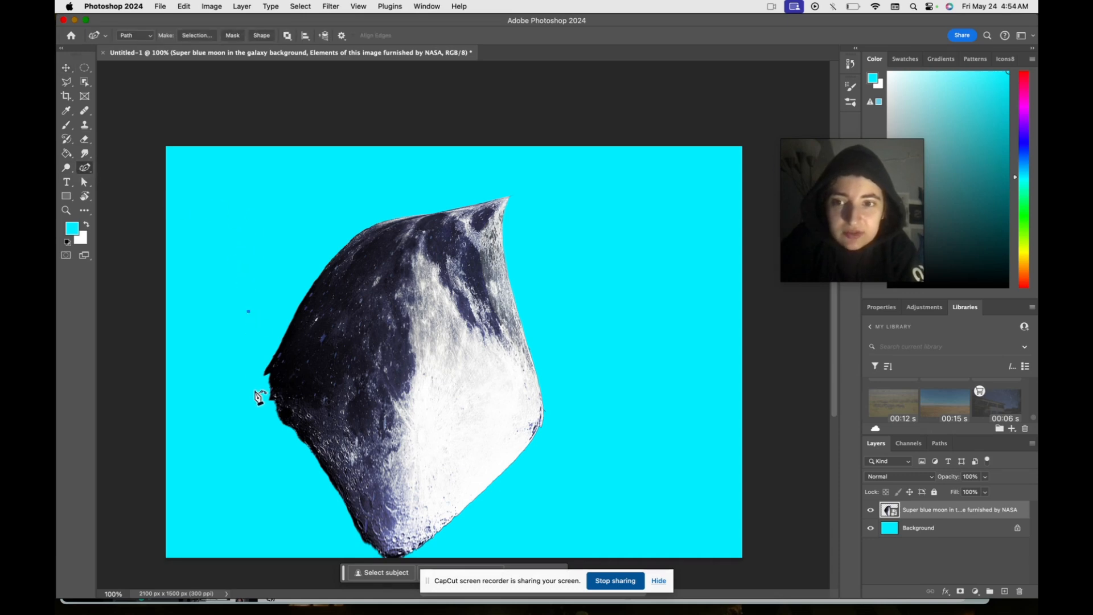
left_click(255, 393)
left_click(341, 434)
left_click(510, 309)
left_click(560, 291)
left_click(449, 178)
left_click(315, 234)
left_click(250, 312)
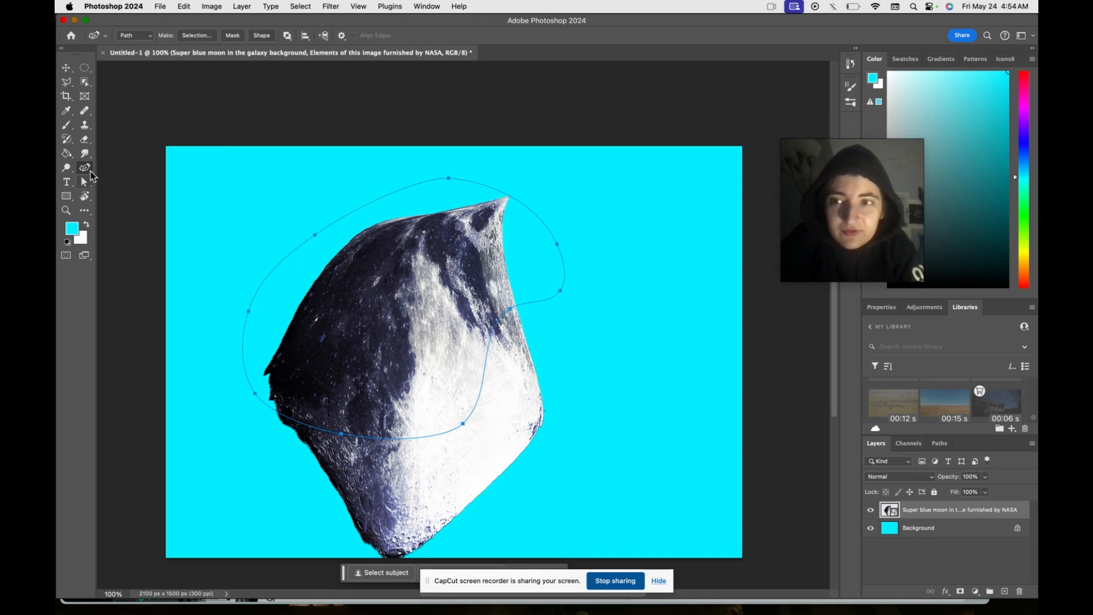
Draw a small closed four-sided path in the canvas's upper-left area with the Pen tool
right_click(87, 172)
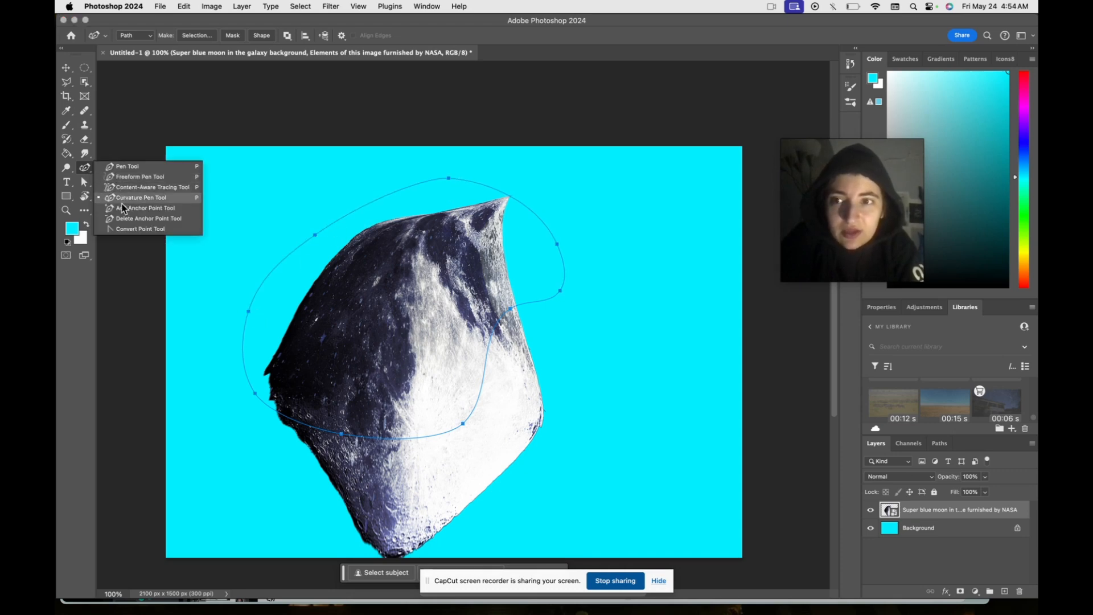
left_click(127, 166)
left_click(206, 211)
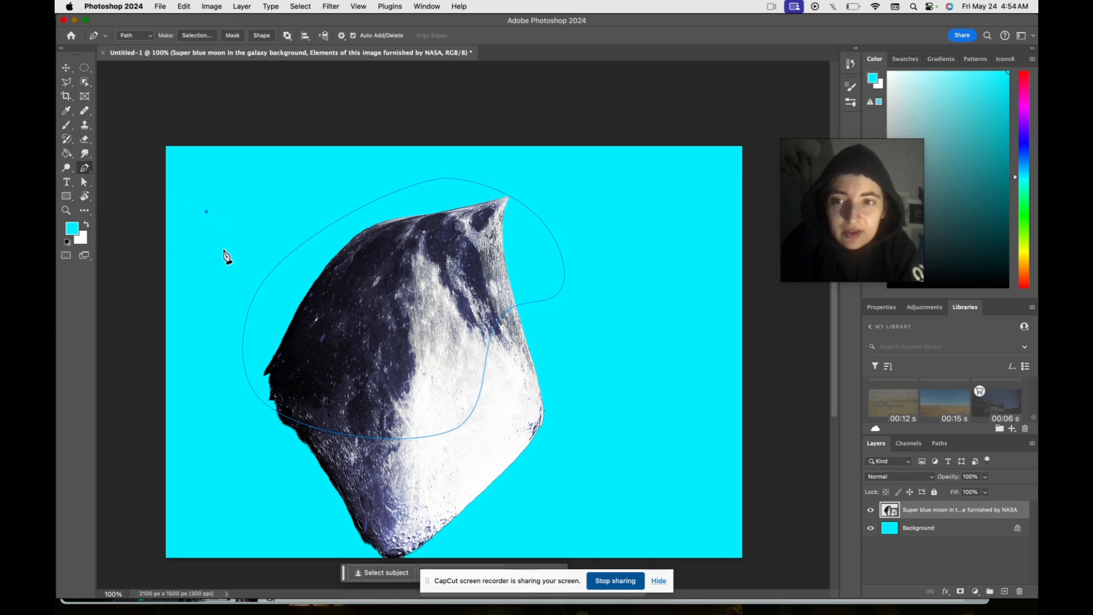
left_click(278, 206)
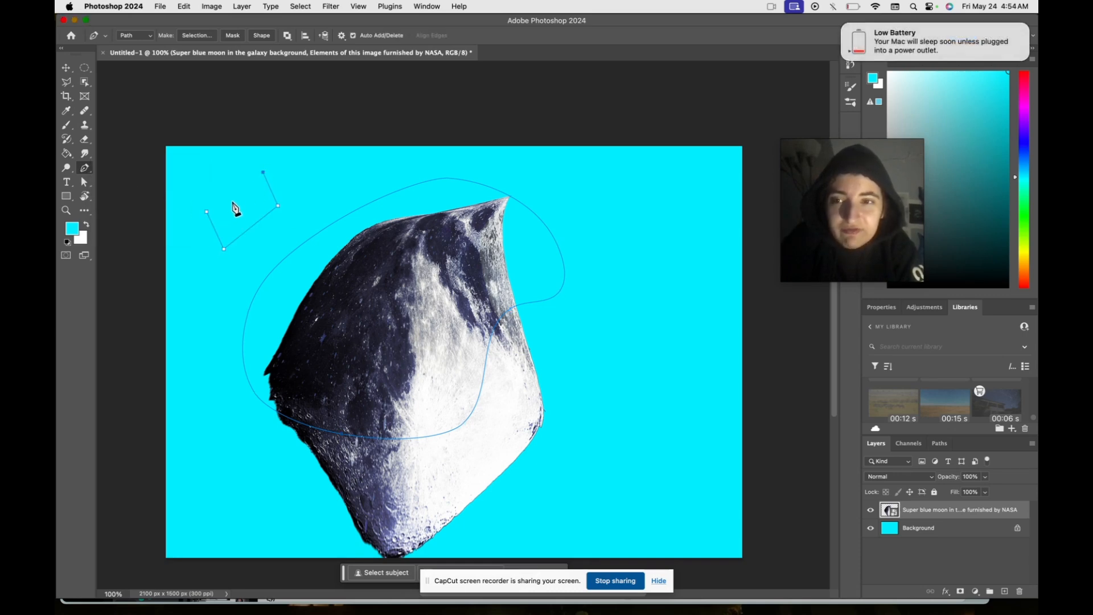
left_click(843, 25)
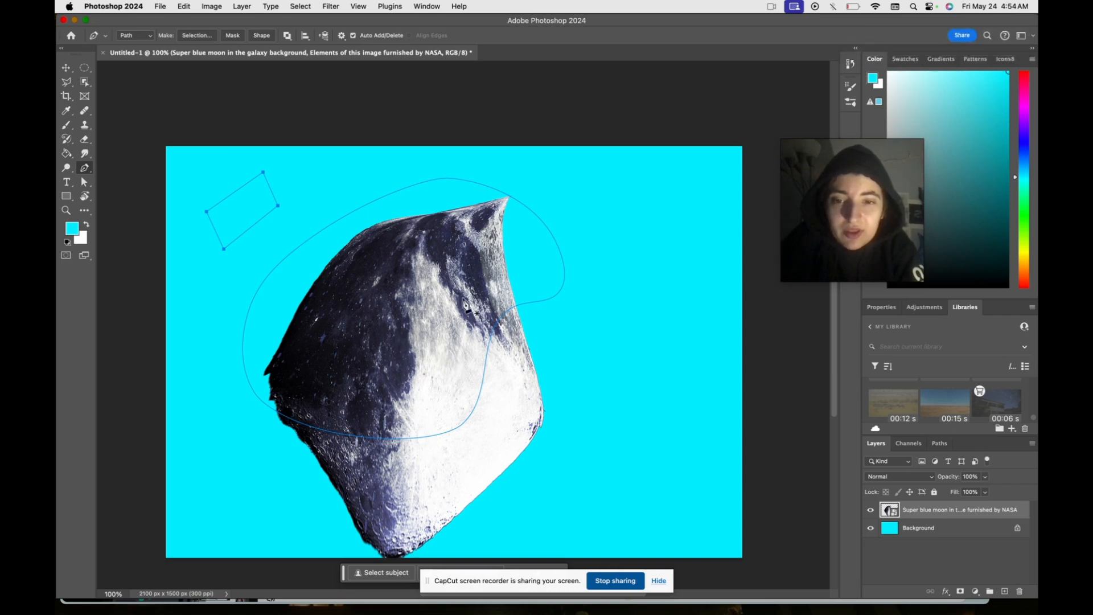
Try to select the curved path on the canvas with the Move tool
left_click(66, 68)
left_click(244, 207)
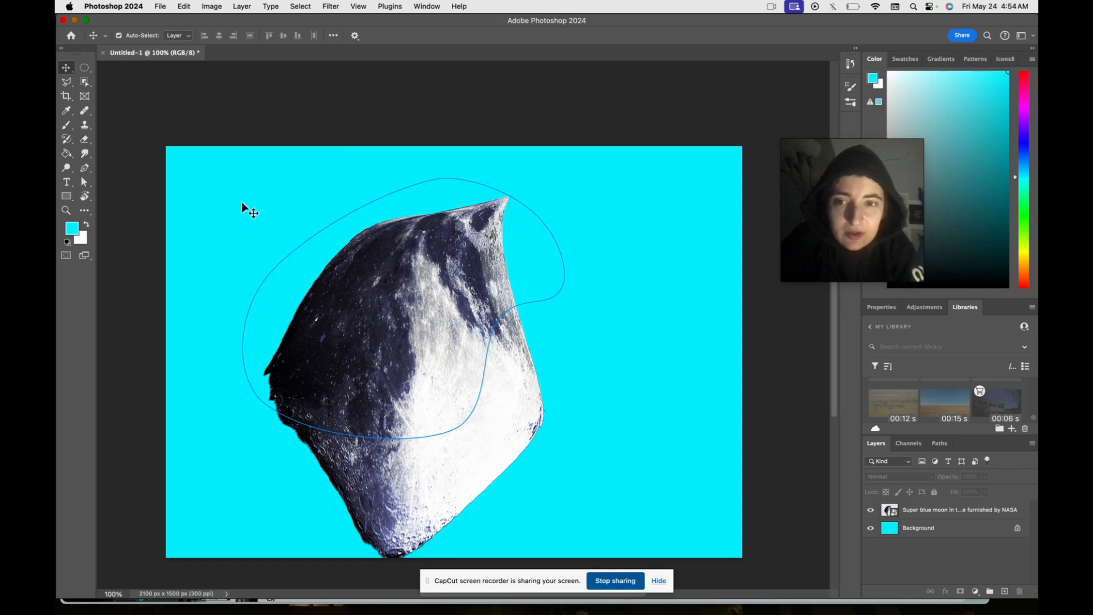
left_click(322, 259)
left_click(453, 181)
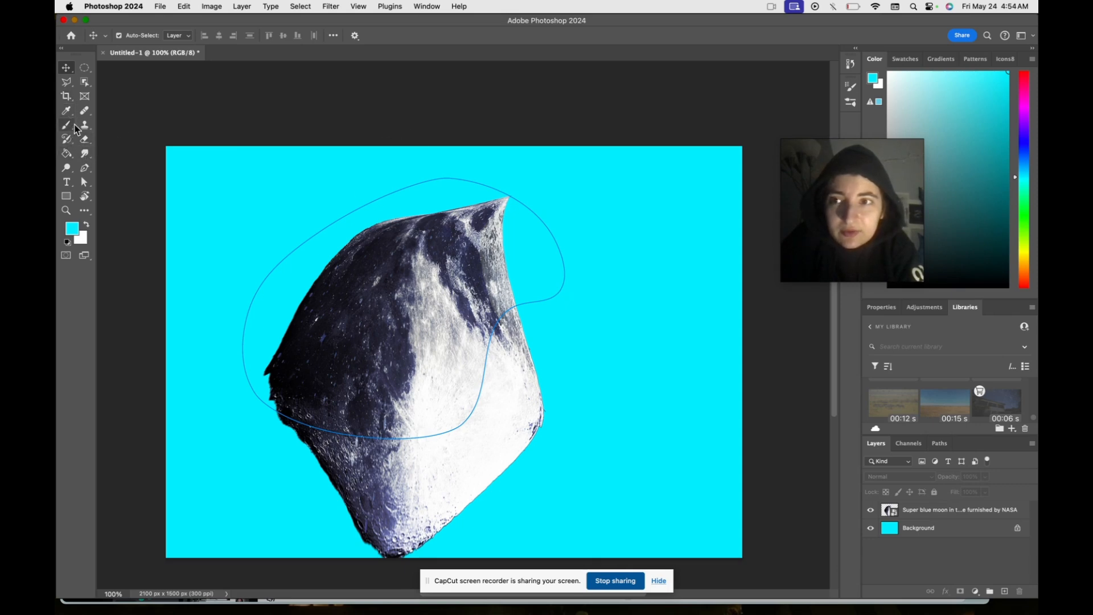
Try to extend the curved path from its lower-right bend with the Pen tool and undo it
left_click(84, 167)
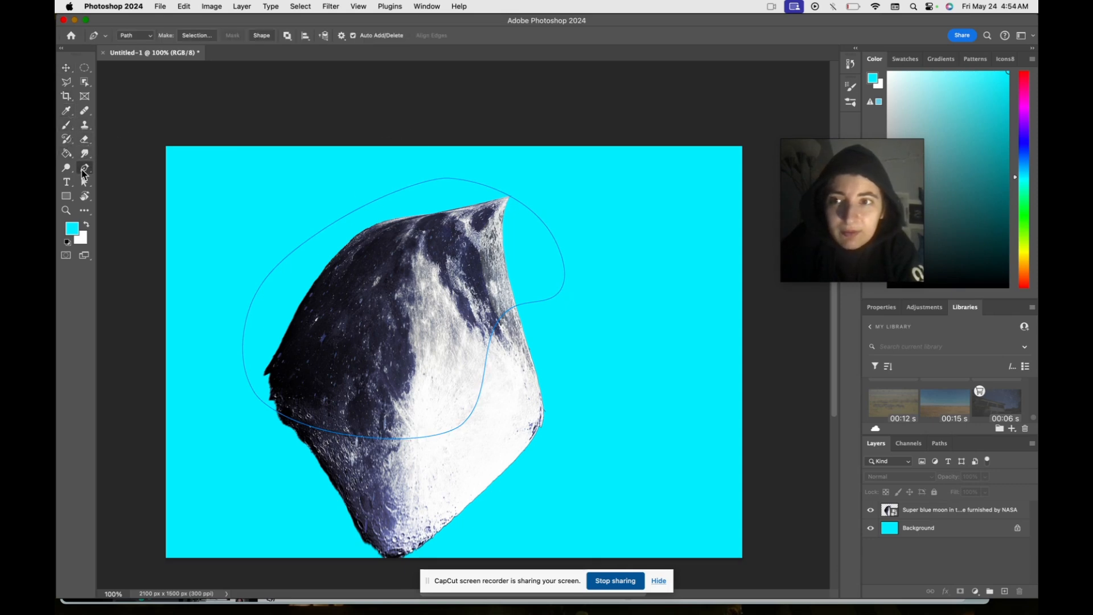
left_click(313, 236)
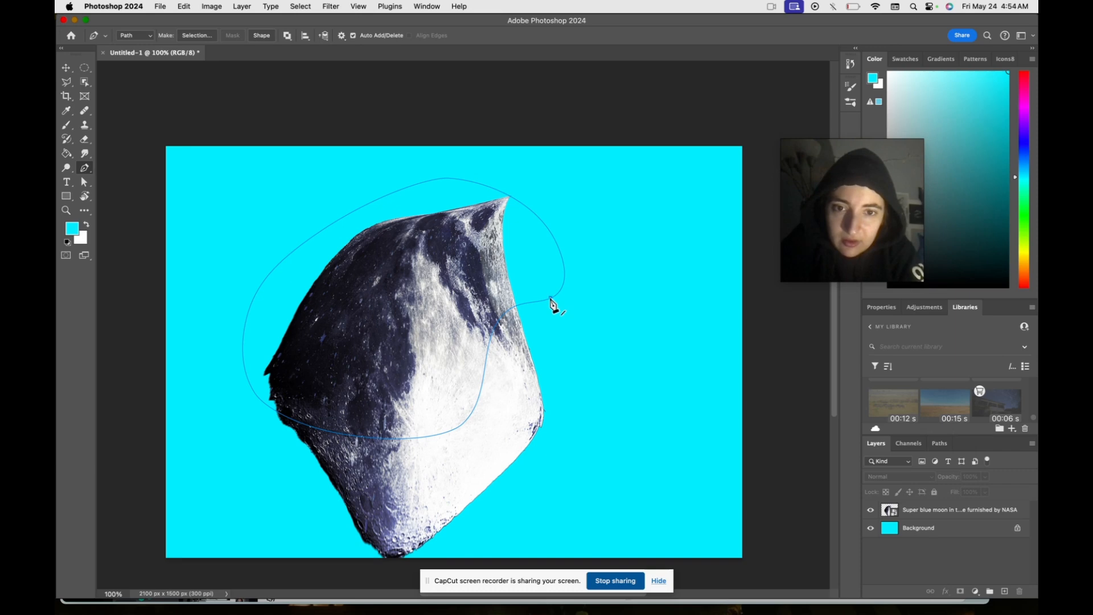
left_click_drag(550, 299, 558, 368)
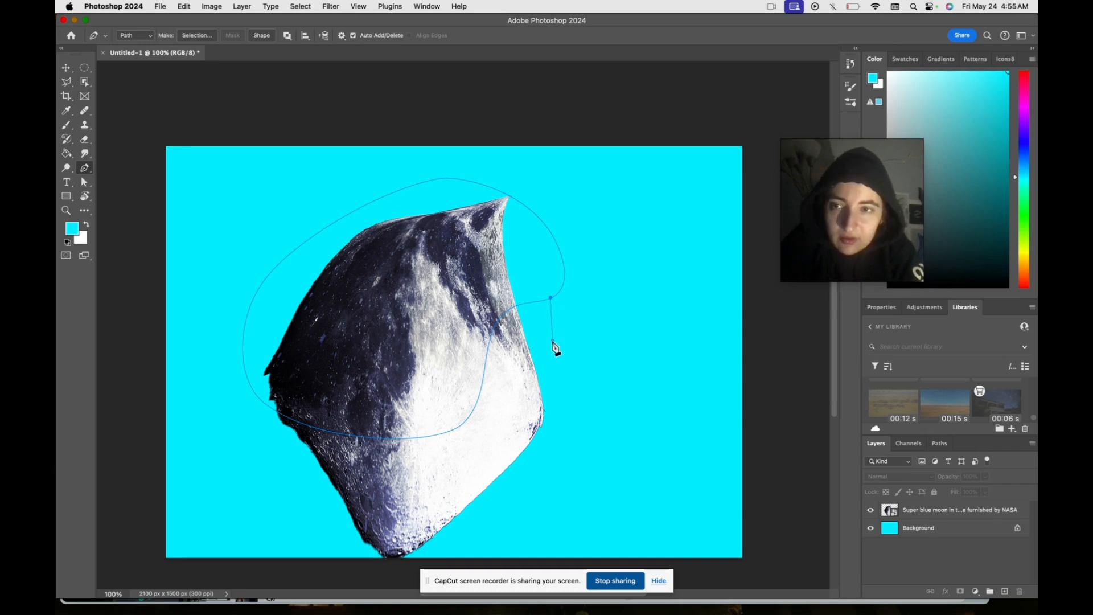
key("super+z")
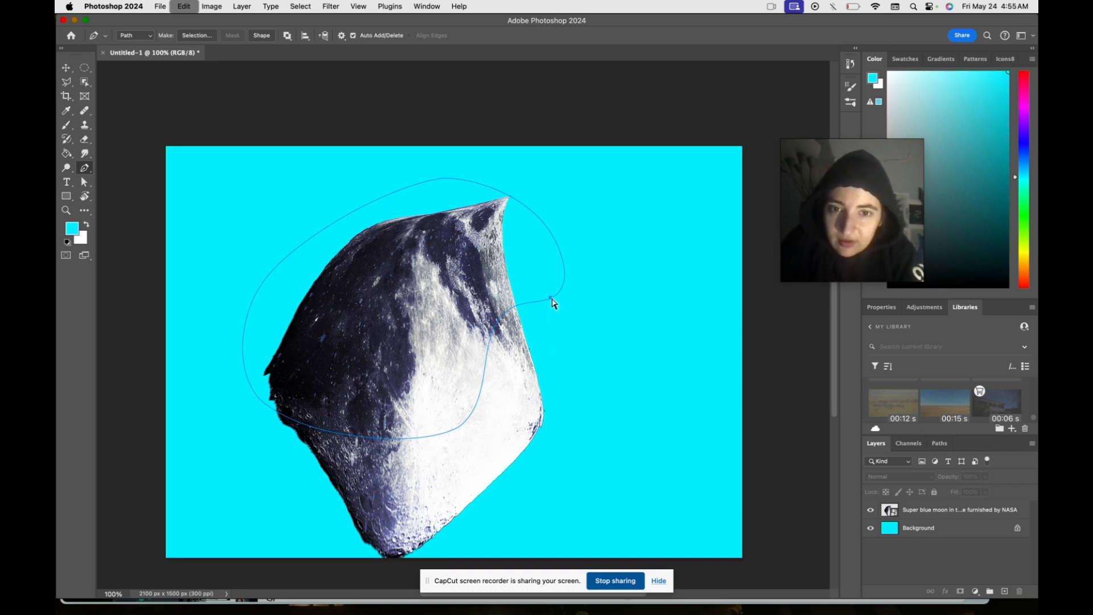
Add extra anchor points along the upper-left stretch of the curved path with the Add Anchor Point tool
scroll(553, 281, "up", 1)
right_click(85, 171)
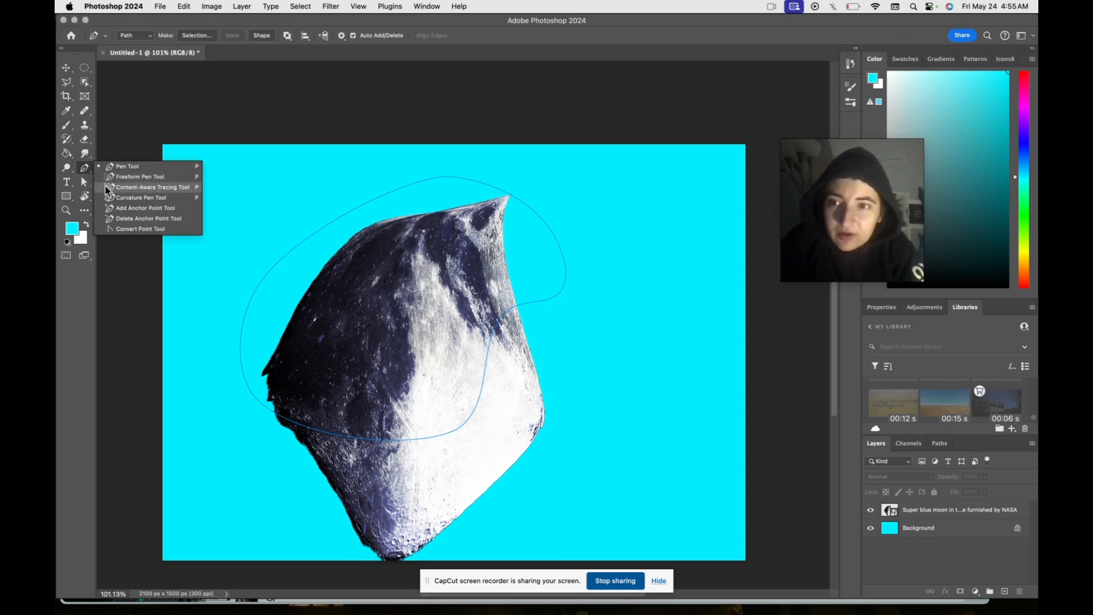
left_click(136, 208)
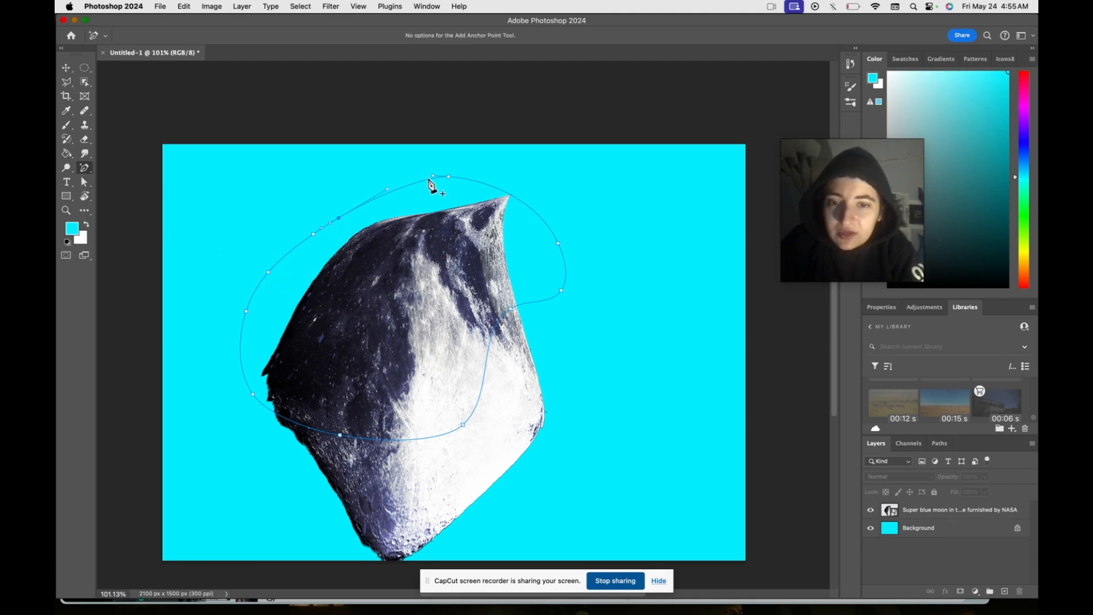
left_click(429, 180)
left_click(67, 69)
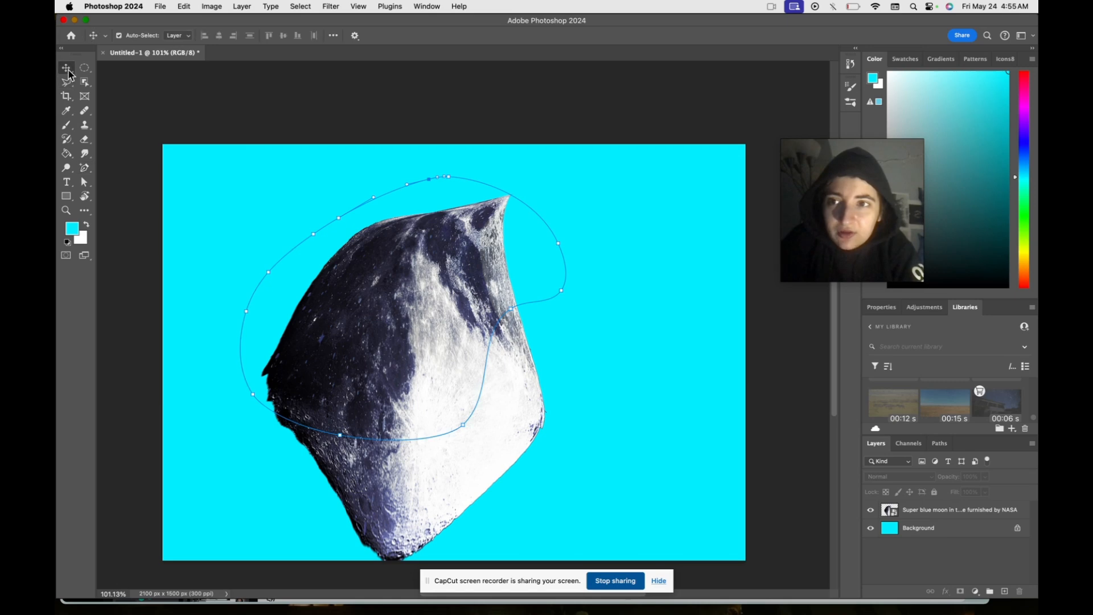
left_click(346, 263)
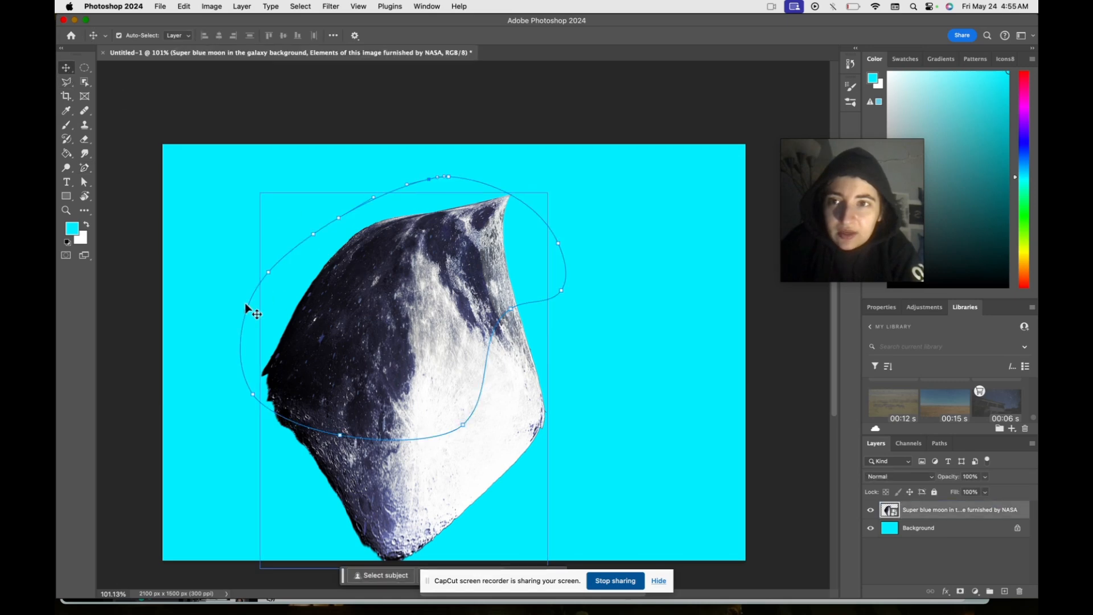
left_click(235, 316)
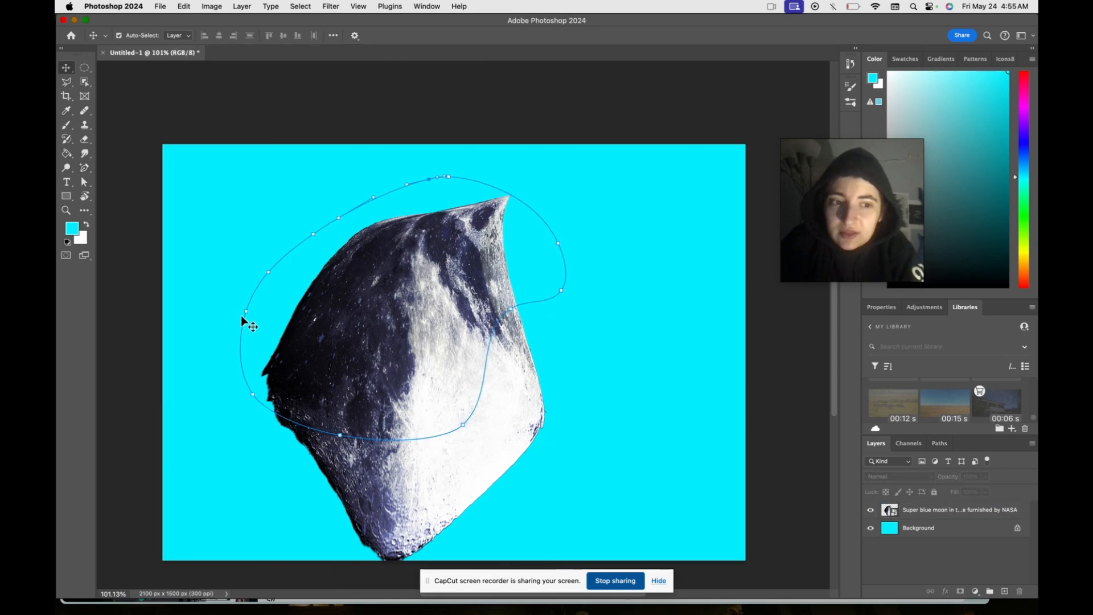
Turn the curved work path into a new anti-aliased selection with a feather radius of 0 pixels
left_click(934, 446)
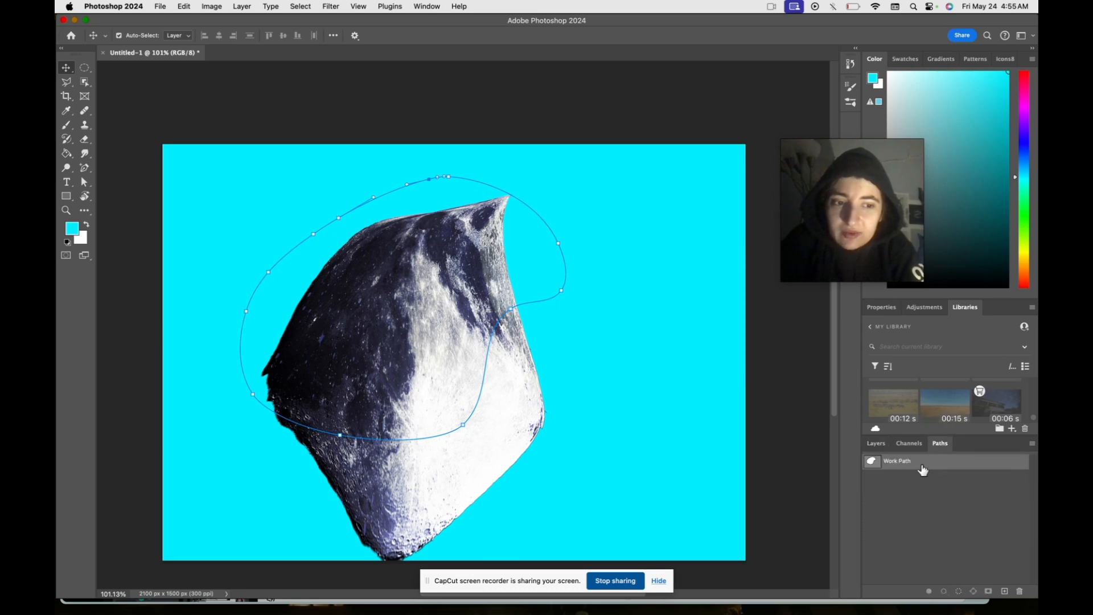
right_click(924, 469)
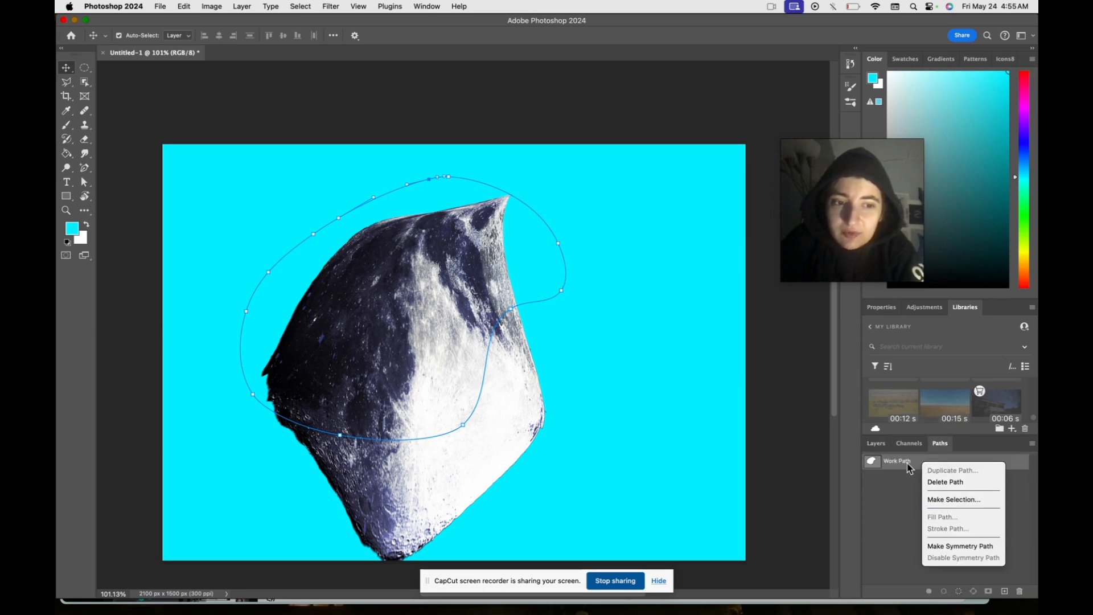
left_click(907, 474)
right_click(905, 472)
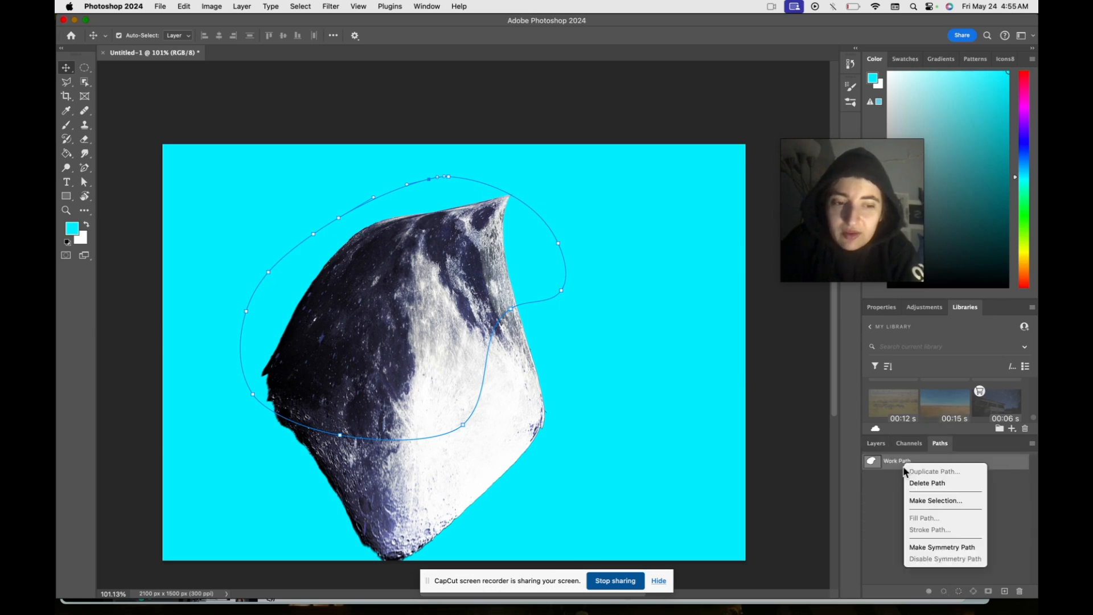
left_click(925, 498)
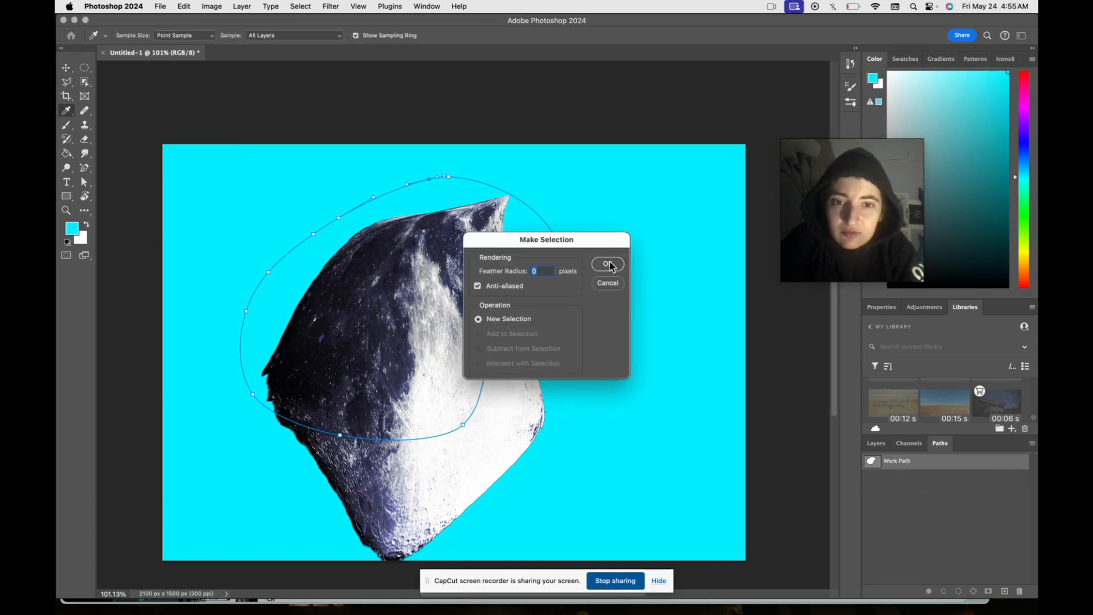
left_click(608, 264)
key("v")
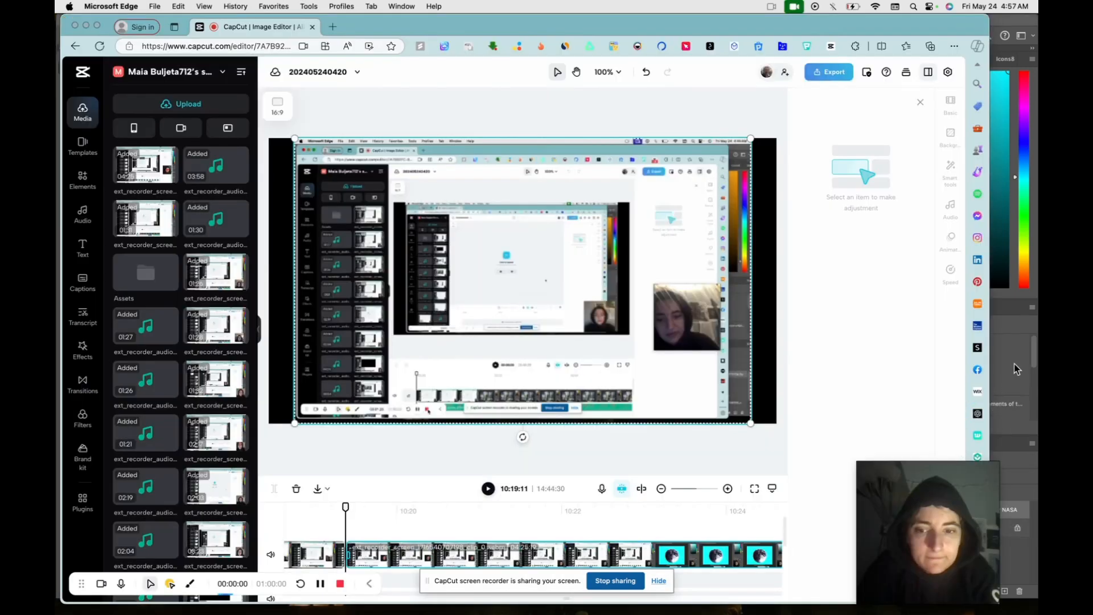
Switch back to Photoshop and rasterize the moon layer
left_click(1015, 369)
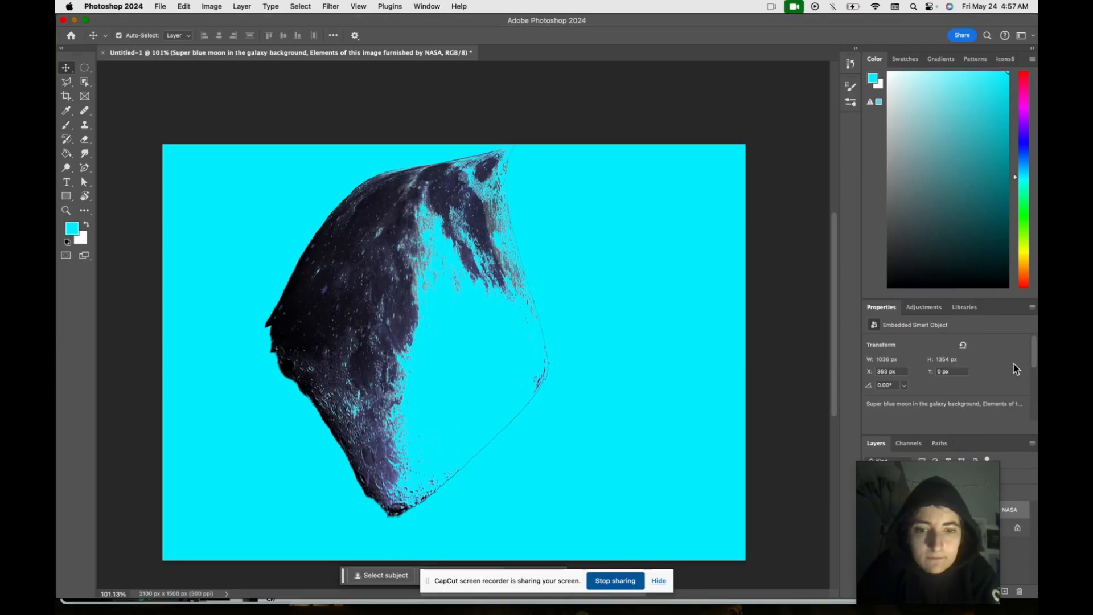
left_click_drag(954, 498, 818, 259)
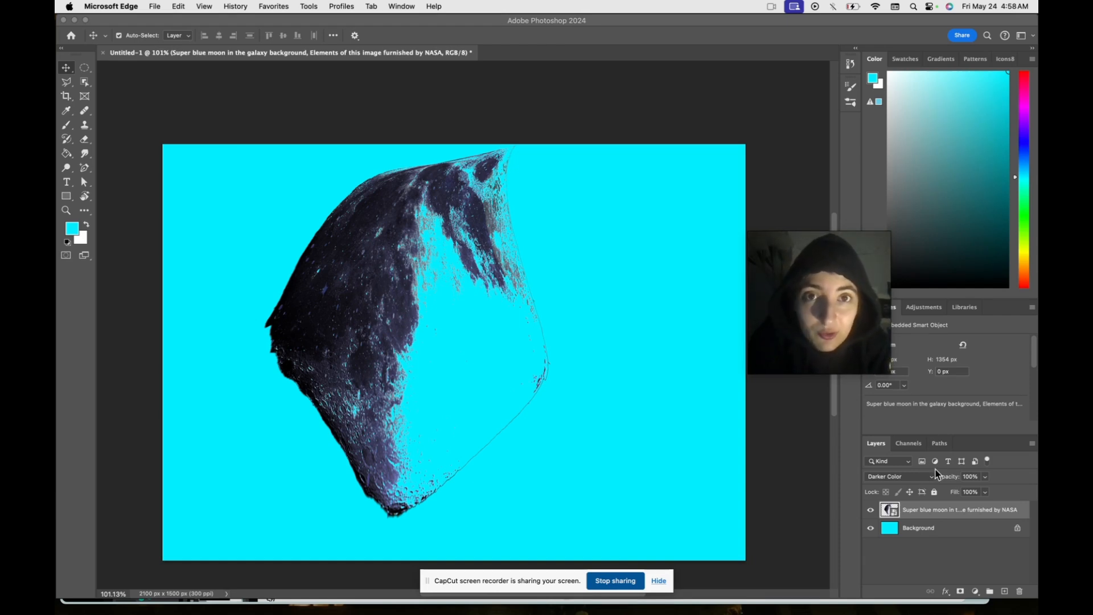
right_click(926, 514)
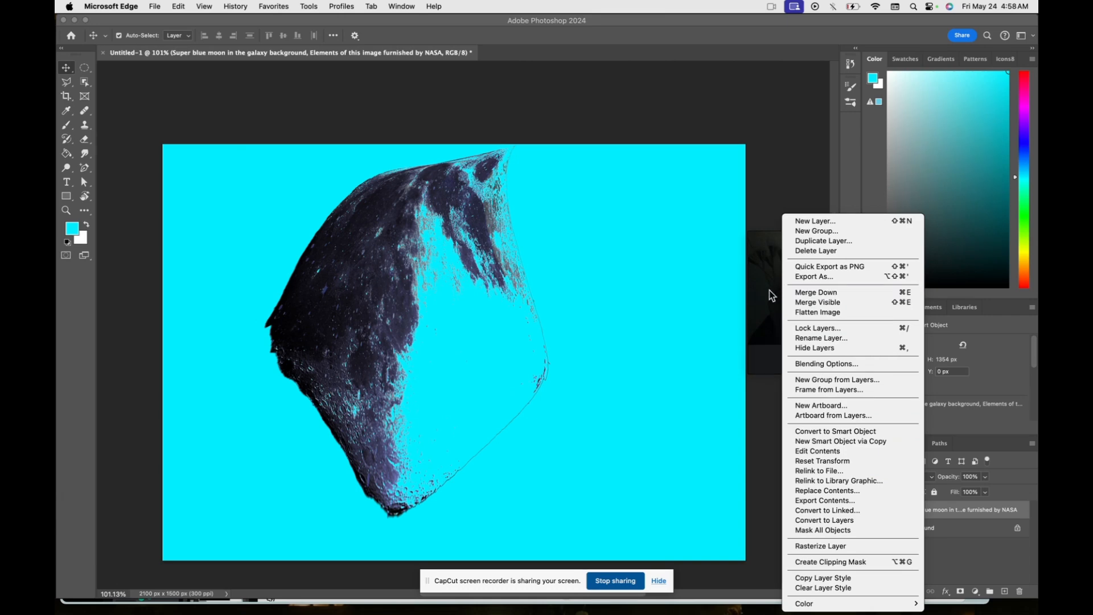
left_click(857, 548)
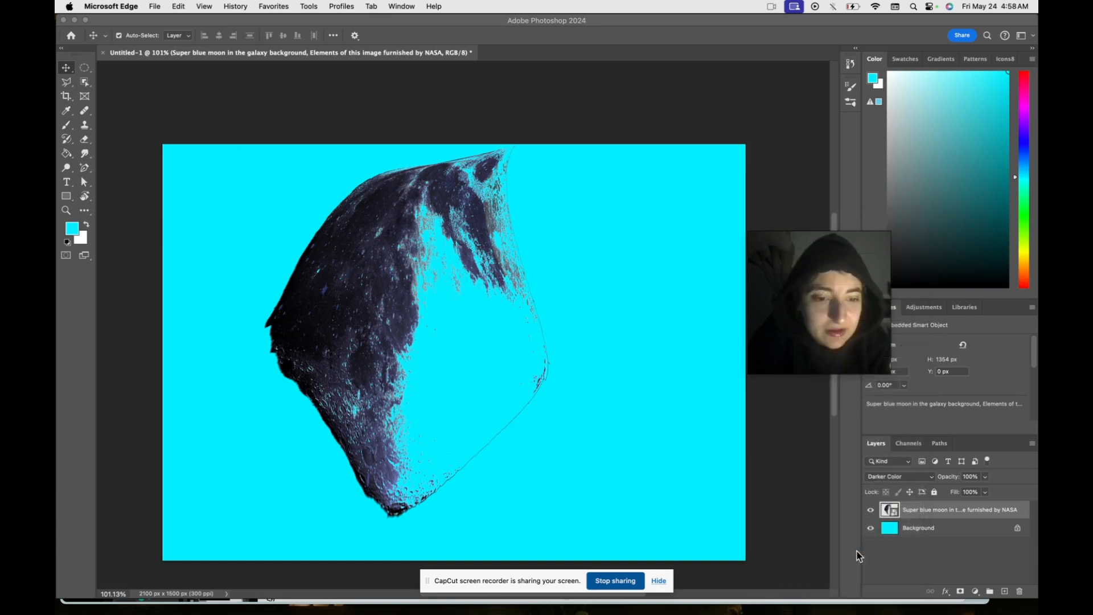
left_click_drag(834, 252, 704, 227)
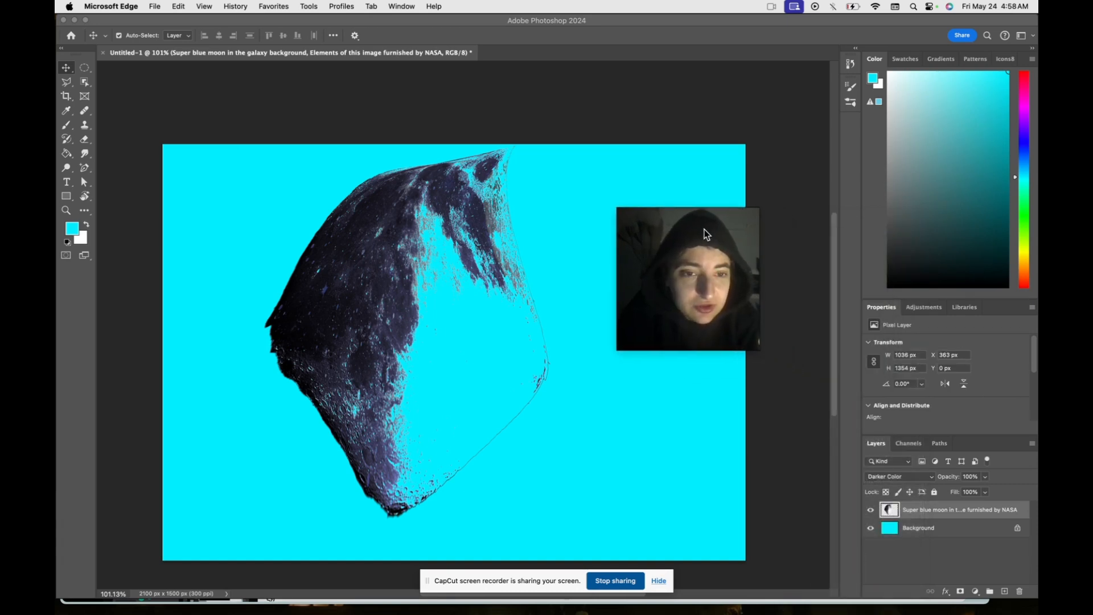
Convert the rasterized moon layer back to a smart object
right_click(921, 517)
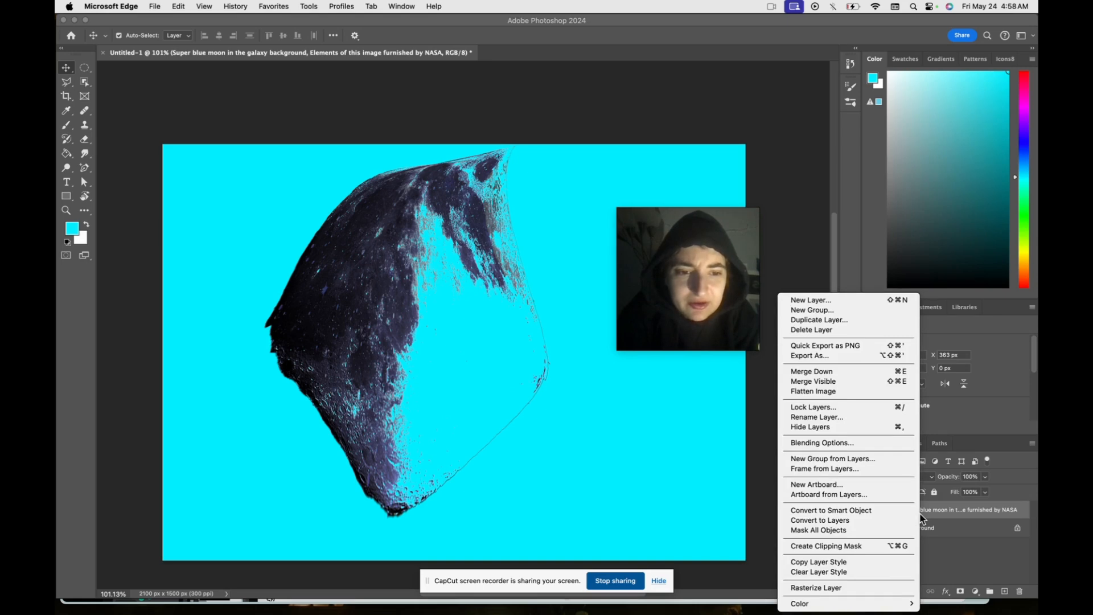
left_click(859, 510)
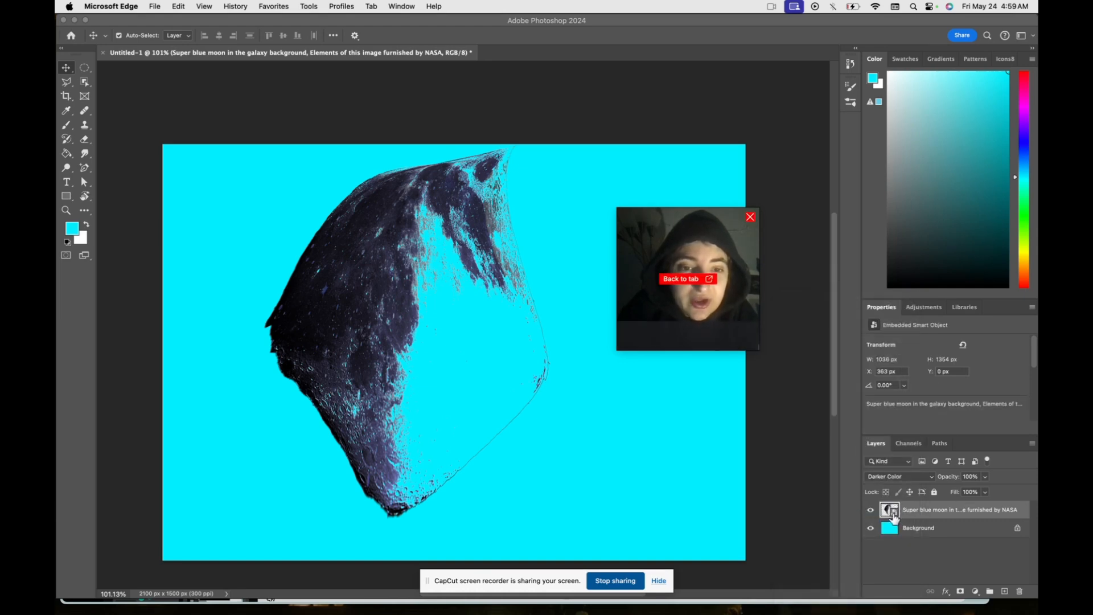
left_click_drag(695, 223, 882, 147)
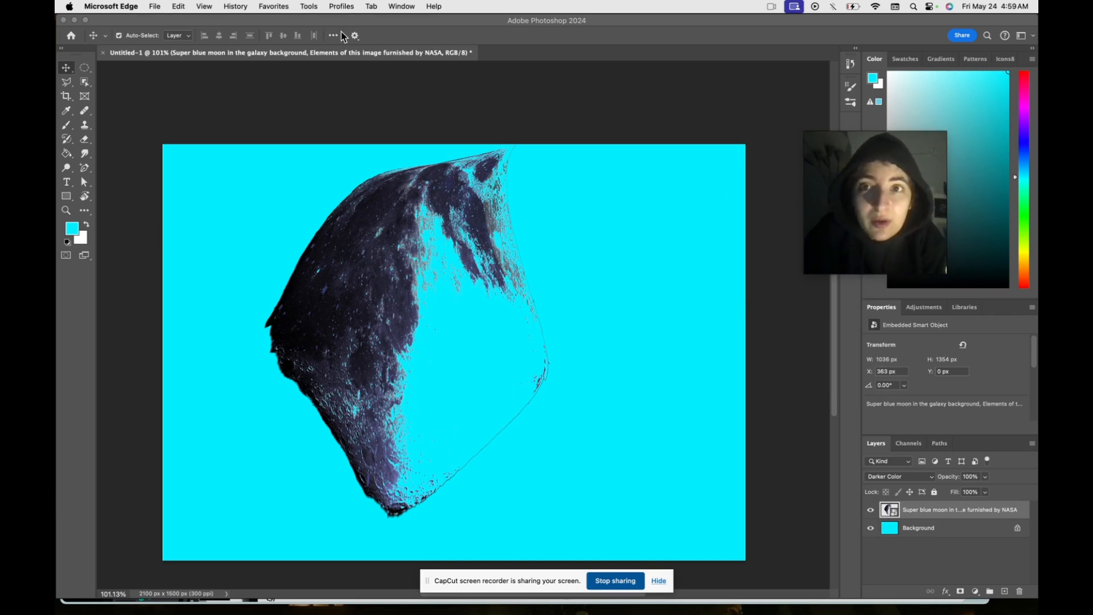
Open the Filter Gallery for the moon layer and shift its window aside
left_click(452, 18)
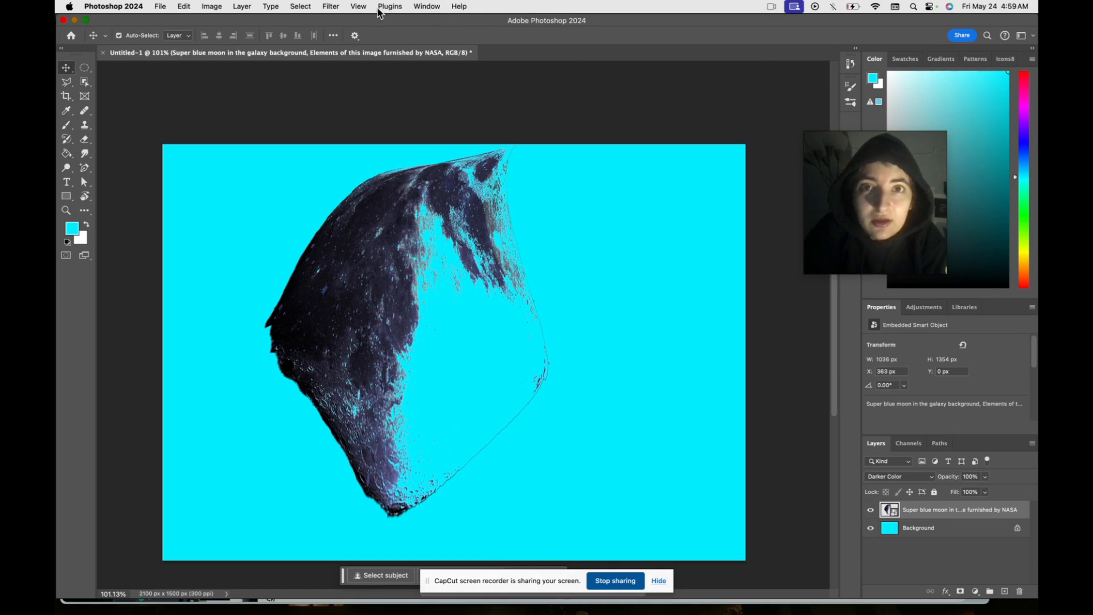
left_click(332, 7)
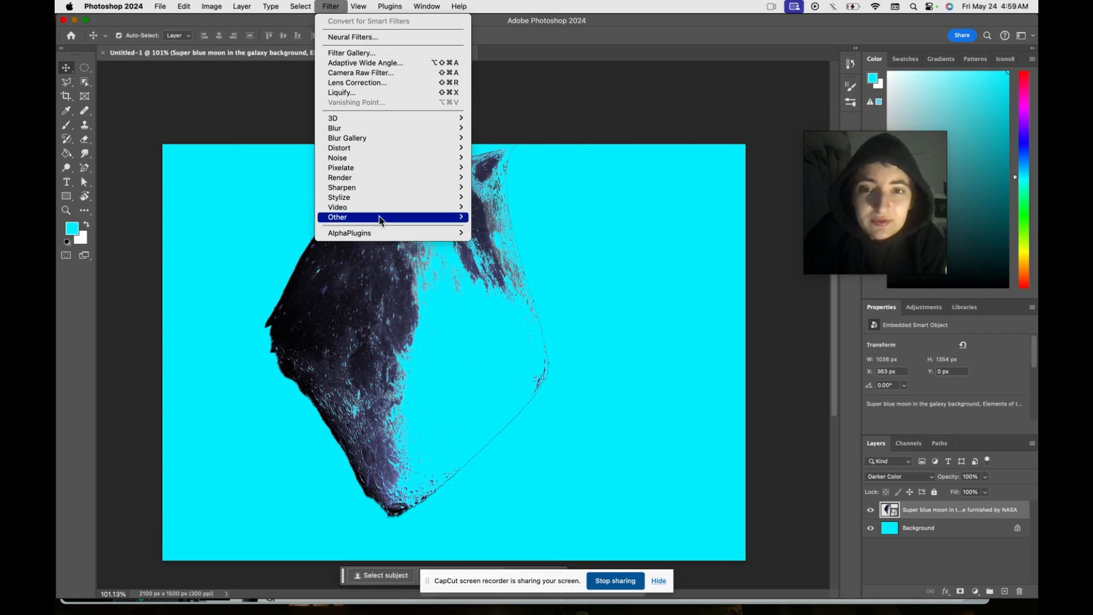
left_click(383, 53)
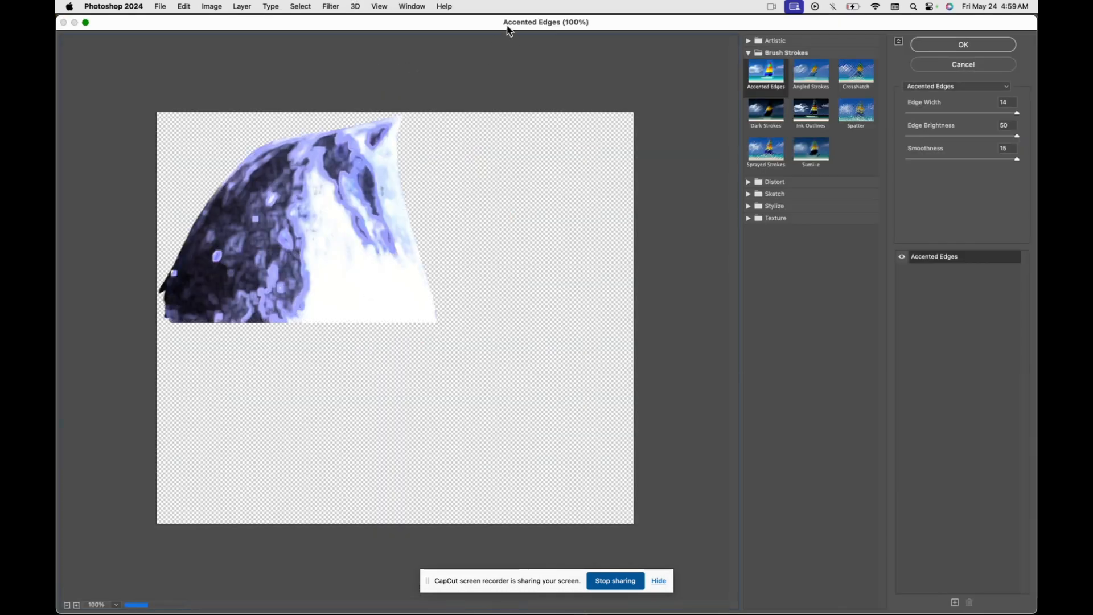
double_click(607, 28)
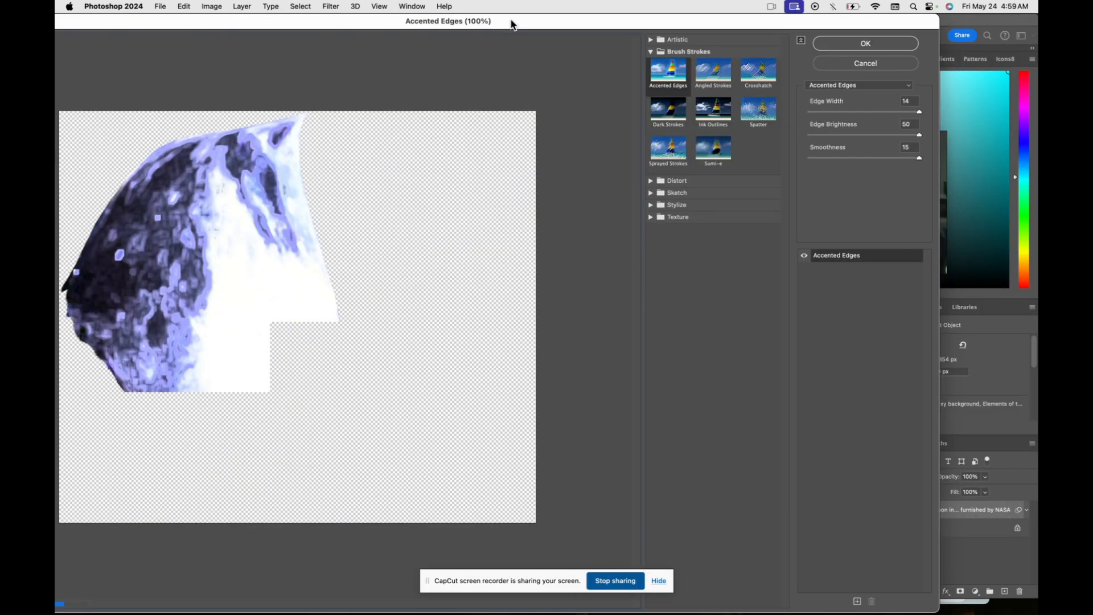
left_click_drag(940, 177, 922, 273)
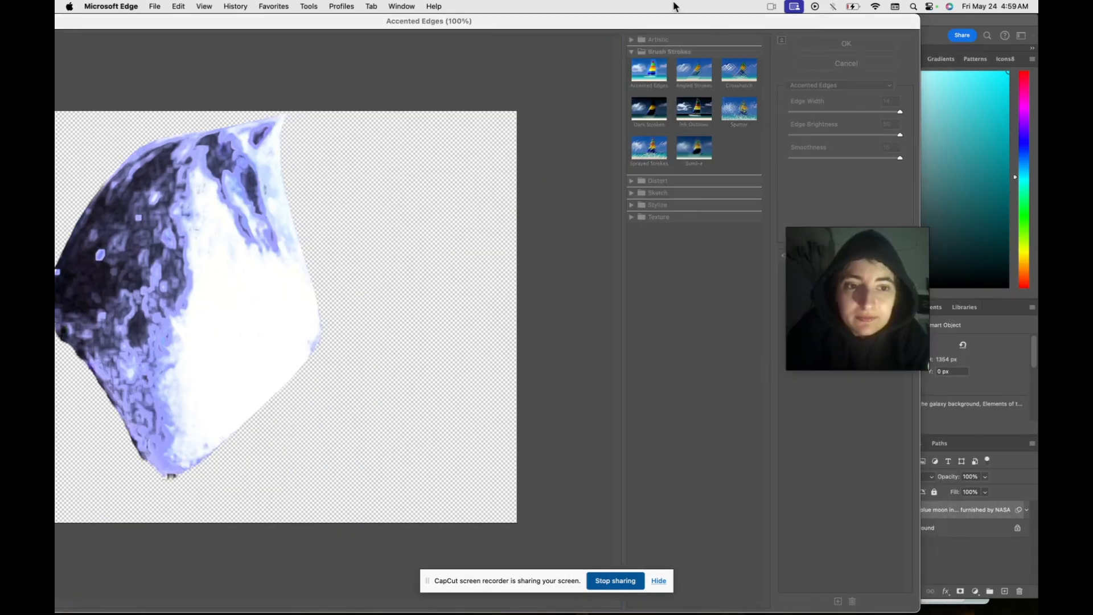
left_click(763, 24)
left_click_drag(766, 25, 651, 6)
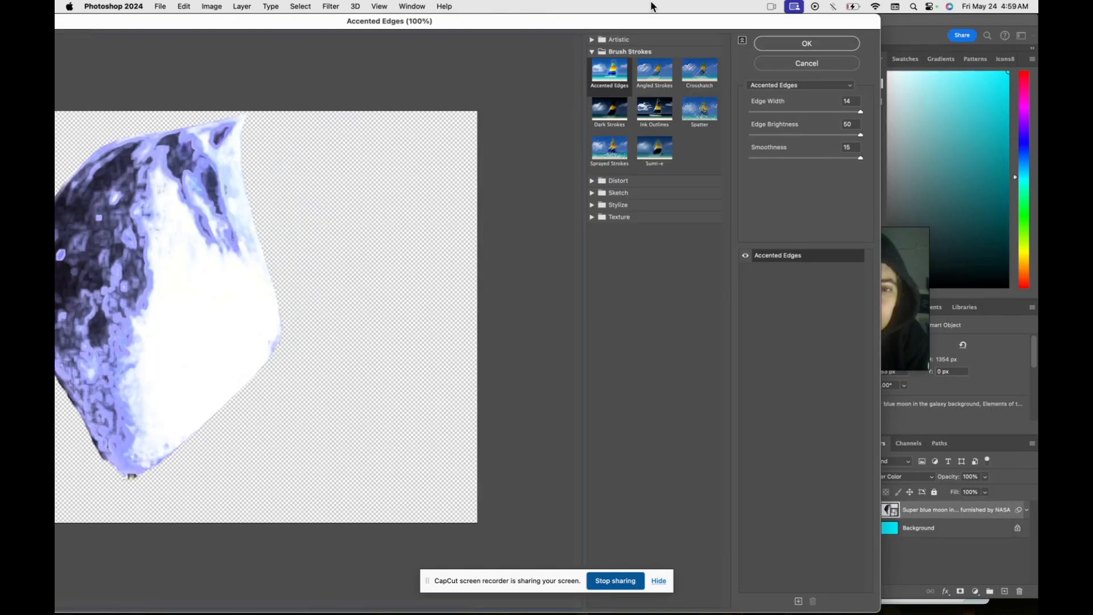
left_click(912, 312)
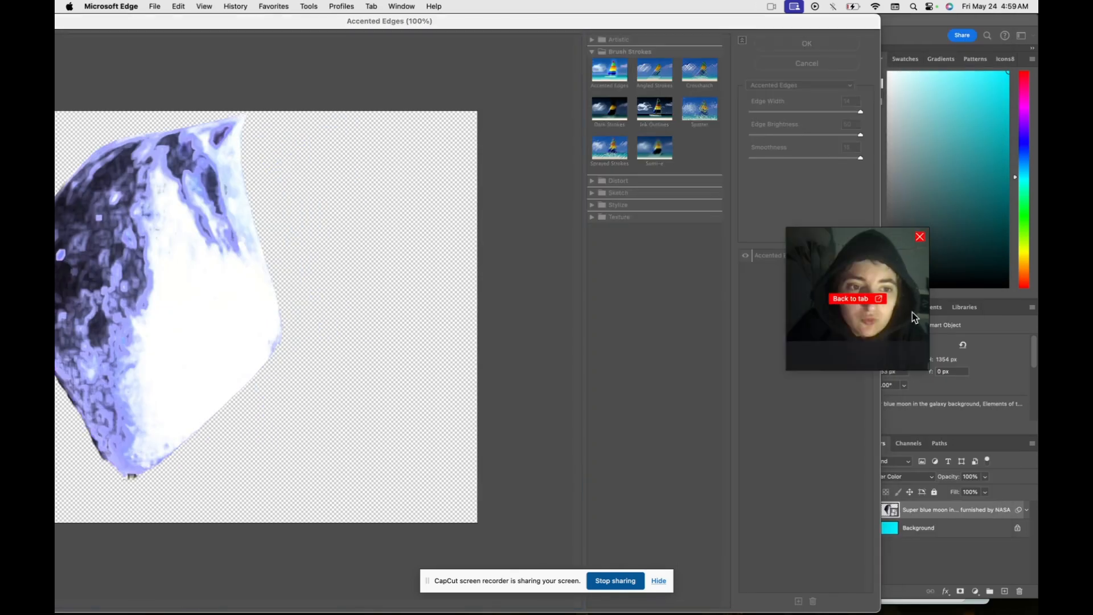
left_click_drag(886, 255, 980, 162)
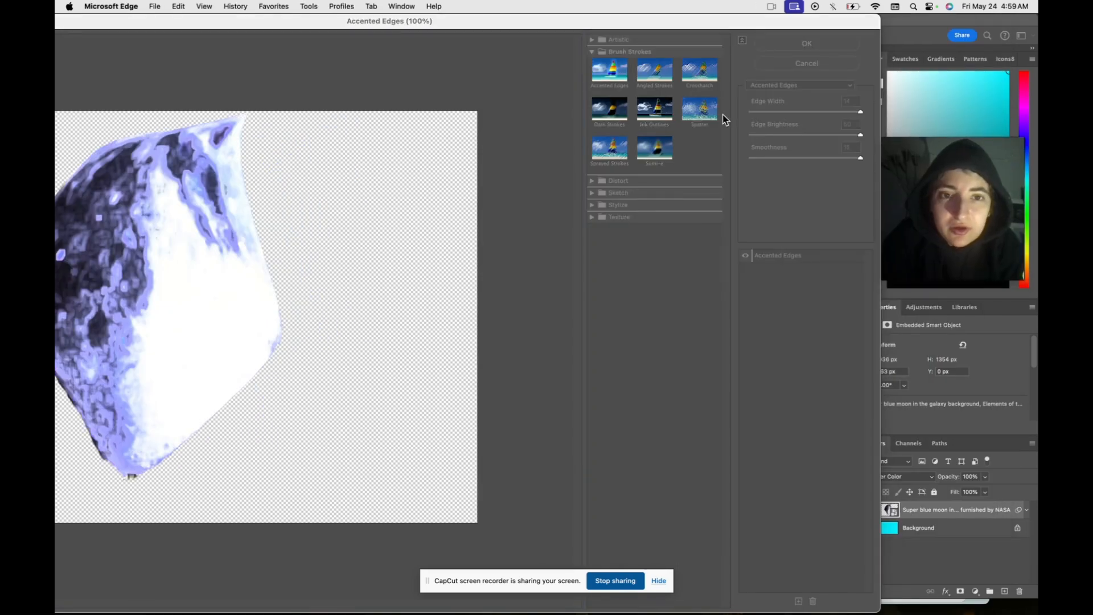
Preview the Angled Strokes, Bas Relief, Charcoal, Graphic Pen and Stamp filters on the moon
left_click(652, 86)
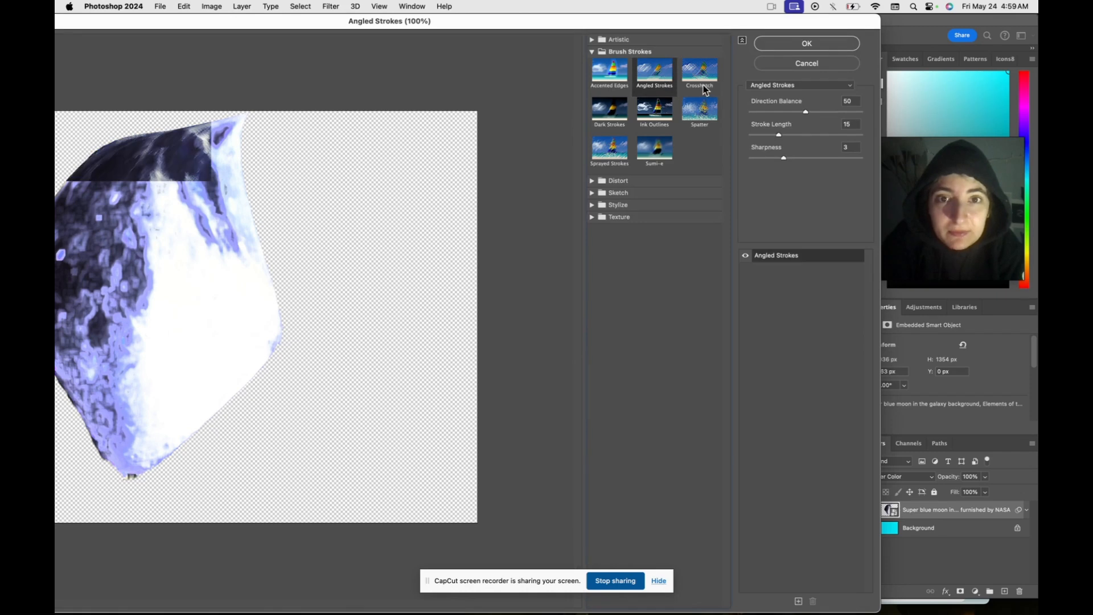
left_click(592, 192)
left_click(612, 219)
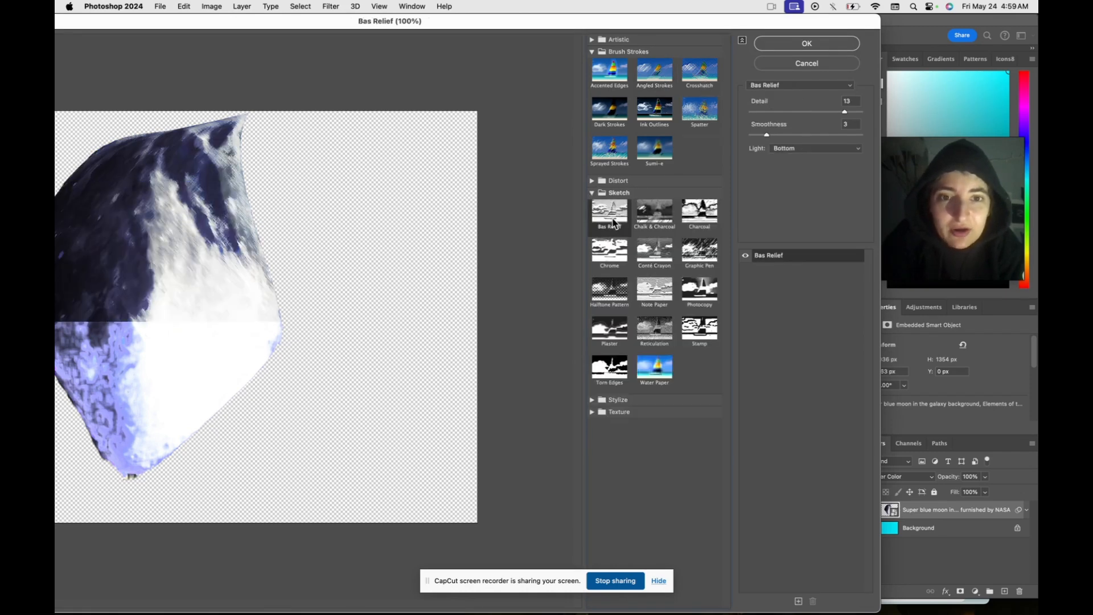
left_click(700, 220)
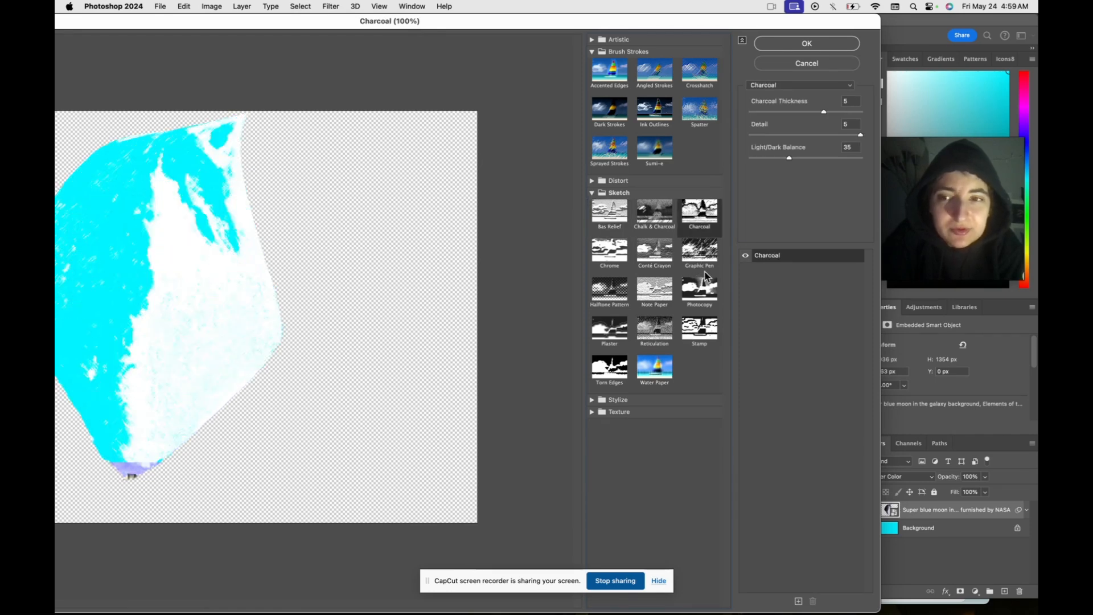
left_click(705, 263)
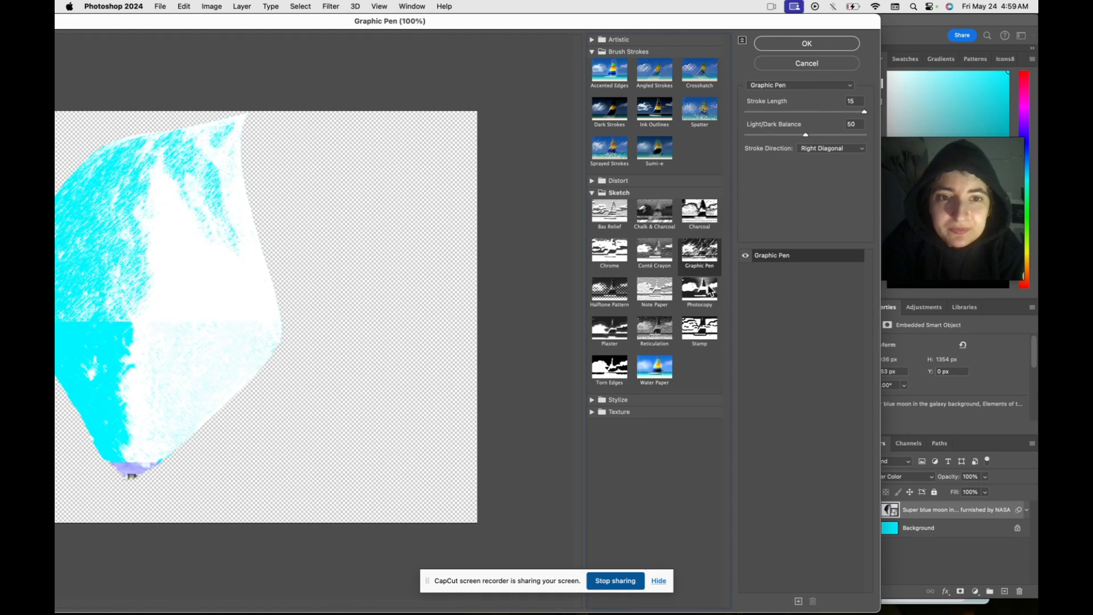
left_click(699, 342)
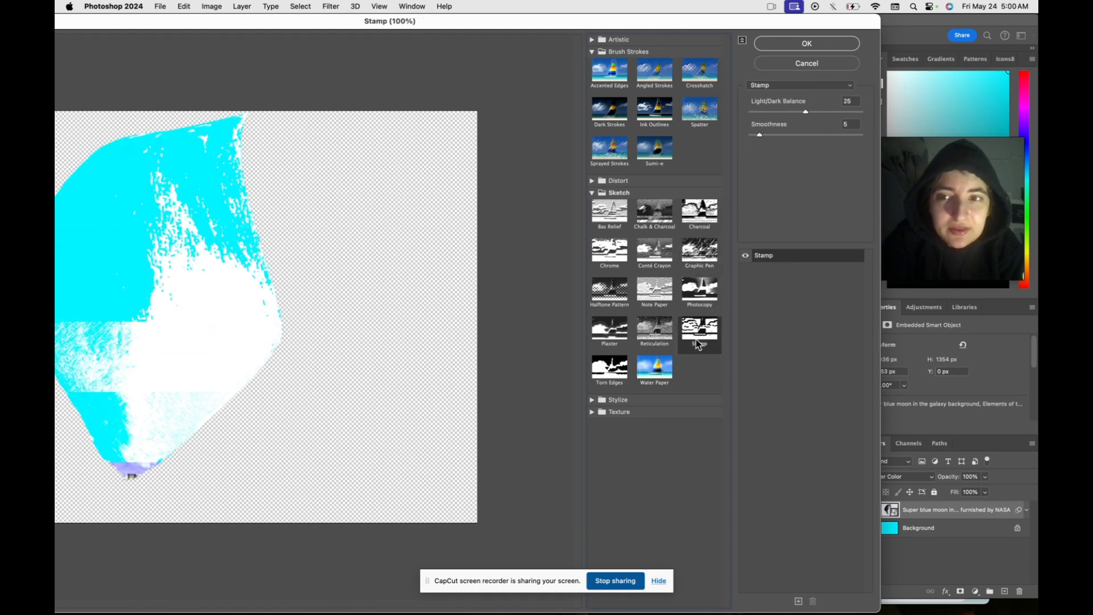
Preview the Glowing Edges filter, expand the Texture filters, and cancel the Filter Gallery
left_click(592, 401)
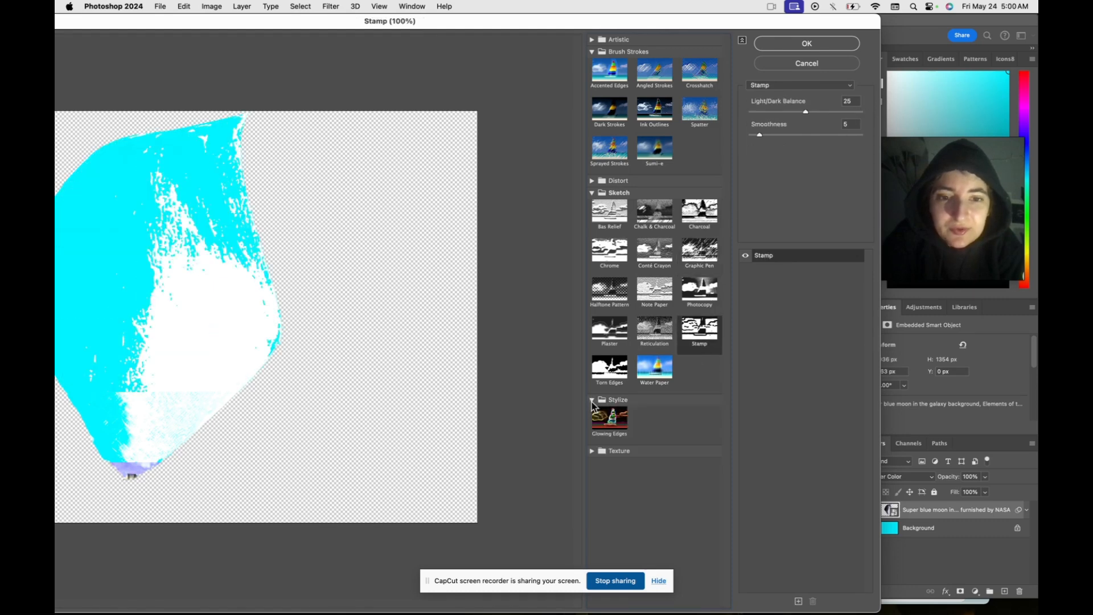
left_click(607, 430)
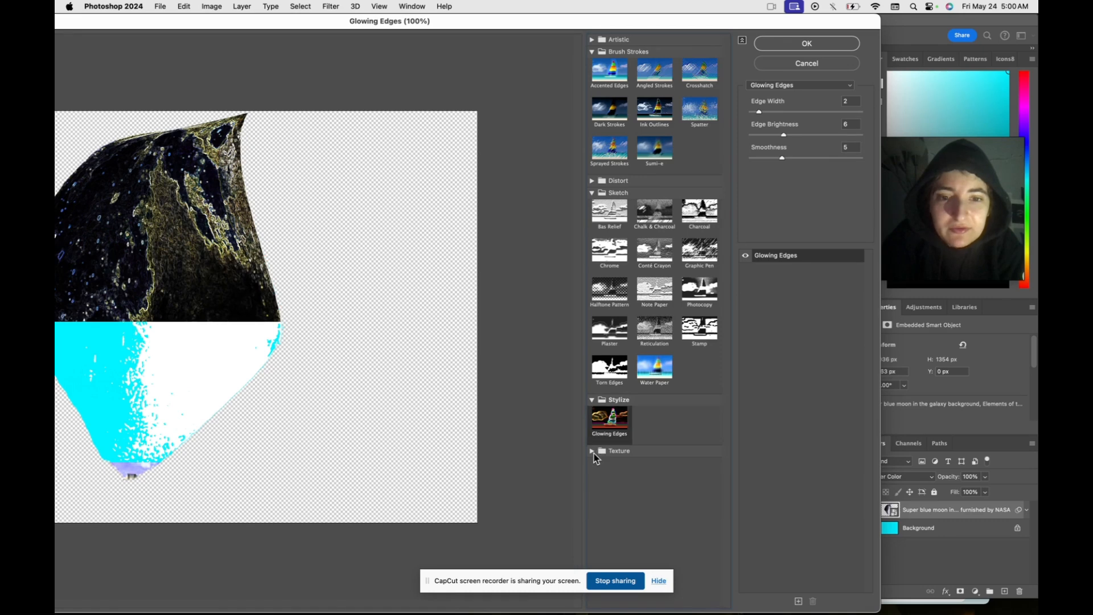
left_click(592, 452)
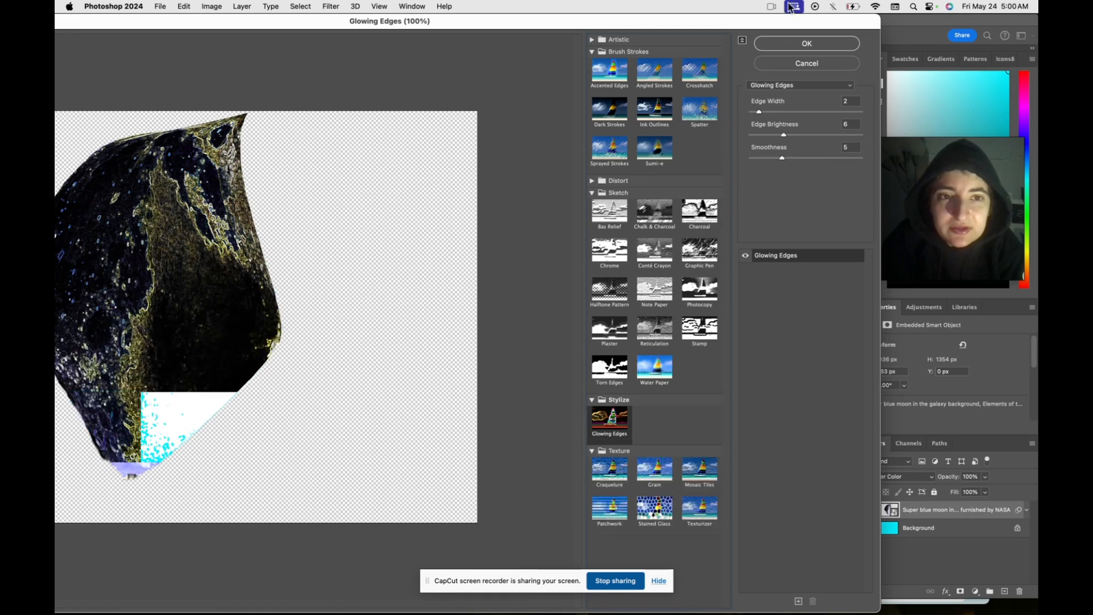
left_click(794, 66)
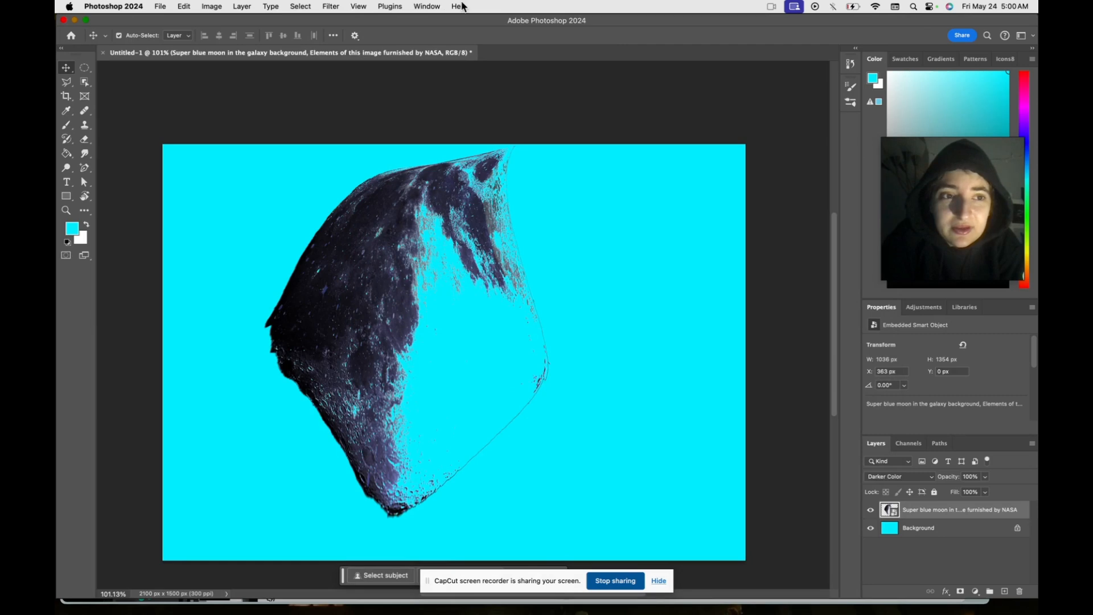
Apply the Add Noise filter to the moon layer with an amount of 25.98% and Uniform distribution
left_click(329, 7)
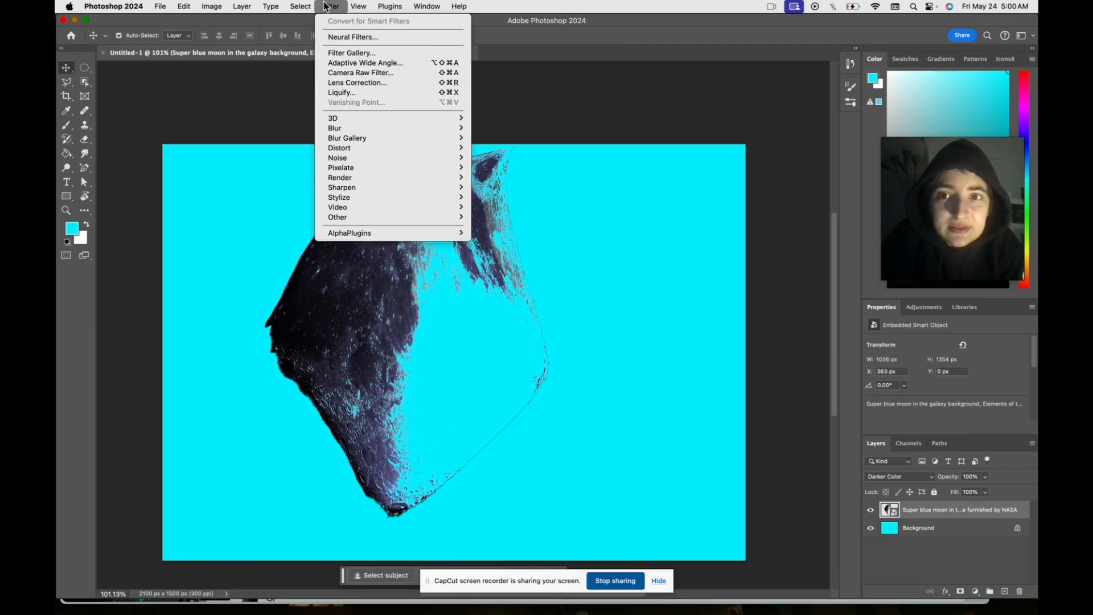
mouse_move(378, 159)
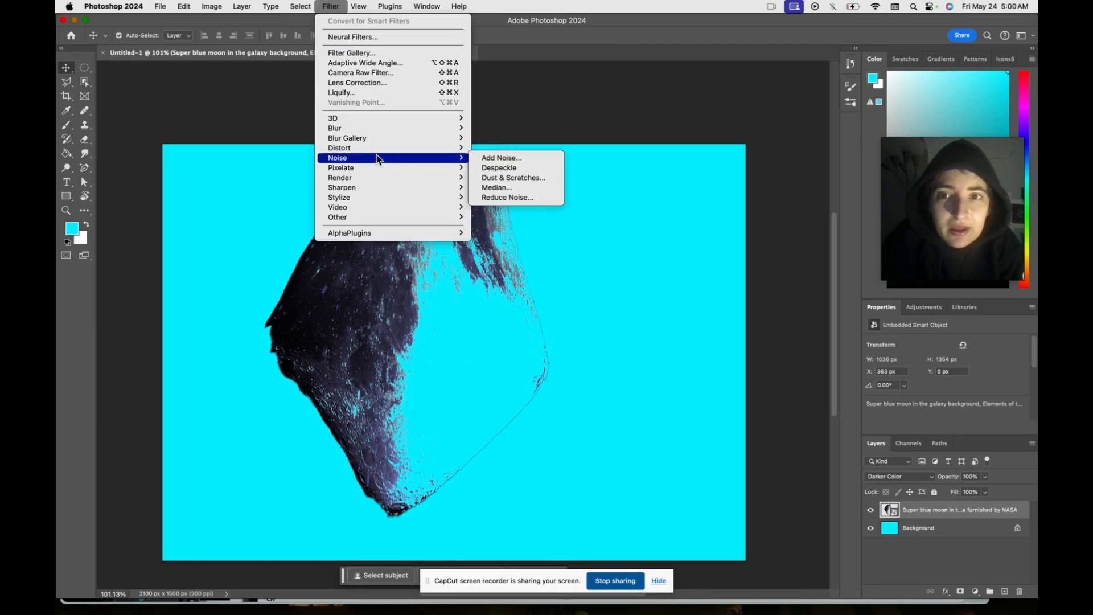
left_click(527, 160)
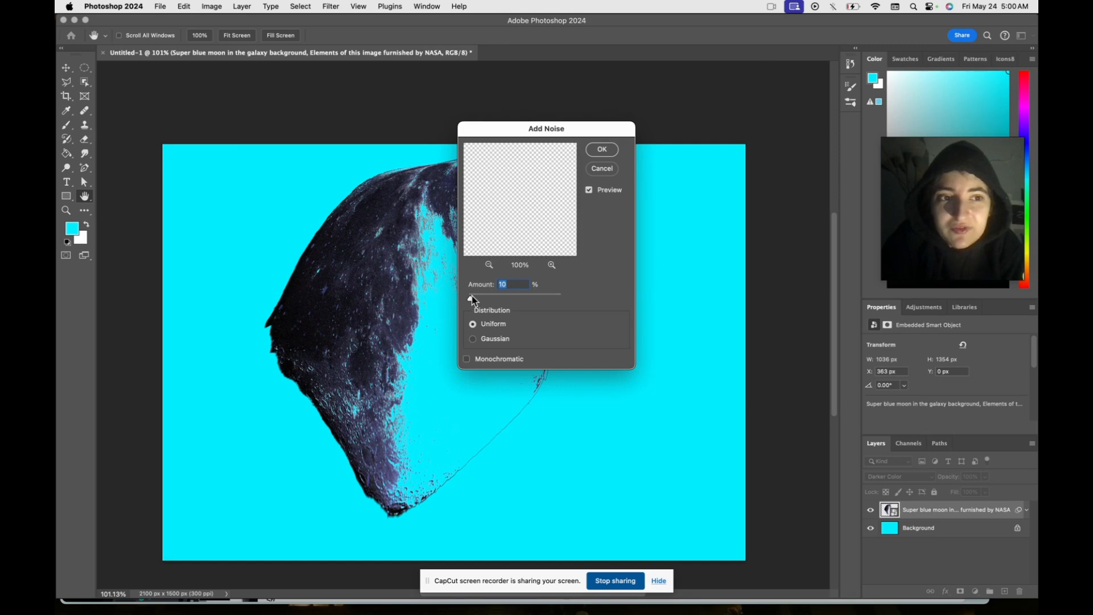
left_click_drag(471, 300, 476, 300)
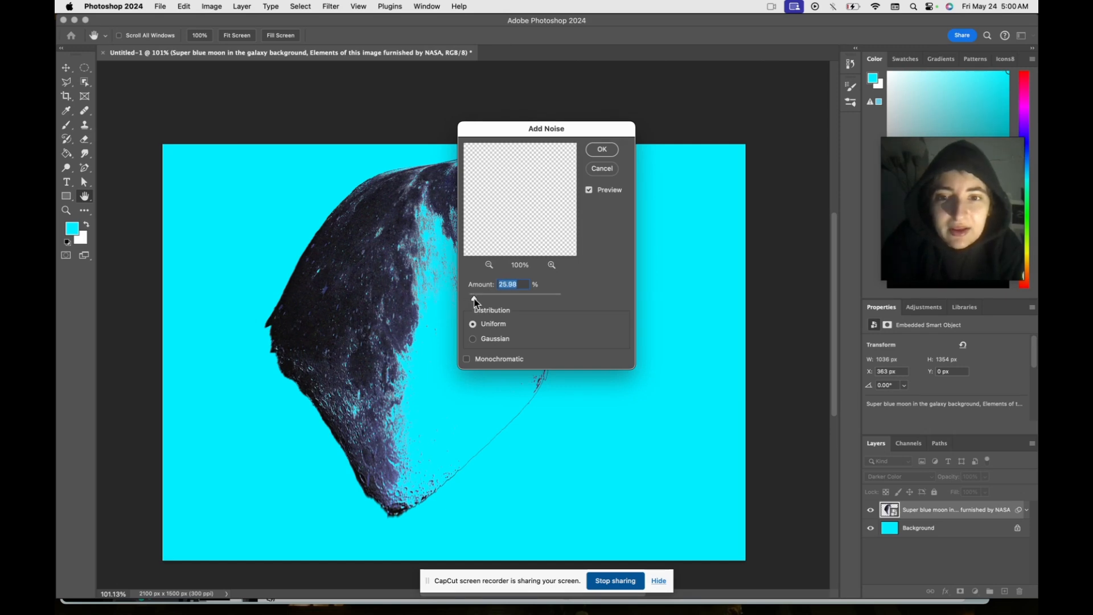
left_click(602, 150)
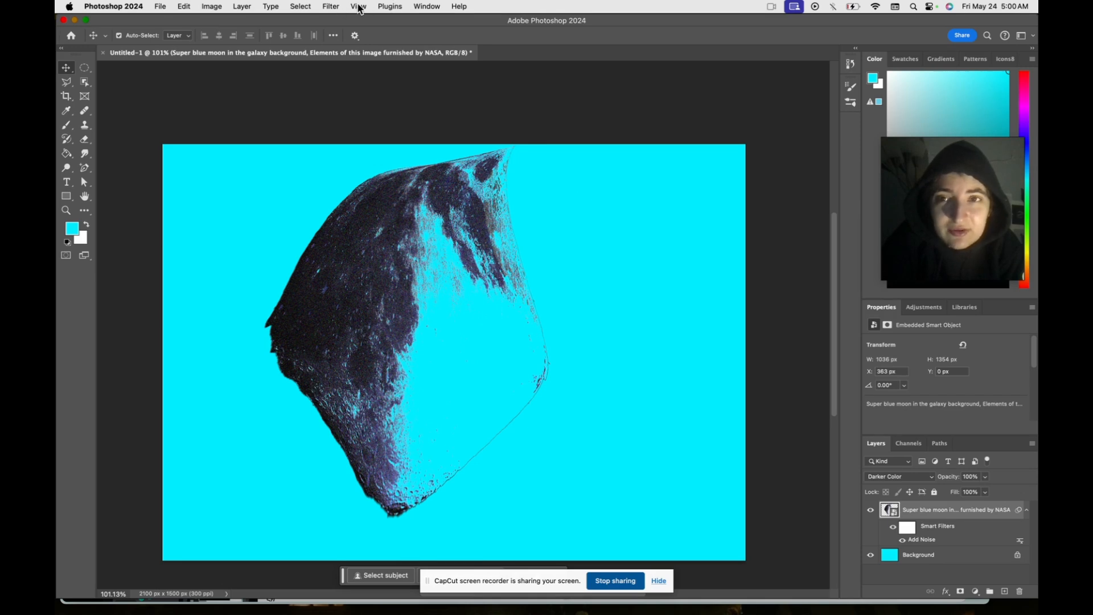
Open the Camera Raw filter on the moon layer and raise the Texture effect to near its maximum
left_click(332, 6)
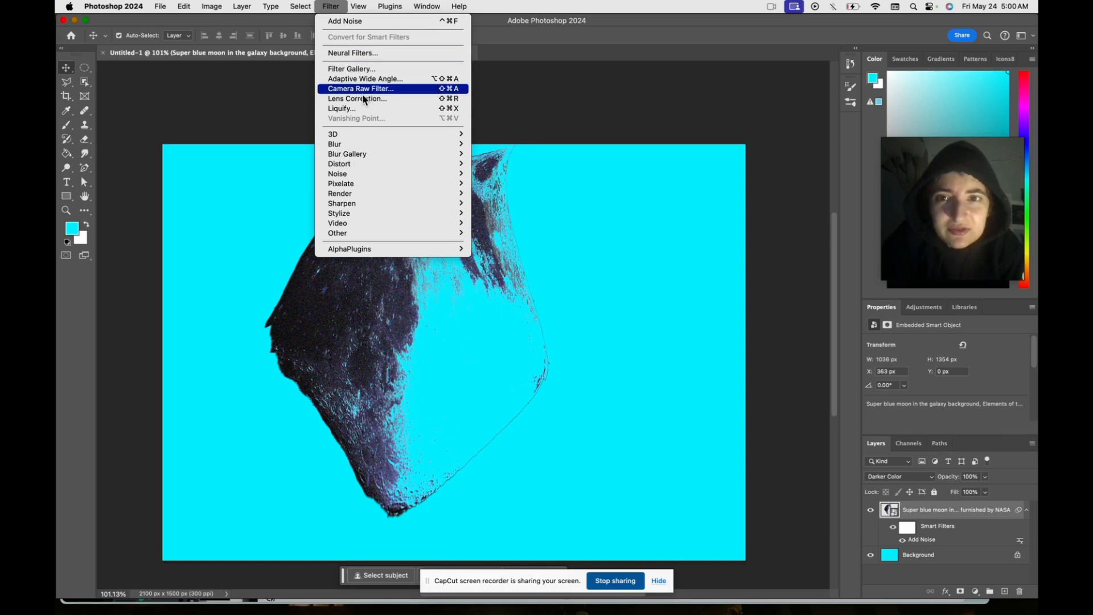
mouse_move(367, 233)
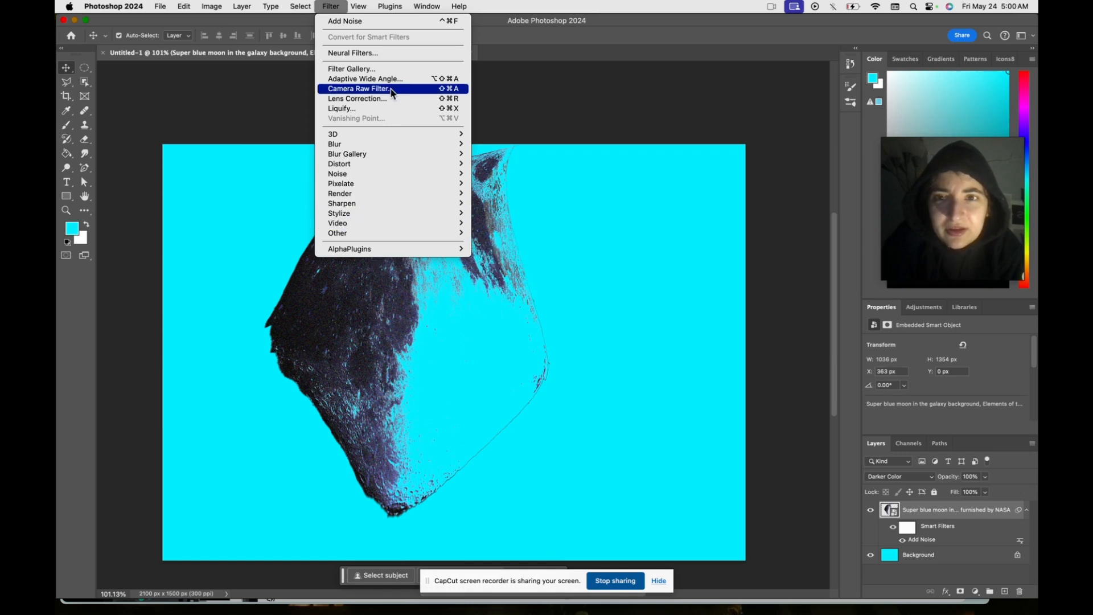
left_click(354, 89)
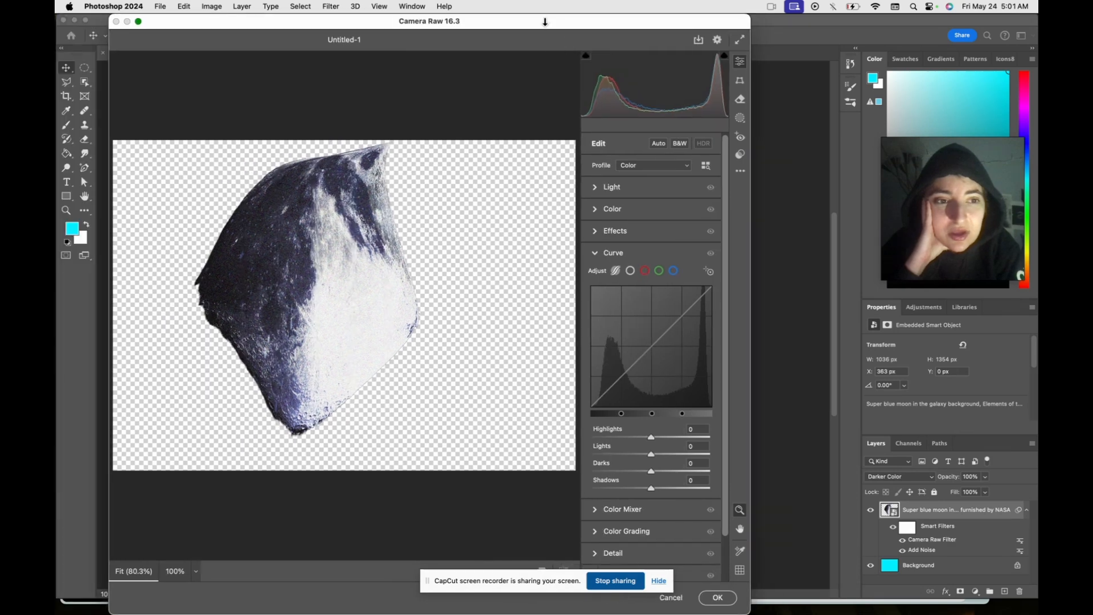
left_click_drag(545, 21, 526, 22)
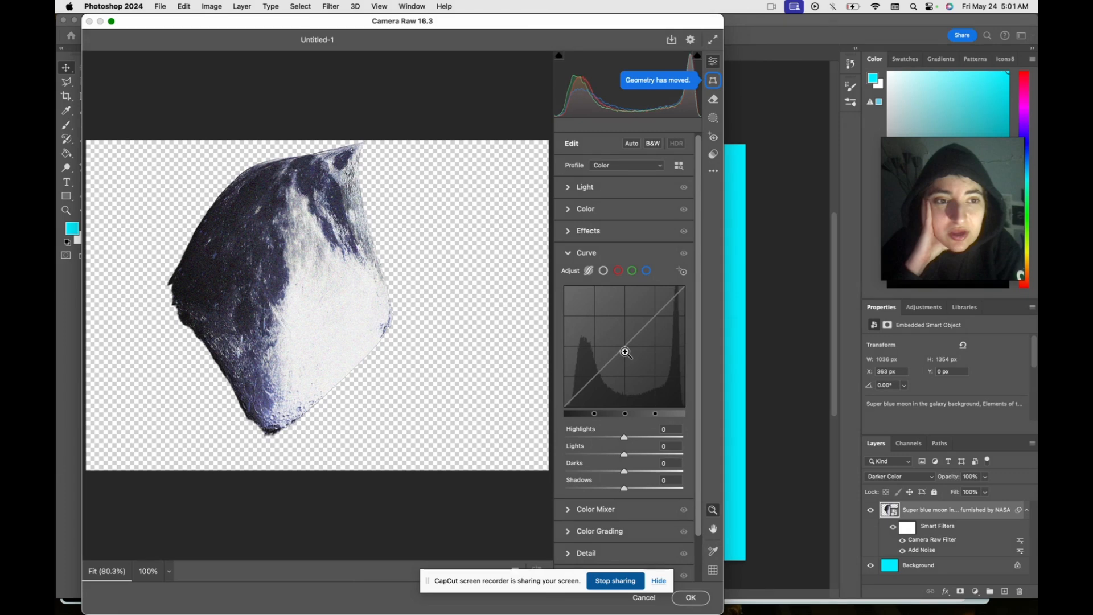
left_click(570, 231)
left_click_drag(625, 254, 681, 256)
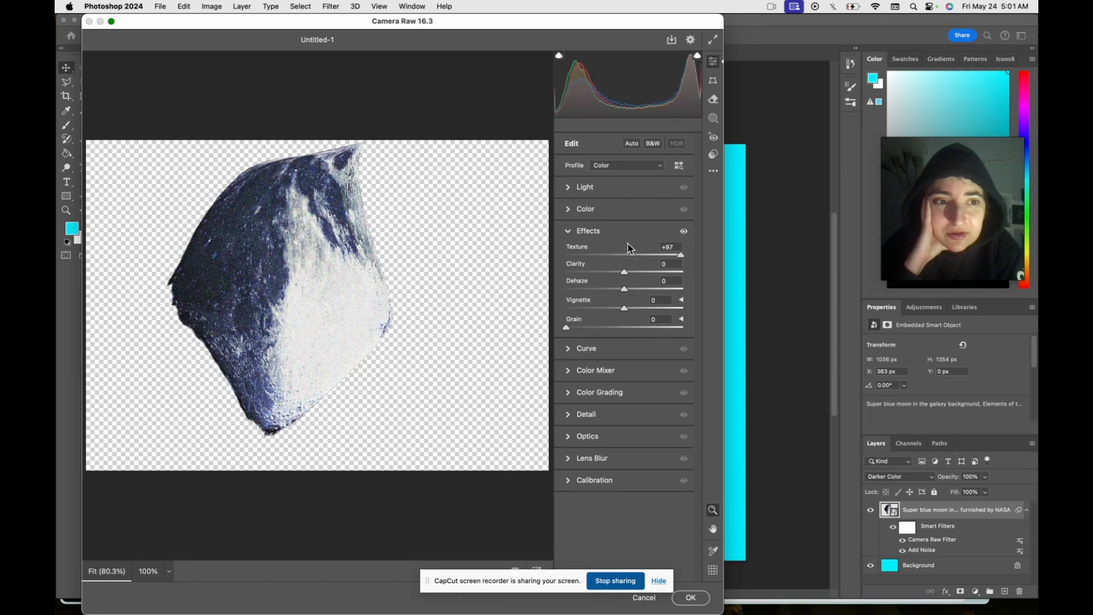
left_click_drag(650, 259, 693, 254)
Lower the Darks in the Camera Raw curve to -72 and apply the filter to the moon layer
left_click(569, 356)
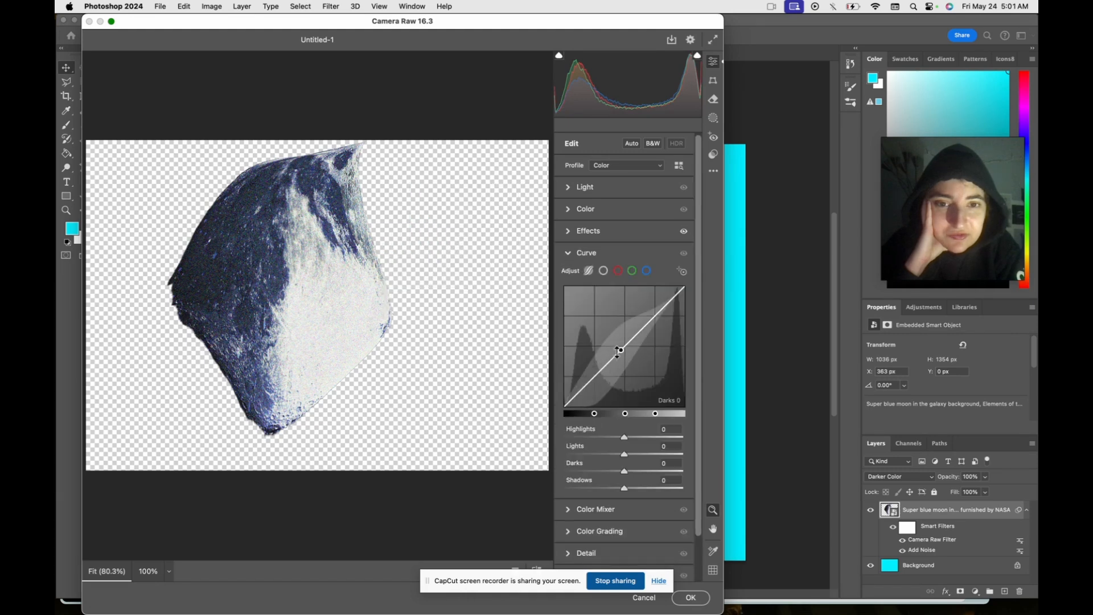
mouse_move(619, 351)
left_mouse_down()
mouse_move(620, 323)
mouse_move(620, 369)
left_mouse_up()
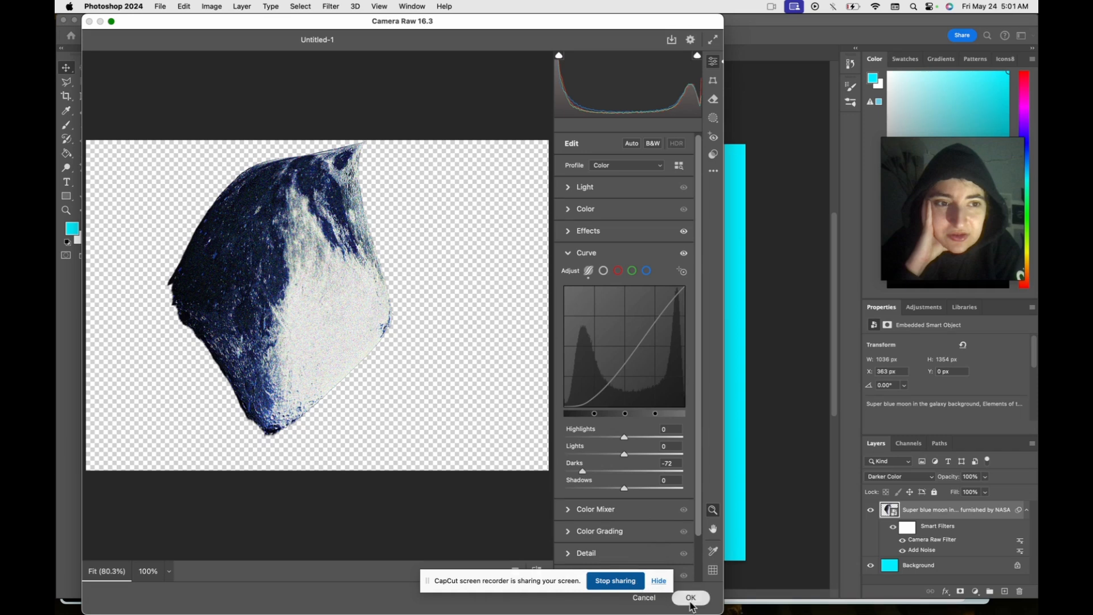
left_click(691, 597)
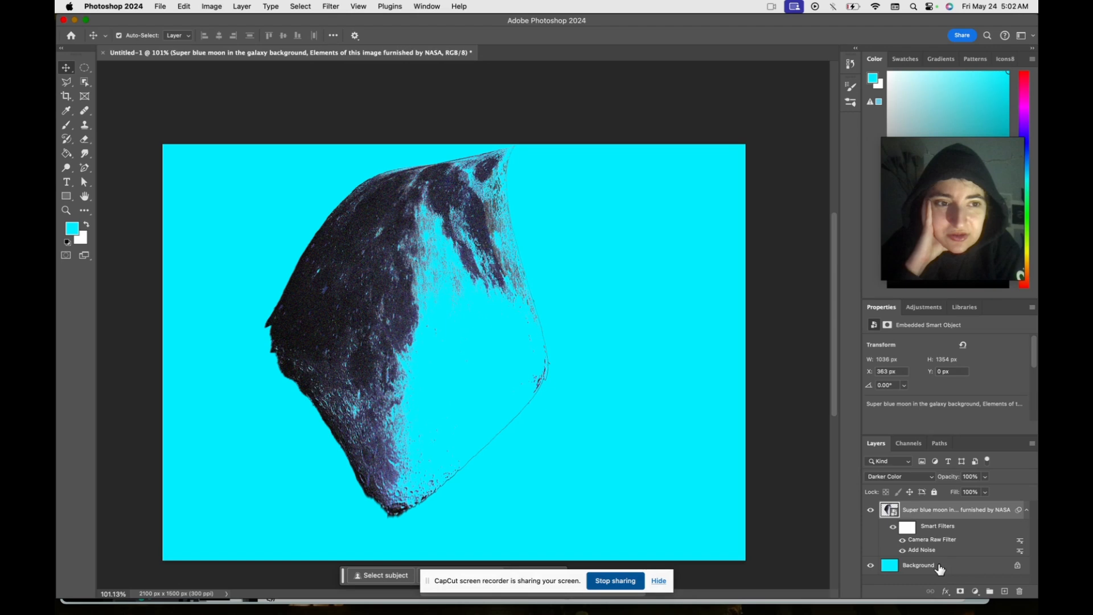
Convert the locked cyan Background layer to a smart object
left_click(926, 567)
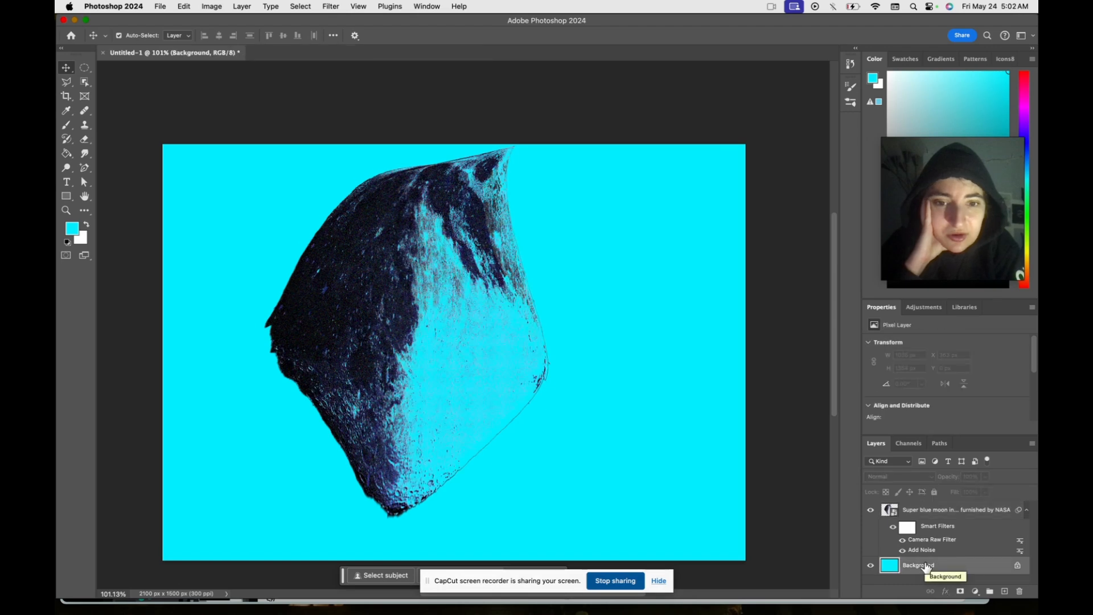
right_click(926, 568)
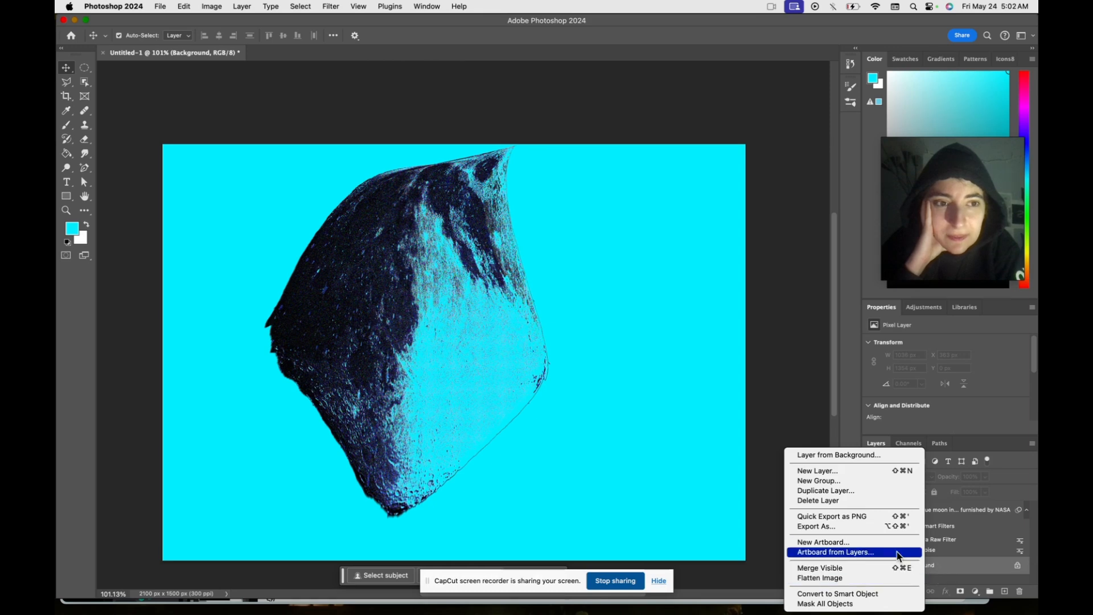
left_click(998, 574)
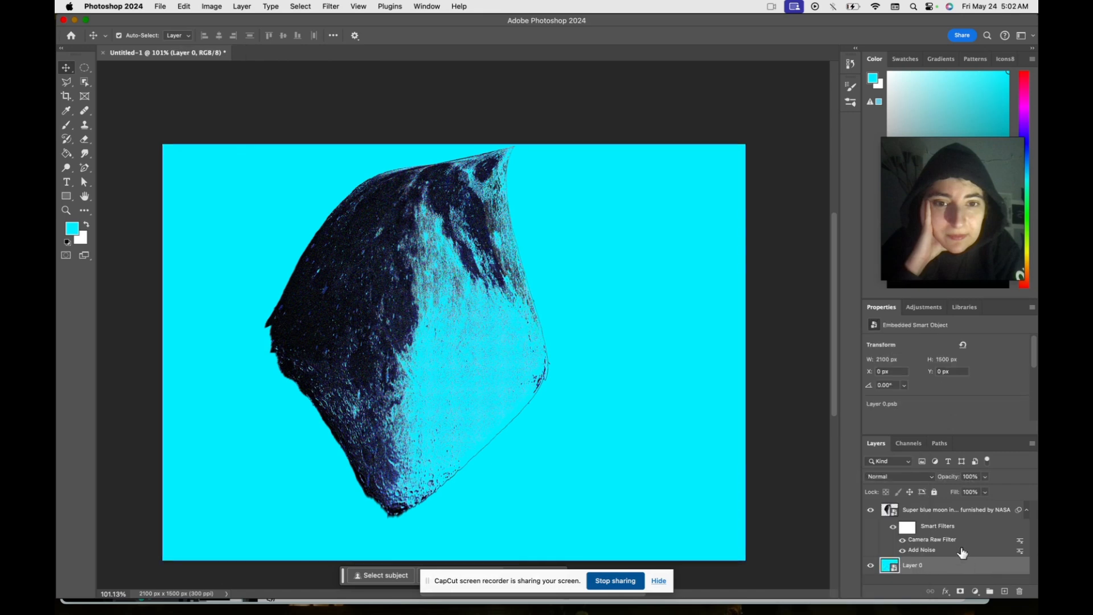
Select the moon layer and the cyan layer together
left_click(963, 514)
left_click(956, 573)
left_click(970, 514, "shift")
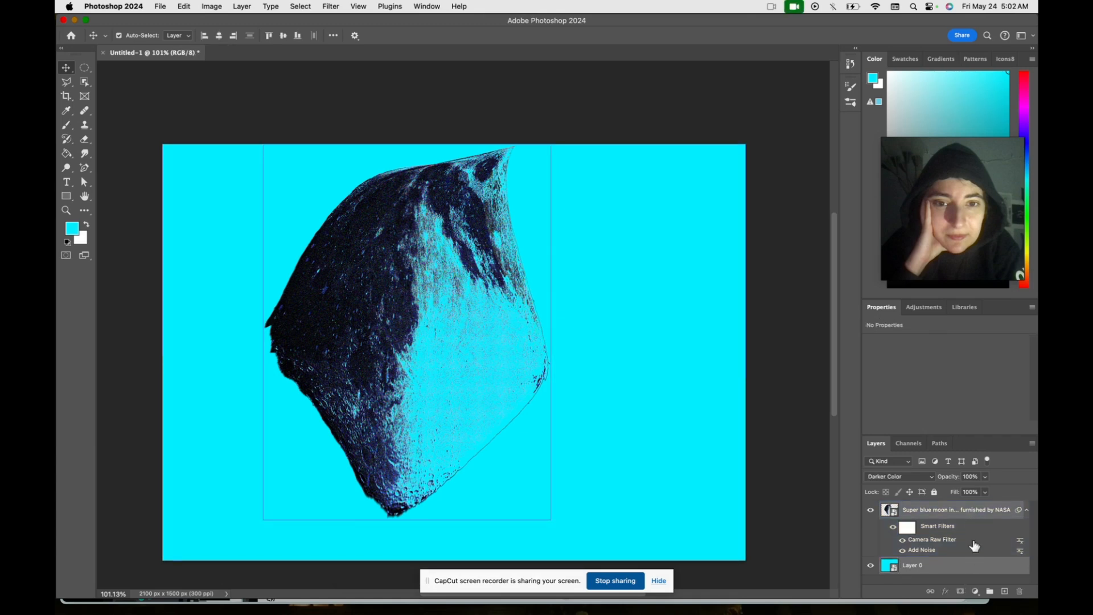
mouse_move(987, 226)
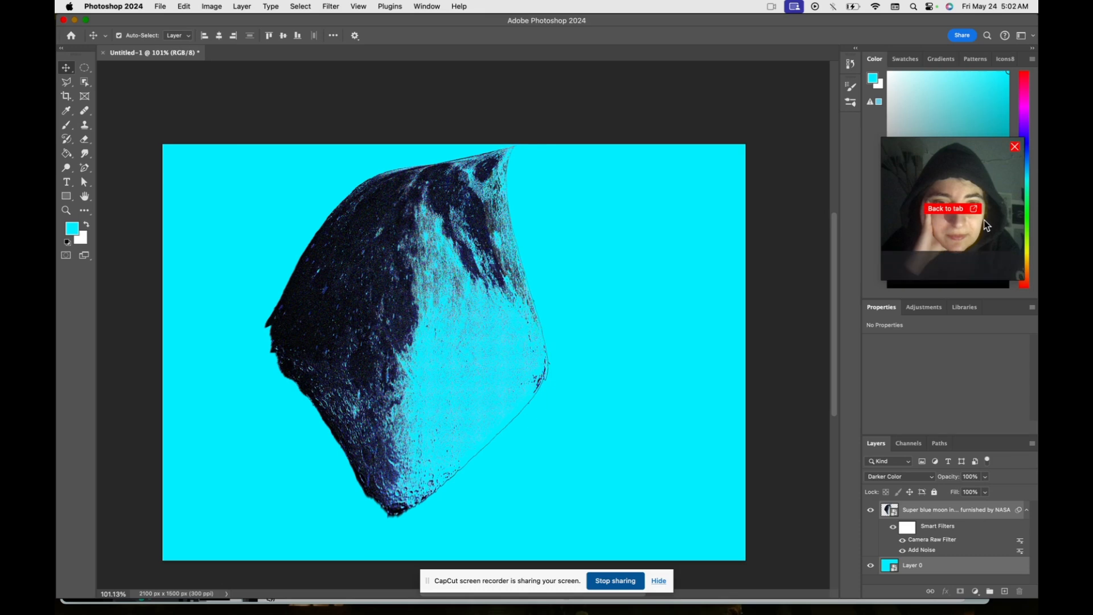
left_click_drag(987, 226, 897, 211)
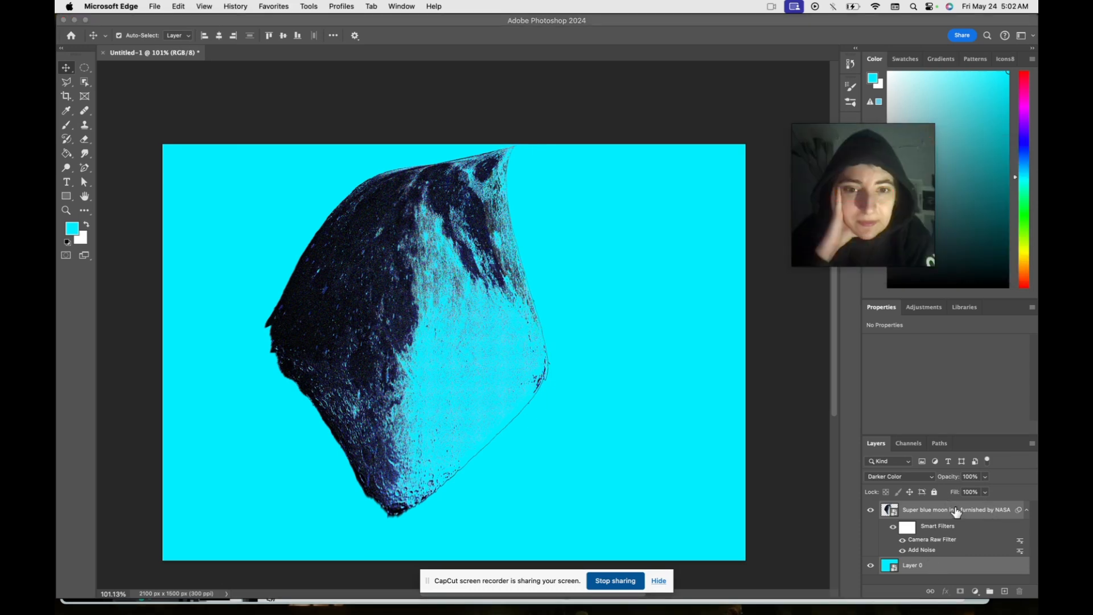
left_click(946, 571)
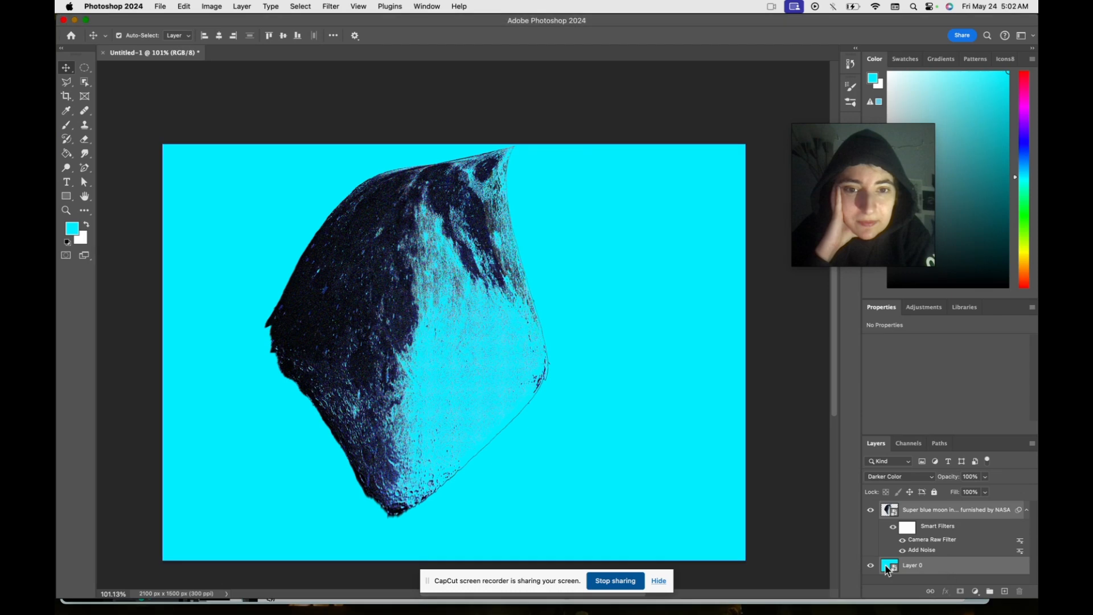
Hide and show the moon layer and the cyan layer one at a time to check what each contains
left_click(918, 571)
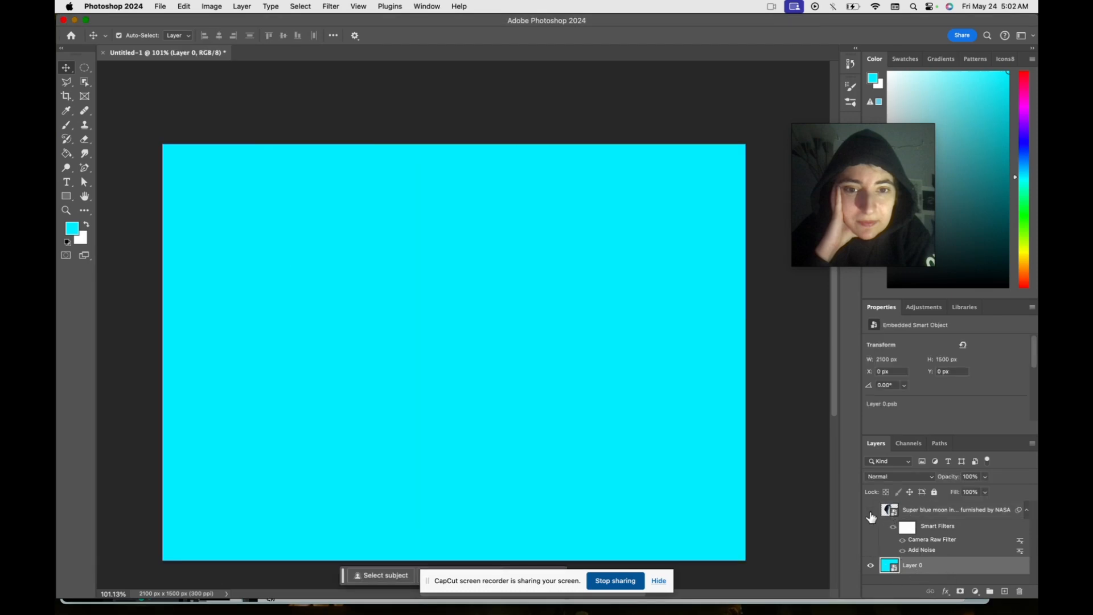
left_click(870, 512)
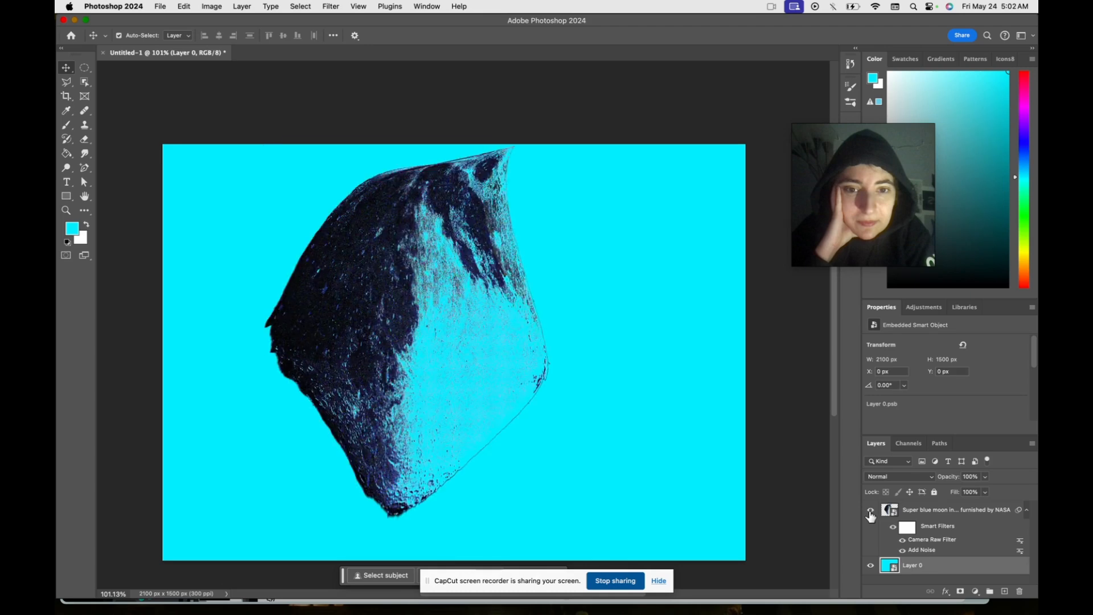
left_click(871, 513)
left_click(870, 512)
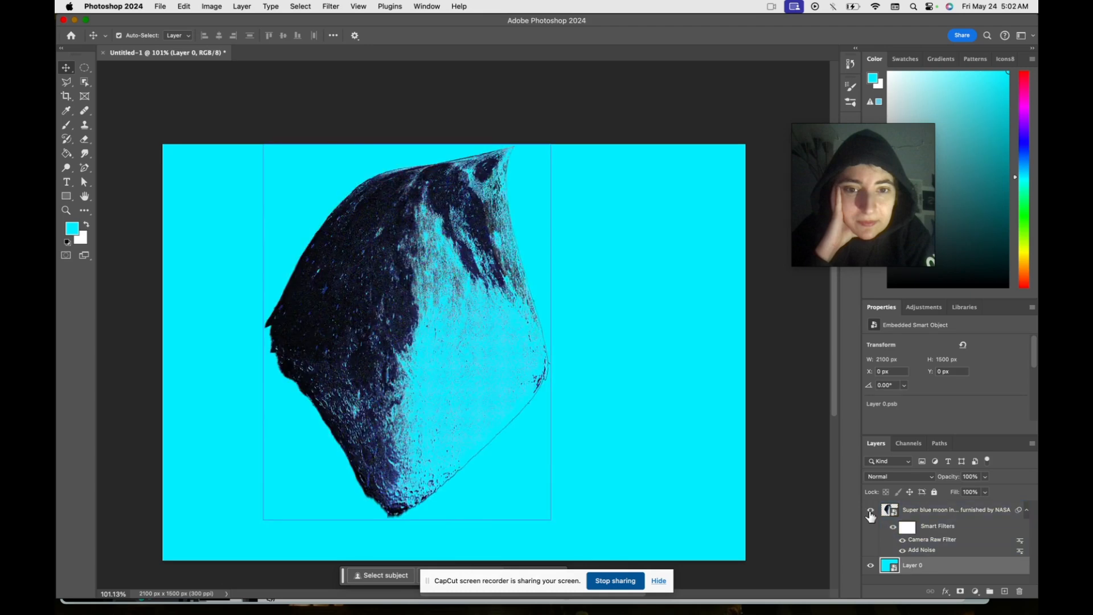
left_click(872, 566)
left_click(872, 567)
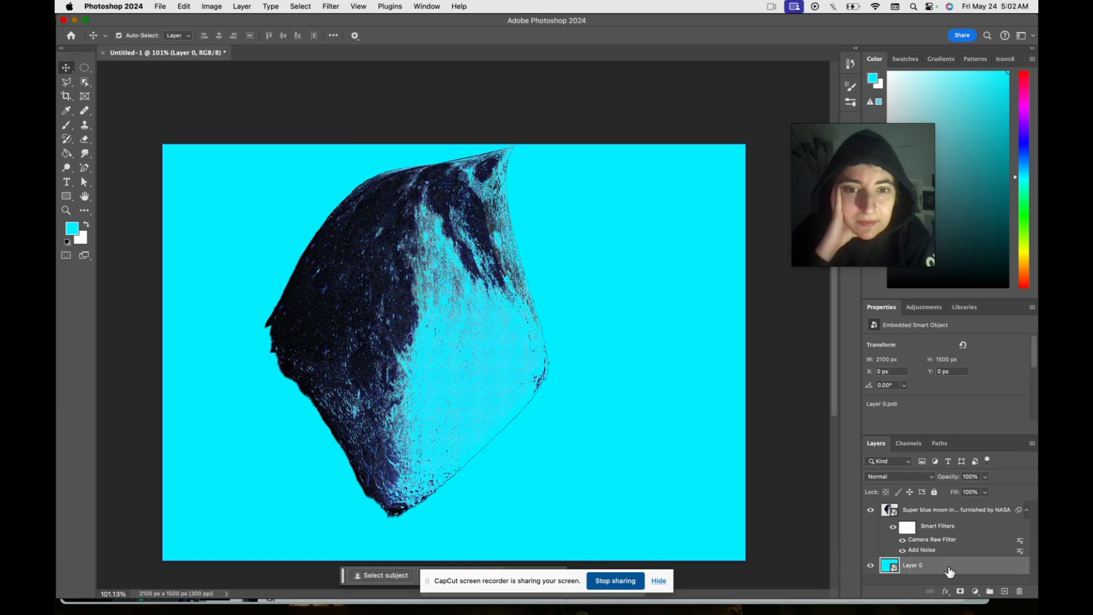
Rename the cyan layer as "blue background"
left_click(976, 516)
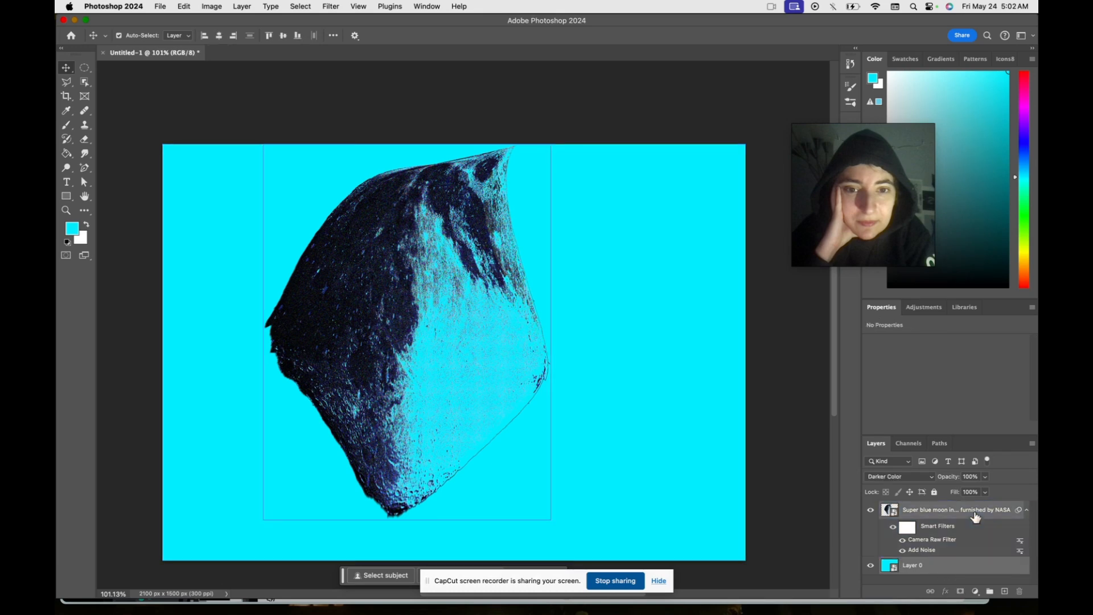
left_click(914, 568)
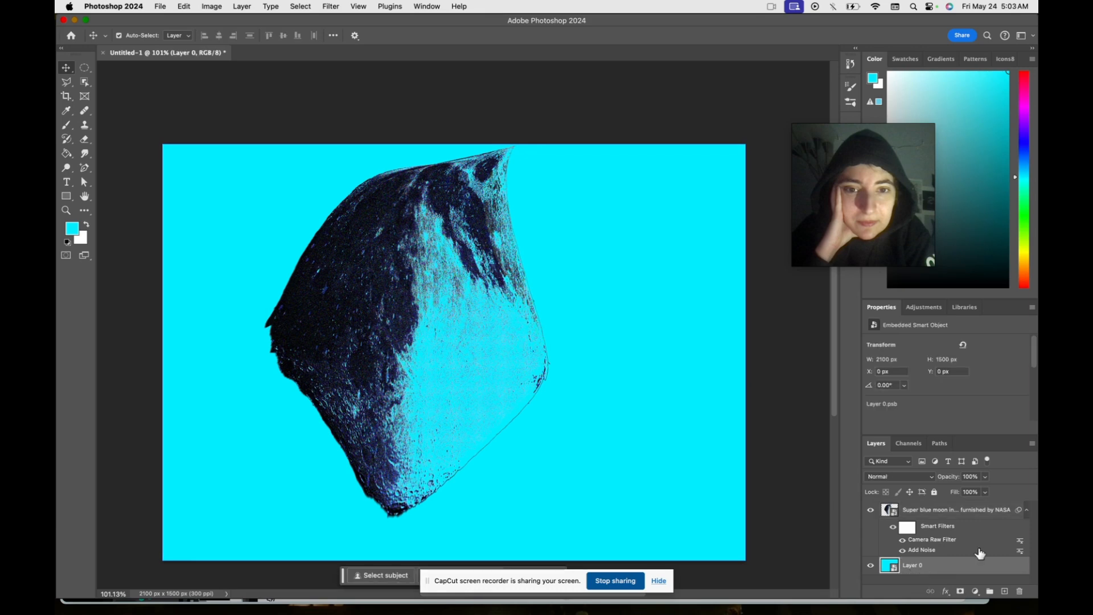
right_click(918, 567)
key("Escape")
left_click(931, 512)
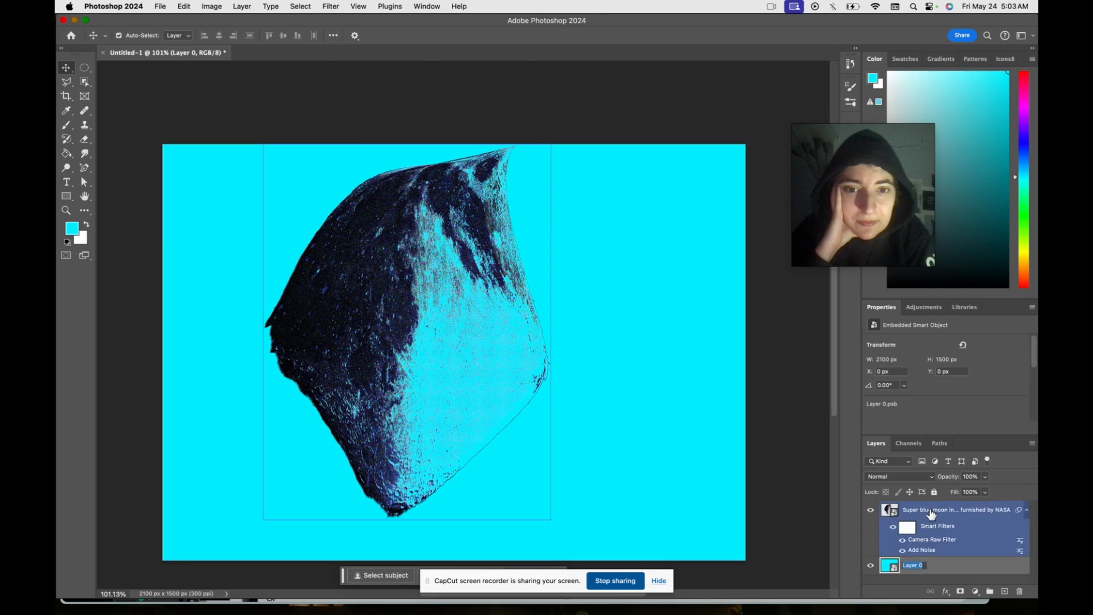
left_click(929, 568)
type("blue bake")
key("BackSpace")
key("BackSpace")
key("BackSpace")
type("ckground")
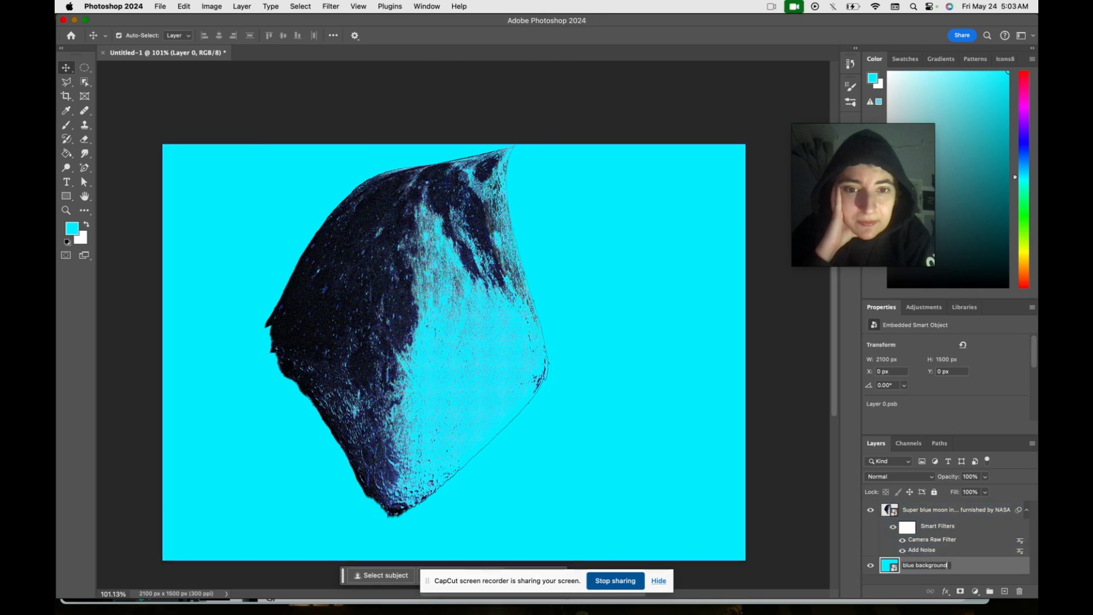
key("Return")
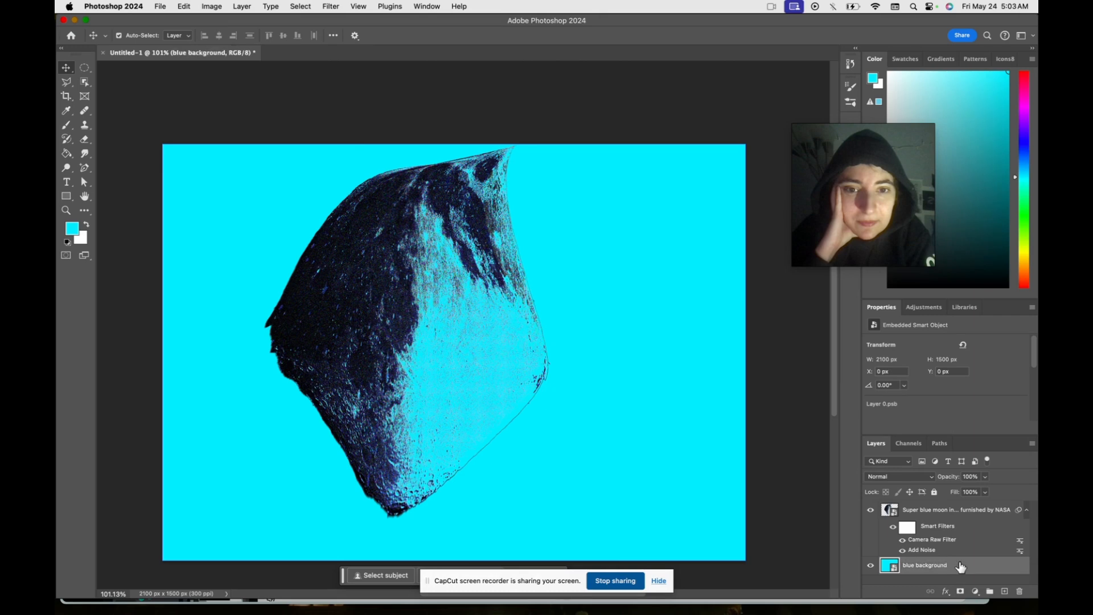
Select the moon and blue background layers together and convert them into one smart object
left_click(985, 513)
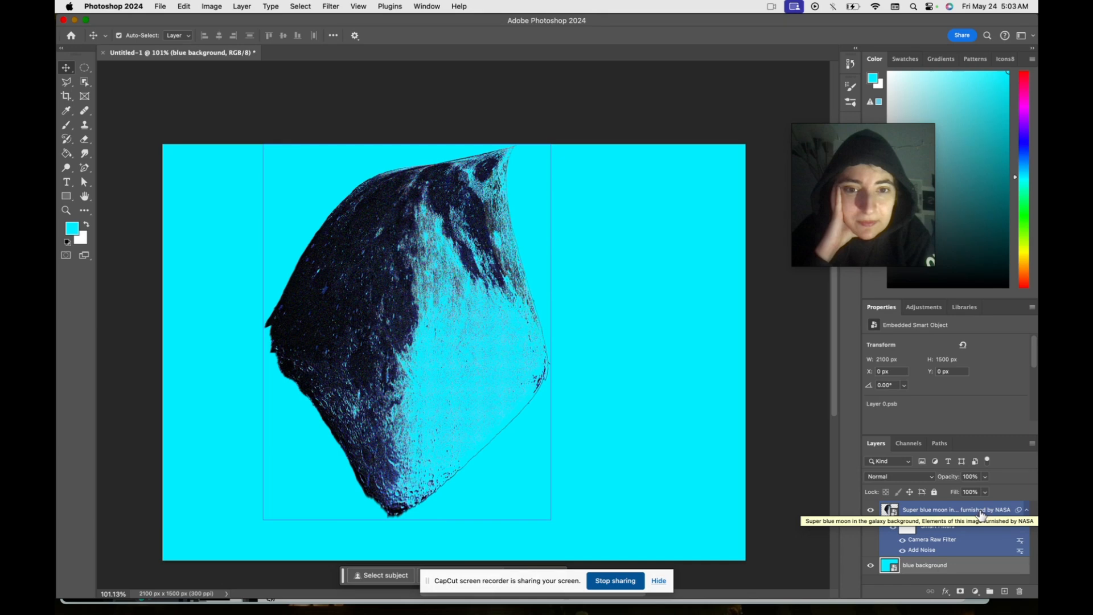
left_click(965, 566)
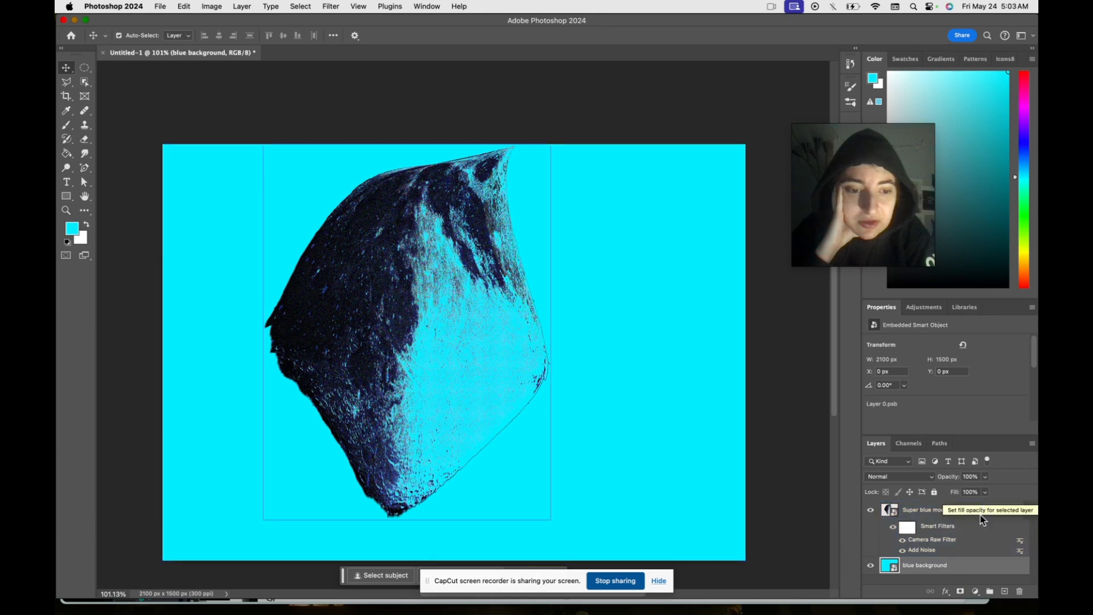
left_click(957, 512, "shift")
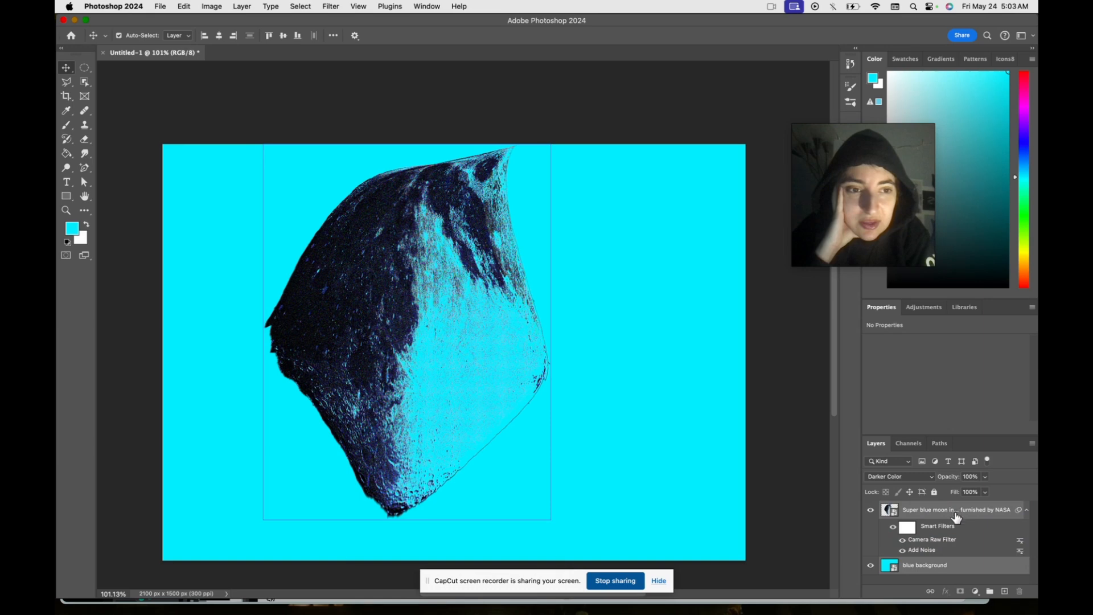
right_click(957, 517)
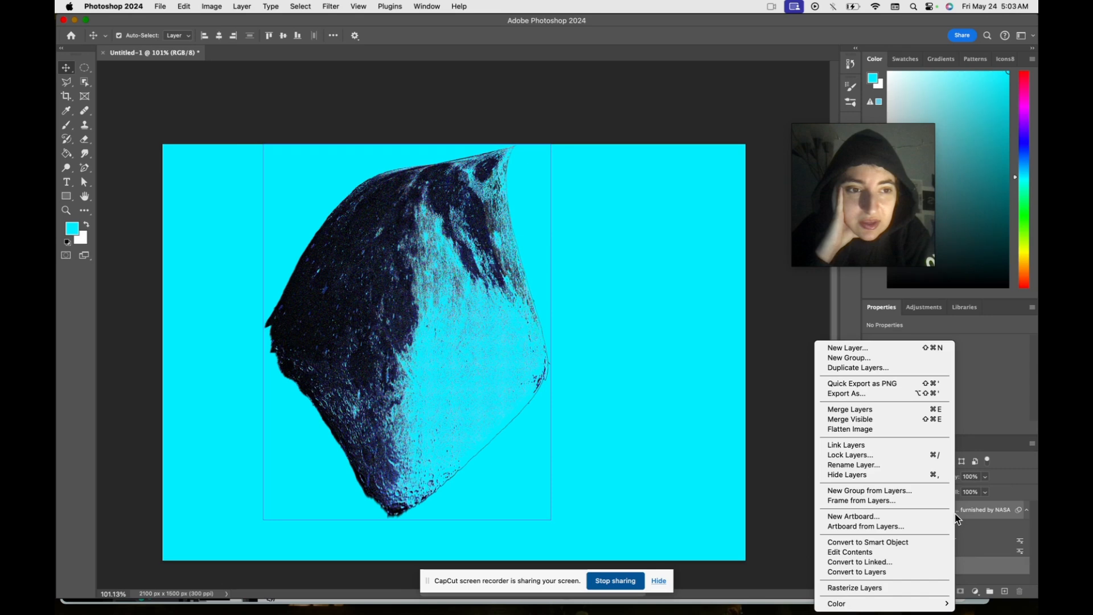
left_click(903, 542)
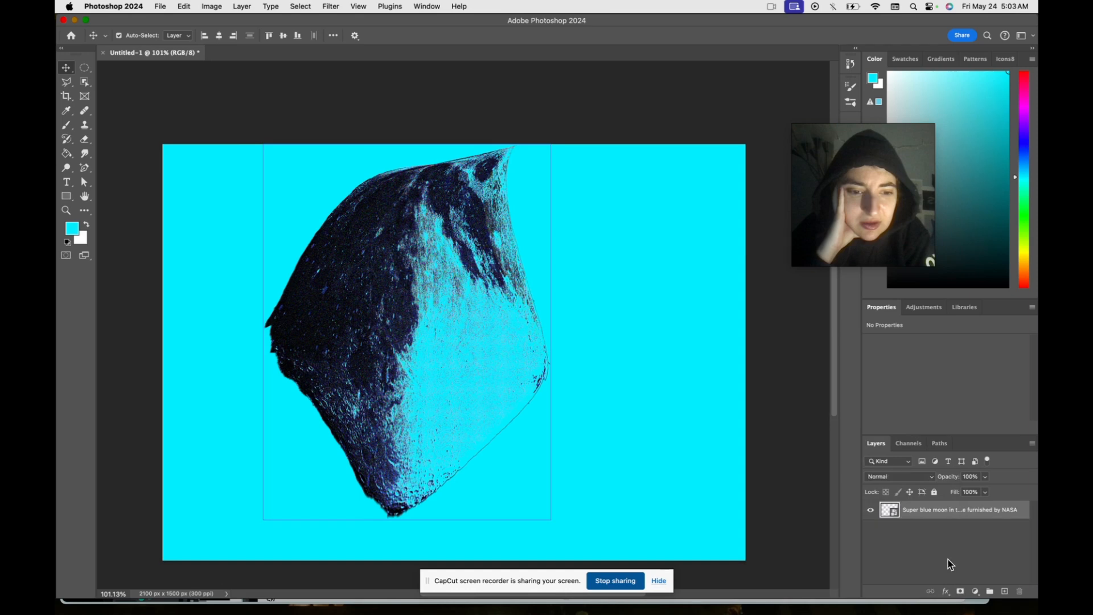
Try to convert the combined smart object back into separate layers
right_click(914, 516)
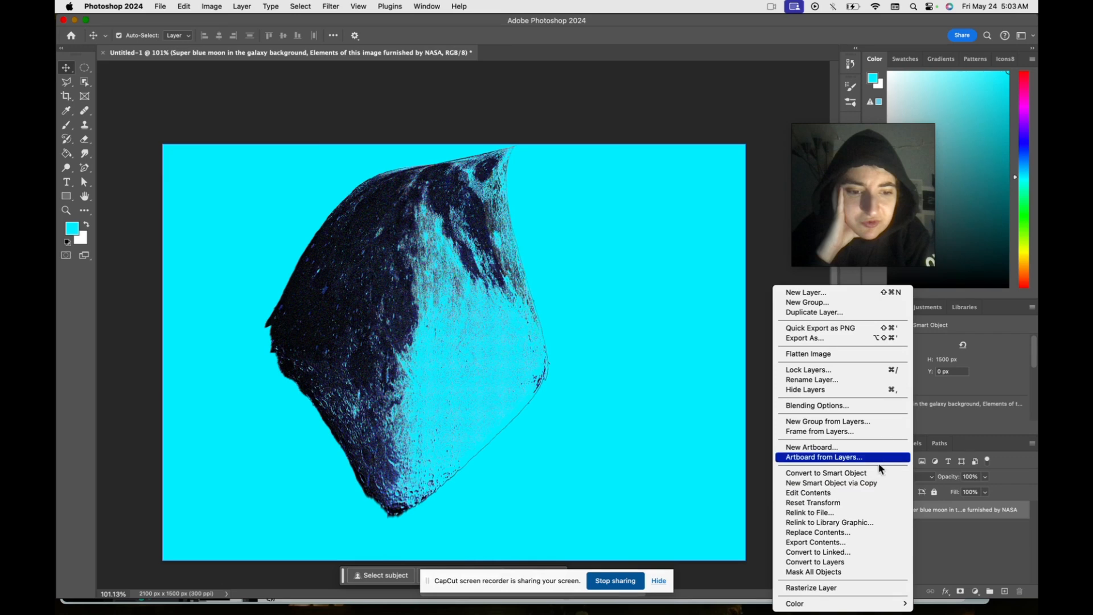
left_click(857, 562)
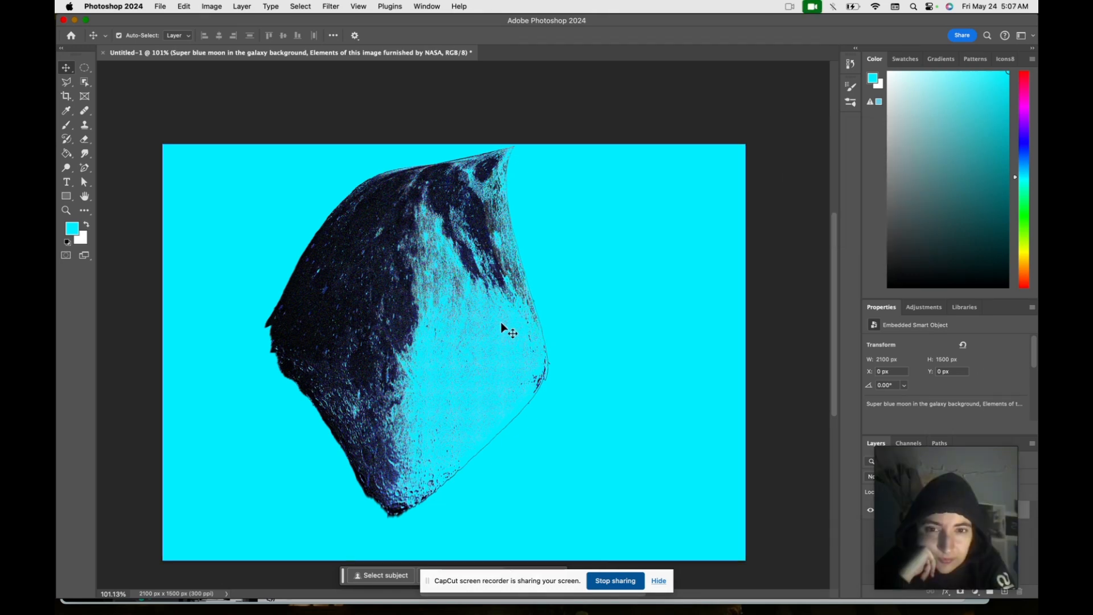
left_click(929, 461)
left_click_drag(929, 461, 790, 326)
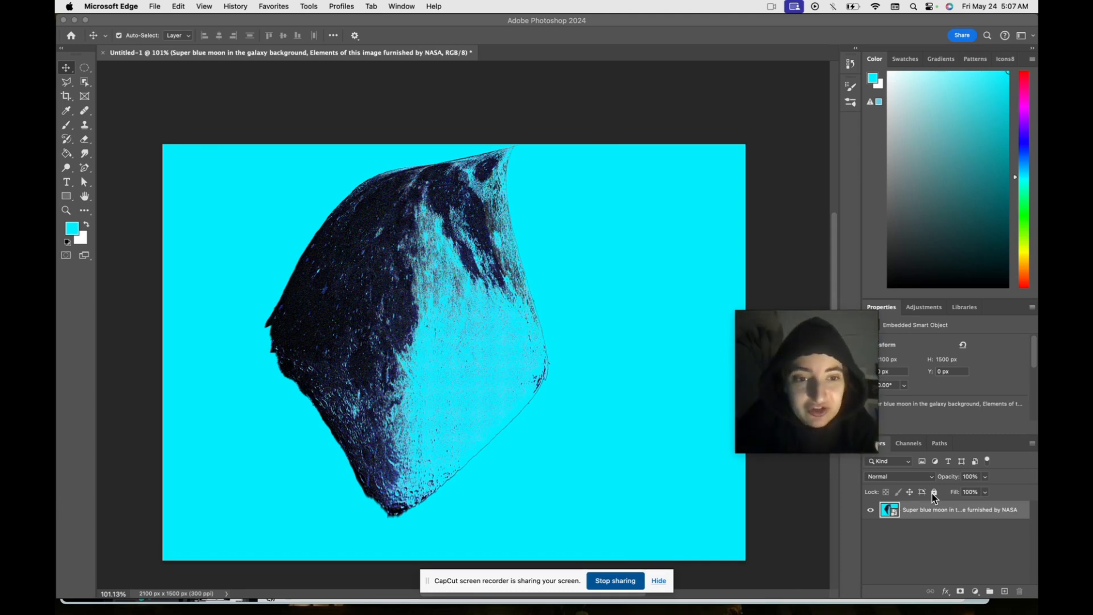
left_click(415, 80)
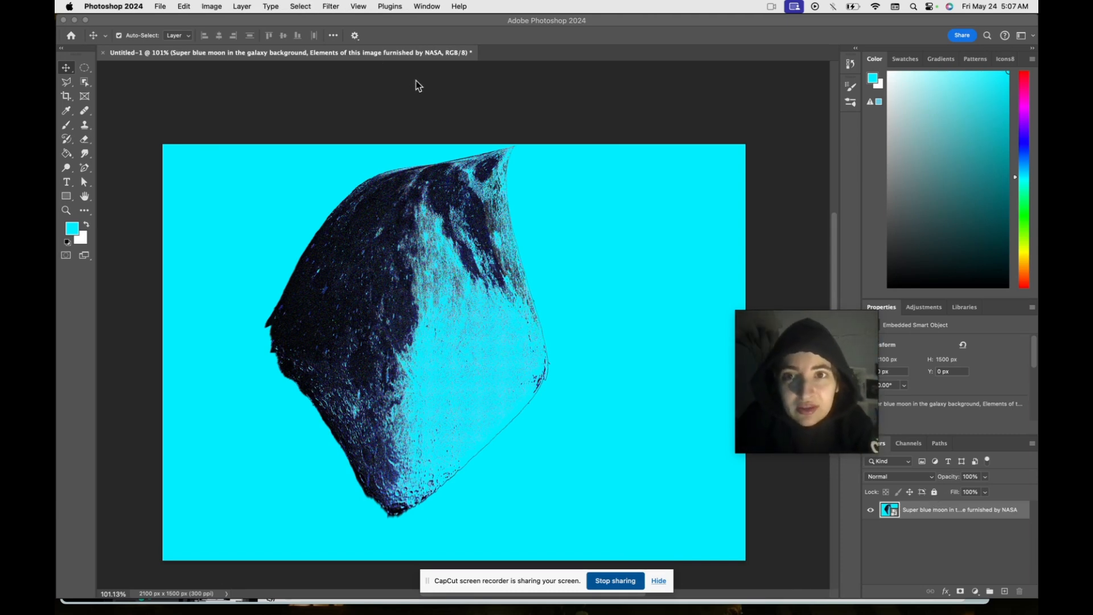
Open the Camera Raw filter on the combined smart object, adjust its Effects, and cool the color temperature to -96
left_click(331, 6)
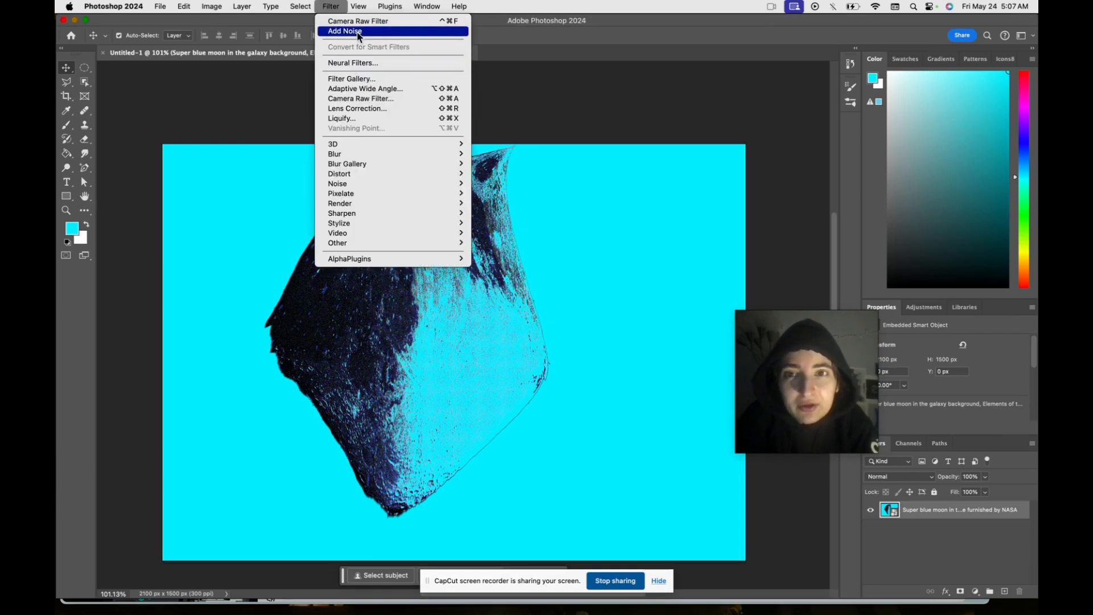
left_click(358, 23)
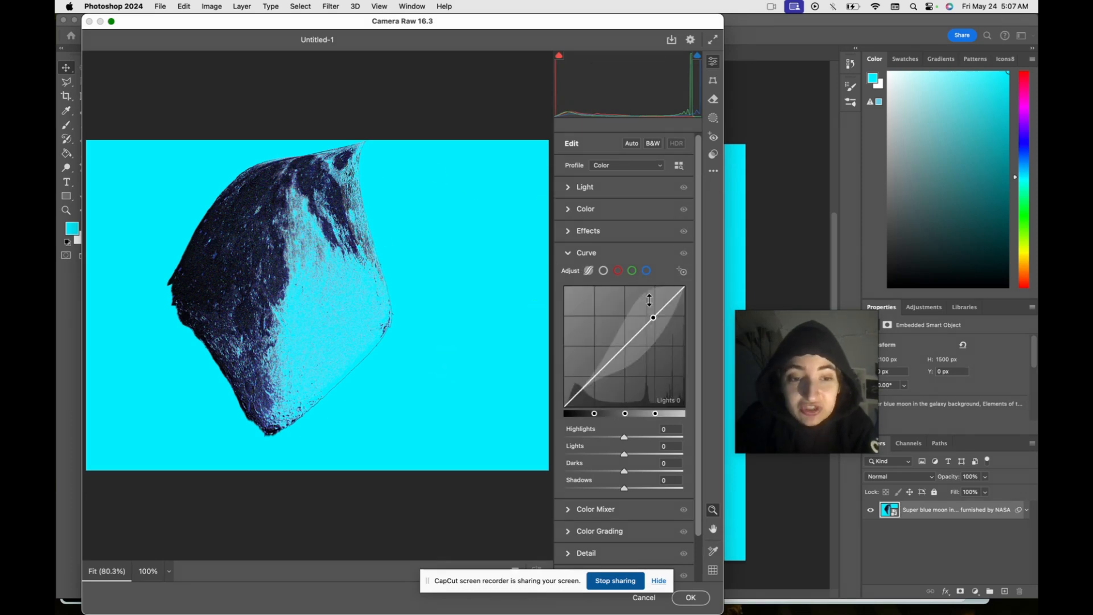
left_click(572, 233)
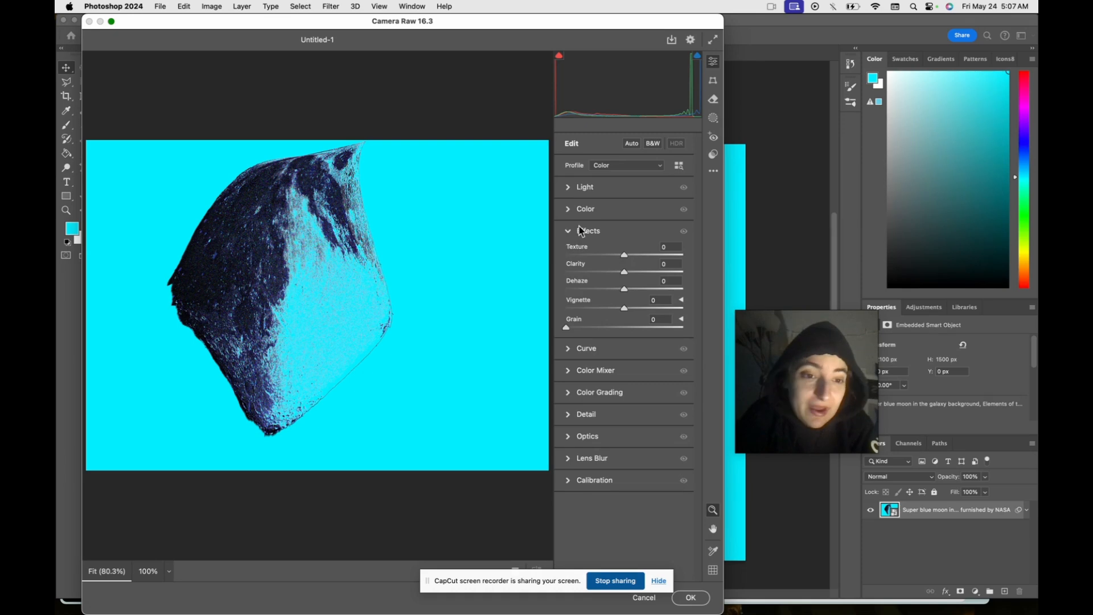
left_click_drag(719, 272, 568, 253)
left_click(572, 215)
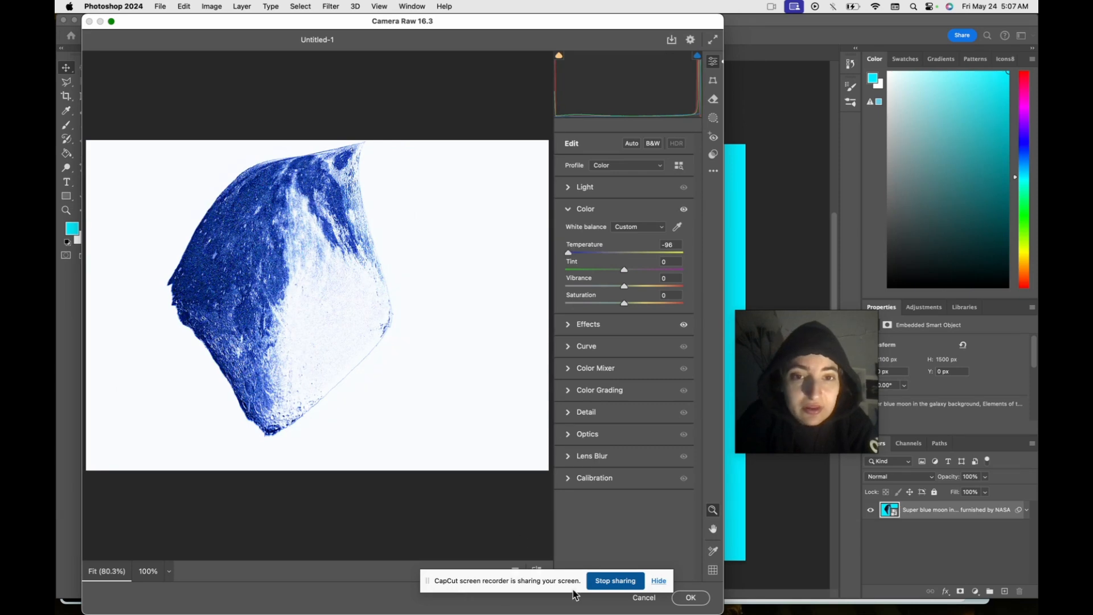
Look through the Lens Blur, Optics, Detail, Color Grading and Color Mixer settings, and apply the Camera Raw filter
left_click(570, 458)
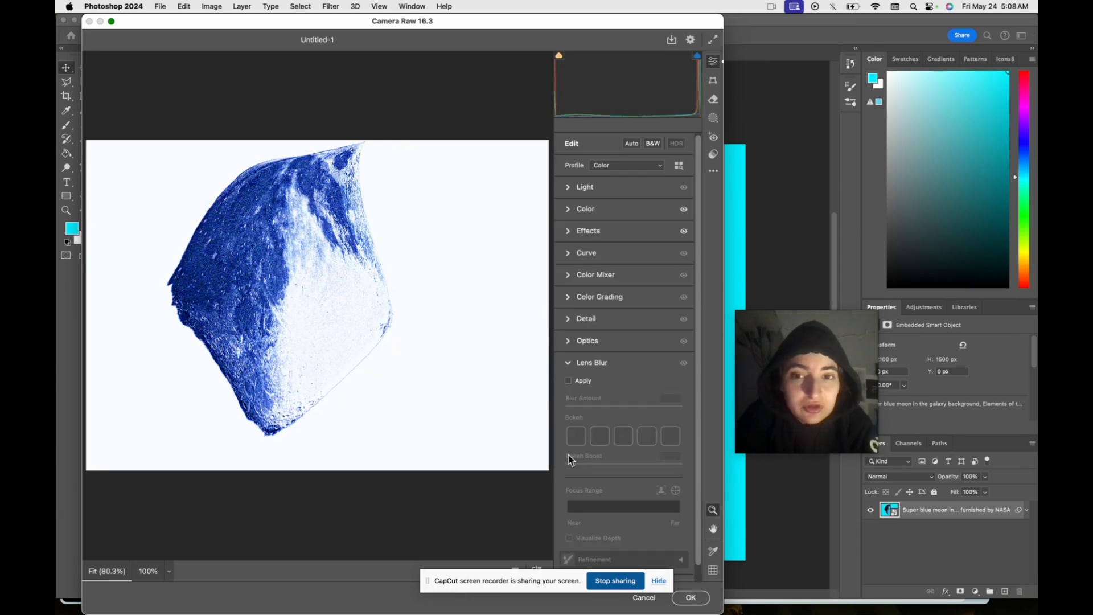
left_click(571, 339)
left_click(571, 319)
left_click(569, 296)
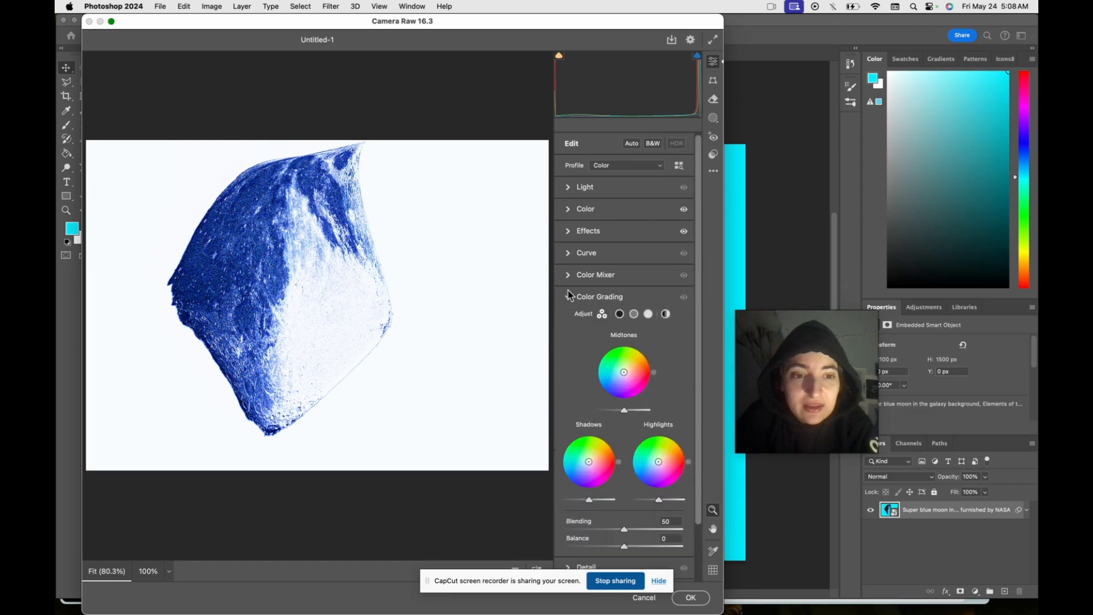
left_click(568, 275)
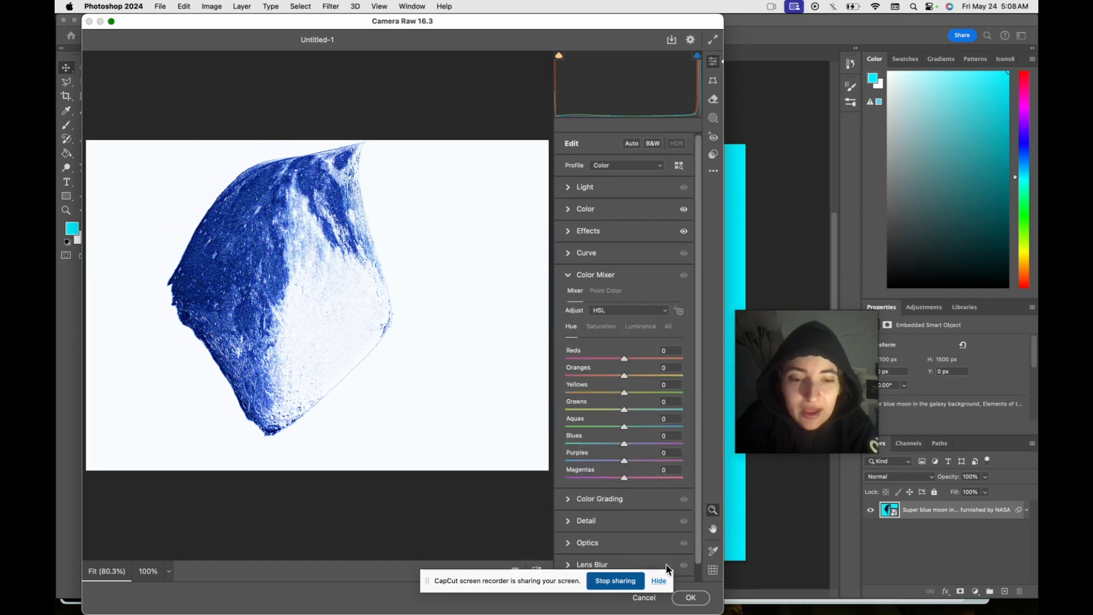
left_click(690, 599)
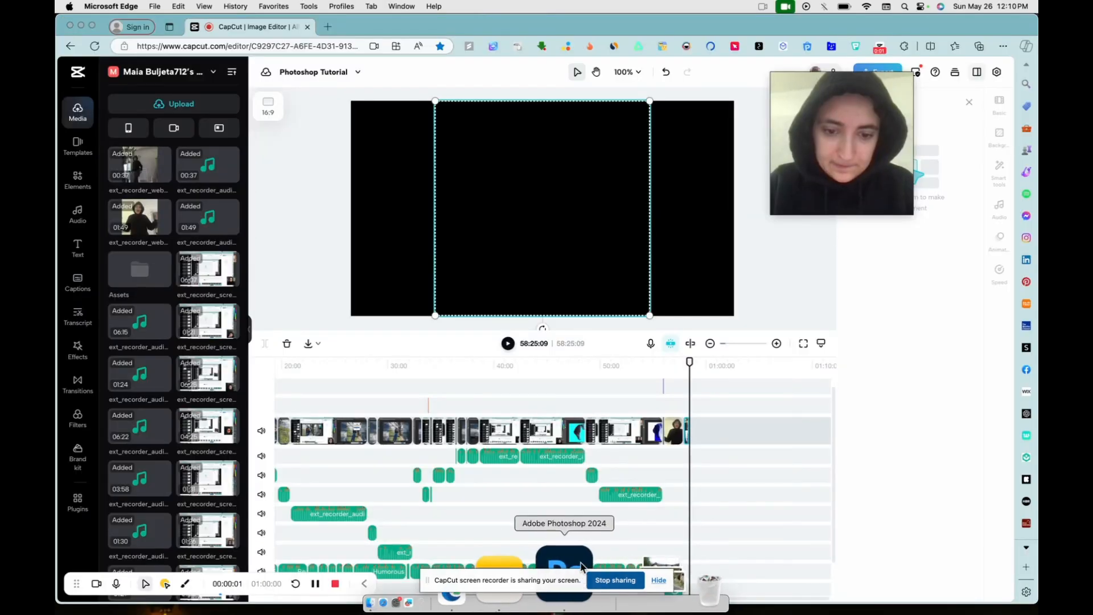
Switch to Photoshop with the funny car picture and look through the available single adjustments down to Posterize
left_click(578, 565)
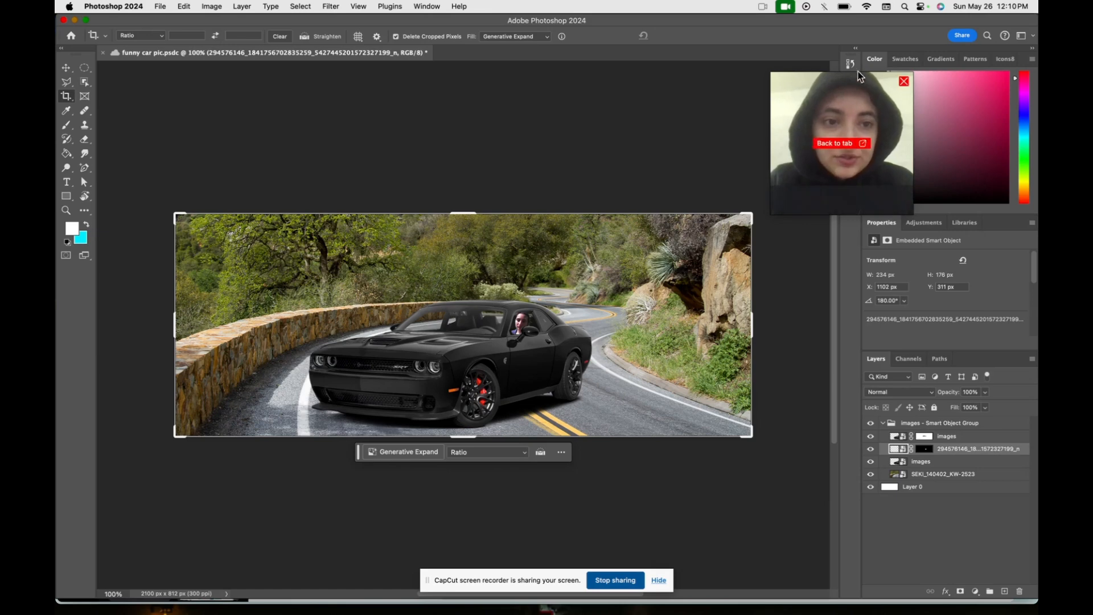
left_click_drag(853, 108, 752, 436)
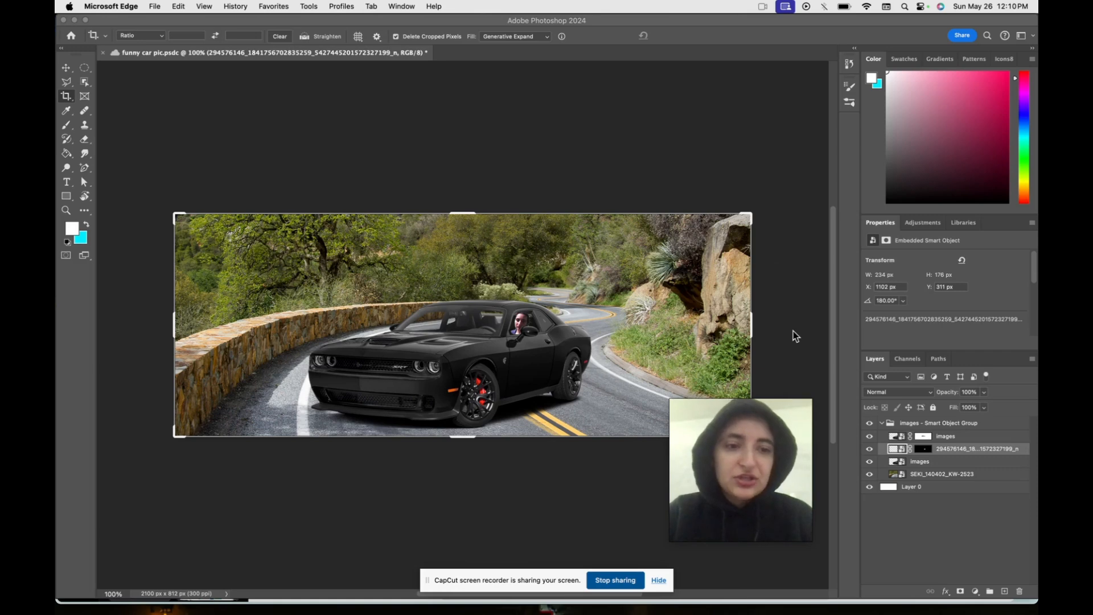
left_click(923, 222)
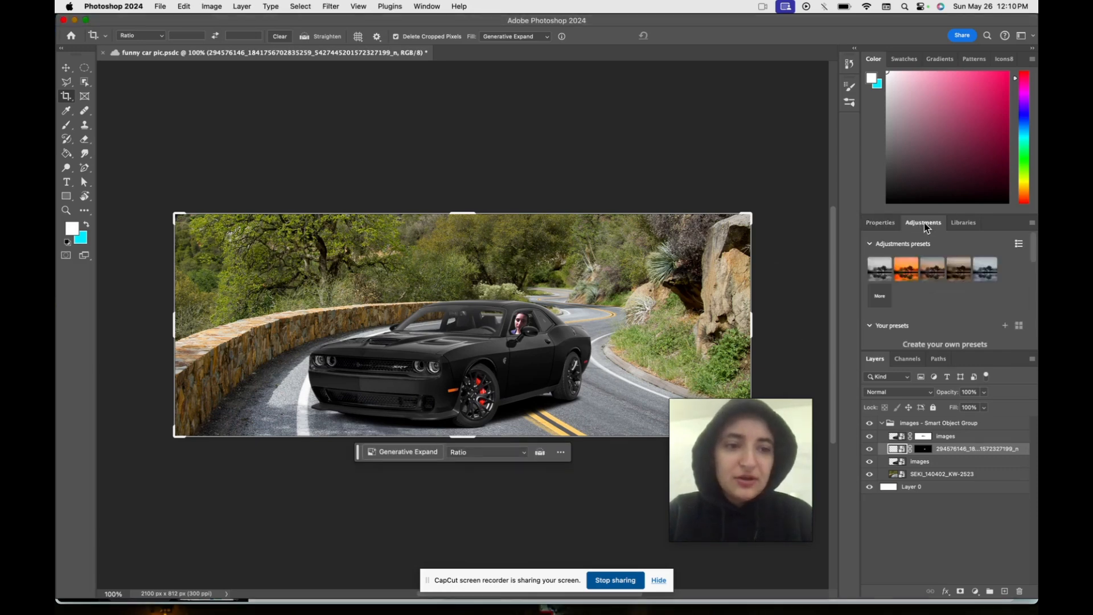
scroll(942, 285, "down", 8)
scroll(922, 293, "up", 6)
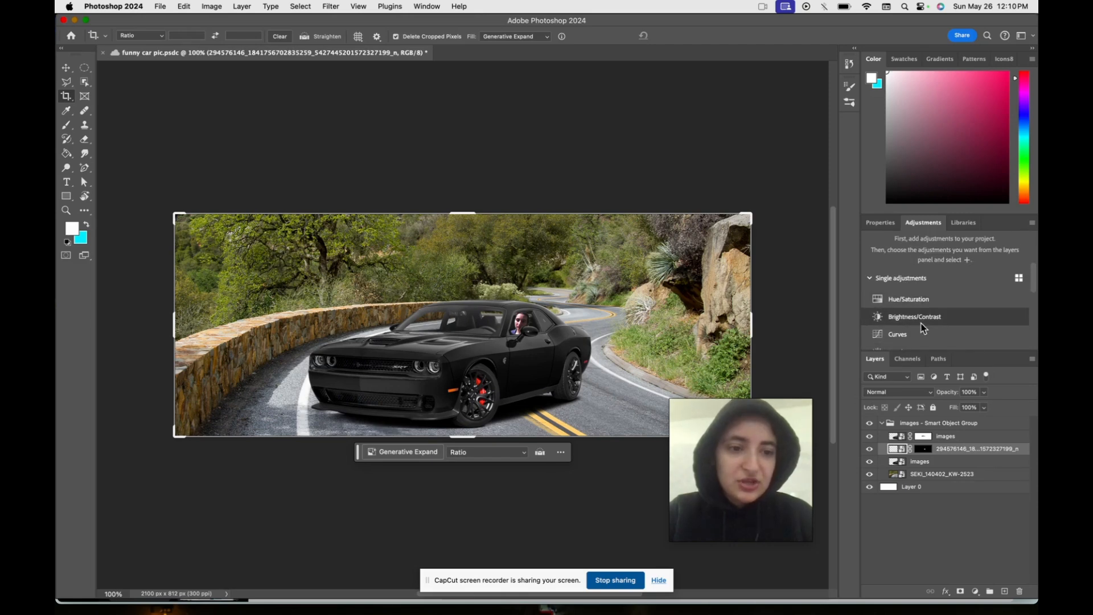
scroll(920, 322, "down", 4)
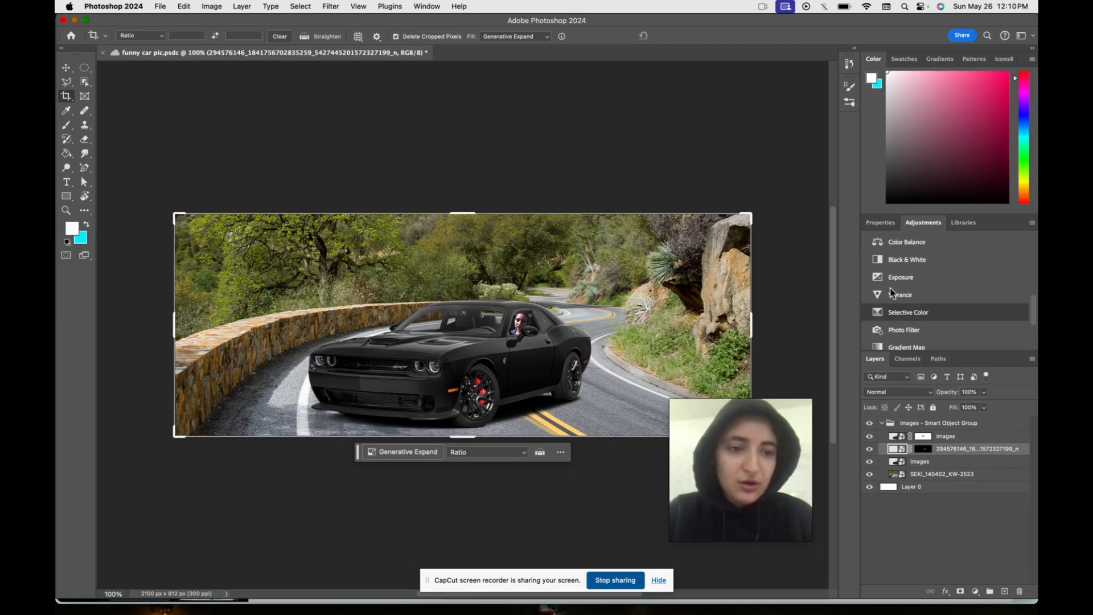
scroll(920, 319, "down", 1)
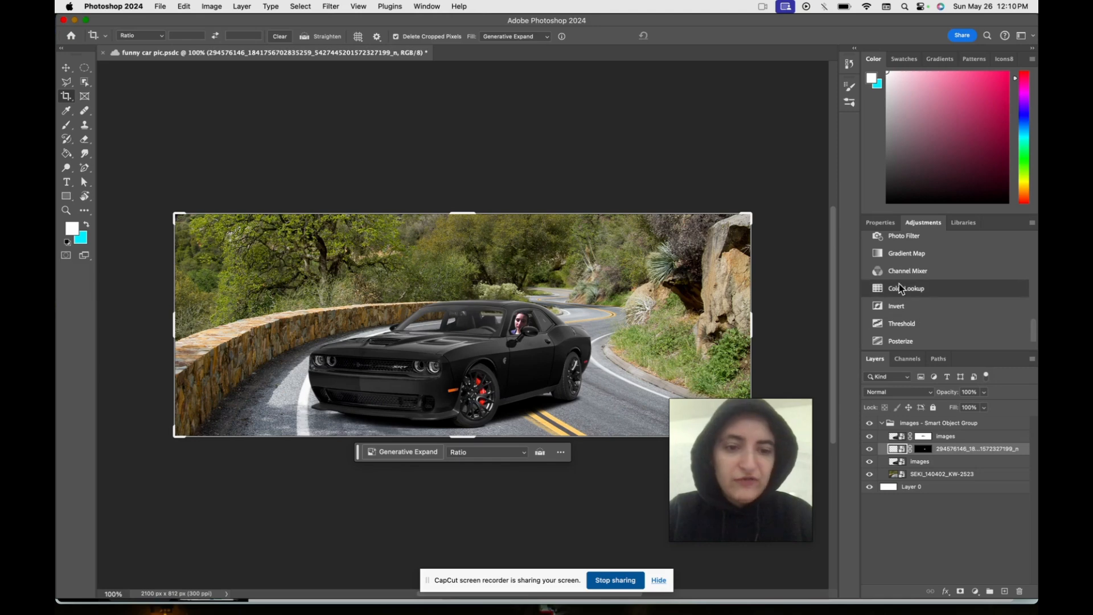
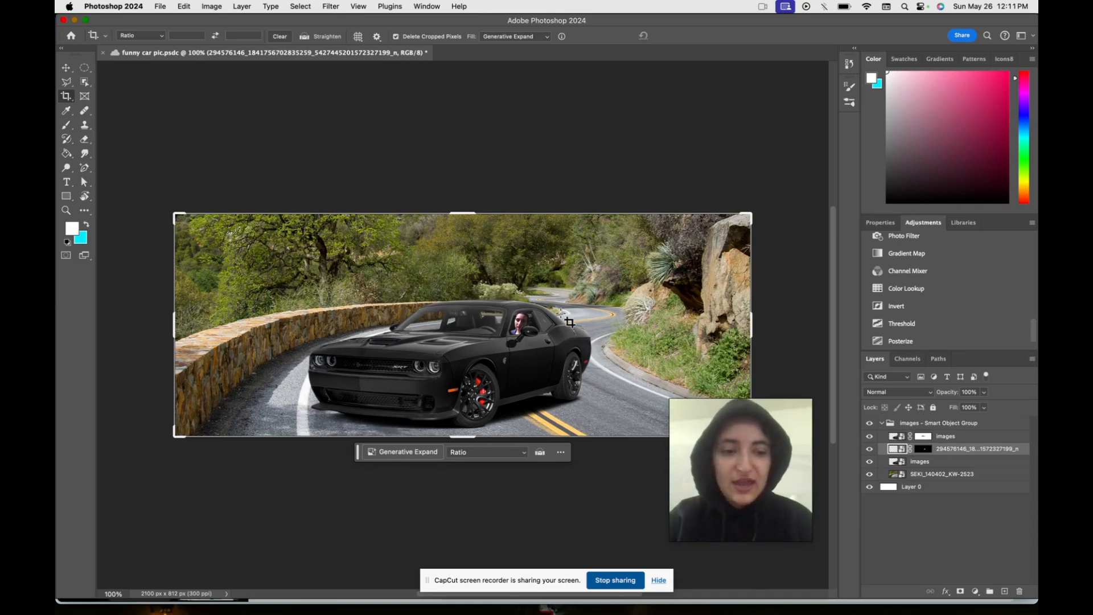
Activate the Move tool and clear the layer selection in the car picture
key("v")
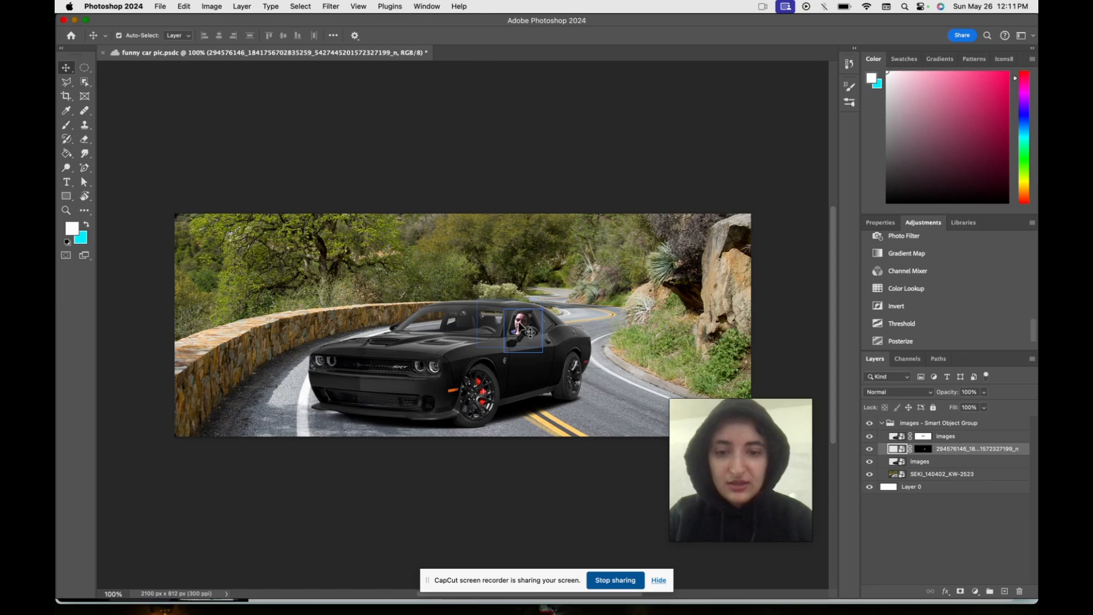
left_click(530, 337)
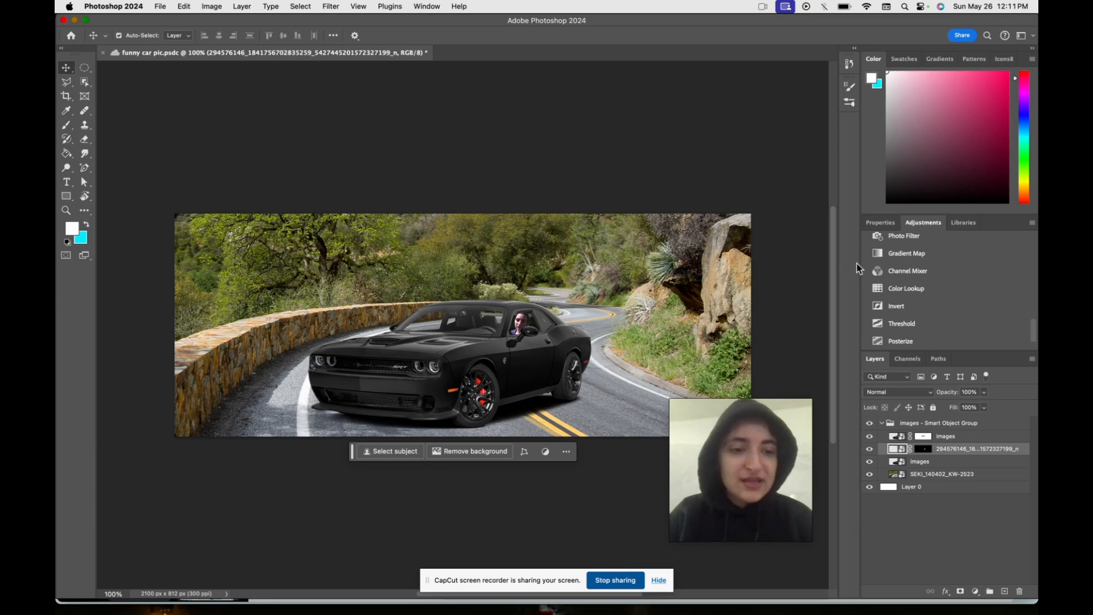
left_click(927, 514)
left_click(914, 426)
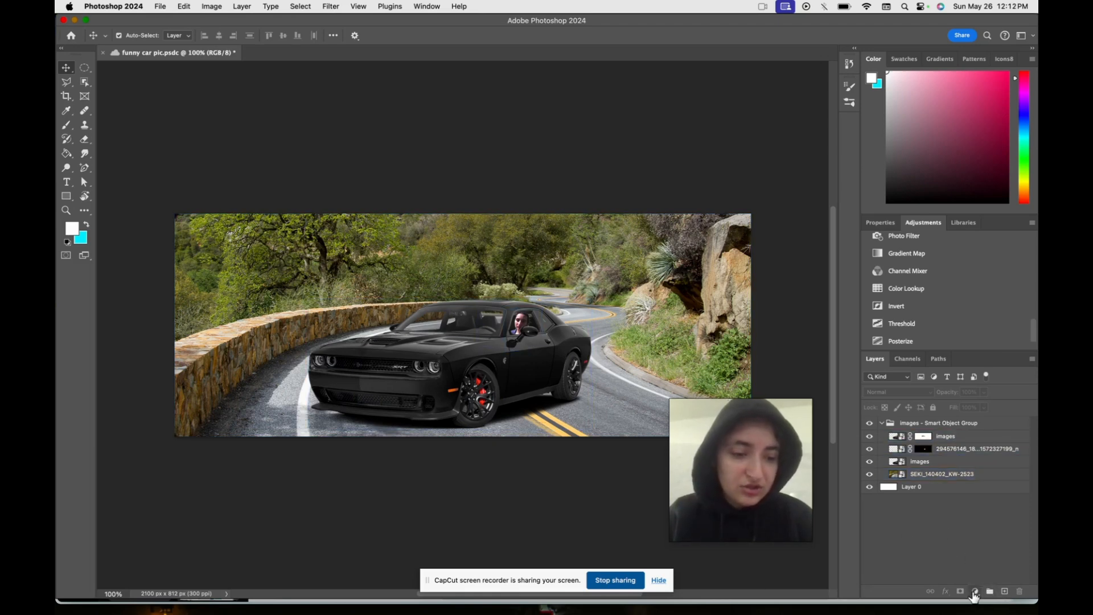
Review the adjustment layer types and add a Hue/Saturation adjustment layer at the top of the images group
left_click(974, 592)
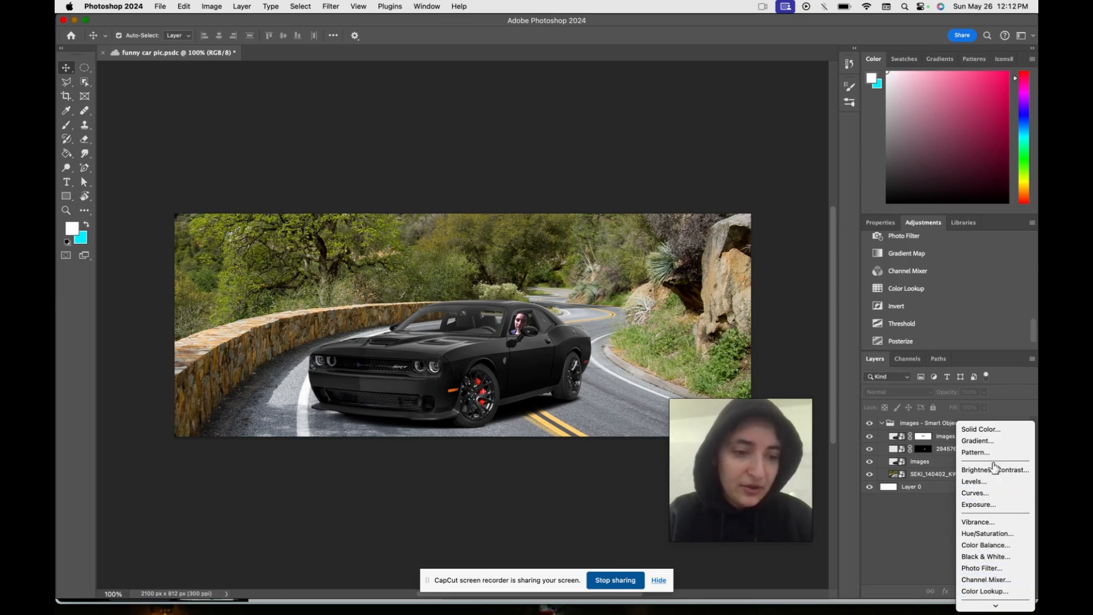
mouse_move(974, 607)
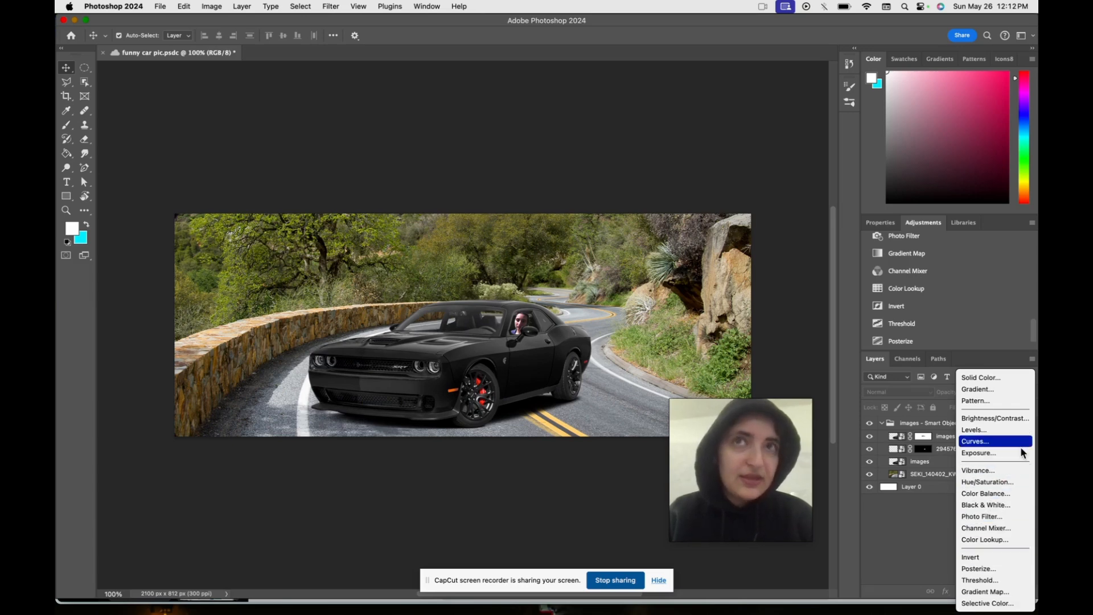
left_click(888, 506)
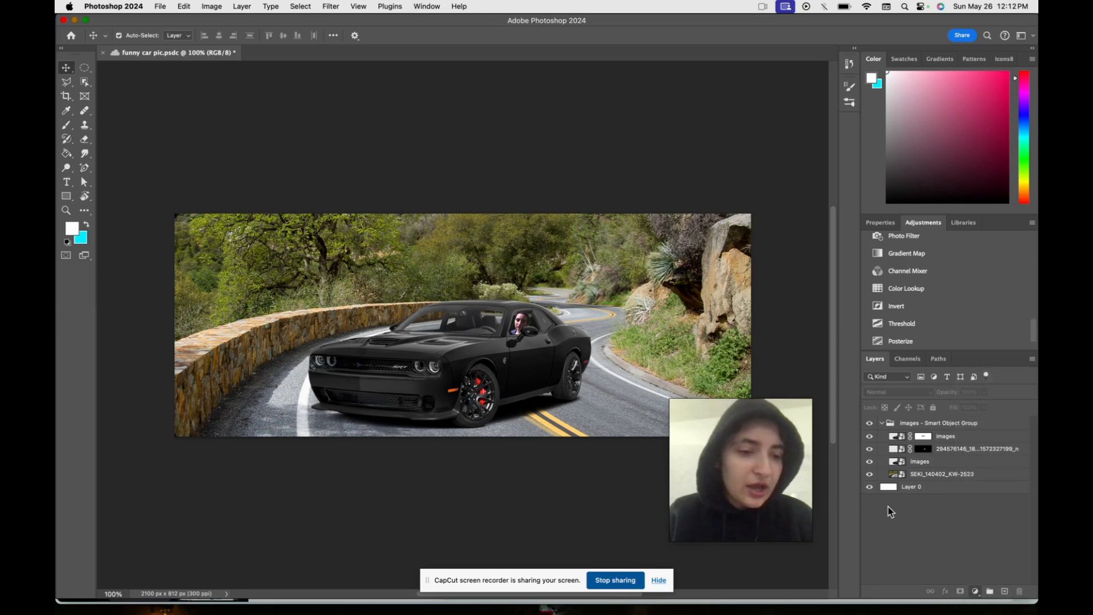
left_click(975, 593)
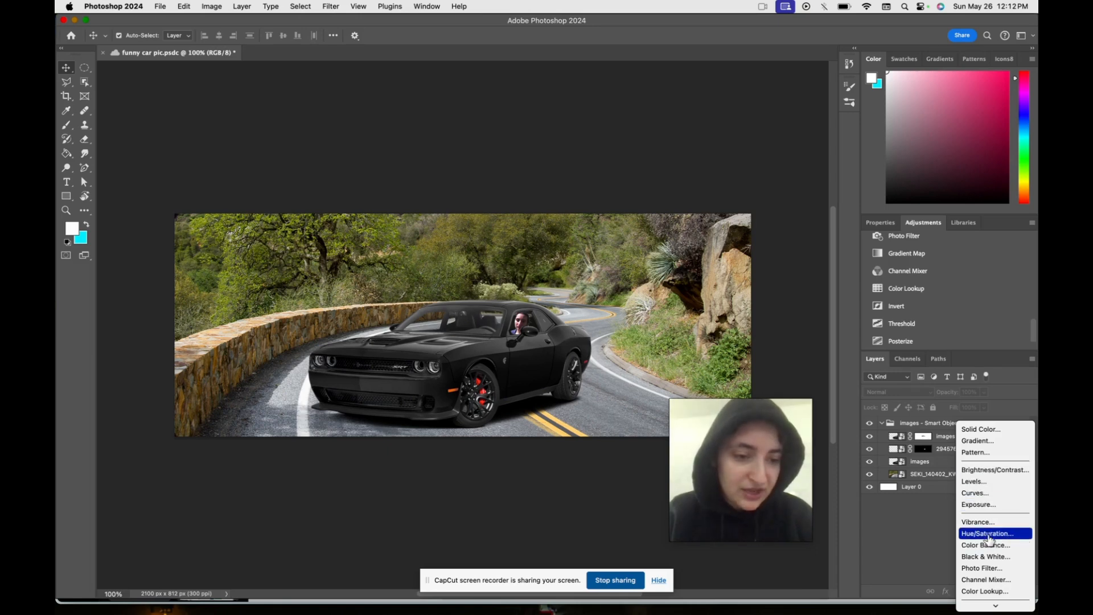
key("Escape")
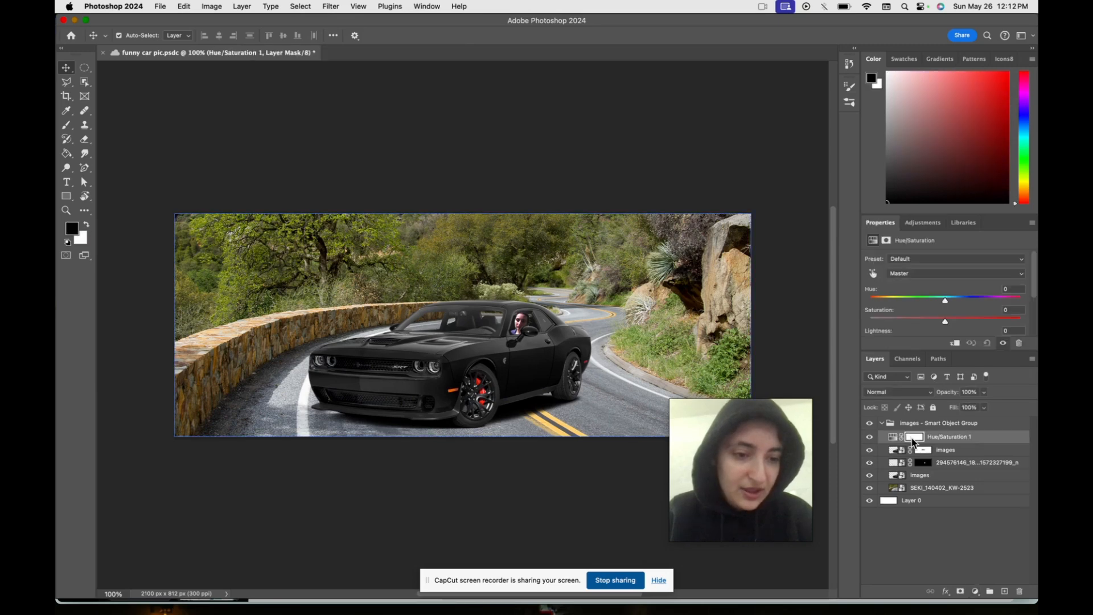
Set the saturation of the Hue/Saturation adjustment layer to +5
left_click(913, 442)
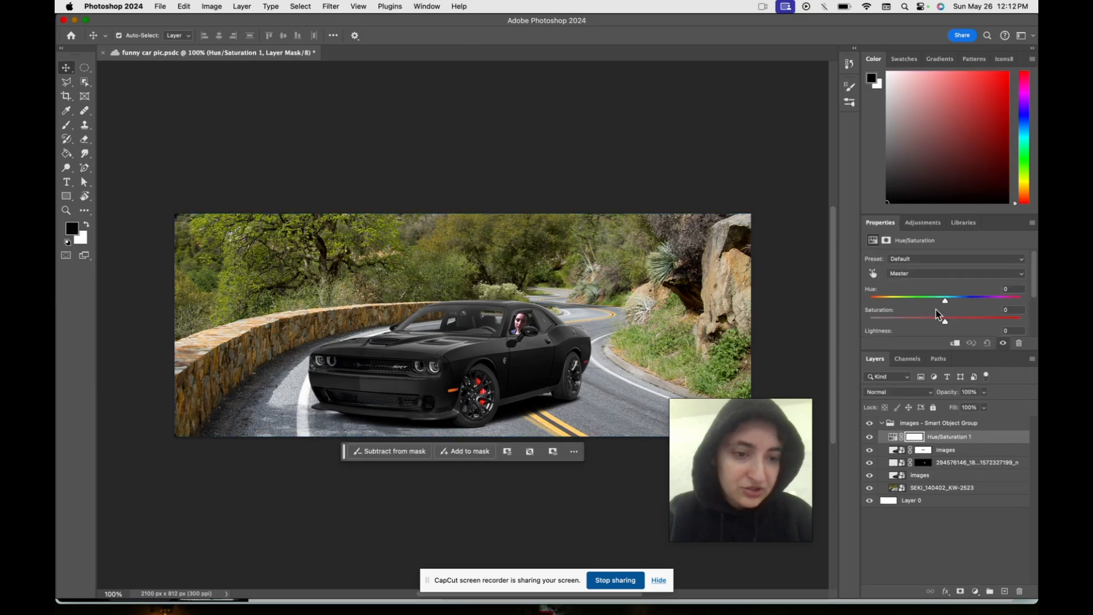
mouse_move(944, 323)
left_mouse_down()
mouse_move(870, 319)
mouse_move(962, 320)
left_mouse_up()
left_click_drag(865, 312, 855, 313)
left_click(684, 347)
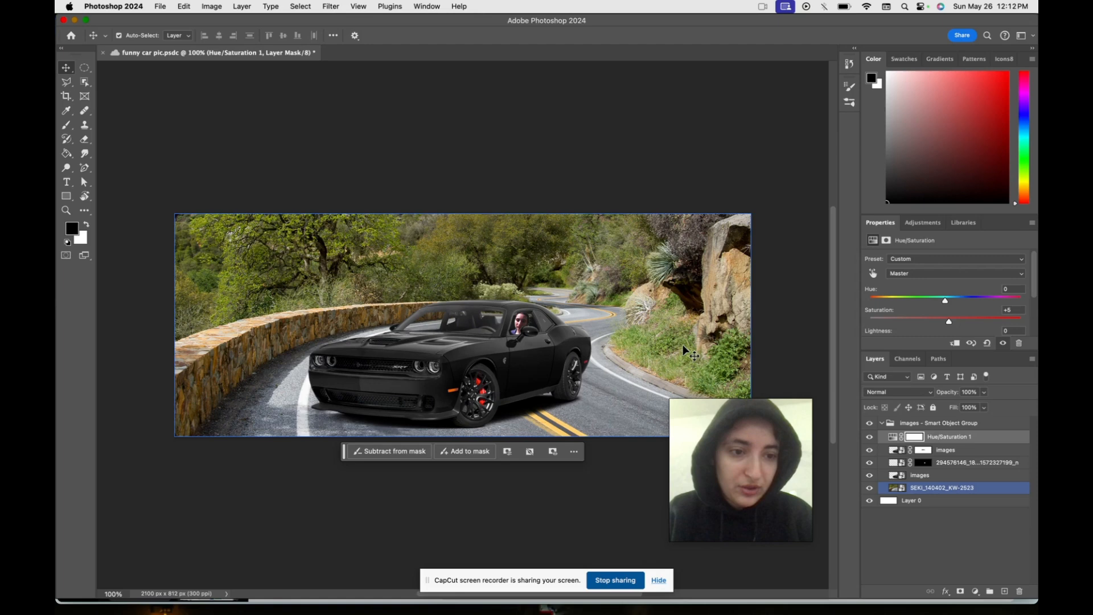
Move the Hue/Saturation layer directly above the road background layer SEKI_140402_KW-2523 and set its saturation to -17
left_click(965, 438)
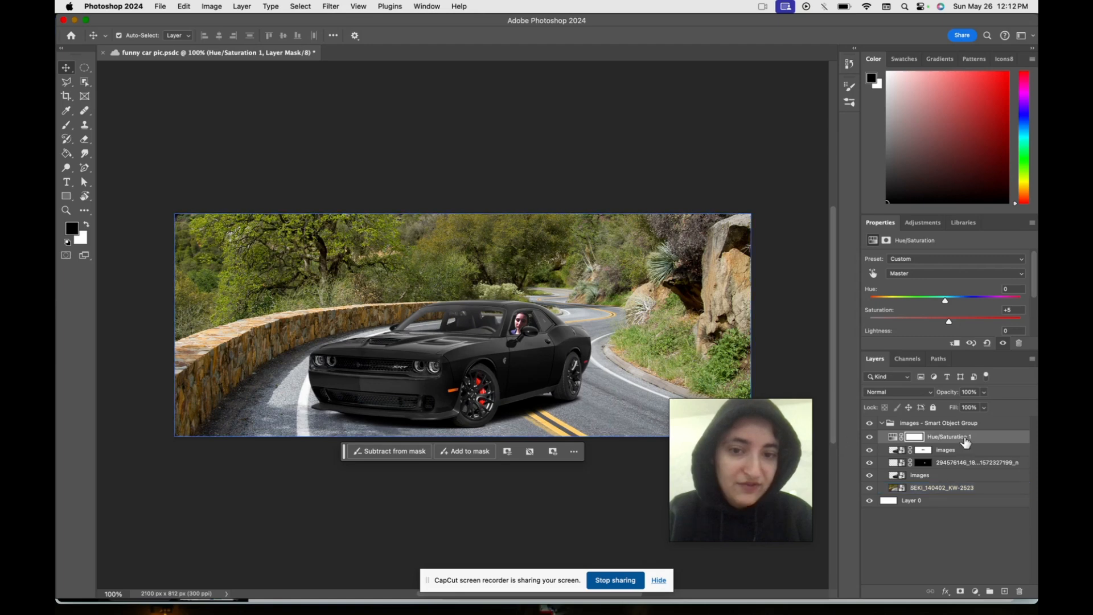
left_click_drag(966, 442, 911, 491)
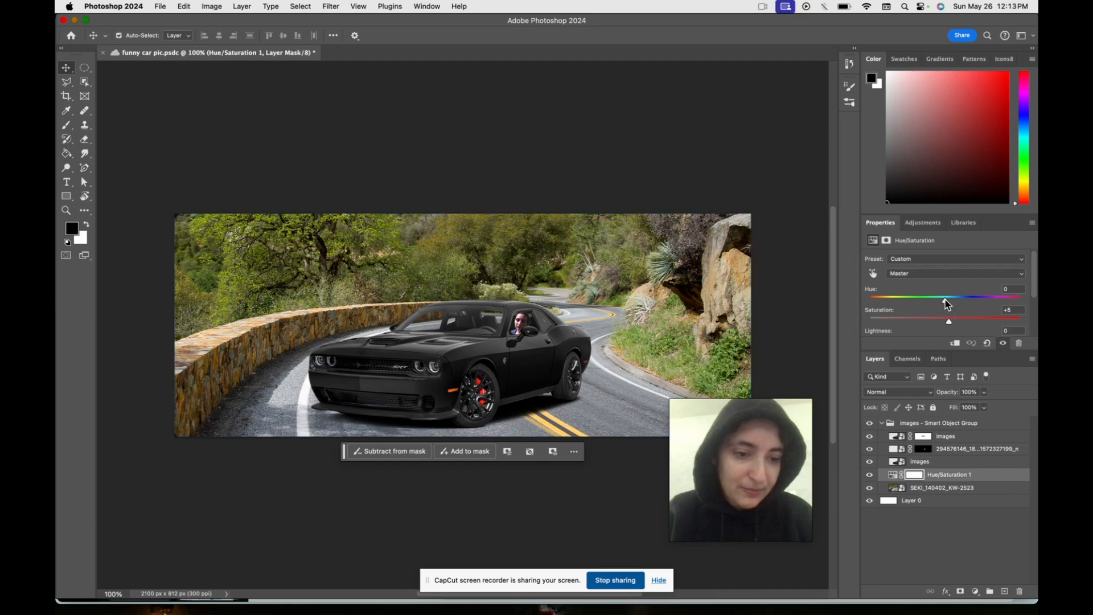
mouse_move(948, 321)
left_mouse_down()
mouse_move(880, 321)
mouse_move(994, 321)
mouse_move(908, 321)
mouse_move(979, 319)
mouse_move(931, 316)
left_mouse_up()
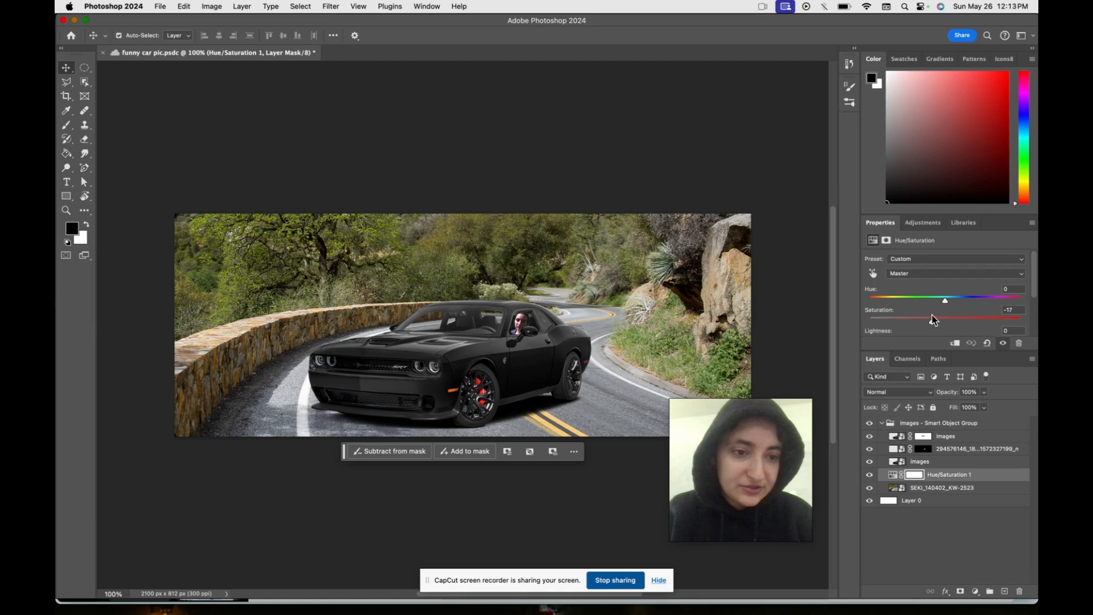
Clip the Hue/Saturation layer to the road background layer with a clipping mask
left_click(961, 489)
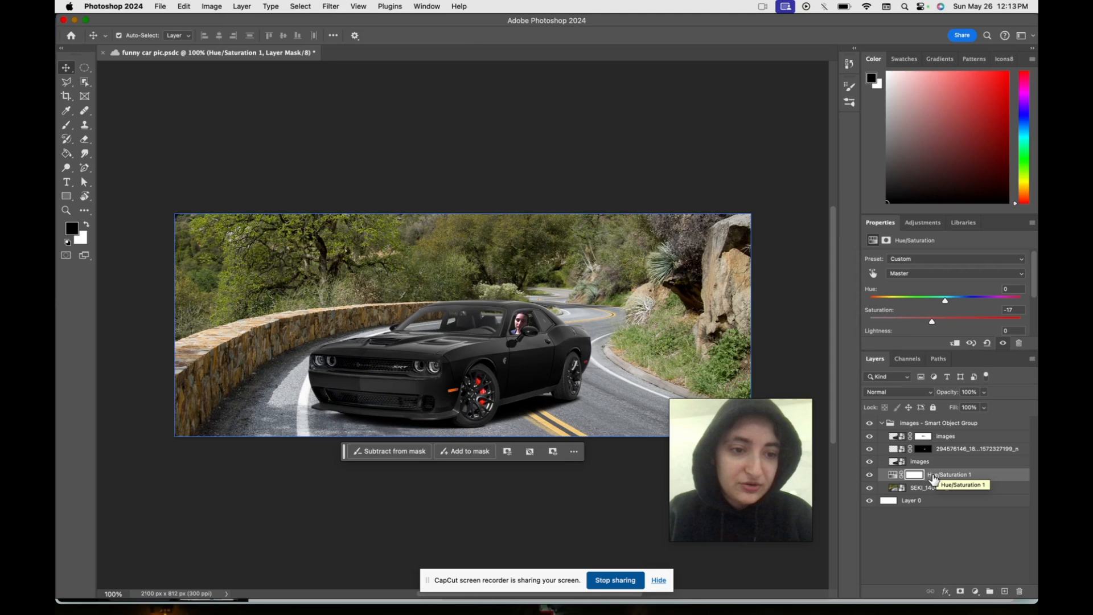
right_click(933, 480)
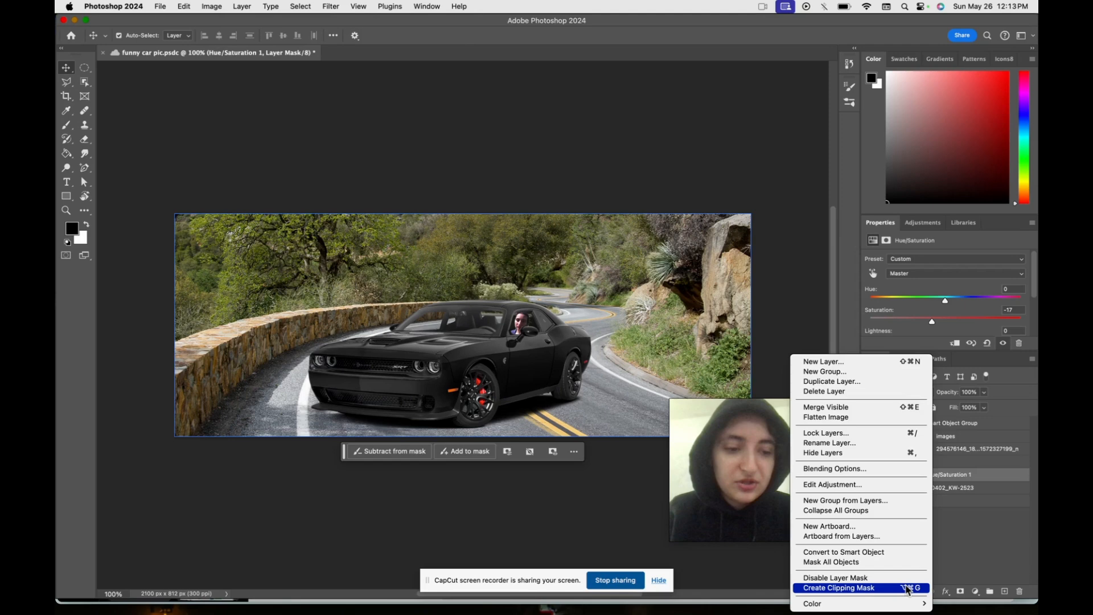
left_click(874, 589)
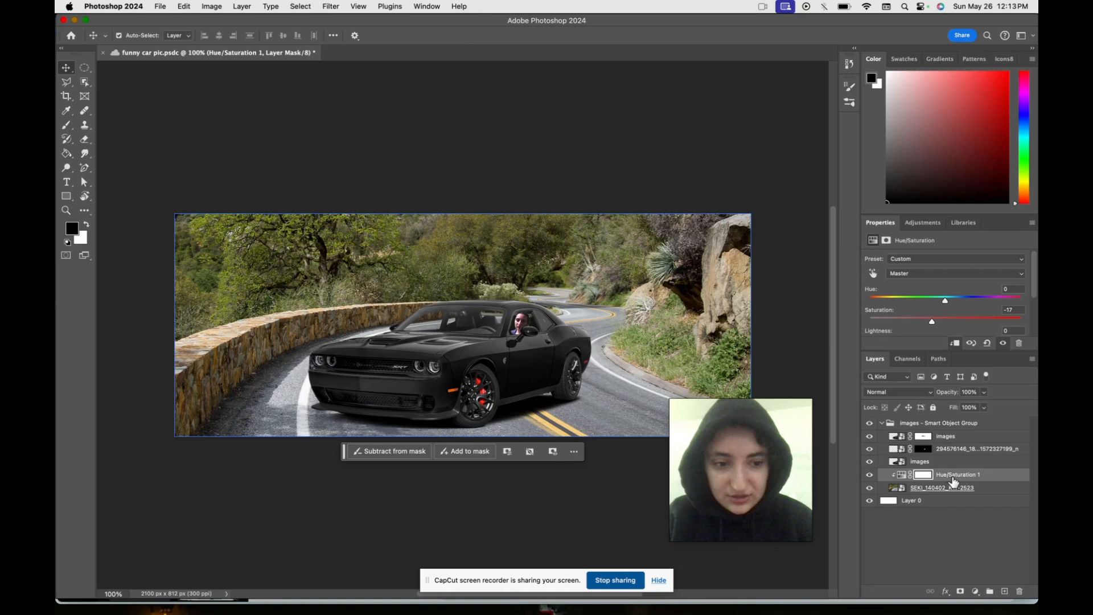
Move the Hue/Saturation layer above the topmost images car layer and clip it to that layer with a clipping mask
left_click_drag(951, 457, 953, 436)
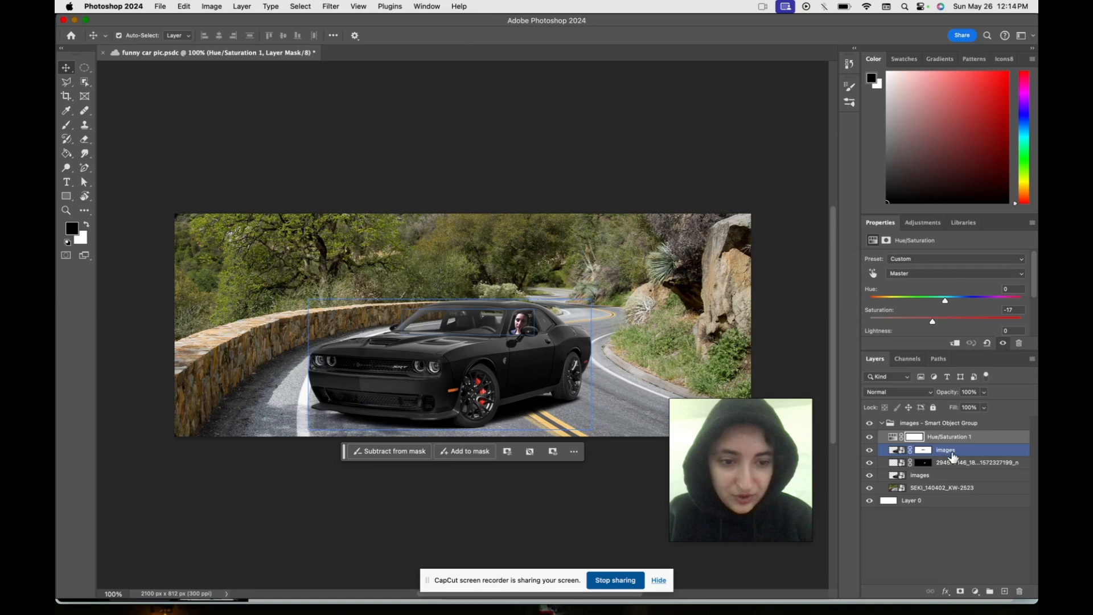
left_click(955, 457)
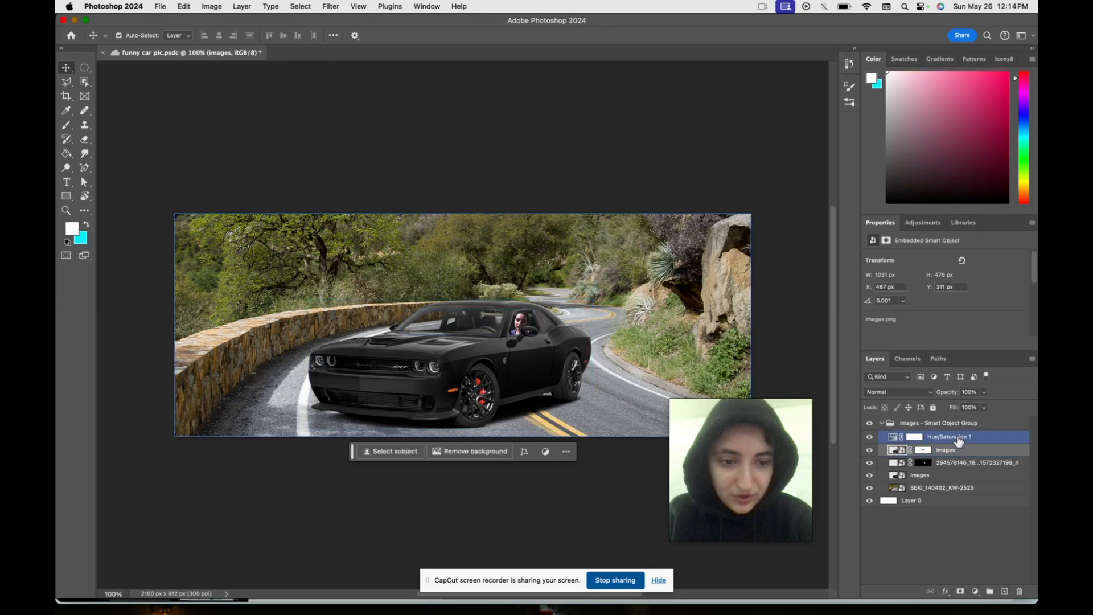
left_click(958, 439)
left_click(950, 438)
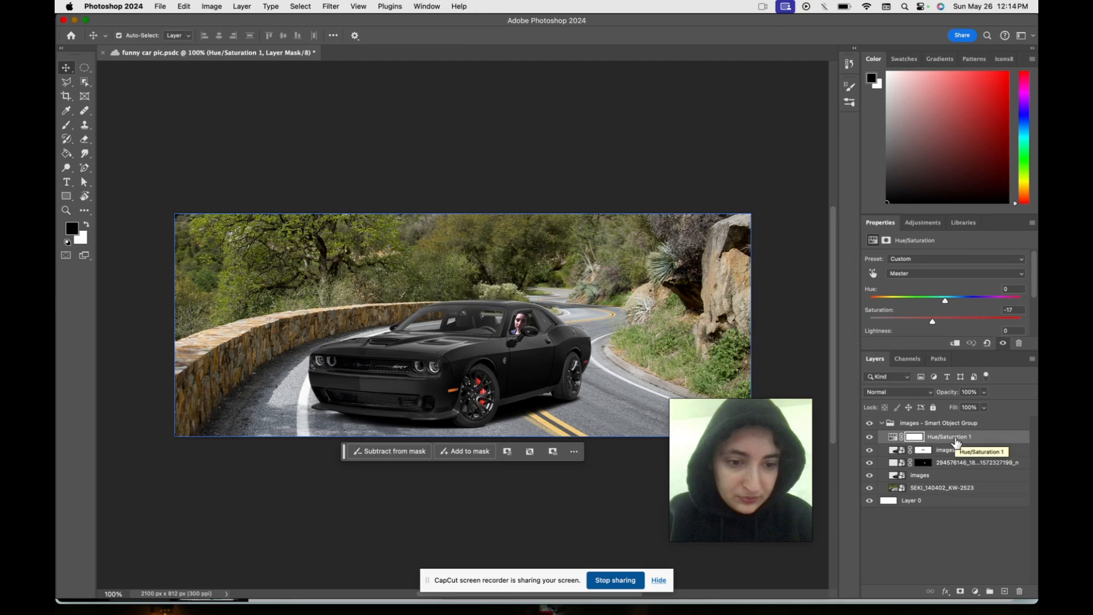
key("super+alt+g")
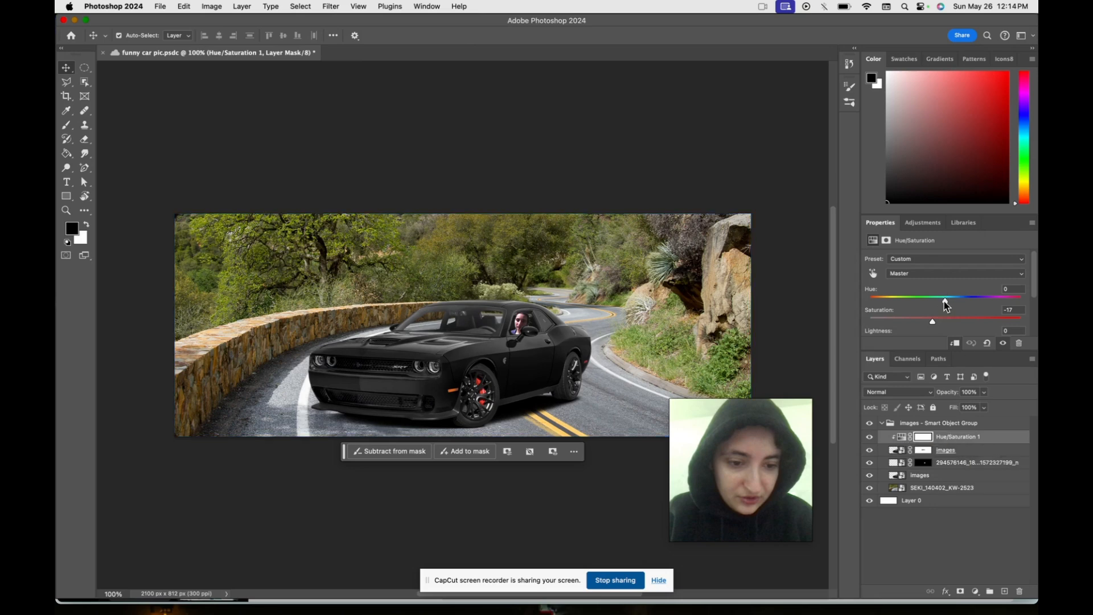
Set the saturation of the clipped Hue/Saturation layer to -97 to desaturate the car
left_click(904, 321)
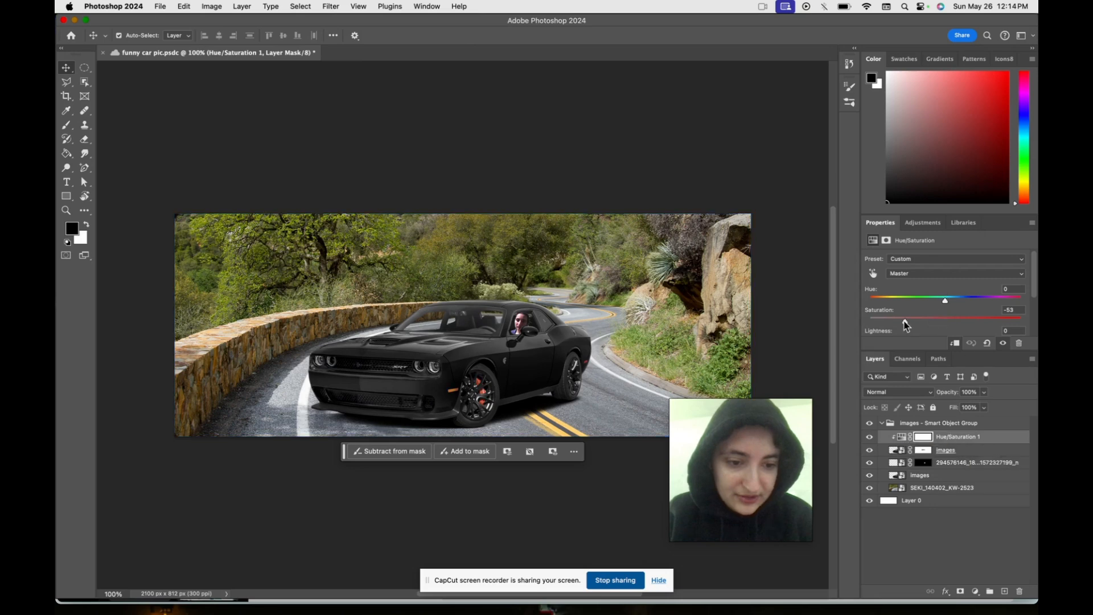
left_click_drag(903, 321, 898, 322)
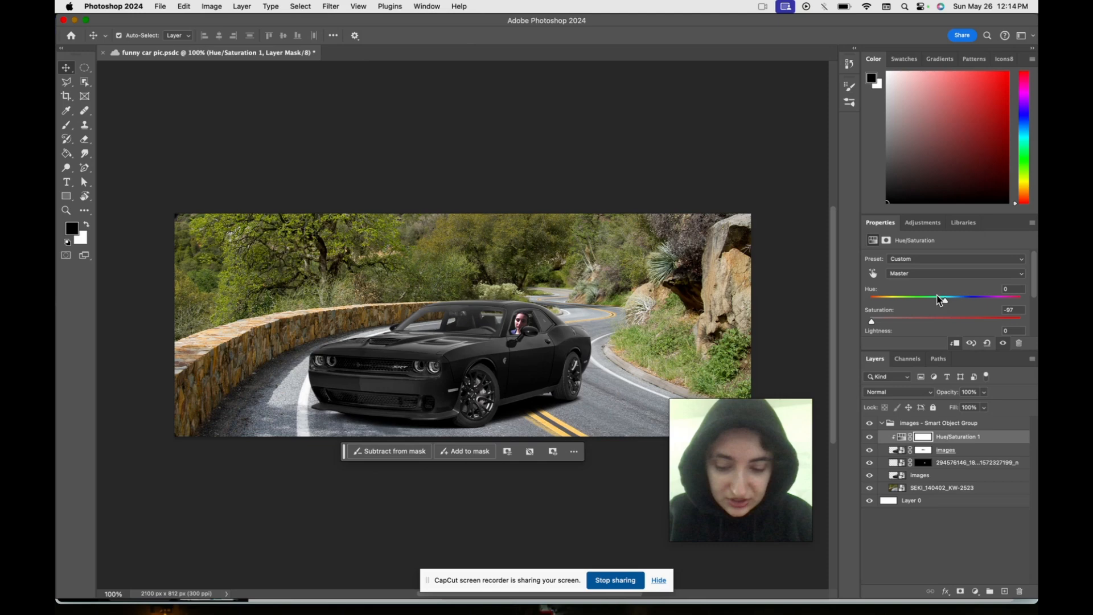
left_click(959, 465)
left_click(958, 488)
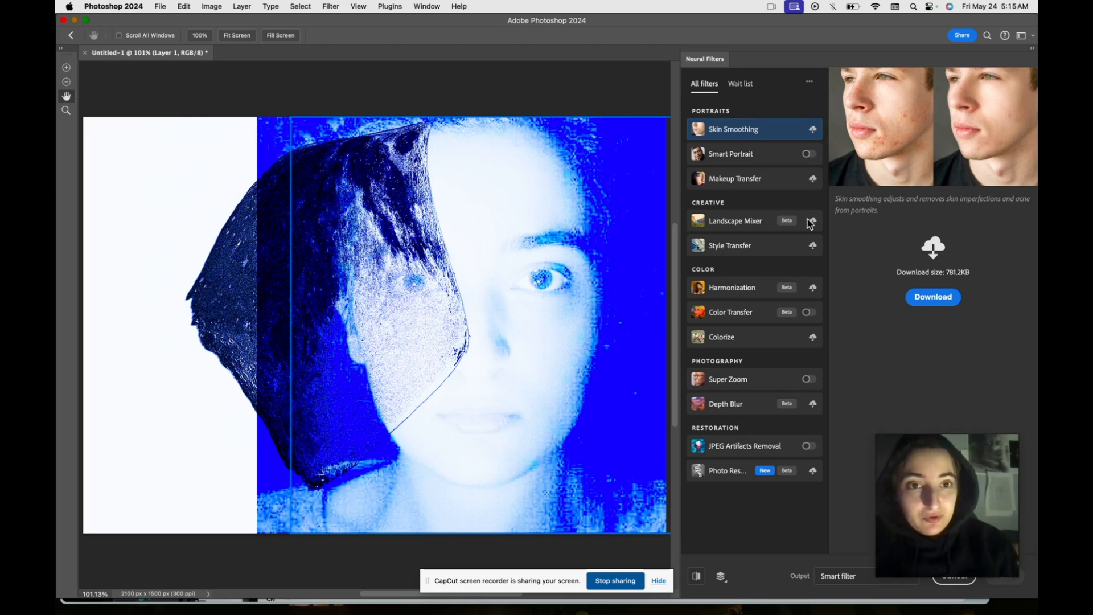
left_click(330, 6)
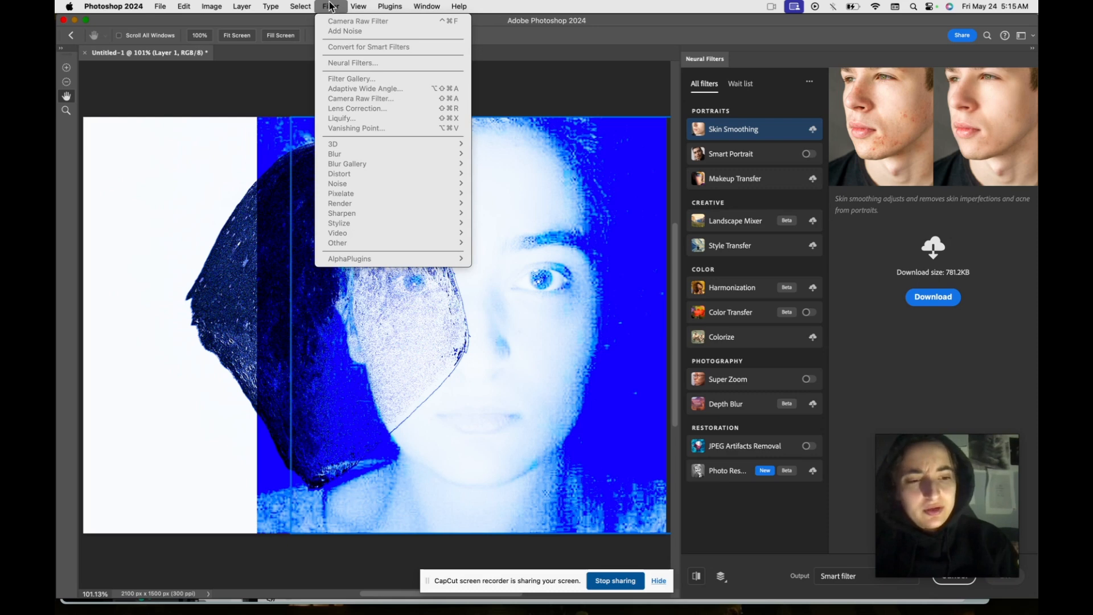
left_click(865, 451)
left_click_drag(943, 447, 598, 418)
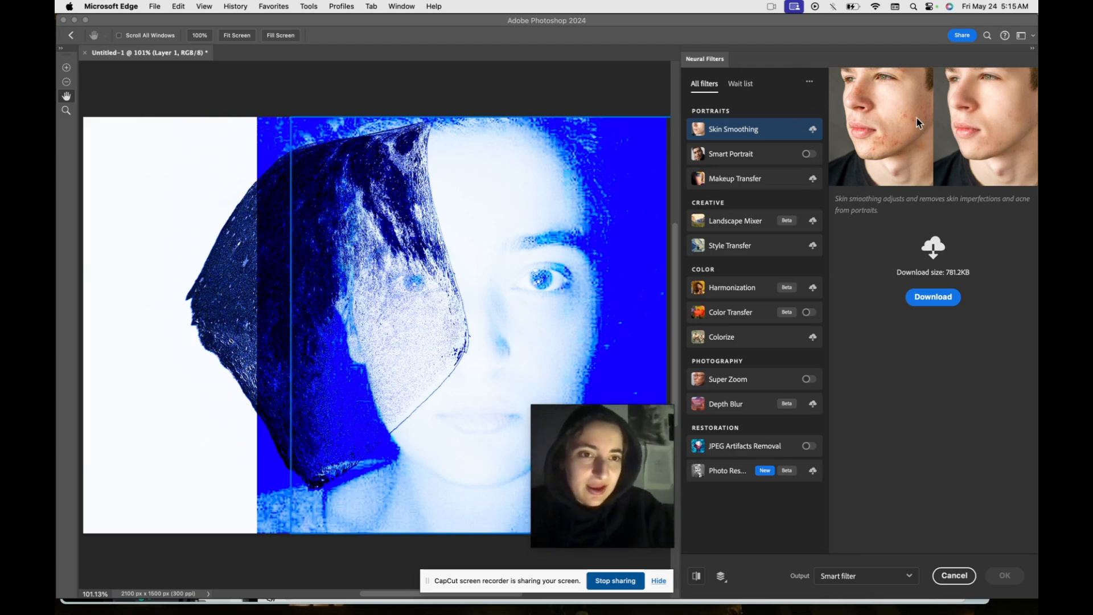
Examine the Smart Portrait neural filter's options and the descriptions of the makeup, creative, color and photography neural filters
left_click(765, 160)
left_click(761, 162)
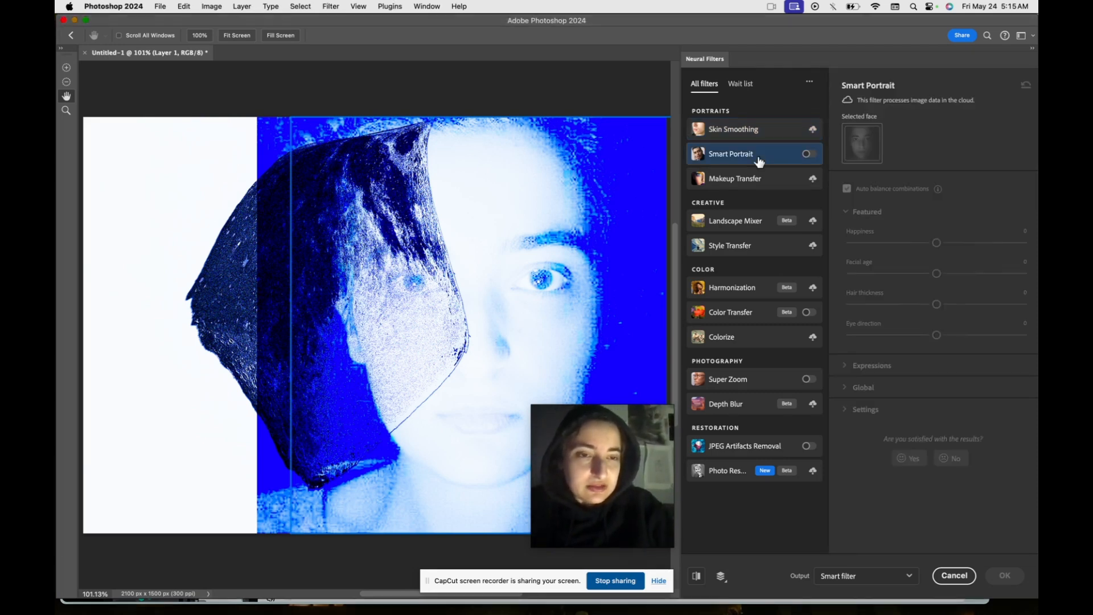
mouse_move(743, 189)
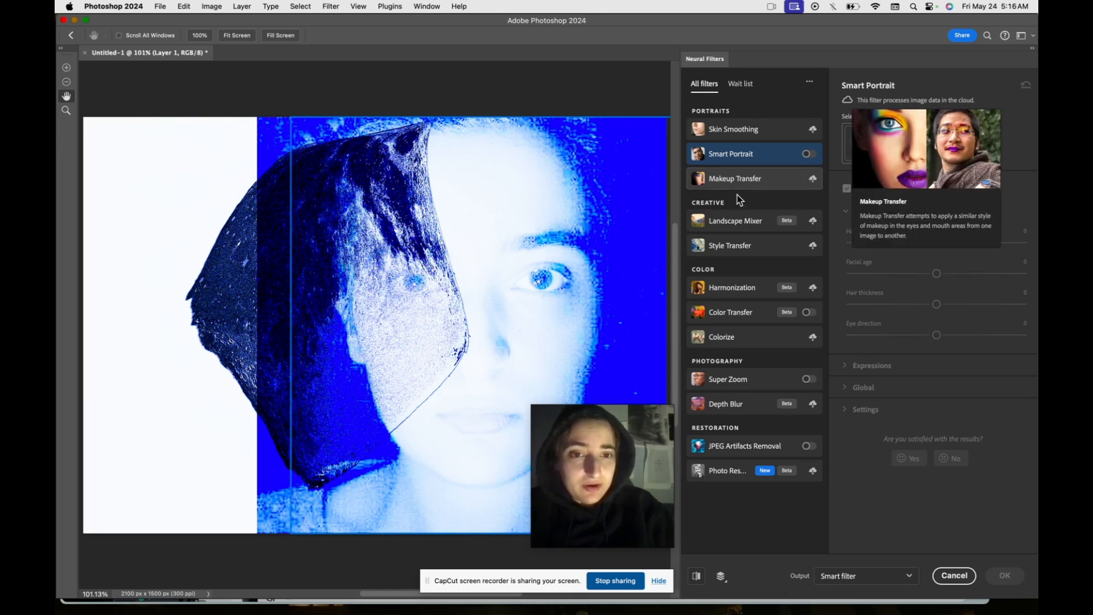
mouse_move(737, 221)
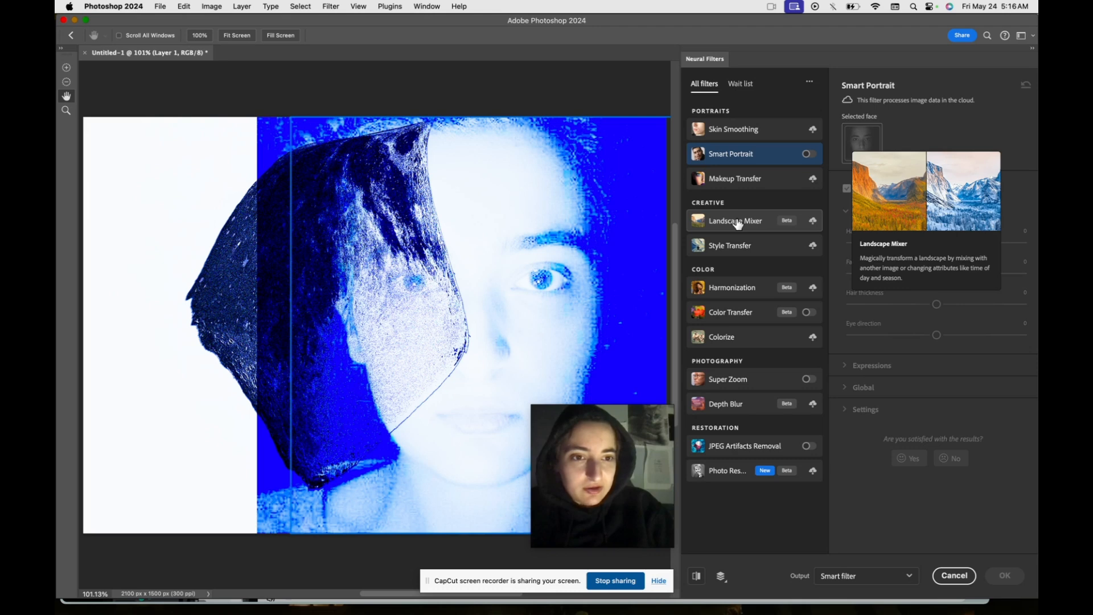
mouse_move(740, 249)
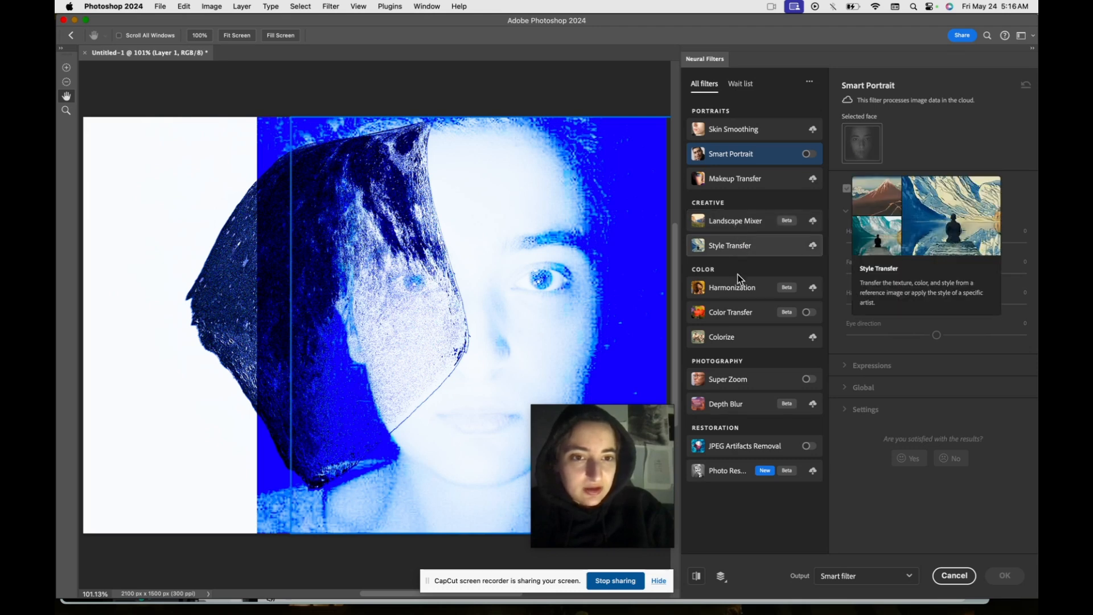
mouse_move(741, 297)
mouse_move(739, 324)
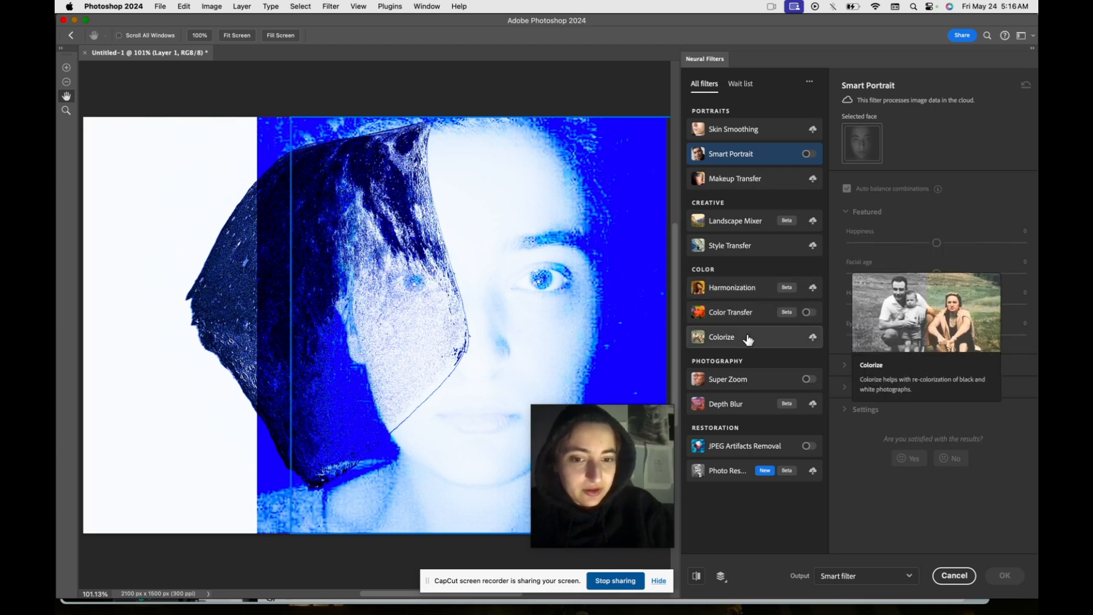
mouse_move(751, 388)
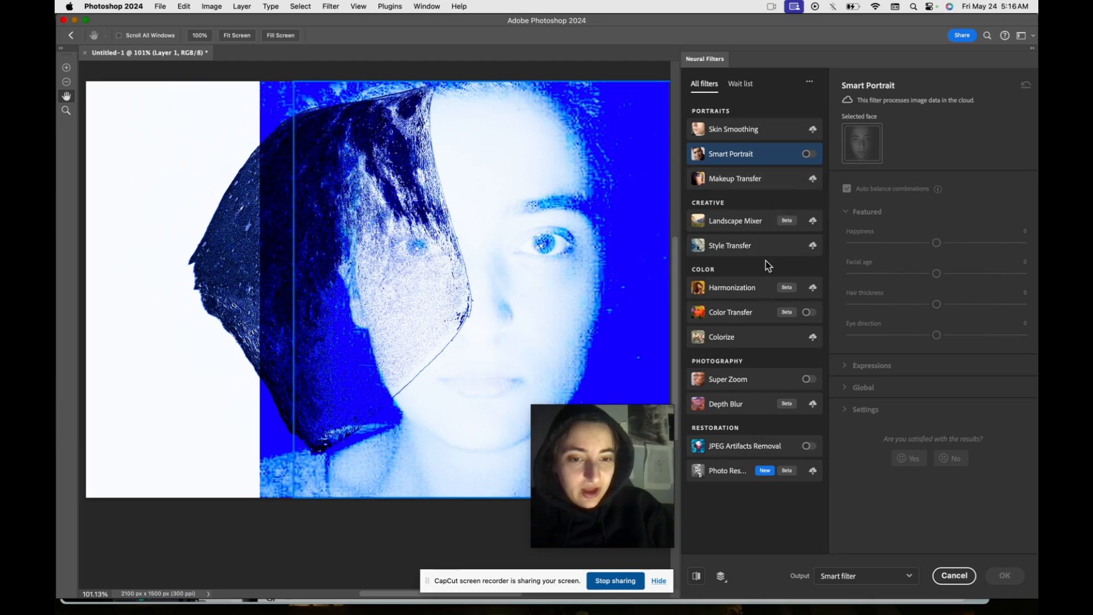
left_click(331, 6)
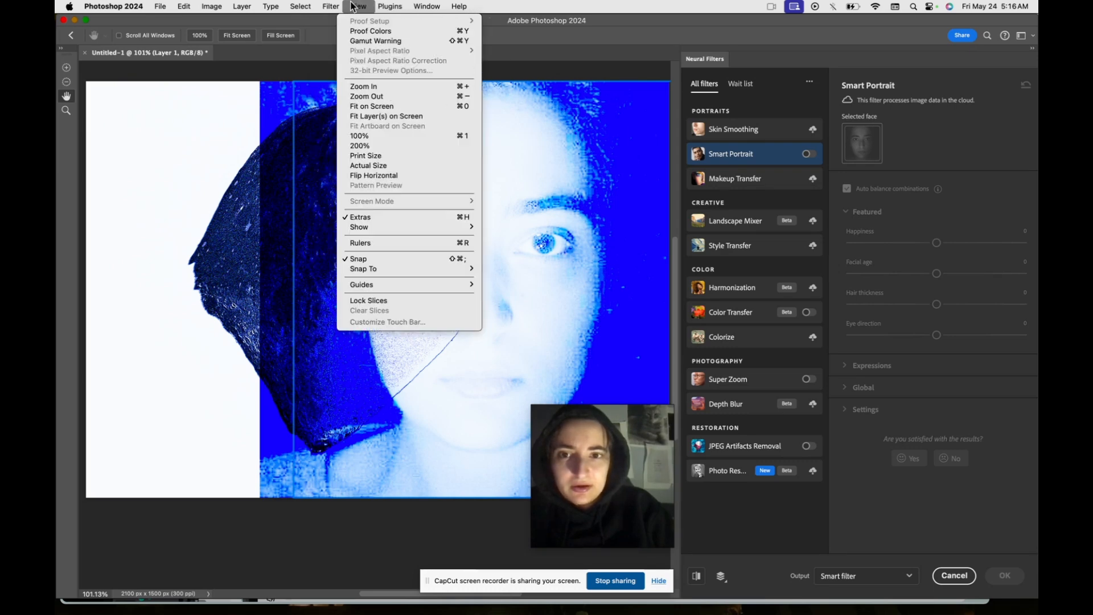
left_click(353, 6)
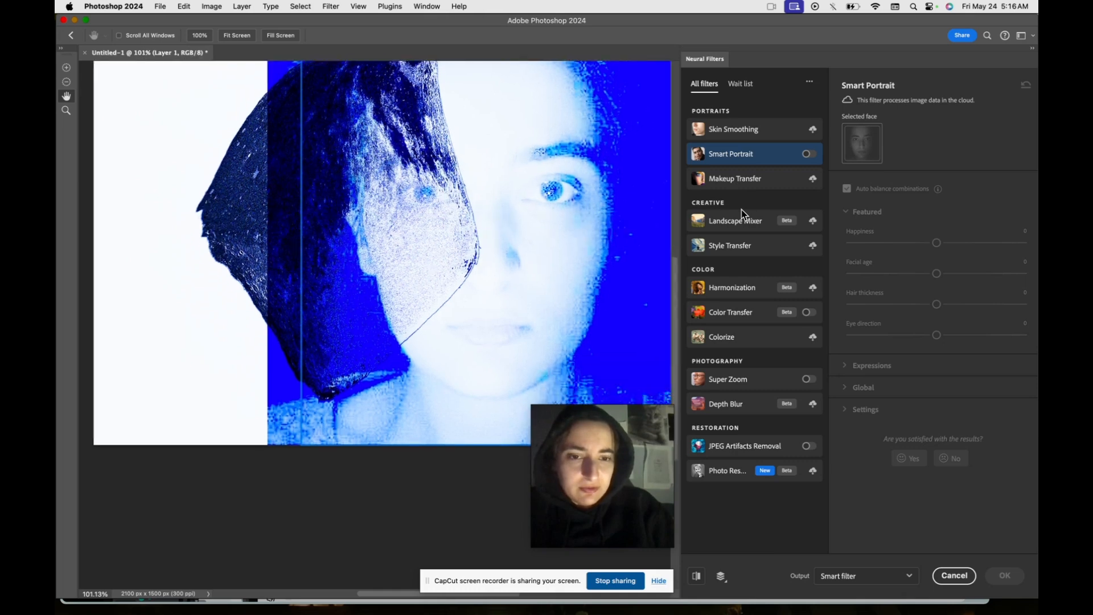
Examine the wait-list neural filters: Portrait Generator, Water Long Exposure, Shadow Regenerator and Noise Reduction
left_click(740, 84)
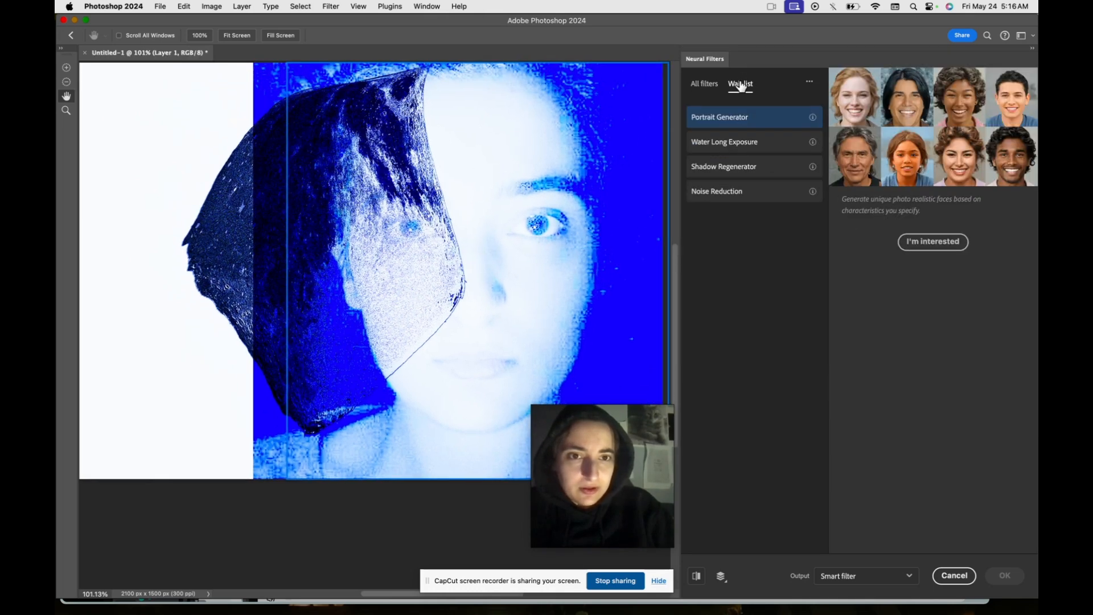
left_click(813, 168)
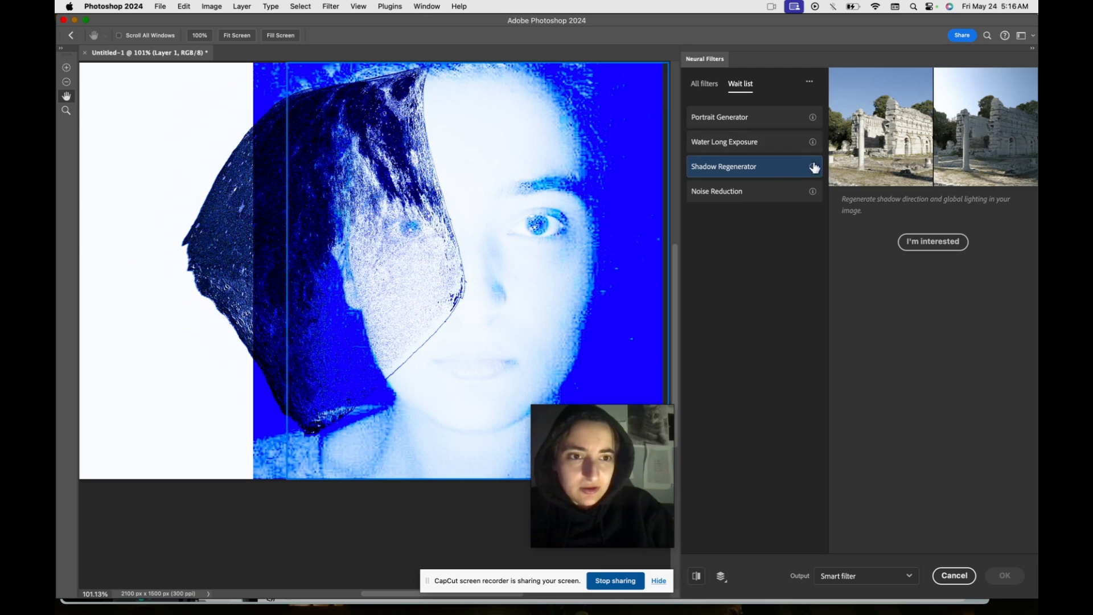
left_click(738, 143)
left_click(743, 121)
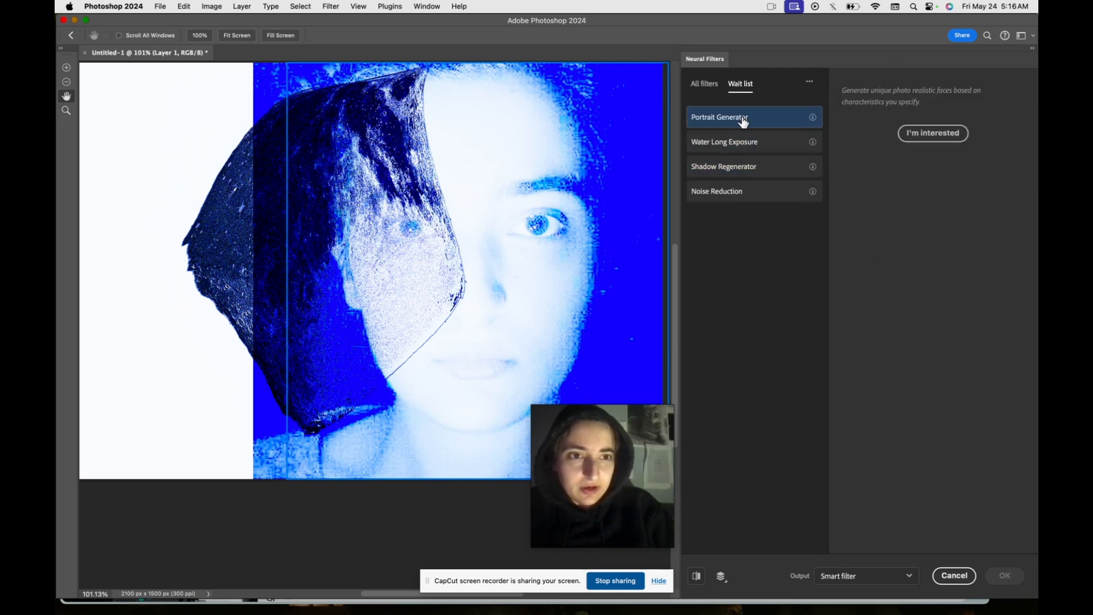
left_click(753, 191)
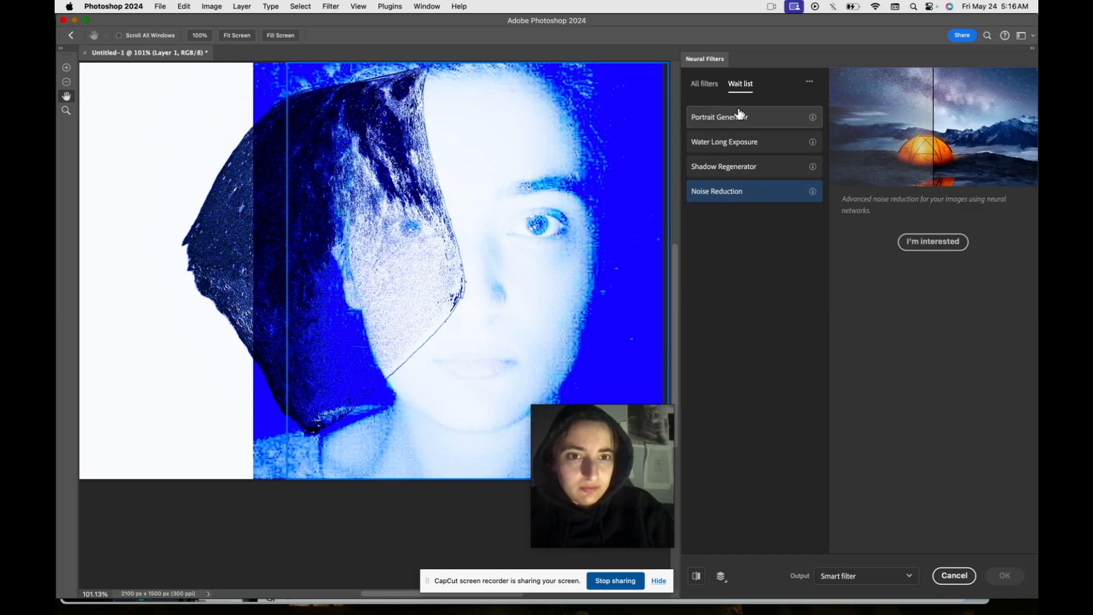
left_click(740, 118)
left_click(742, 192)
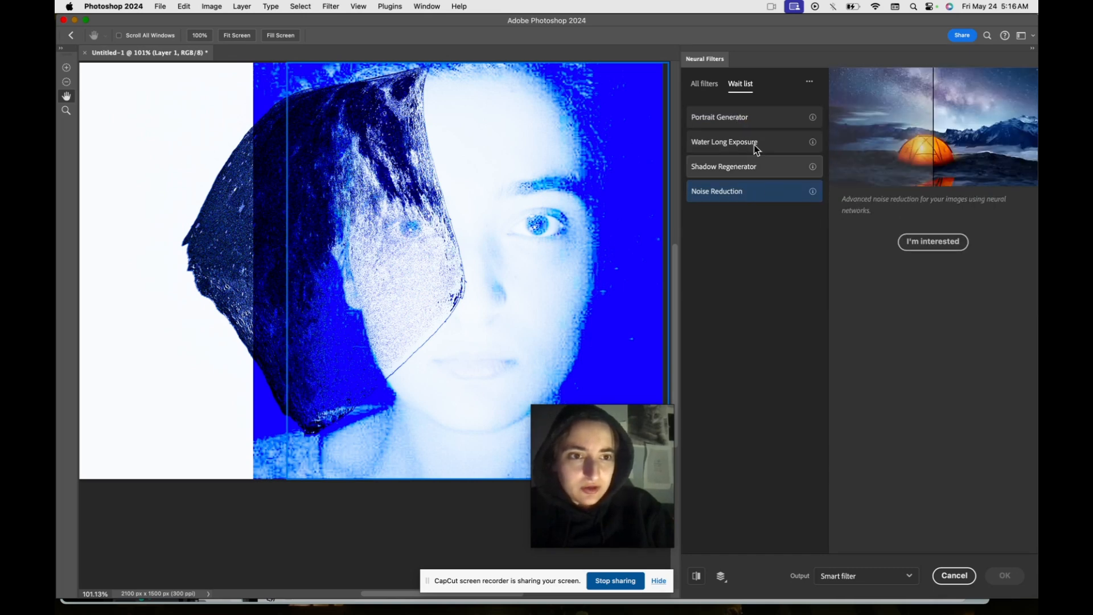
Return to the full neural filter list, try Smart Portrait with Happiness at +35, and cancel the neural filters
left_click(704, 84)
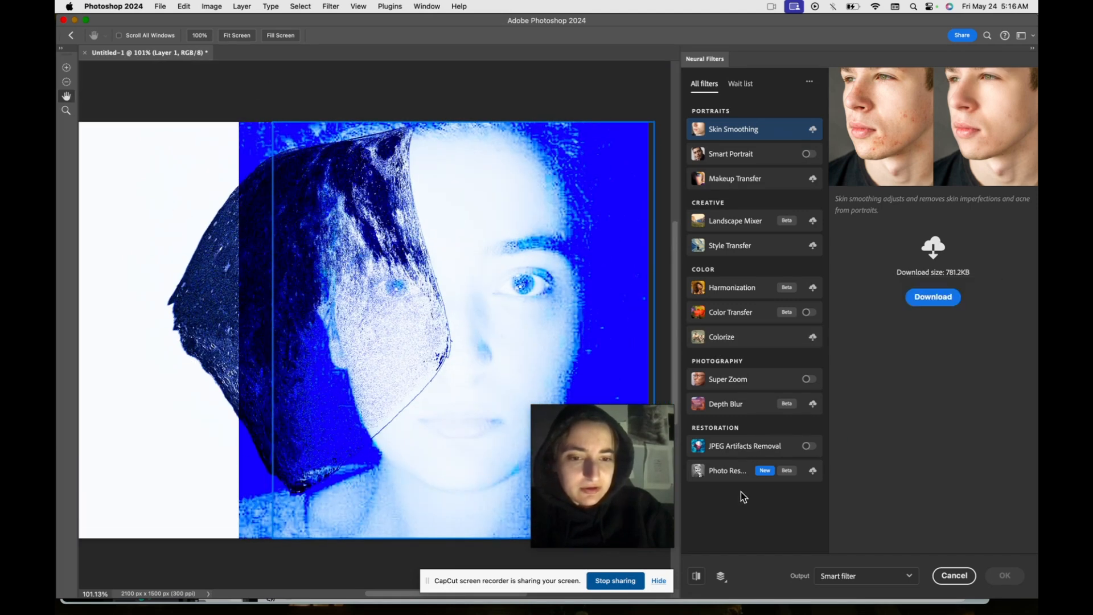
mouse_move(740, 476)
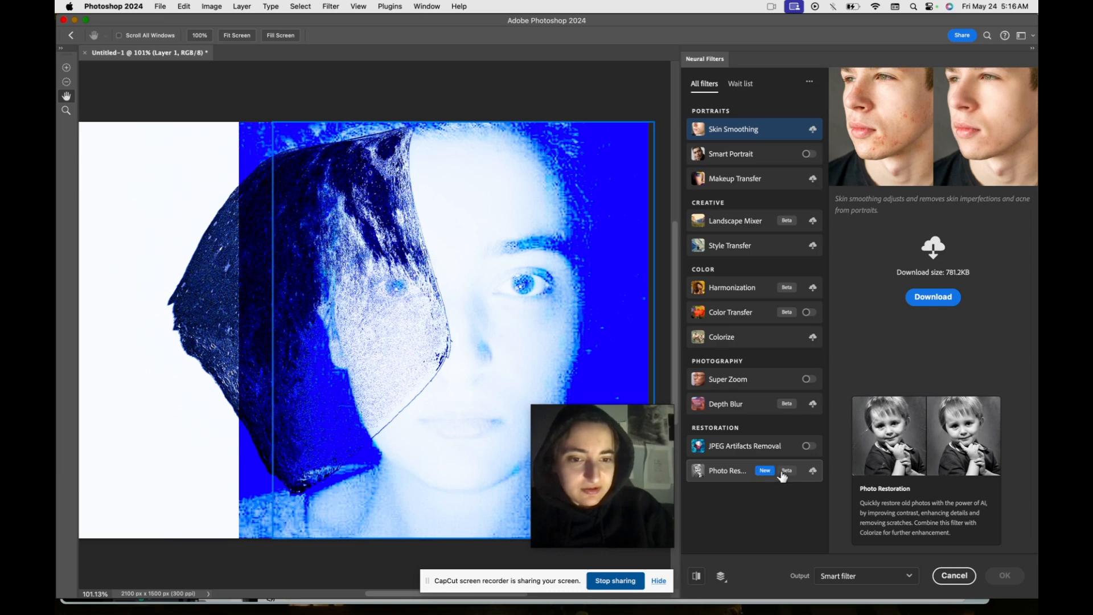
mouse_move(765, 456)
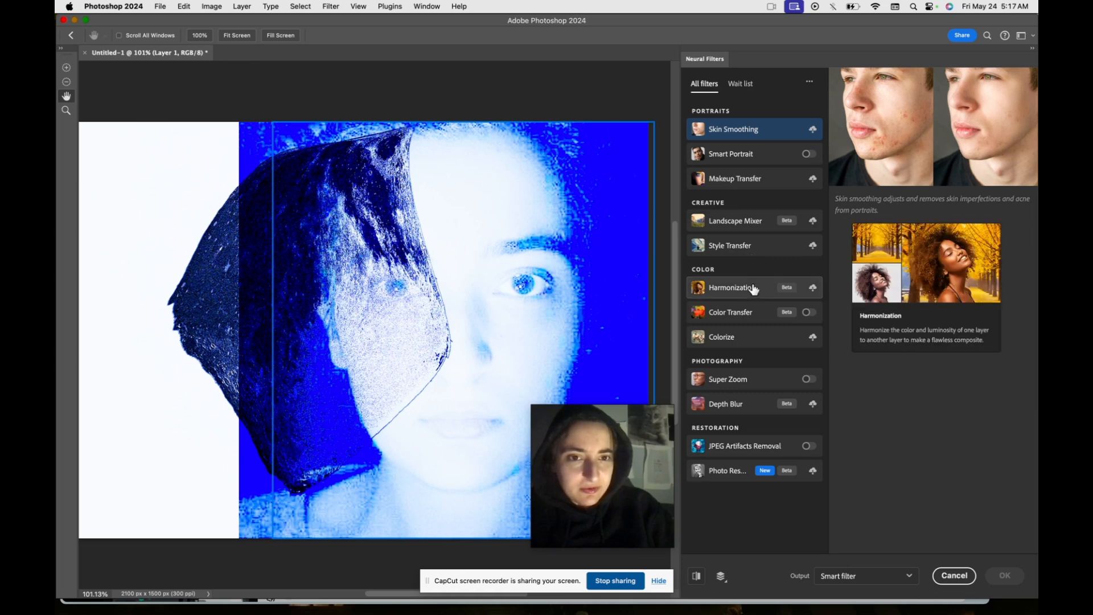
left_click(807, 154)
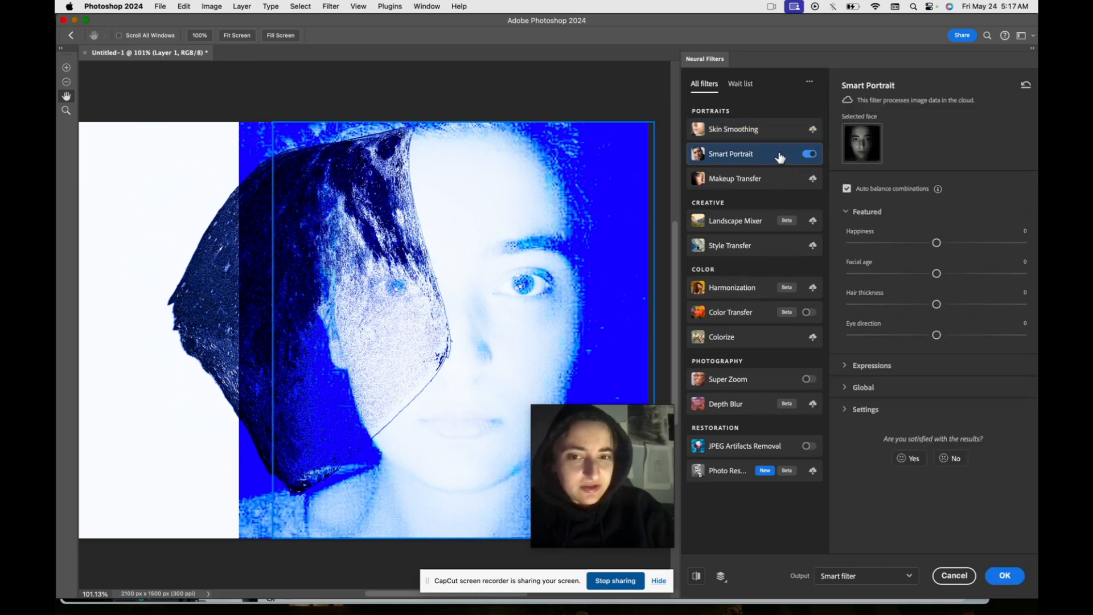
left_click_drag(937, 244, 1001, 251)
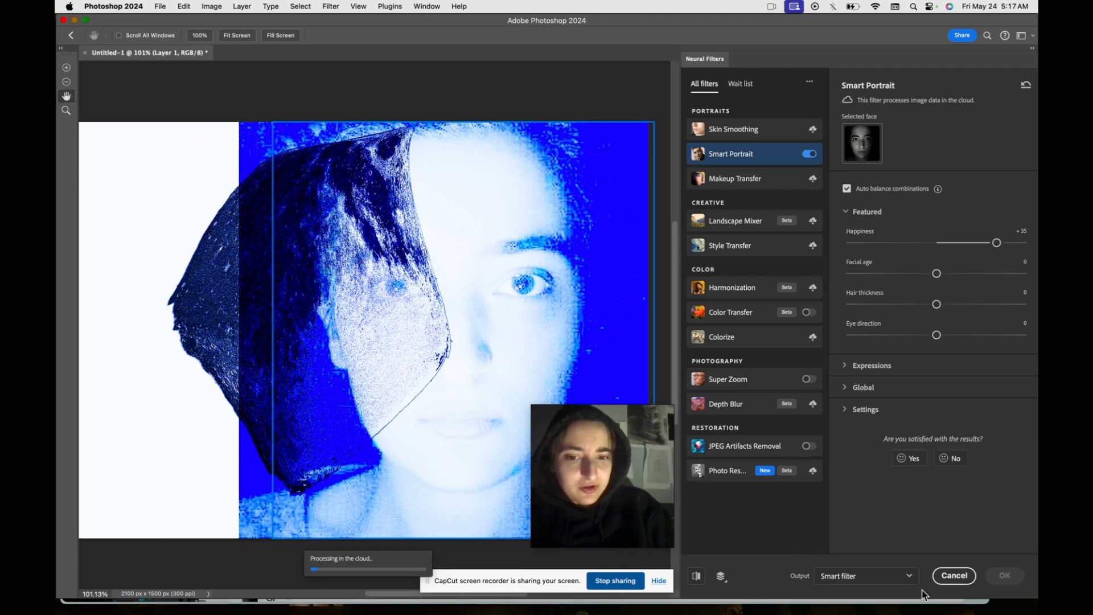
left_click(955, 577)
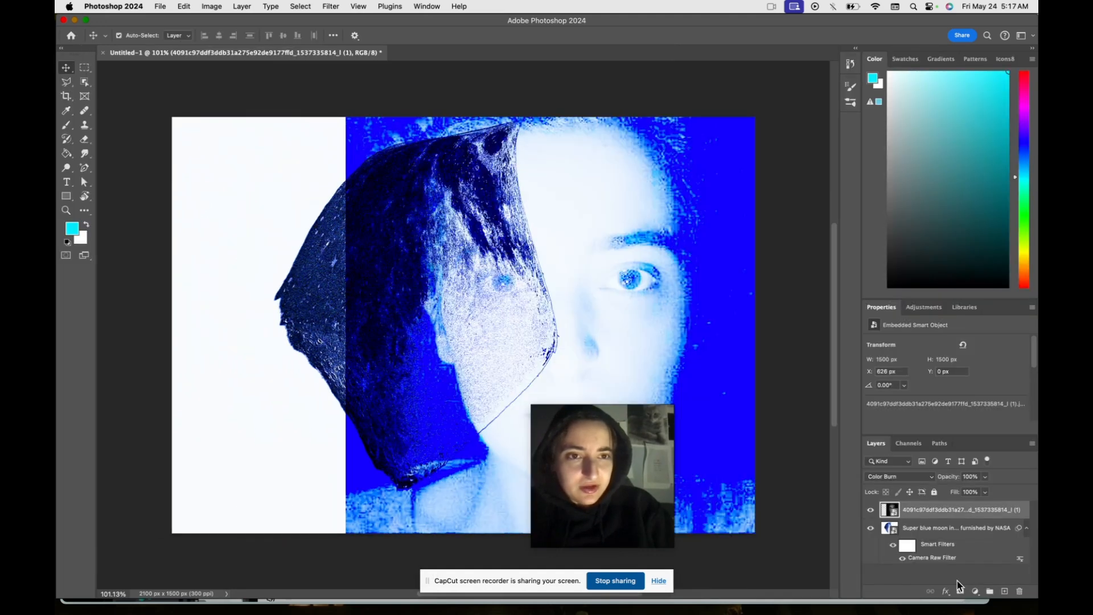
left_click_drag(631, 416, 771, 311)
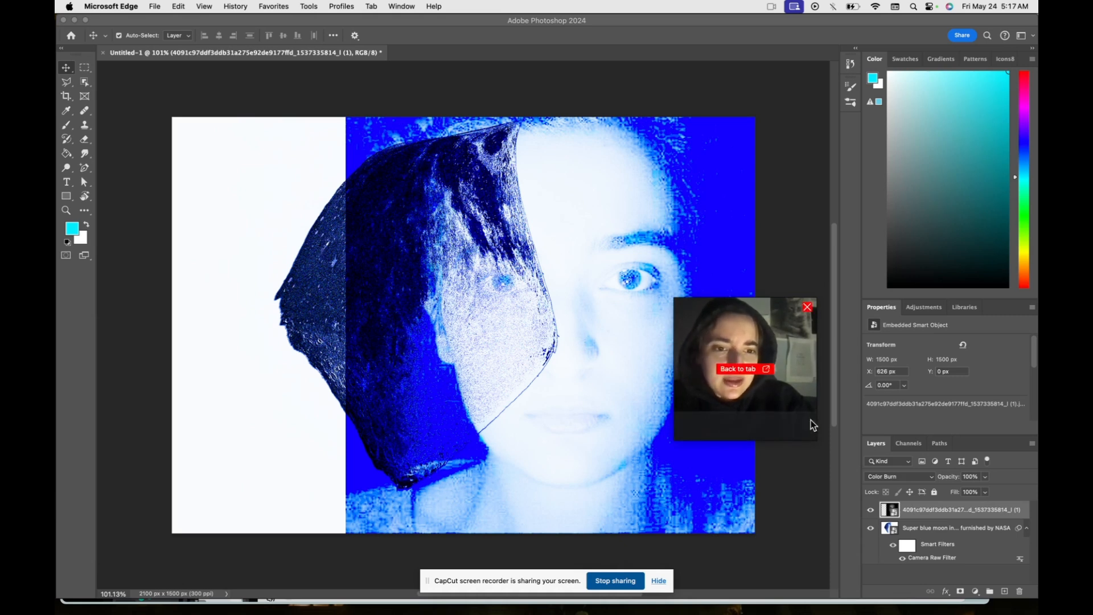
left_click_drag(816, 439, 933, 508)
left_click_drag(861, 313, 966, 128)
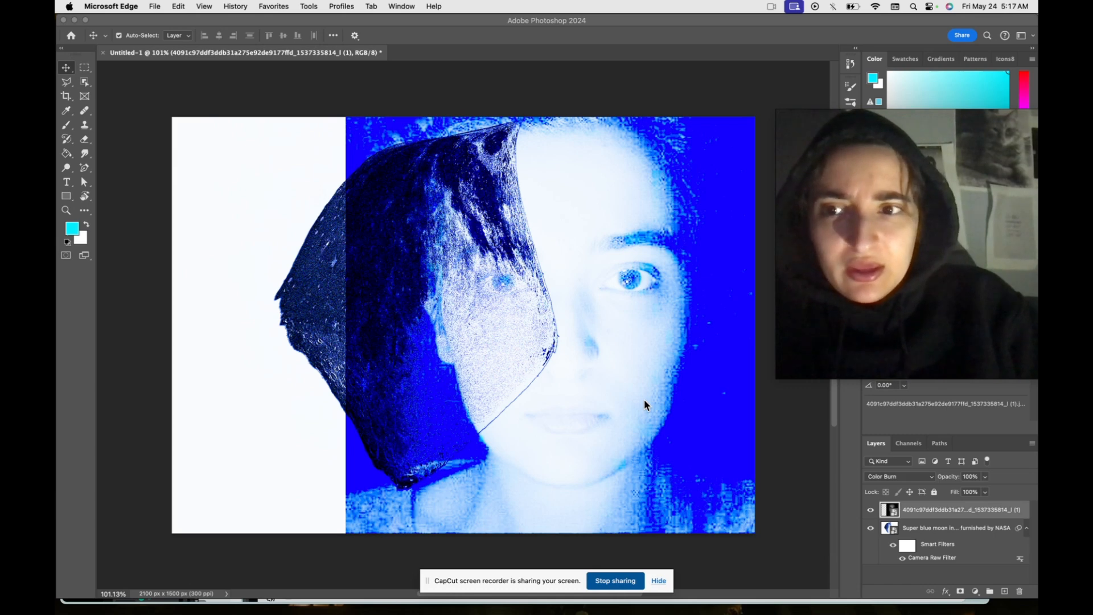
Open the Save As dialog to review saving the document to Creative Cloud, and close it without saving
left_click(156, 6)
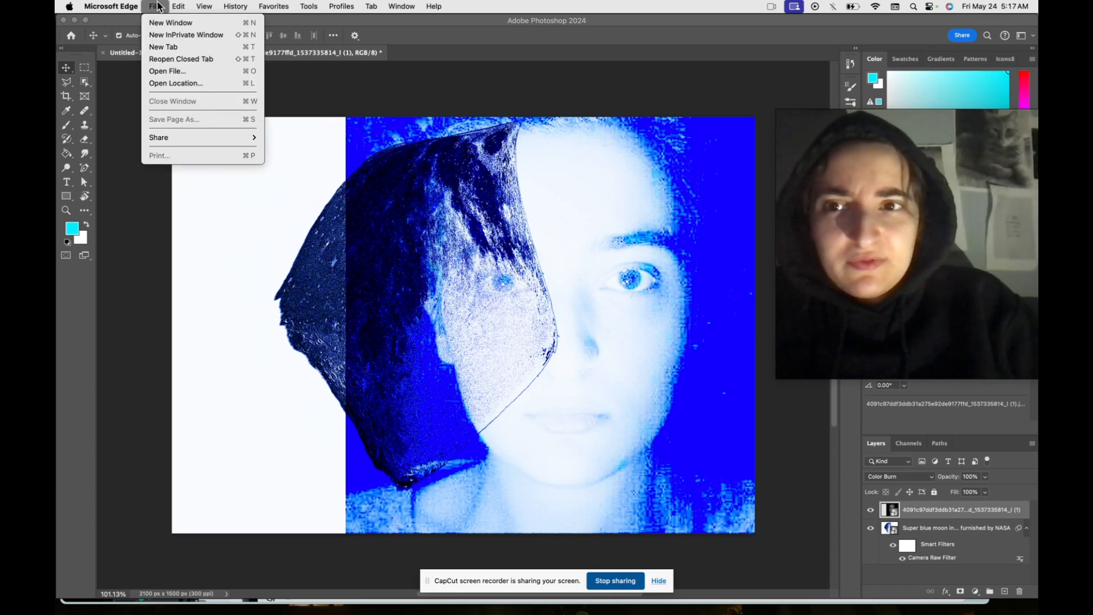
key("Escape")
left_click(157, 25)
left_click(156, 7)
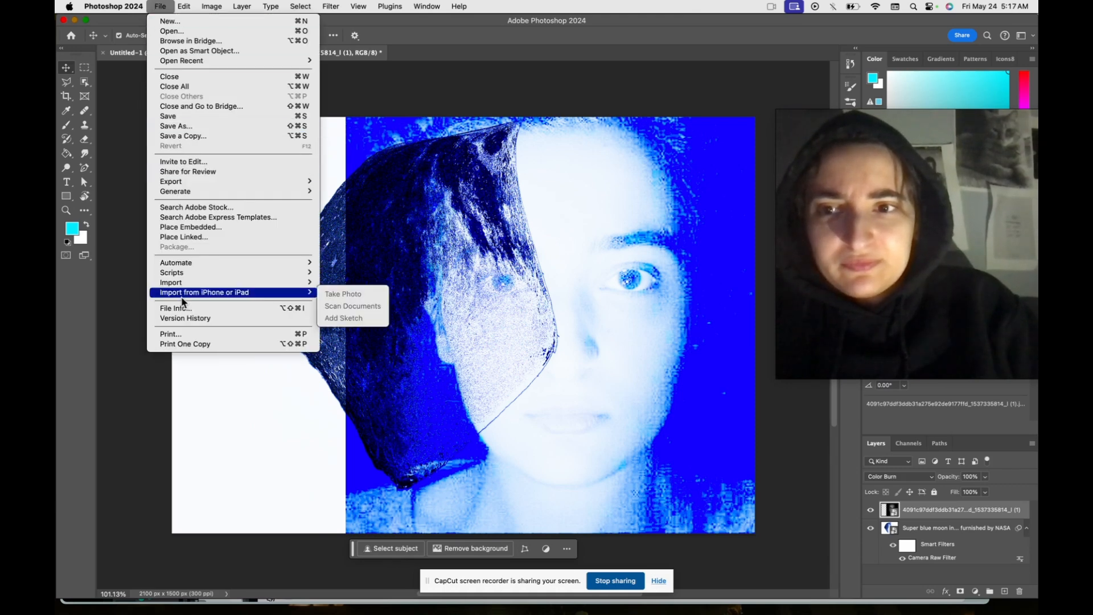
left_click(200, 127)
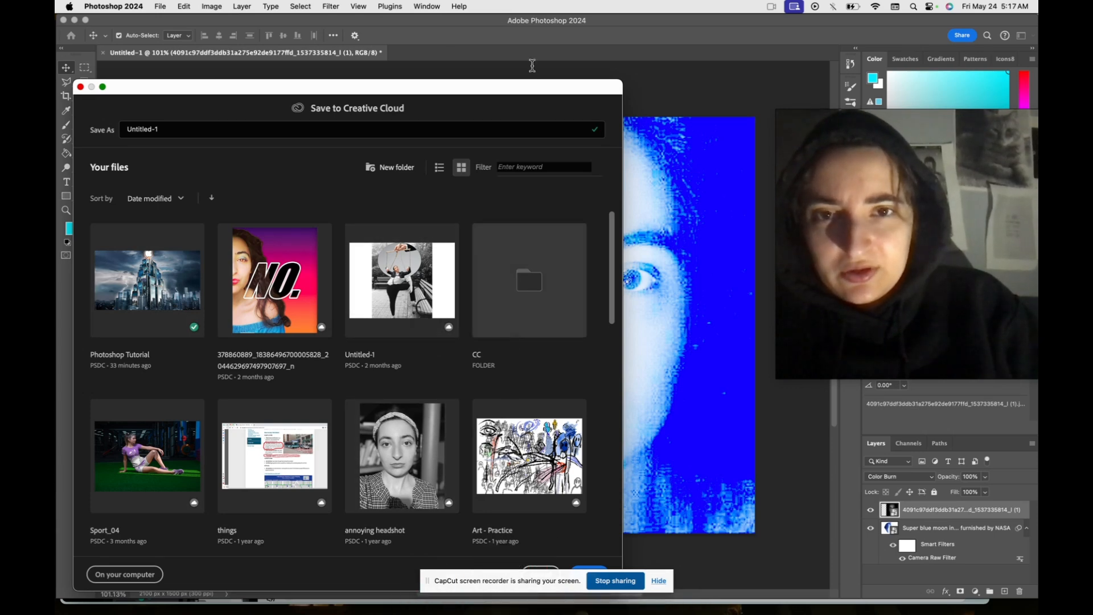
left_click_drag(530, 88, 537, 27)
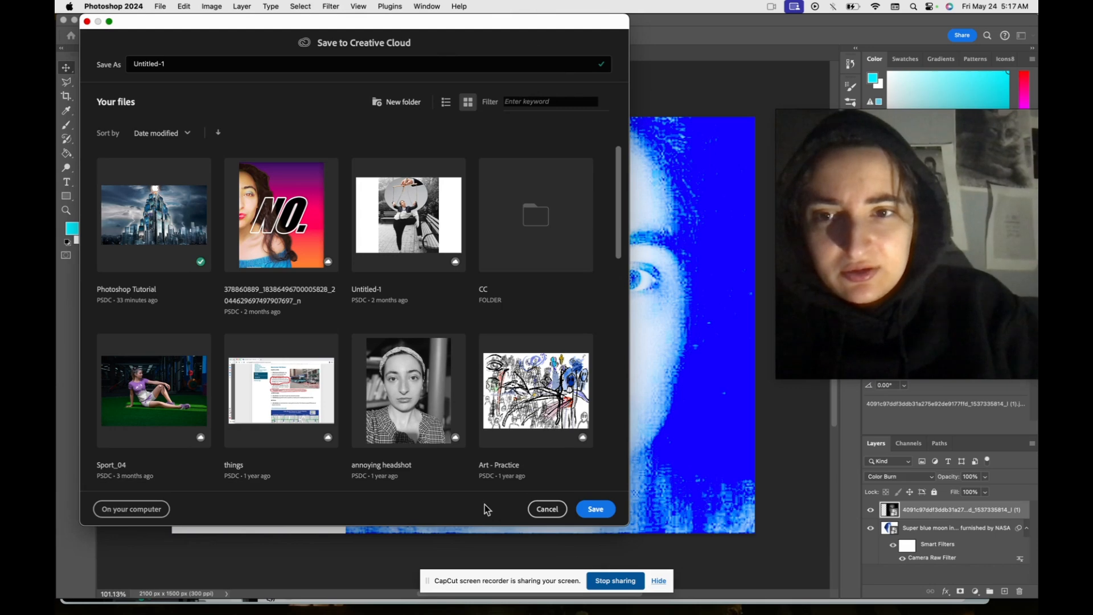
left_click(546, 510)
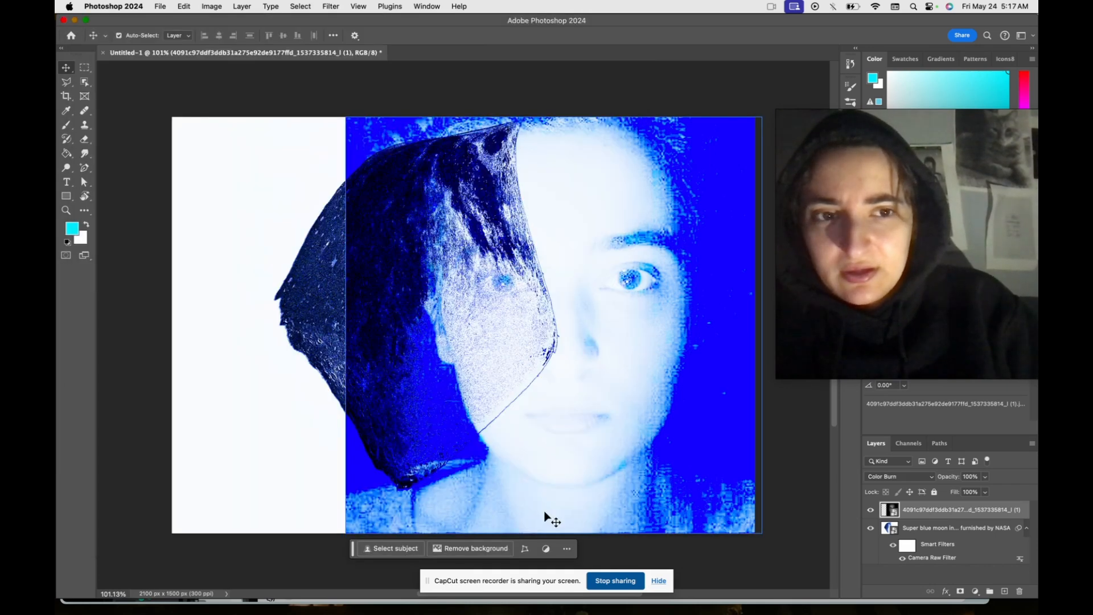
Open Quick Export as PNG for the document to review its save dialog, and cancel without saving
left_click(271, 6)
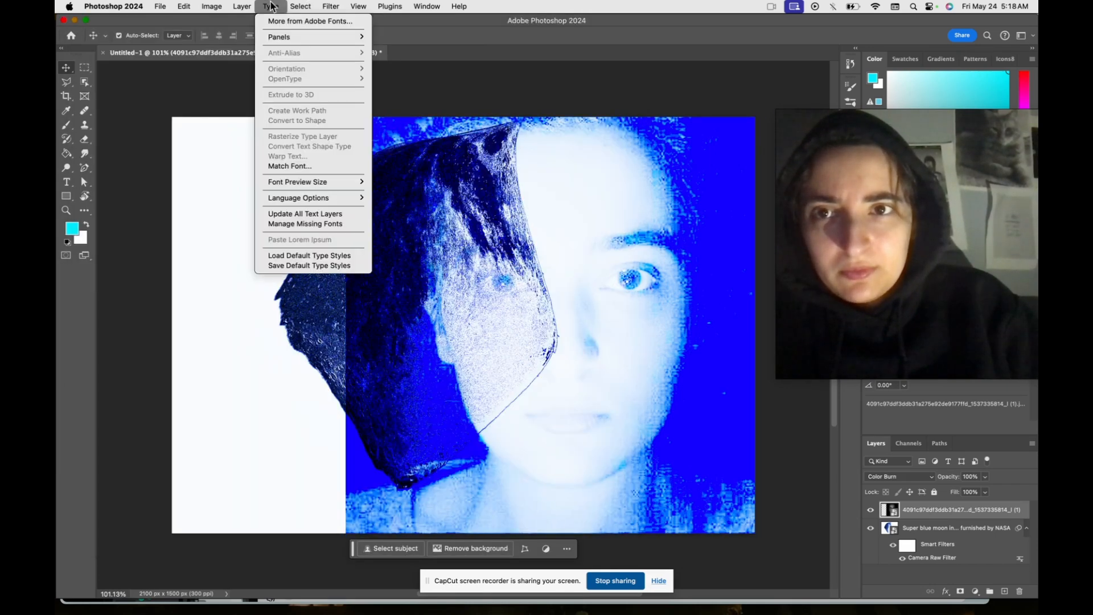
mouse_move(314, 9)
mouse_move(160, 7)
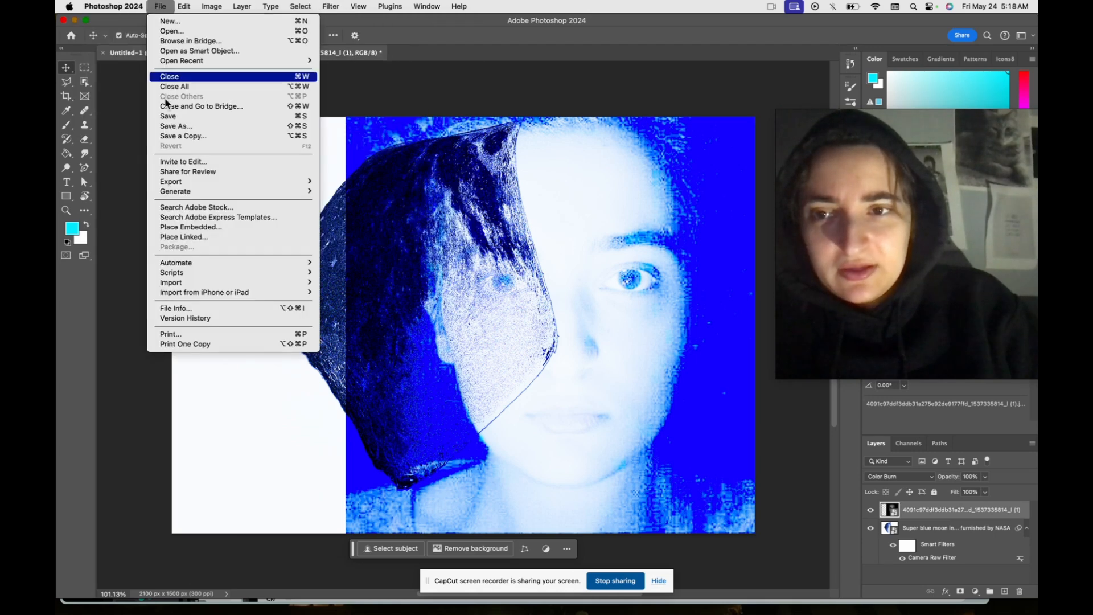
mouse_move(230, 296)
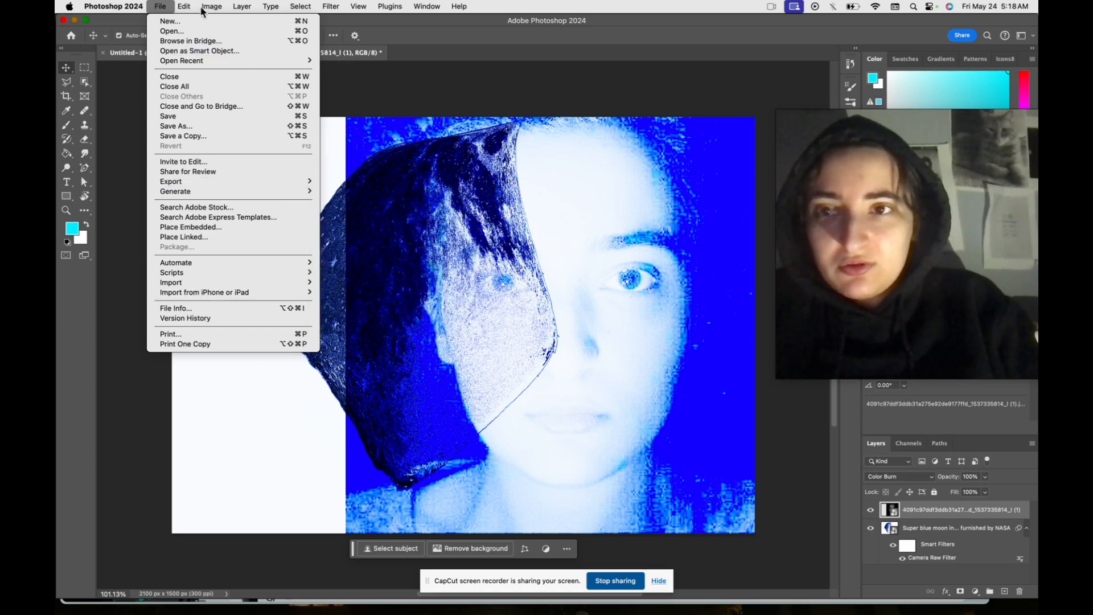
mouse_move(177, 184)
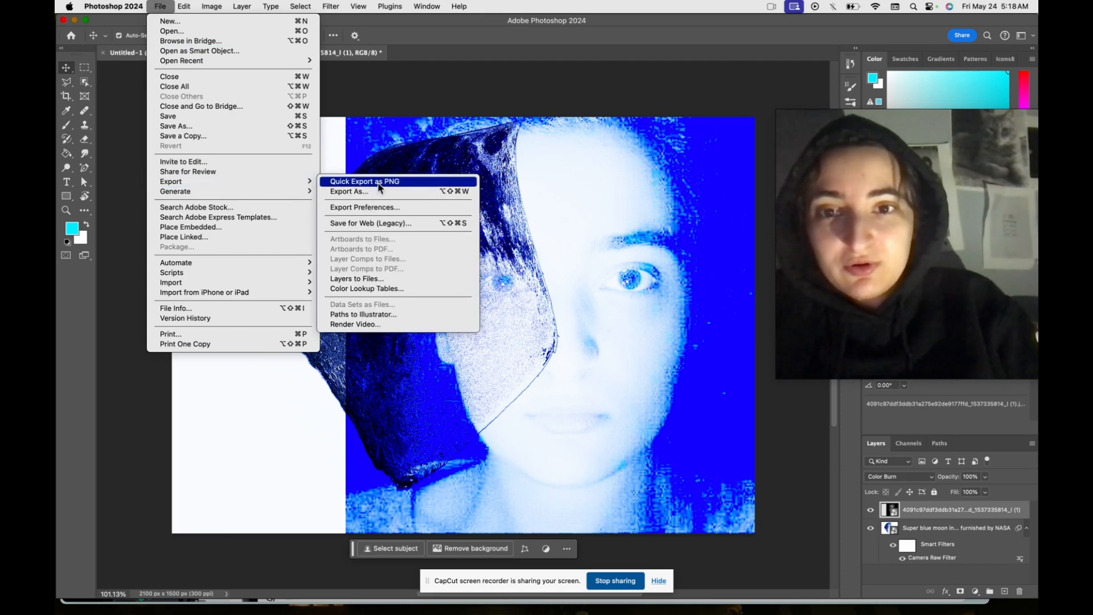
left_click(379, 184)
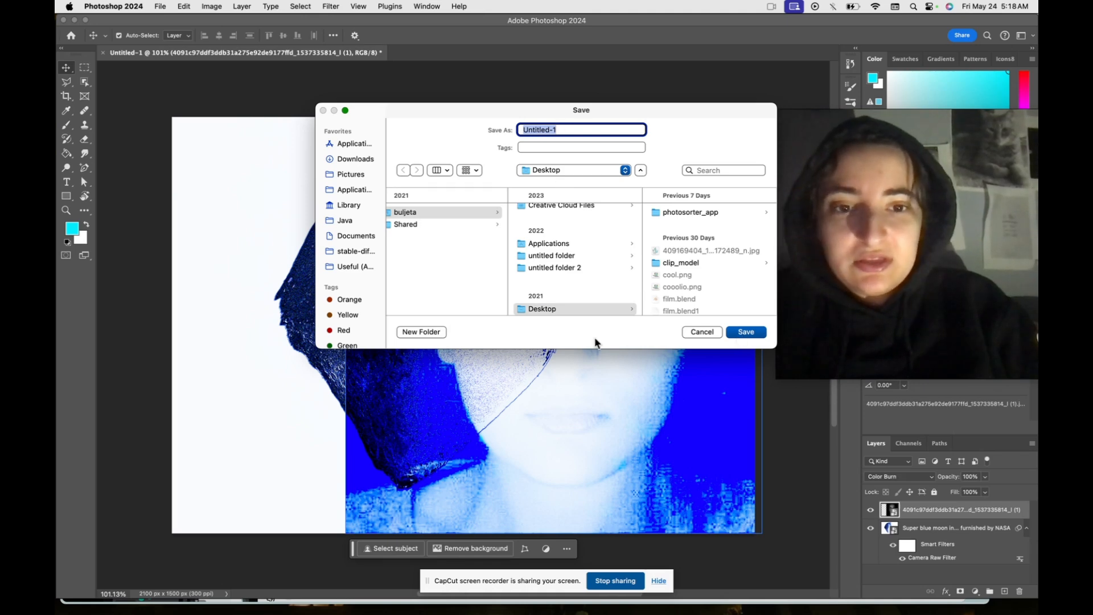
left_click(698, 336)
Review the Export As settings for format, image size, canvas size and color space, and cancel the export
left_click(170, 5)
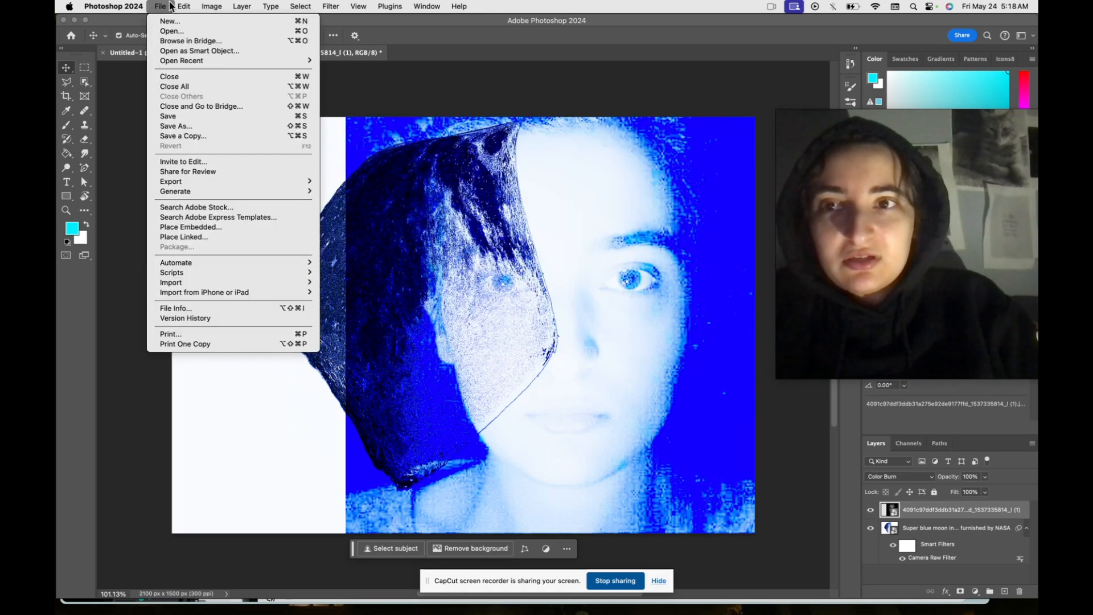
mouse_move(293, 182)
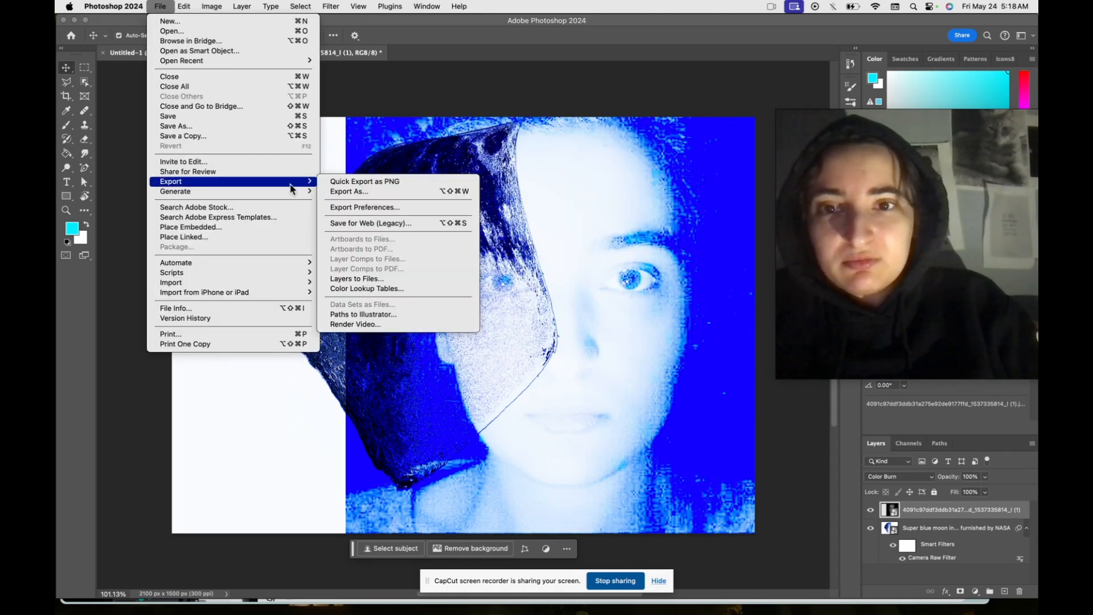
left_click(350, 191)
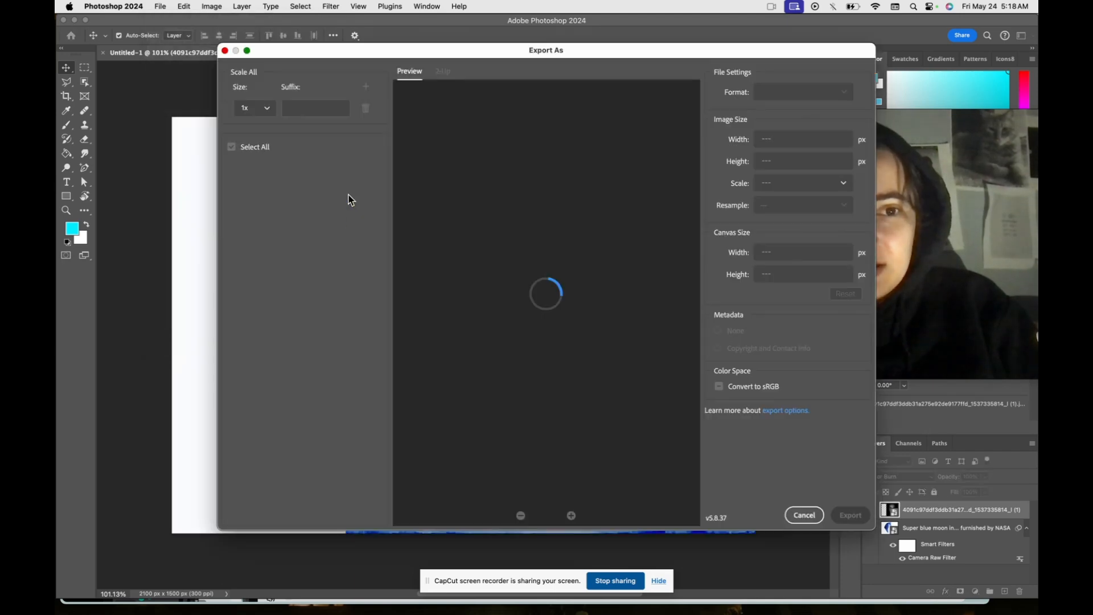
left_click_drag(625, 57, 511, 45)
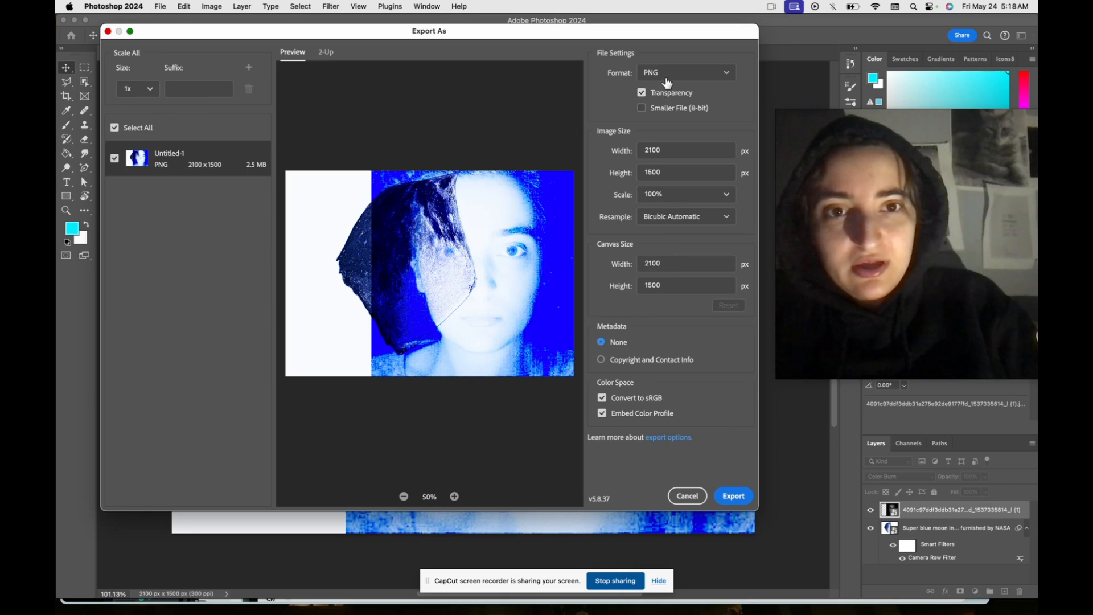
left_click(687, 496)
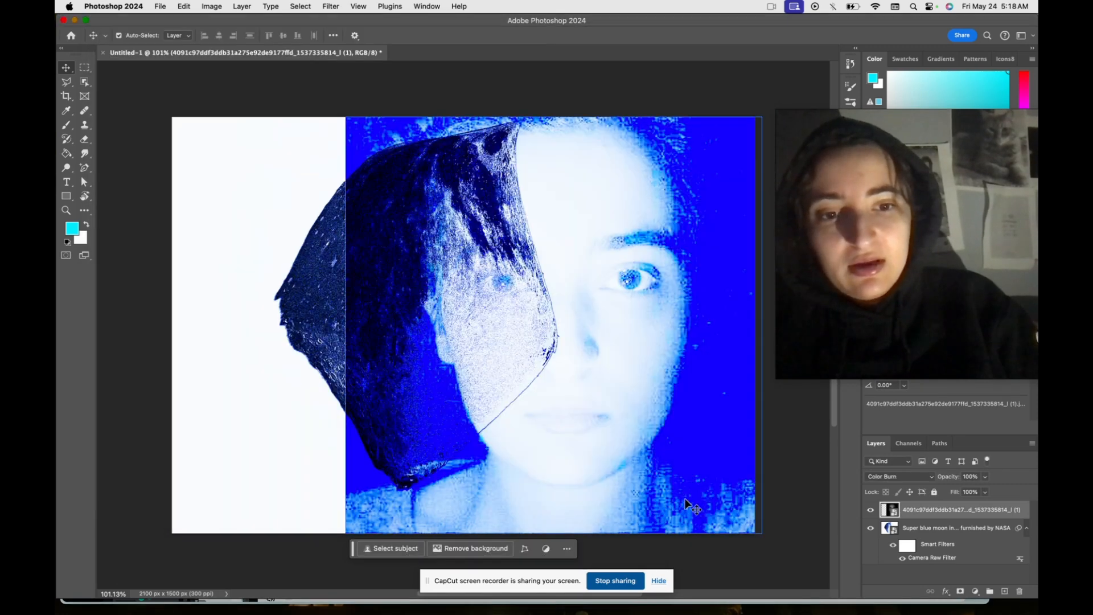
Try Puppet Warp on the portrait layer, placing pins on the face and pulling the mesh to distort it
left_click(158, 7)
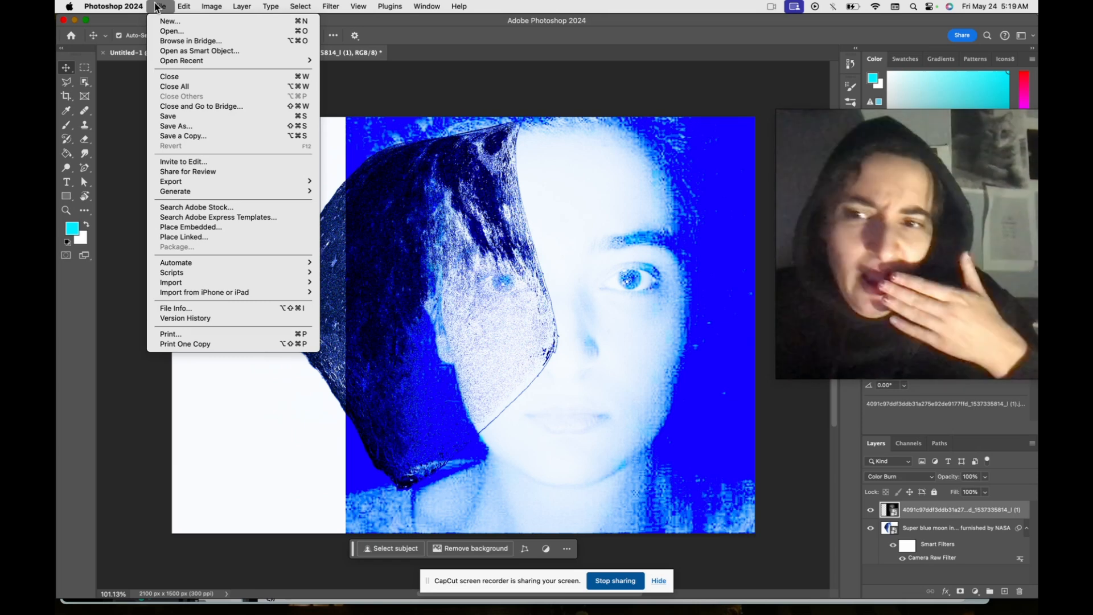
mouse_move(185, 7)
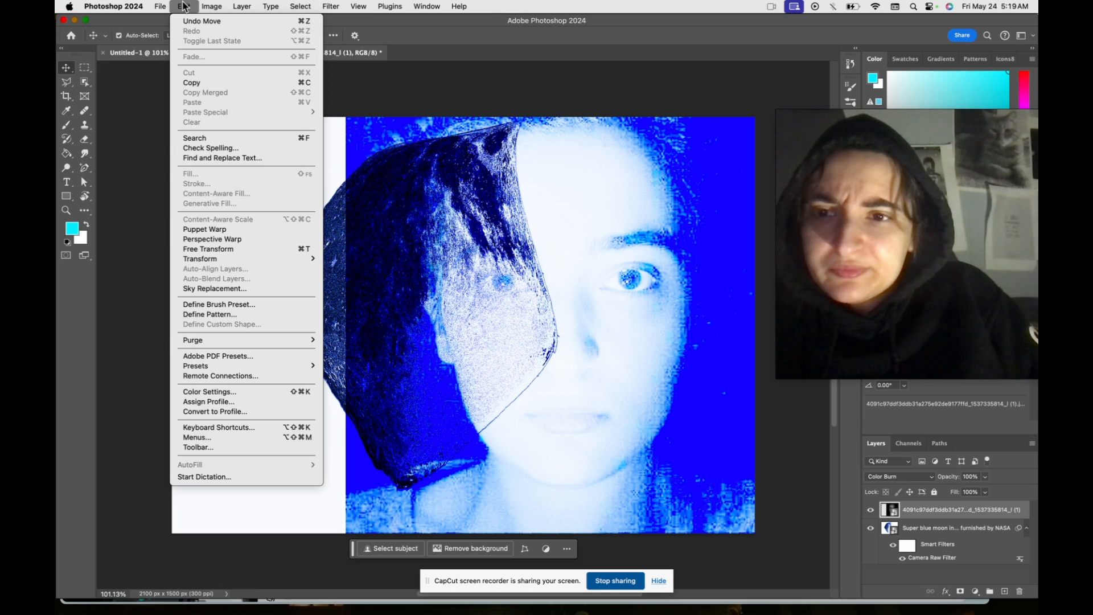
left_click(205, 230)
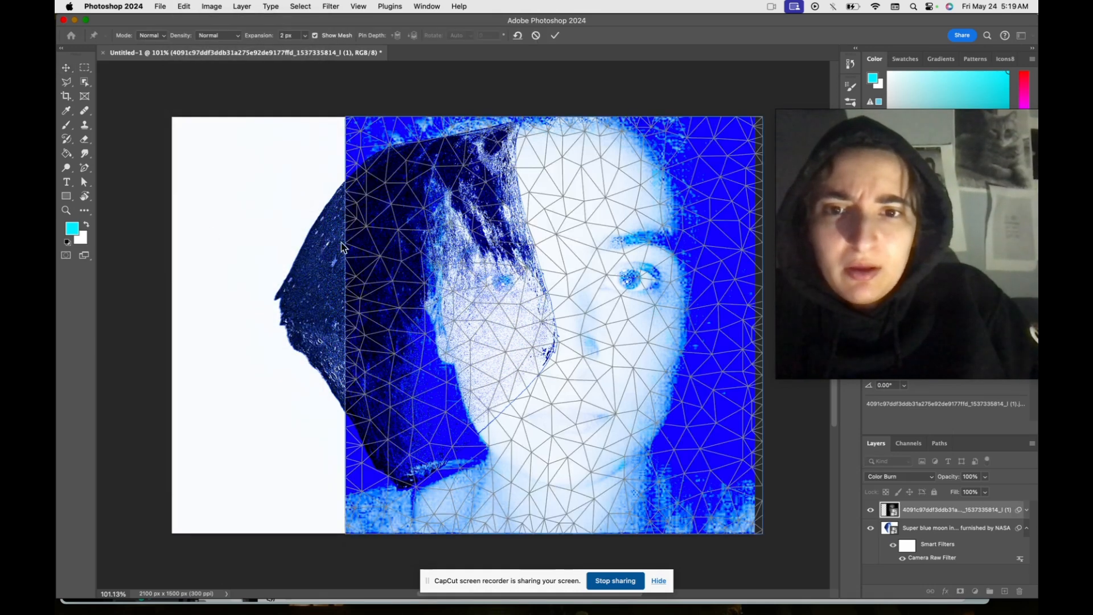
left_click(160, 6)
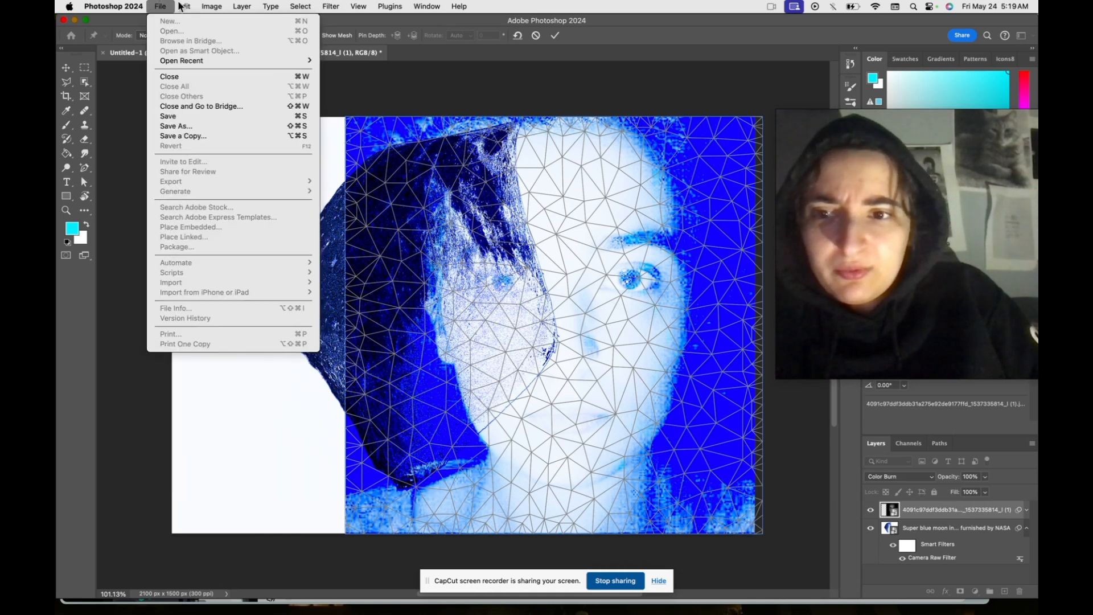
mouse_move(181, 6)
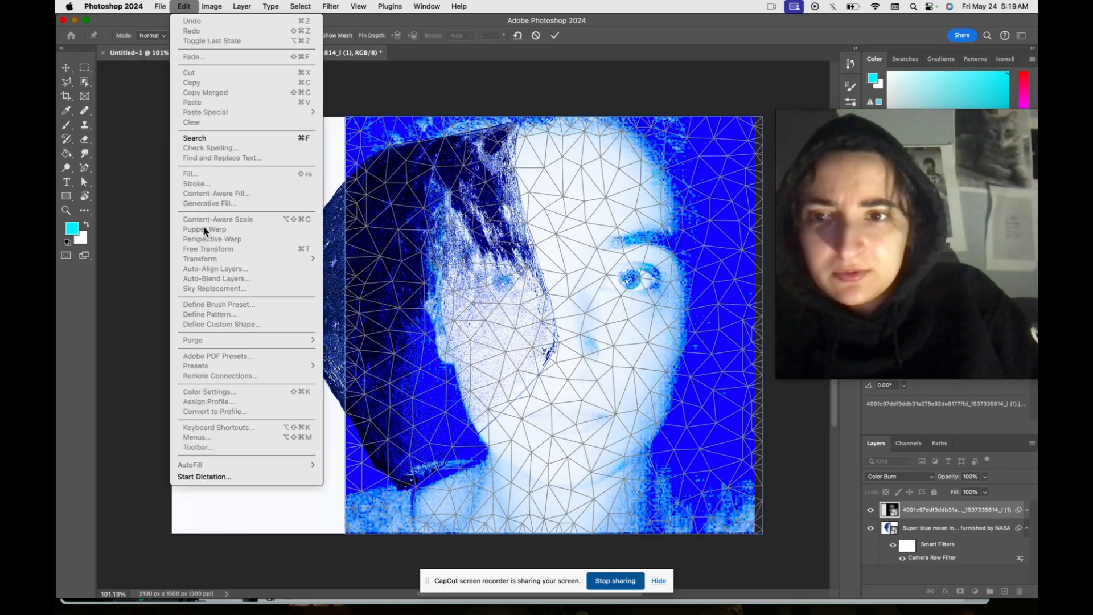
left_click(582, 255)
left_click(581, 254)
left_click_drag(582, 255, 650, 244)
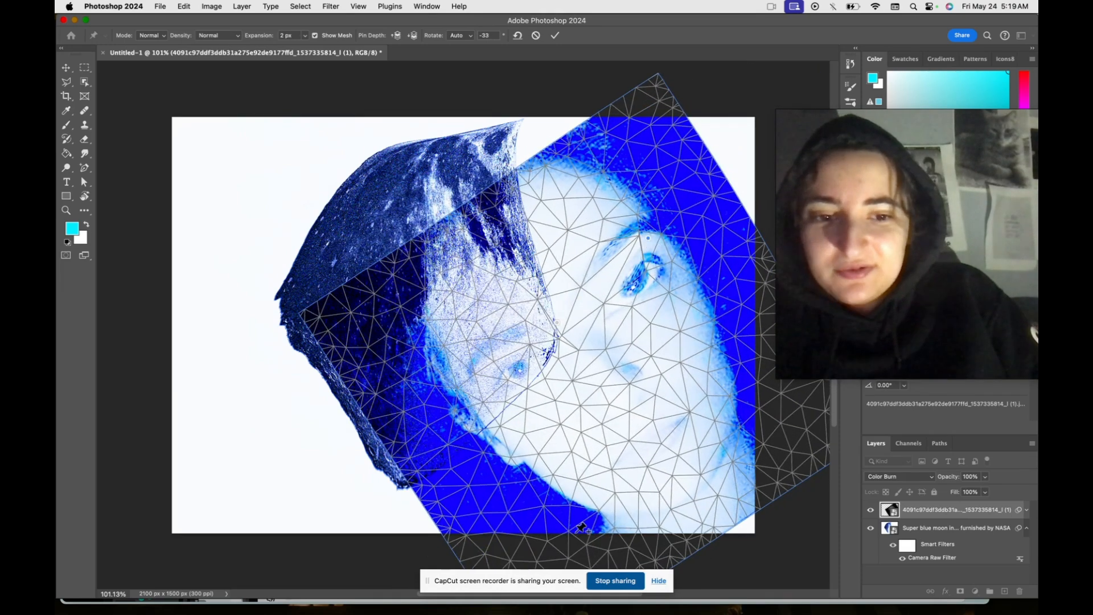
Undo the mesh distortion, try pulling the forehead pin outward, undo it, and discard the Puppet Warp
key("super+z")
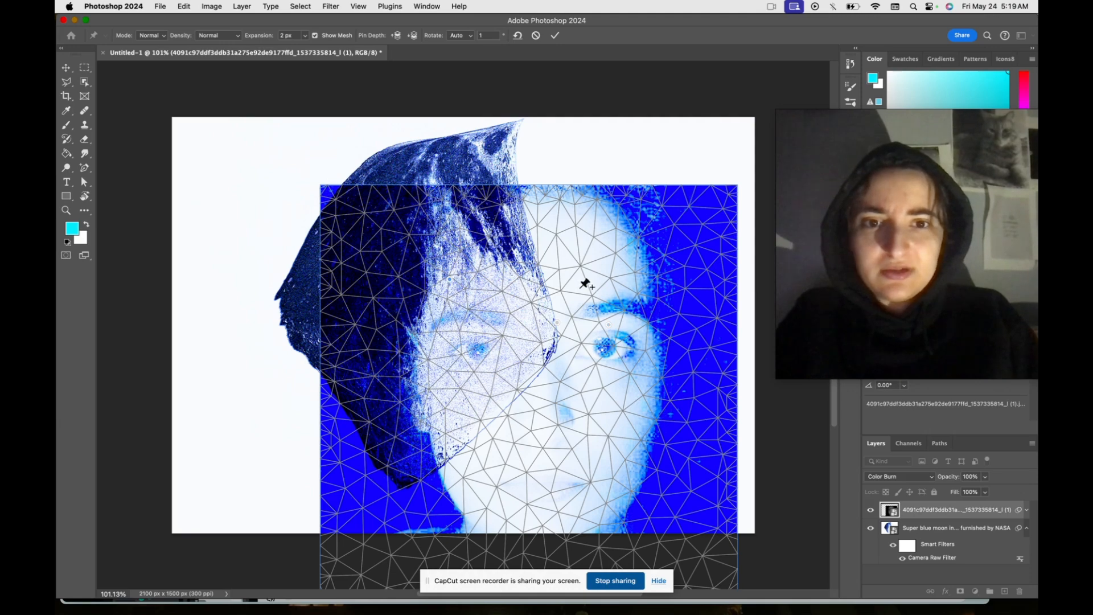
left_click_drag(579, 289, 631, 233)
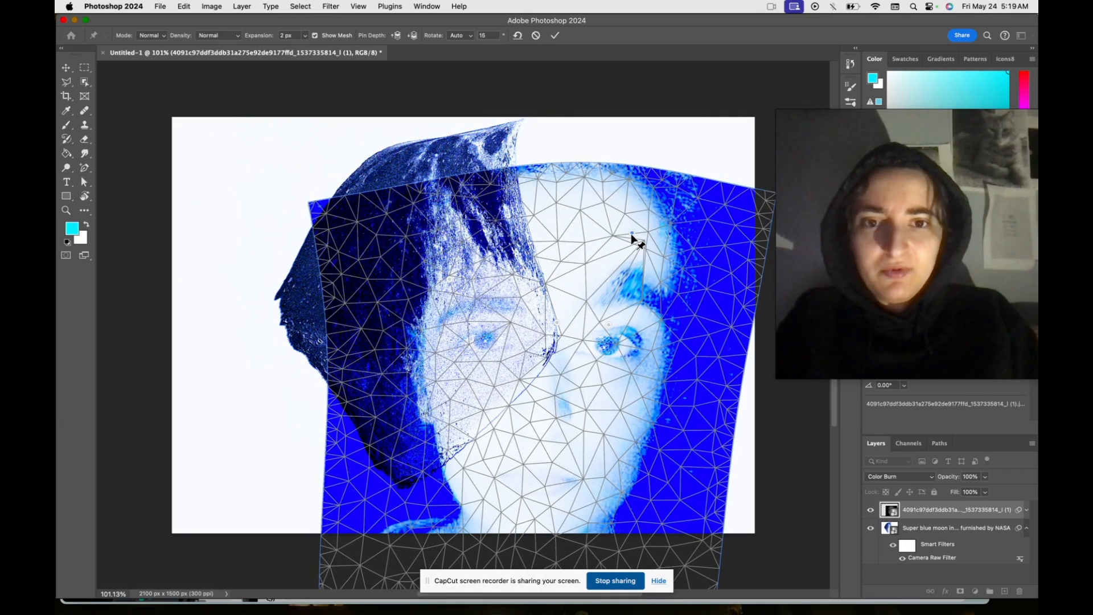
key("super+z")
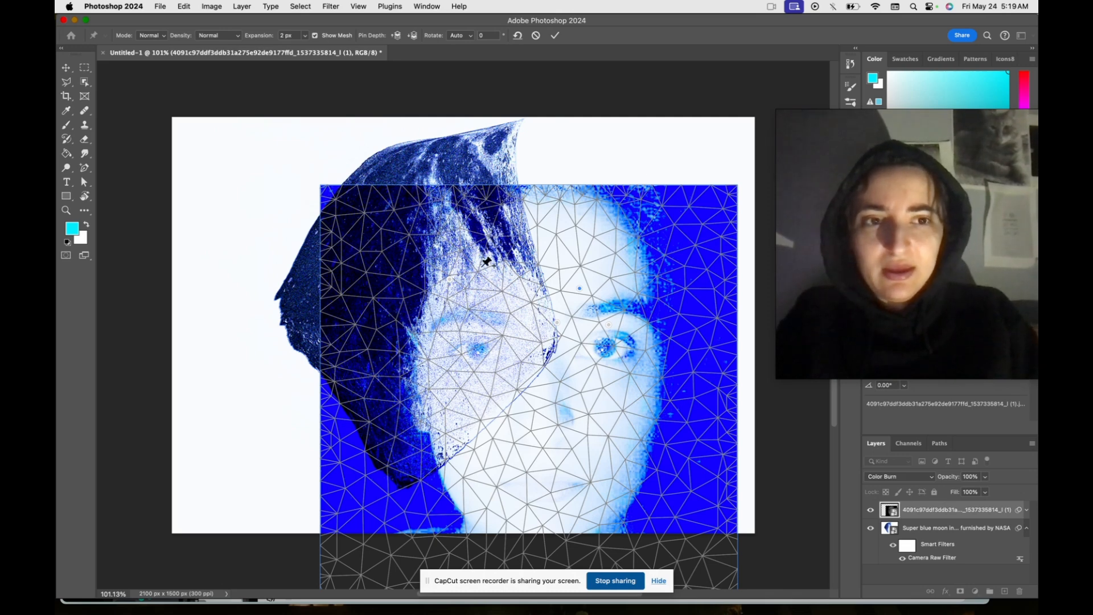
left_click(67, 68)
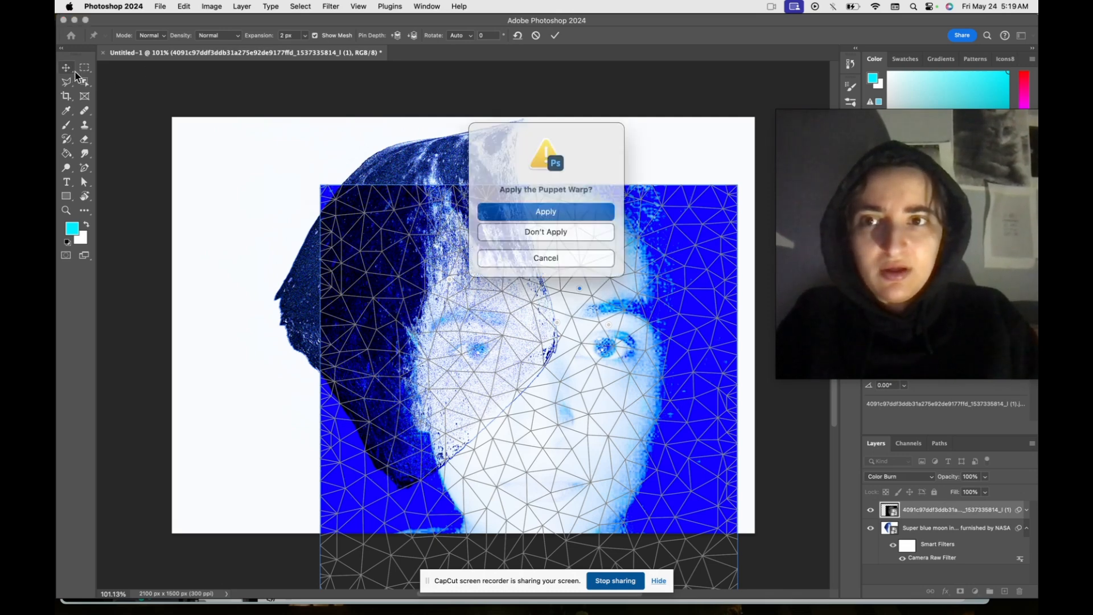
left_click(555, 232)
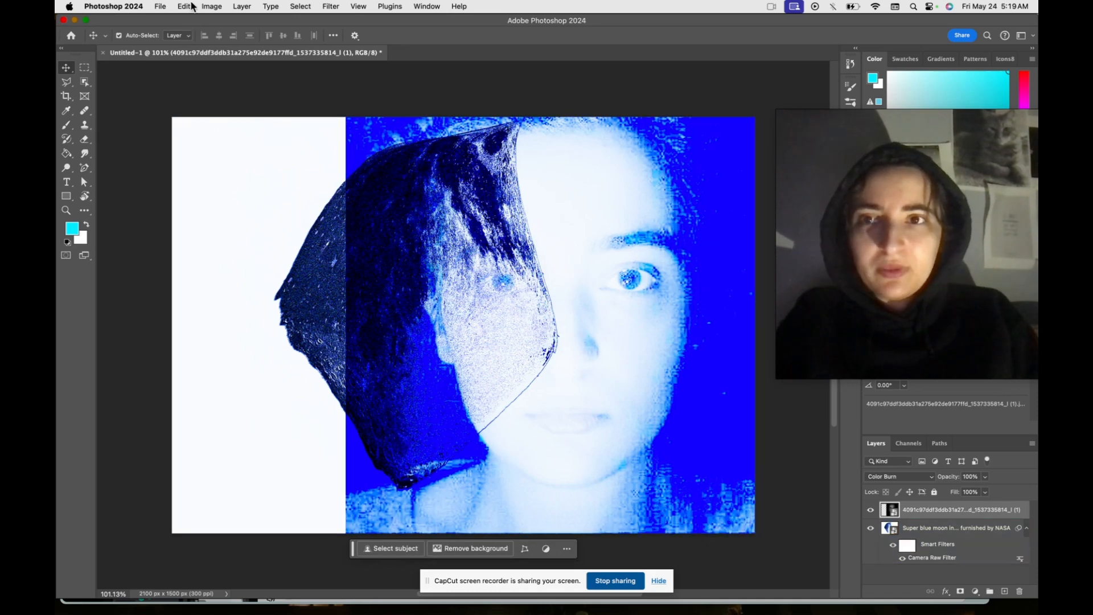
Try Sky Replacement on the composite image and dismiss it
left_click(246, 7)
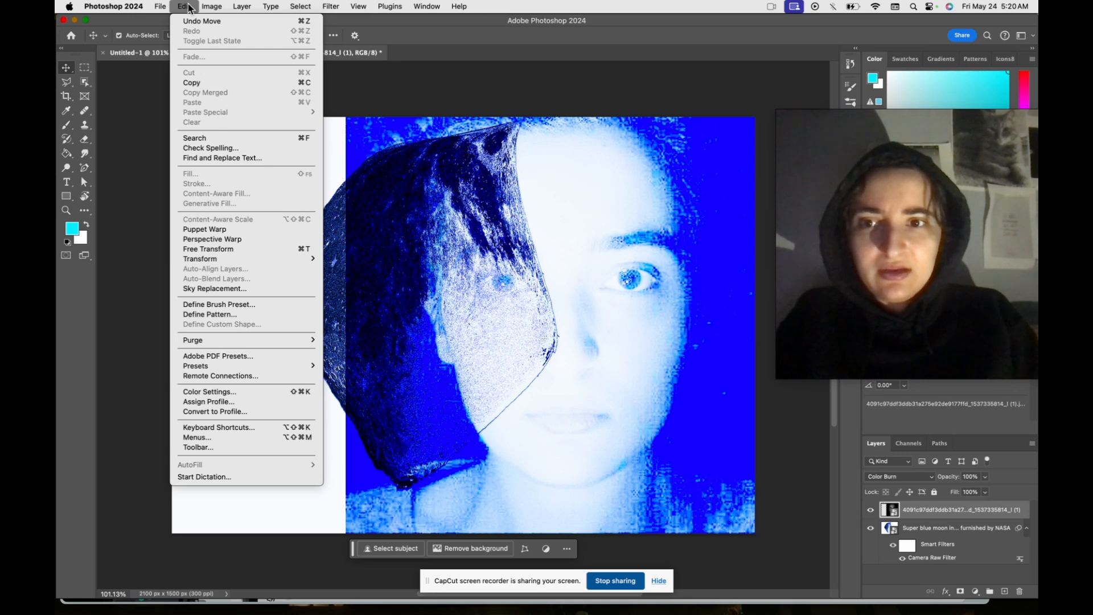
left_click(224, 289)
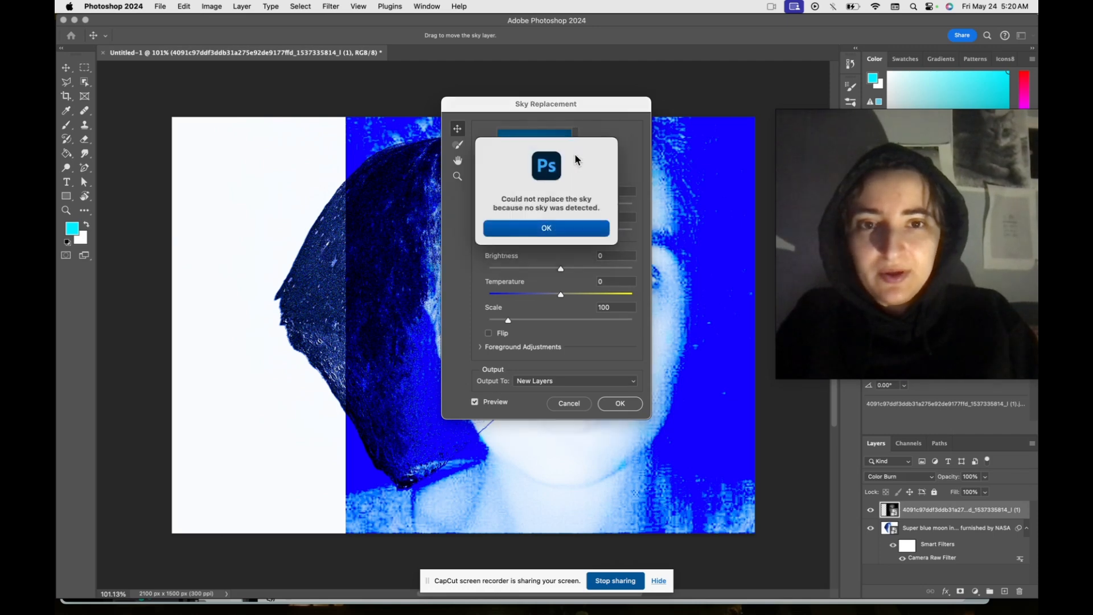
key("Return")
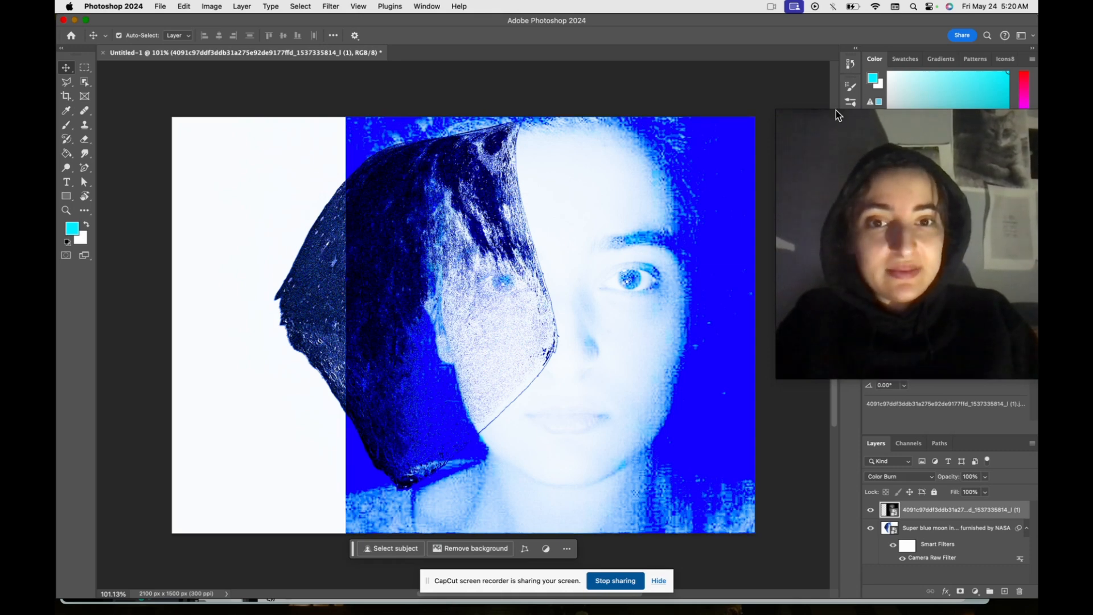
left_click_drag(815, 128, 560, 120)
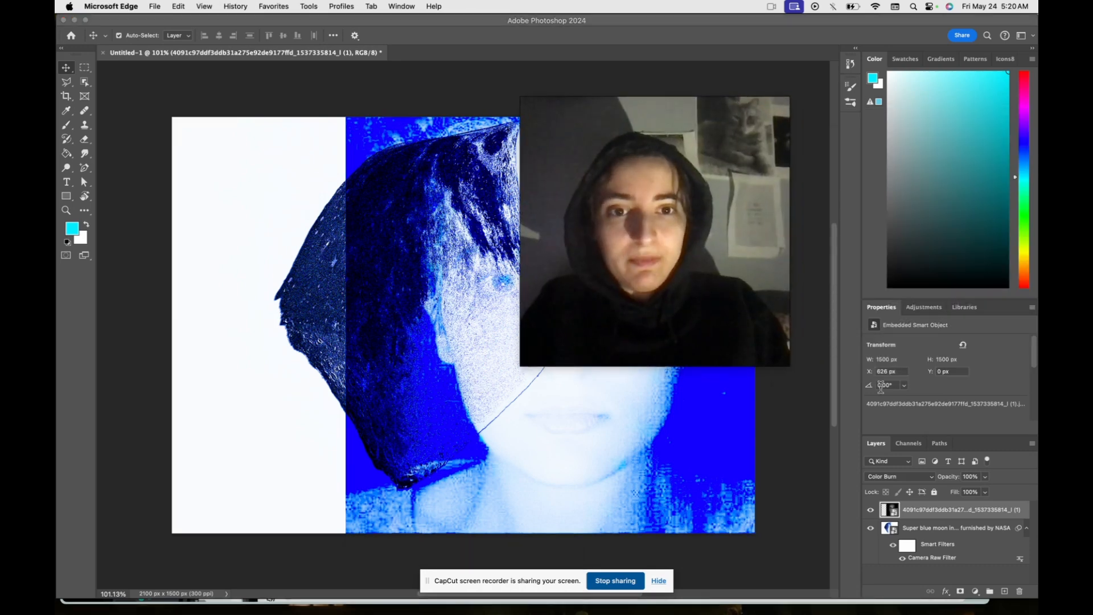
left_click(792, 372)
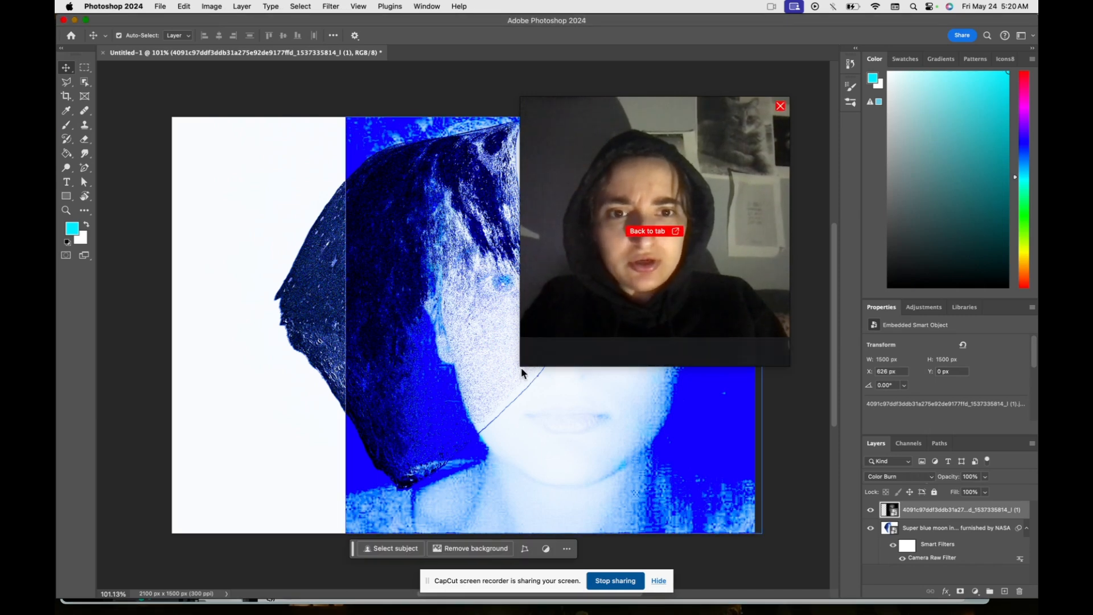
left_click(525, 98)
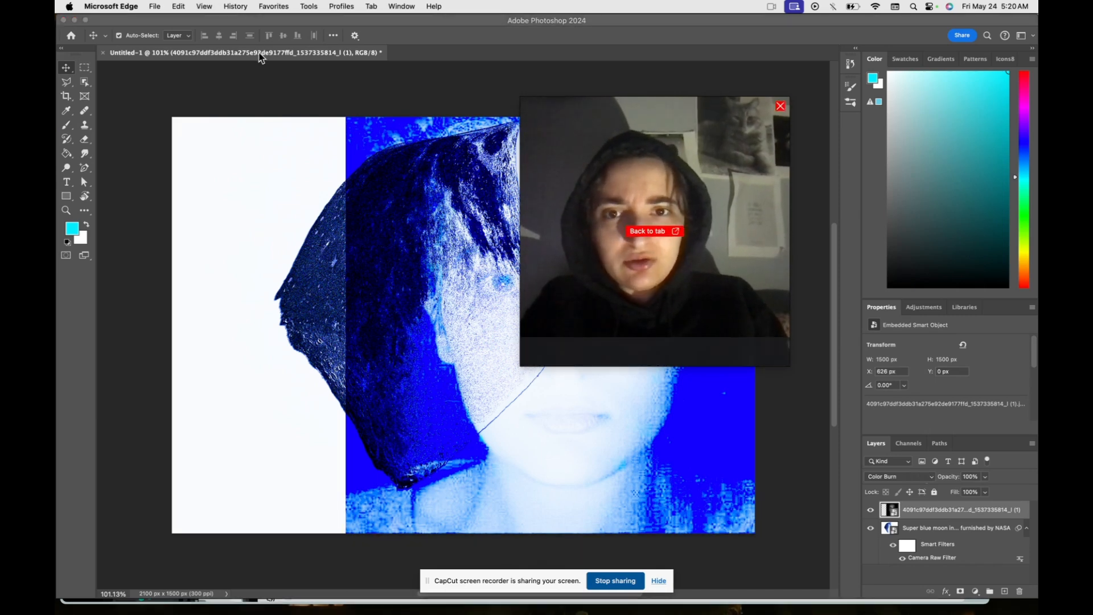
left_click_drag(686, 177, 485, 177)
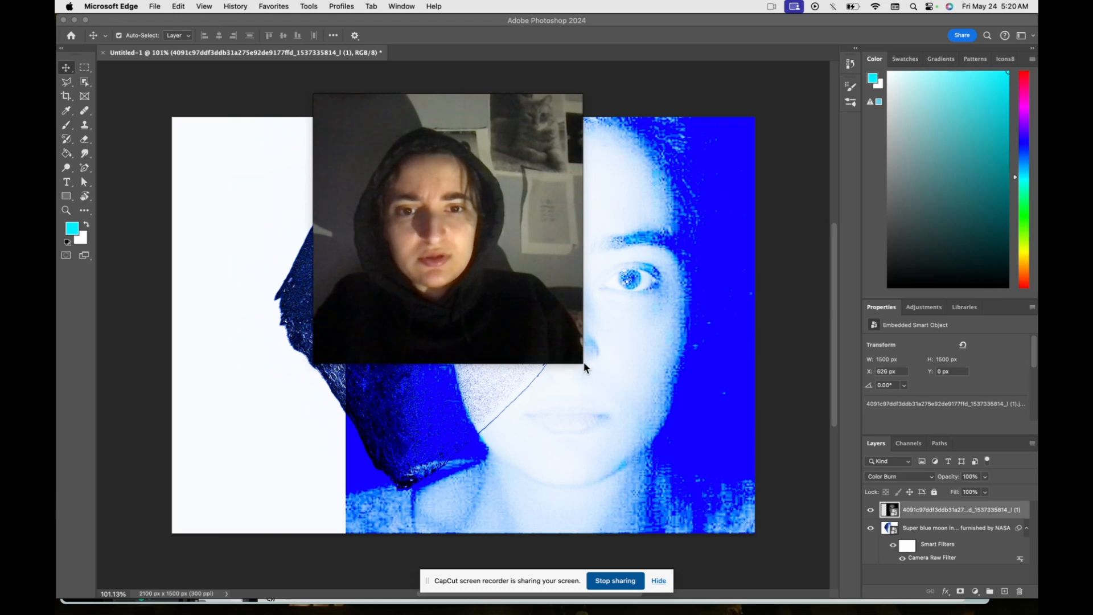
left_click(603, 398)
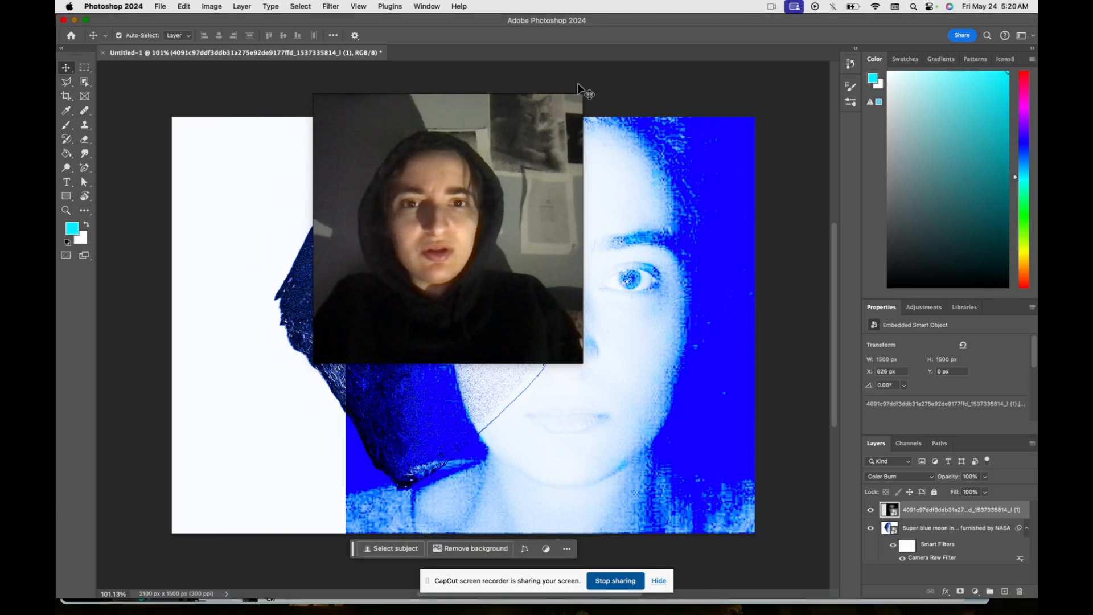
left_click(583, 118)
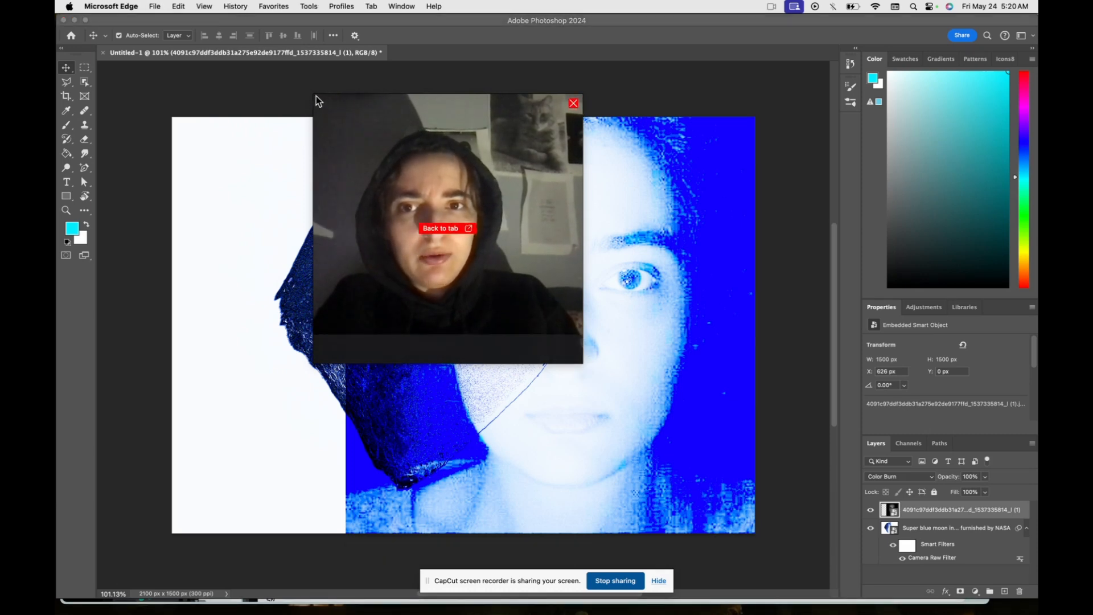
left_click_drag(316, 97, 428, 180)
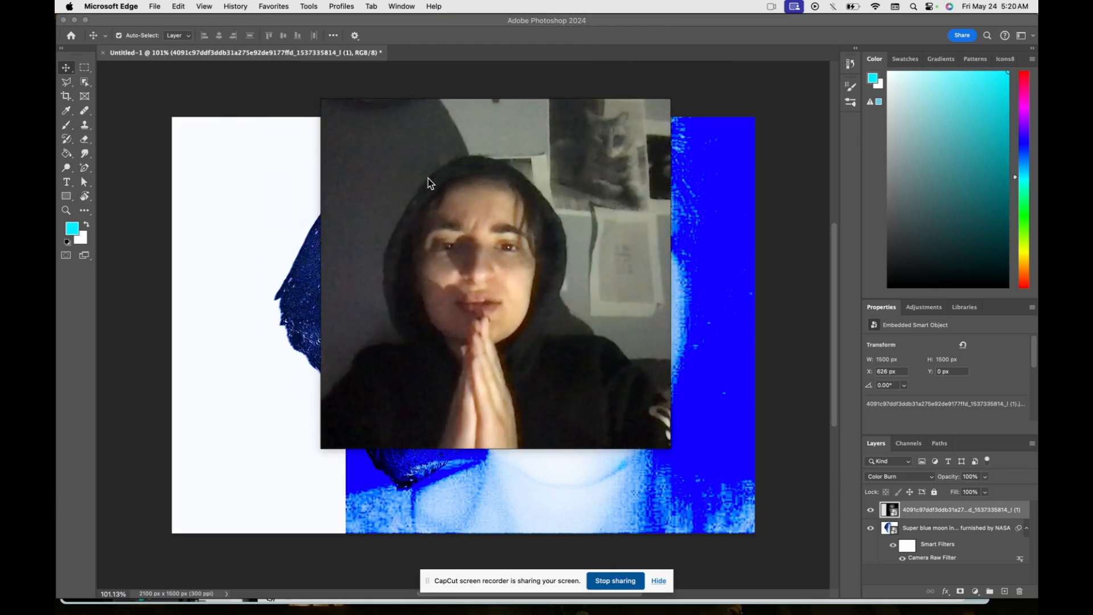